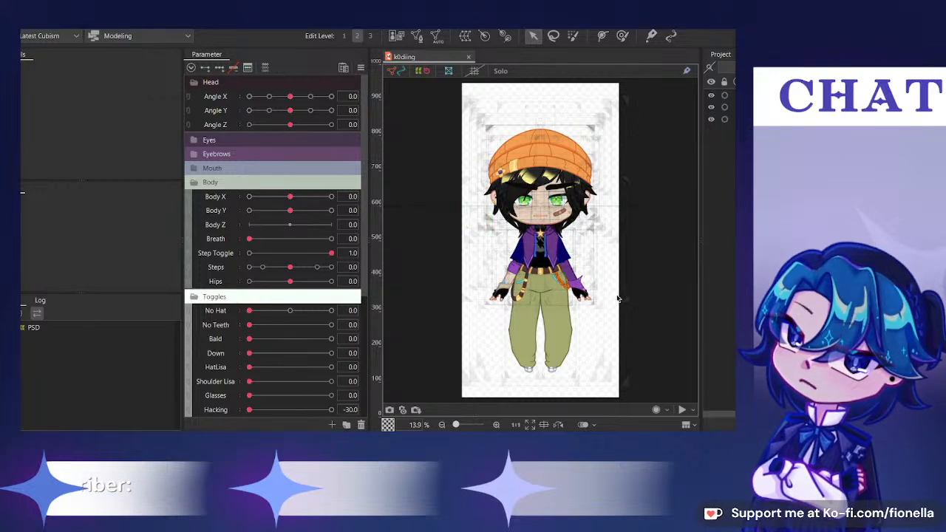
# Test the head's Angle X, Angle Y and Angle Z parameters, return them to 0, and collapse the Head group
pyautogui.moveTo(350, 409); pyautogui.dragTo(331, 419)
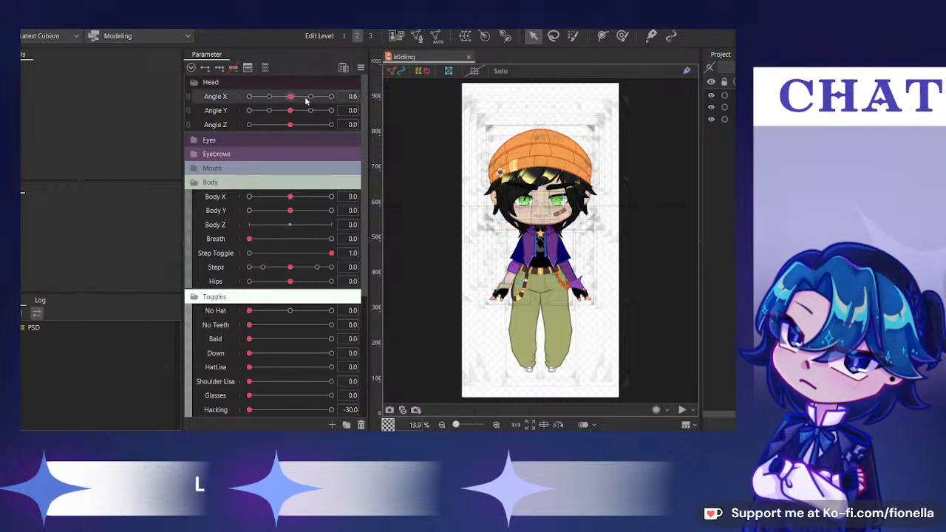
pyautogui.moveTo(290, 96); pyautogui.dragTo(290, 125)
pyautogui.click(188, 101)
pyautogui.click(189, 122)
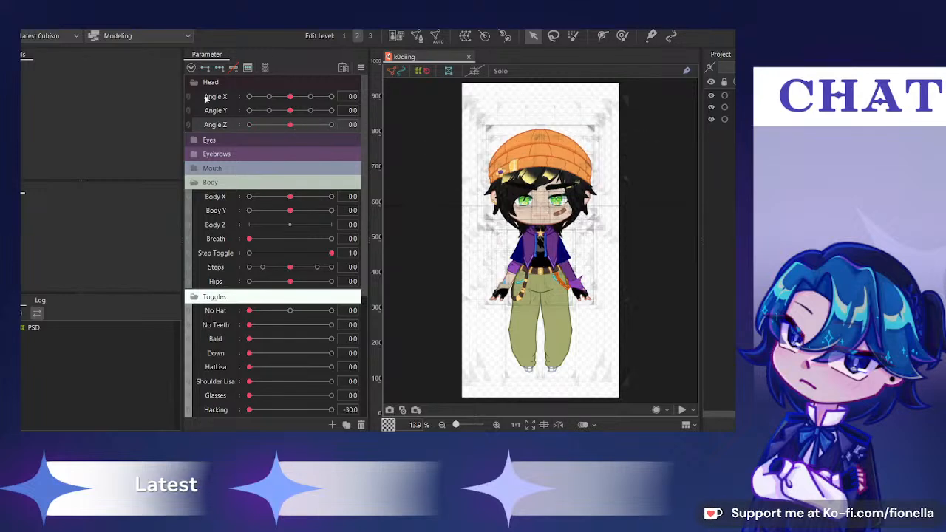
pyautogui.click(211, 82)
# Test the eye opening, smile and eyeball parameters in the Eyes group, restore their defaults, and collapse the group
pyautogui.click(209, 96)
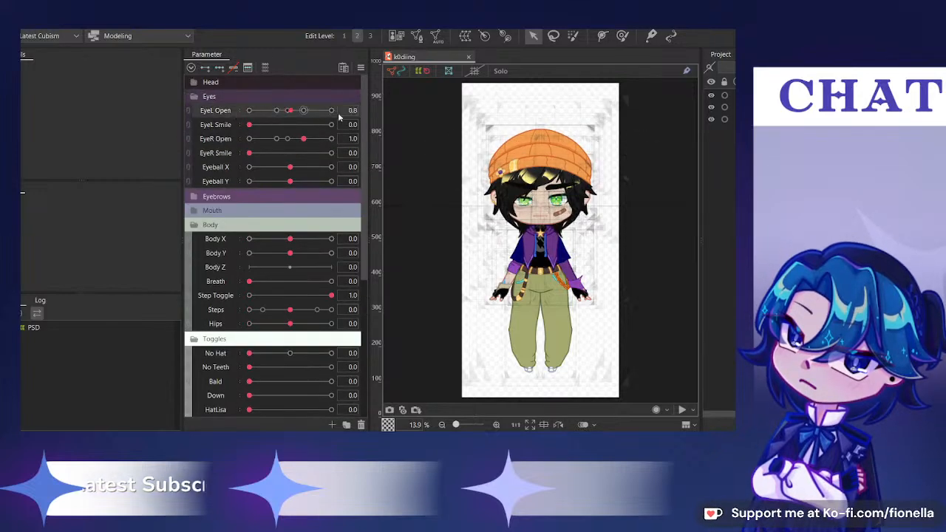
pyautogui.moveTo(323, 115); pyautogui.dragTo(115, 127)
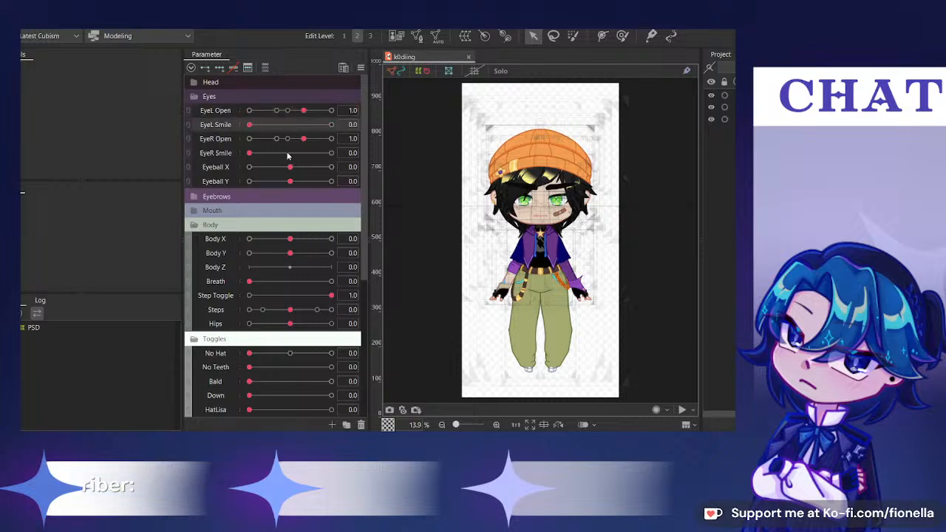
pyautogui.moveTo(304, 140)
pyautogui.mouseDown()
pyautogui.moveTo(238, 142)
pyautogui.moveTo(312, 147)
pyautogui.mouseUp()
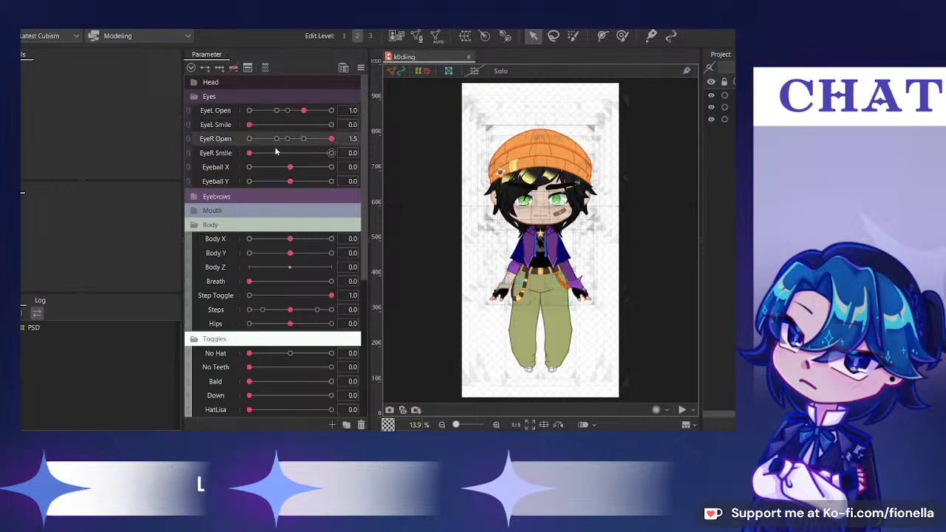
pyautogui.moveTo(250, 152); pyautogui.dragTo(294, 152)
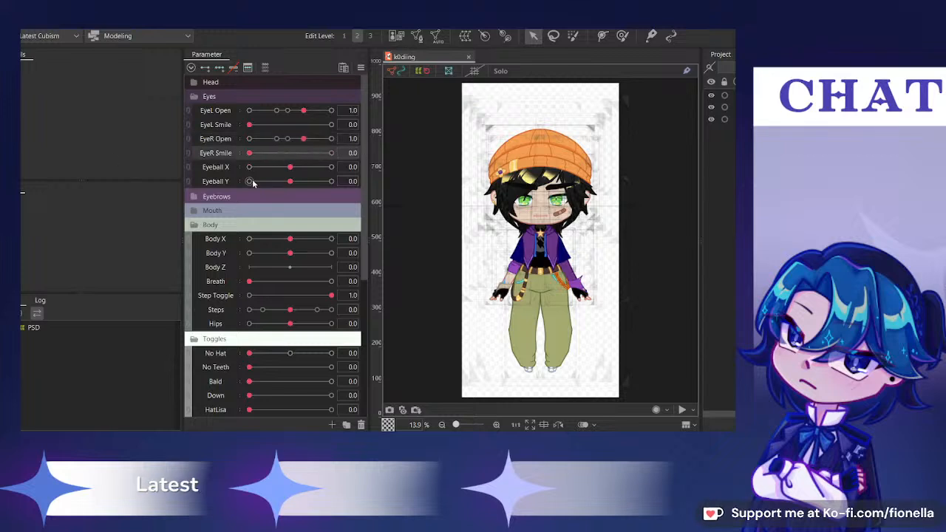
pyautogui.moveTo(281, 181)
pyautogui.mouseDown()
pyautogui.moveTo(316, 186)
pyautogui.moveTo(297, 183)
pyautogui.mouseUp()
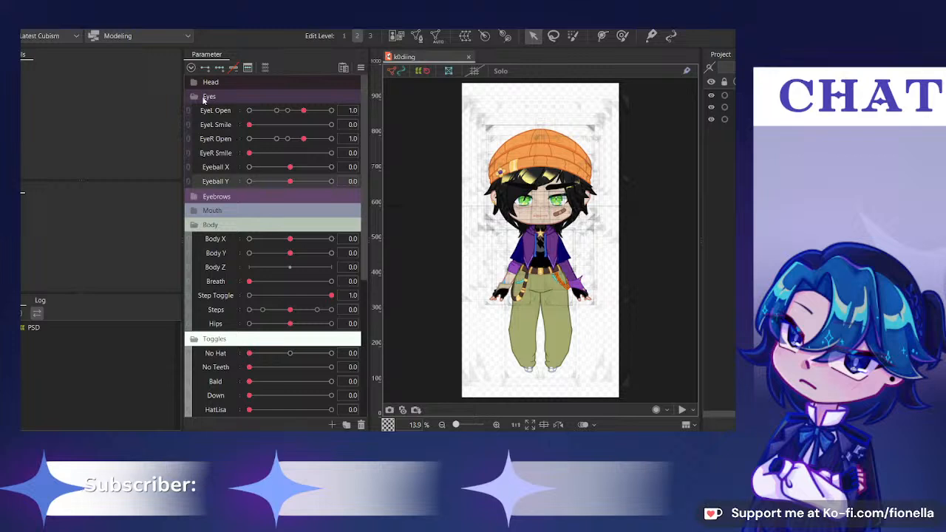
pyautogui.click(204, 98)
# Test the height and form parameters of both brows in the Eyebrows group, reset them to 0, and collapse the group
pyautogui.click(214, 110)
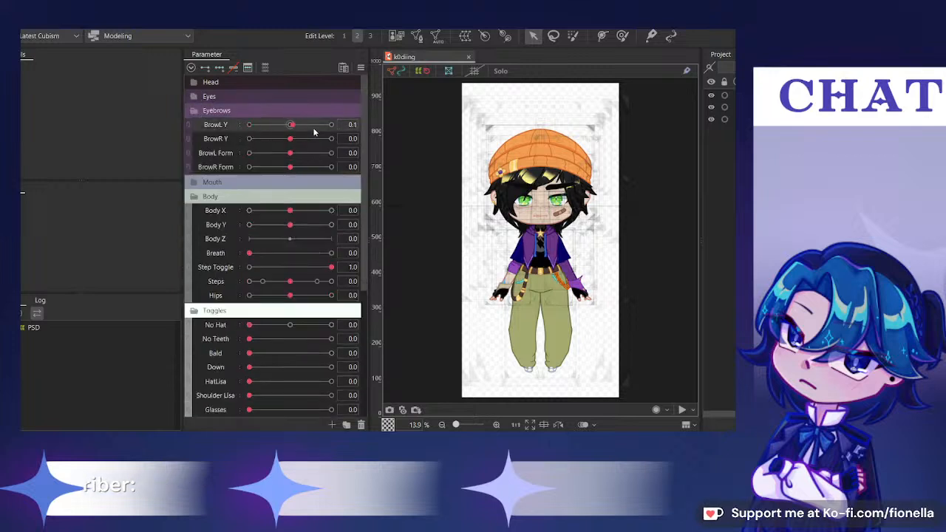
pyautogui.moveTo(314, 132); pyautogui.dragTo(290, 126)
pyautogui.moveTo(289, 139); pyautogui.dragTo(229, 150)
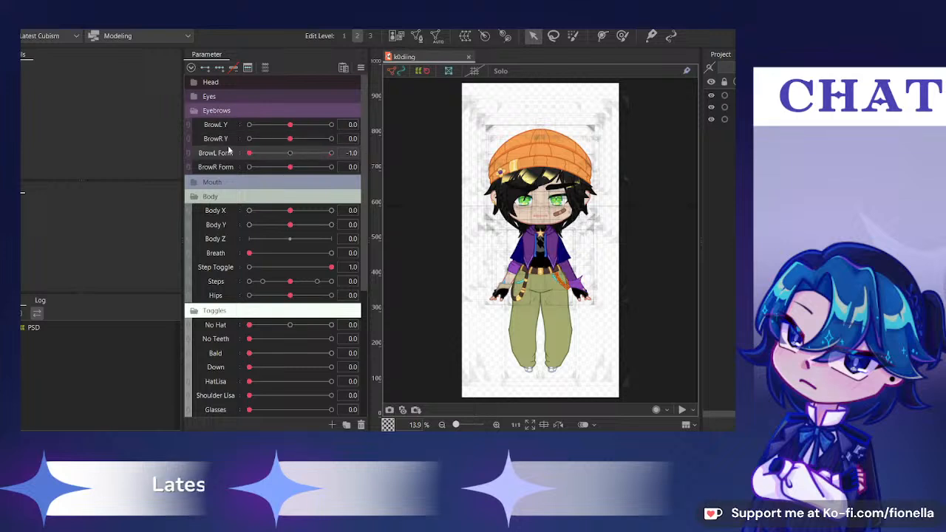
pyautogui.click(290, 152)
pyautogui.moveTo(290, 167); pyautogui.dragTo(221, 169)
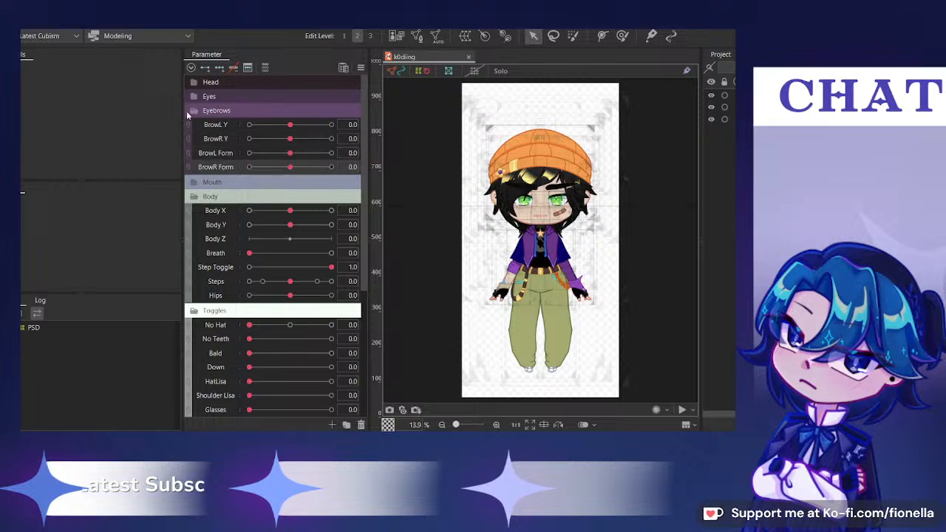
pyautogui.click(194, 111)
# Expand the Mouth group, test its mouth shape and Cheek parameters, and collapse the group again
pyautogui.click(193, 124)
pyautogui.click(296, 151)
pyautogui.moveTo(298, 155)
pyautogui.mouseDown()
pyautogui.moveTo(271, 179)
pyautogui.moveTo(266, 145)
pyautogui.moveTo(325, 138)
pyautogui.moveTo(290, 161)
pyautogui.moveTo(291, 143)
pyautogui.moveTo(293, 182)
pyautogui.moveTo(288, 145)
pyautogui.moveTo(311, 147)
pyautogui.moveTo(287, 209)
pyautogui.moveTo(331, 207)
pyautogui.mouseUp()
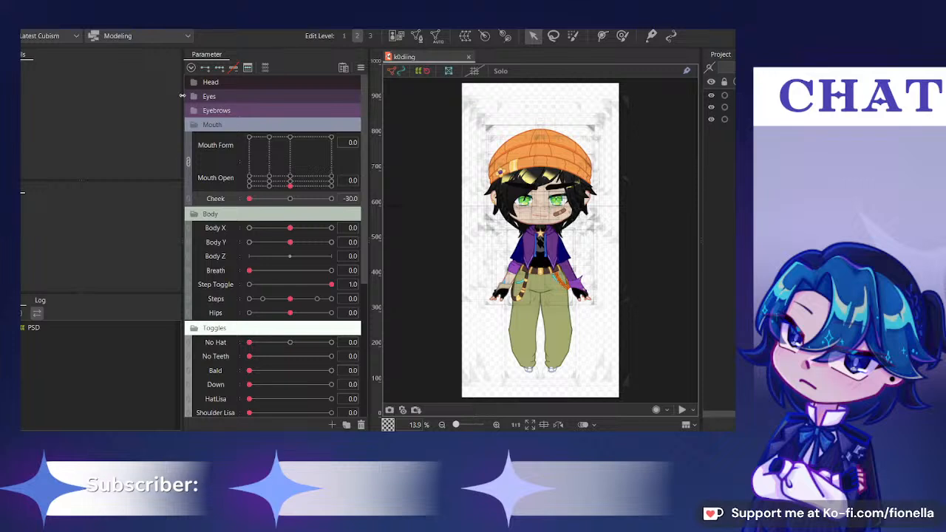
pyautogui.click(194, 125)
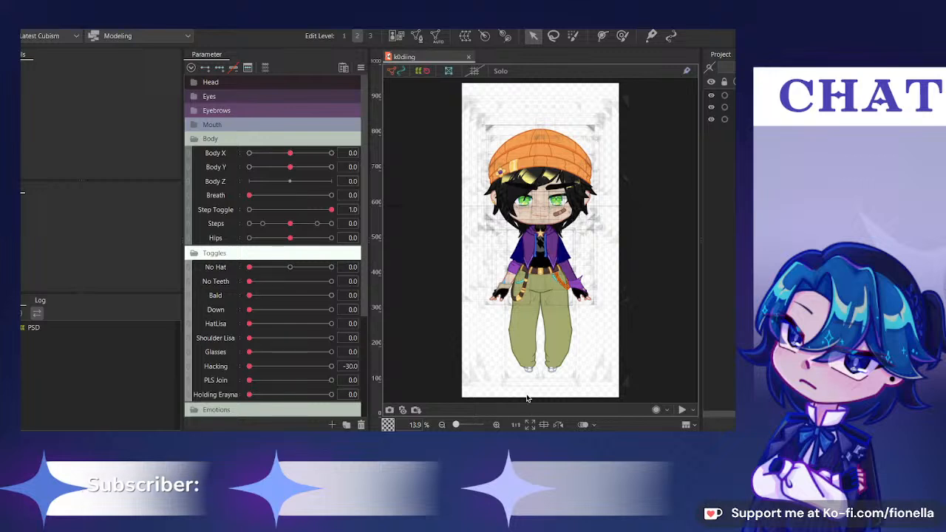
# Test the body movement by moving Body X to -10 and 10, switching Step Toggle off and on, and setting Steps to -30
pyautogui.moveTo(290, 153); pyautogui.dragTo(250, 198)
pyautogui.click(269, 211)
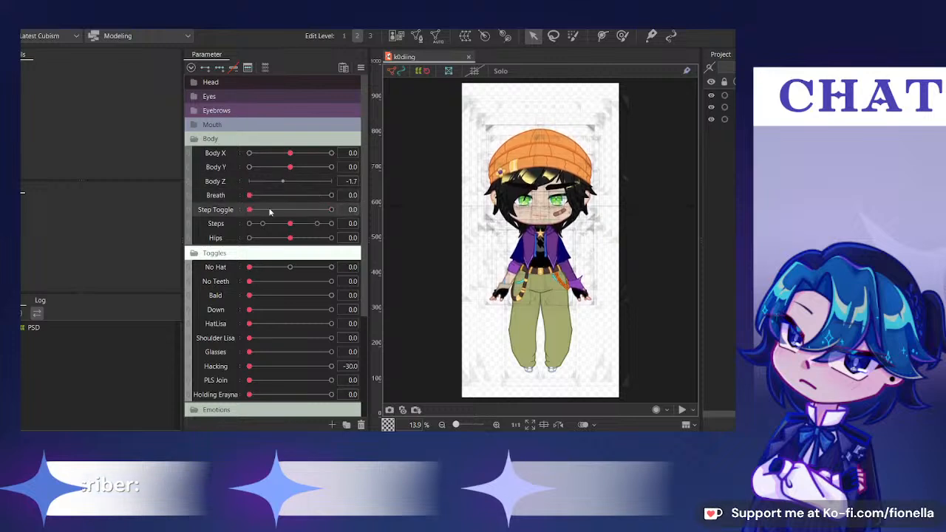
pyautogui.moveTo(299, 155); pyautogui.dragTo(167, 171)
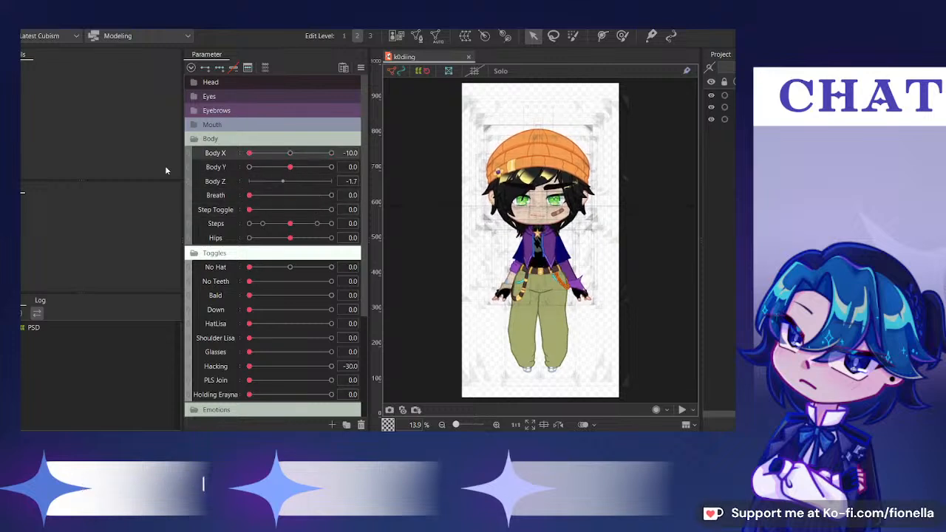
pyautogui.moveTo(294, 213); pyautogui.dragTo(367, 215)
pyautogui.moveTo(297, 157); pyautogui.dragTo(441, 207)
pyautogui.moveTo(303, 220); pyautogui.dragTo(175, 200)
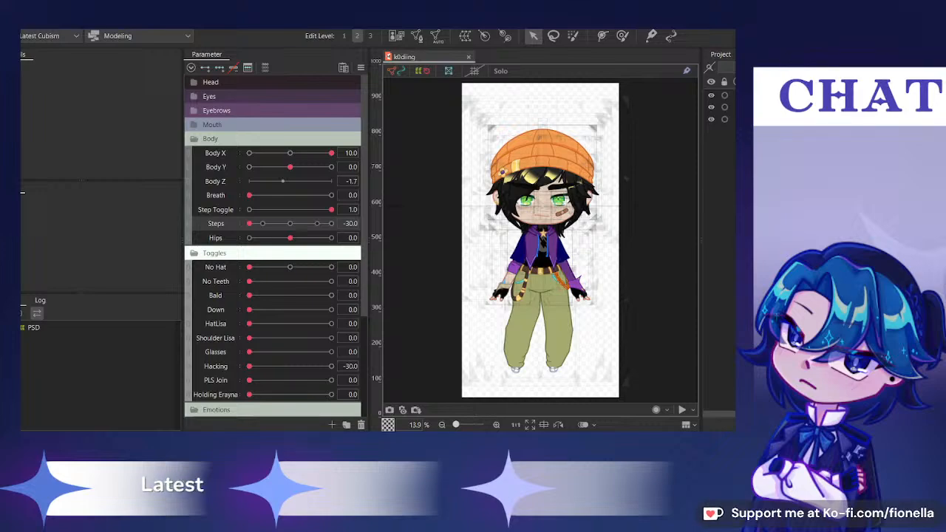
# Switch to the Physics Settings window and swing the model from side to side to preview its physics
pyautogui.hotkey('alt', 'Tab')
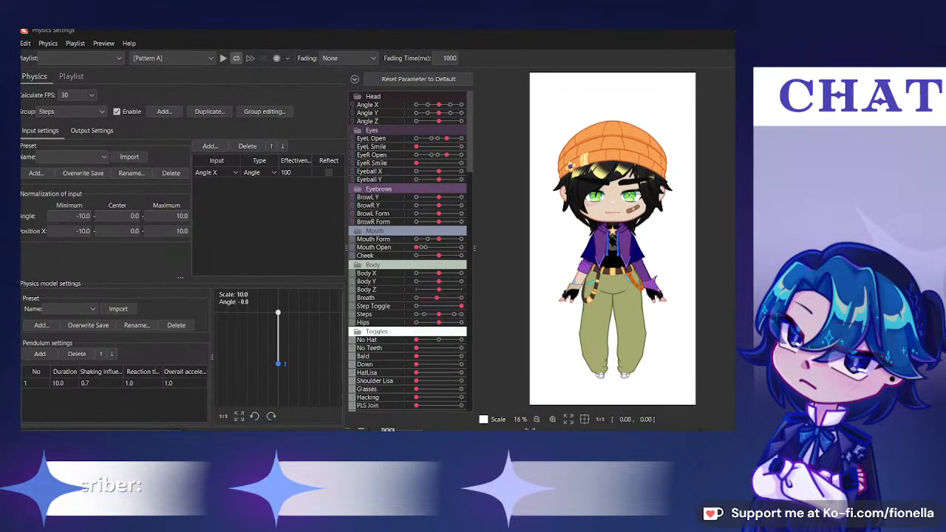
pyautogui.moveTo(613, 281); pyautogui.dragTo(665, 251)
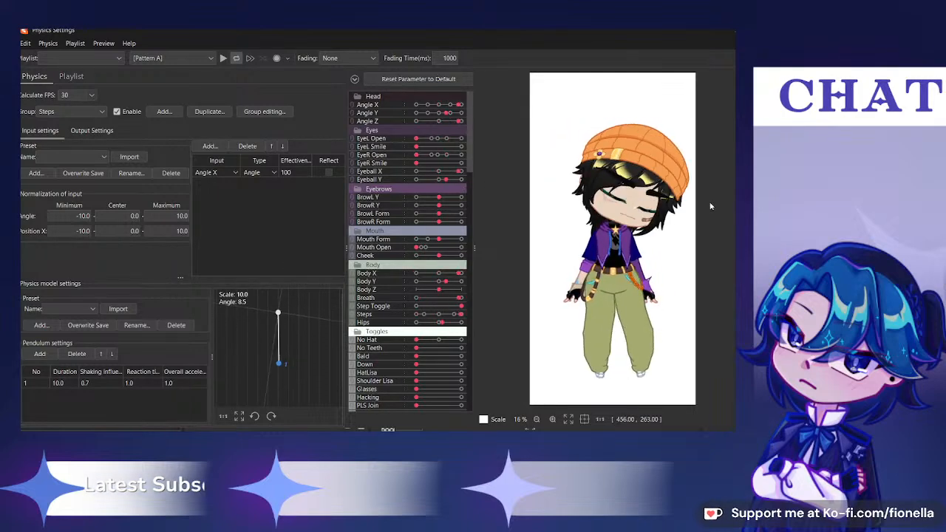
pyautogui.moveTo(500, 222); pyautogui.dragTo(691, 197)
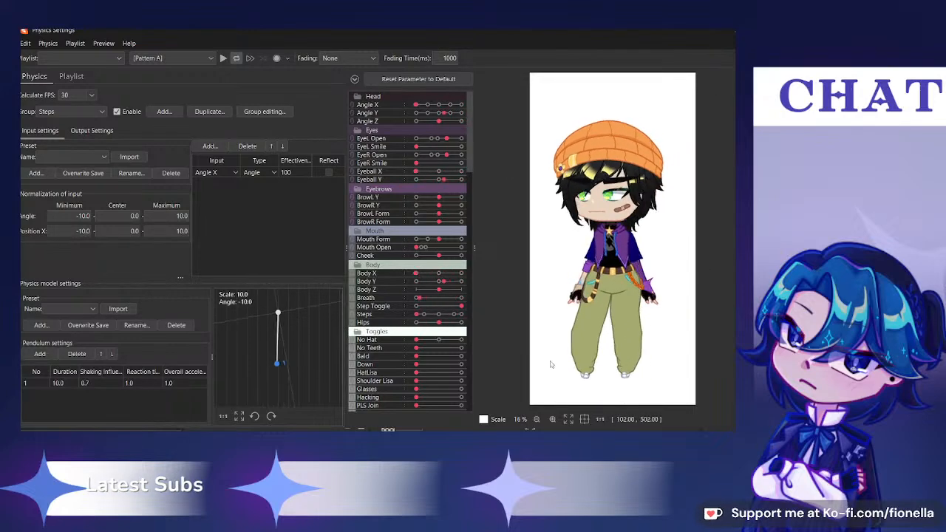
# Examine the legs up close while swaying the model, comparing the stepping motion with Step Toggle on and off
pyautogui.scroll(5, 690, 196)
pyautogui.moveTo(733, 258); pyautogui.dragTo(606, 377)
pyautogui.scroll(-5, 595, 378)
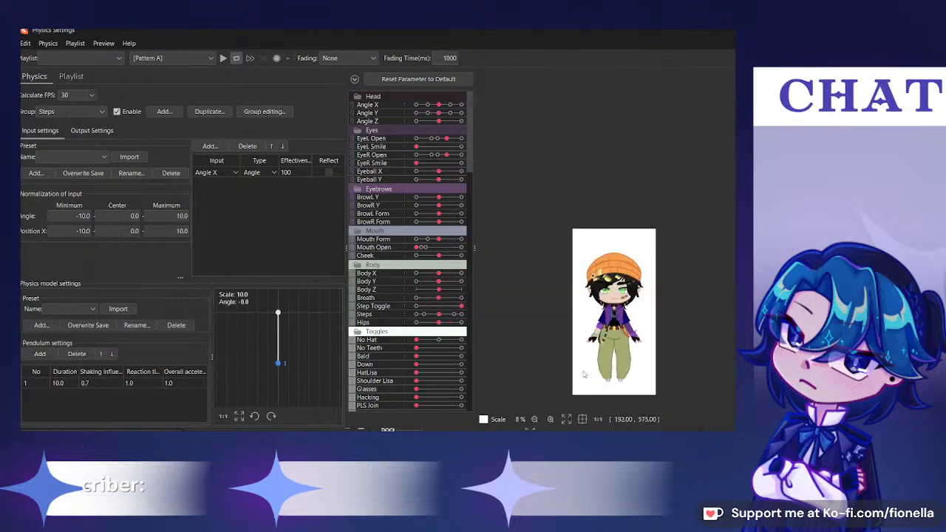
pyautogui.scroll(3, 554, 373)
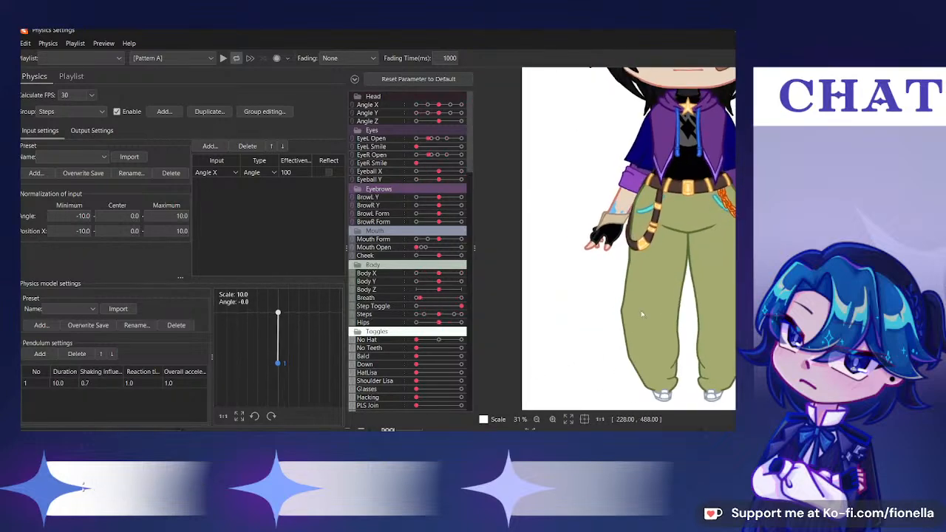
pyautogui.moveTo(642, 316); pyautogui.dragTo(547, 311)
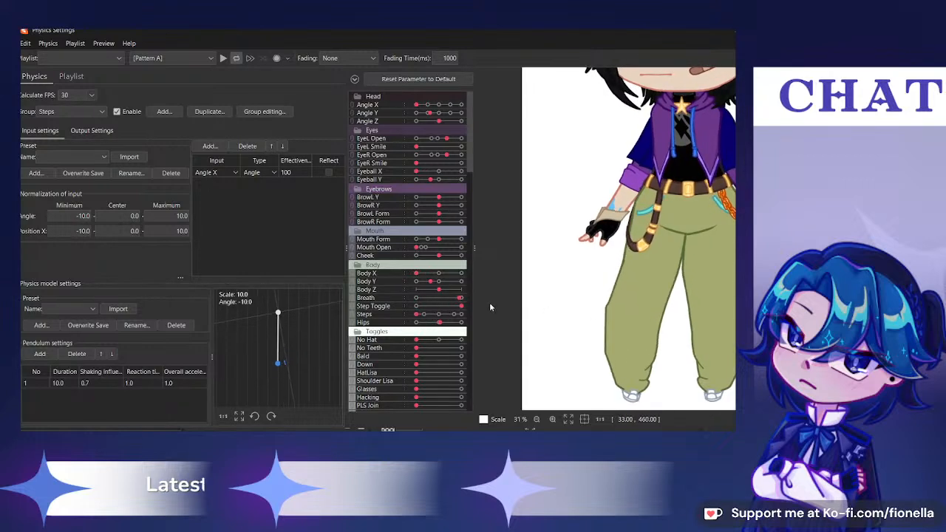
pyautogui.scroll(-4, 631, 222)
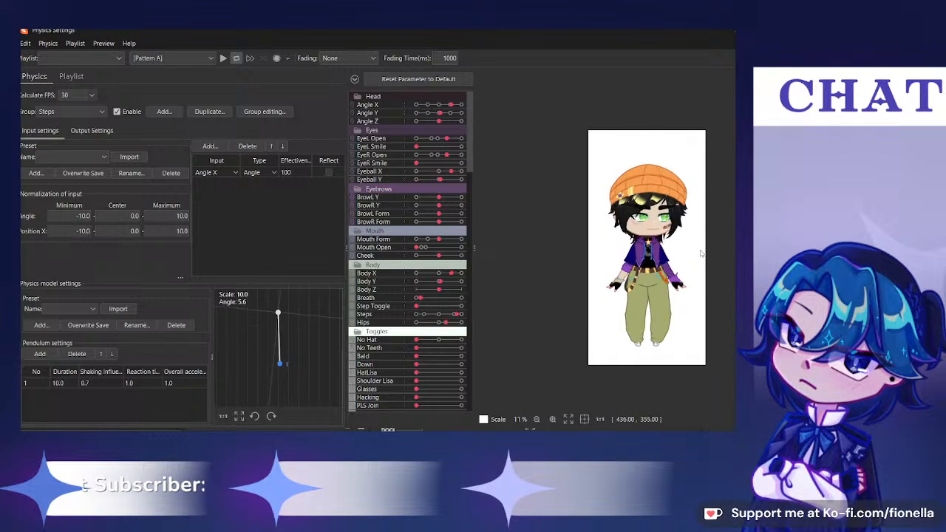
pyautogui.scroll(2, 688, 104)
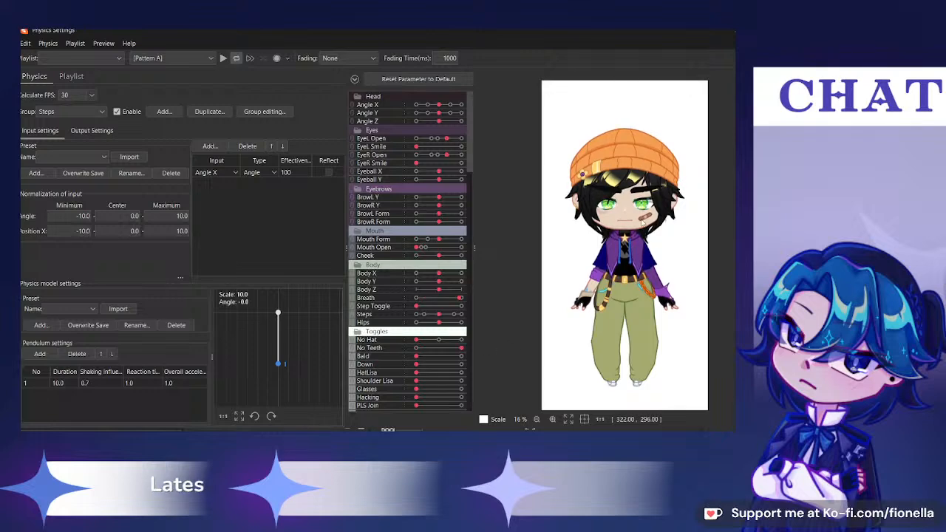
# Combine the Mouth Form and Mouth Open parameters and sweep through open and smiling shapes, ending with the mouth closed
pyautogui.scroll(5, 484, 252)
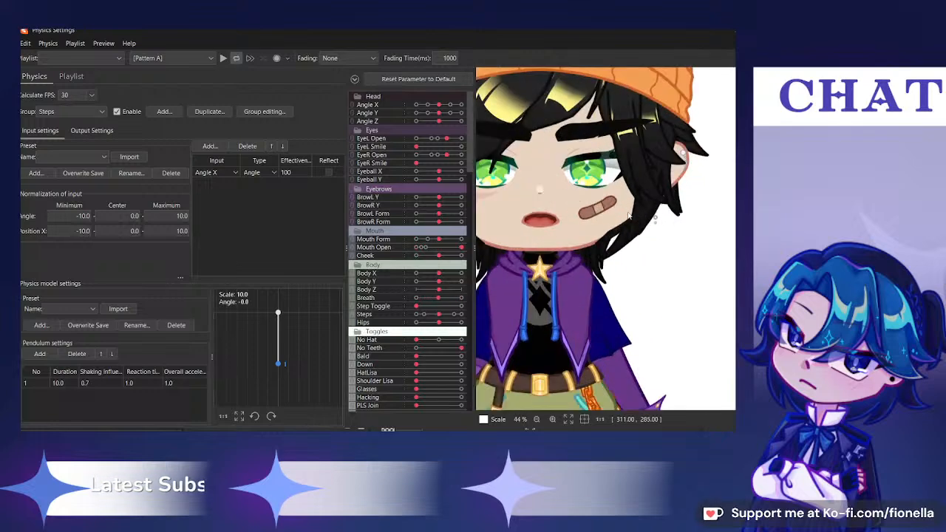
pyautogui.click(352, 244)
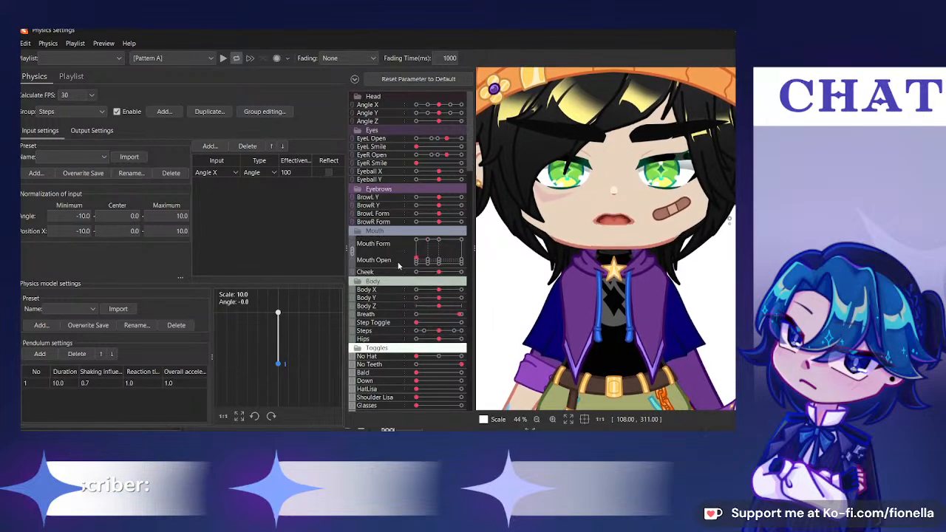
pyautogui.moveTo(417, 257); pyautogui.dragTo(467, 225)
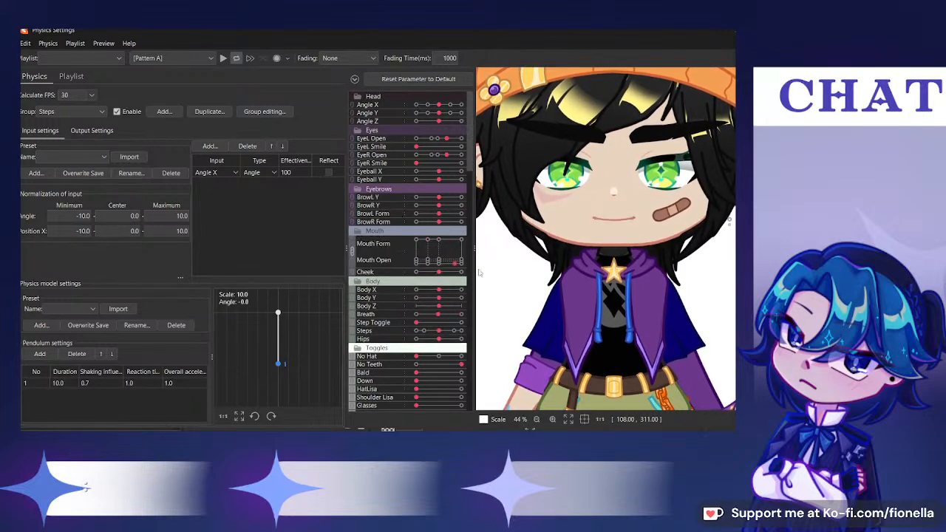
pyautogui.click(417, 261)
# Try the Bald and Down hair toggles one at a time, swaying the model to preview the look, and switch both off
pyautogui.scroll(-5, 406, 311)
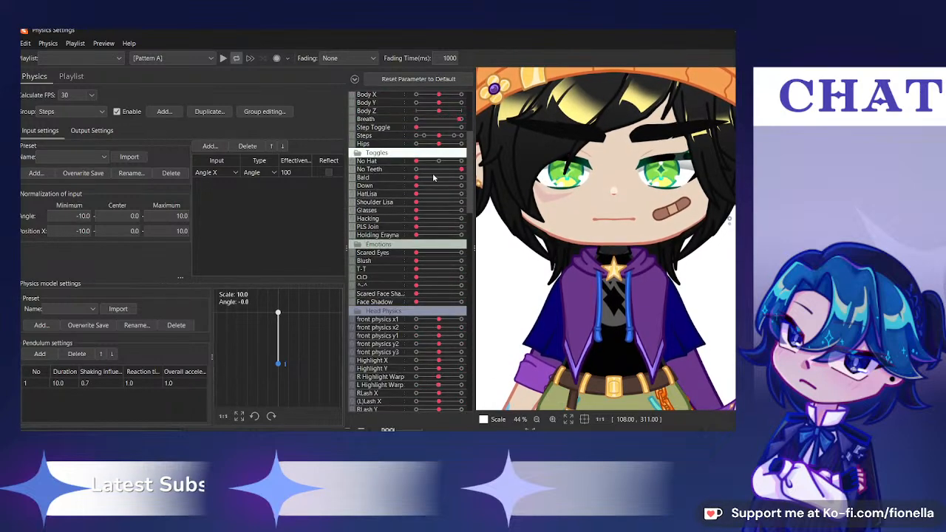
pyautogui.moveTo(434, 177); pyautogui.dragTo(478, 183)
pyautogui.scroll(-3, 599, 275)
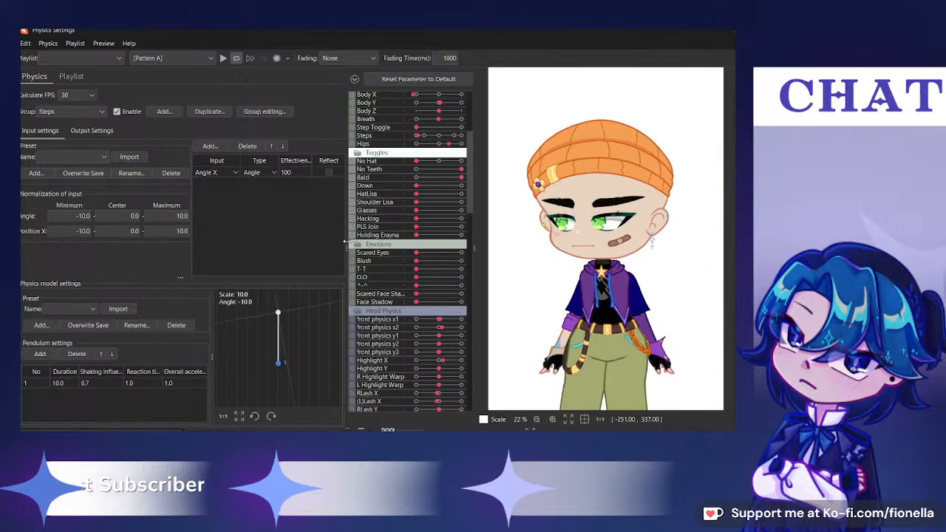
pyautogui.moveTo(422, 178); pyautogui.dragTo(313, 192)
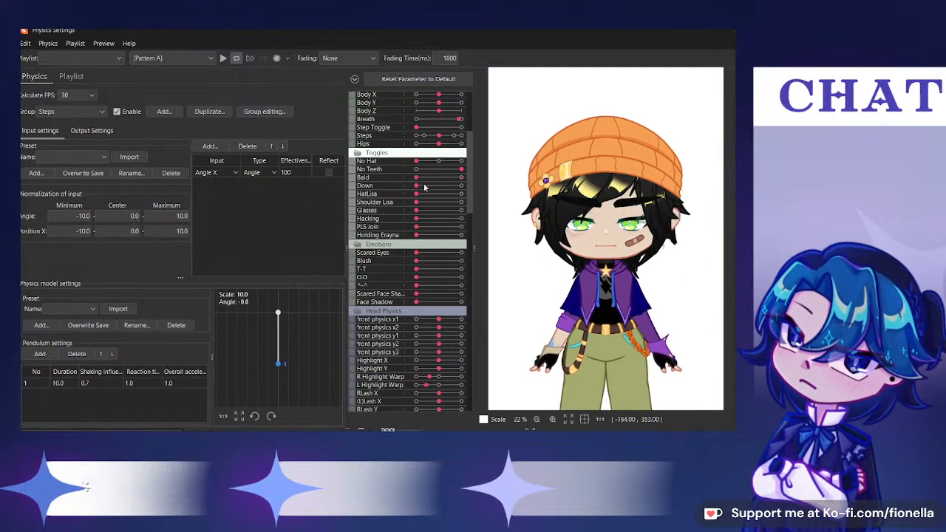
pyautogui.moveTo(548, 203); pyautogui.dragTo(667, 264)
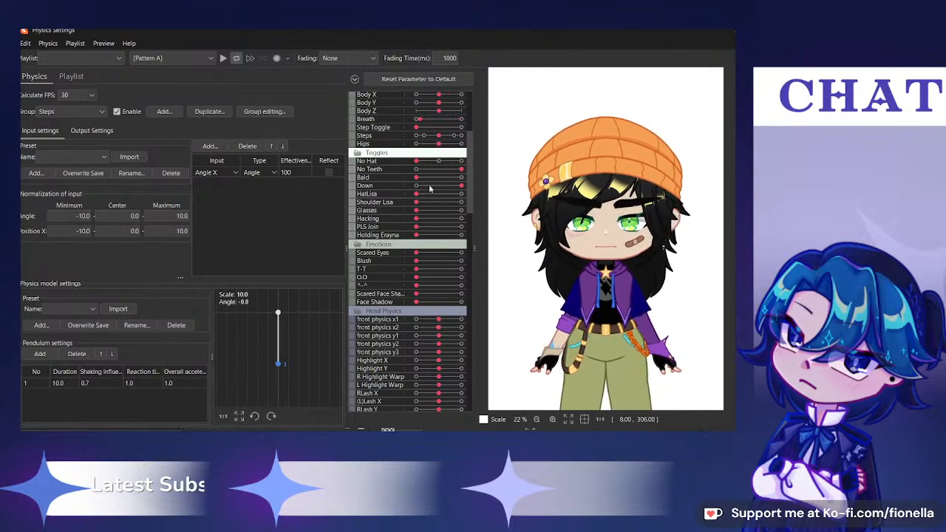
pyautogui.moveTo(500, 209)
pyautogui.mouseDown()
pyautogui.moveTo(526, 217)
pyautogui.moveTo(490, 221)
pyautogui.mouseUp()
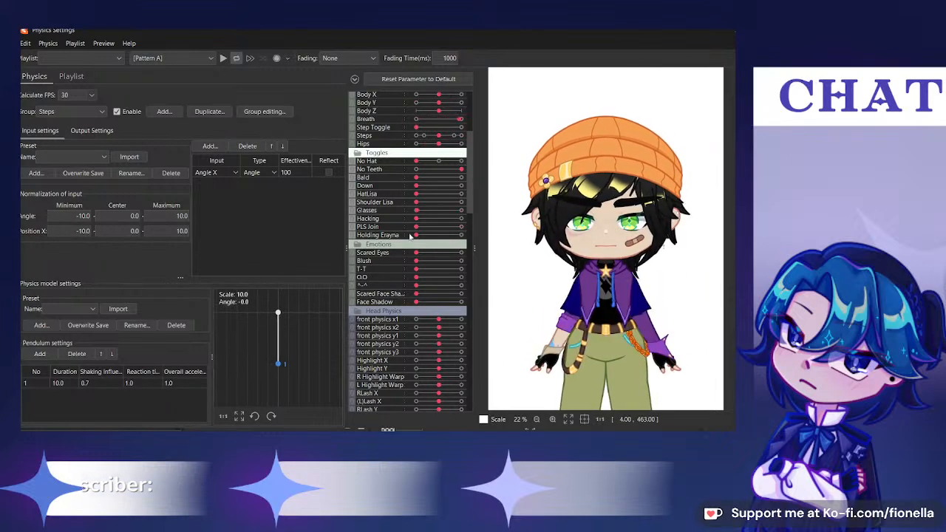
# Preview the PLS Join, Hacking and Holding Erayna toggles in turn, and turn on the Scared Eyes emotion
pyautogui.click(436, 226)
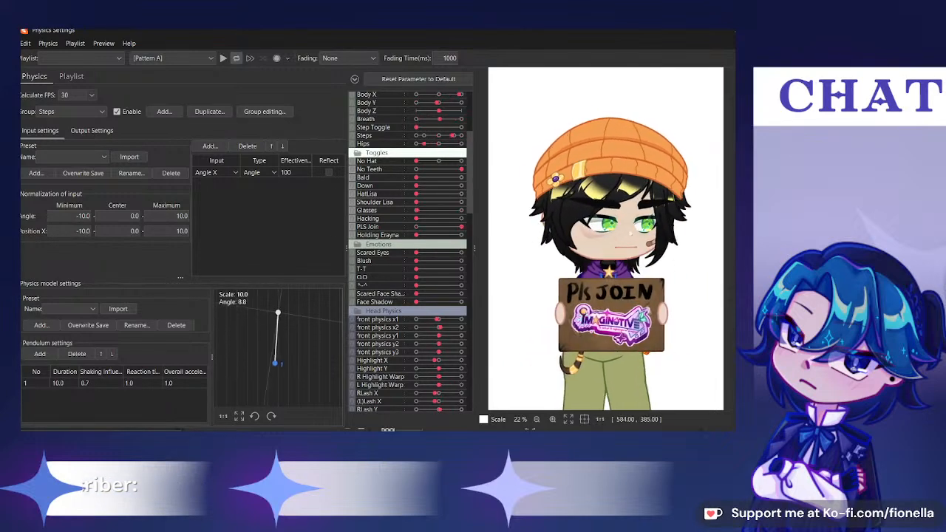
pyautogui.click(436, 218)
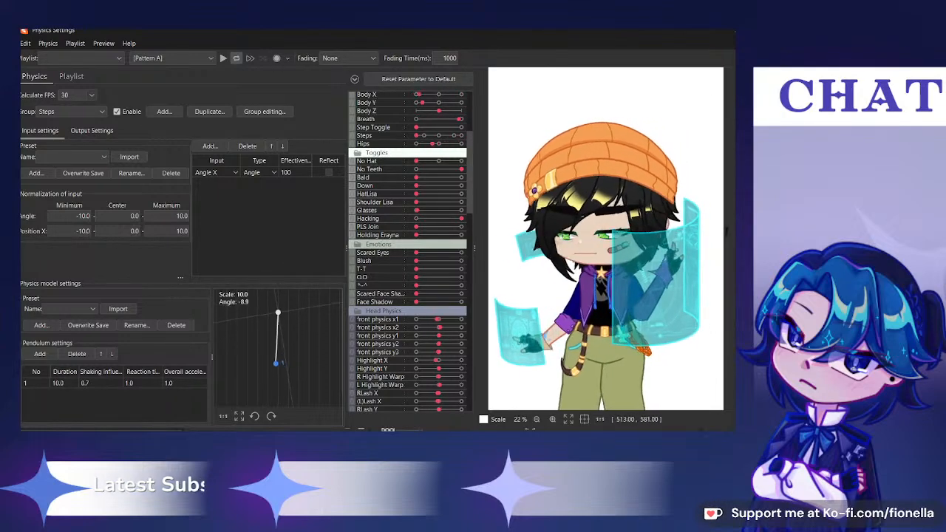
pyautogui.click(428, 227)
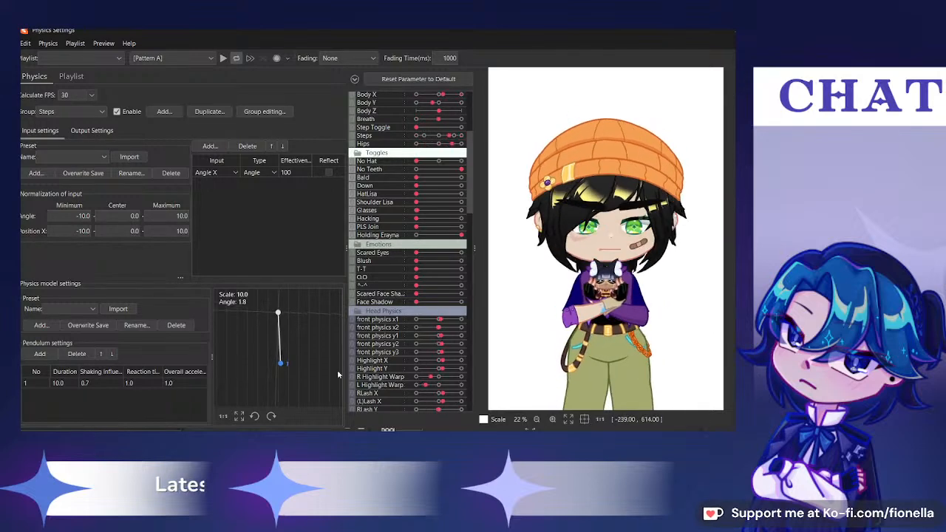
pyautogui.click(461, 253)
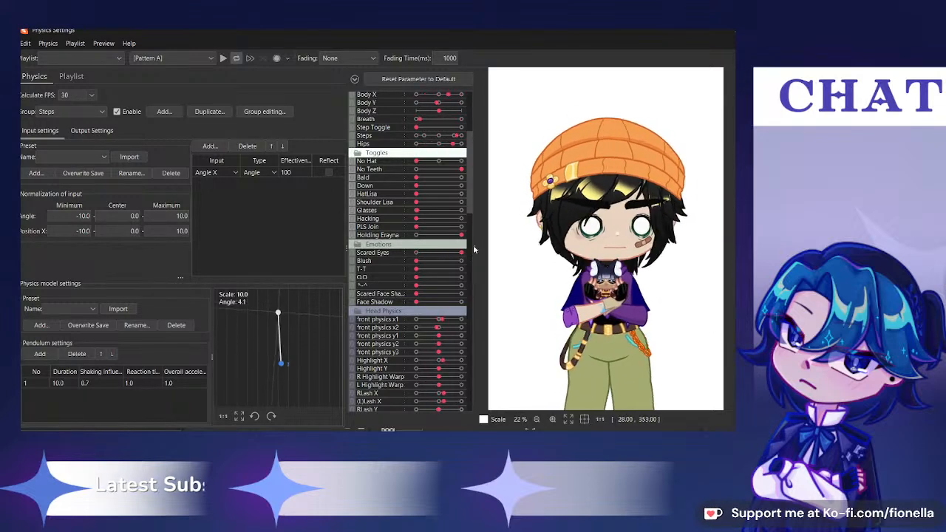
# Switch off the Scared Eyes emotion, preview Blush, and close the physics settings to return to the model workspace
pyautogui.click(415, 252)
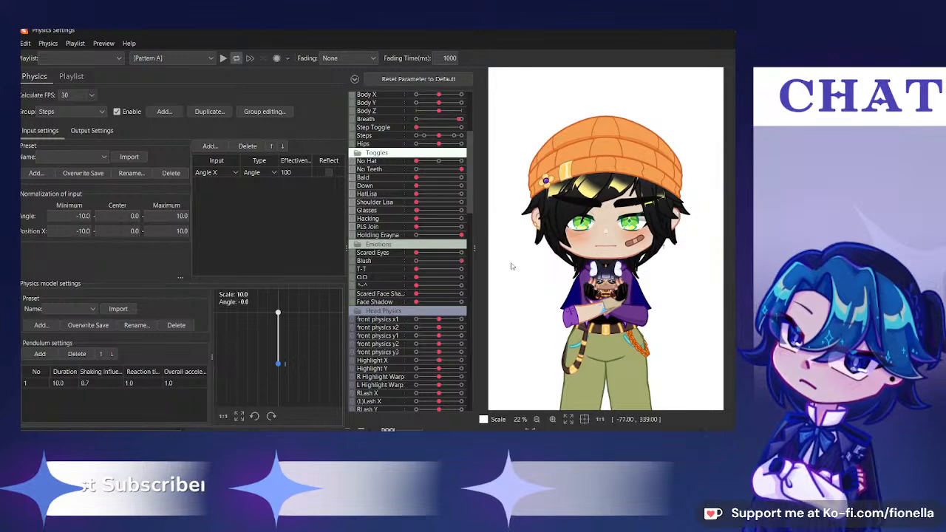
pyautogui.click(731, 34)
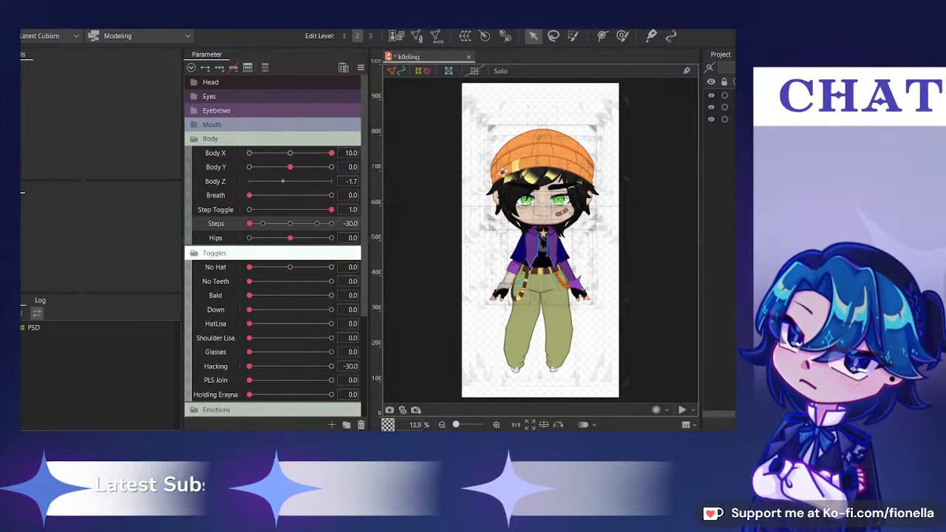
pyautogui.scroll(3, 542, 227)
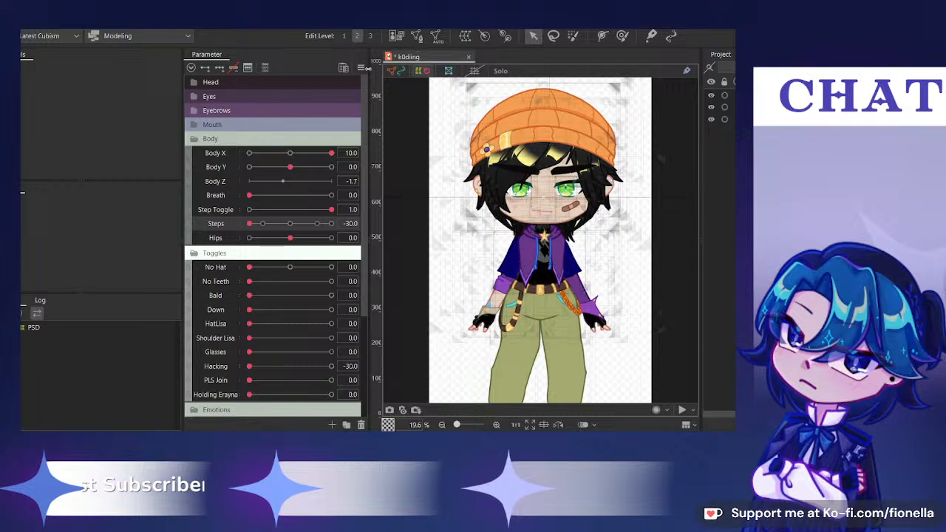
# Reset the parameters to default and fold all parameter groups except Head, leaving Angle X, Y and Z accessible
pyautogui.click(191, 67)
pyautogui.click(192, 139)
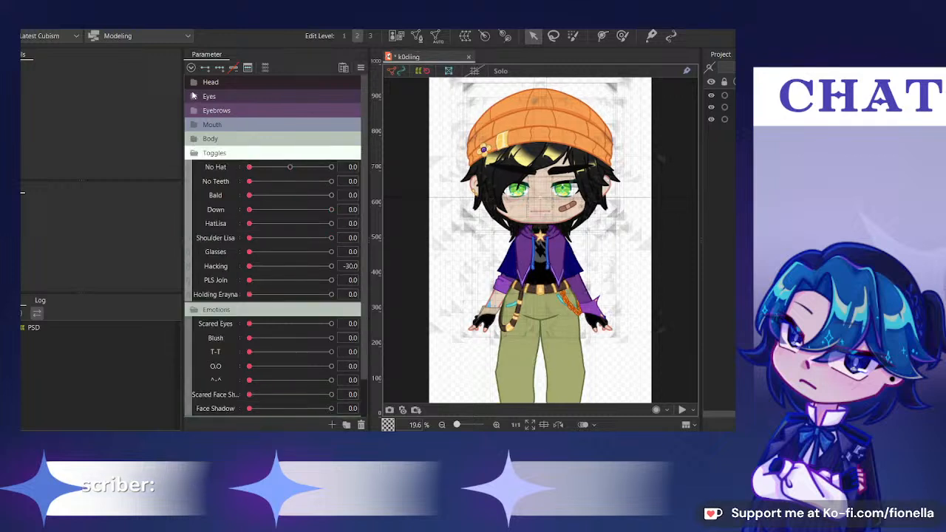
pyautogui.click(194, 82)
pyautogui.click(194, 196)
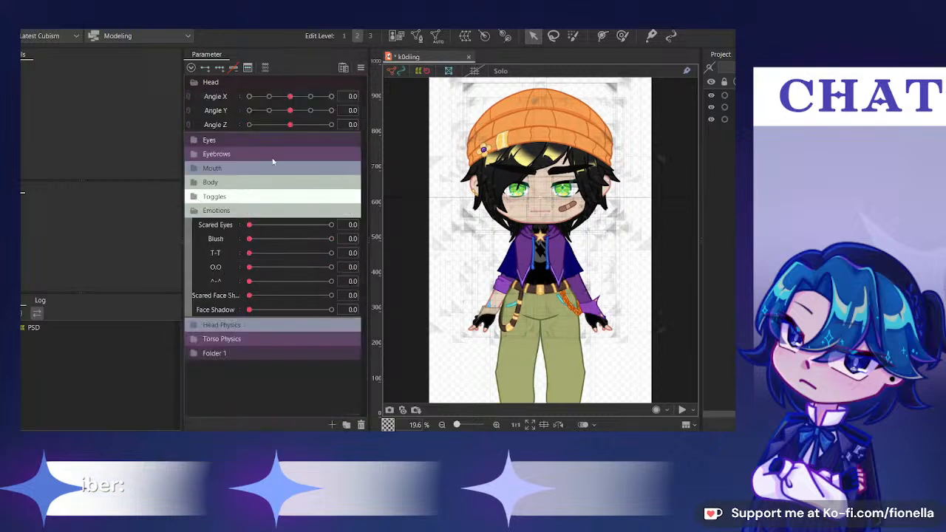
pyautogui.click(194, 210)
# Examine the face up close while sweeping Angle X, ending with the head turned to 30
pyautogui.scroll(2, 495, 185)
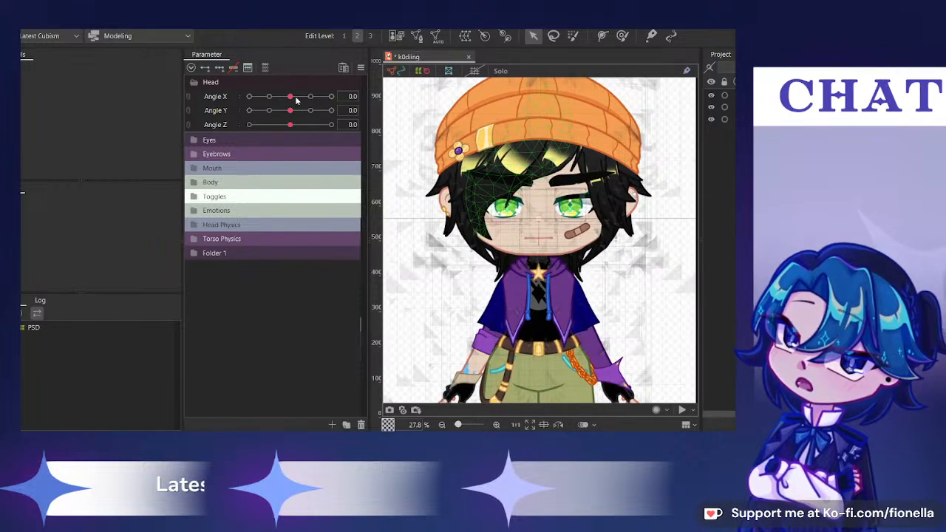
pyautogui.moveTo(297, 99)
pyautogui.mouseDown()
pyautogui.moveTo(348, 97)
pyautogui.moveTo(331, 109)
pyautogui.moveTo(255, 99)
pyautogui.moveTo(316, 101)
pyautogui.moveTo(284, 97)
pyautogui.mouseUp()
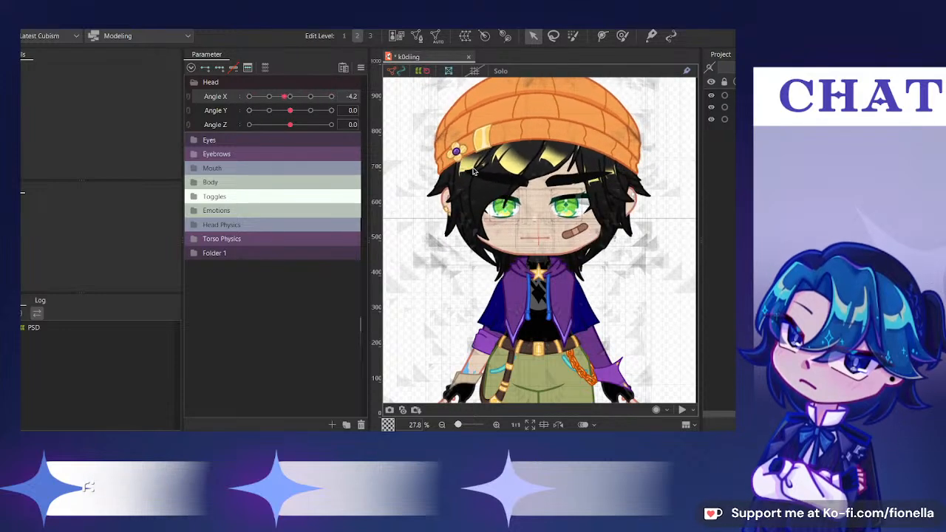
pyautogui.scroll(2, 474, 172)
pyautogui.scroll(3, 497, 181)
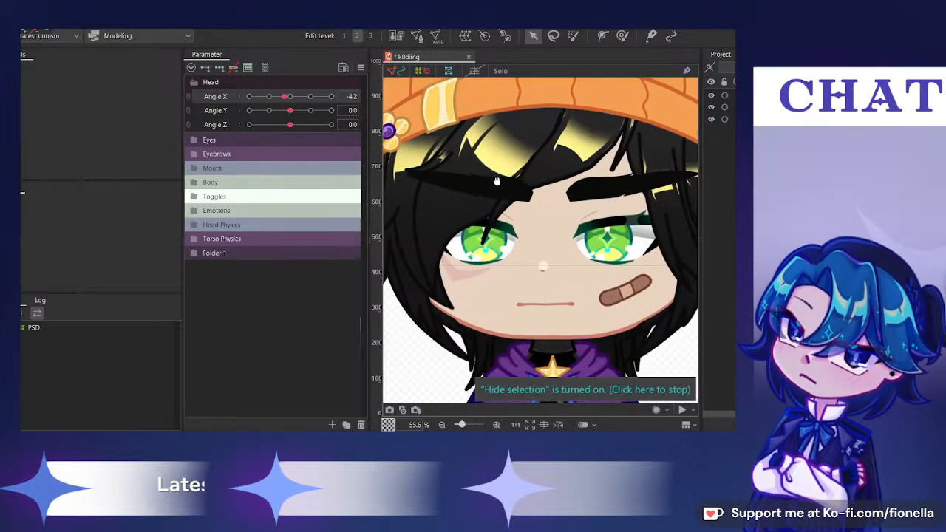
pyautogui.moveTo(291, 97)
pyautogui.mouseDown()
pyautogui.moveTo(245, 99)
pyautogui.moveTo(344, 107)
pyautogui.moveTo(263, 99)
pyautogui.moveTo(290, 104)
pyautogui.mouseUp()
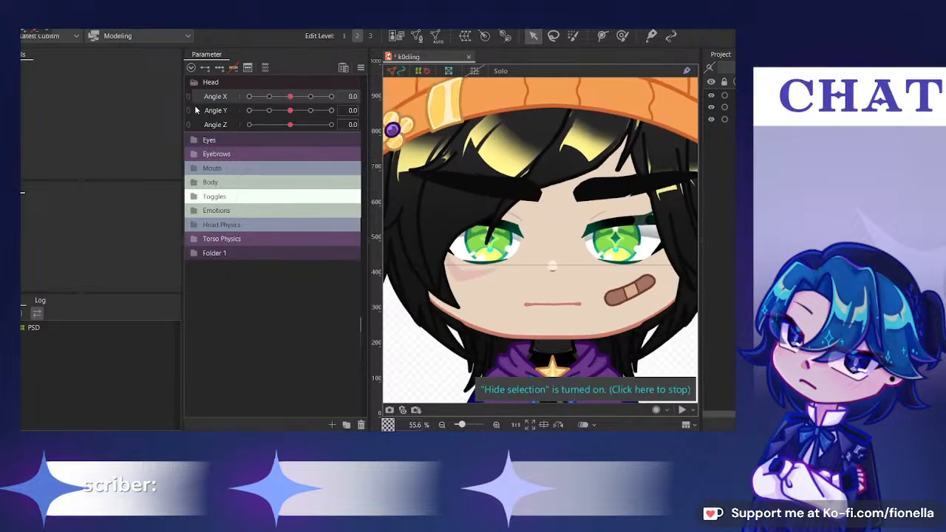
pyautogui.scroll(-2, 510, 206)
pyautogui.moveTo(301, 105); pyautogui.dragTo(339, 100)
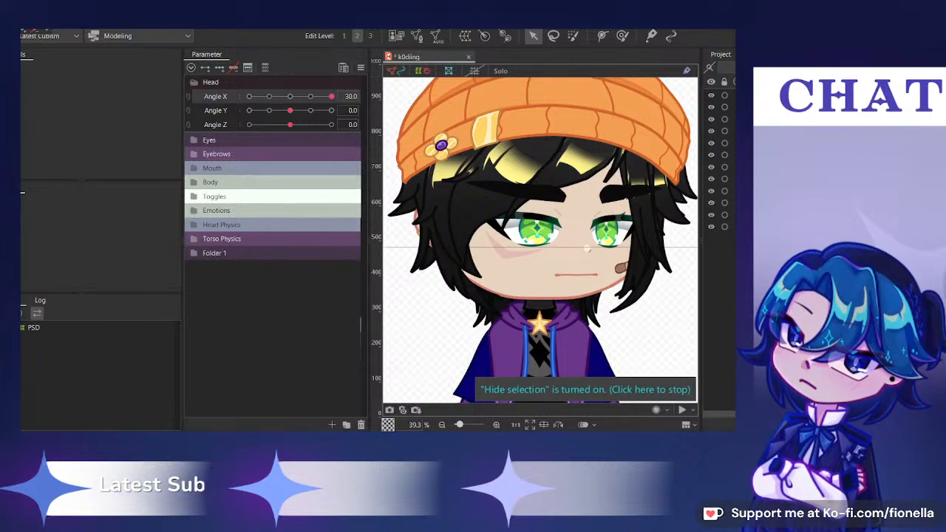
# Hide the front hair and the side hair parts framing the face
pyautogui.scroll(-1, 721, 267)
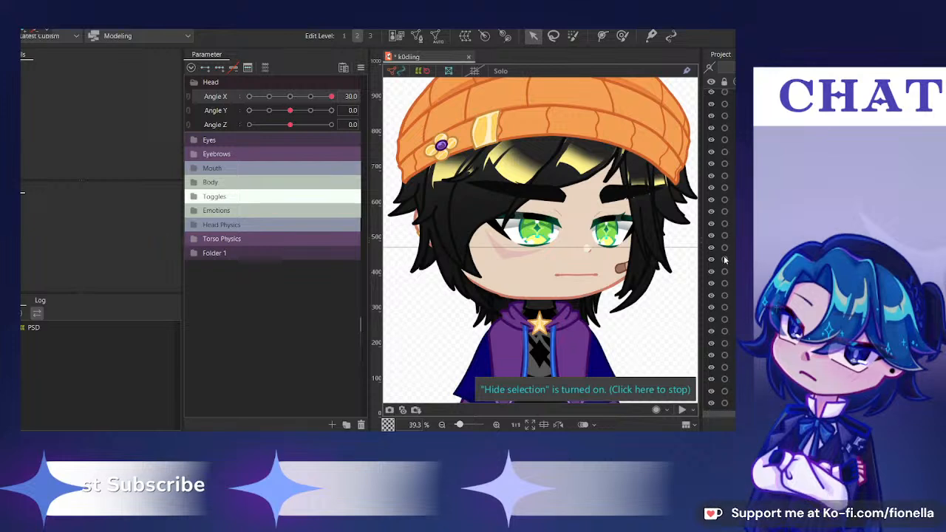
pyautogui.click(714, 283)
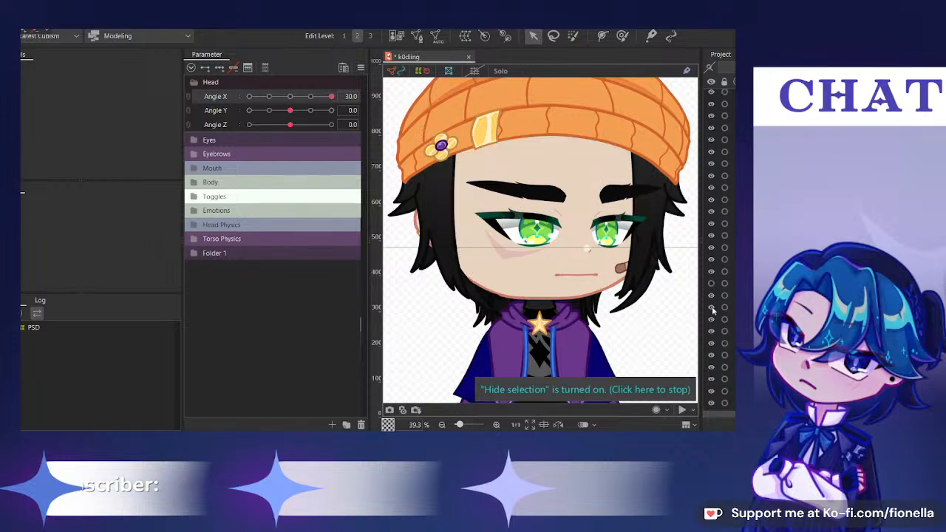
pyautogui.click(712, 308)
# Examine the uncovered face, chin and neck while sweeping Angle X, and bring the head back to 0
pyautogui.moveTo(296, 97); pyautogui.dragTo(349, 111)
pyautogui.scroll(4, 584, 243)
pyautogui.moveTo(582, 253); pyautogui.dragTo(553, 132)
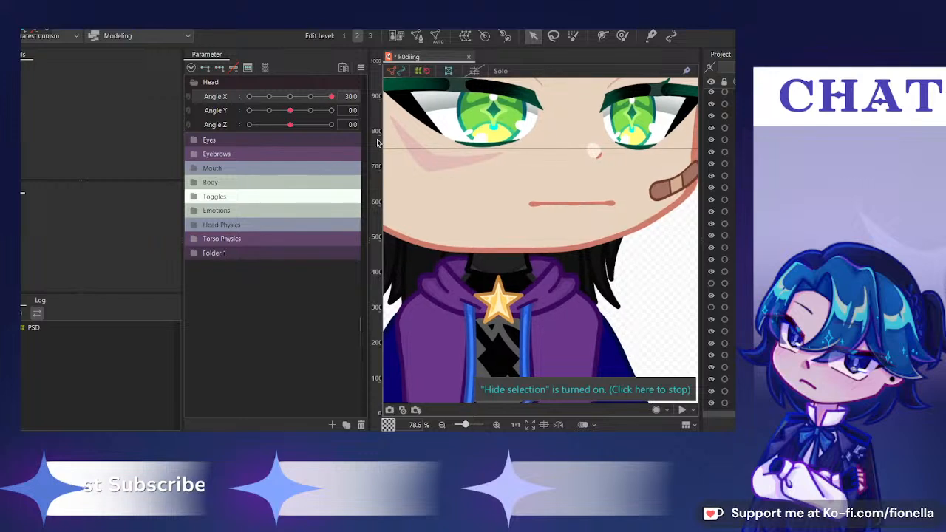
pyautogui.moveTo(292, 100)
pyautogui.mouseDown()
pyautogui.moveTo(319, 97)
pyautogui.moveTo(293, 101)
pyautogui.mouseUp()
pyautogui.scroll(-3, 541, 143)
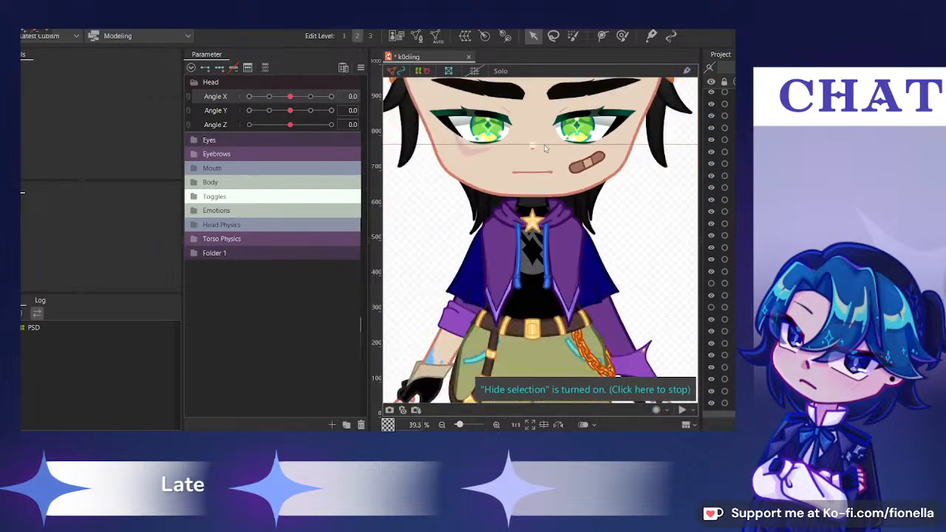
pyautogui.scroll(2, 542, 143)
pyautogui.moveTo(290, 97)
pyautogui.mouseDown()
pyautogui.moveTo(321, 98)
pyautogui.moveTo(282, 101)
pyautogui.moveTo(336, 111)
pyautogui.moveTo(234, 113)
pyautogui.moveTo(343, 98)
pyautogui.moveTo(289, 102)
pyautogui.mouseUp()
pyautogui.scroll(-2, 508, 279)
pyautogui.moveTo(508, 279); pyautogui.dragTo(518, 329)
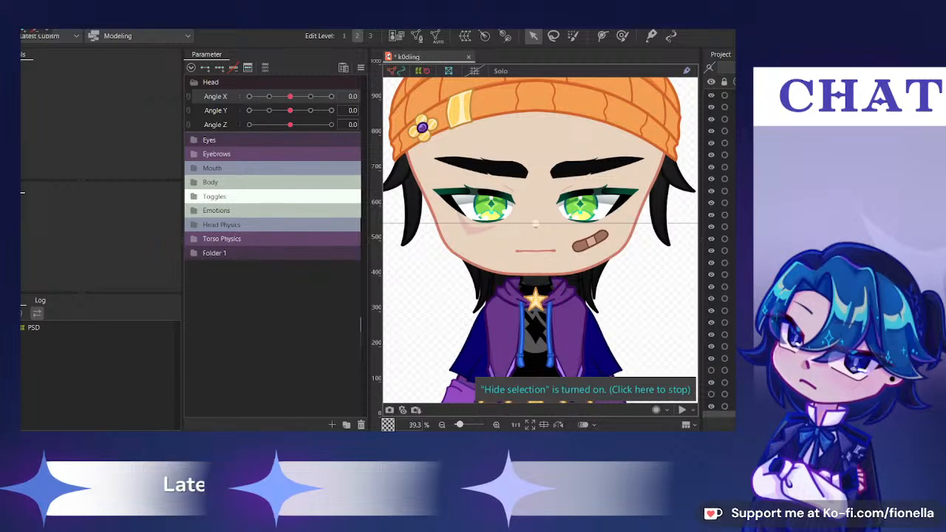
# Select the head's Z rotation deformer and compare its pivot with the chin and neck while sweeping Angle X
pyautogui.click(655, 204)
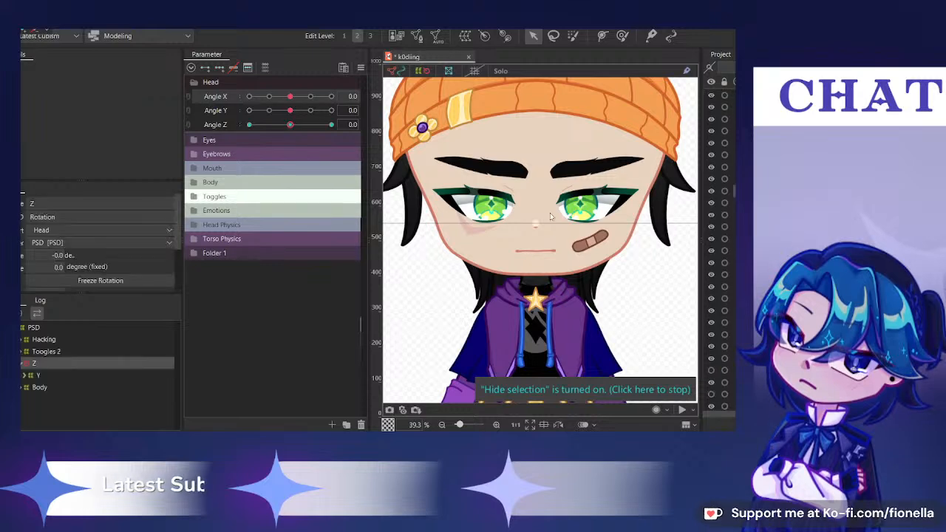
pyautogui.scroll(3, 540, 265)
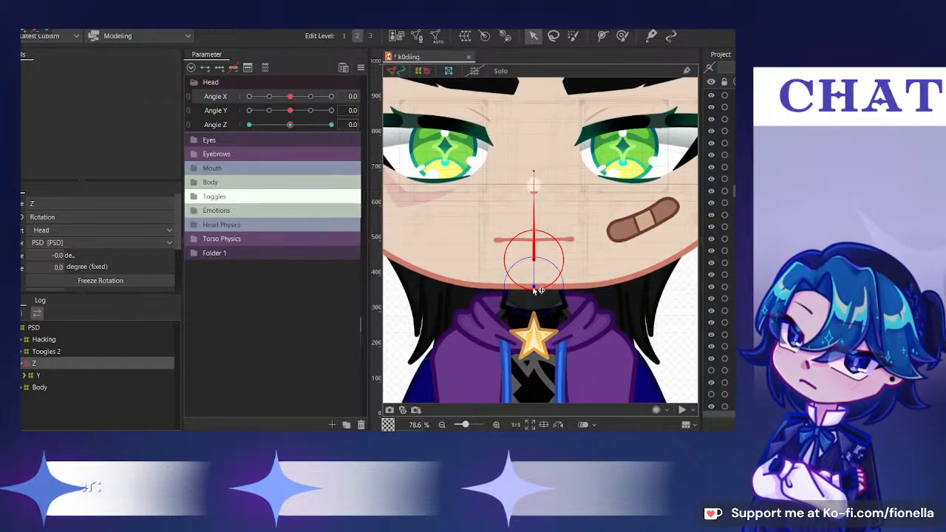
pyautogui.scroll(-1, 538, 291)
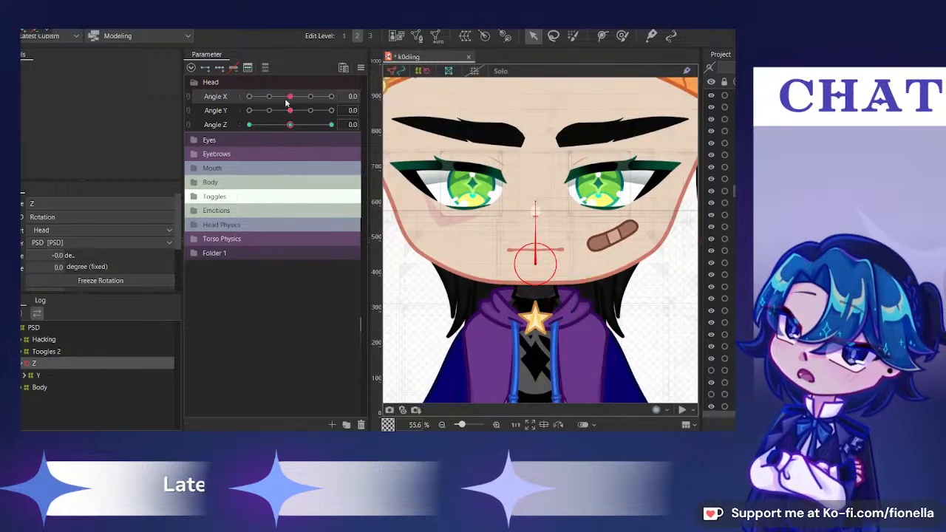
pyautogui.moveTo(290, 97)
pyautogui.mouseDown()
pyautogui.moveTo(316, 99)
pyautogui.moveTo(267, 99)
pyautogui.moveTo(315, 99)
pyautogui.moveTo(290, 98)
pyautogui.mouseUp()
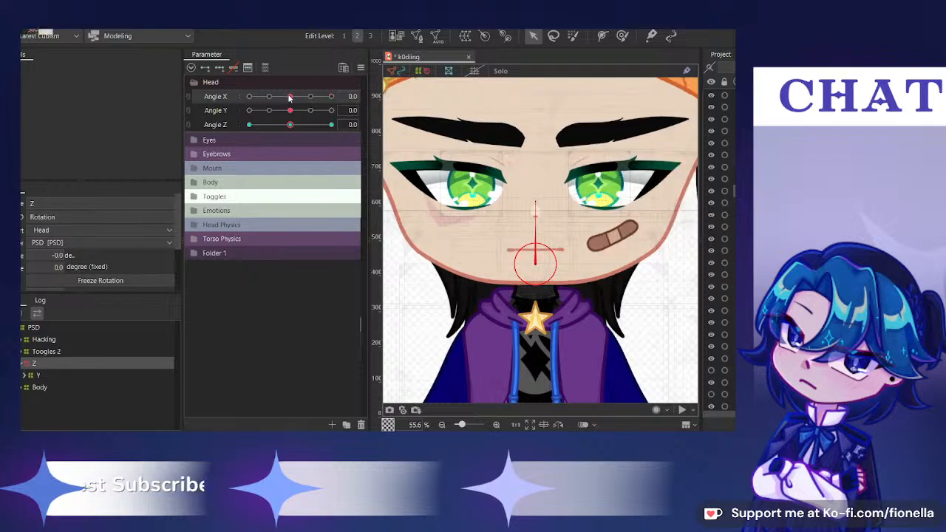
pyautogui.scroll(-1, 503, 177)
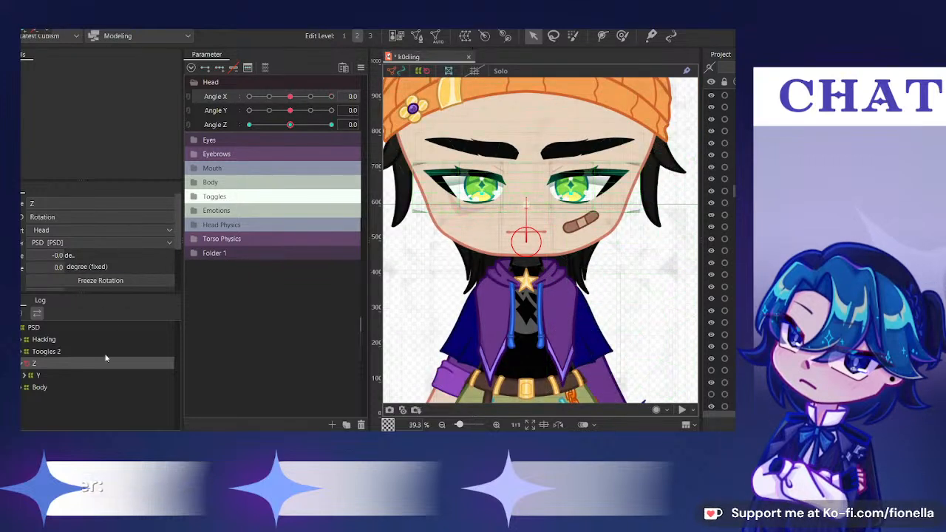
# Wrap the head's Y deformer in a parent warp deformer keyed at three Angle X positions, and shift it sideways at 30
pyautogui.click(47, 375)
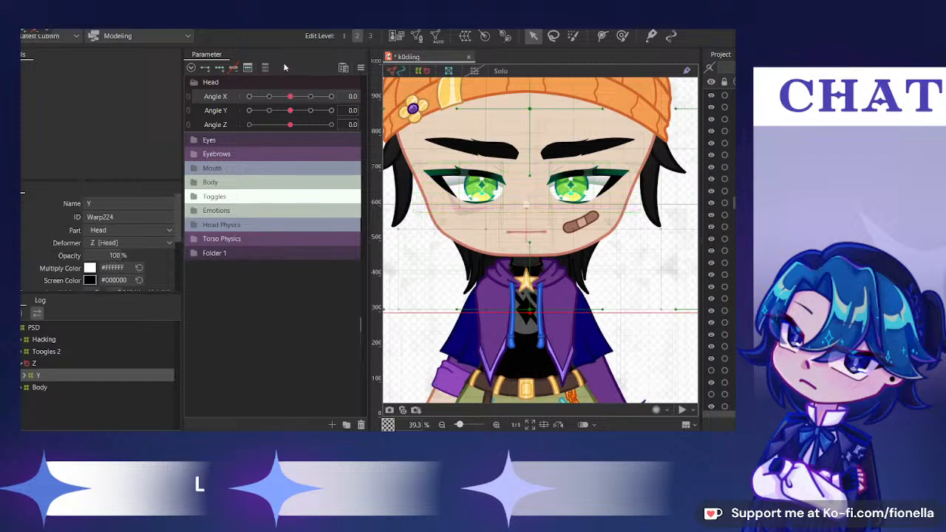
pyautogui.click(211, 69)
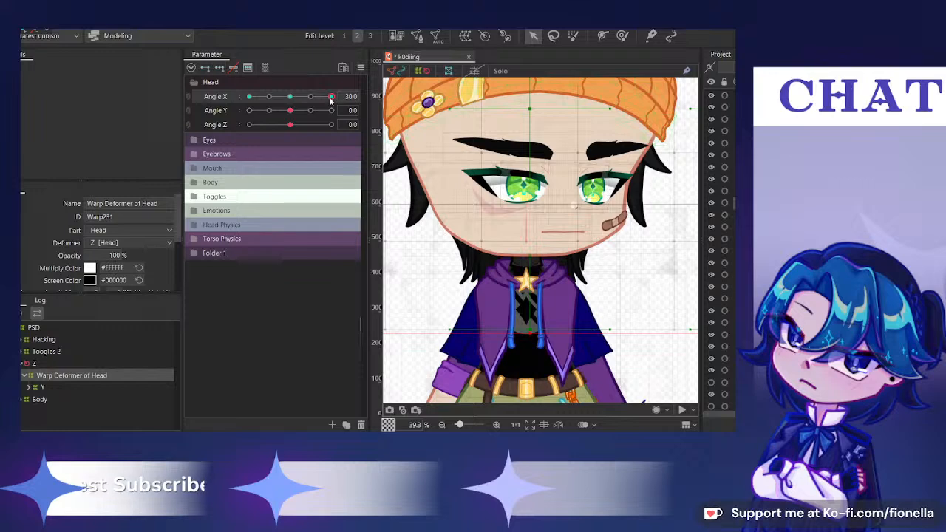
pyautogui.scroll(-2, 643, 216)
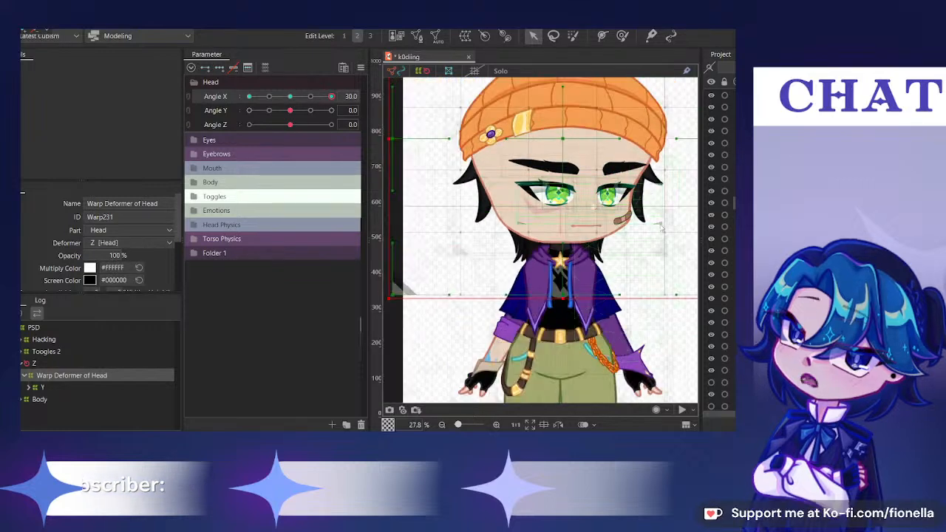
pyautogui.moveTo(330, 97); pyautogui.dragTo(402, 130)
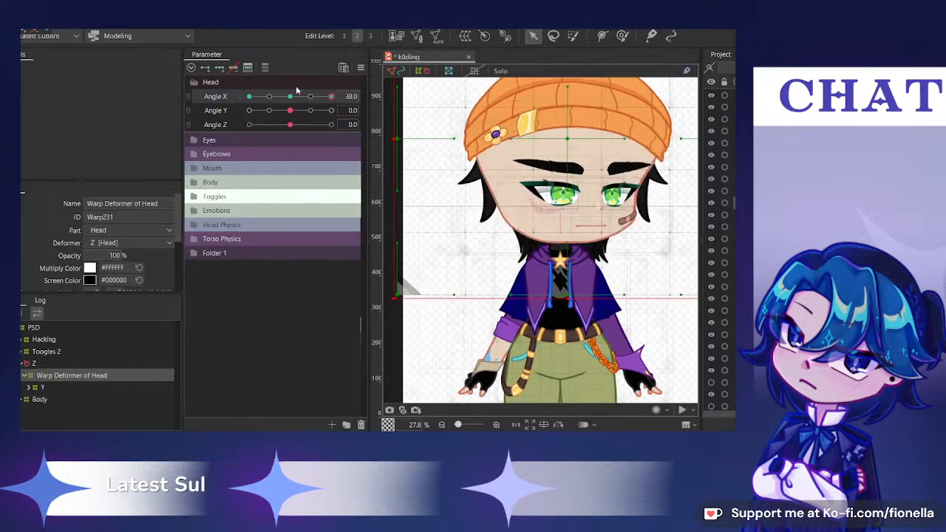
pyautogui.moveTo(296, 94); pyautogui.dragTo(381, 109)
# Fine-tune the new warp deformer's sideways shift at Angle X 30, checking the chin's alignment with the neck
pyautogui.scroll(2, 569, 237)
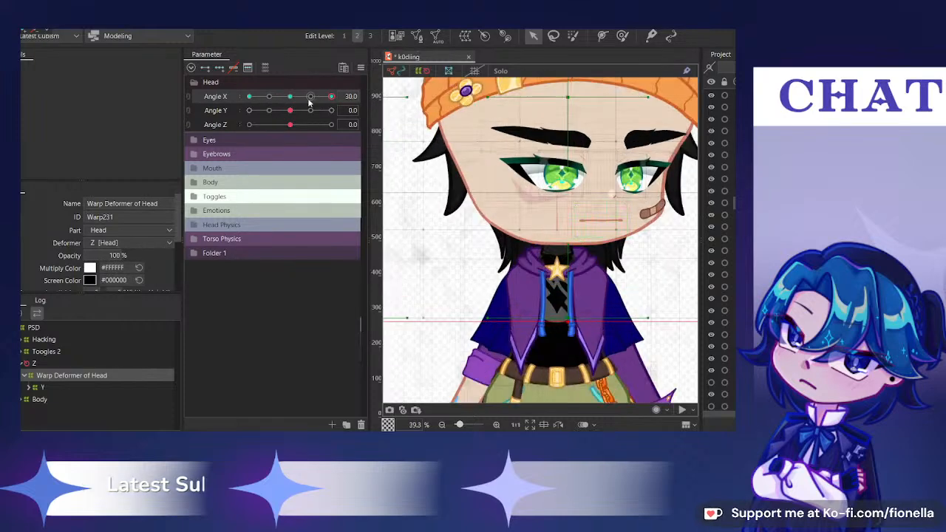
pyautogui.scroll(2, 644, 185)
pyautogui.moveTo(581, 193)
pyautogui.mouseDown()
pyautogui.moveTo(490, 193)
pyautogui.moveTo(591, 177)
pyautogui.mouseUp()
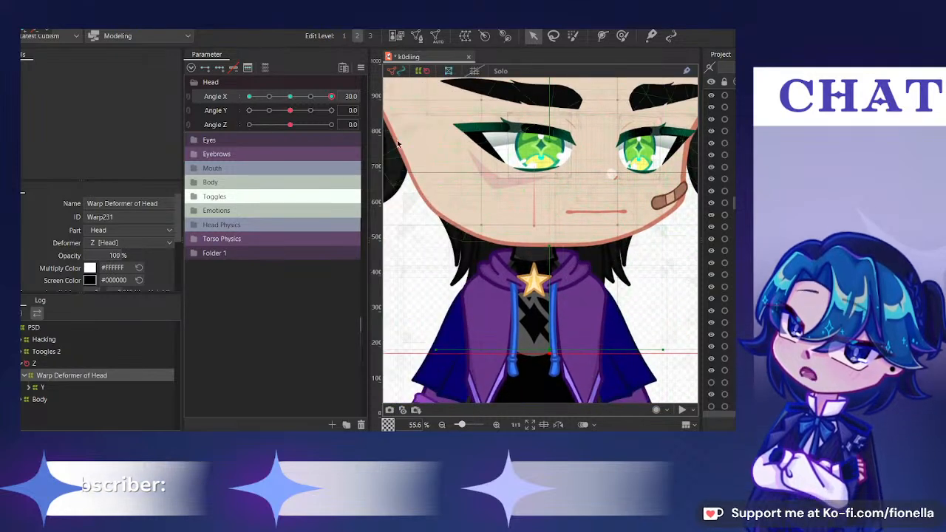
pyautogui.moveTo(331, 97)
pyautogui.mouseDown()
pyautogui.moveTo(314, 108)
pyautogui.moveTo(337, 111)
pyautogui.mouseUp()
pyautogui.scroll(-3, 547, 184)
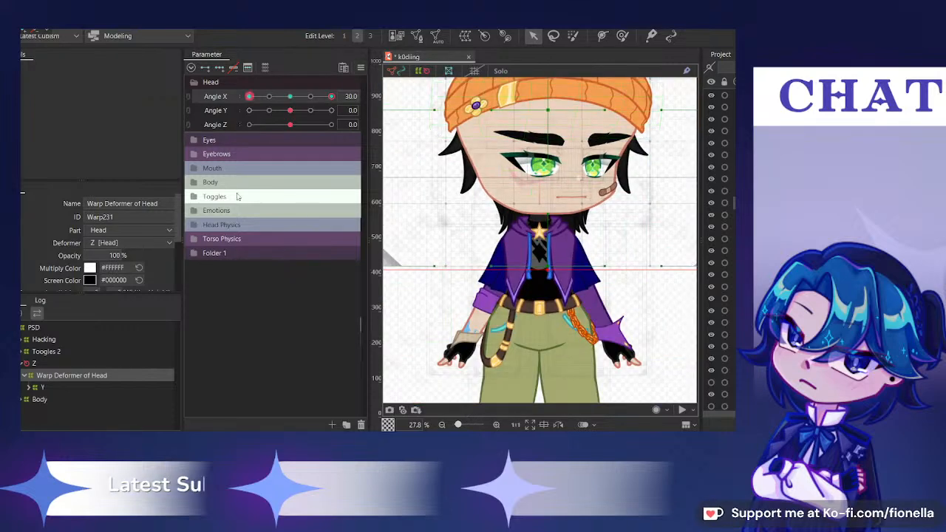
# Check the head turn toward Angle X -15 and rename the new deformer to "Warp Deformer of Head Pos Adjust"
pyautogui.moveTo(290, 96); pyautogui.dragTo(234, 108)
pyautogui.click(277, 102)
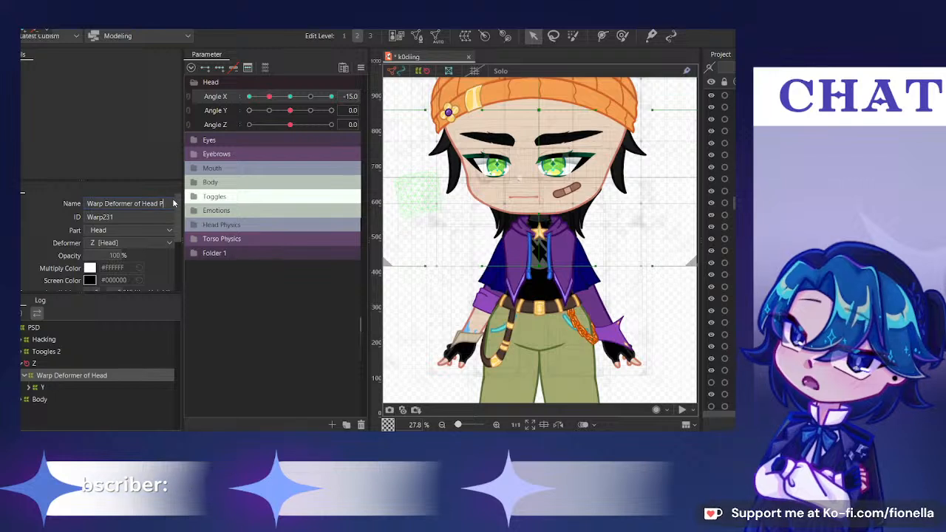
pyautogui.write('Pos Ad')
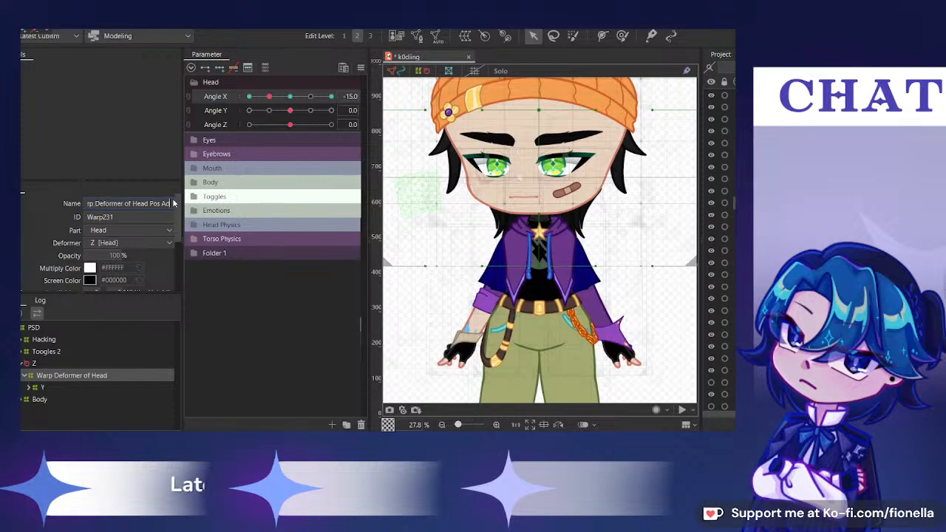
pyautogui.write('just')
pyautogui.press('Return')
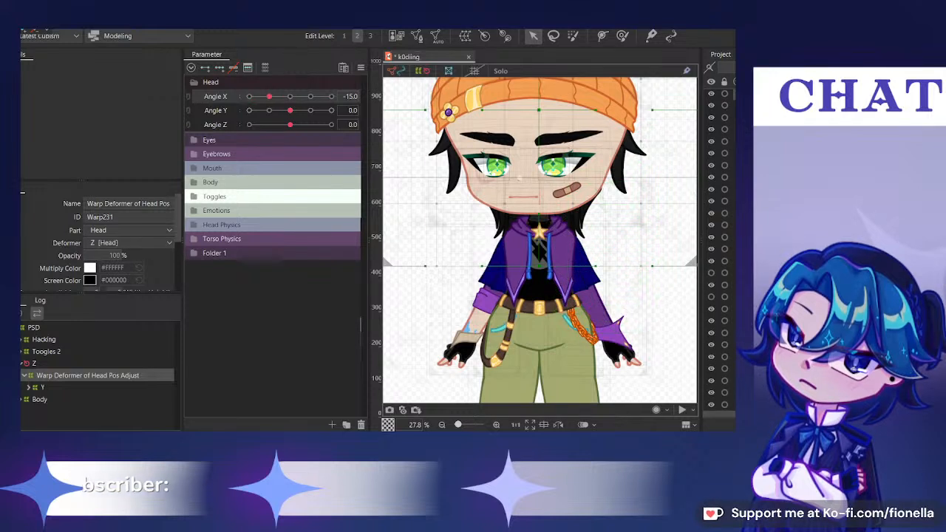
# Pick through the overlapping face deformers and select the mouth's y warp deformer under Head2
pyautogui.click(63, 425)
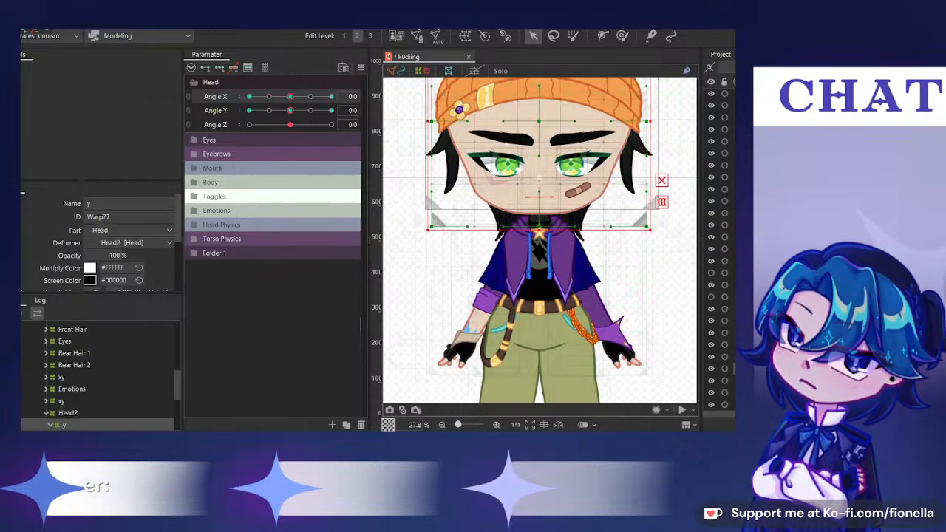
pyautogui.press('Down')
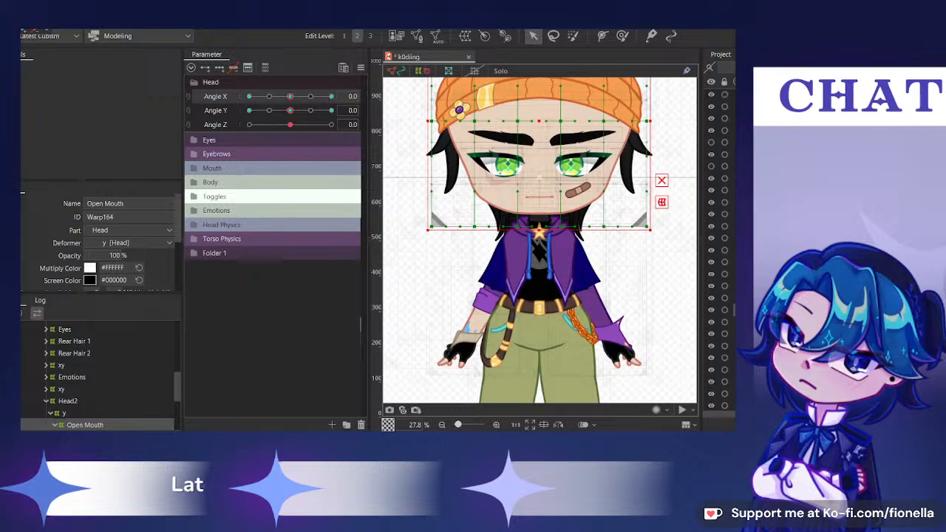
pyautogui.click(503, 172)
pyautogui.scroll(2, 620, 159)
pyautogui.moveTo(504, 186); pyautogui.dragTo(506, 151)
pyautogui.hotkey('ctrl', 'z')
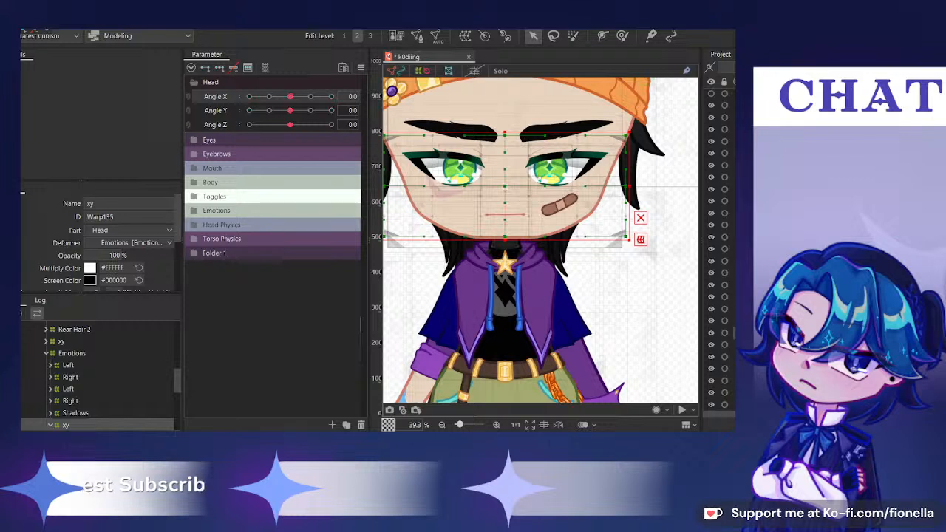
pyautogui.click(431, 175)
pyautogui.click(446, 185)
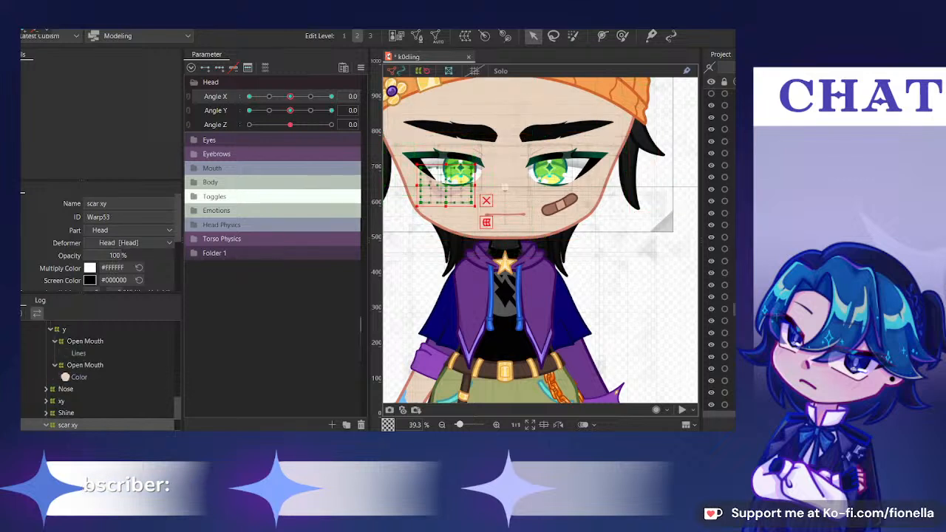
pyautogui.click(504, 187)
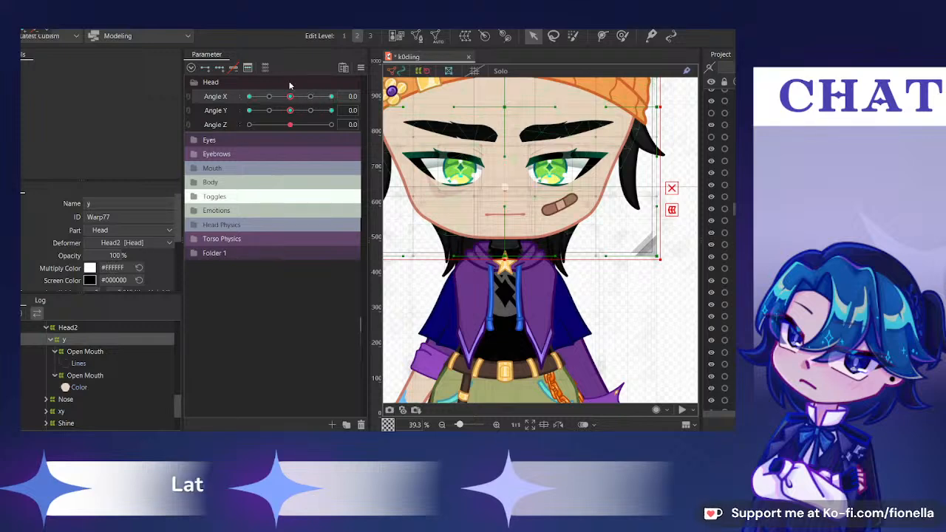
# Select the face's Color and Lines art meshes together and set Angle X to 30 for brush deformation
pyautogui.moveTo(290, 97)
pyautogui.mouseDown()
pyautogui.moveTo(334, 98)
pyautogui.moveTo(313, 112)
pyautogui.moveTo(290, 106)
pyautogui.mouseUp()
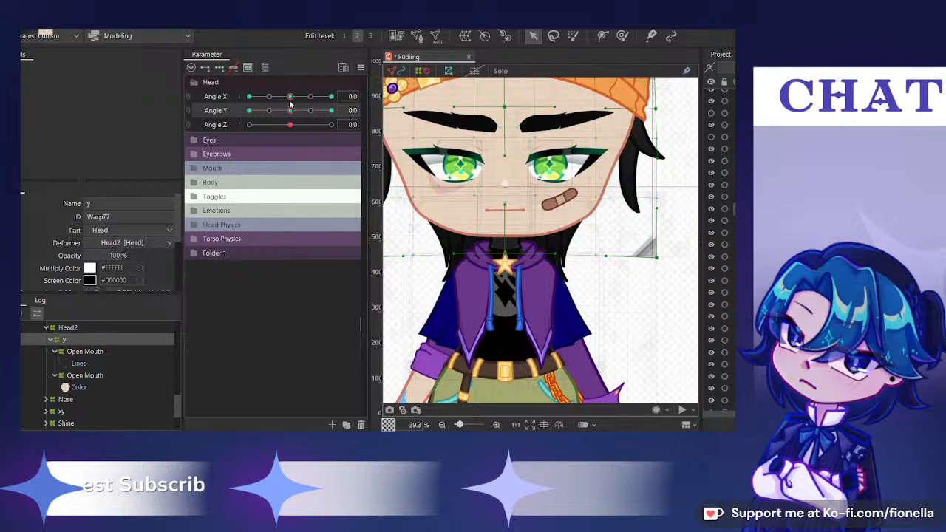
pyautogui.click(503, 229)
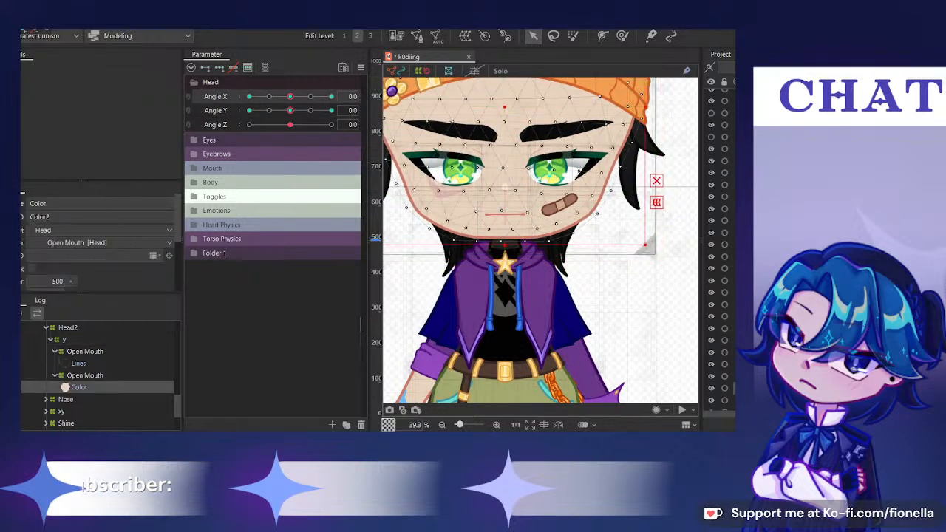
pyautogui.keyDown('ctrl'); pyautogui.click(80, 364); pyautogui.keyUp('ctrl')
pyautogui.moveTo(291, 97); pyautogui.dragTo(480, 139)
pyautogui.press('b')
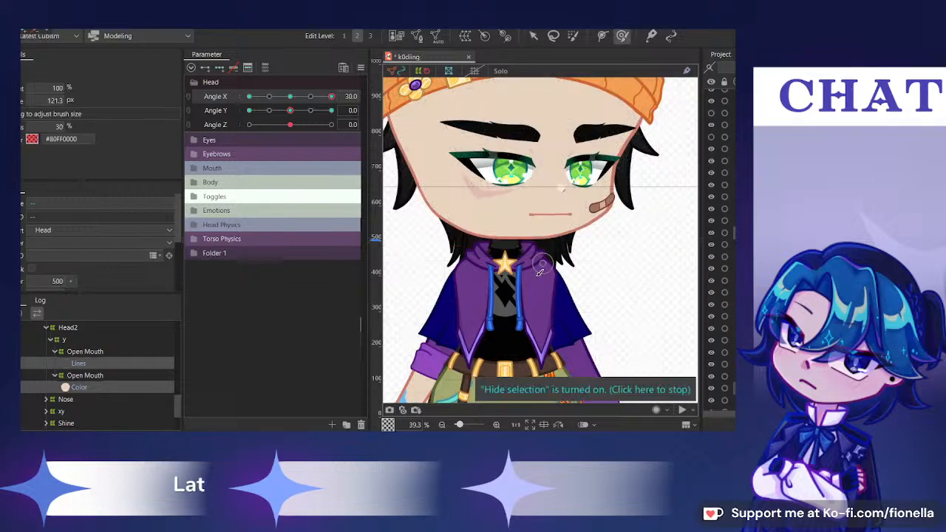
# Reshape the lower face and jaw at Angle X 30 with a large deform brush, comparing it with Angle X 0
pyautogui.moveTo(539, 218); pyautogui.dragTo(555, 204)
pyautogui.moveTo(547, 185)
pyautogui.mouseDown()
pyautogui.moveTo(568, 296)
pyautogui.moveTo(567, 275)
pyautogui.mouseUp()
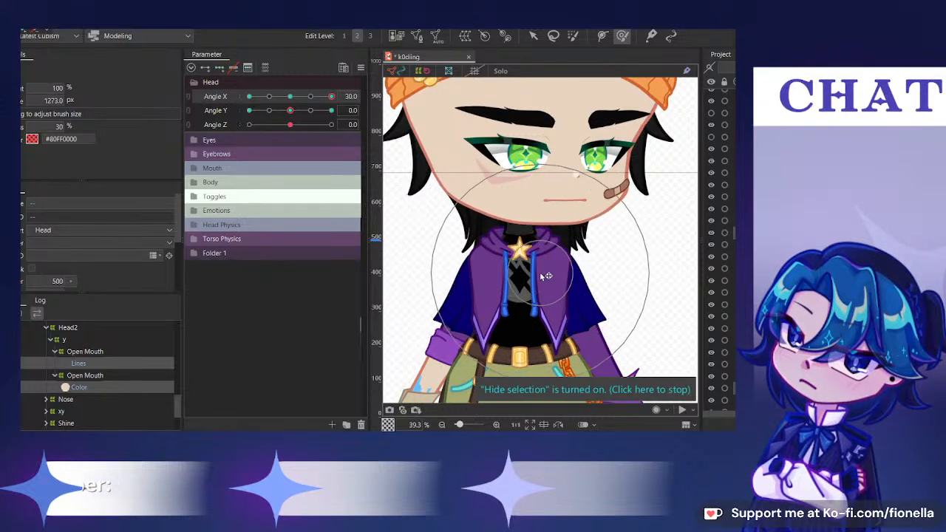
pyautogui.moveTo(331, 97)
pyautogui.mouseDown()
pyautogui.moveTo(307, 113)
pyautogui.moveTo(334, 118)
pyautogui.mouseUp()
pyautogui.moveTo(537, 281); pyautogui.dragTo(532, 198)
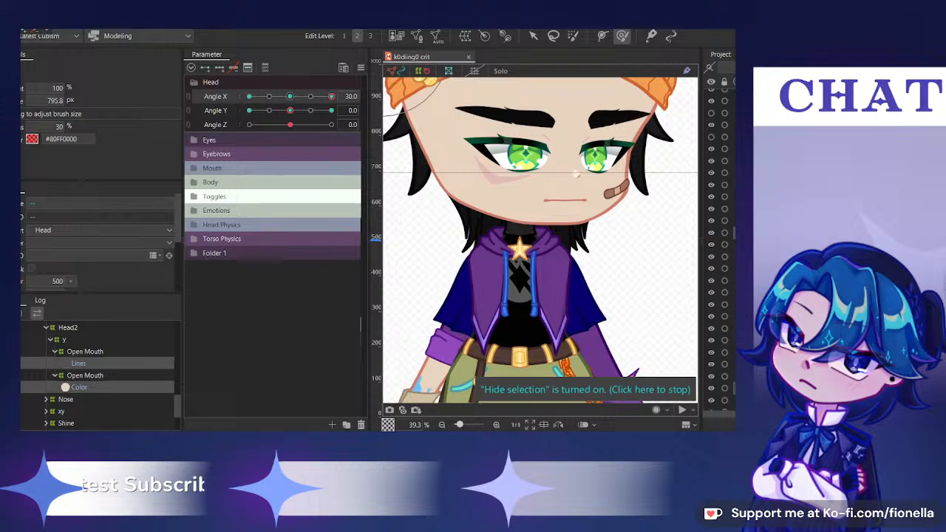
pyautogui.click(291, 97)
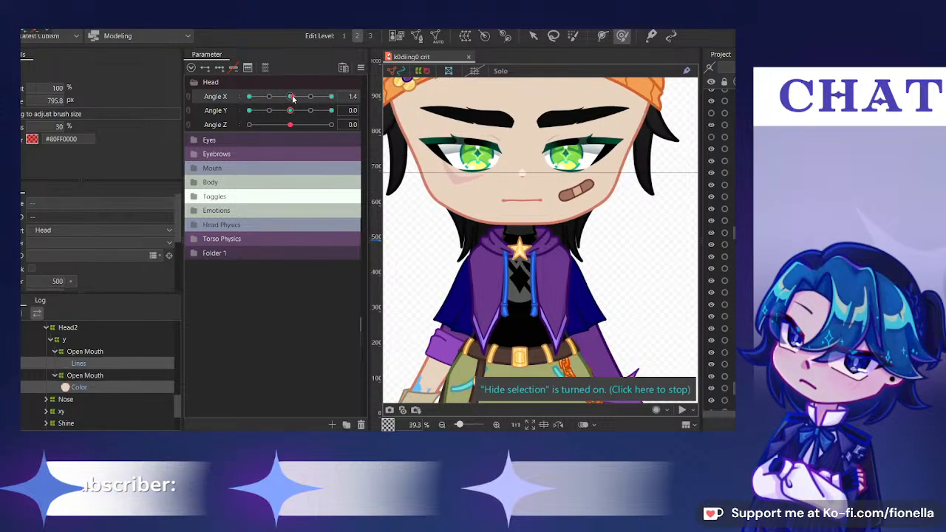
pyautogui.moveTo(292, 98); pyautogui.dragTo(336, 114)
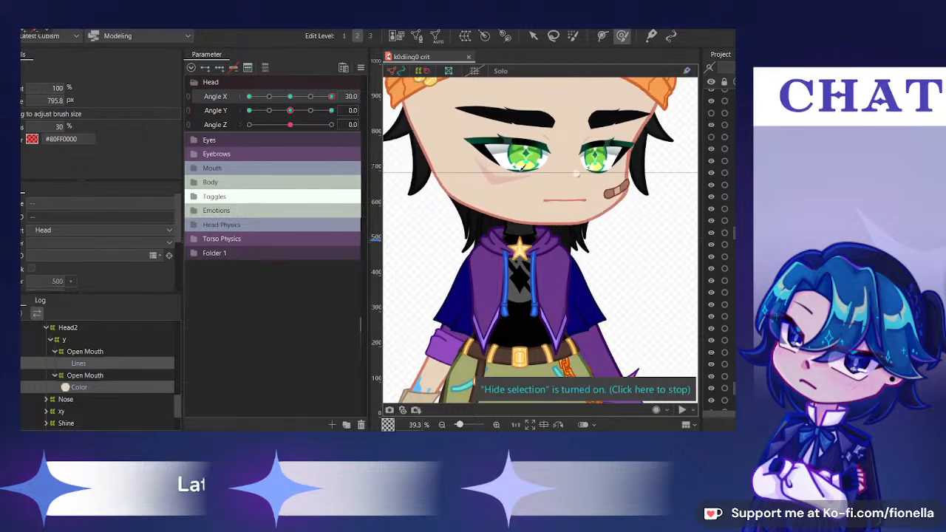
# Refine the far cheek's contour near the bandage at Angle X 30 with a smaller deform brush
pyautogui.scroll(3, 522, 167)
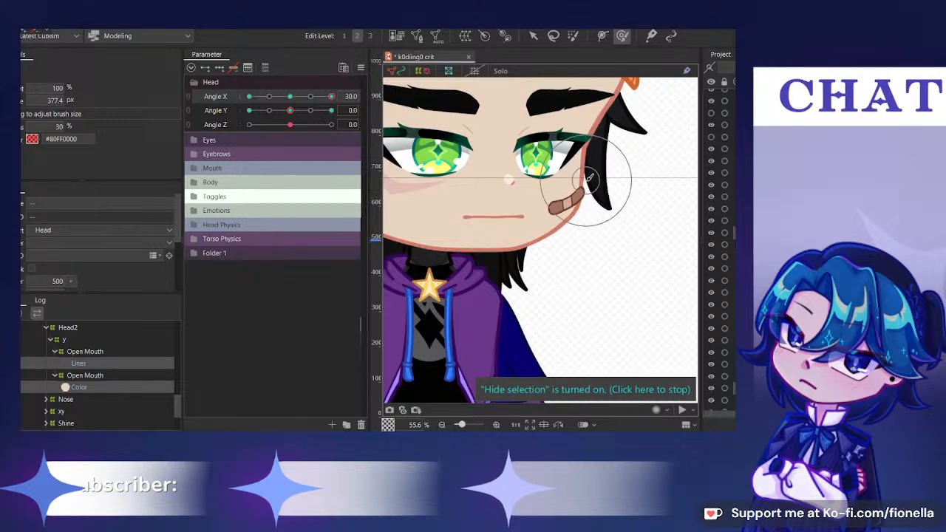
pyautogui.scroll(-5, 475, 136)
pyautogui.moveTo(291, 97); pyautogui.dragTo(319, 109)
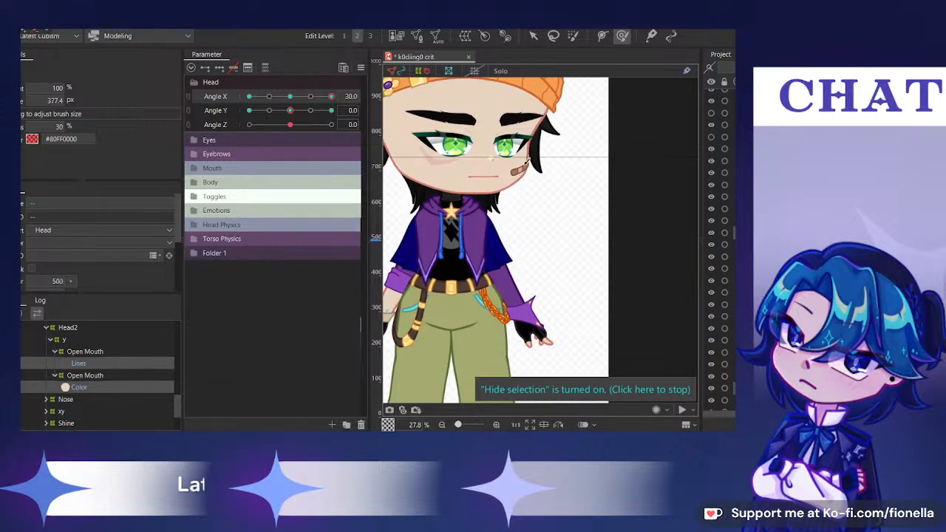
pyautogui.scroll(2, 526, 160)
pyautogui.scroll(-2, 543, 141)
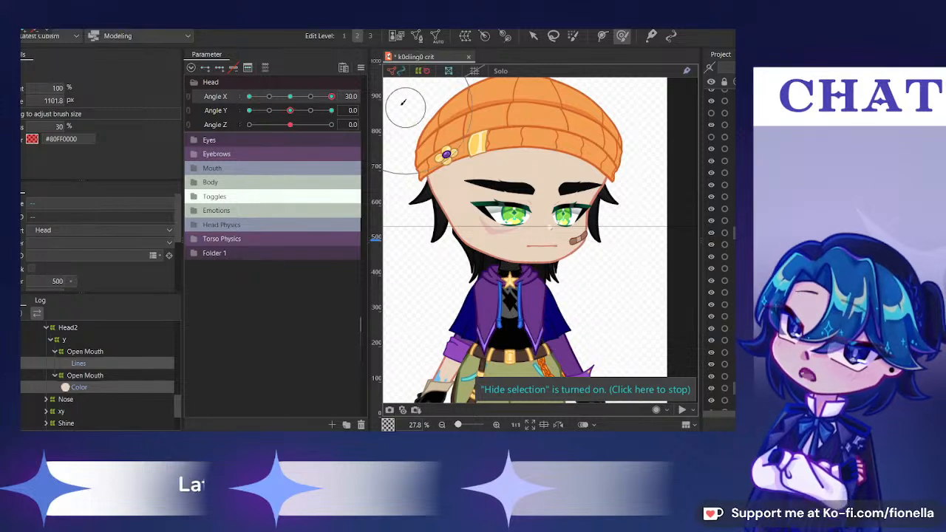
# Compare the whole head's shape between Angle X 0 and 30
pyautogui.moveTo(289, 97); pyautogui.dragTo(377, 118)
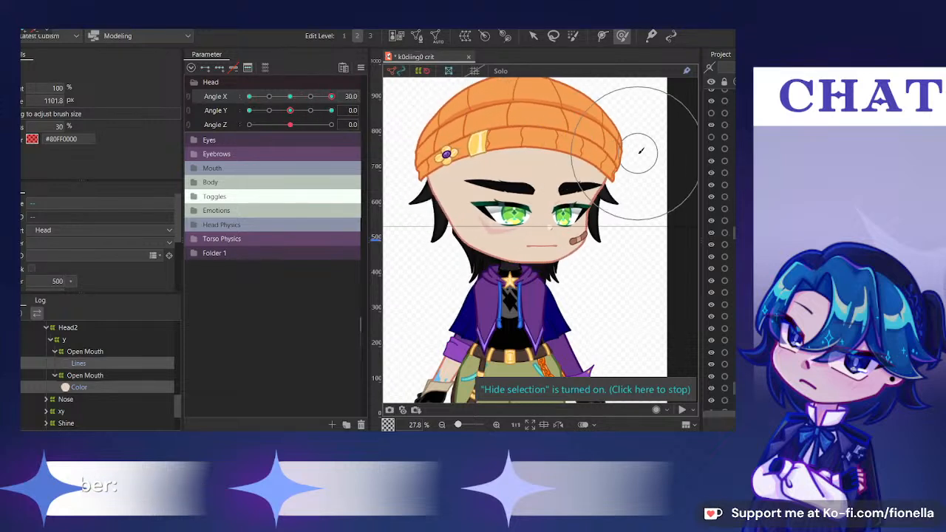
pyautogui.click(292, 100)
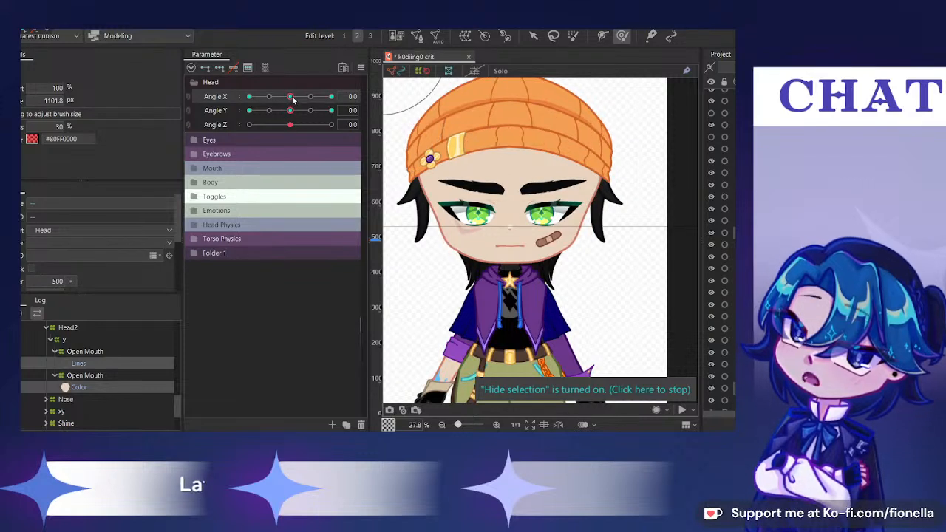
pyautogui.click(332, 97)
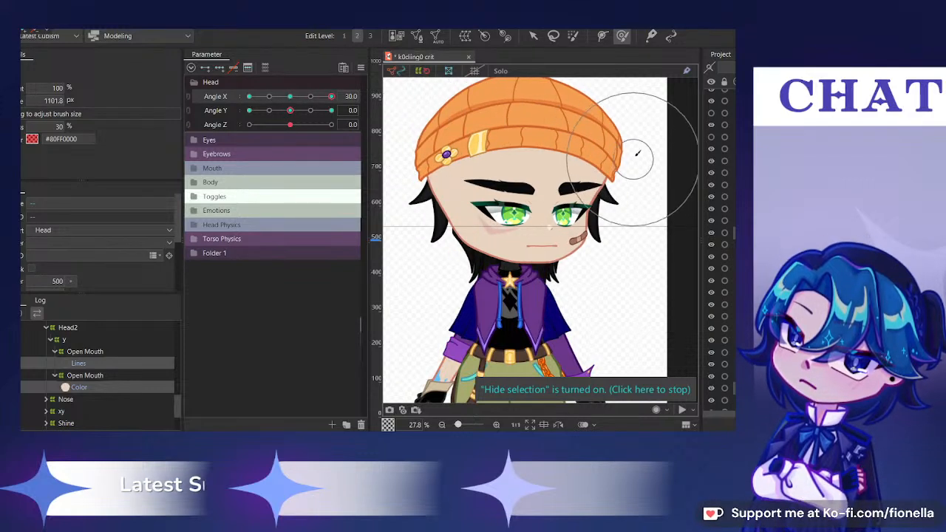
pyautogui.click(297, 98)
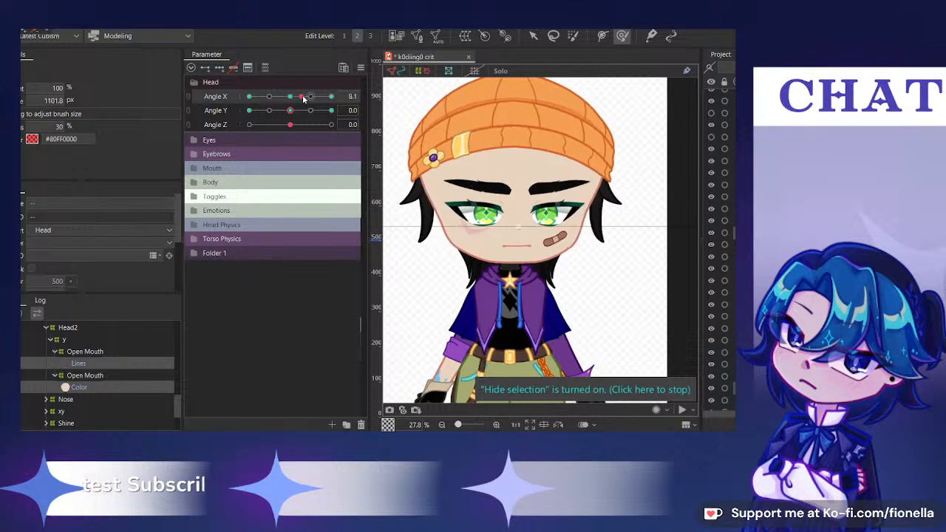
pyautogui.moveTo(298, 103); pyautogui.dragTo(338, 111)
pyautogui.press('v')
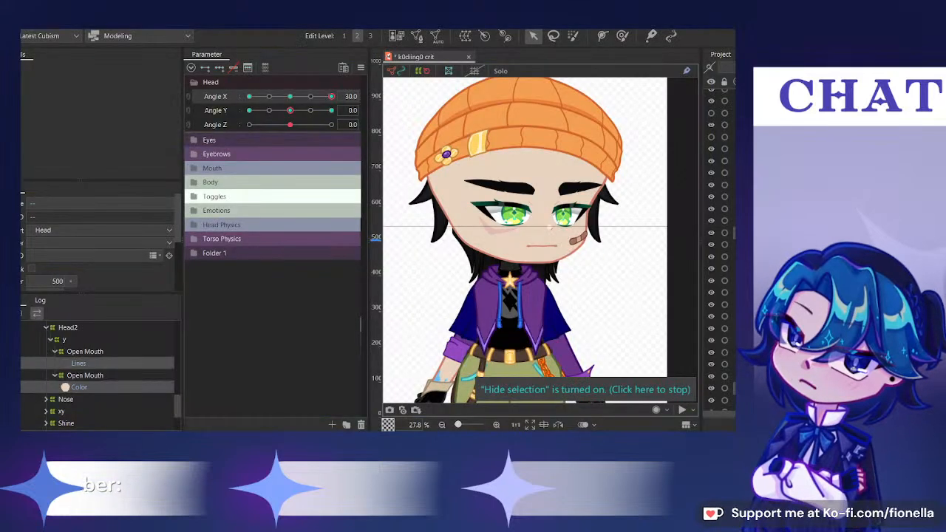
# Deform the face outline from the far temple to the cheek at Angle X 30, checking the turn from the front
pyautogui.scroll(2, 580, 192)
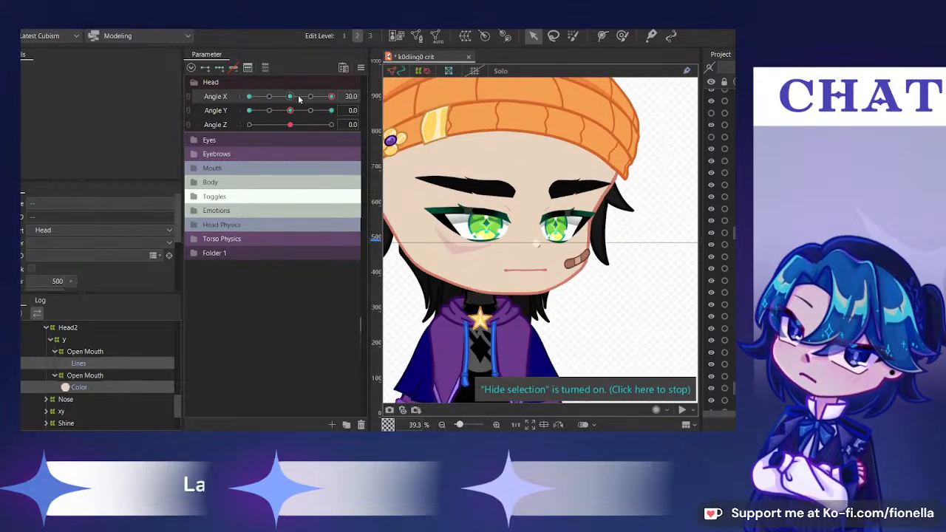
pyautogui.moveTo(299, 97); pyautogui.dragTo(343, 97)
pyautogui.click(622, 36)
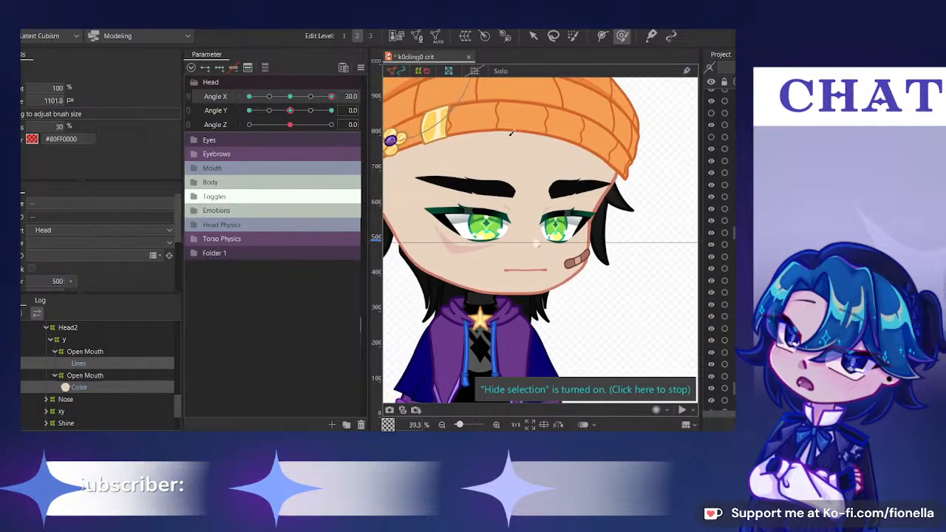
pyautogui.moveTo(672, 144); pyautogui.dragTo(657, 189)
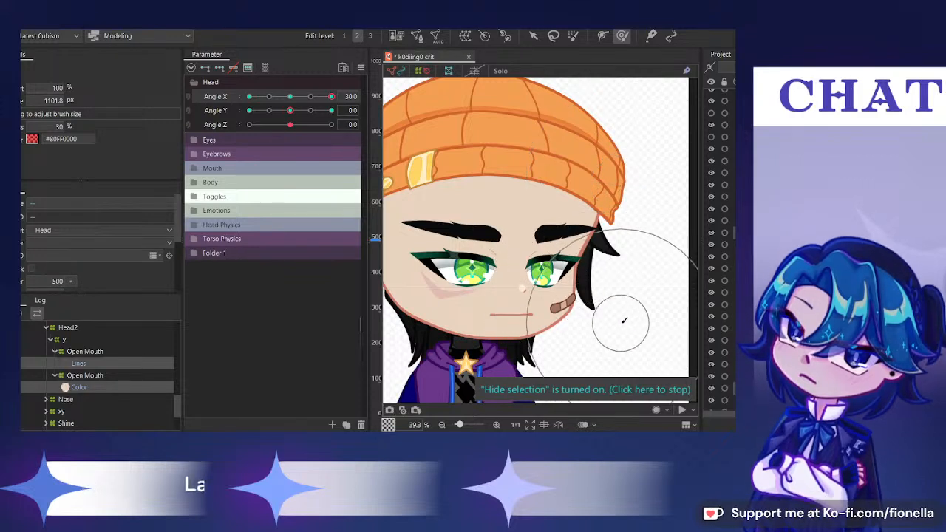
pyautogui.moveTo(627, 317); pyautogui.dragTo(589, 263)
pyautogui.scroll(2, 589, 260)
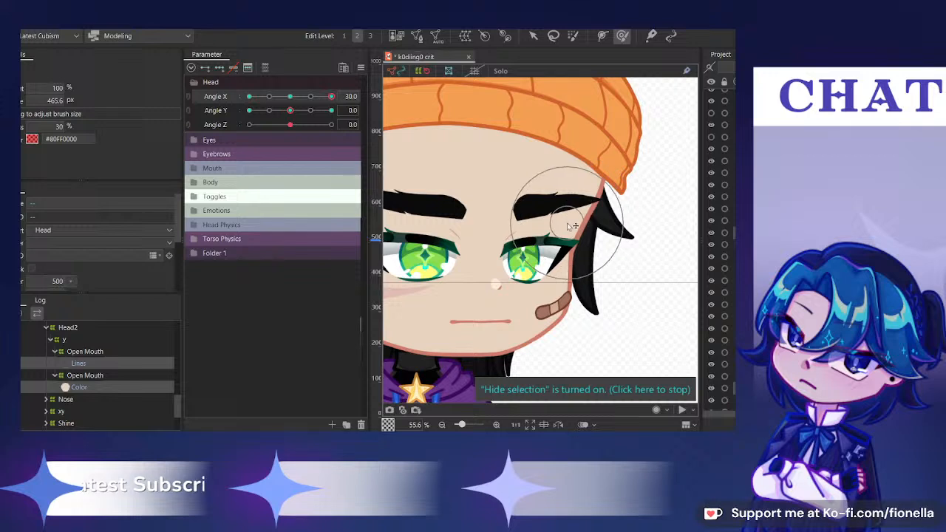
pyautogui.scroll(-2, 588, 217)
pyautogui.moveTo(286, 104); pyautogui.dragTo(309, 105)
pyautogui.scroll(-2, 622, 210)
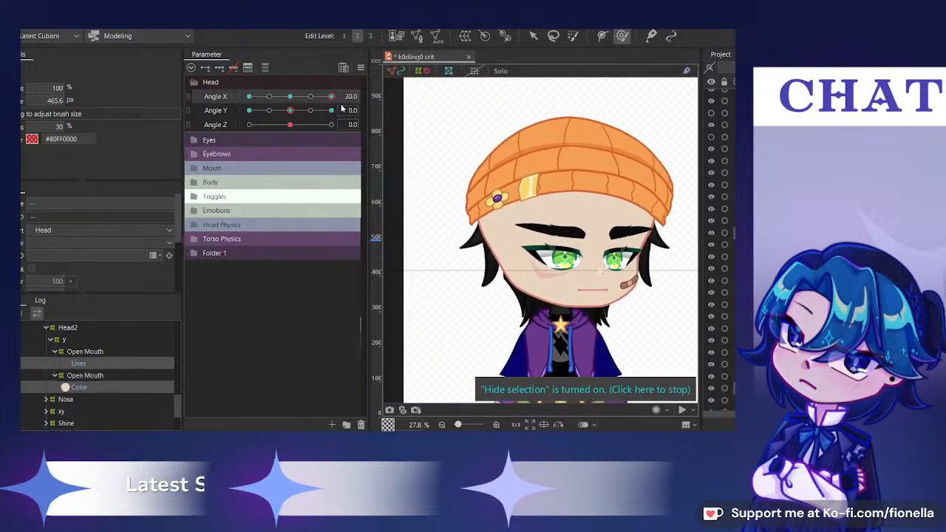
# Smooth the face edge beside the far eye and hair strand at Angle X 30, checking it against Angle X 0
pyautogui.scroll(4, 630, 213)
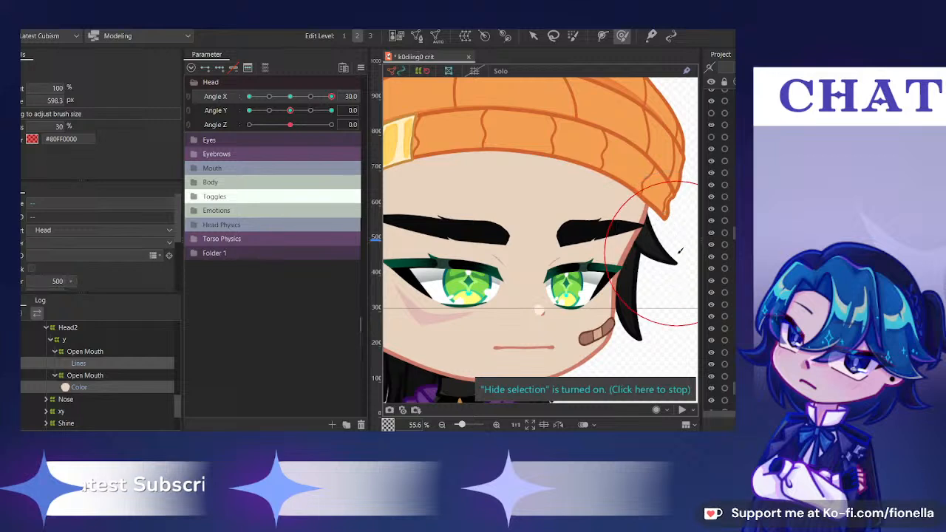
pyautogui.moveTo(680, 251); pyautogui.dragTo(617, 242)
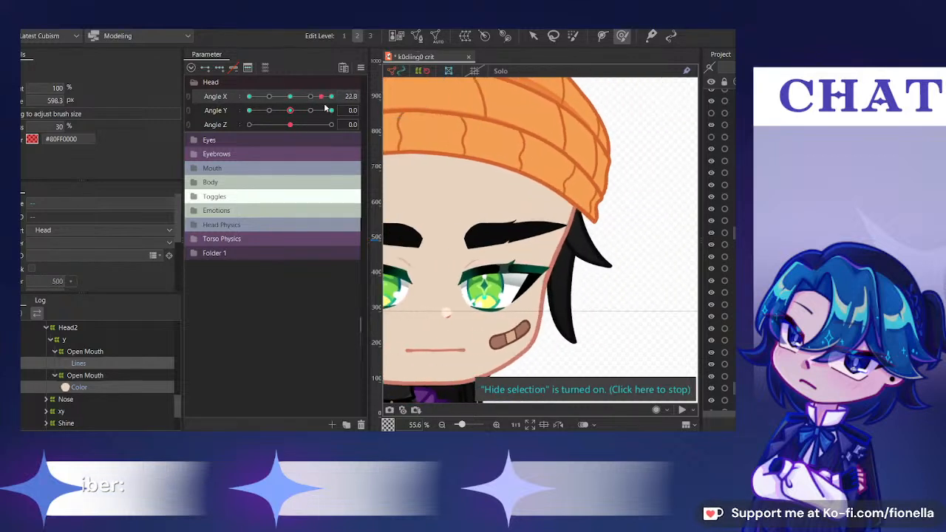
pyautogui.moveTo(614, 281)
pyautogui.mouseDown()
pyautogui.moveTo(610, 234)
pyautogui.moveTo(576, 266)
pyautogui.mouseUp()
pyautogui.scroll(2, 562, 286)
pyautogui.scroll(-2, 584, 255)
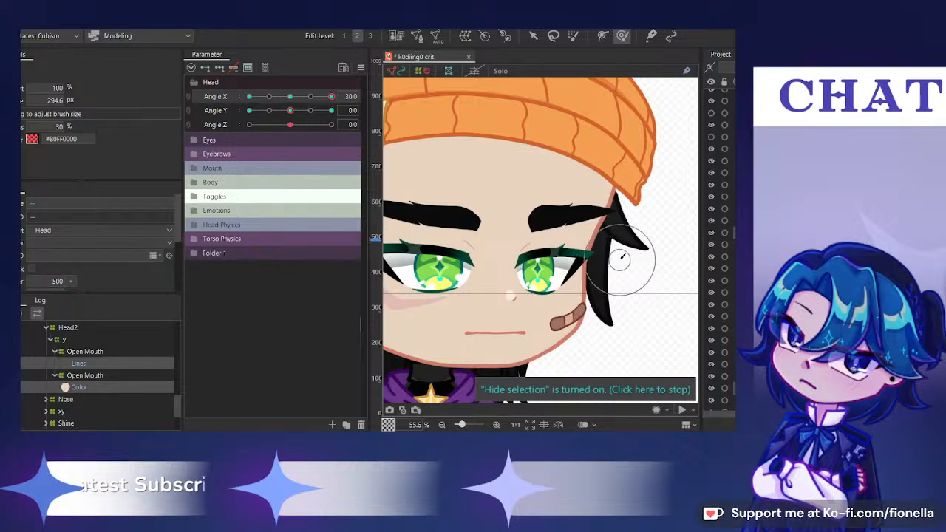
pyautogui.scroll(-2, 582, 243)
pyautogui.moveTo(331, 96); pyautogui.dragTo(359, 111)
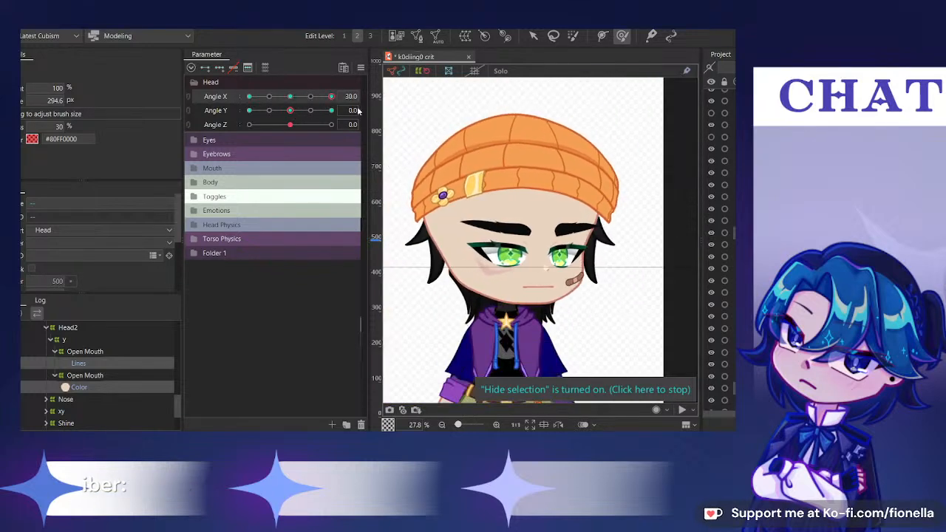
pyautogui.scroll(2, 520, 291)
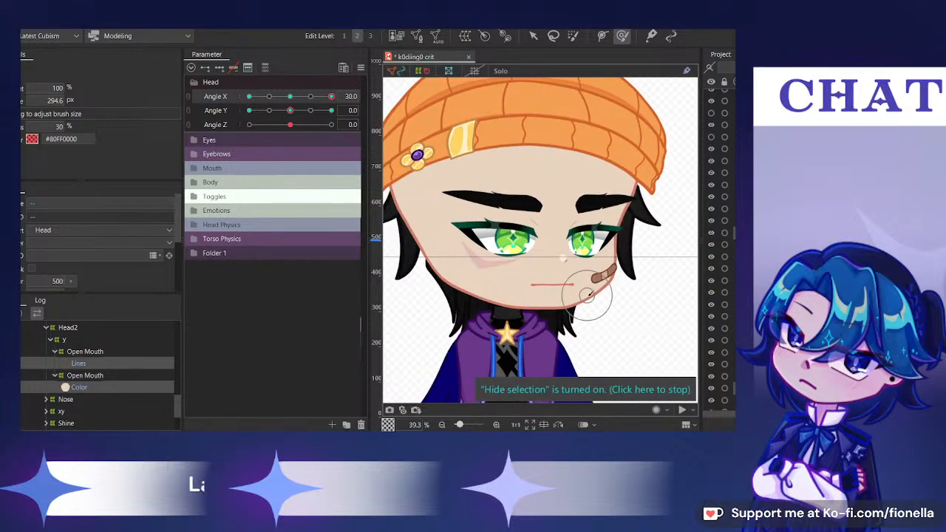
pyautogui.moveTo(331, 97); pyautogui.dragTo(291, 97)
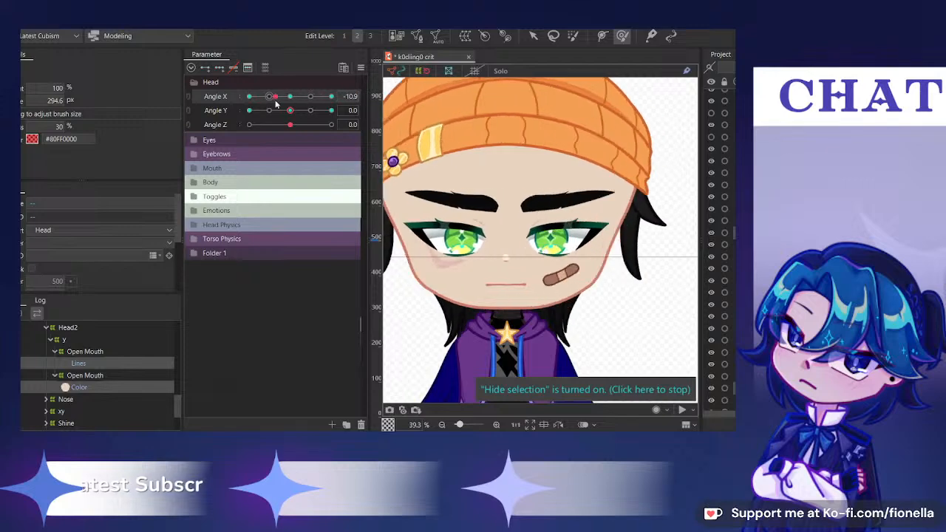
# Try to add a deform path along the jawline of the face's Lines and Color meshes at Angle X 0
pyautogui.hotkey('ctrl', 't')
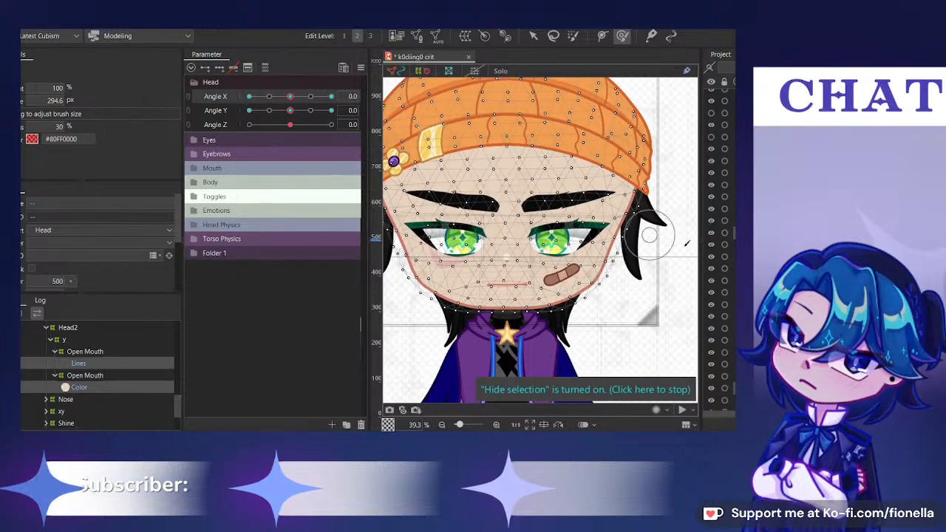
pyautogui.moveTo(507, 215); pyautogui.dragTo(559, 218)
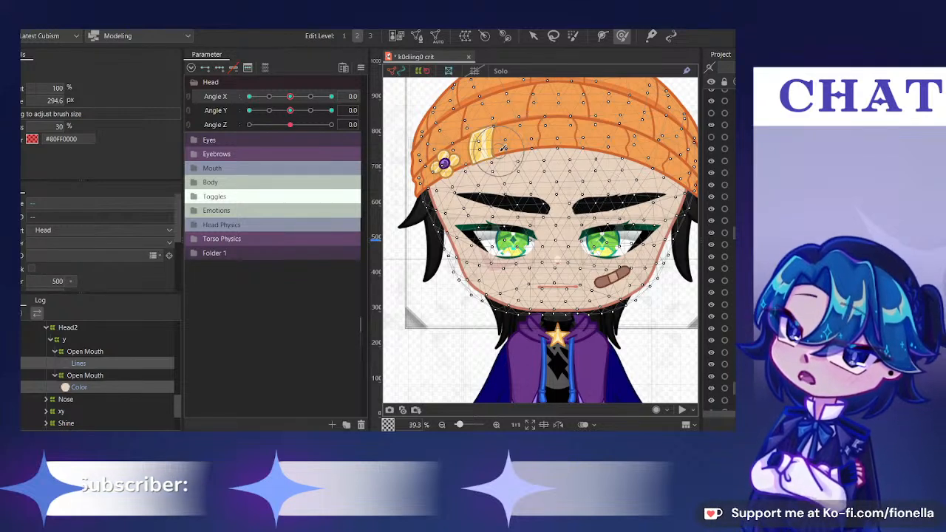
pyautogui.click(603, 37)
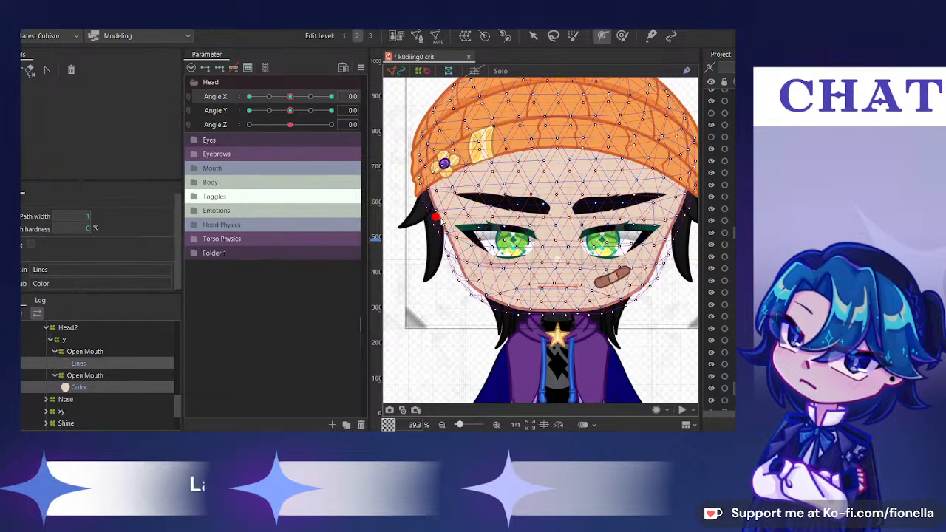
pyautogui.moveTo(474, 278)
pyautogui.mouseDown()
pyautogui.moveTo(516, 299)
pyautogui.moveTo(611, 306)
pyautogui.mouseUp()
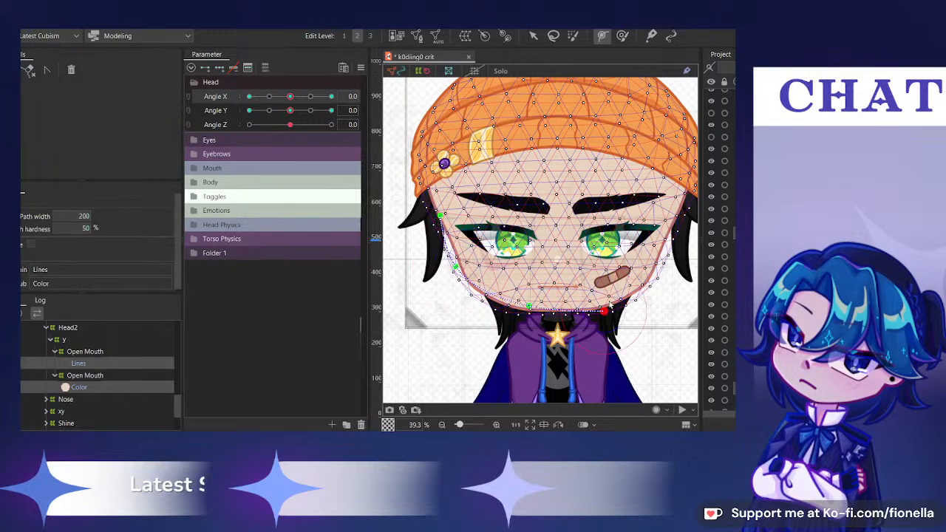
pyautogui.click(531, 36)
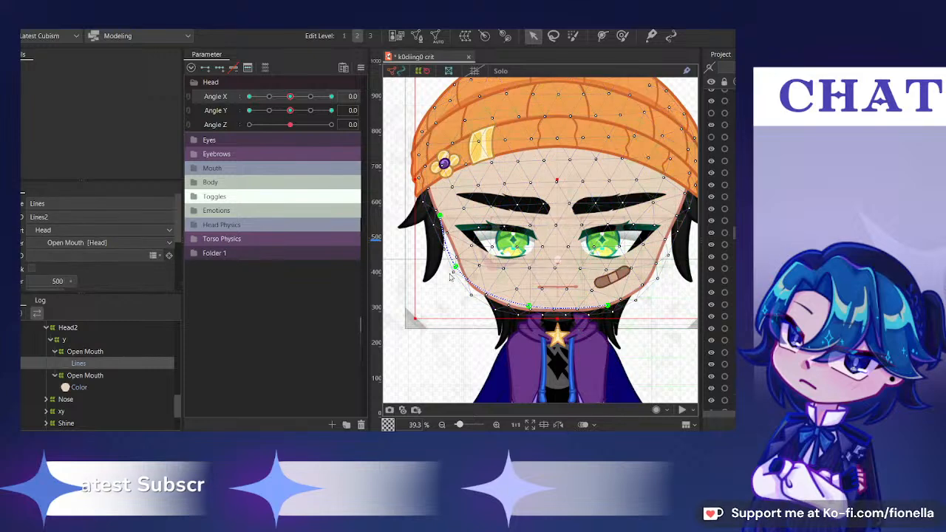
pyautogui.moveTo(463, 264)
pyautogui.mouseDown()
pyautogui.moveTo(513, 240)
pyautogui.moveTo(481, 259)
pyautogui.moveTo(443, 247)
pyautogui.moveTo(468, 253)
pyautogui.mouseUp()
pyautogui.hotkey('ctrl', 'z')
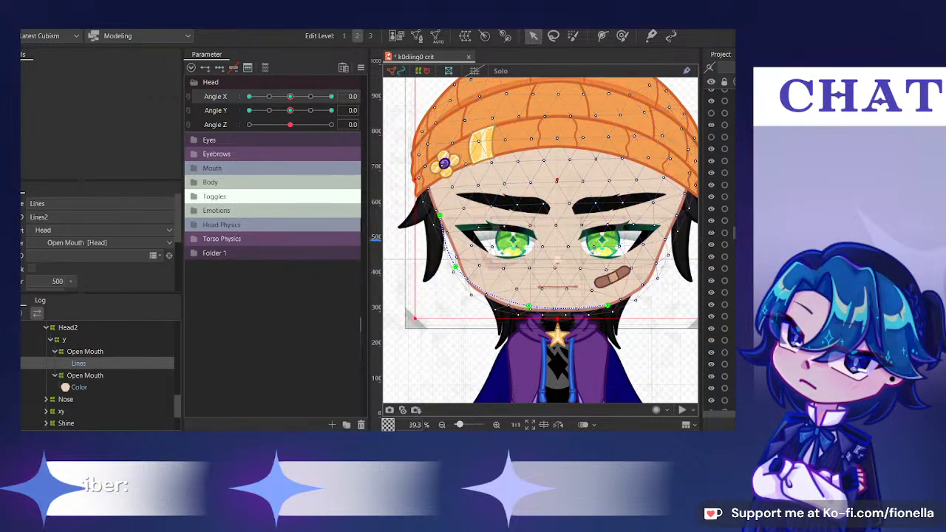
pyautogui.press('Delete')
pyautogui.hotkey('ctrl', 'z')
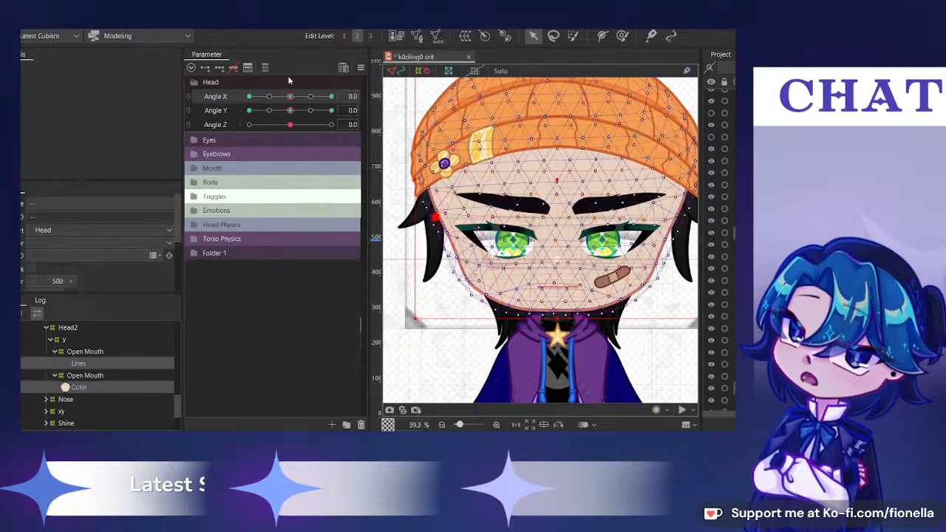
# Examine the reshaped face across Angle X from 30 to -30 with the selection hidden
pyautogui.moveTo(290, 96); pyautogui.dragTo(381, 109)
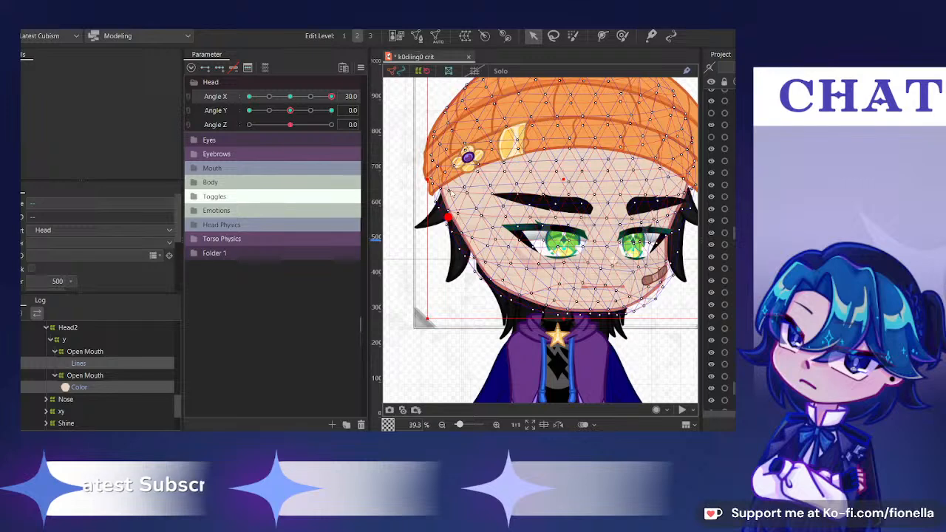
pyautogui.moveTo(331, 97); pyautogui.dragTo(204, 151)
pyautogui.hotkey('ctrl', 't')
pyautogui.click(290, 98)
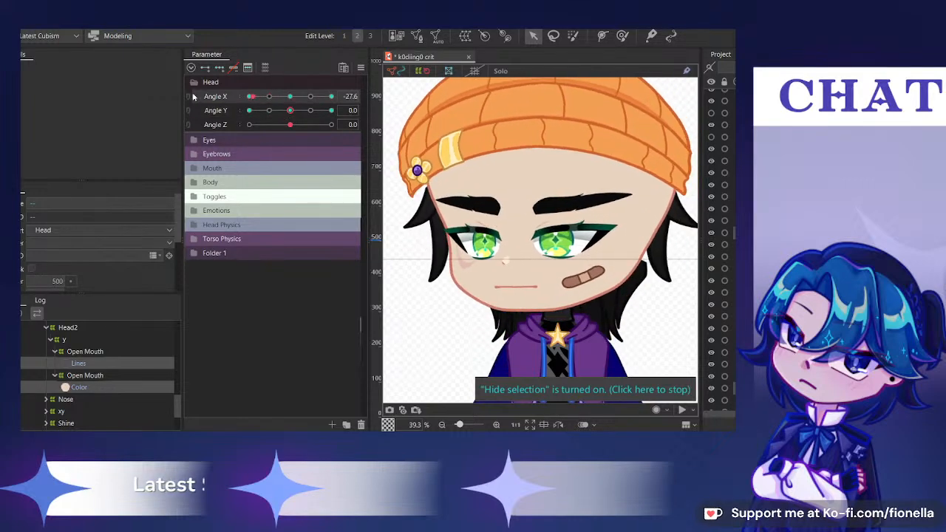
# Examine the head at Angle Y -30 with Angle X at 0 and 30 using the combined Angle X and Angle Y control
pyautogui.moveTo(300, 120); pyautogui.dragTo(396, 175)
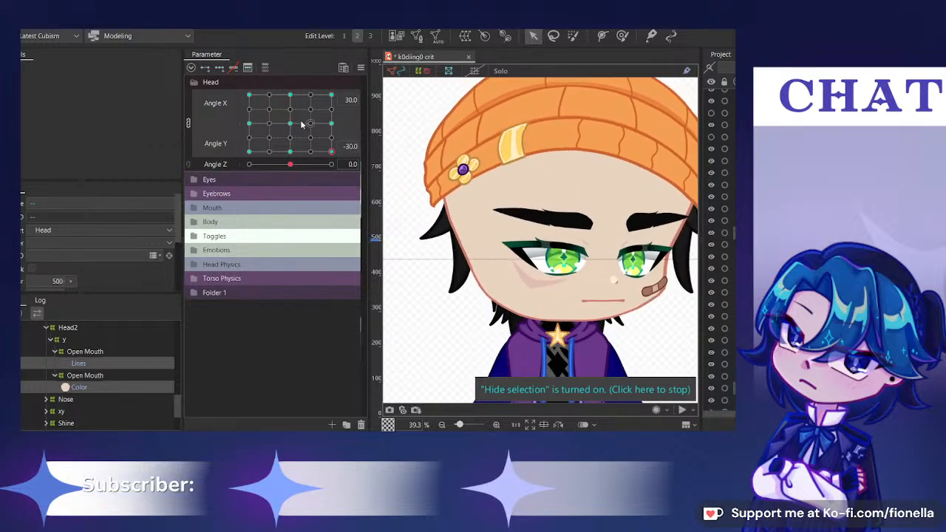
pyautogui.click(289, 155)
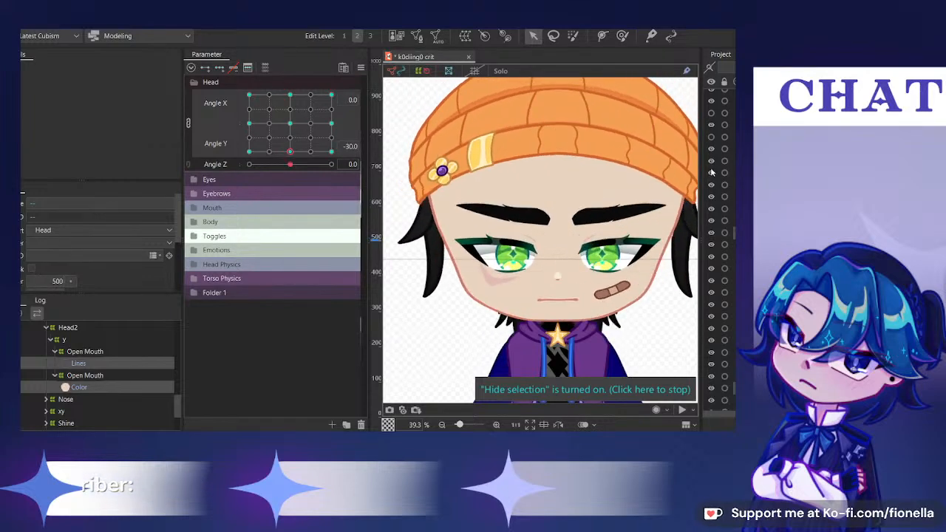
pyautogui.moveTo(290, 151); pyautogui.dragTo(350, 163)
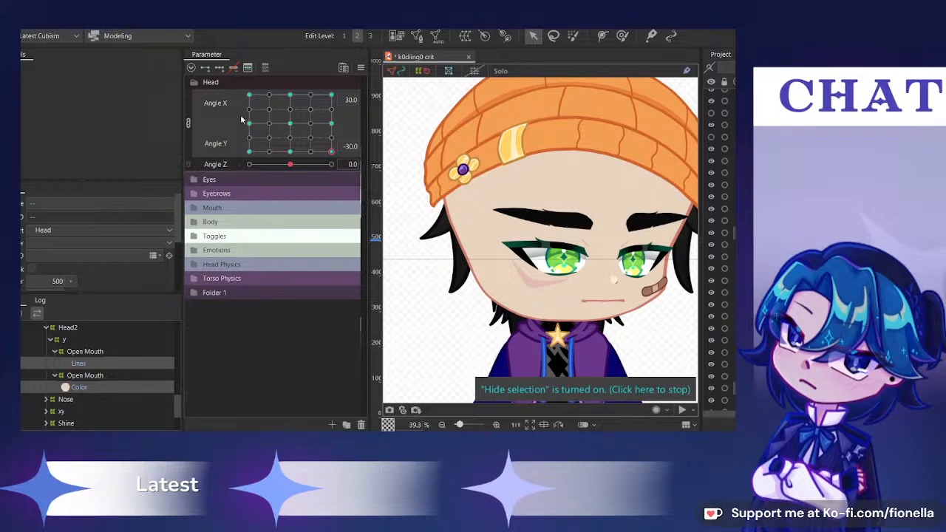
pyautogui.hotkey('ctrl', 'z')
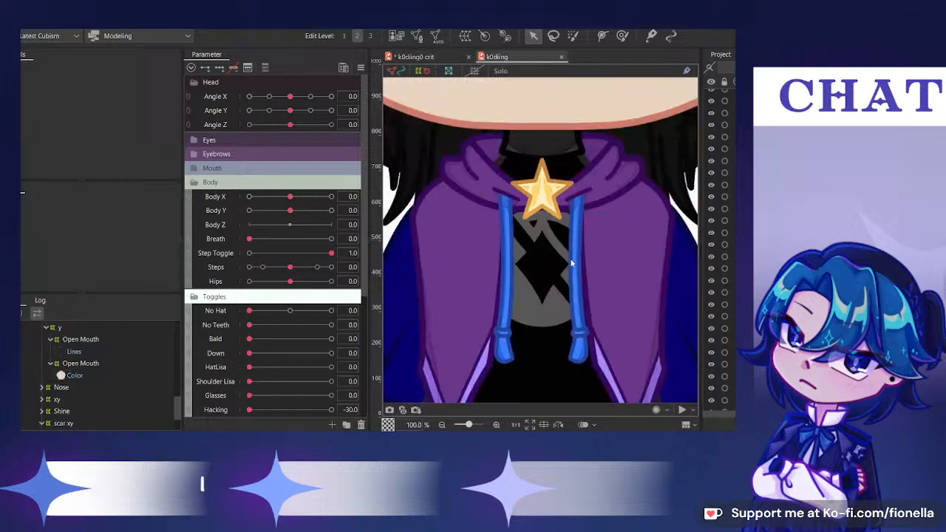
# In the k0diing model, combine Angle X and Angle Y and examine the head's diagonal movement
pyautogui.scroll(4, 577, 204)
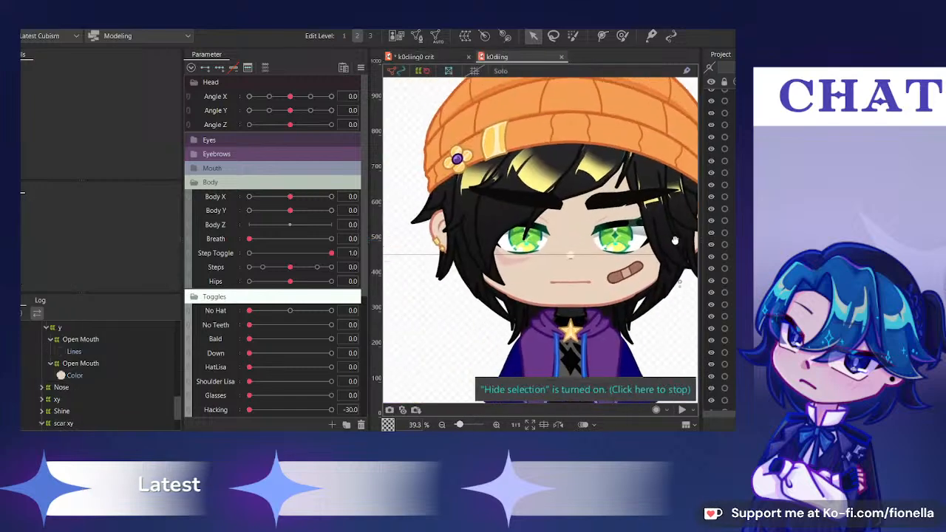
pyautogui.click(189, 97)
pyautogui.moveTo(250, 98); pyautogui.dragTo(293, 129)
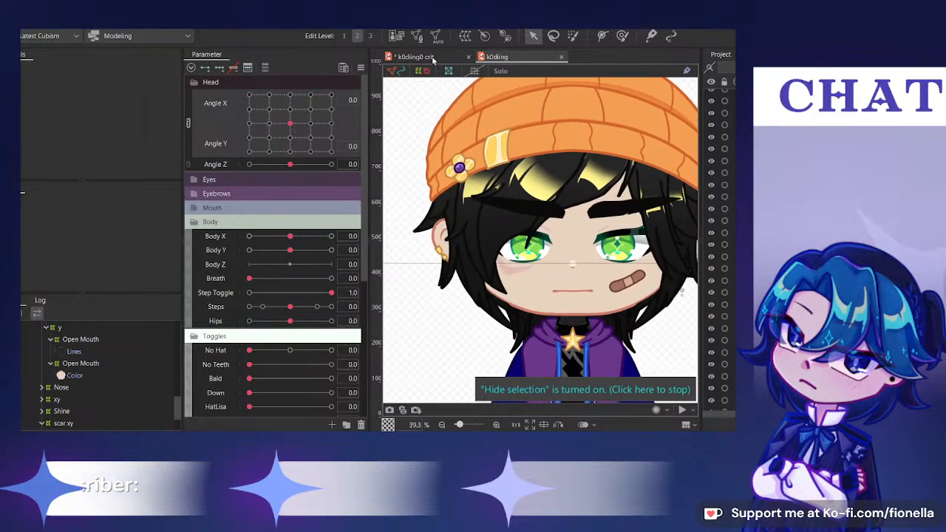
pyautogui.click(525, 169)
# Return to the k0diing0 crit model, separate Angle X from Angle Y, and examine Angle Y from -30 to 30 at Angle X 0
pyautogui.click(420, 57)
pyautogui.scroll(-2, 484, 132)
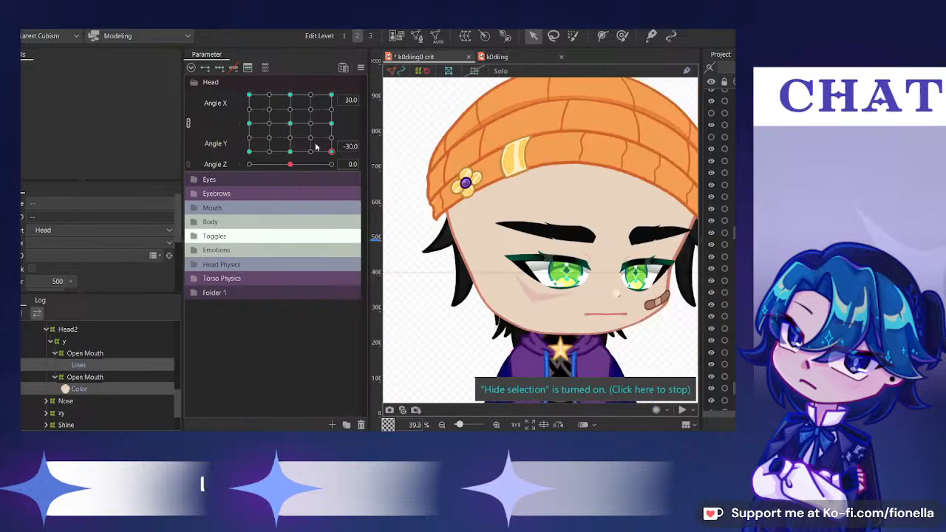
pyautogui.click(287, 124)
pyautogui.click(189, 123)
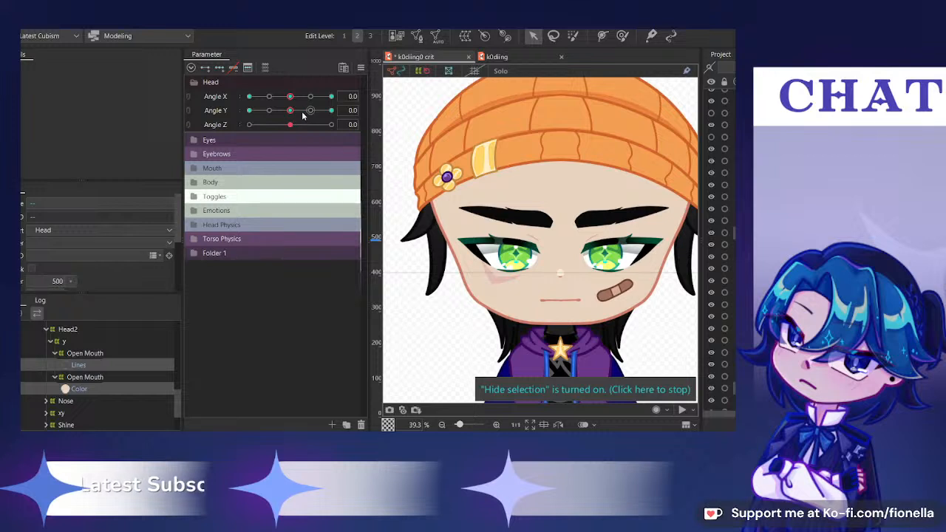
pyautogui.moveTo(301, 113); pyautogui.dragTo(250, 111)
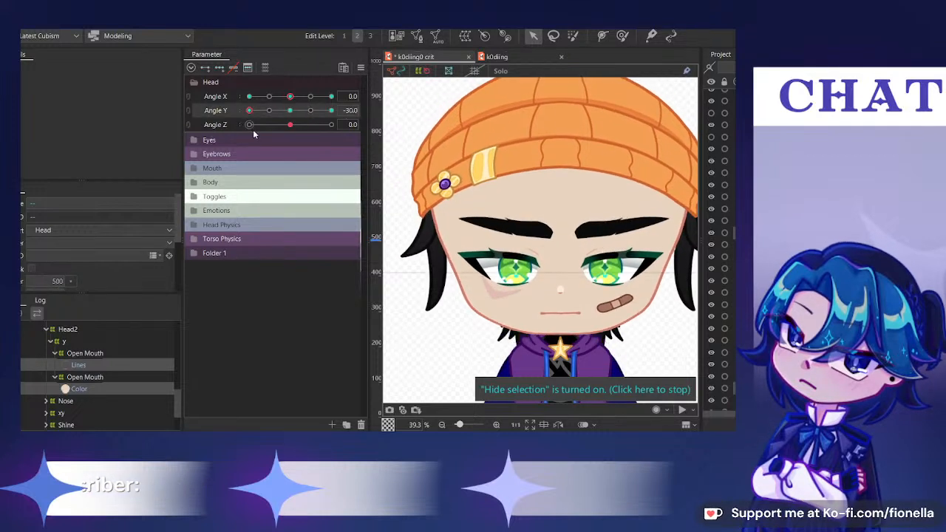
pyautogui.moveTo(255, 130); pyautogui.dragTo(343, 142)
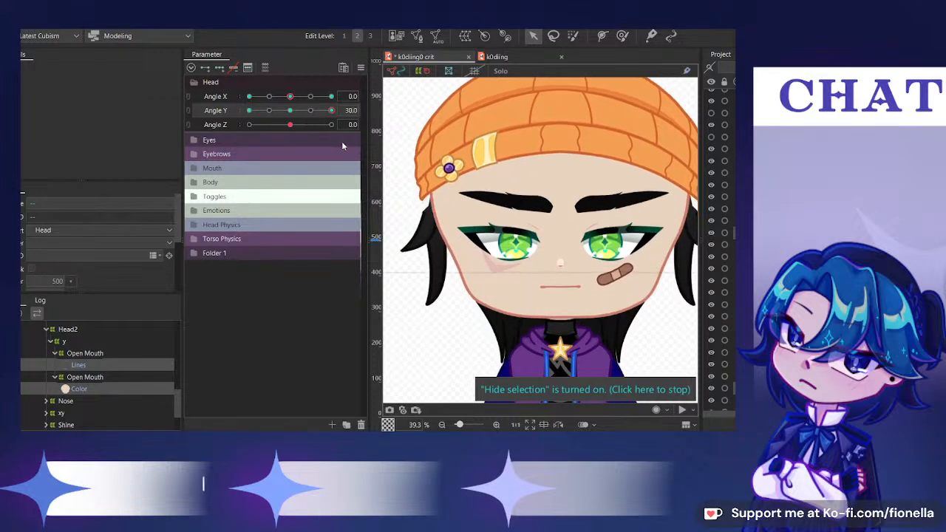
pyautogui.click(290, 111)
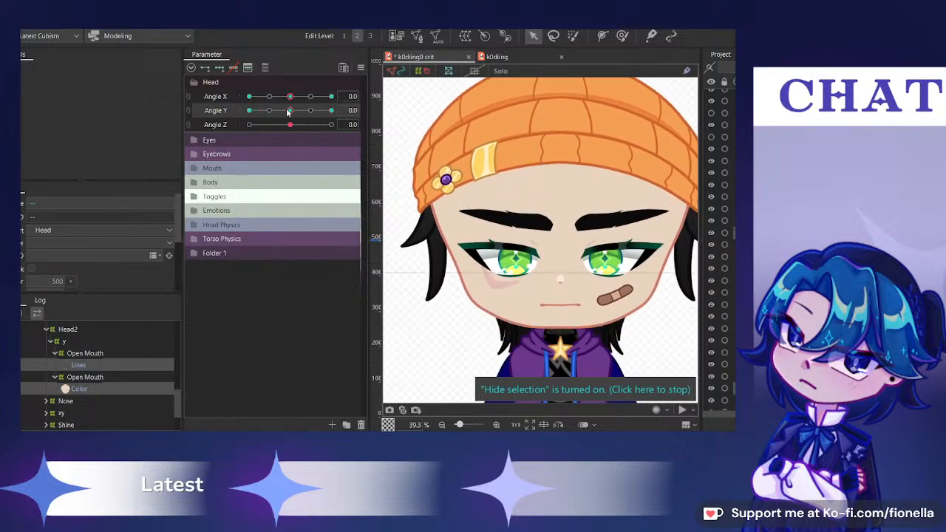
# Recombine Angle X and Angle Y, activate the Deform Brush, and compare the head at Angle X 30 with Angle Y -30 and 30
pyautogui.click(189, 97)
pyautogui.moveTo(249, 105); pyautogui.dragTo(346, 182)
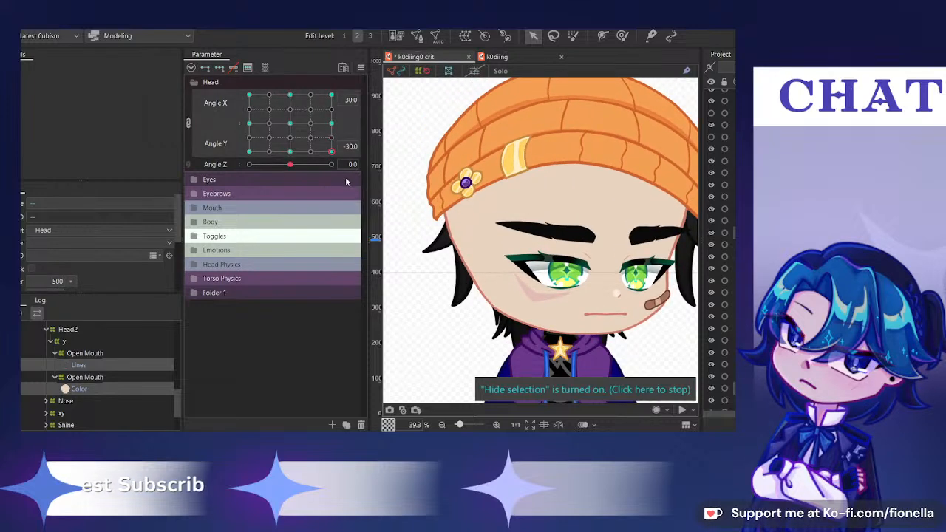
pyautogui.click(623, 36)
pyautogui.moveTo(660, 256); pyautogui.dragTo(599, 255)
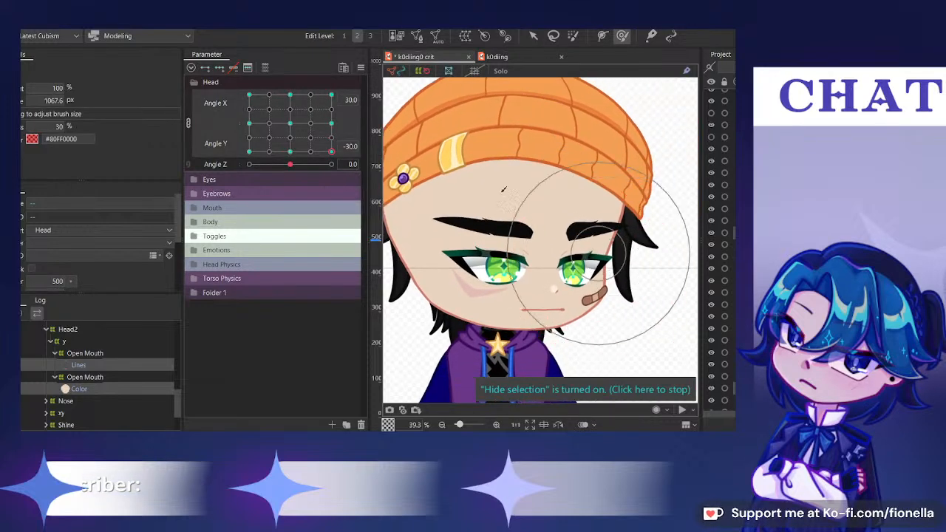
pyautogui.moveTo(326, 117); pyautogui.dragTo(349, 85)
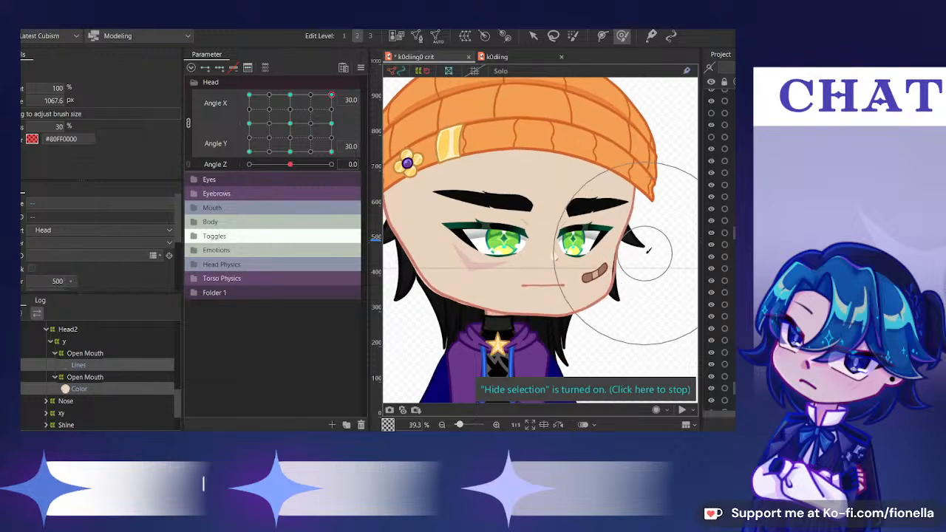
pyautogui.moveTo(470, 250); pyautogui.dragTo(565, 264)
pyautogui.scroll(-2, 564, 265)
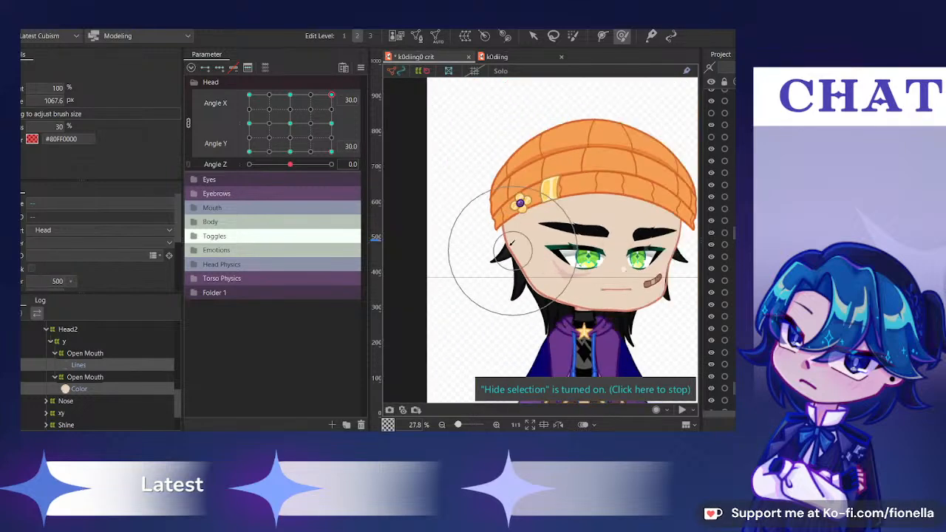
pyautogui.moveTo(331, 96)
pyautogui.mouseDown()
pyautogui.moveTo(341, 132)
pyautogui.moveTo(344, 111)
pyautogui.moveTo(347, 123)
pyautogui.moveTo(331, 126)
pyautogui.moveTo(340, 141)
pyautogui.moveTo(344, 94)
pyautogui.mouseUp()
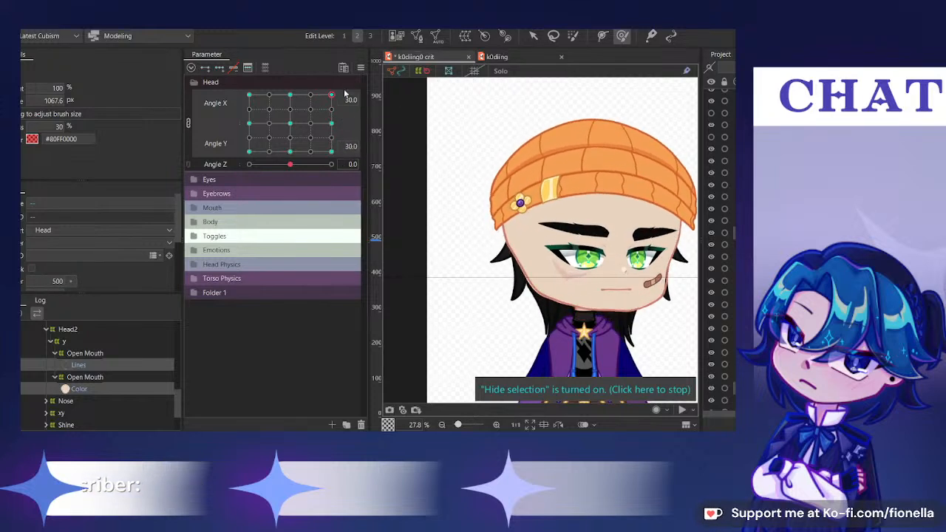
# Enlarge the Deform Brush to 1854.9 px while examining the face outline between Angle Y 30 and -30 at Angle X 30
pyautogui.scroll(1, 608, 201)
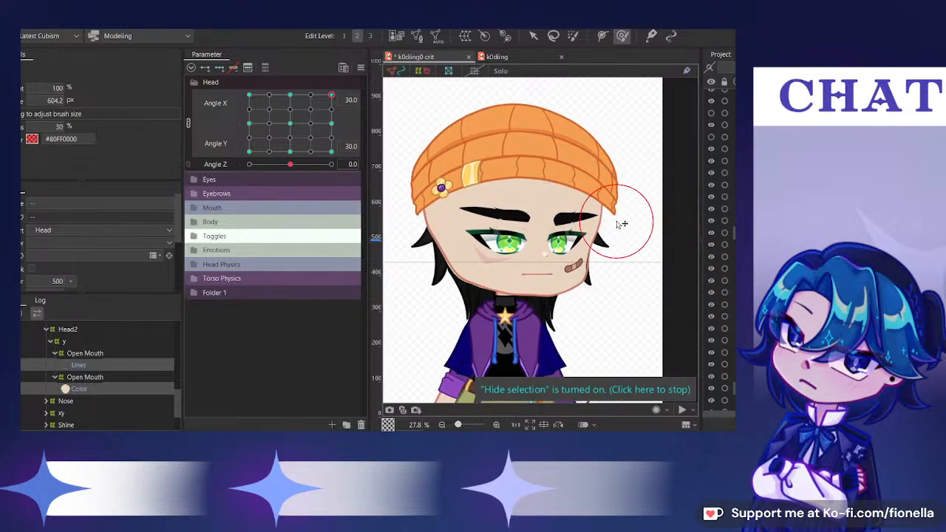
pyautogui.scroll(1, 605, 239)
pyautogui.scroll(-2, 590, 237)
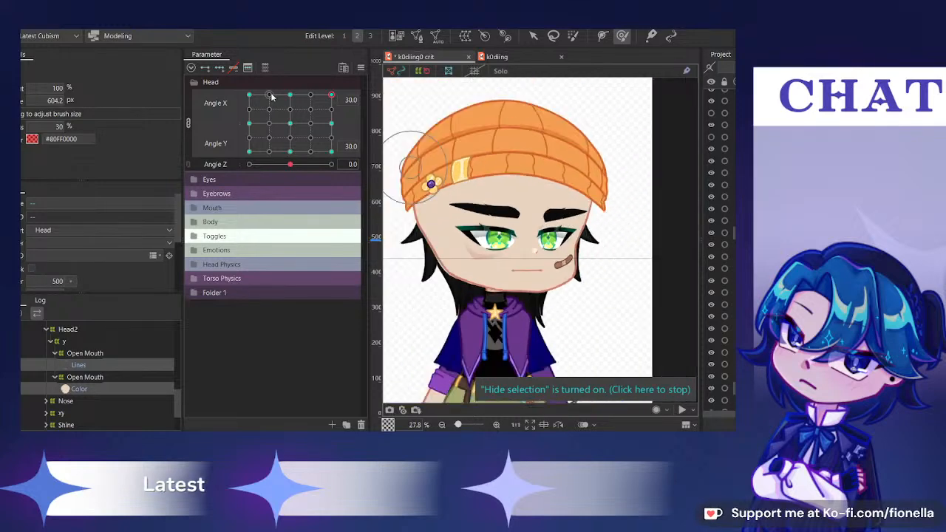
pyautogui.moveTo(300, 108); pyautogui.dragTo(334, 95)
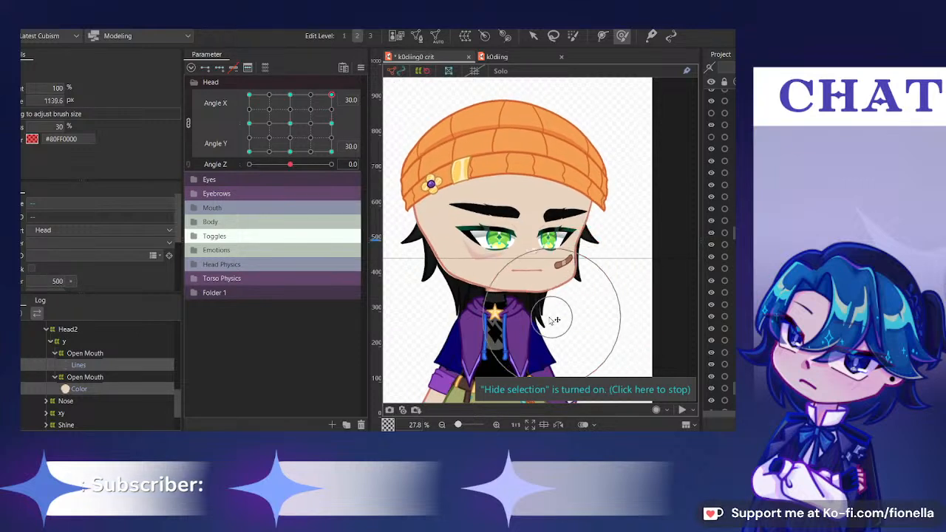
pyautogui.moveTo(331, 95); pyautogui.dragTo(363, 156)
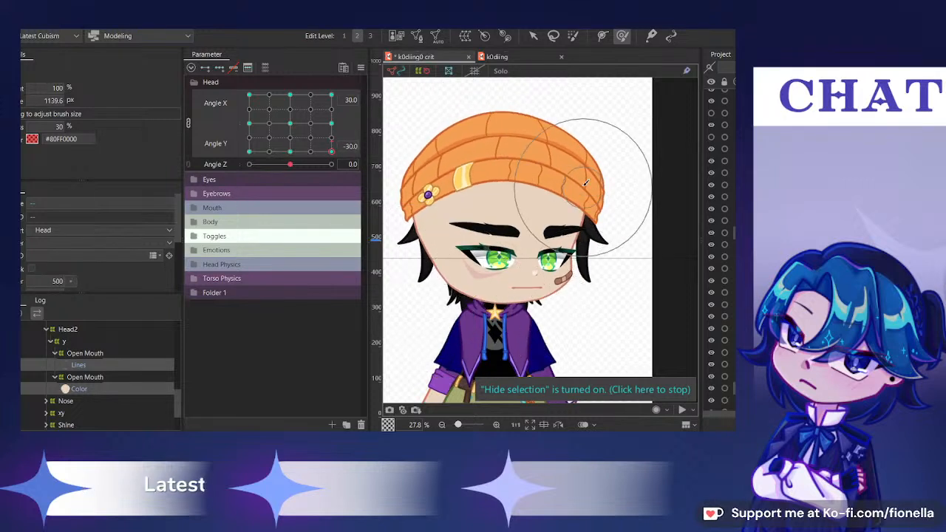
pyautogui.moveTo(332, 151); pyautogui.dragTo(364, 72)
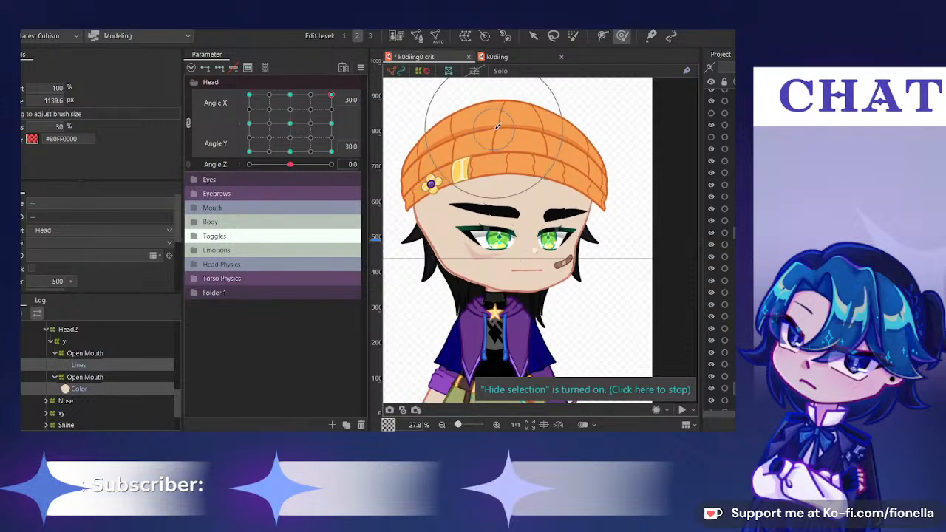
pyautogui.press('b')
pyautogui.moveTo(508, 152); pyautogui.dragTo(500, 153)
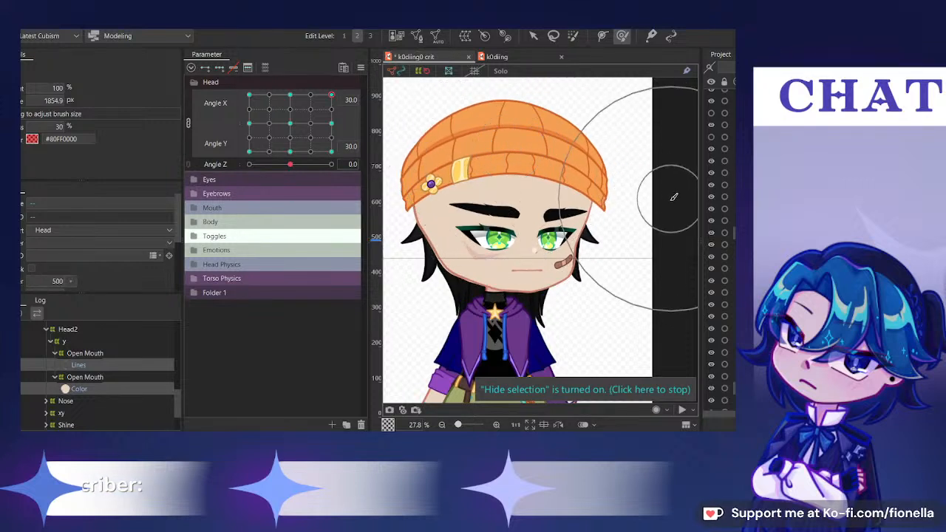
pyautogui.moveTo(332, 94); pyautogui.dragTo(438, 259)
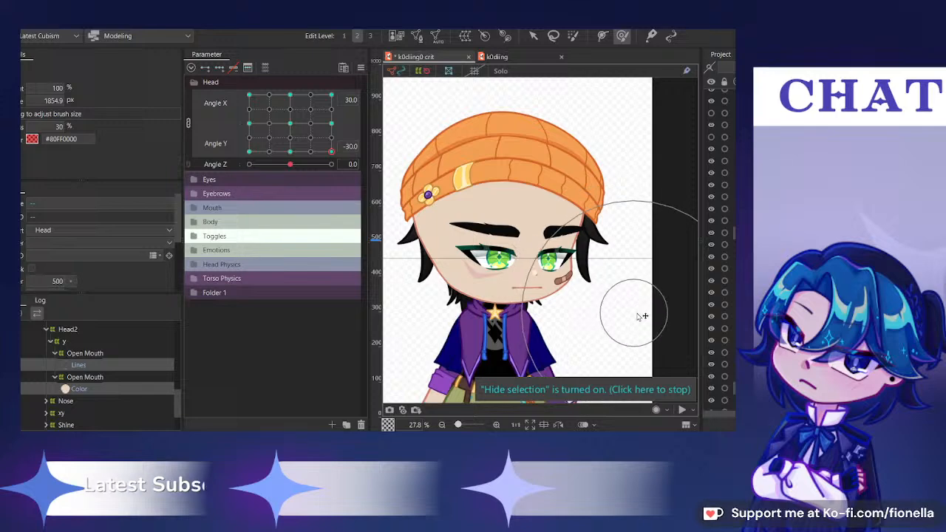
pyautogui.moveTo(331, 152); pyautogui.dragTo(333, 93)
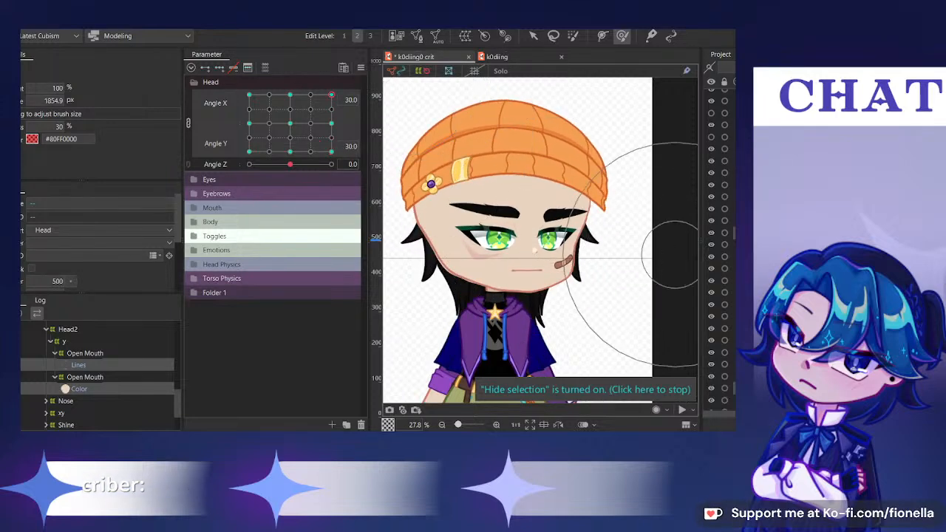
# Isolate the face's Color mesh and fit its near cheek and jaw edge to the outline at Angle X 30, Angle Y 30
pyautogui.click(79, 389)
pyautogui.keyDown('ctrl'); pyautogui.click(79, 365); pyautogui.keyUp('ctrl')
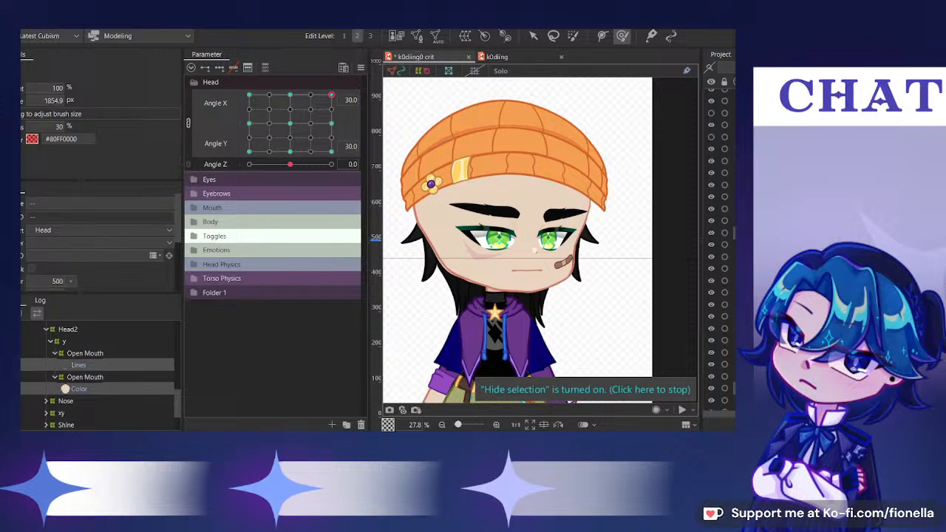
pyautogui.keyDown('ctrl'); pyautogui.click(79, 365); pyautogui.keyUp('ctrl')
pyautogui.scroll(3, 475, 233)
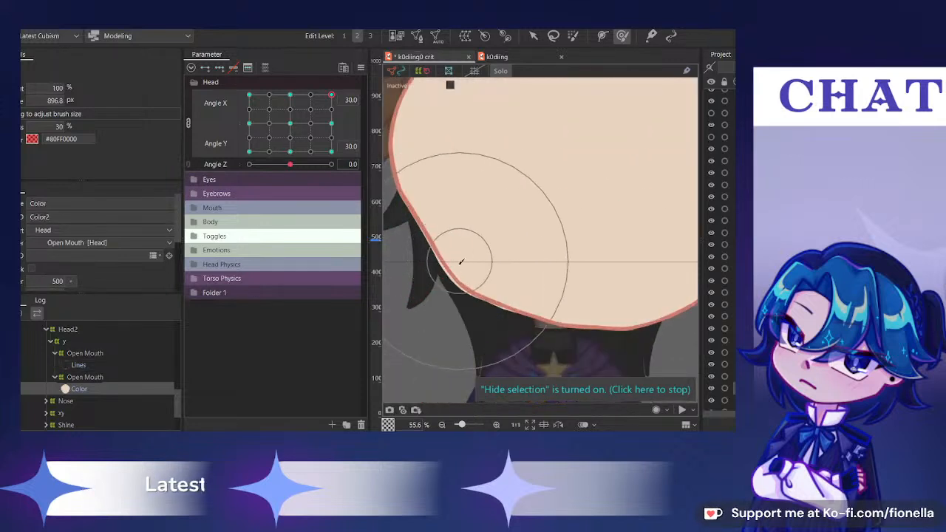
pyautogui.moveTo(459, 300); pyautogui.dragTo(487, 375)
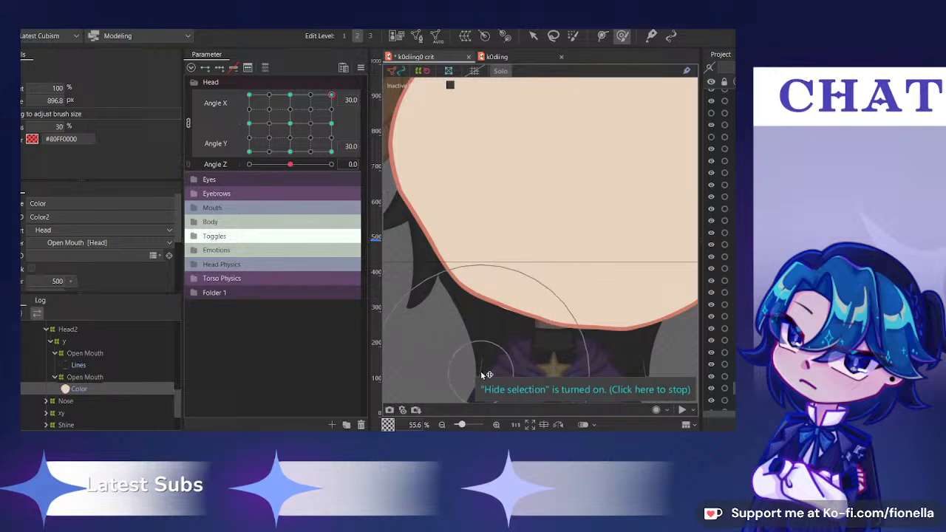
pyautogui.moveTo(623, 327); pyautogui.dragTo(537, 382)
# Reshape the face's Lines mesh outward along the far temple at Angle X 30, Angle Y 30
pyautogui.scroll(-2, 537, 382)
pyautogui.scroll(2, 646, 253)
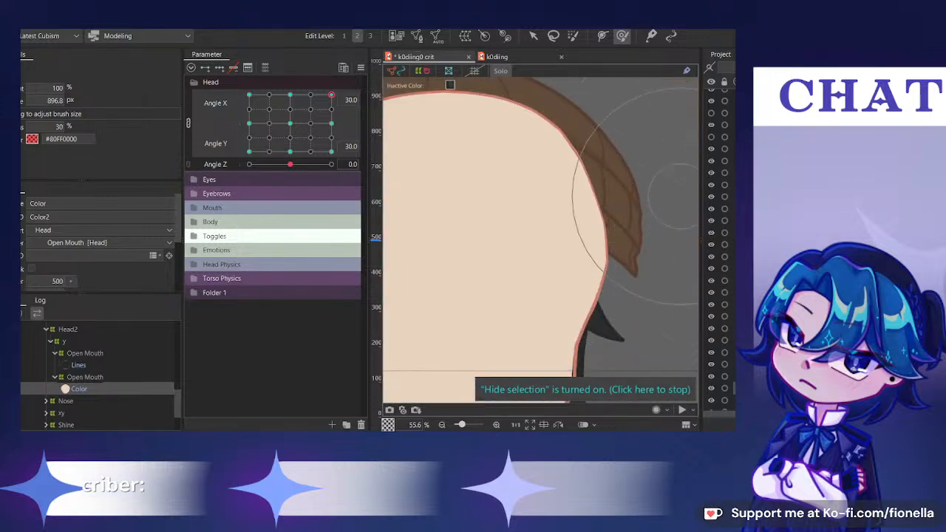
pyautogui.hotkey('ctrl', 'z')
pyautogui.moveTo(646, 211); pyautogui.dragTo(643, 135)
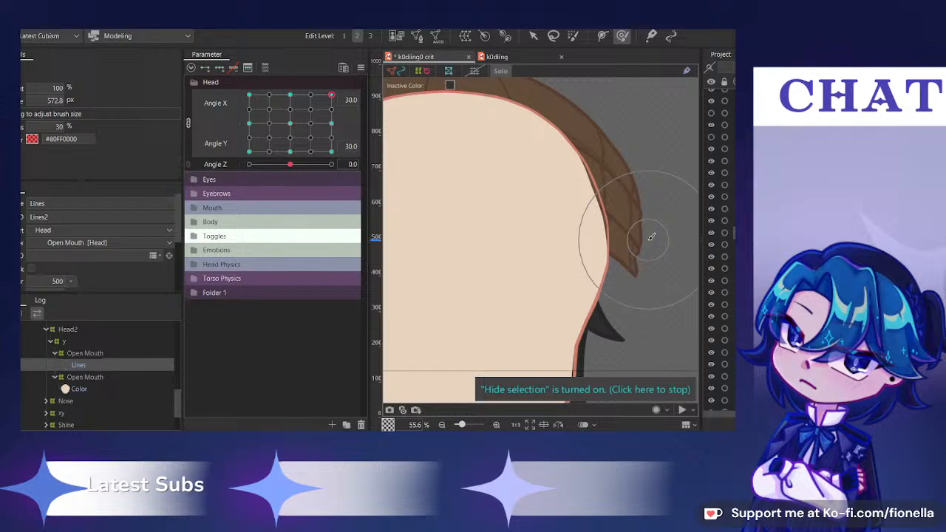
pyautogui.scroll(3, 612, 223)
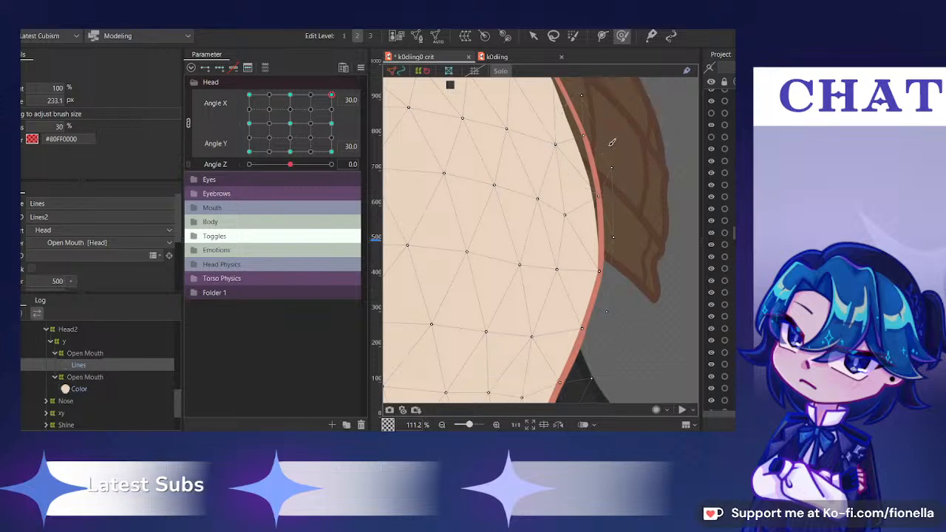
pyautogui.scroll(-4, 613, 135)
pyautogui.scroll(2, 608, 156)
pyautogui.scroll(2, 607, 156)
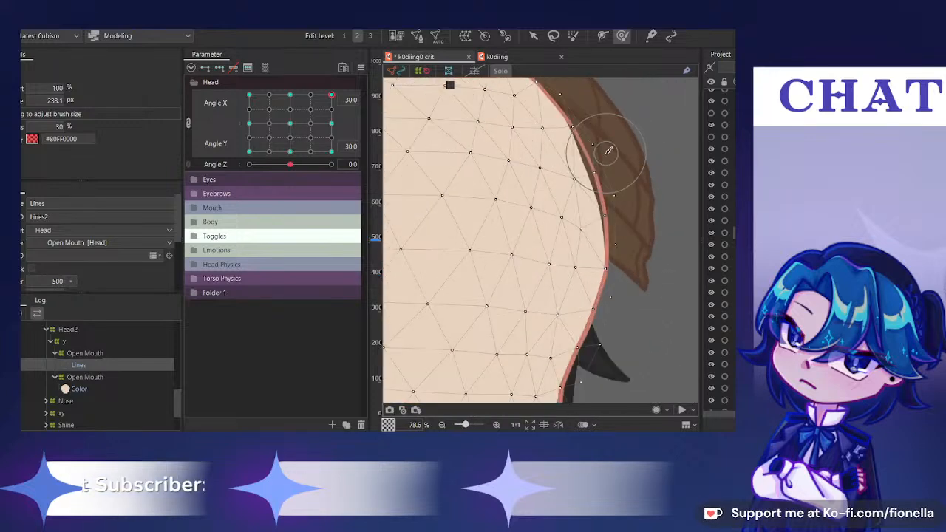
# Push the face's Color mesh outward at the far temple so the skin fill meets the outline
pyautogui.click(746, 377)
pyautogui.moveTo(573, 210); pyautogui.dragTo(612, 207)
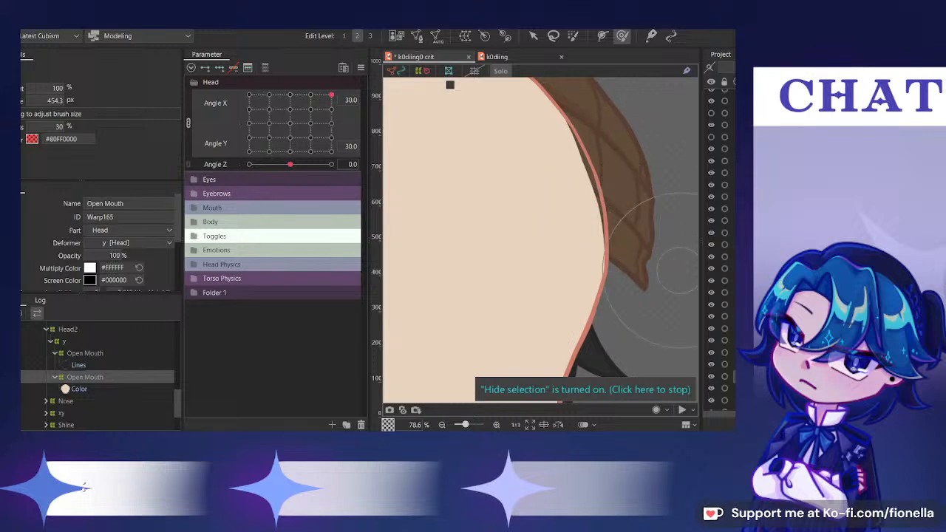
pyautogui.click(745, 389)
pyautogui.moveTo(625, 178); pyautogui.dragTo(635, 186)
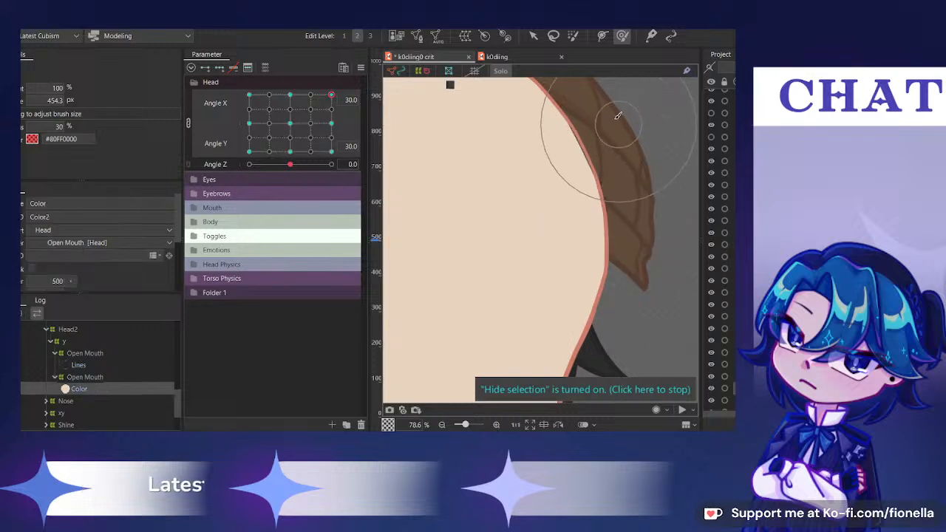
pyautogui.moveTo(618, 117); pyautogui.dragTo(623, 117)
# Fit the Color mesh to the outline along the far cheek beside the hair strand
pyautogui.scroll(-3, 619, 116)
pyautogui.scroll(3, 611, 272)
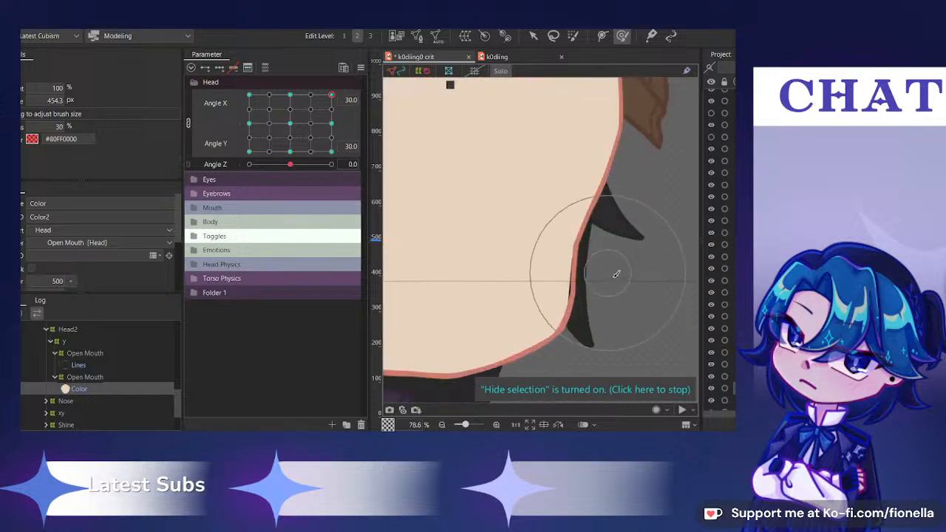
pyautogui.moveTo(609, 274); pyautogui.dragTo(616, 297)
pyautogui.scroll(-3, 620, 293)
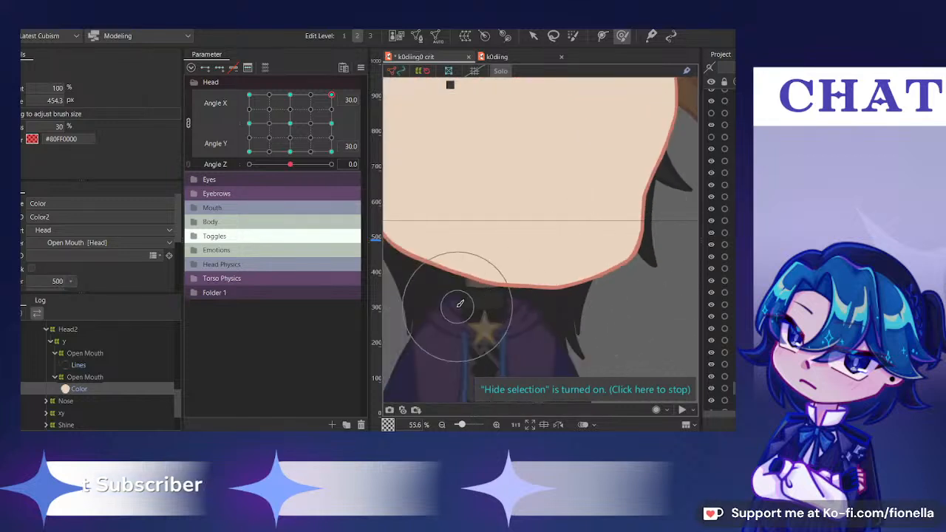
# Set the head to Angle X 30, Angle Y -30 and select the face's Lines mesh together with the Color mesh
pyautogui.scroll(-3, 485, 289)
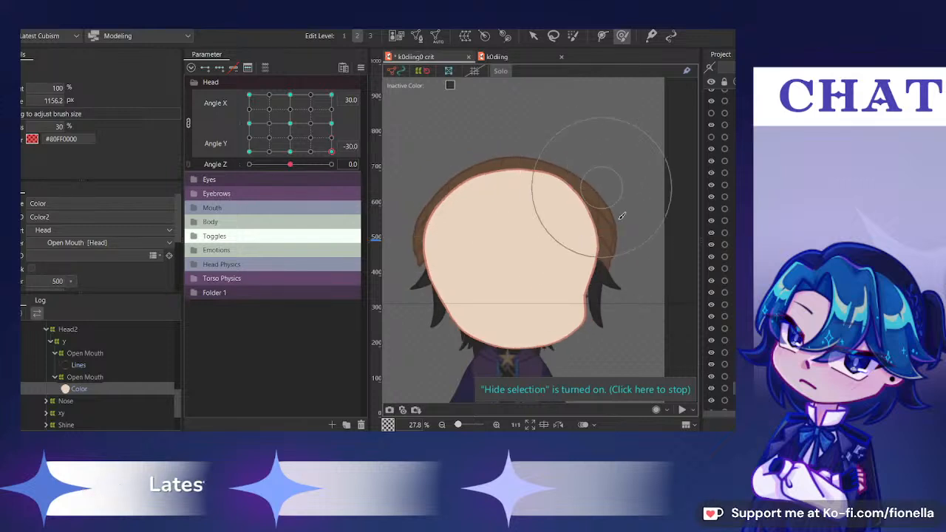
pyautogui.scroll(1, 661, 249)
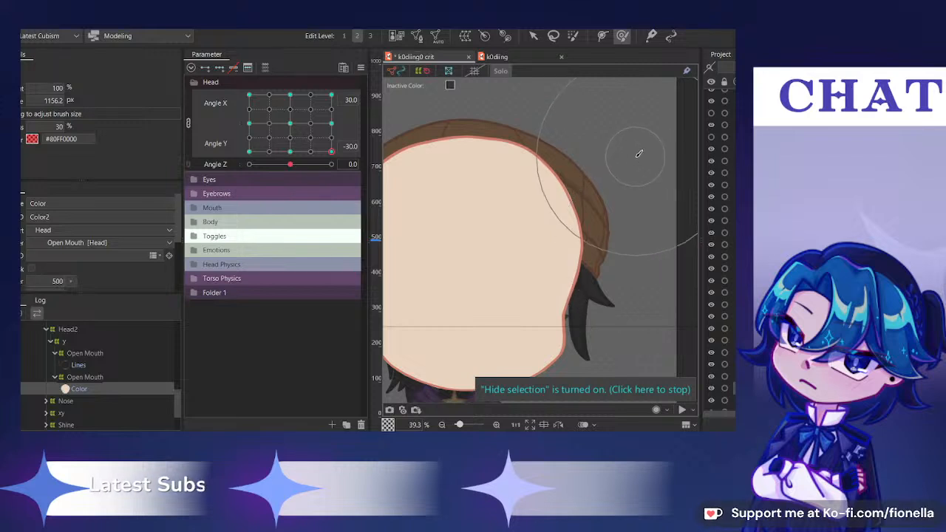
pyautogui.scroll(1, 584, 214)
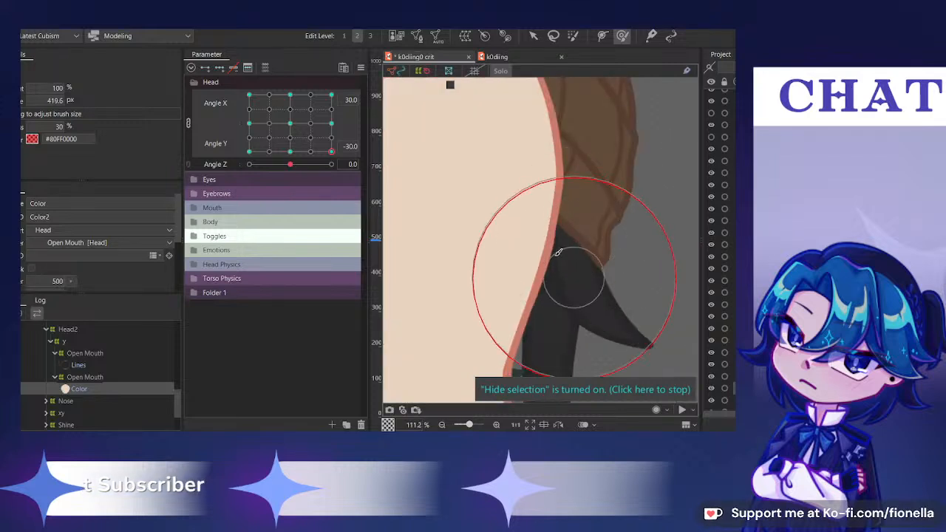
pyautogui.scroll(-1, 495, 235)
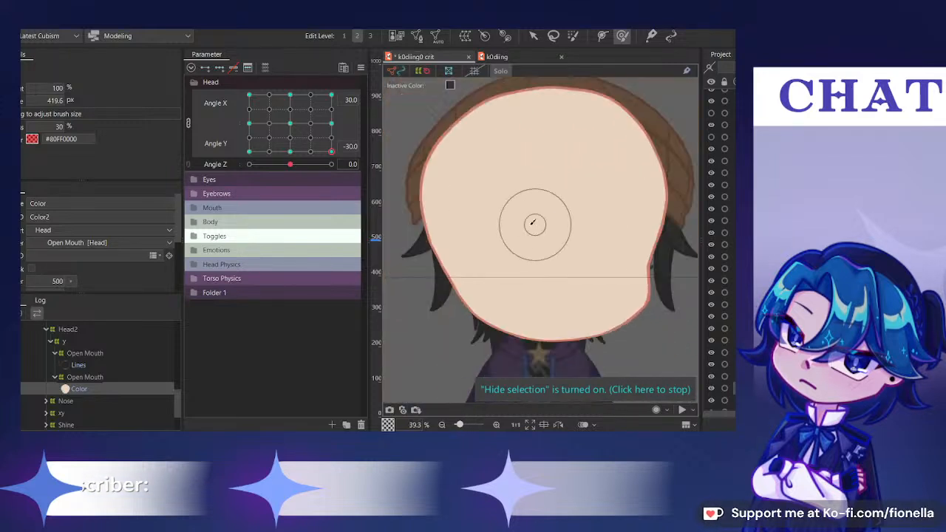
pyautogui.keyDown('ctrl'); pyautogui.click(78, 366); pyautogui.keyUp('ctrl')
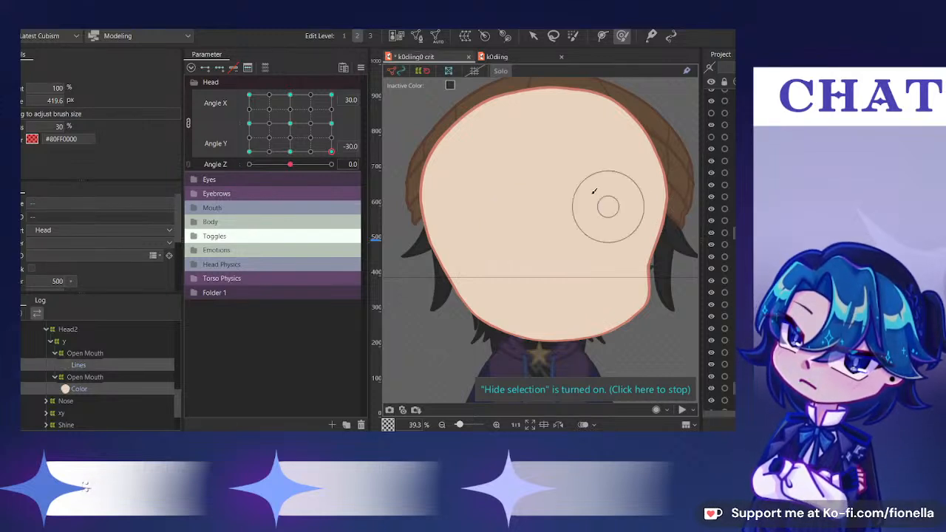
# Try to reshape the face's Lines and Color meshes together at Angle X 30, Angle Y -30
pyautogui.moveTo(548, 189); pyautogui.dragTo(549, 236)
pyautogui.moveTo(534, 158)
pyautogui.mouseDown()
pyautogui.moveTo(538, 203)
pyautogui.moveTo(555, 220)
pyautogui.mouseUp()
pyautogui.hotkey('ctrl', 'z')
pyautogui.hotkey('ctrl', 'z')
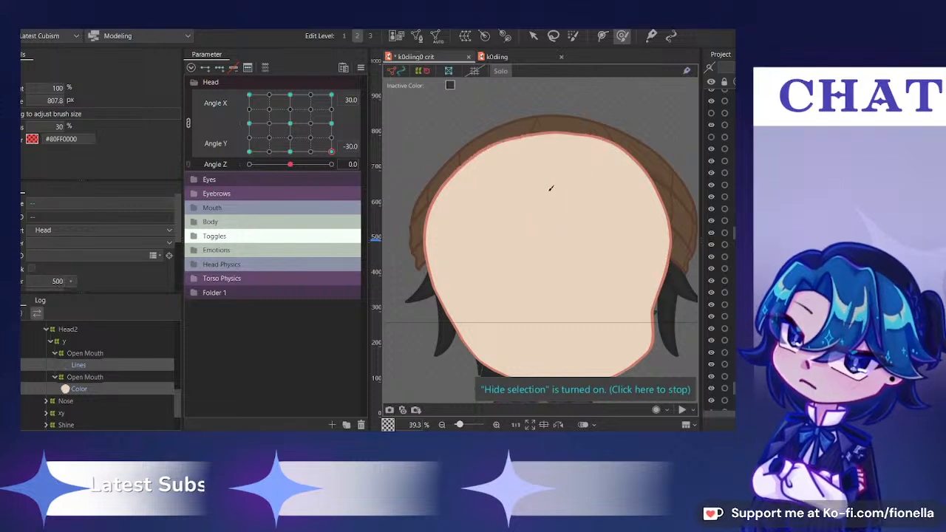
# Examine the isolated face shape across Angle X and Angle Y, both combined and unlinked, ending at the neutral pose
pyautogui.moveTo(549, 187); pyautogui.dragTo(553, 233)
pyautogui.scroll(-1, 542, 175)
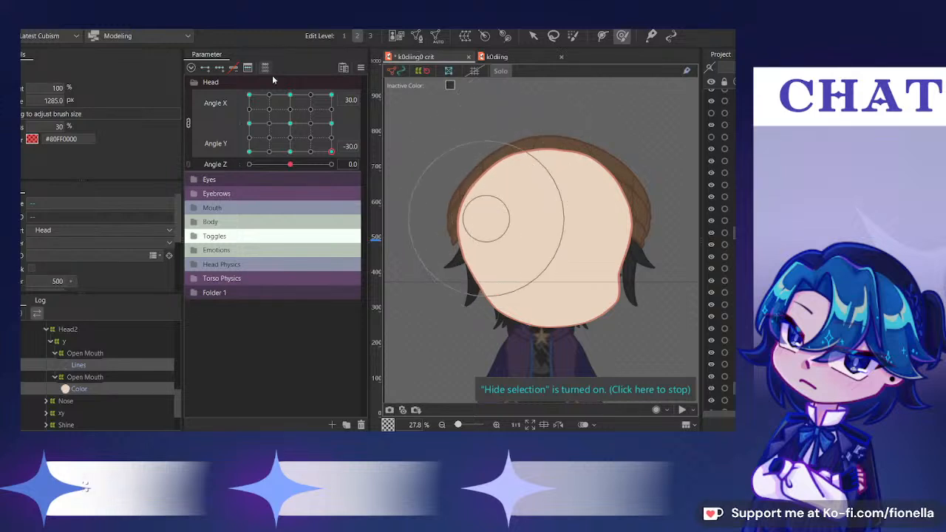
pyautogui.moveTo(331, 152); pyautogui.dragTo(332, 95)
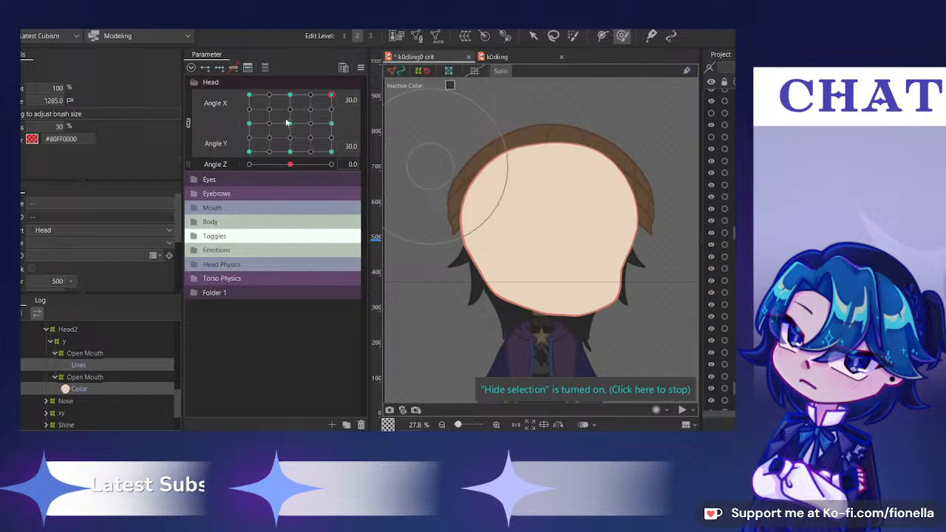
pyautogui.moveTo(332, 95); pyautogui.dragTo(422, 207)
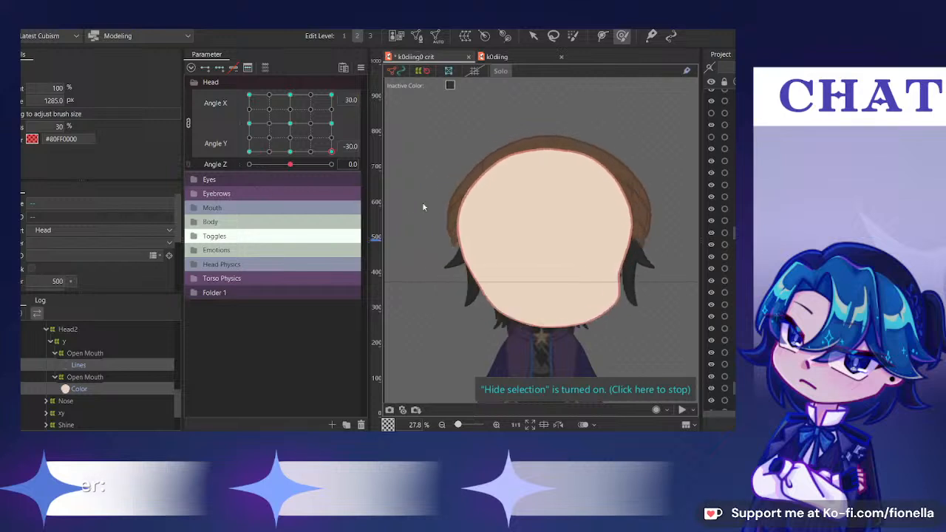
pyautogui.click(188, 123)
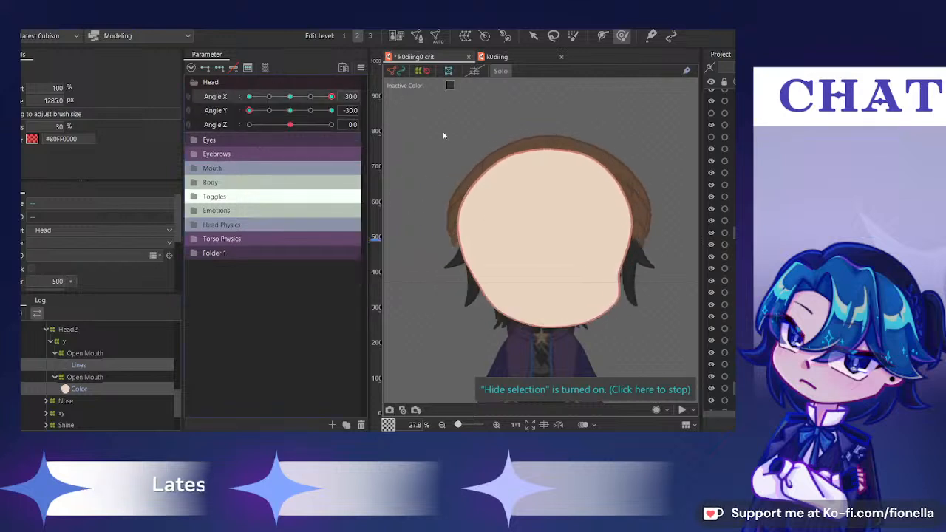
pyautogui.moveTo(318, 111); pyautogui.dragTo(332, 111)
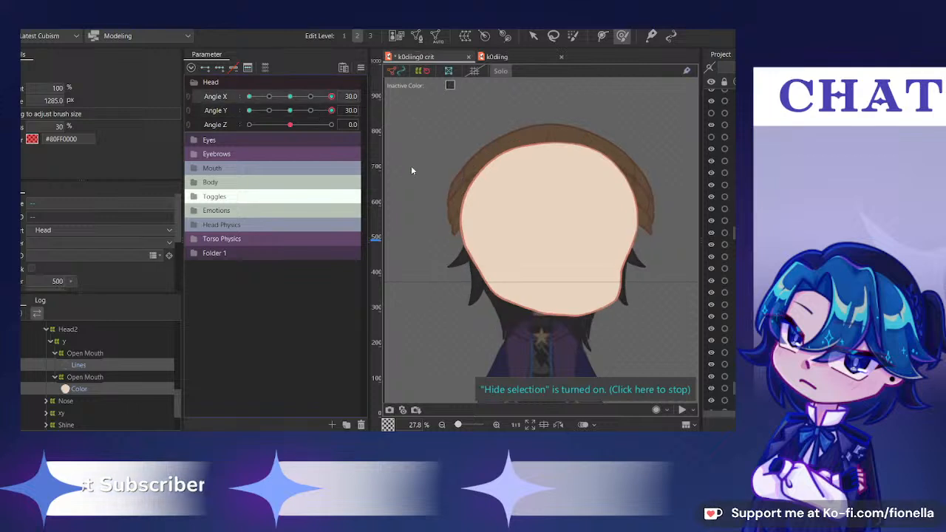
pyautogui.click(188, 103)
pyautogui.click(249, 141)
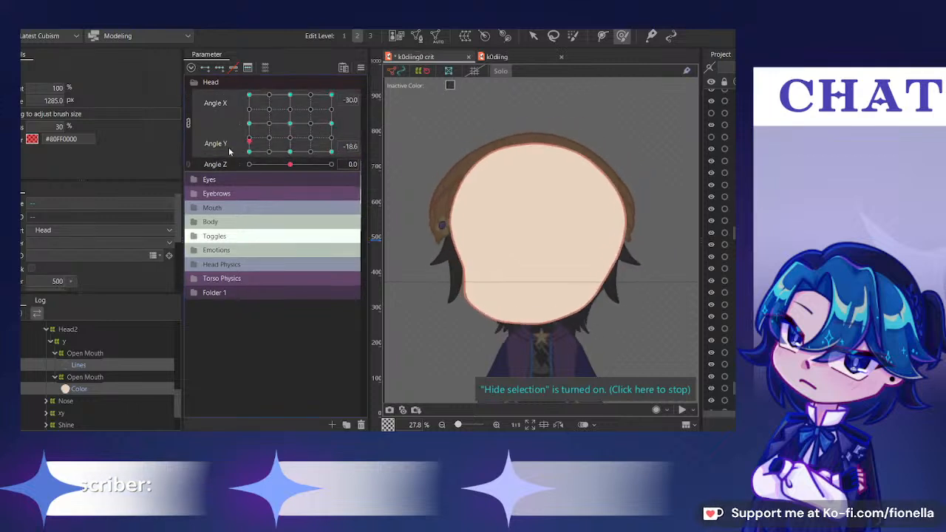
pyautogui.moveTo(229, 147); pyautogui.dragTo(306, 140)
pyautogui.click(290, 123)
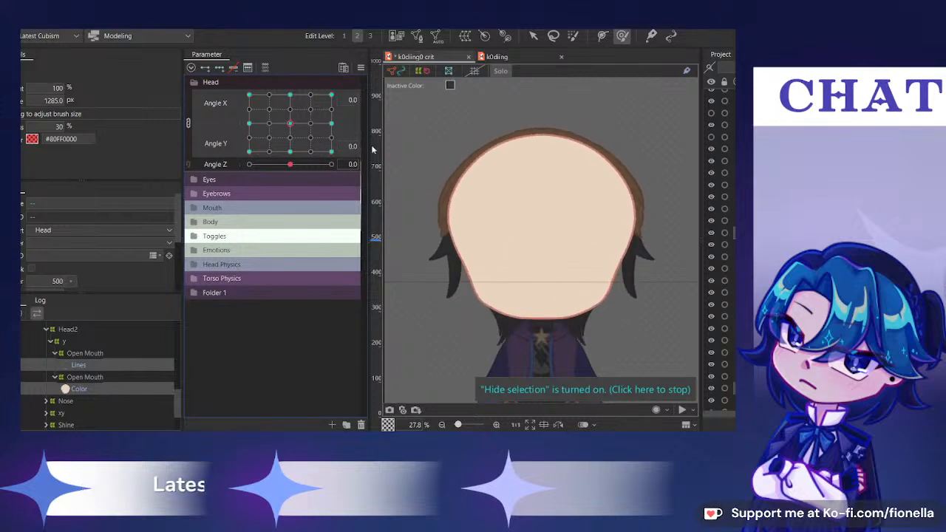
# Clear the mesh selection and preview the full head through the combined Angle X and Angle Y movement
pyautogui.press('Escape')
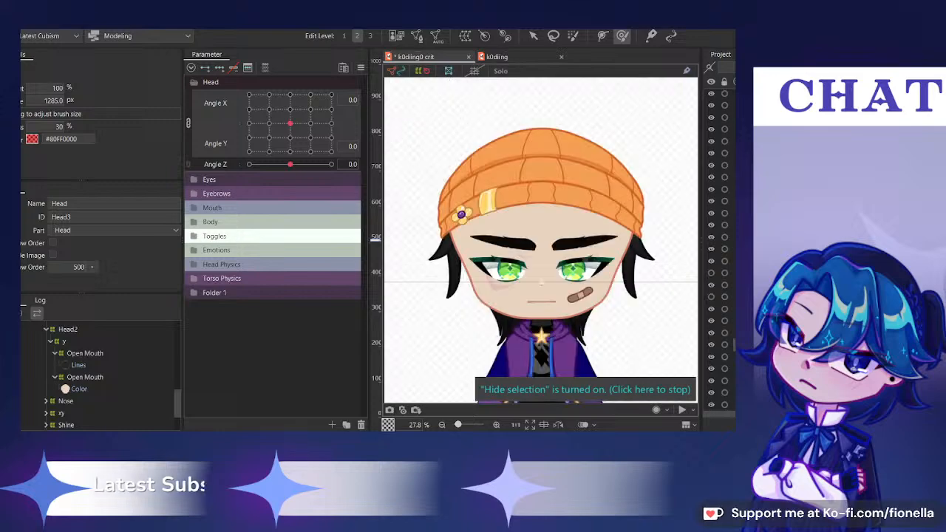
pyautogui.moveTo(273, 128); pyautogui.dragTo(248, 159)
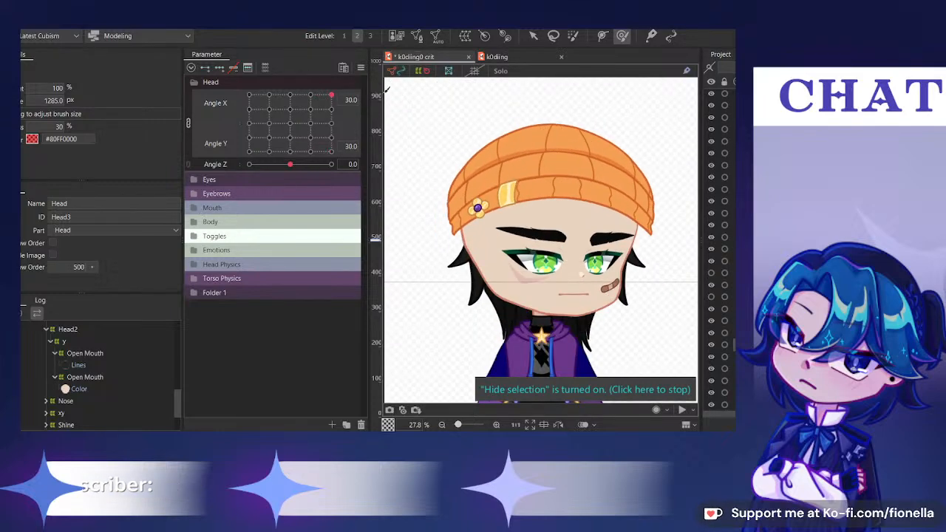
pyautogui.click(291, 124)
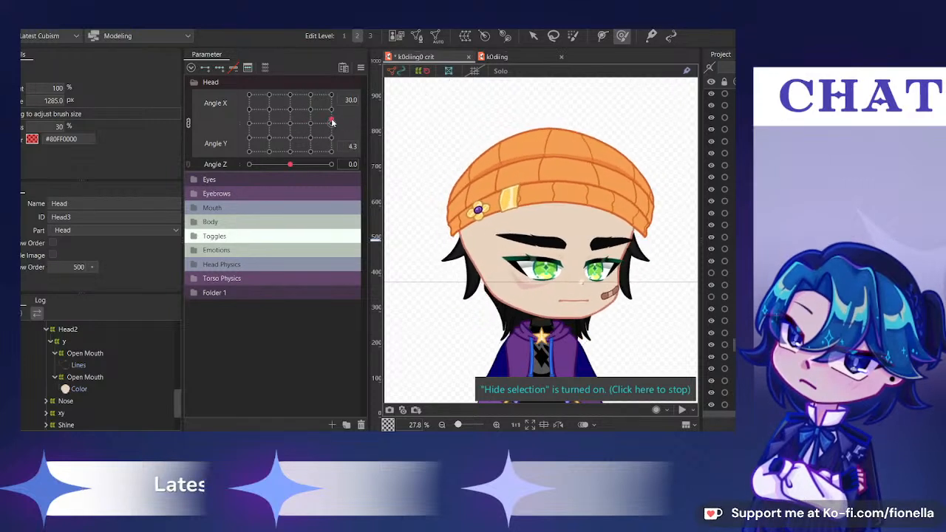
# Unlink Angle X from Angle Y and repeatedly sweep Angle X between 0 and 30 to examine the facial features close up
pyautogui.click(187, 124)
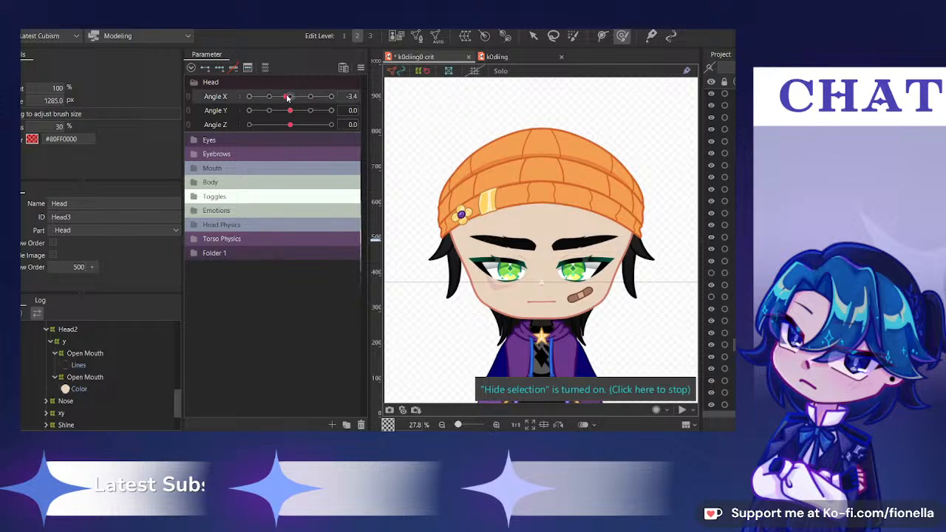
pyautogui.moveTo(291, 96); pyautogui.dragTo(309, 99)
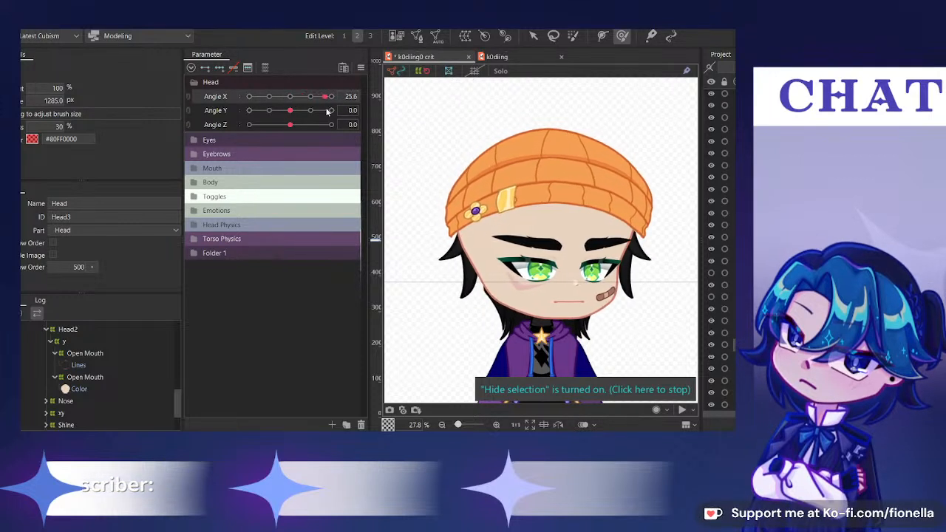
pyautogui.scroll(2, 444, 222)
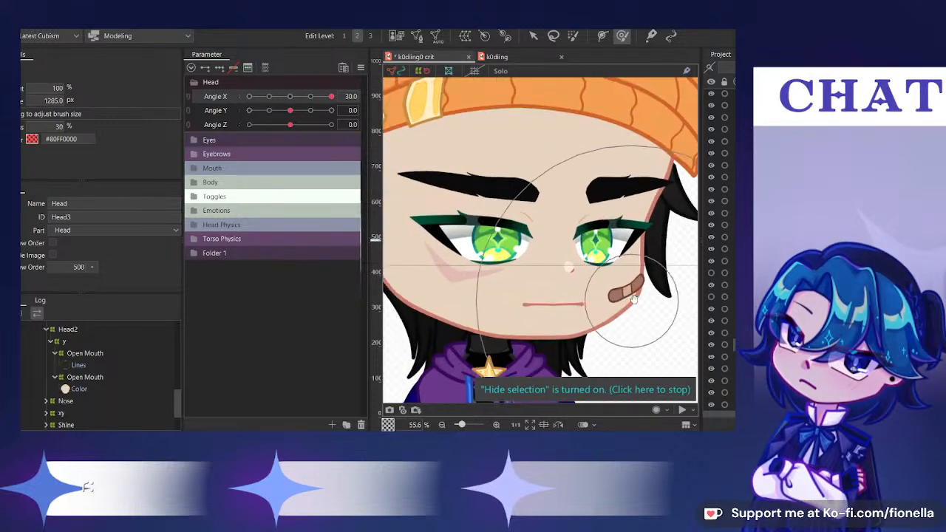
pyautogui.click(292, 98)
pyautogui.moveTo(292, 100); pyautogui.dragTo(363, 109)
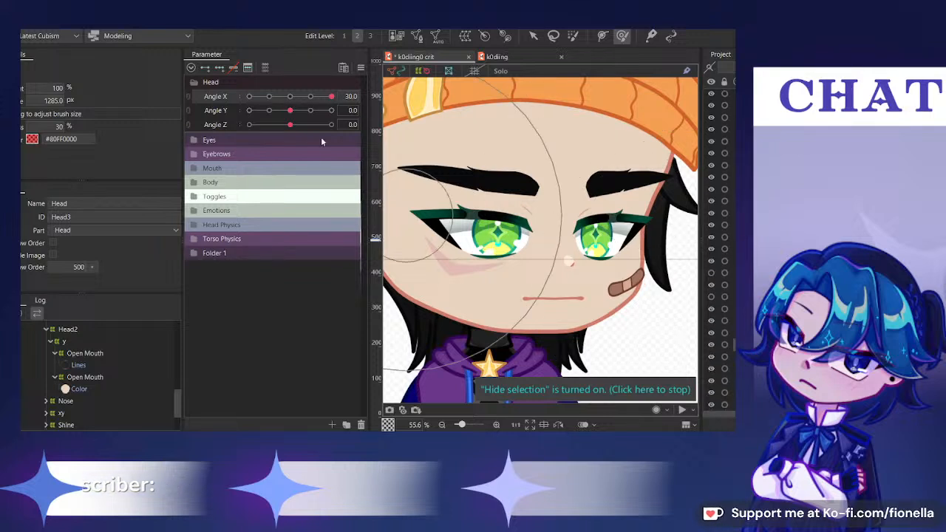
pyautogui.moveTo(290, 97); pyautogui.dragTo(335, 104)
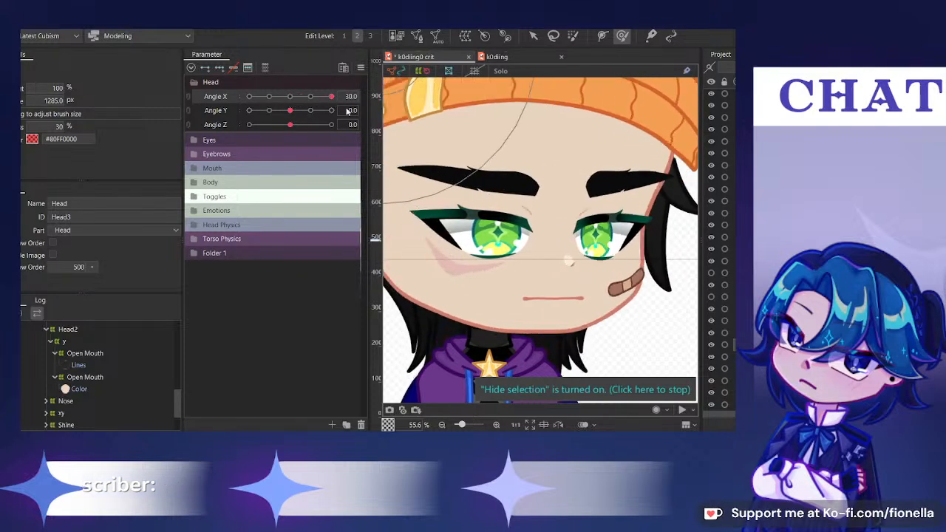
pyautogui.scroll(-2, 515, 194)
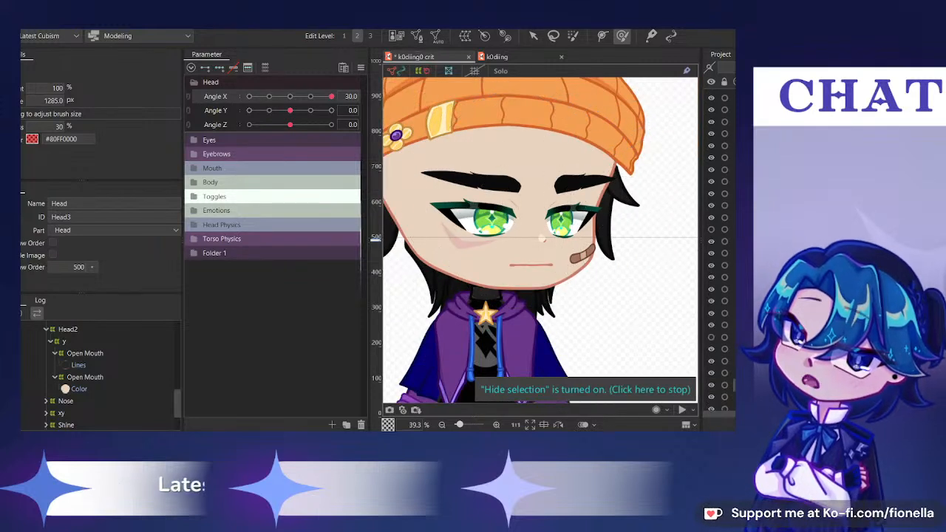
# Look through the right eye's nested deformers, from physics and xy1 down to O.O and phys 3
pyautogui.click(734, 289)
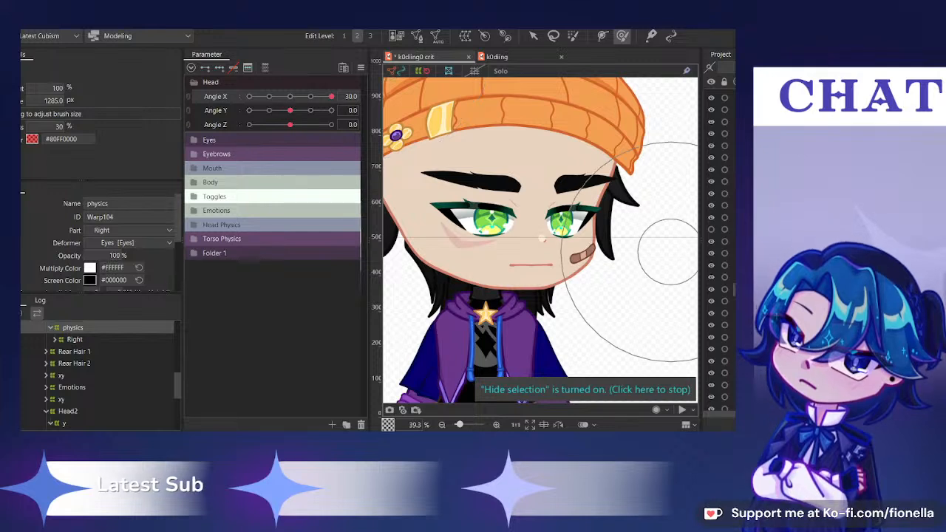
pyautogui.click(734, 302)
pyautogui.click(734, 313)
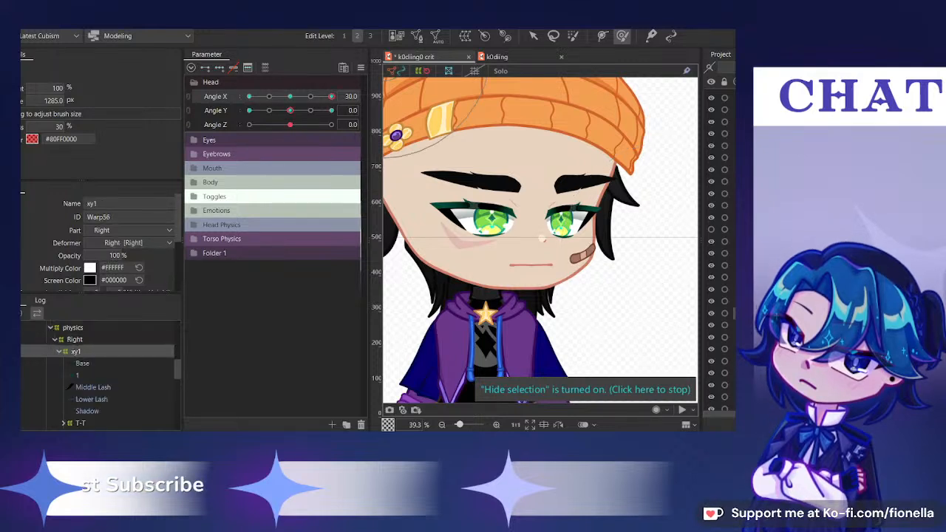
pyautogui.click(734, 325)
pyautogui.scroll(-1, 734, 325)
pyautogui.moveTo(734, 281); pyautogui.dragTo(734, 107)
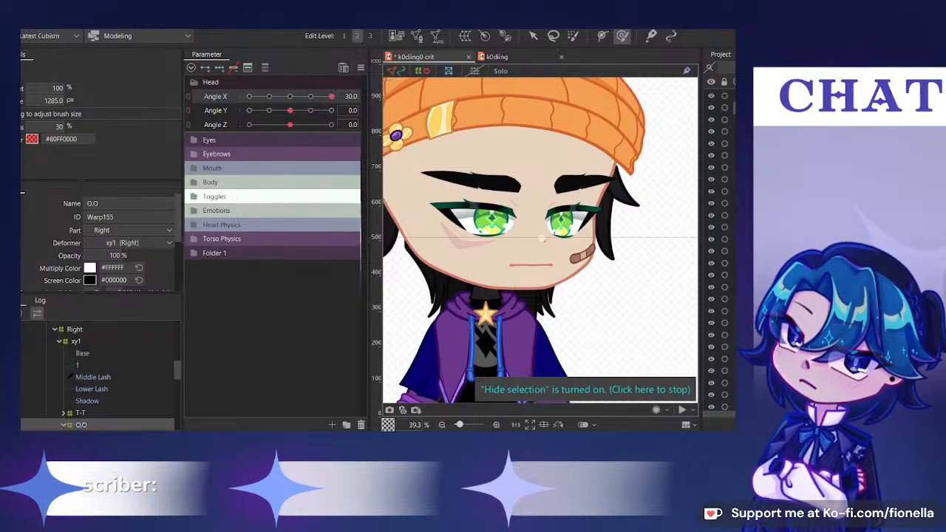
pyautogui.hotkey('ctrl', 'z')
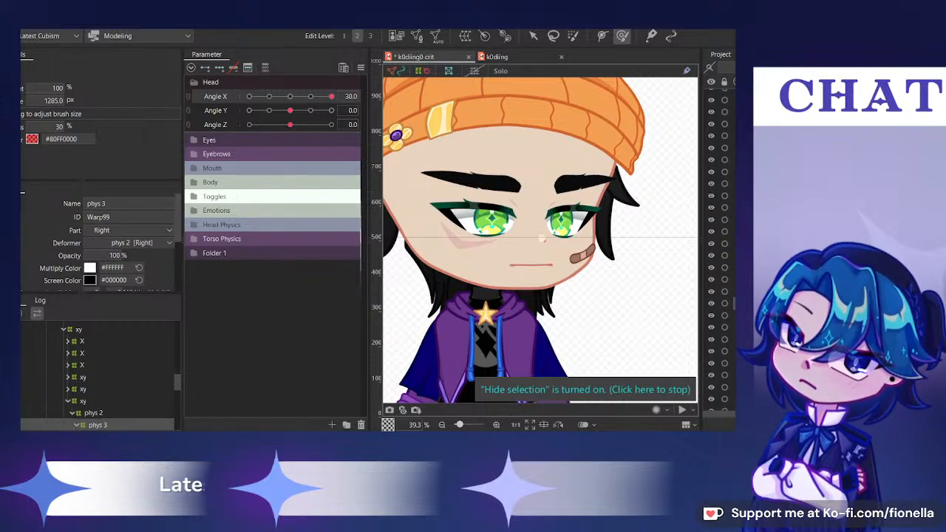
# Trace the right eye's deformers upward from phys 3 and select the parent Eyes warp deformer
pyautogui.click(98, 413)
pyautogui.hotkey('ctrl', 't')
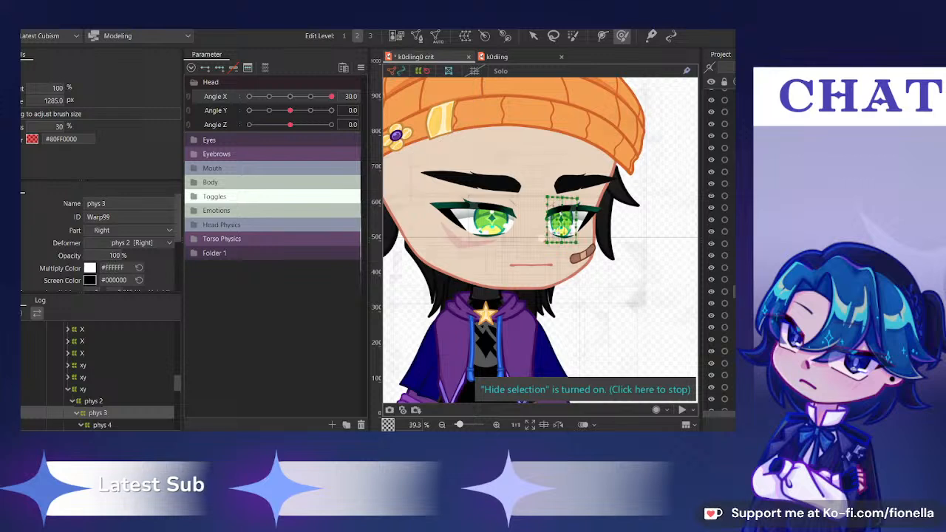
pyautogui.click(93, 402)
pyautogui.click(83, 389)
pyautogui.scroll(5, 67, 370)
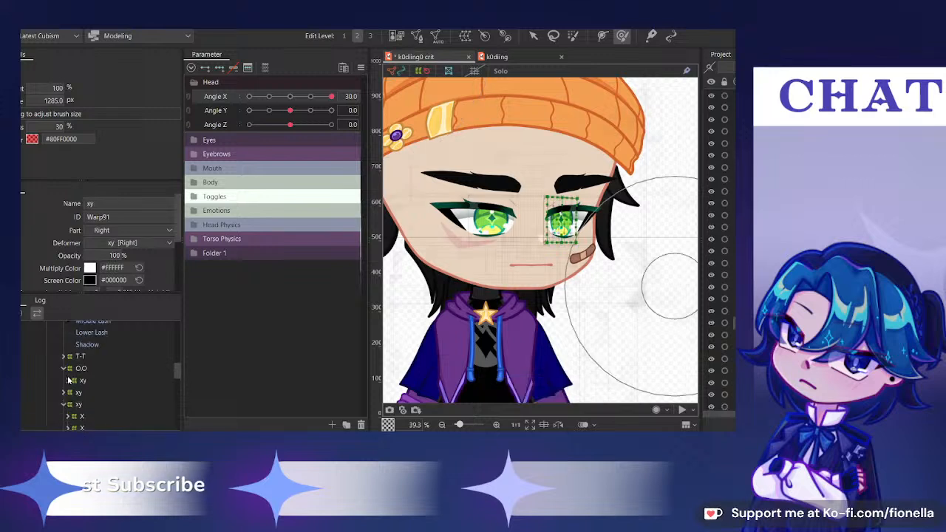
pyautogui.click(71, 359)
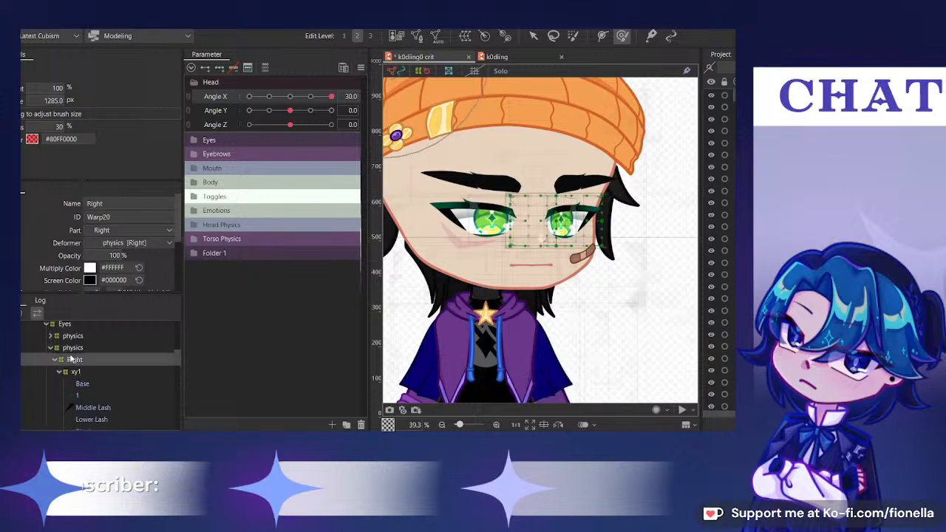
pyautogui.click(77, 349)
pyautogui.click(73, 325)
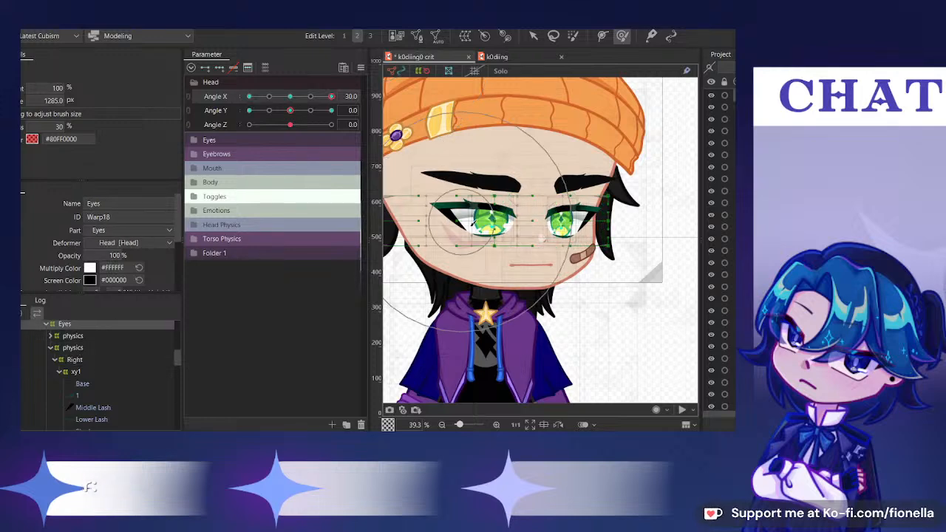
# Return Angle X to 0 with the Eyes warp deformer selected
pyautogui.moveTo(462, 222); pyautogui.dragTo(478, 287)
pyautogui.scroll(-5, 733, 271)
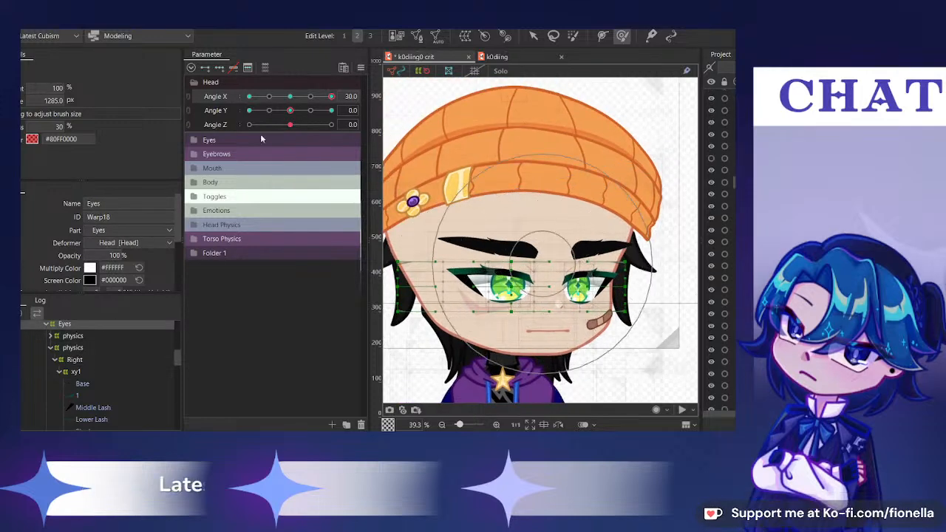
pyautogui.click(290, 96)
pyautogui.scroll(2, 77, 368)
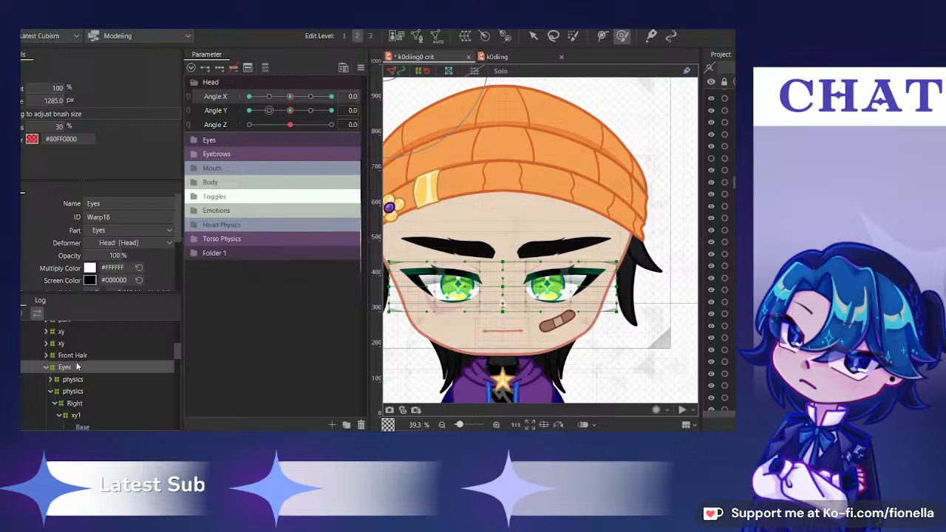
# Check the Head warp deformer under x2 at the neutral pose and reselect the Eyes warp deformer
pyautogui.scroll(3, 97, 373)
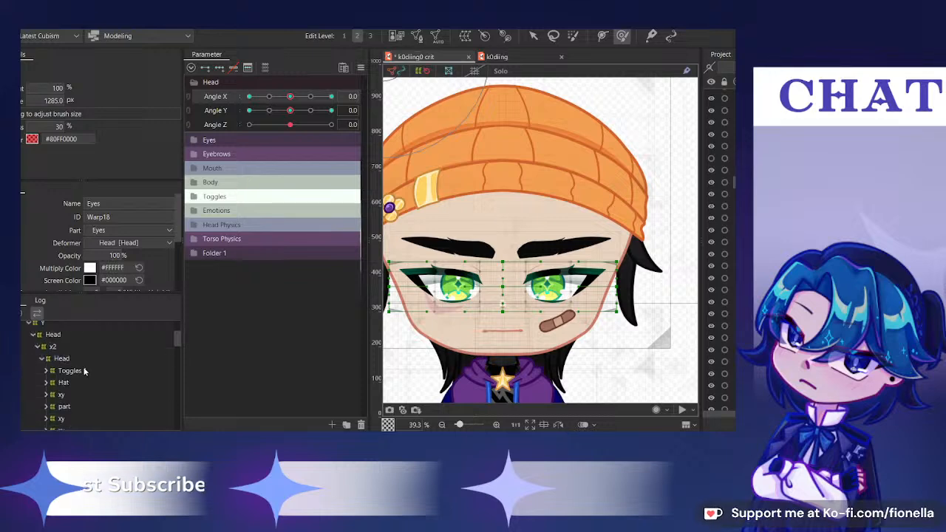
pyautogui.click(65, 360)
pyautogui.moveTo(470, 273)
pyautogui.mouseDown()
pyautogui.moveTo(512, 259)
pyautogui.moveTo(553, 267)
pyautogui.mouseUp()
pyautogui.hotkey('ctrl', 'z')
pyautogui.hotkey('ctrl', 'z')
pyautogui.scroll(2, 79, 393)
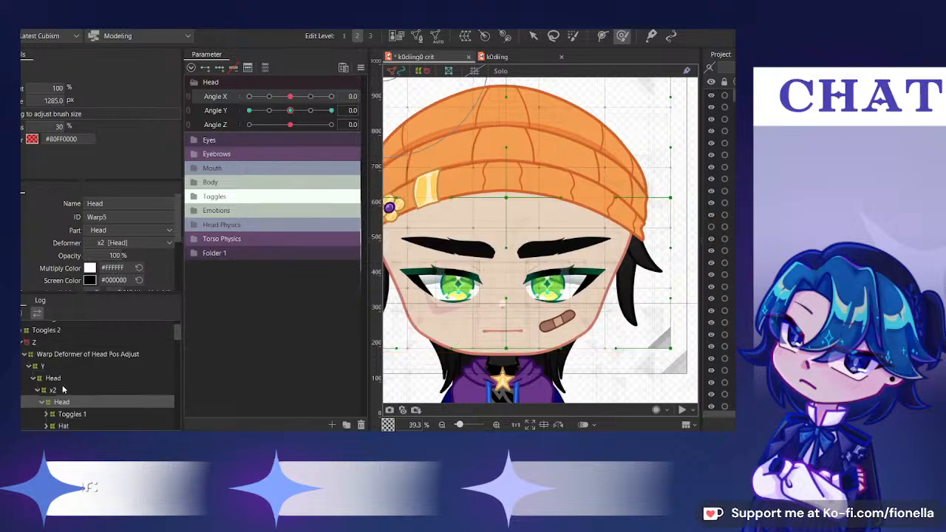
pyautogui.scroll(-3, 62, 390)
pyautogui.click(64, 411)
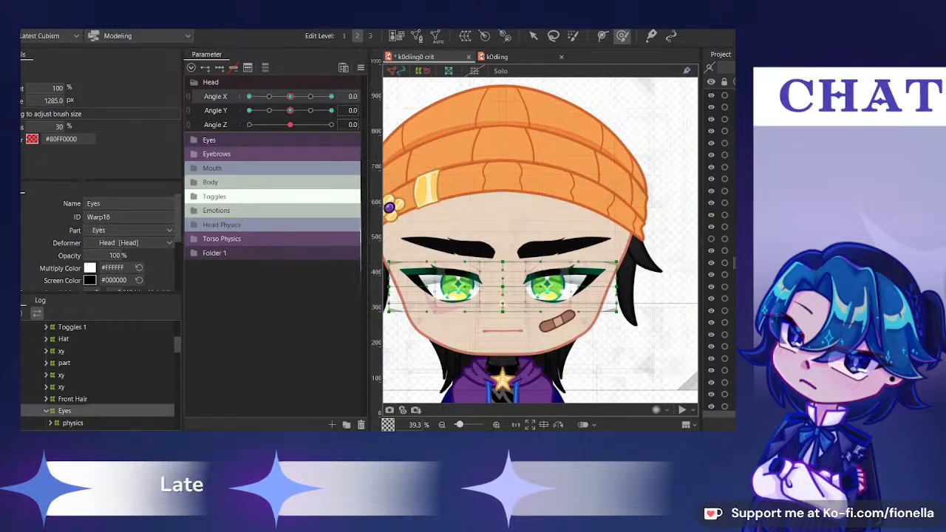
# Reset the Eyes warp deformer at Angle X 30 to its evenly spaced shape and check its nested physics deformer
pyautogui.moveTo(302, 97); pyautogui.dragTo(333, 103)
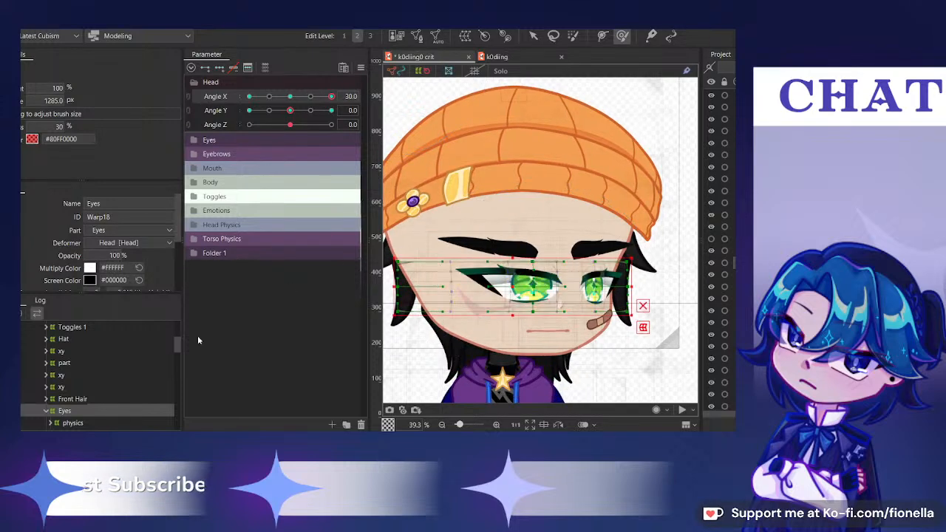
pyautogui.scroll(-3, 82, 414)
pyautogui.click(53, 392)
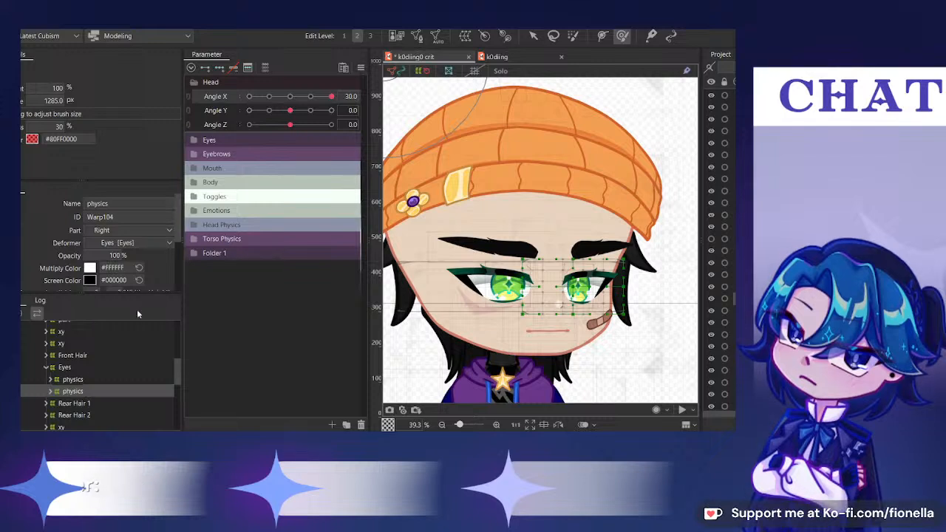
pyautogui.click(74, 366)
pyautogui.scroll(5, 101, 353)
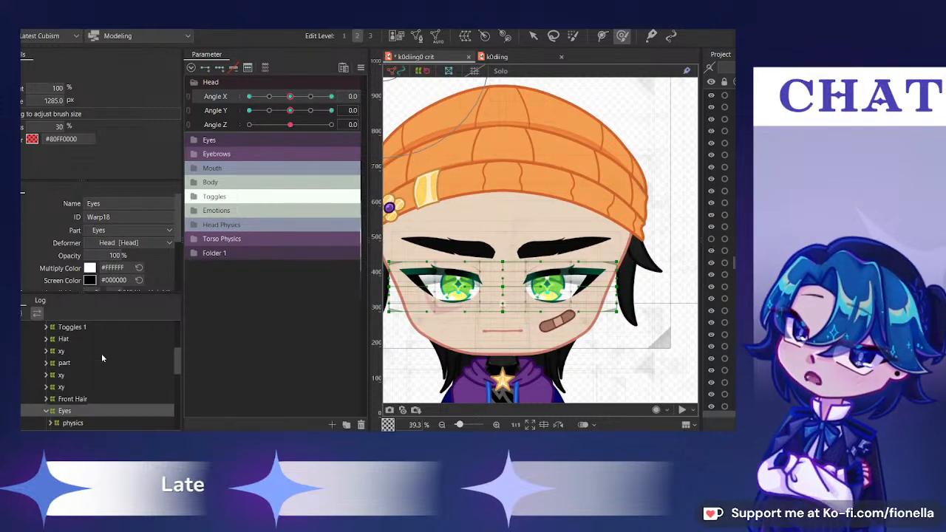
# Compare the x2, Warp Deformer of Head Pos Adjust and Eyes warps, checking the latter two at Angle X 30
pyautogui.click(62, 403)
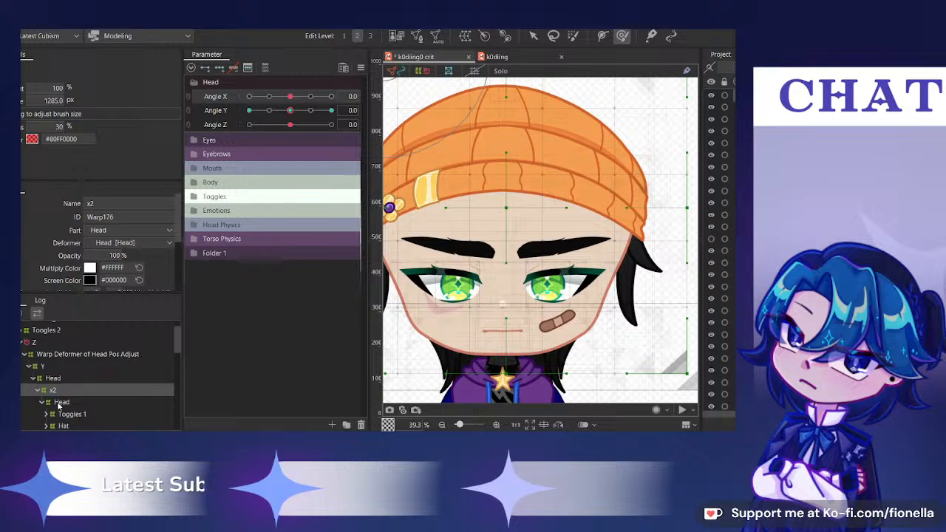
pyautogui.click(63, 356)
pyautogui.moveTo(294, 94); pyautogui.dragTo(331, 96)
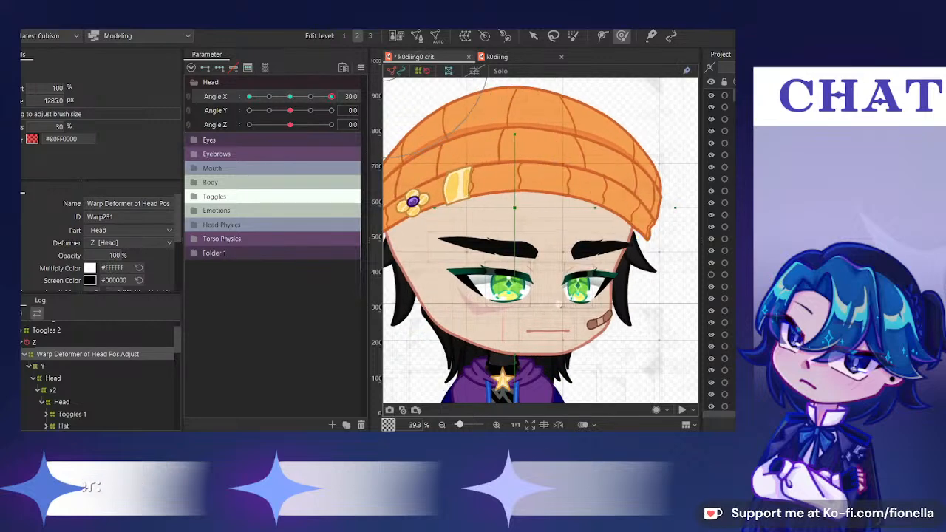
pyautogui.click(563, 294)
pyautogui.click(588, 267)
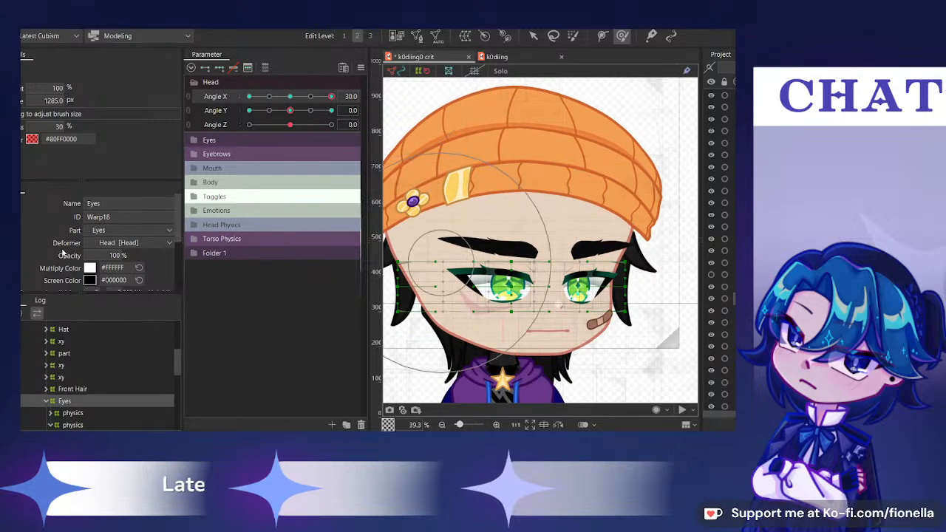
pyautogui.scroll(-2, 66, 247)
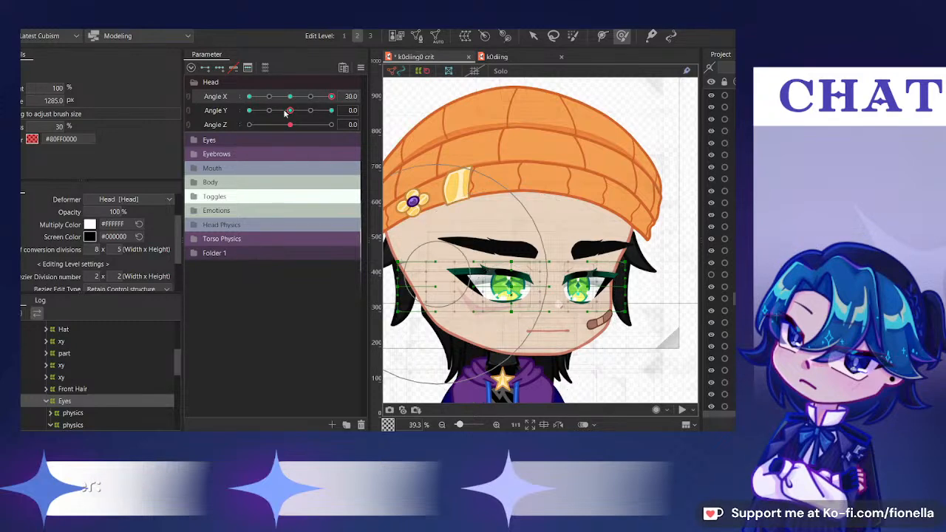
pyautogui.moveTo(290, 96); pyautogui.dragTo(334, 100)
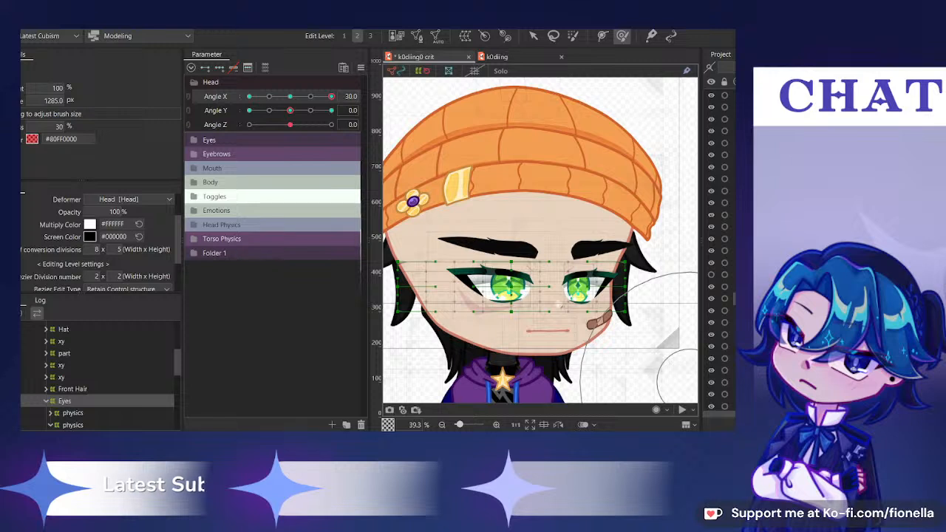
# Look through the right eye's Phys, xy1 and Right deformers and preview the Angle X movement with Right selected
pyautogui.click(560, 303)
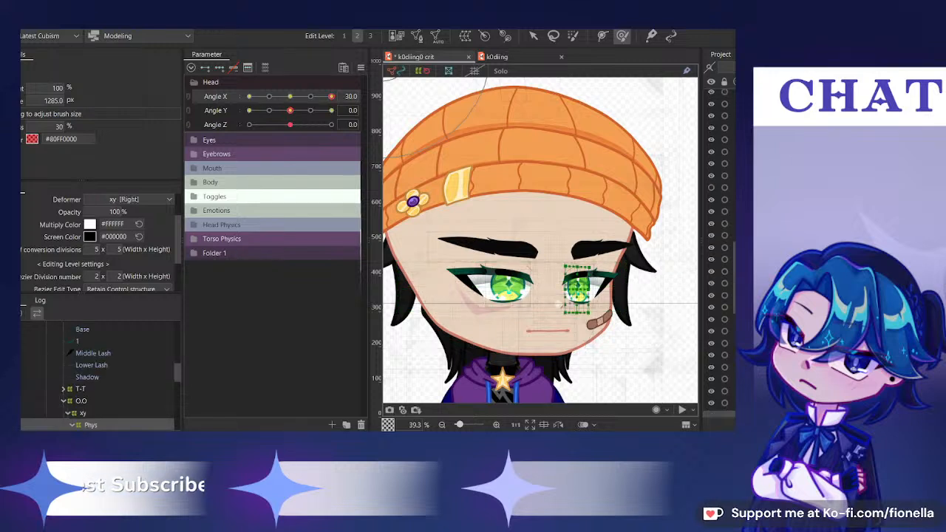
pyautogui.click(559, 303)
pyautogui.click(75, 339)
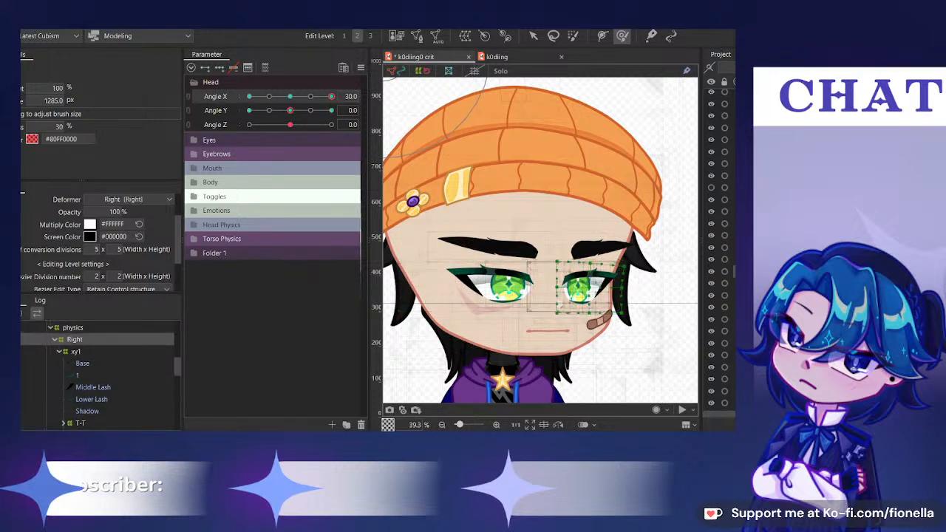
pyautogui.click(77, 352)
pyautogui.click(80, 429)
pyautogui.click(76, 341)
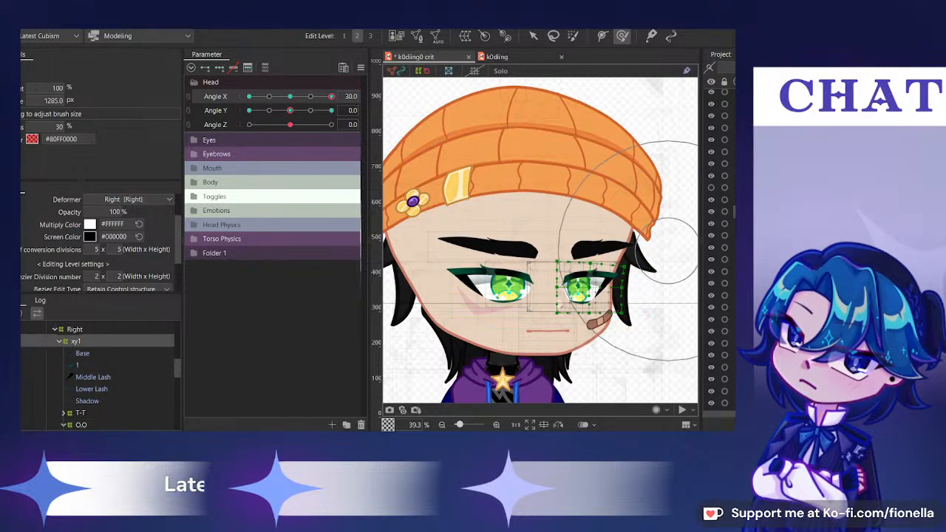
pyautogui.click(669, 251)
pyautogui.click(74, 363)
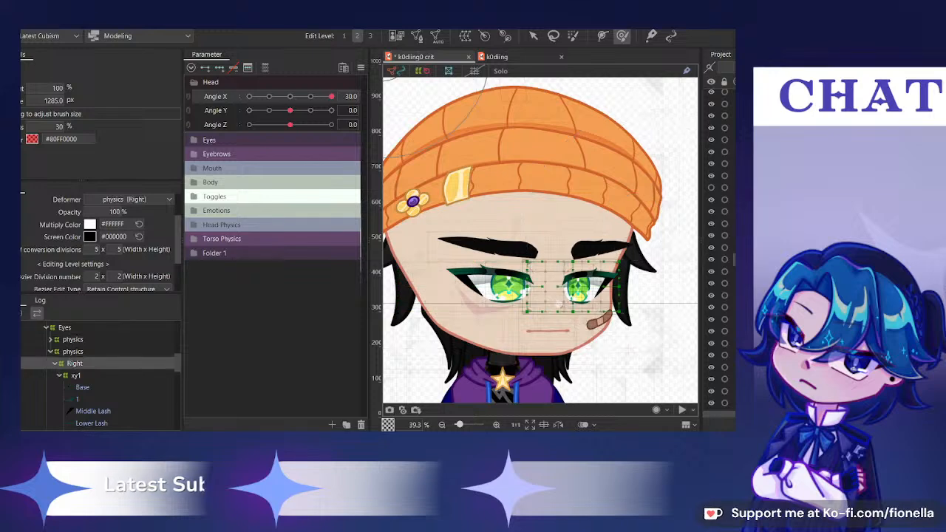
pyautogui.moveTo(294, 97); pyautogui.dragTo(344, 98)
pyautogui.click(306, 97)
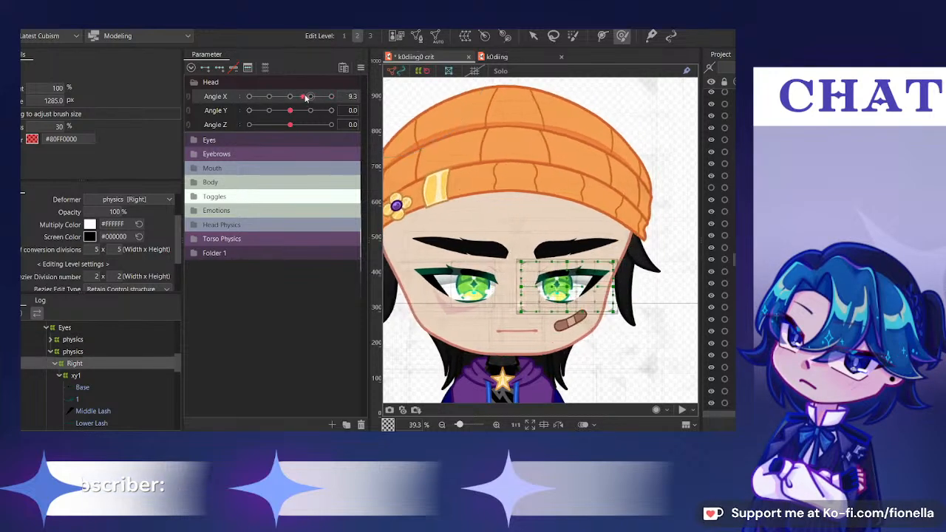
# Reshape the right eye's xy1 warp at Angle X 30 with the deform brush and return Angle X to 0
pyautogui.click(77, 376)
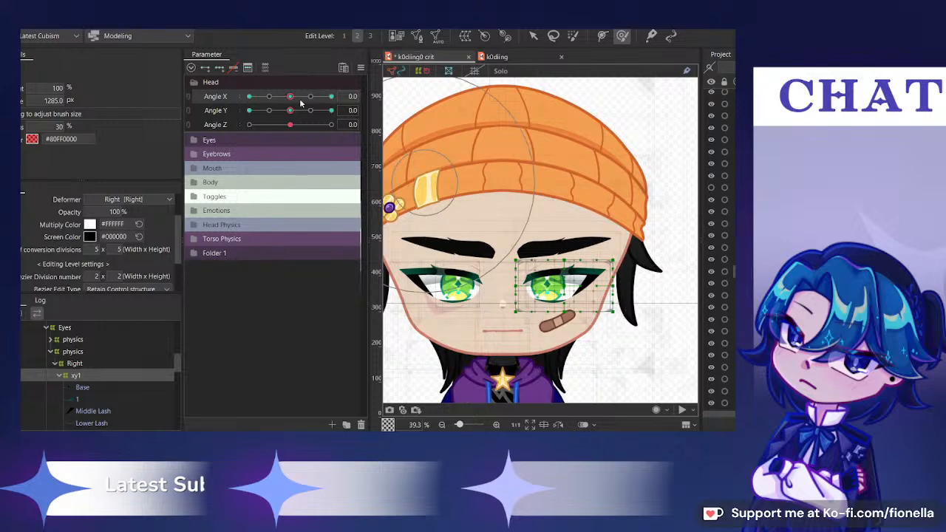
pyautogui.moveTo(300, 99); pyautogui.dragTo(331, 98)
pyautogui.scroll(2, 569, 296)
pyautogui.moveTo(559, 271); pyautogui.dragTo(561, 272)
pyautogui.moveTo(519, 234); pyautogui.dragTo(513, 233)
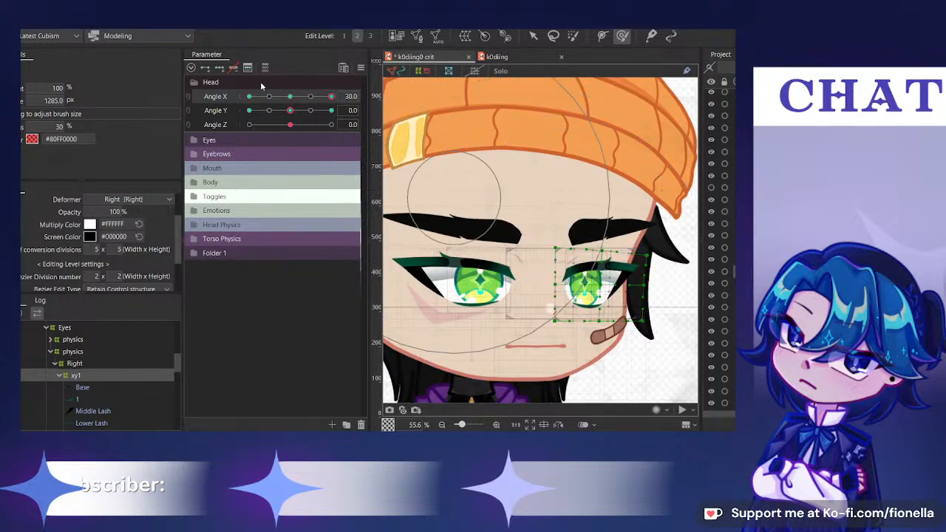
pyautogui.click(290, 96)
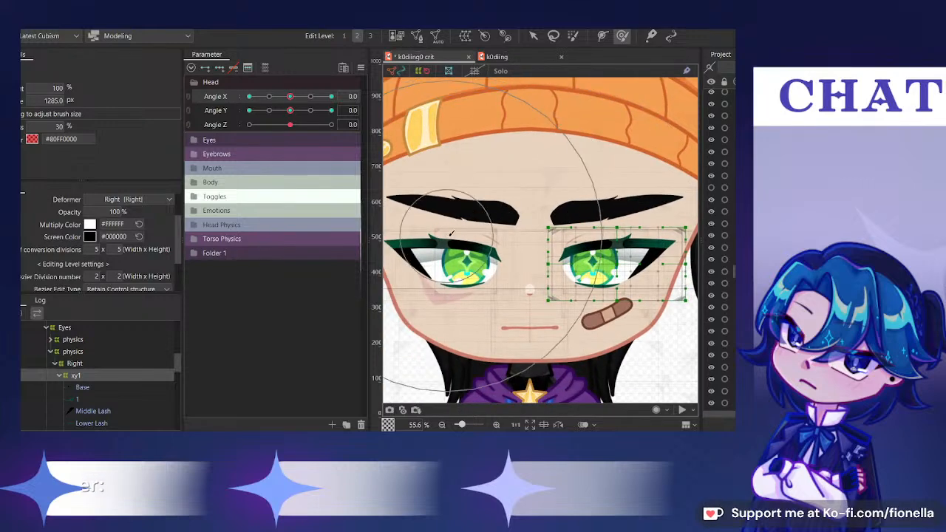
# Examine the right eye up close at the neutral pose and compare it with Angle X 30
pyautogui.scroll(8, 453, 235)
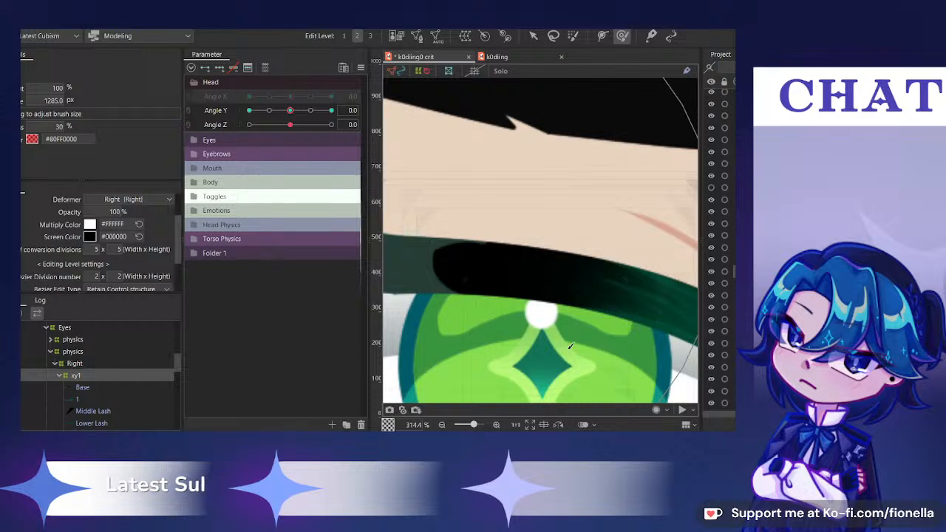
pyautogui.scroll(-6, 570, 346)
pyautogui.scroll(3, 482, 279)
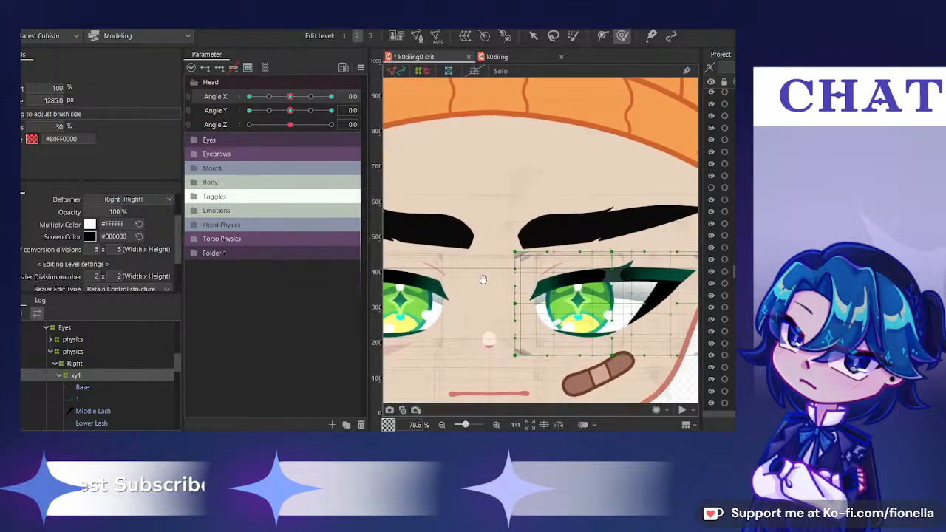
pyautogui.moveTo(482, 279); pyautogui.dragTo(431, 265)
pyautogui.scroll(2, 527, 280)
pyautogui.scroll(-2, 527, 279)
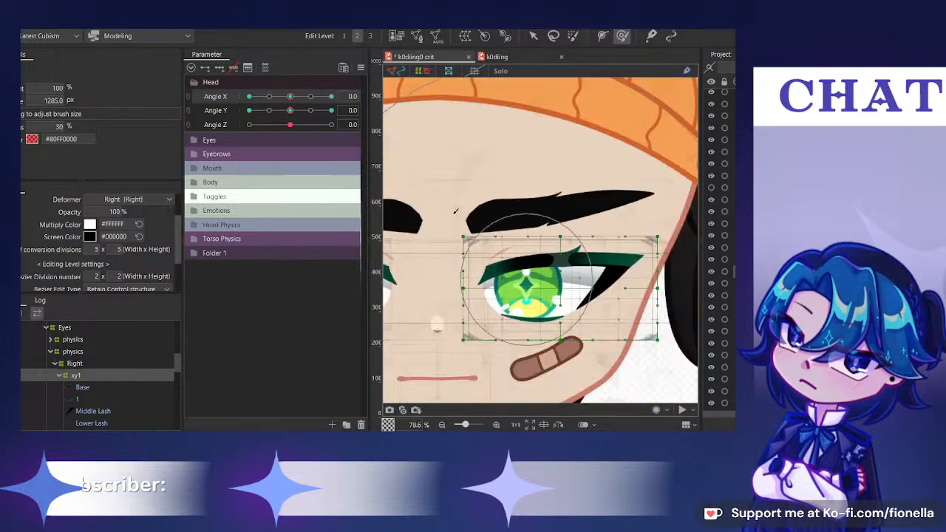
pyautogui.moveTo(290, 96); pyautogui.dragTo(340, 108)
pyautogui.scroll(-3, 595, 216)
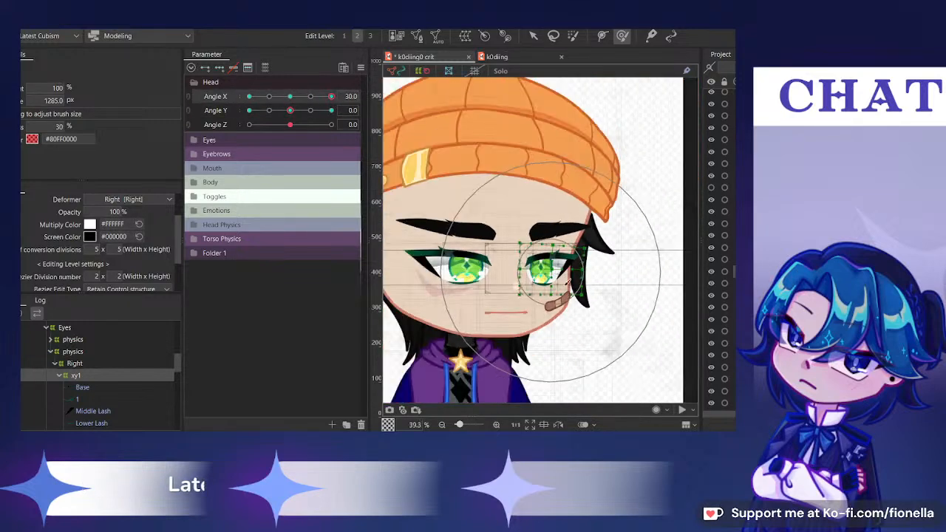
# Nudge the right eye's xy1 warp slightly upward at Angle X 30 with an 804.7 px deform brush, then compare at Angle X 0
pyautogui.scroll(2, 548, 235)
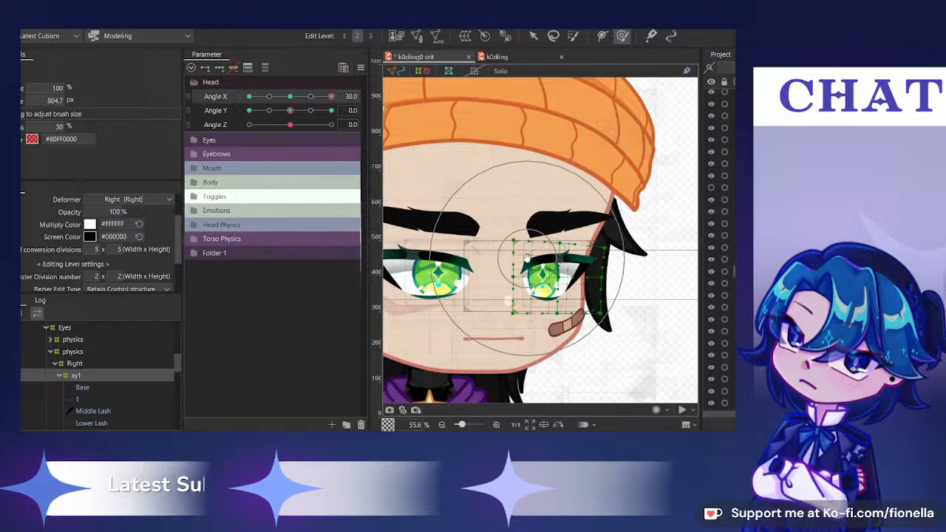
pyautogui.moveTo(458, 256); pyautogui.dragTo(649, 210)
pyautogui.scroll(2, 635, 241)
pyautogui.click(290, 97)
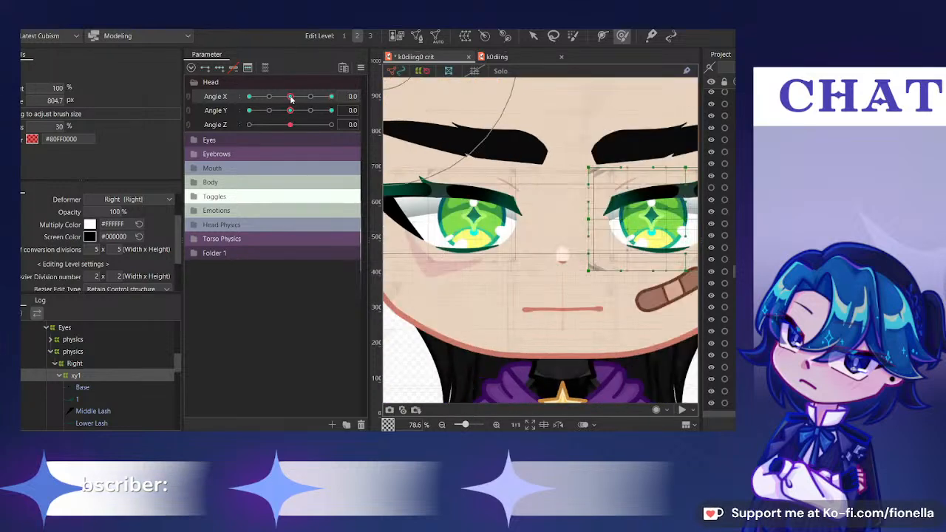
pyautogui.moveTo(291, 96); pyautogui.dragTo(331, 97)
pyautogui.scroll(2, 535, 223)
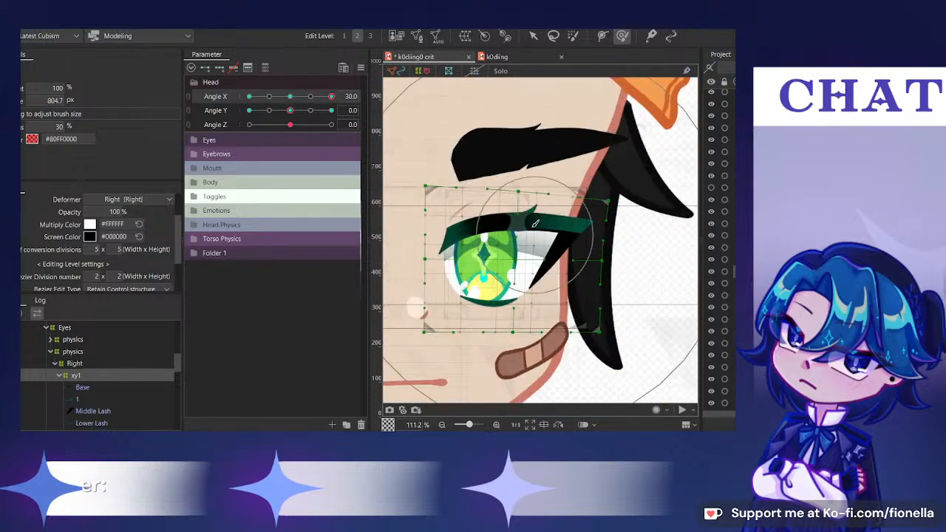
pyautogui.moveTo(534, 225); pyautogui.dragTo(538, 220)
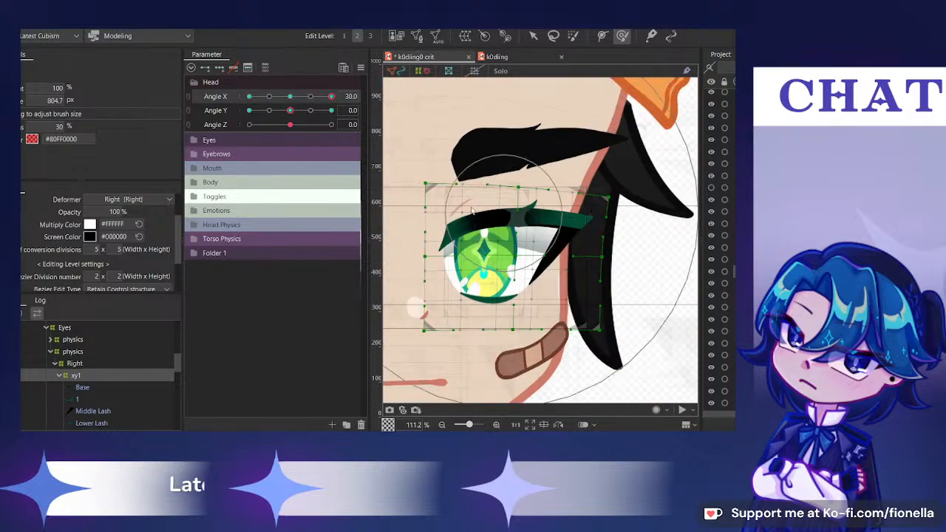
pyautogui.scroll(-2, 435, 205)
pyautogui.moveTo(435, 204)
pyautogui.mouseDown()
pyautogui.moveTo(539, 227)
pyautogui.moveTo(635, 209)
pyautogui.mouseUp()
pyautogui.click(291, 97)
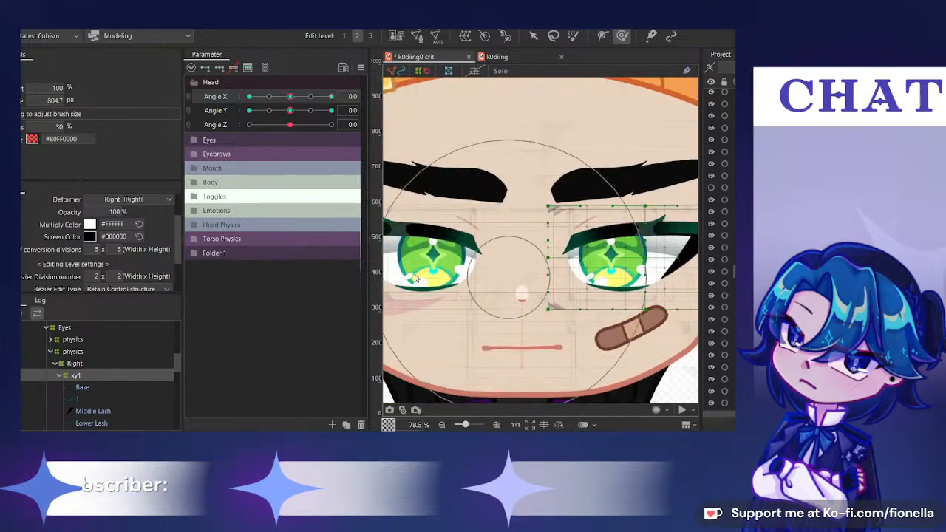
# Fine-tune the xy1 warp near the right eye's inner upper corner at Angle X 30 and return to the neutral pose
pyautogui.click(330, 97)
pyautogui.moveTo(628, 220)
pyautogui.mouseDown()
pyautogui.moveTo(672, 214)
pyautogui.moveTo(617, 212)
pyautogui.mouseUp()
pyautogui.press('v')
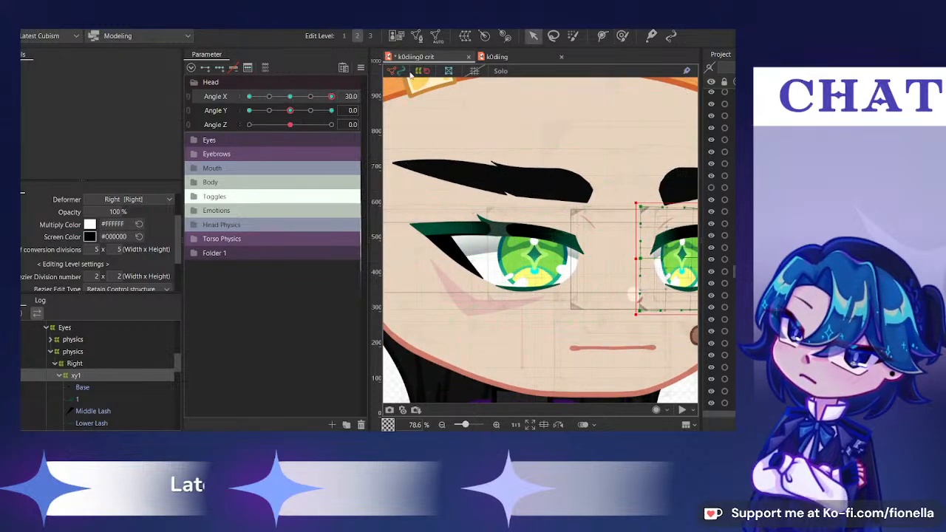
pyautogui.click(311, 97)
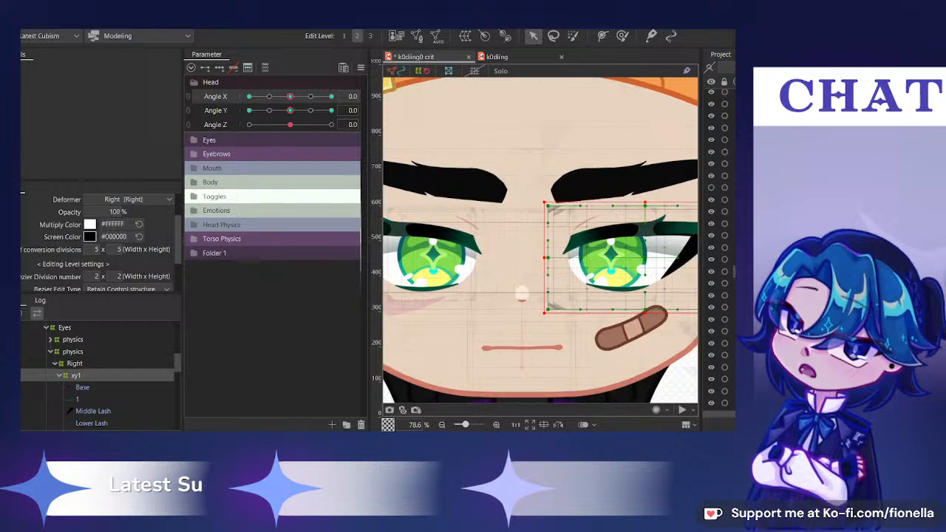
# Look through the objects nested under the right eye's xy1 deformer and inspect the opposite eye's eyelid crease up close
pyautogui.scroll(-2, 669, 309)
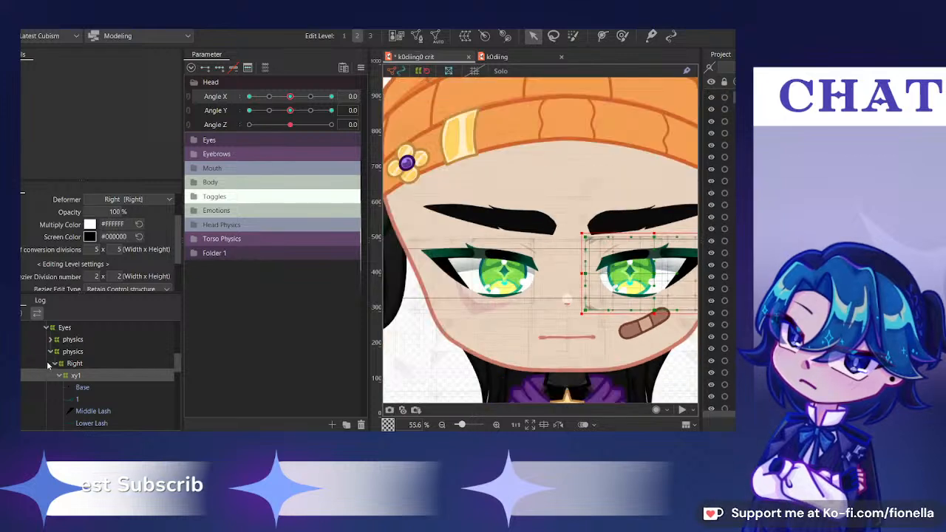
pyautogui.scroll(-3, 65, 398)
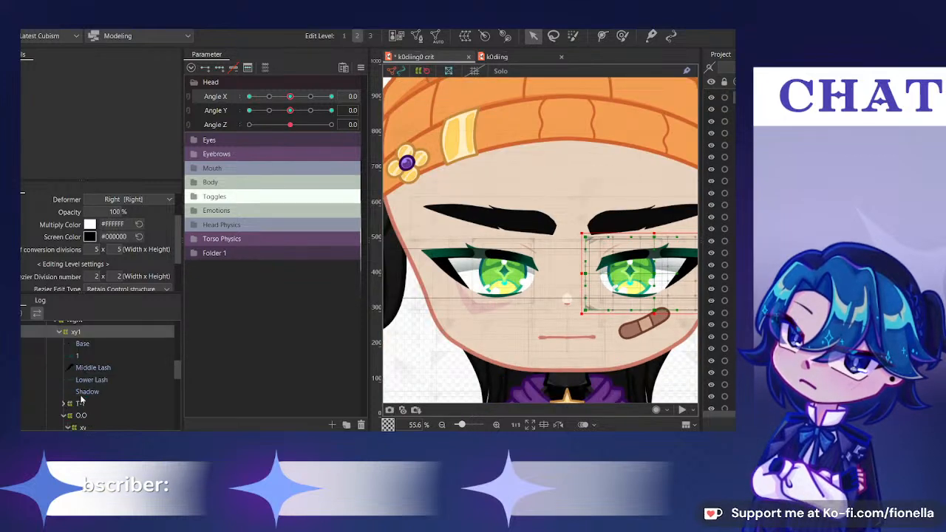
pyautogui.scroll(-2, 87, 397)
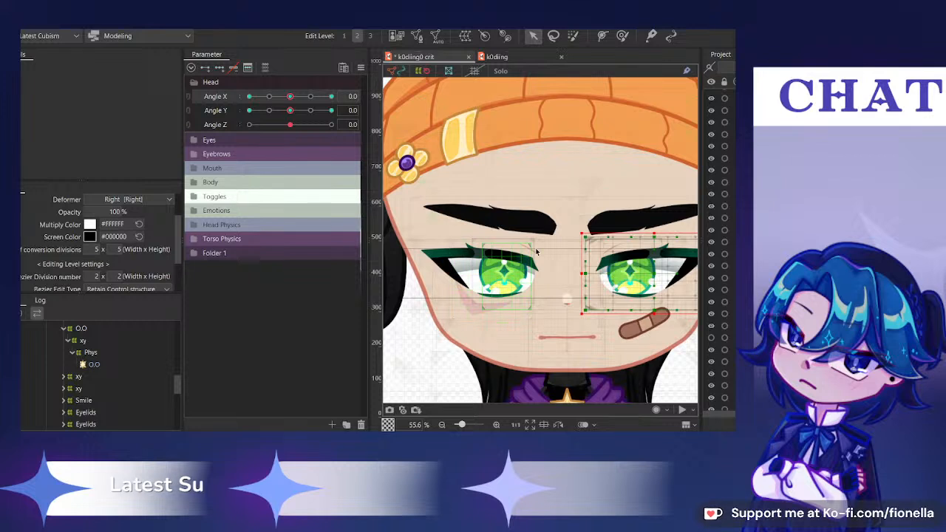
pyautogui.scroll(5, 533, 251)
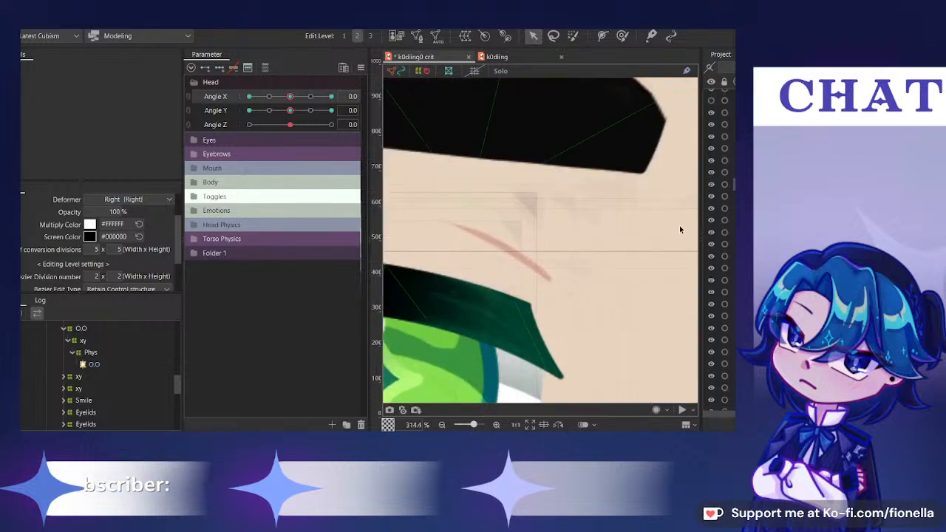
pyautogui.scroll(-2, 133, 383)
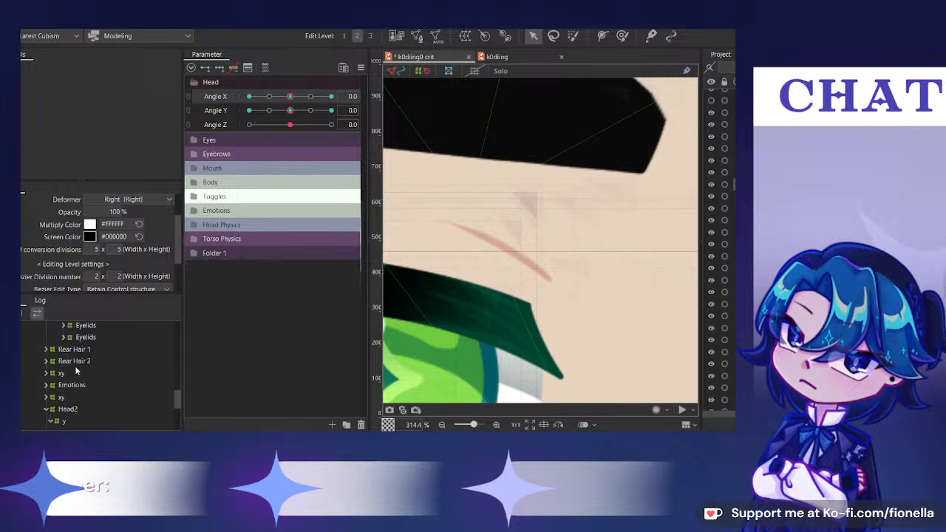
# Examine the two Eyelids deformers under xy1 and compare which eye each one covers
pyautogui.click(85, 333)
pyautogui.scroll(1, 94, 353)
pyautogui.scroll(1, 94, 352)
pyautogui.scroll(-3, 452, 334)
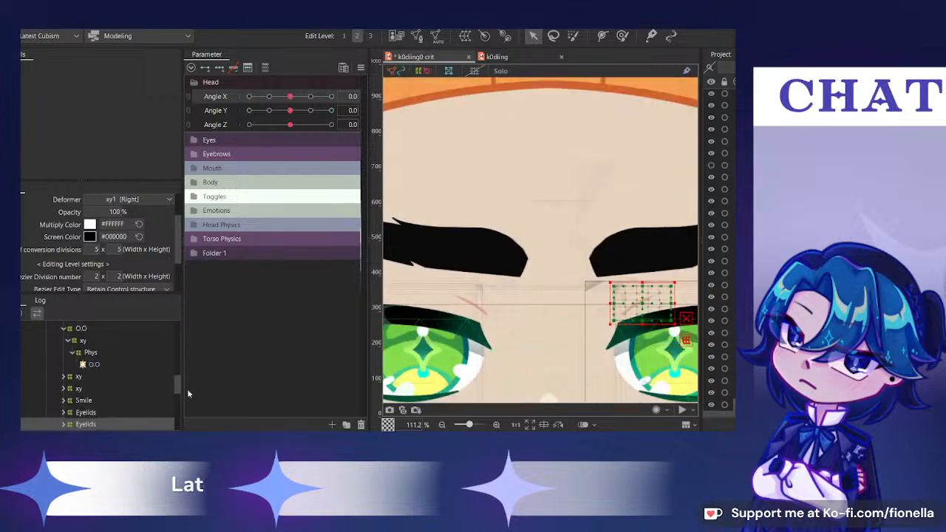
pyautogui.scroll(-1, 124, 402)
pyautogui.moveTo(517, 342); pyautogui.dragTo(526, 320)
pyautogui.click(96, 371)
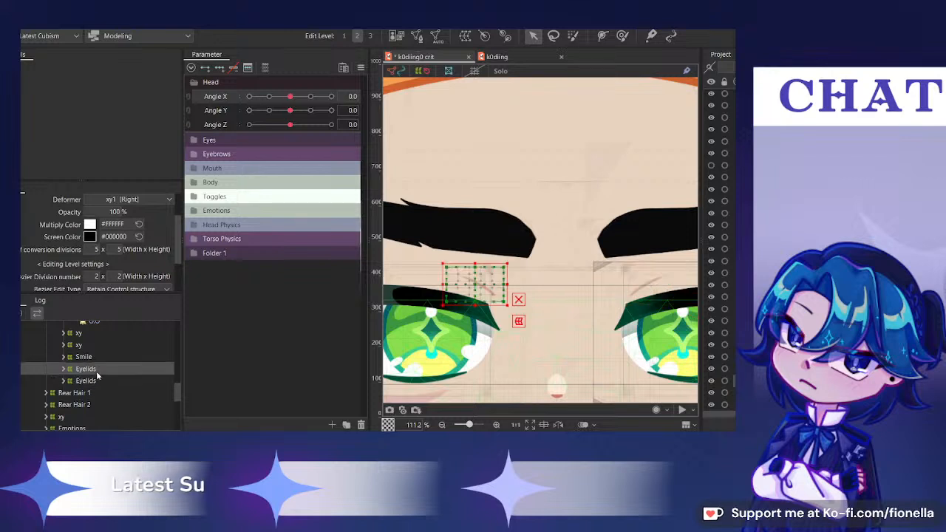
pyautogui.scroll(5, 93, 338)
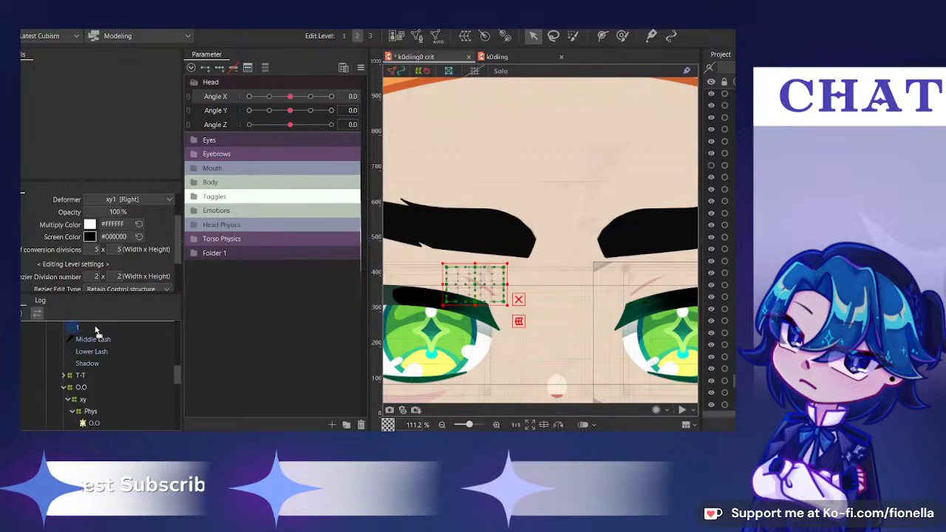
# Find the left eye's xy1 deformer under the Eyes physics group and check its coverage at Angle X 30
pyautogui.click(66, 340)
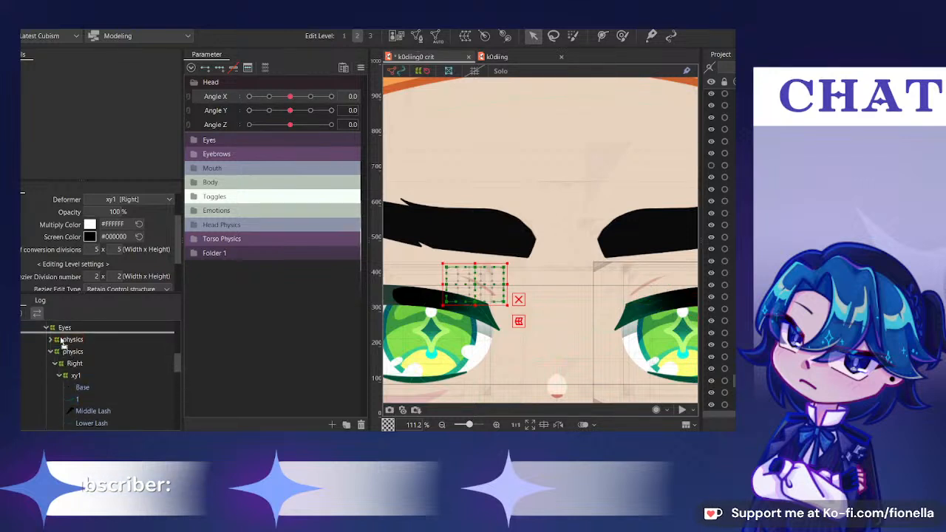
pyautogui.click(50, 339)
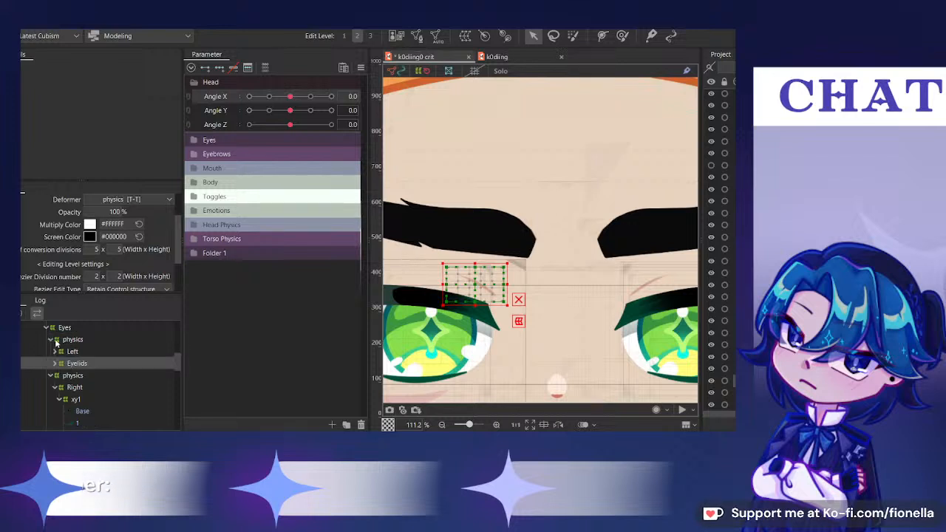
pyautogui.scroll(-2, 66, 355)
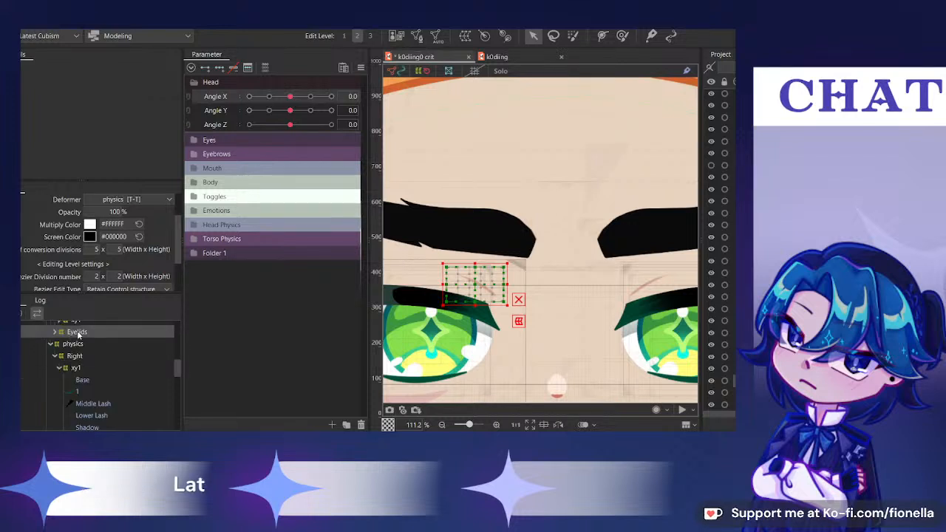
pyautogui.scroll(3, 74, 341)
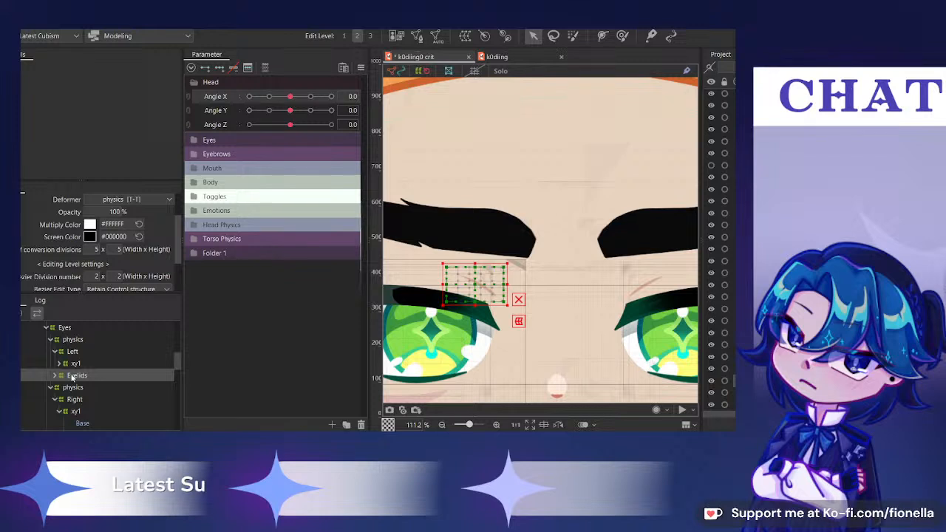
pyautogui.click(74, 364)
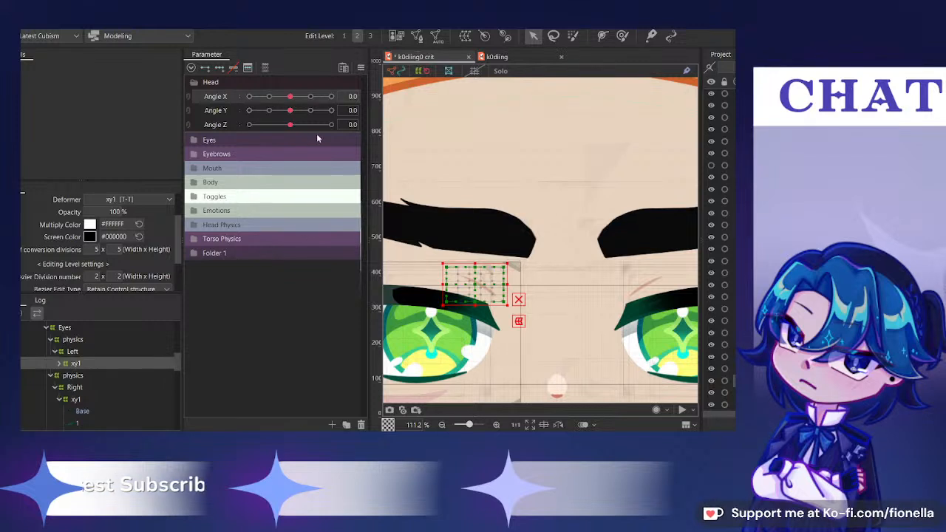
pyautogui.moveTo(290, 97); pyautogui.dragTo(331, 97)
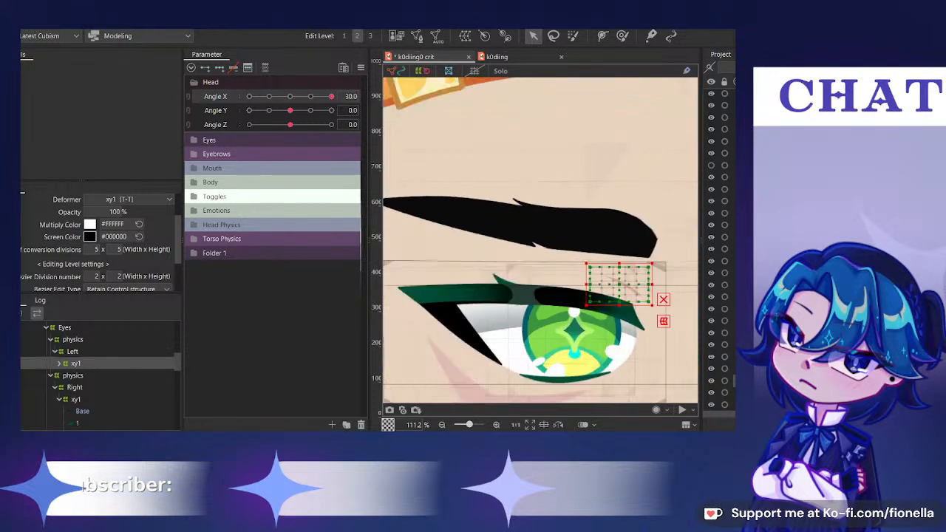
pyautogui.scroll(-3, 547, 240)
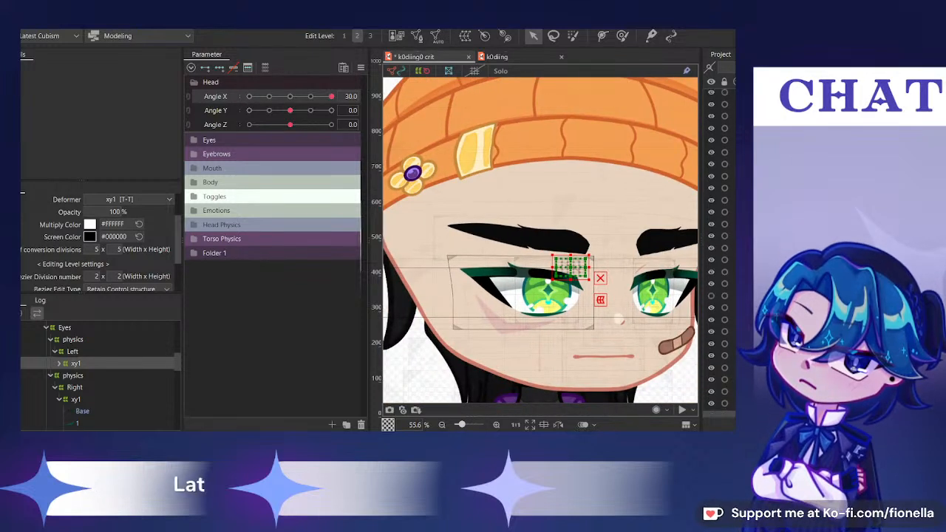
pyautogui.scroll(-5, 721, 177)
# Select the right eye's xy1 warp and compare its shape between near-neutral Angle X and Angle X 30
pyautogui.click(721, 129)
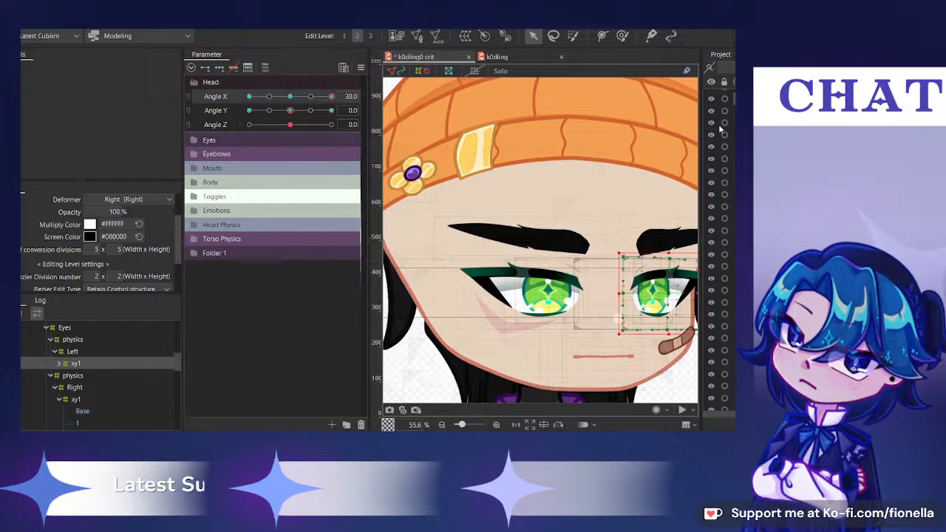
pyautogui.scroll(1, 485, 166)
pyautogui.click(296, 97)
pyautogui.scroll(-2, 502, 196)
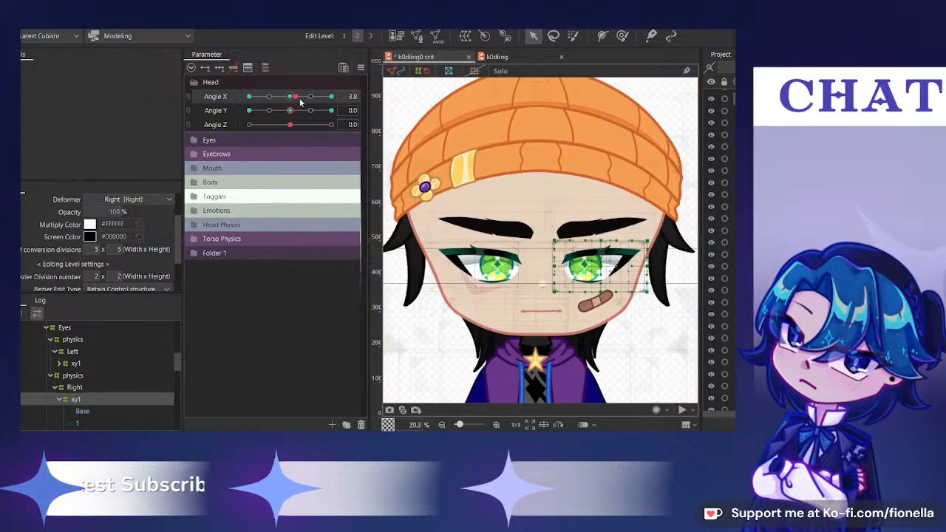
pyautogui.moveTo(300, 101); pyautogui.dragTo(464, 139)
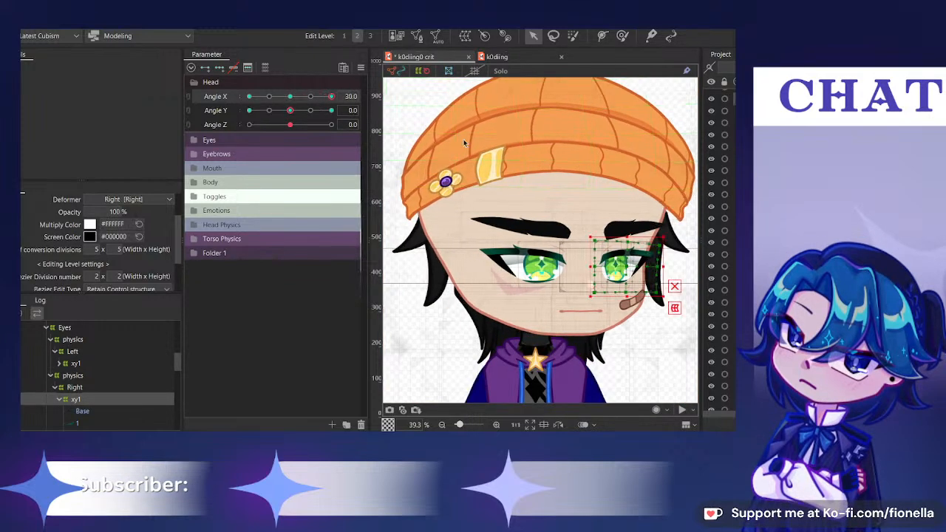
# Refine the right eye's xy1 warp at Angle X 30 with the deform brush reduced to 280.5 px
pyautogui.click(622, 36)
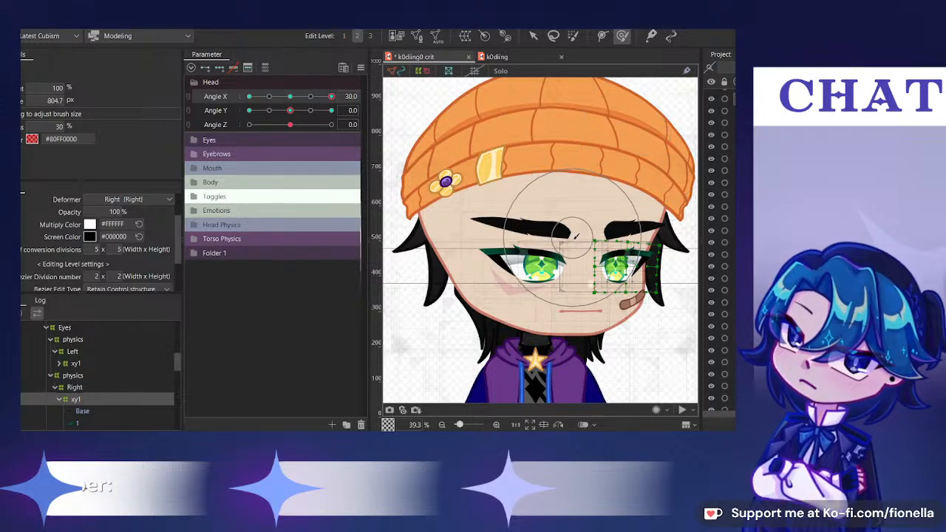
pyautogui.scroll(2, 576, 237)
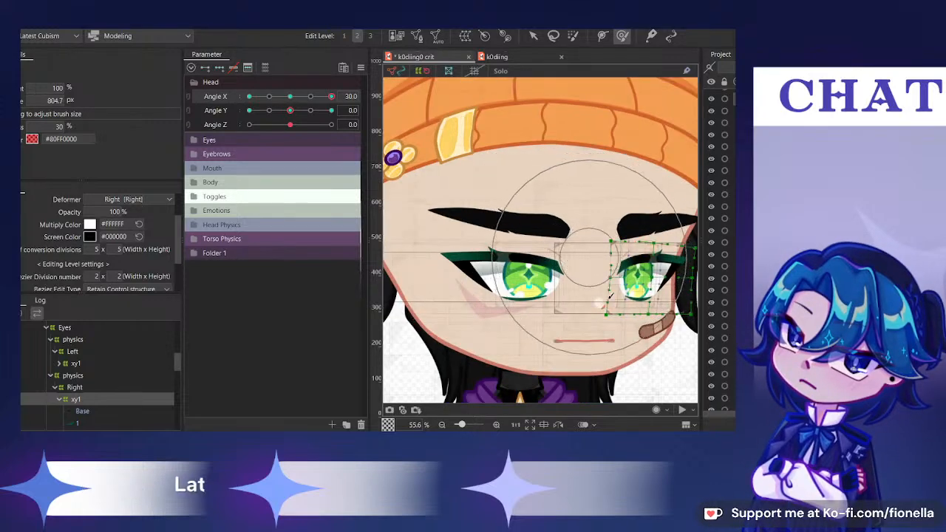
pyautogui.moveTo(610, 296); pyautogui.dragTo(555, 266)
pyautogui.moveTo(570, 309)
pyautogui.mouseDown()
pyautogui.moveTo(589, 230)
pyautogui.moveTo(584, 208)
pyautogui.mouseUp()
pyautogui.scroll(2, 587, 244)
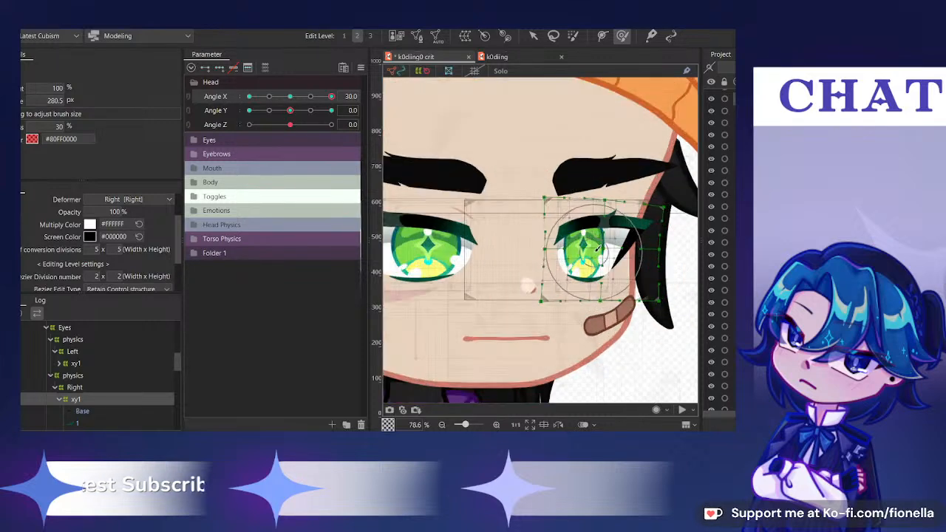
pyautogui.moveTo(597, 249)
pyautogui.mouseDown()
pyautogui.moveTo(565, 248)
pyautogui.moveTo(628, 244)
pyautogui.mouseUp()
pyautogui.scroll(-3, 613, 180)
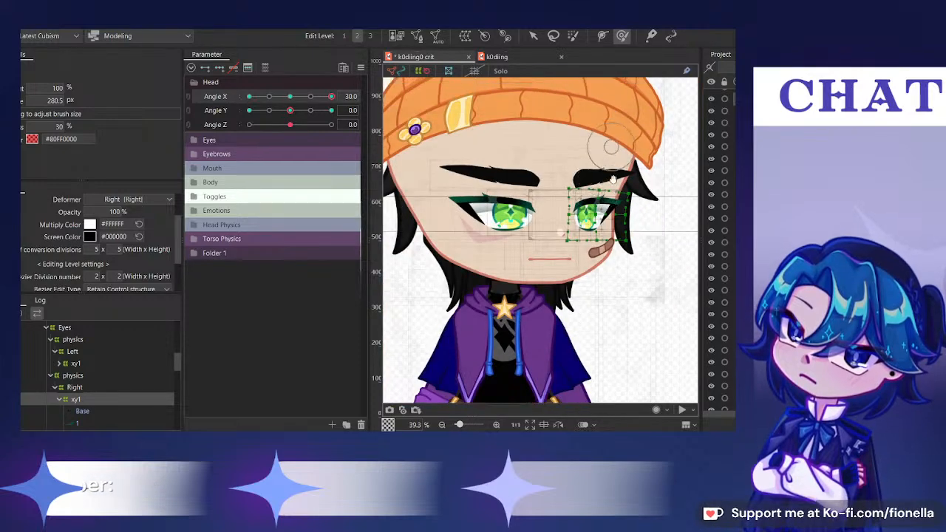
pyautogui.moveTo(613, 180); pyautogui.dragTo(615, 222)
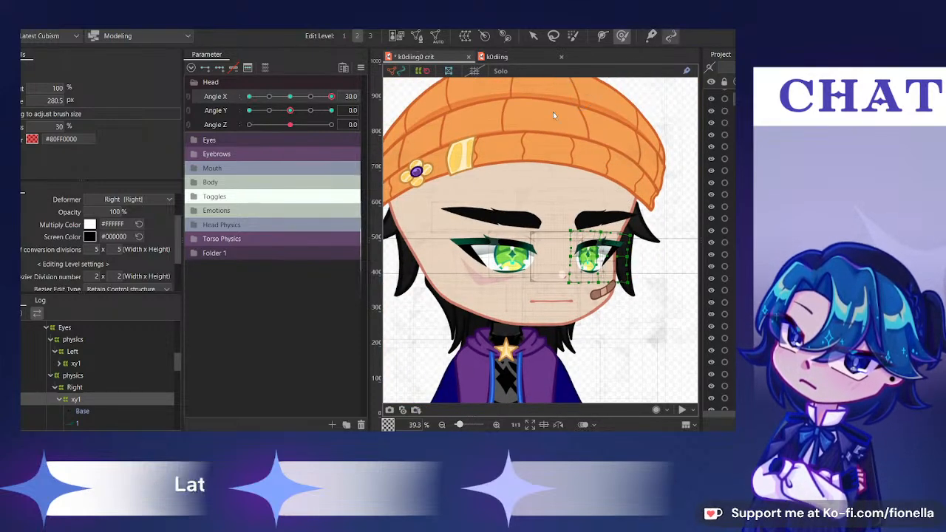
pyautogui.moveTo(596, 163); pyautogui.dragTo(595, 139)
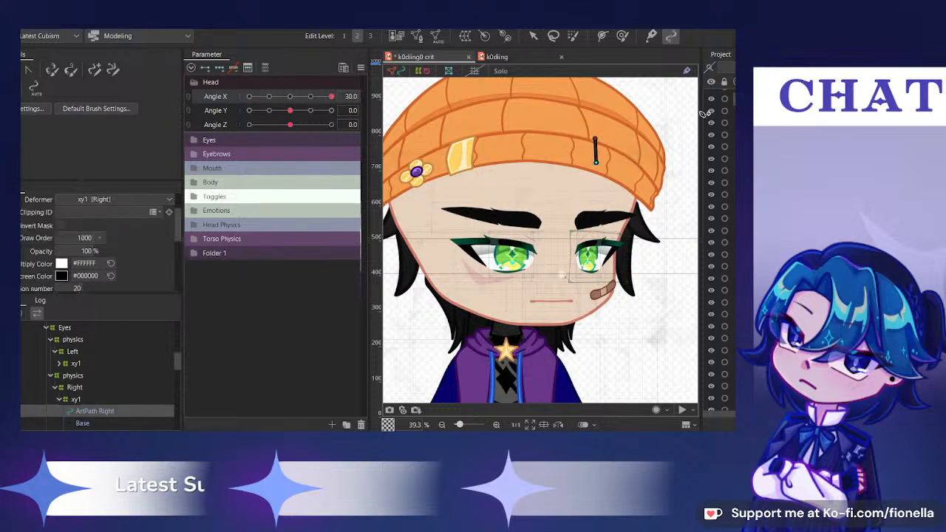
pyautogui.click(582, 219)
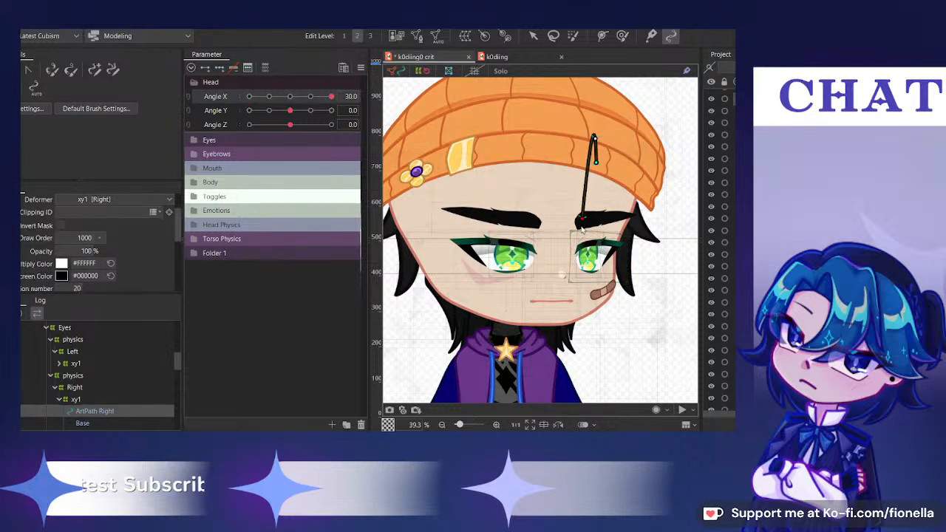
pyautogui.moveTo(599, 164); pyautogui.dragTo(603, 219)
pyautogui.hotkey('ctrl', 'z')
pyautogui.hotkey('ctrl', 'z')
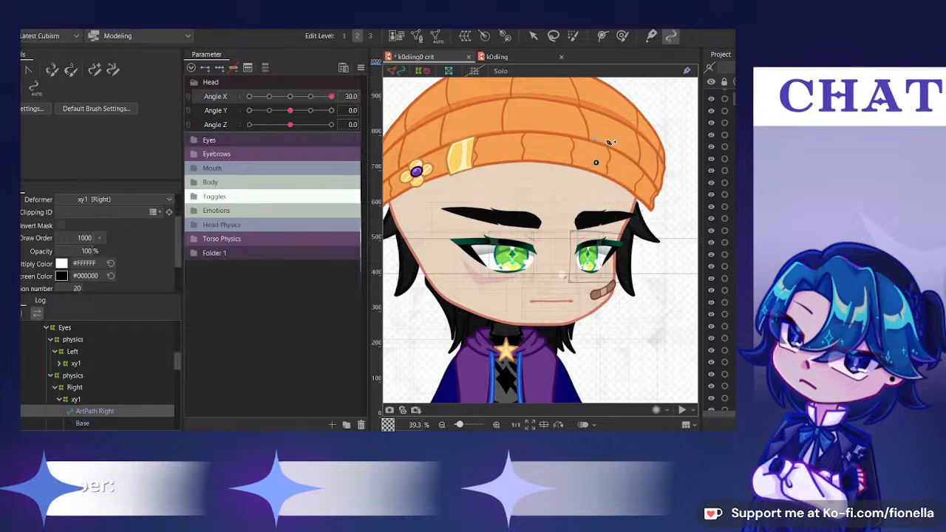
pyautogui.hotkey('ctrl', 'z')
# Draw an art path as a face contour guide from the beanie past the right eye's inner corner to the chin
pyautogui.click(596, 159)
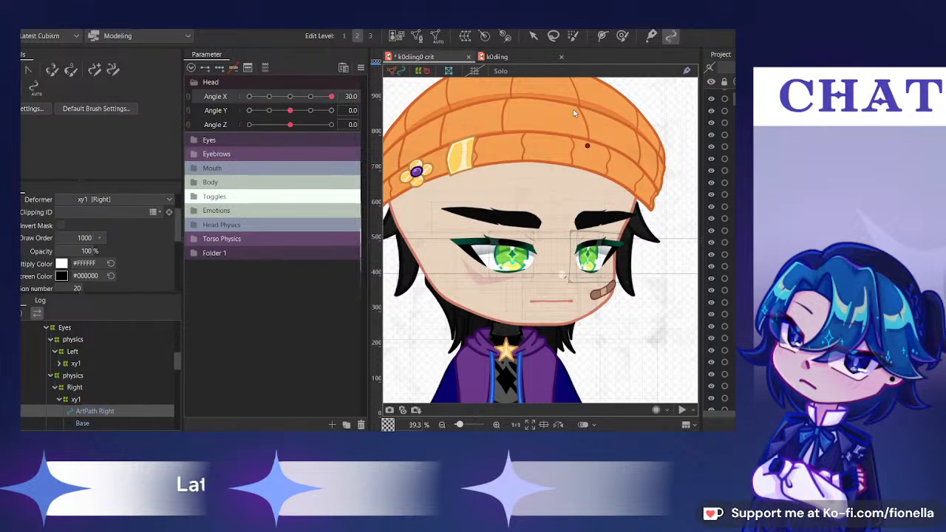
pyautogui.click(599, 194)
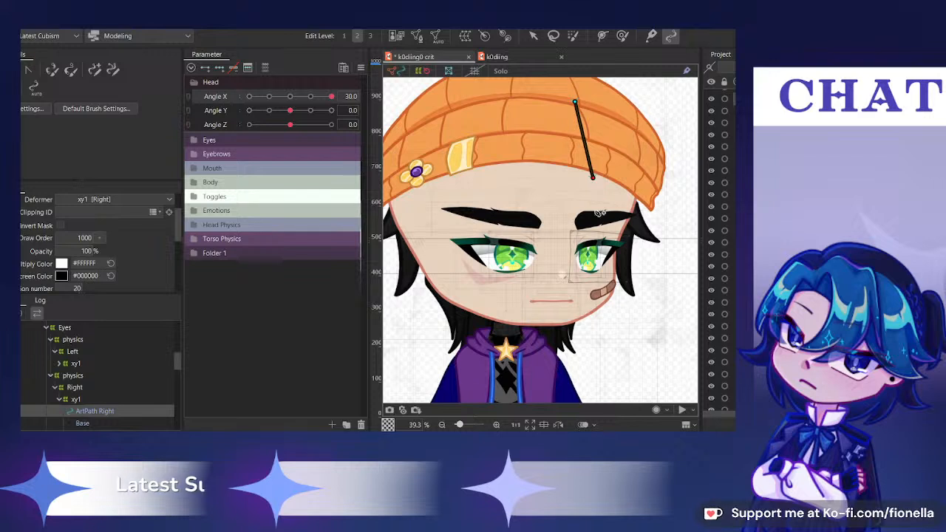
pyautogui.click(578, 242)
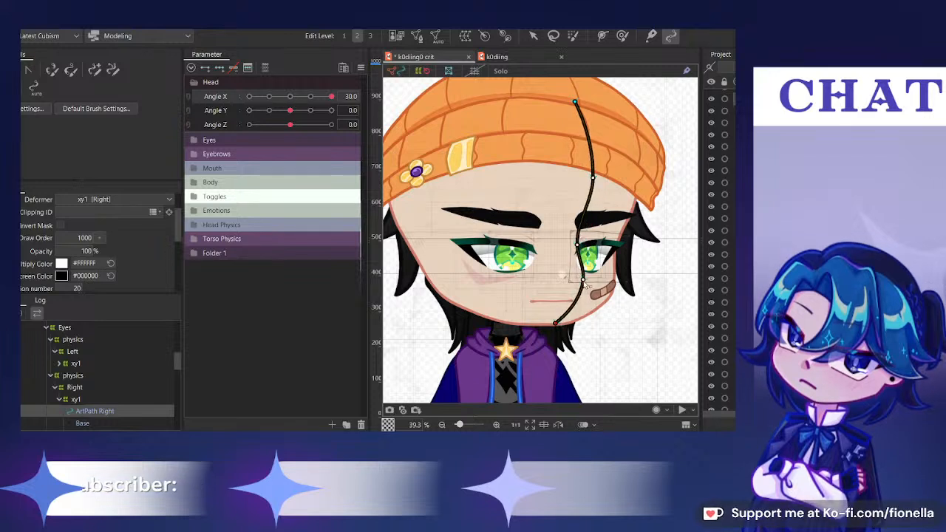
# Adjust the guide path's points so it curves over the forehead, dips at the eye socket and ends at the chin
pyautogui.moveTo(581, 241); pyautogui.dragTo(572, 244)
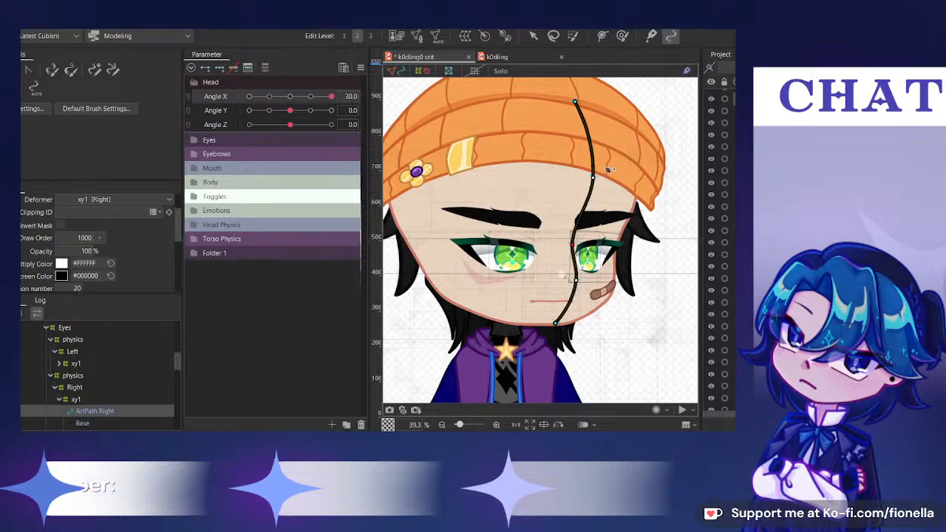
pyautogui.moveTo(594, 179); pyautogui.dragTo(588, 165)
pyautogui.moveTo(575, 102); pyautogui.dragTo(556, 97)
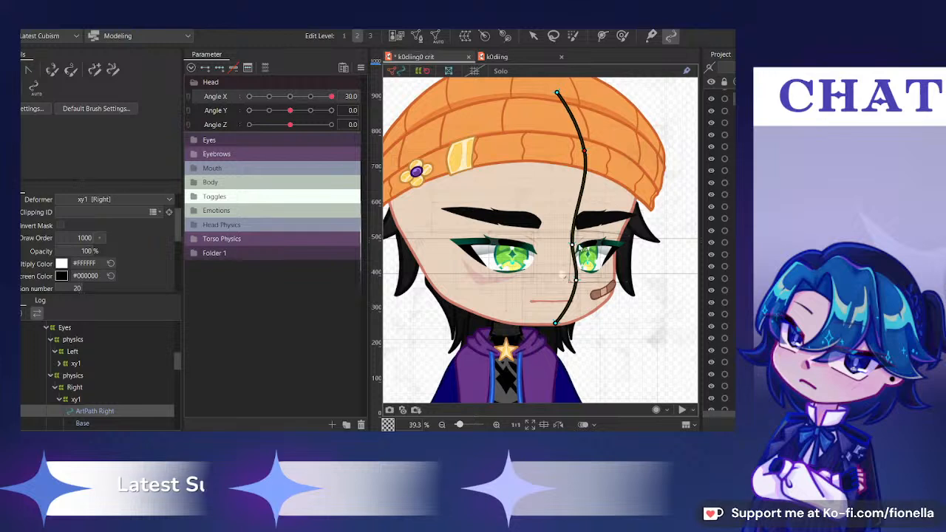
pyautogui.moveTo(574, 245); pyautogui.dragTo(568, 246)
pyautogui.moveTo(582, 280); pyautogui.dragTo(580, 284)
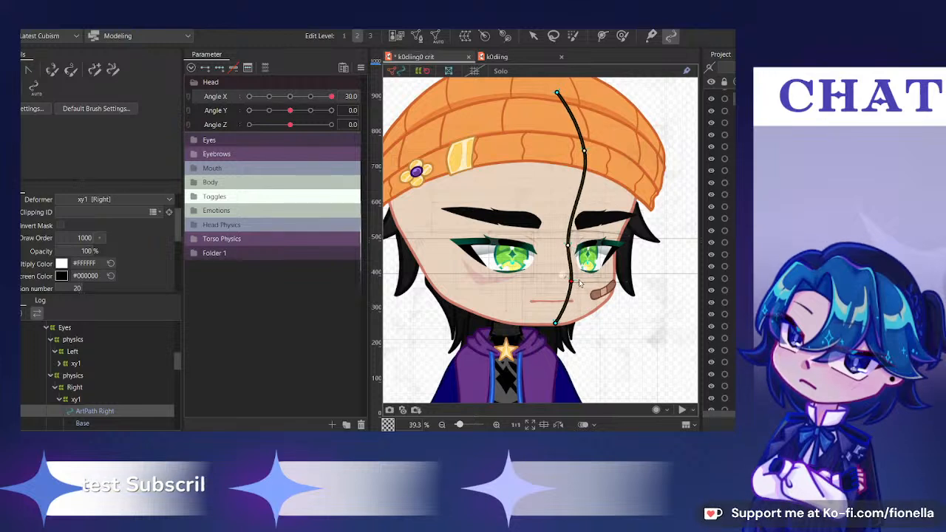
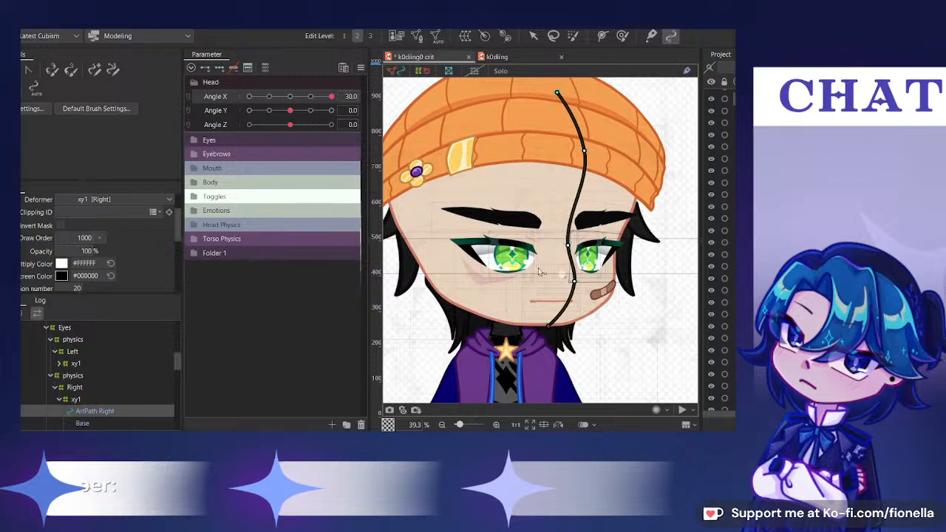
pyautogui.moveTo(575, 282); pyautogui.dragTo(567, 282)
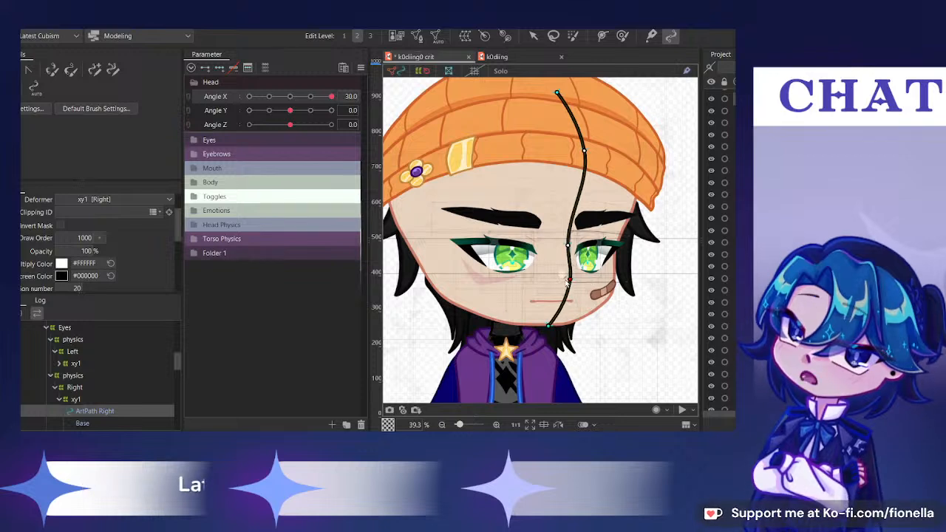
# Delete the contour guide path and return to the deform brush on the right eye's xy1 warp
pyautogui.scroll(3, 568, 281)
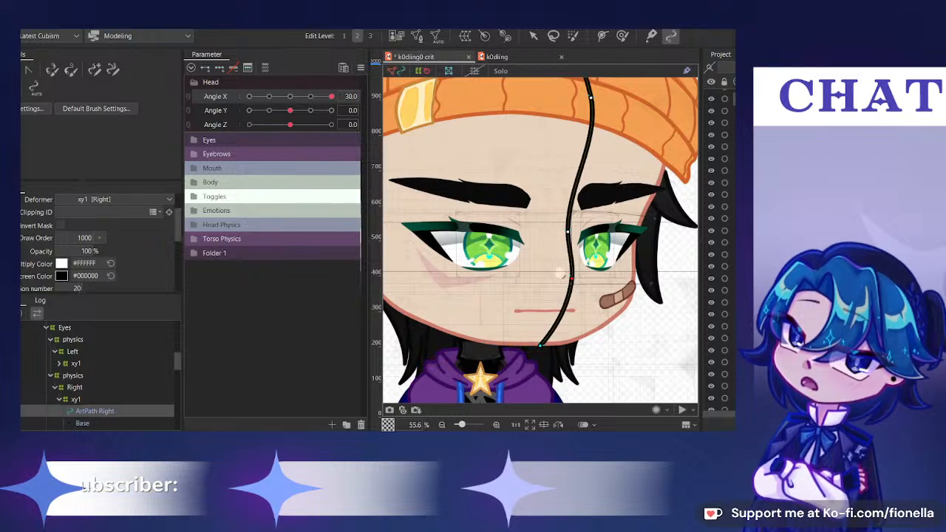
pyautogui.press('Delete')
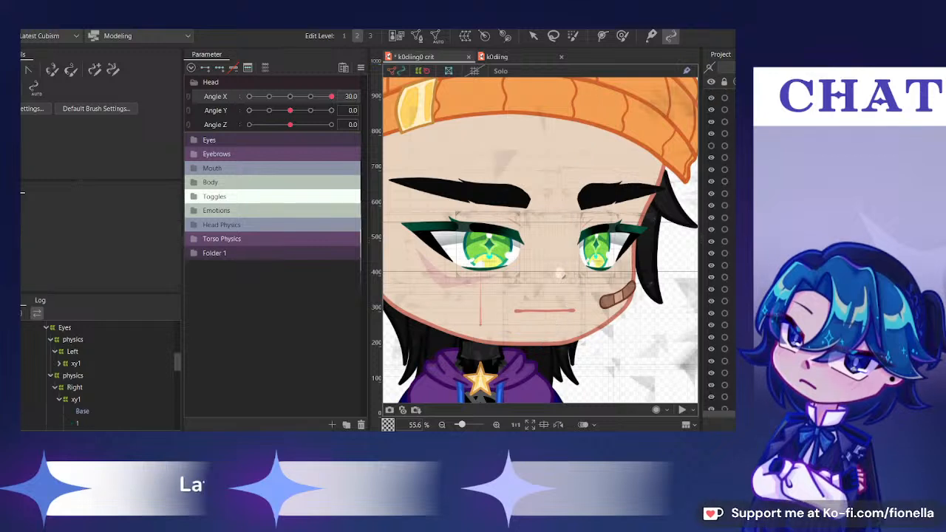
pyautogui.click(76, 399)
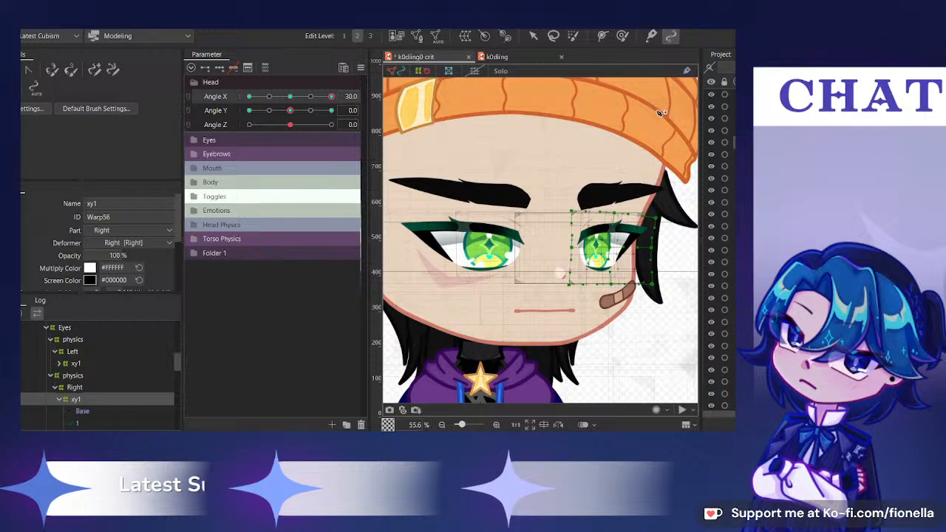
pyautogui.click(623, 36)
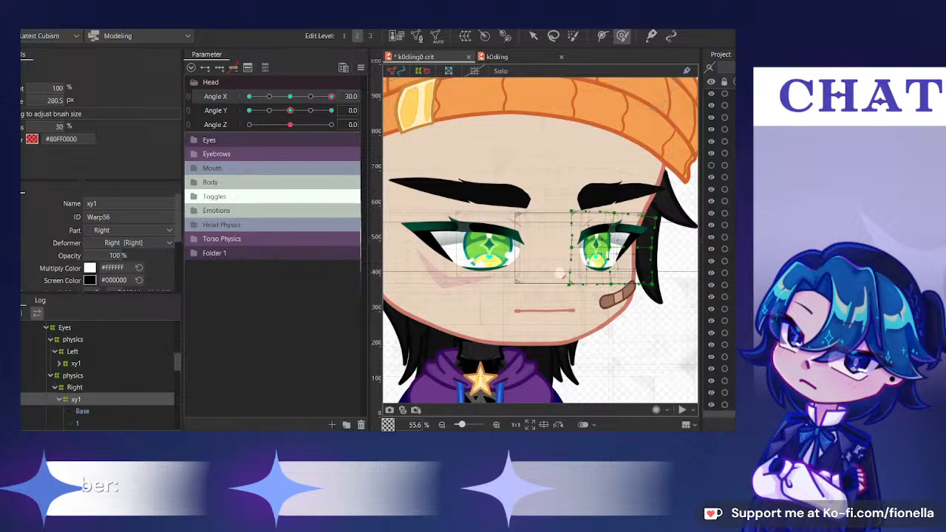
# Try shifting the Nose warp sideways toward the right eye at Angle X 30 with the 280.5 px deform brush
pyautogui.click(493, 273)
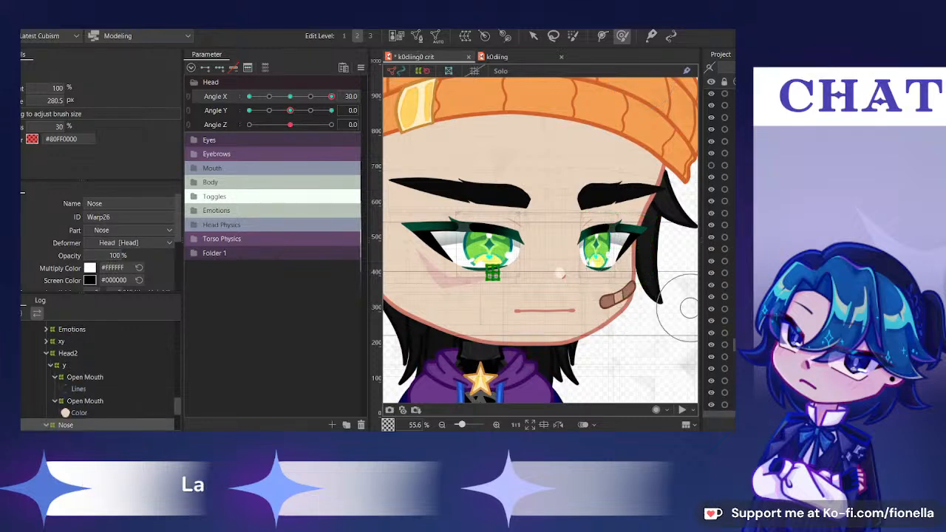
pyautogui.moveTo(329, 97)
pyautogui.mouseDown()
pyautogui.moveTo(290, 97)
pyautogui.moveTo(340, 98)
pyautogui.mouseUp()
pyautogui.scroll(-1, 99, 366)
pyautogui.scroll(2, 451, 323)
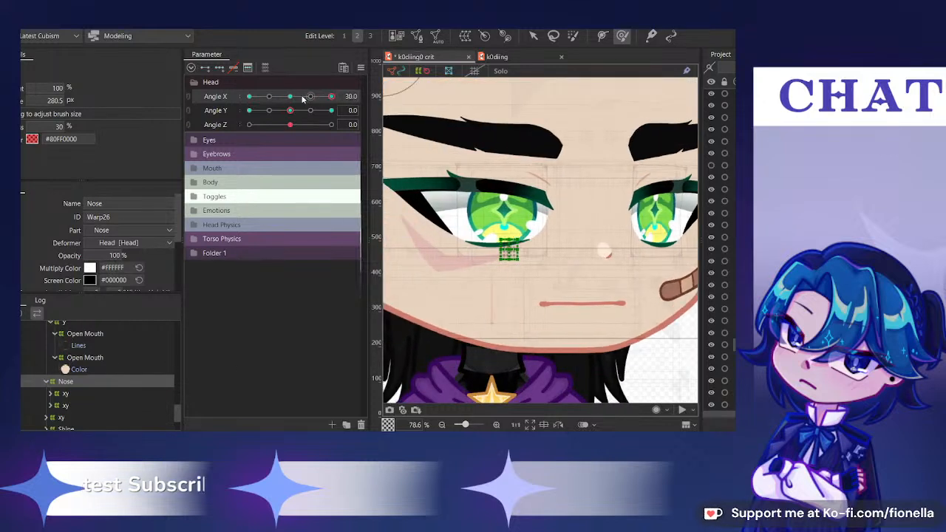
pyautogui.moveTo(510, 250); pyautogui.dragTo(543, 256)
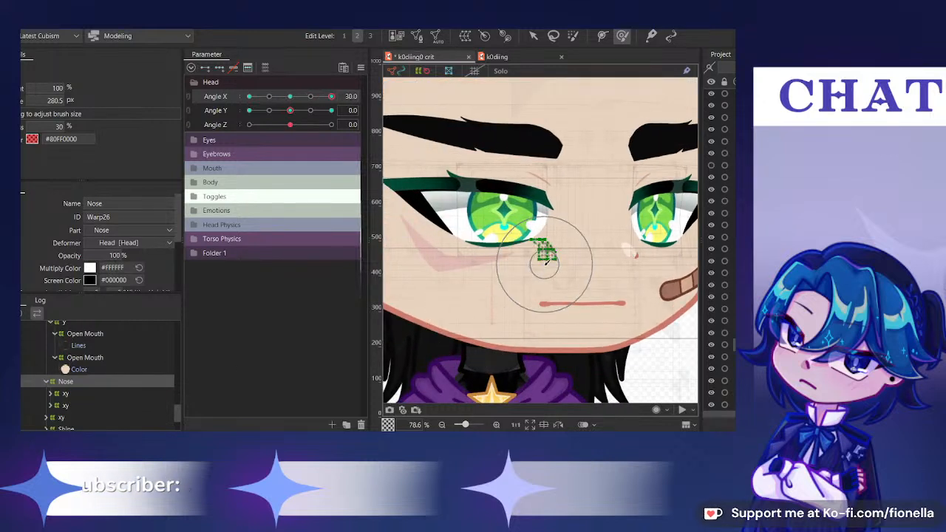
# Inspect the Nose warp and its two xy child warps at Angle X 0 and 30
pyautogui.click(70, 393)
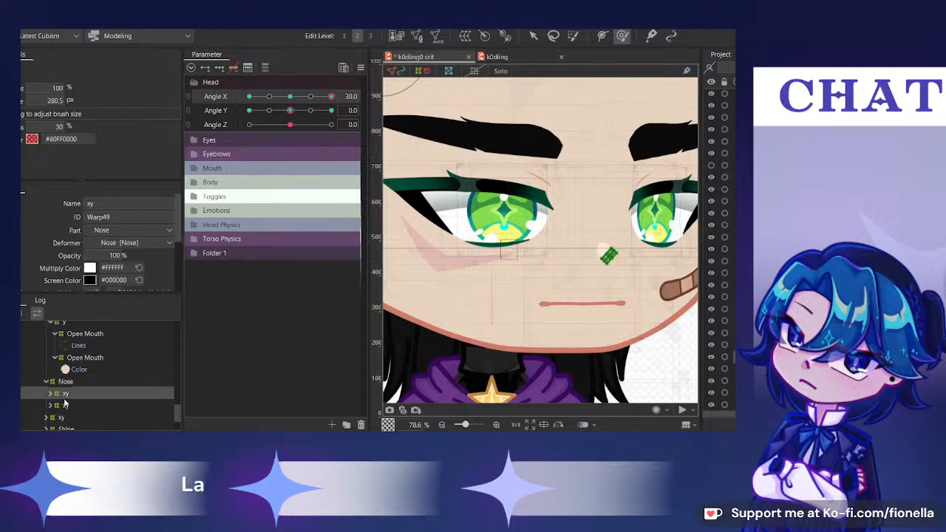
pyautogui.click(65, 406)
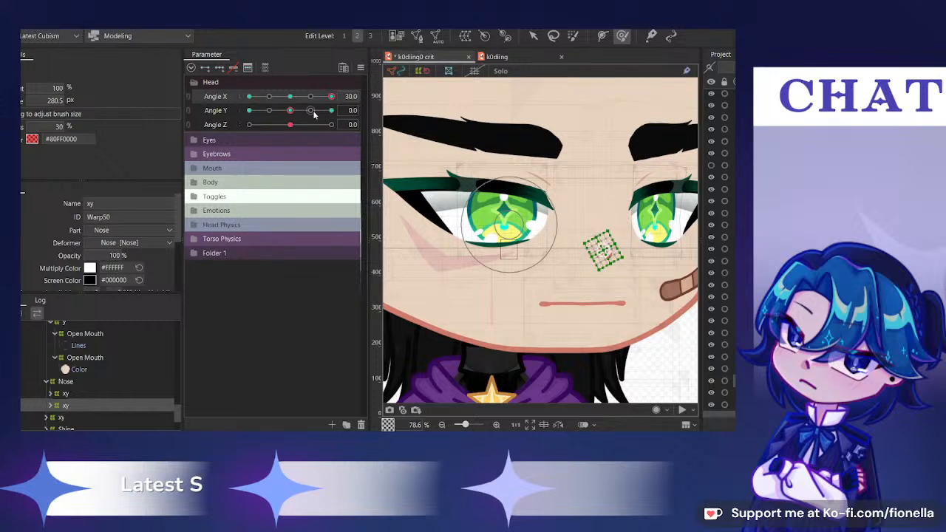
pyautogui.moveTo(297, 105)
pyautogui.mouseDown()
pyautogui.moveTo(304, 98)
pyautogui.moveTo(297, 98)
pyautogui.mouseUp()
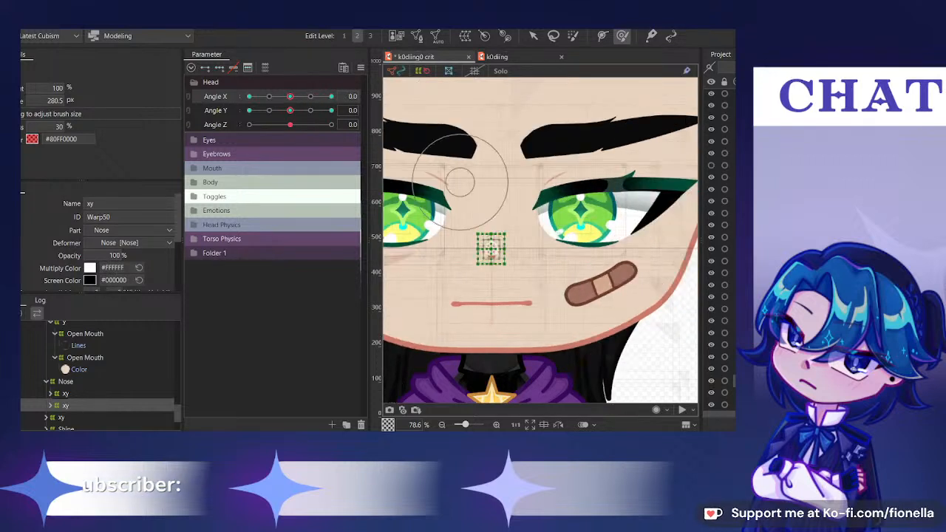
pyautogui.click(65, 382)
pyautogui.moveTo(305, 97); pyautogui.dragTo(548, 32)
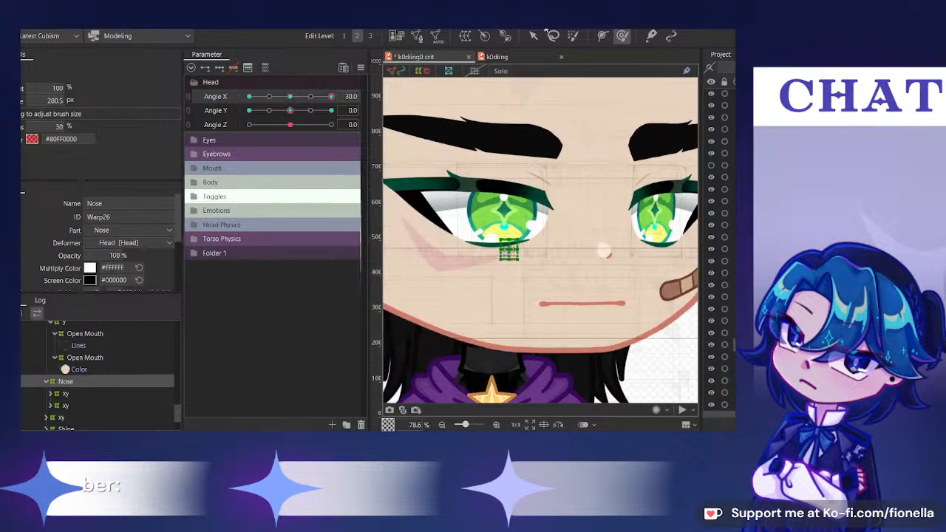
# Sweep Angle X with the selection hidden and nudge the Nose warp slightly toward the nearer eye at Angle X 30
pyautogui.click(534, 35)
pyautogui.hotkey('ctrl', 't')
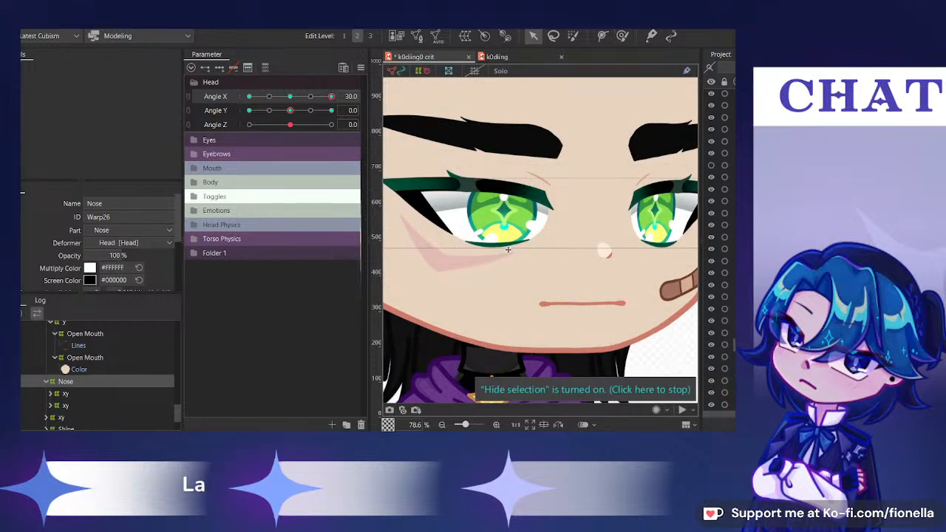
pyautogui.scroll(-2, 522, 251)
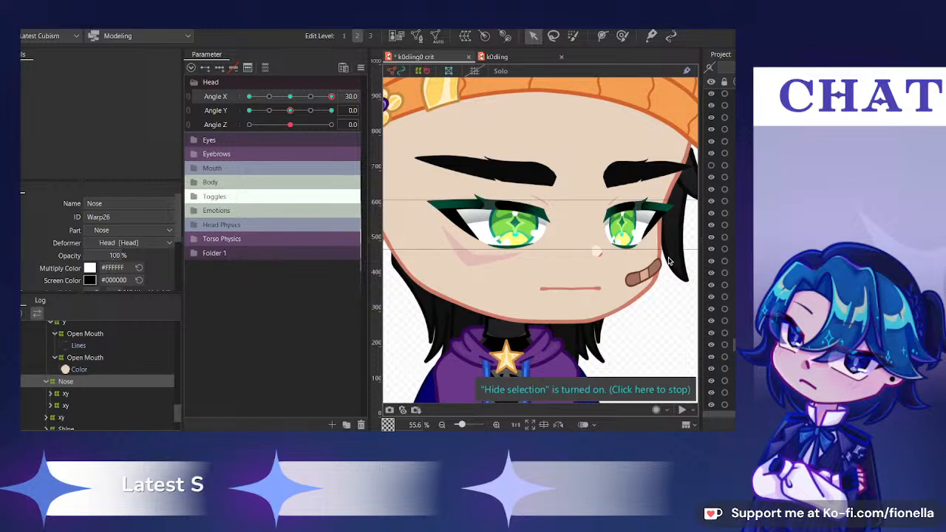
pyautogui.moveTo(647, 238); pyautogui.dragTo(615, 252)
pyautogui.moveTo(290, 101); pyautogui.dragTo(344, 107)
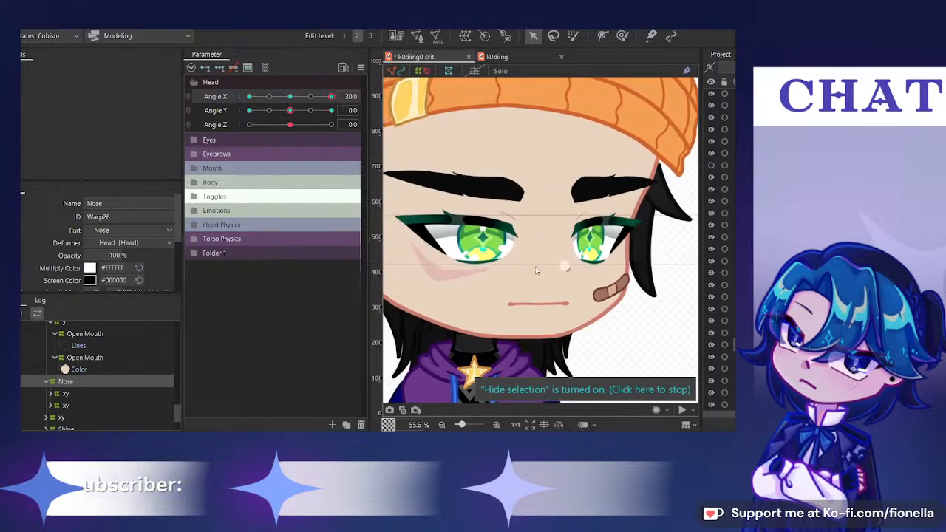
pyautogui.hotkey('ctrl', 't')
pyautogui.moveTo(497, 265); pyautogui.dragTo(494, 265)
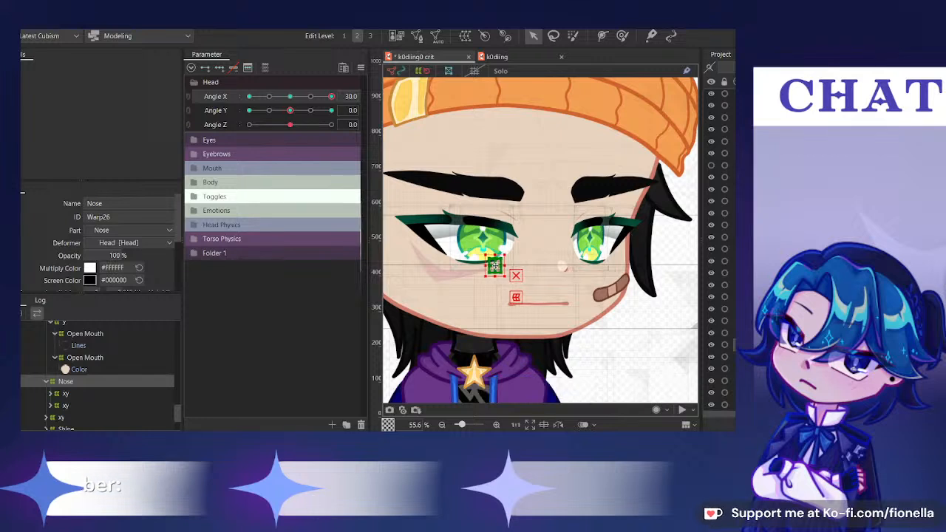
# Fine-tune the Nose warp's sideways position at Angle X 30 and check its motion back to Angle X 0
pyautogui.hotkey('ctrl', 't')
pyautogui.moveTo(299, 102); pyautogui.dragTo(339, 113)
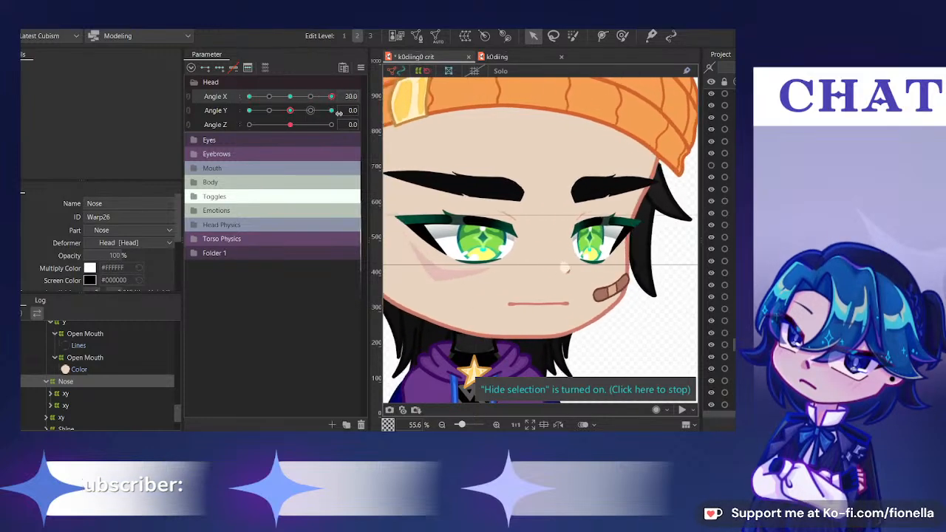
pyautogui.hotkey('ctrl', 'h')
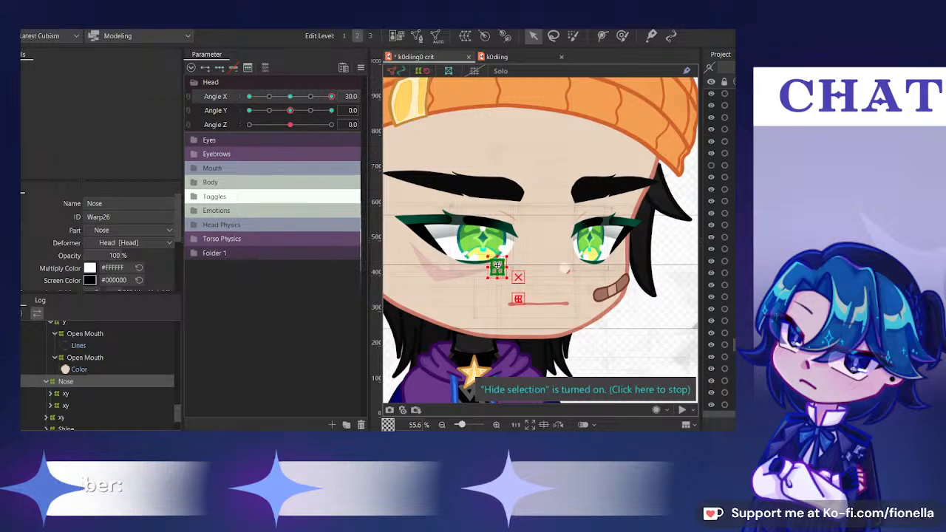
pyautogui.moveTo(497, 265); pyautogui.dragTo(496, 265)
pyautogui.moveTo(295, 98); pyautogui.dragTo(354, 108)
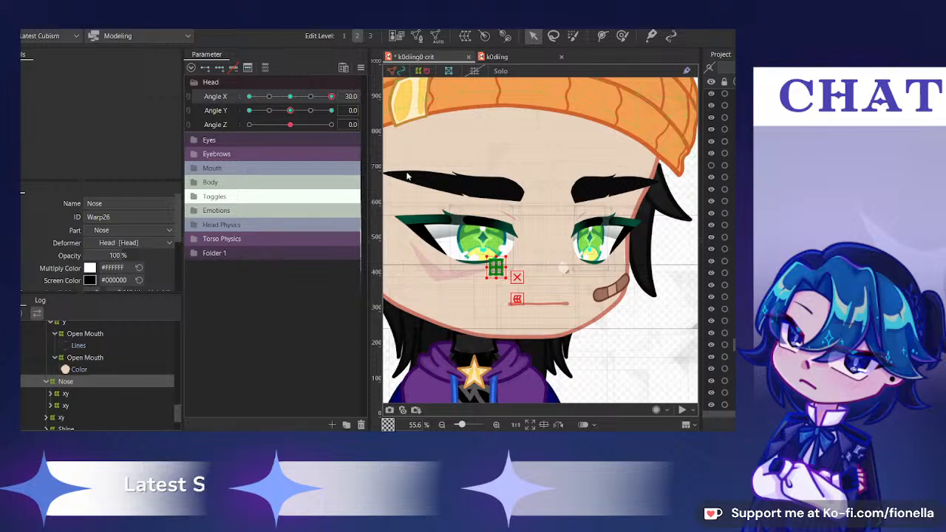
pyautogui.moveTo(295, 101)
pyautogui.mouseDown()
pyautogui.moveTo(215, 108)
pyautogui.moveTo(288, 100)
pyautogui.mouseUp()
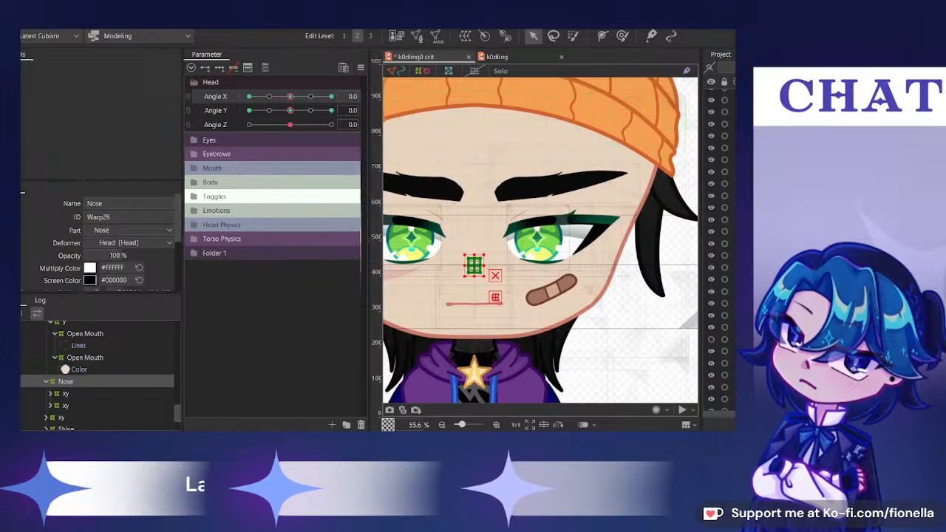
# Select the right eye's xy1 warp, hide the selection and adjust it at Angle X 30 with the 891.4 px deform brush
pyautogui.click(540, 231)
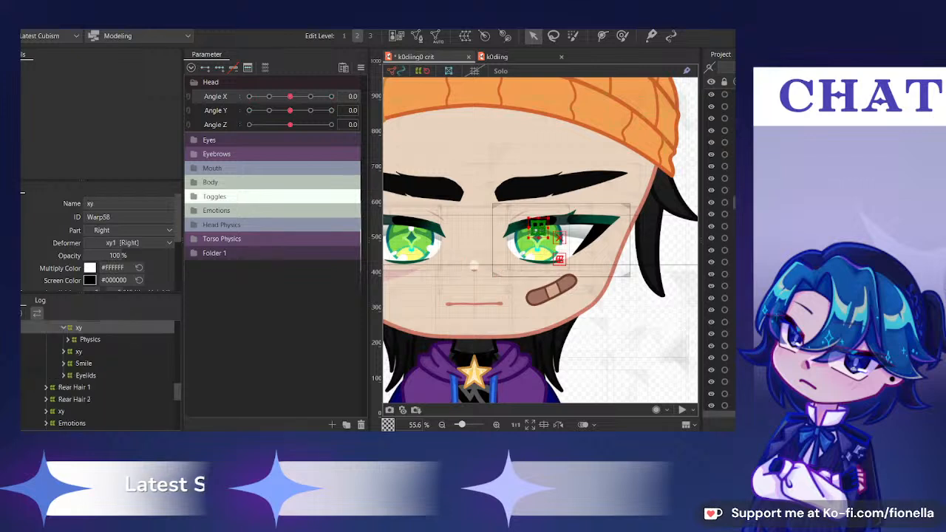
pyautogui.click(562, 241)
pyautogui.hotkey('ctrl', 'h')
pyautogui.scroll(-2, 414, 186)
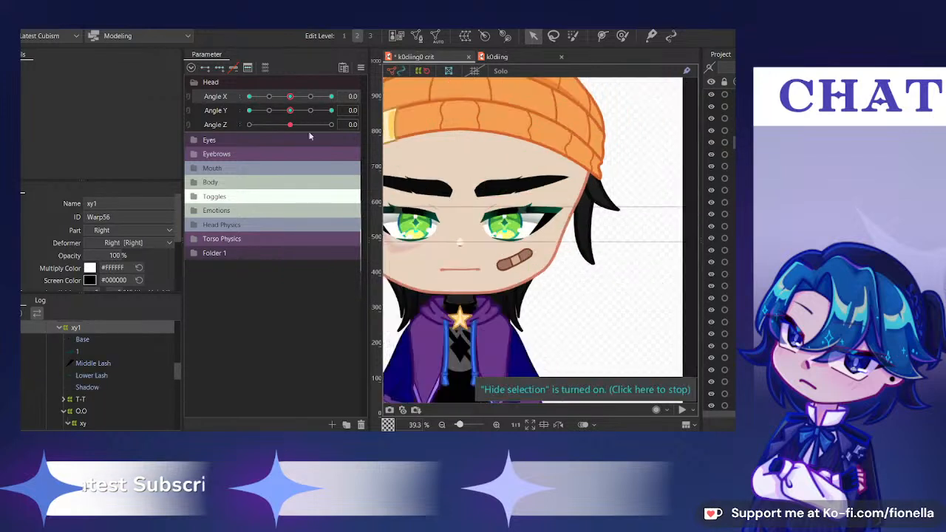
pyautogui.moveTo(298, 96)
pyautogui.mouseDown()
pyautogui.moveTo(333, 97)
pyautogui.moveTo(323, 110)
pyautogui.moveTo(331, 97)
pyautogui.mouseUp()
pyautogui.click(623, 36)
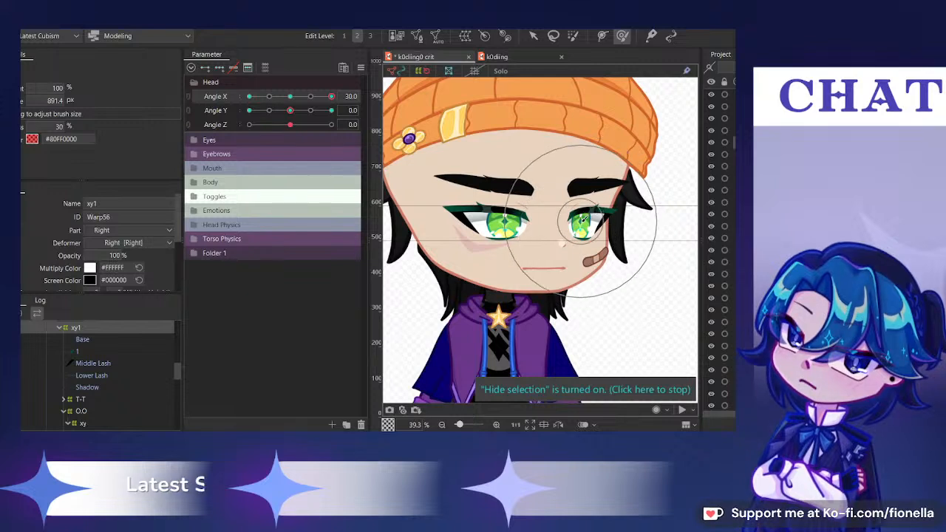
pyautogui.moveTo(331, 97)
pyautogui.mouseDown()
pyautogui.moveTo(292, 98)
pyautogui.moveTo(318, 99)
pyautogui.moveTo(309, 112)
pyautogui.moveTo(349, 114)
pyautogui.mouseUp()
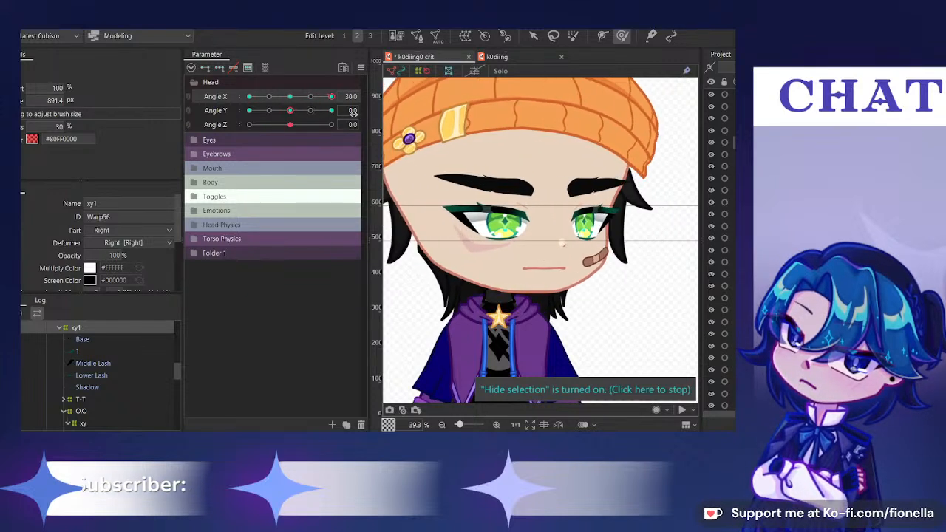
# Examine how the right eye follows the head turn by sweeping Angle X between 0 and 30 at close and full views
pyautogui.scroll(2, 602, 161)
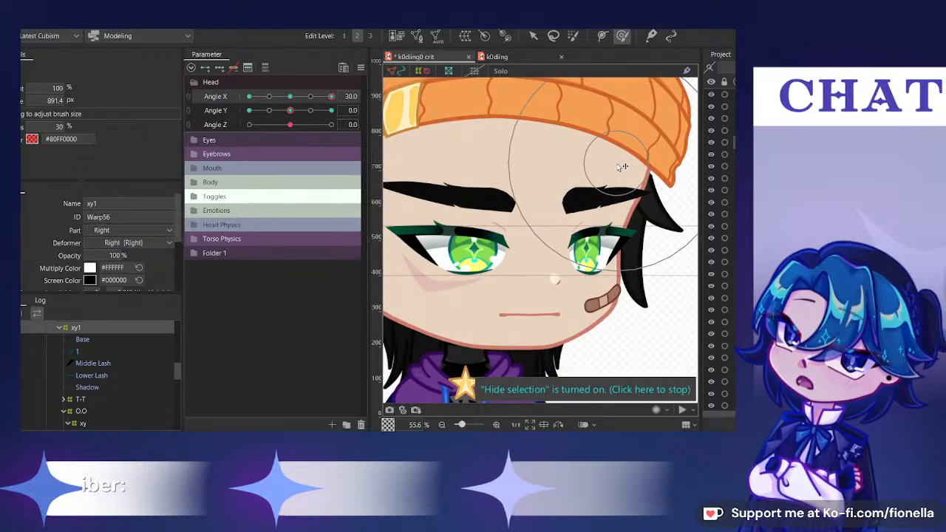
pyautogui.scroll(-2, 622, 167)
pyautogui.moveTo(331, 97)
pyautogui.mouseDown()
pyautogui.moveTo(310, 110)
pyautogui.moveTo(348, 111)
pyautogui.mouseUp()
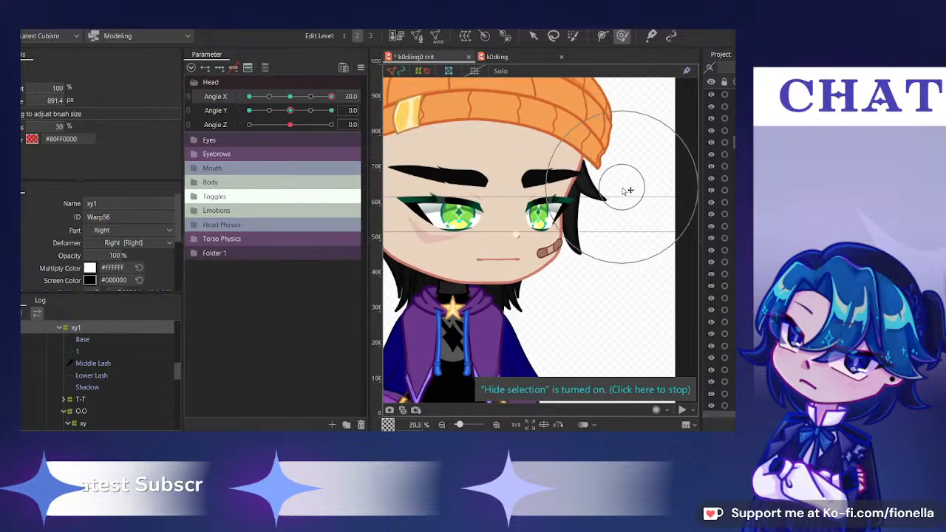
pyautogui.moveTo(331, 97)
pyautogui.mouseDown()
pyautogui.moveTo(301, 103)
pyautogui.moveTo(340, 109)
pyautogui.mouseUp()
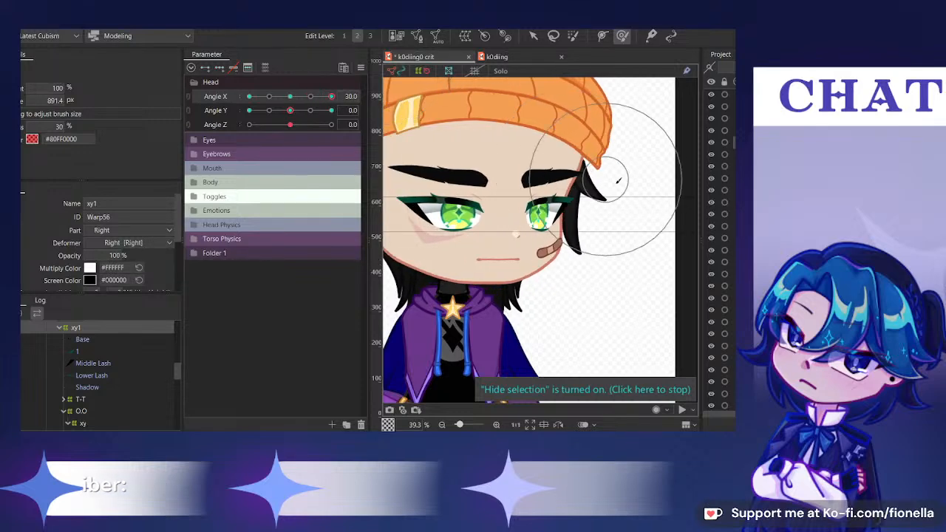
pyautogui.scroll(4, 607, 181)
pyautogui.scroll(-4, 603, 192)
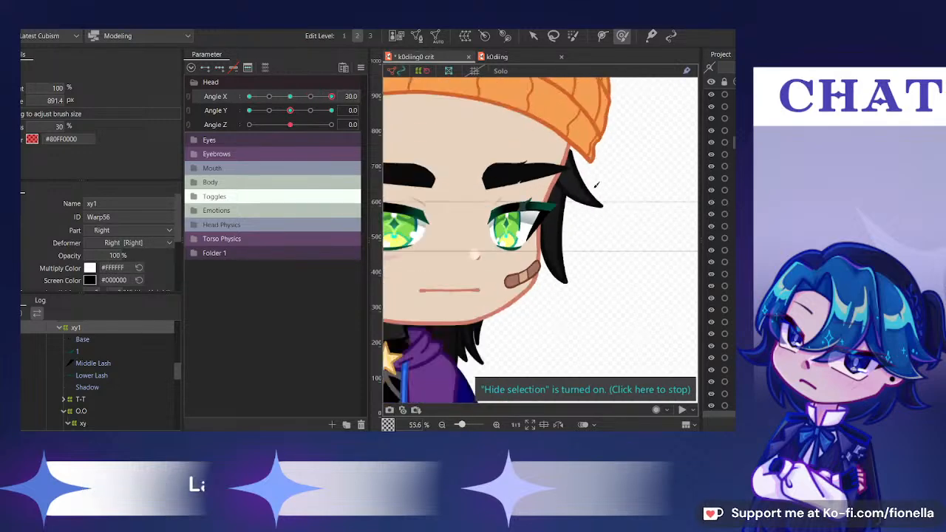
pyautogui.click(303, 98)
pyautogui.moveTo(303, 99); pyautogui.dragTo(337, 109)
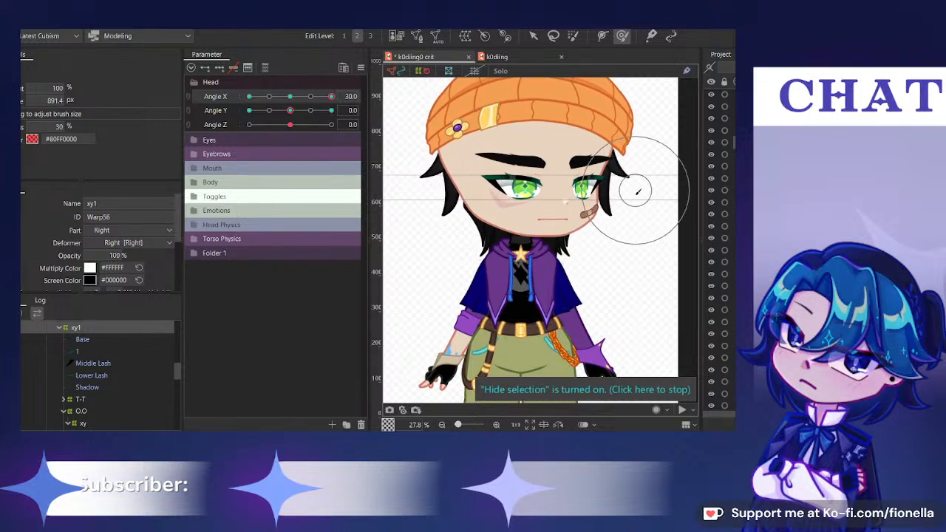
# Reshape the right eye's xy1 warp at Angle X 30 with the deform brush at 205.2 px and 502.3 px
pyautogui.scroll(3, 612, 234)
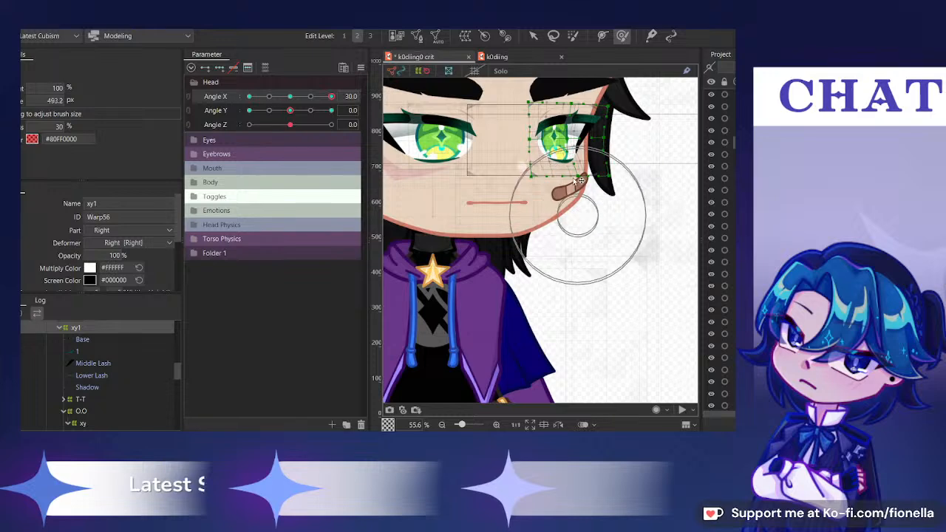
pyautogui.scroll(1, 565, 148)
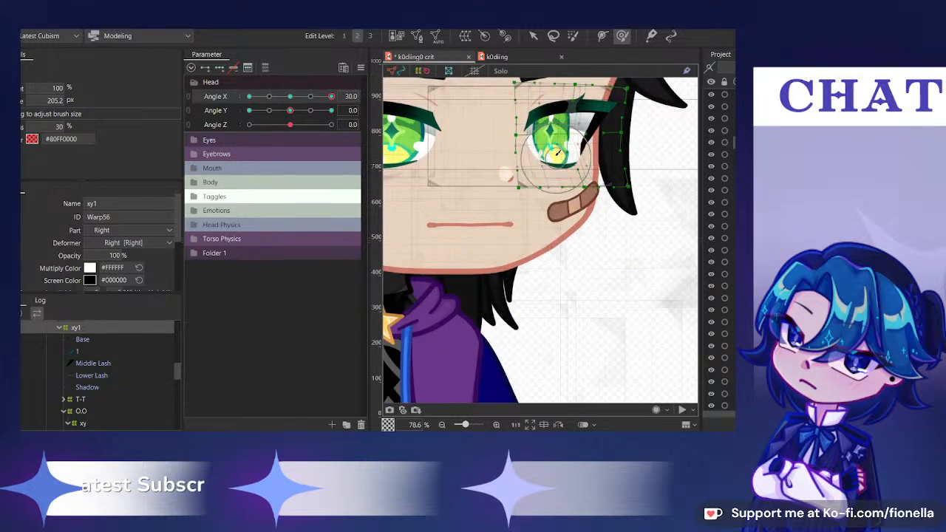
pyautogui.scroll(1, 557, 153)
pyautogui.scroll(-1, 585, 129)
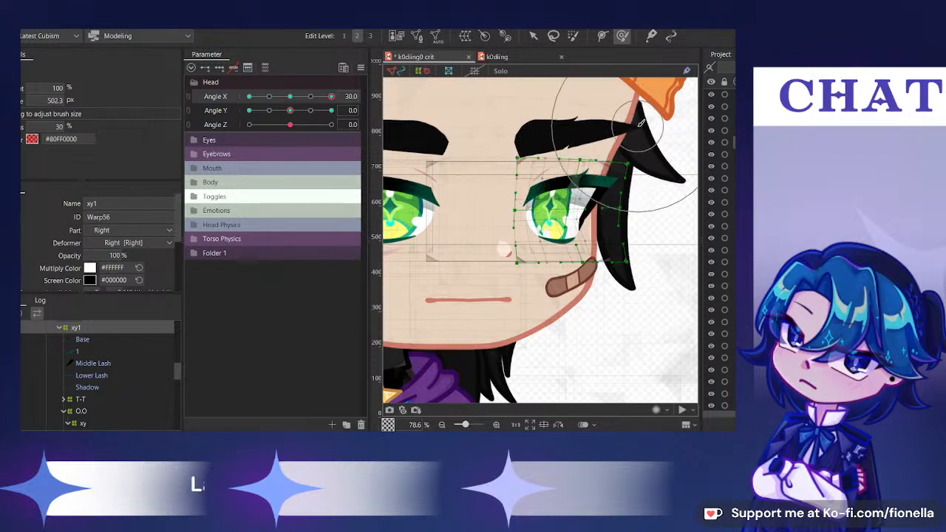
pyautogui.moveTo(290, 97); pyautogui.dragTo(338, 110)
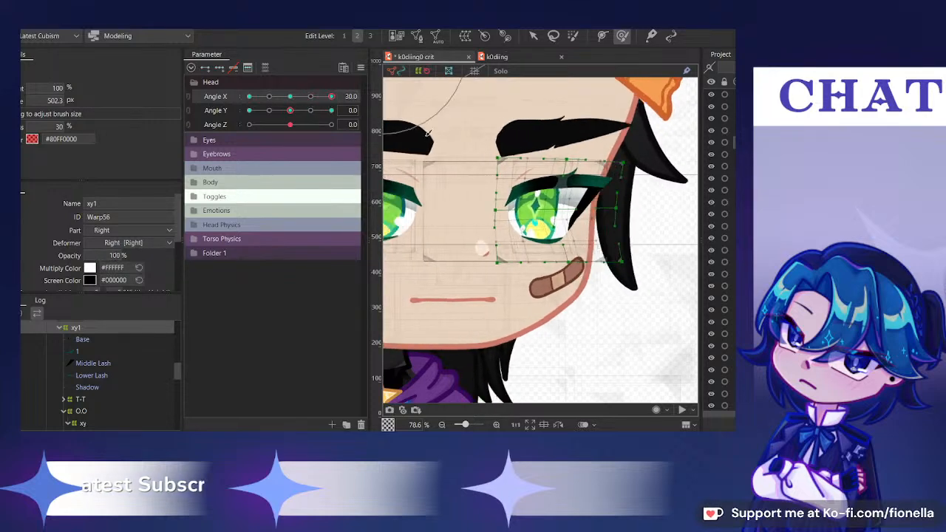
# Refine the lower part of the right eye's xy1 warp at Angle X 30 with the 502.3 px brush and check the turn
pyautogui.moveTo(538, 301); pyautogui.dragTo(533, 300)
pyautogui.scroll(-5, 533, 299)
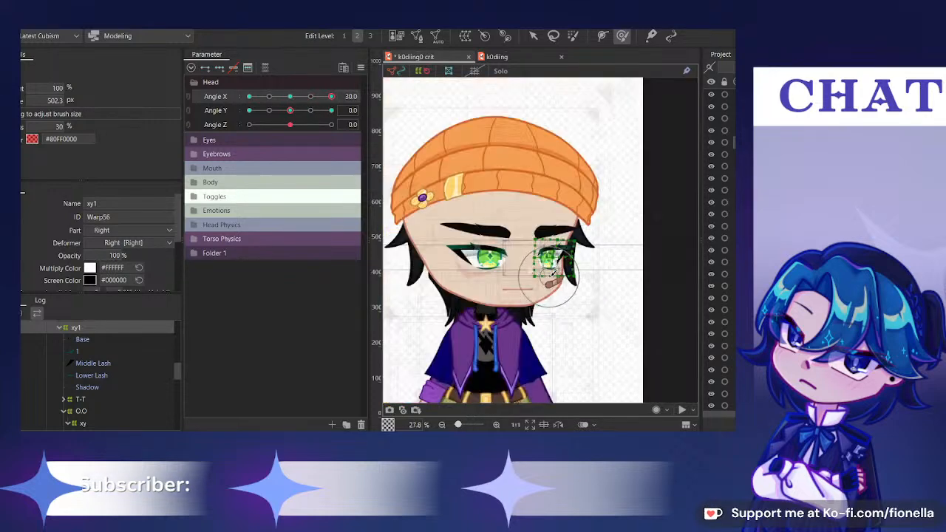
pyautogui.scroll(6, 577, 281)
pyautogui.moveTo(602, 262); pyautogui.dragTo(605, 261)
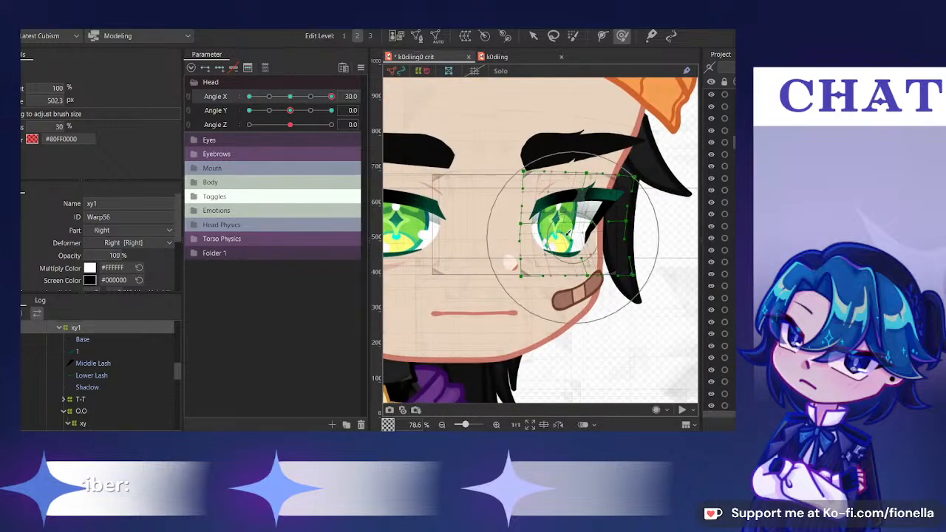
pyautogui.moveTo(561, 298); pyautogui.dragTo(561, 296)
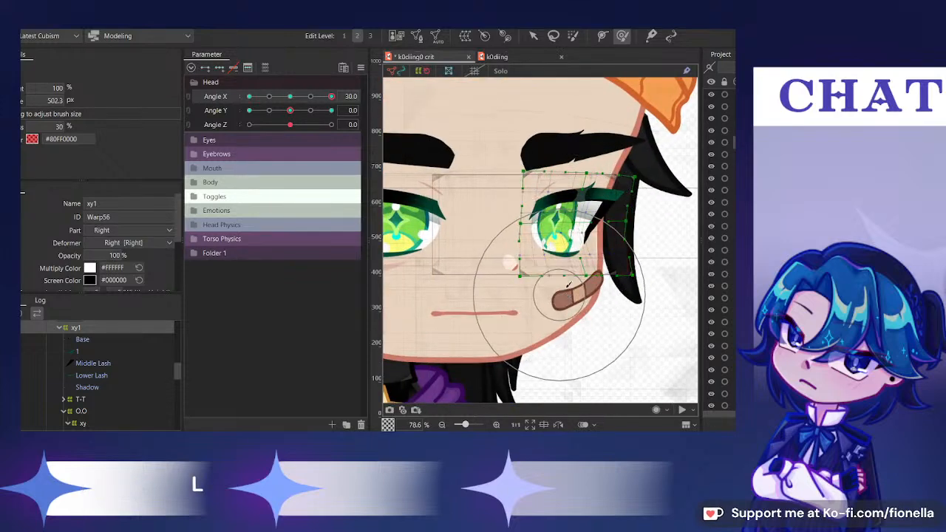
pyautogui.scroll(-3, 547, 289)
pyautogui.moveTo(289, 99); pyautogui.dragTo(345, 107)
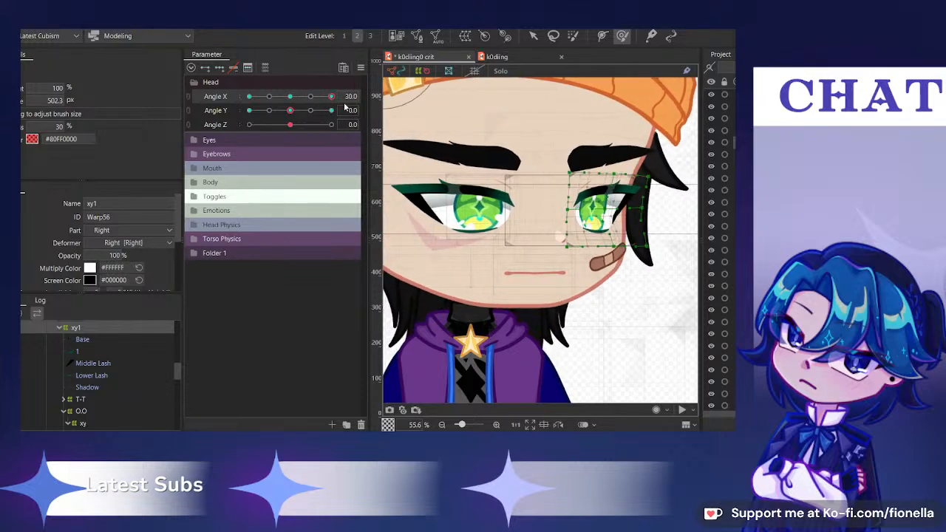
# Return Angle X to 0 and select the left eye's xy1 warp, Warp110
pyautogui.click(290, 97)
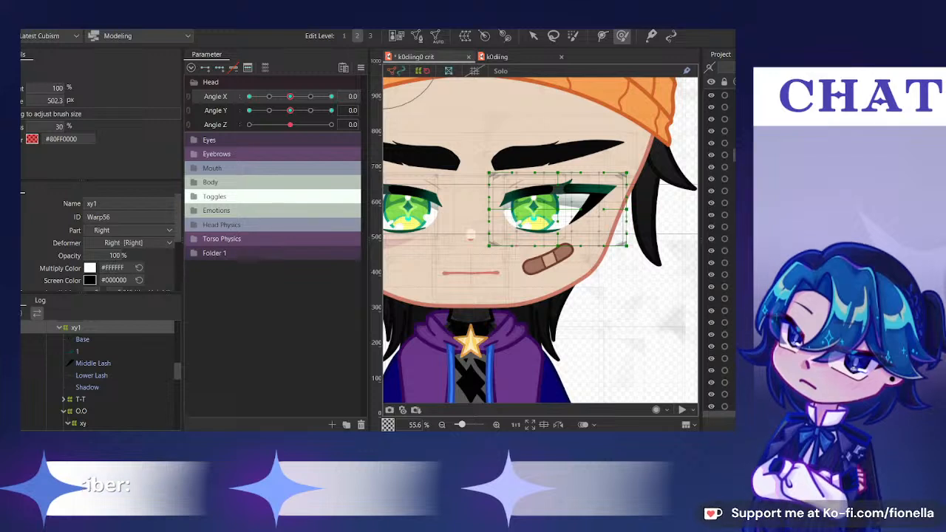
pyautogui.moveTo(734, 155); pyautogui.dragTo(734, 198)
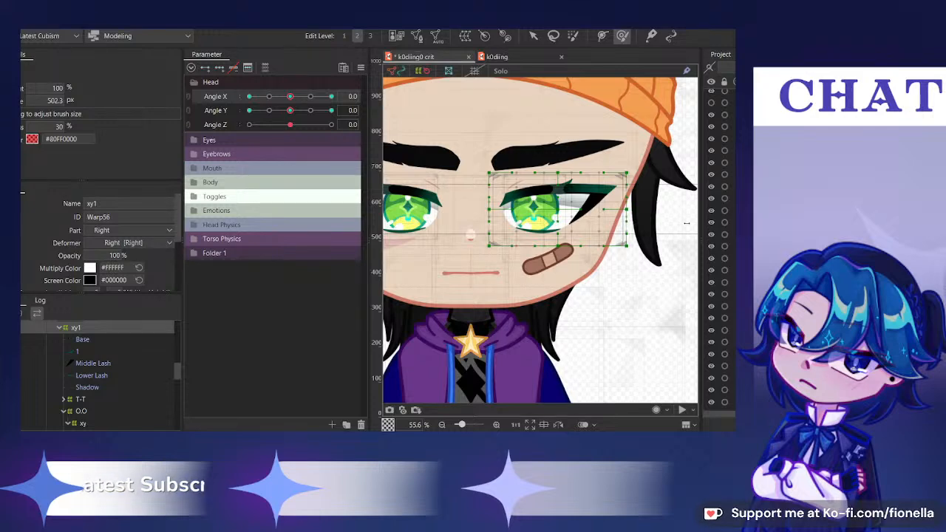
pyautogui.moveTo(686, 222); pyautogui.dragTo(672, 222)
pyautogui.click(727, 258)
pyautogui.scroll(-2, 496, 139)
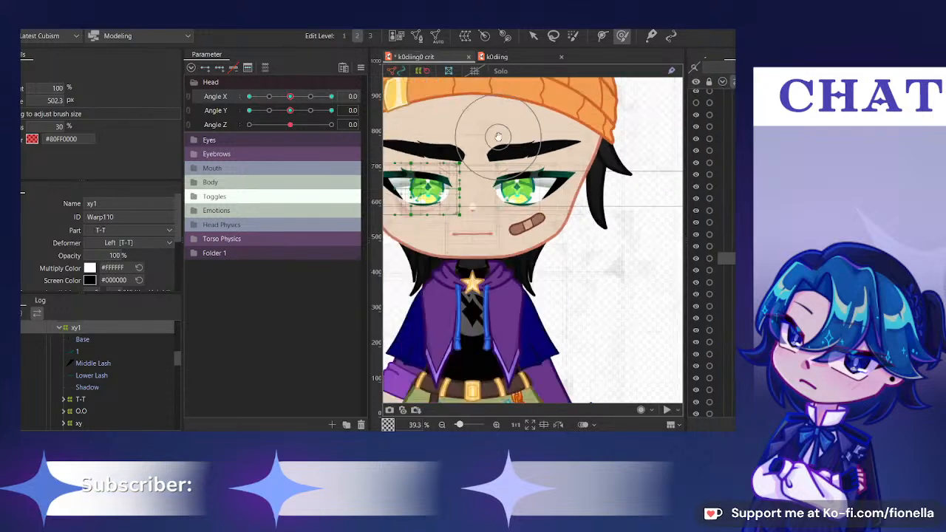
# At Angle X 30, widen the left eye's xy1 warp (Warp110) toward the nose and reshape it with the deform brush
pyautogui.moveTo(498, 139); pyautogui.dragTo(541, 139)
pyautogui.moveTo(316, 96); pyautogui.dragTo(372, 114)
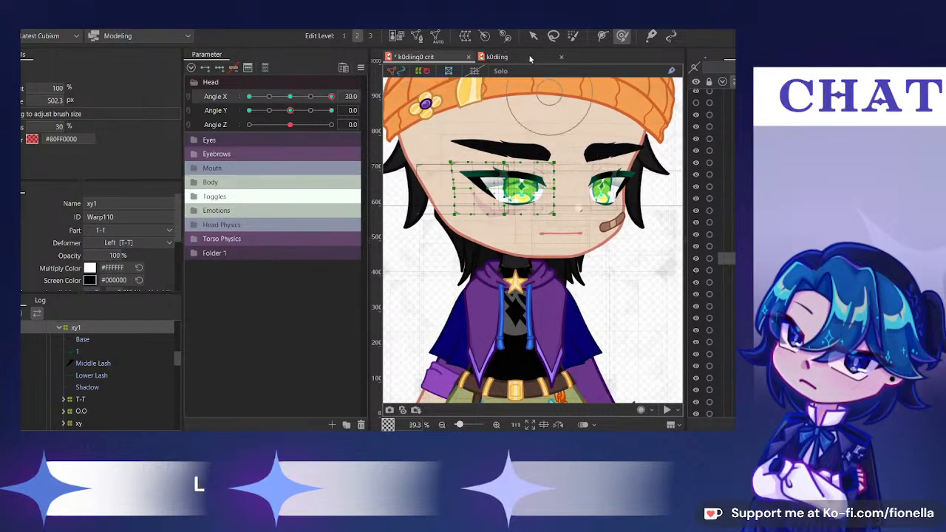
pyautogui.press('v')
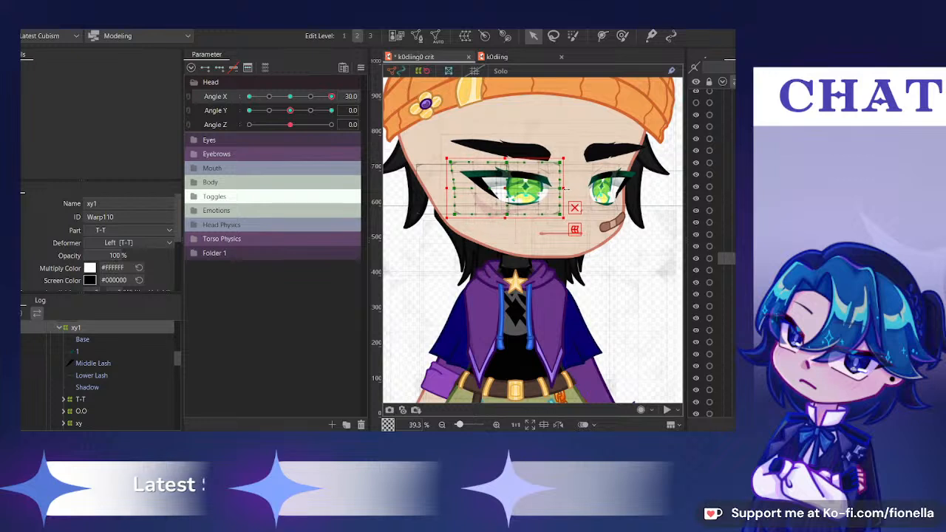
pyautogui.click(621, 35)
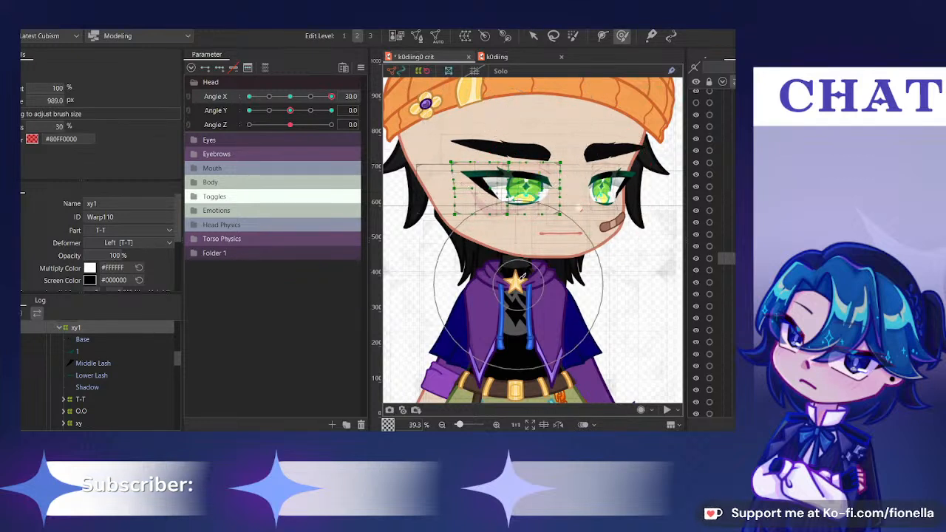
pyautogui.moveTo(553, 267); pyautogui.dragTo(527, 179)
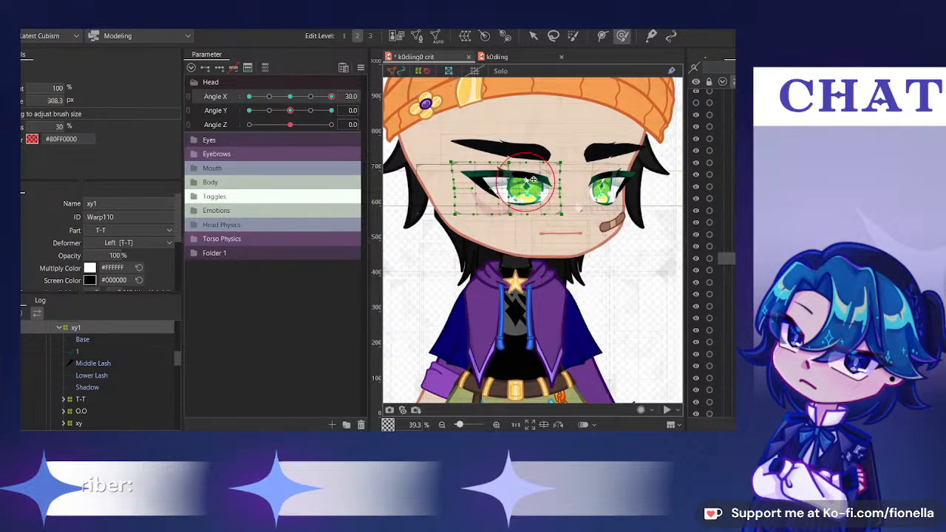
pyautogui.scroll(3, 531, 190)
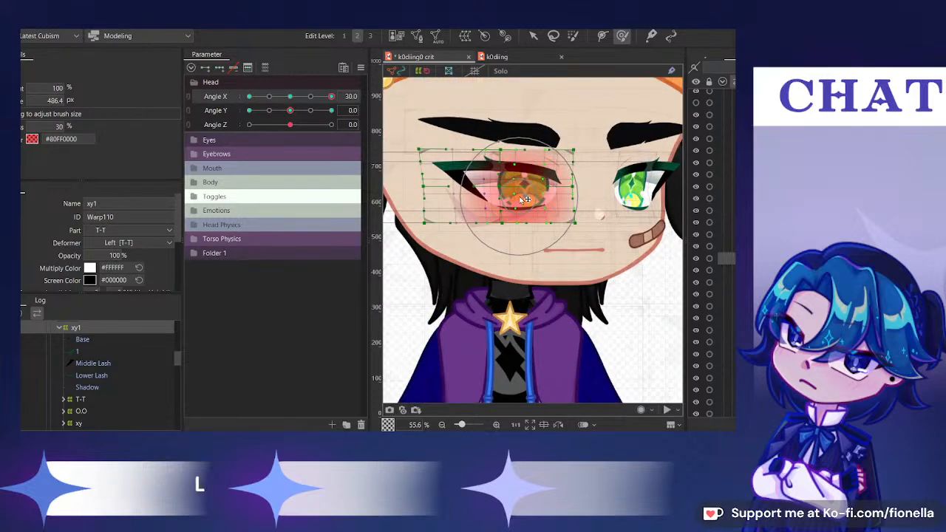
# Refine the upper part of the left eye's xy1 warp at Angle X 30 with the 758.4 px brush and check the turn
pyautogui.moveTo(291, 96); pyautogui.dragTo(350, 108)
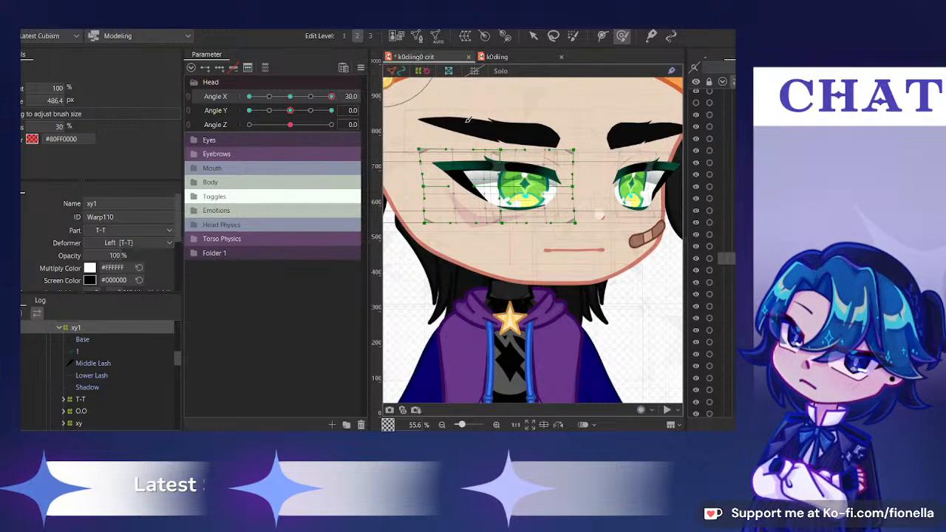
pyautogui.scroll(1, 467, 120)
pyautogui.moveTo(545, 204); pyautogui.dragTo(573, 196)
pyautogui.scroll(-1, 558, 177)
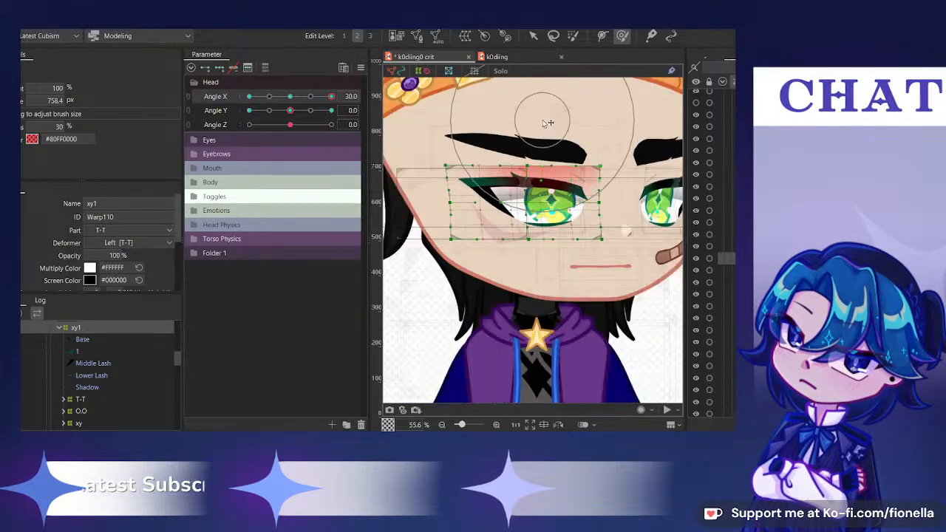
pyautogui.moveTo(501, 116); pyautogui.dragTo(502, 120)
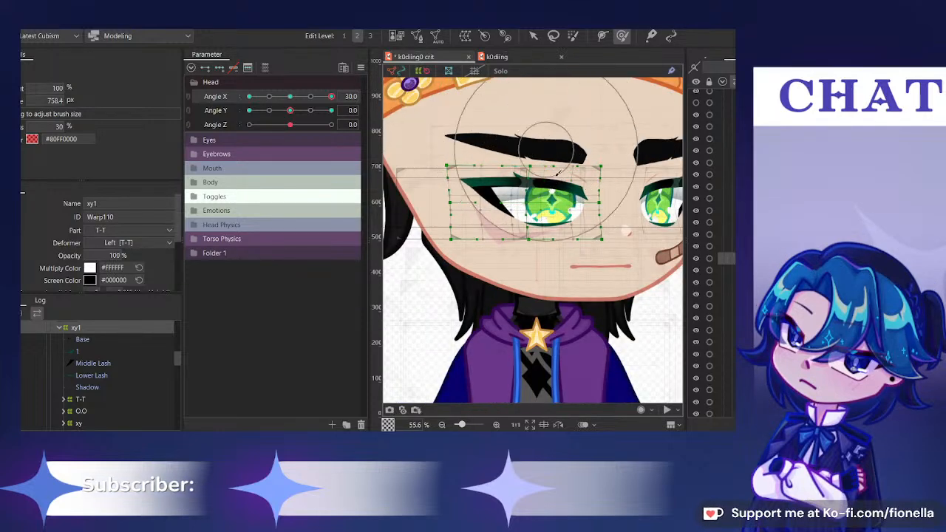
pyautogui.hscroll(2, 558, 171)
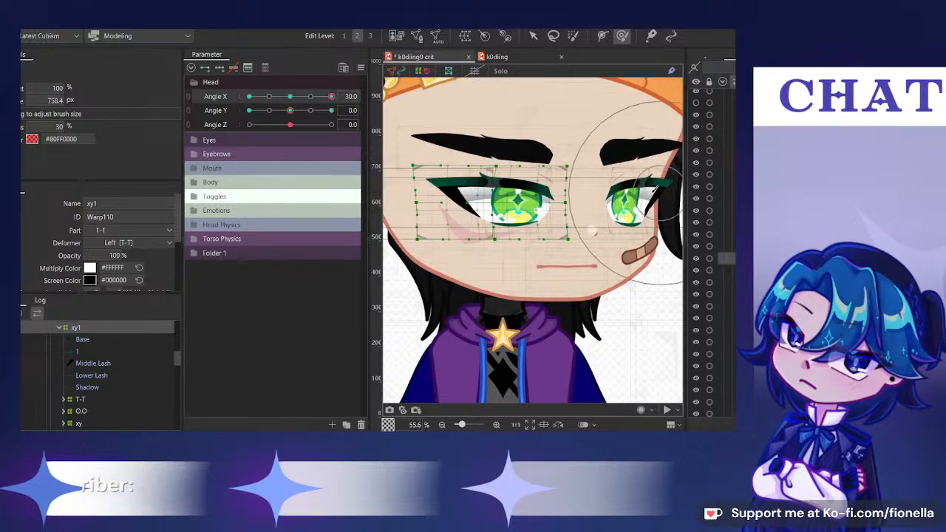
pyautogui.click(301, 96)
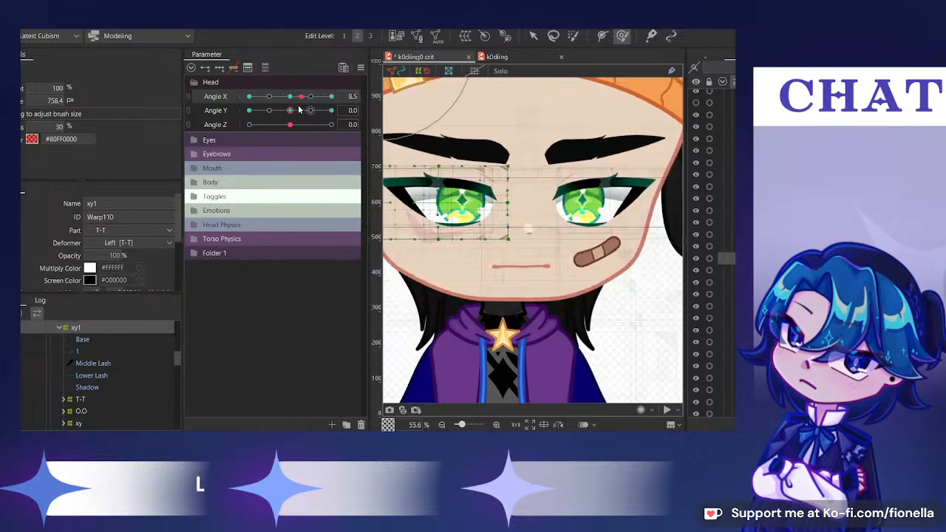
pyautogui.moveTo(298, 107); pyautogui.dragTo(334, 126)
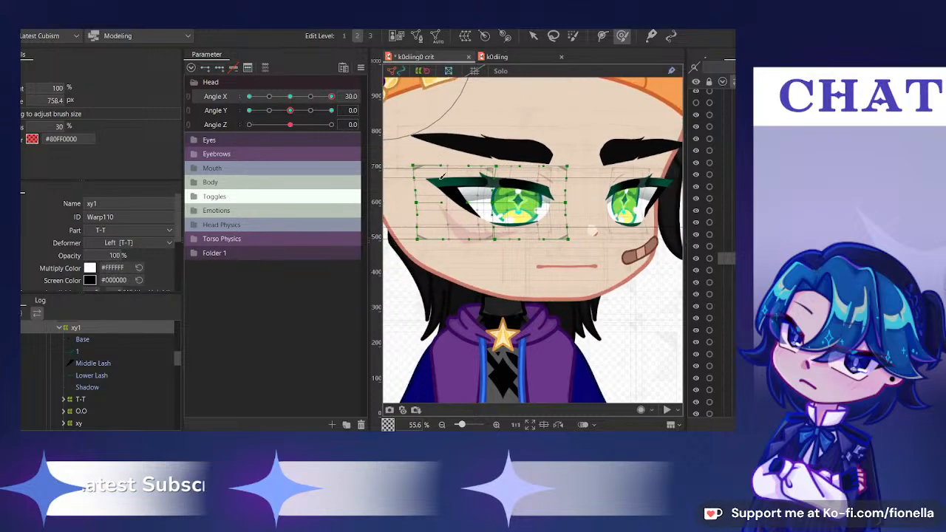
pyautogui.scroll(-3, 442, 176)
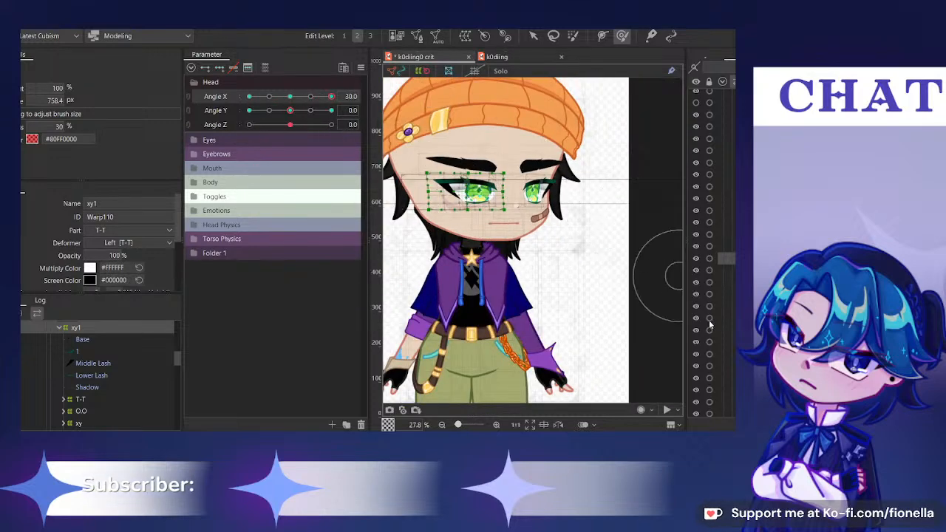
# Select the right eye's xy1 warp (Warp56), hide the selection display, and examine the head turn up to Angle X 30
pyautogui.click(532, 191)
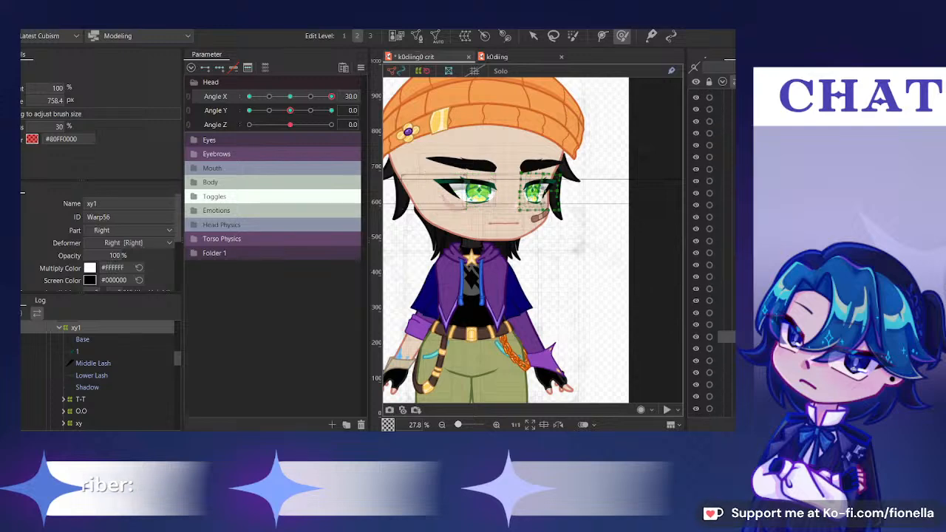
pyautogui.scroll(3, 547, 189)
pyautogui.moveTo(534, 197); pyautogui.dragTo(618, 198)
pyautogui.hotkey('ctrl', 'h')
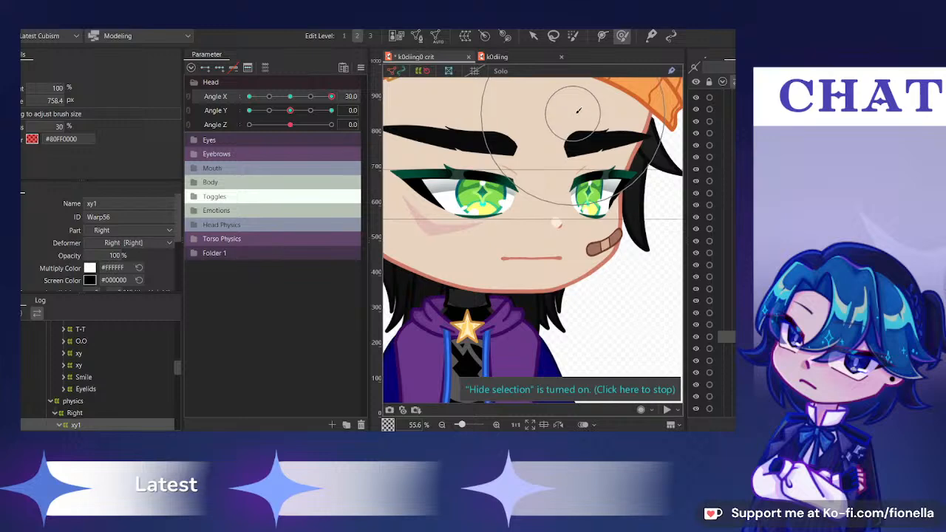
pyautogui.scroll(-3, 588, 166)
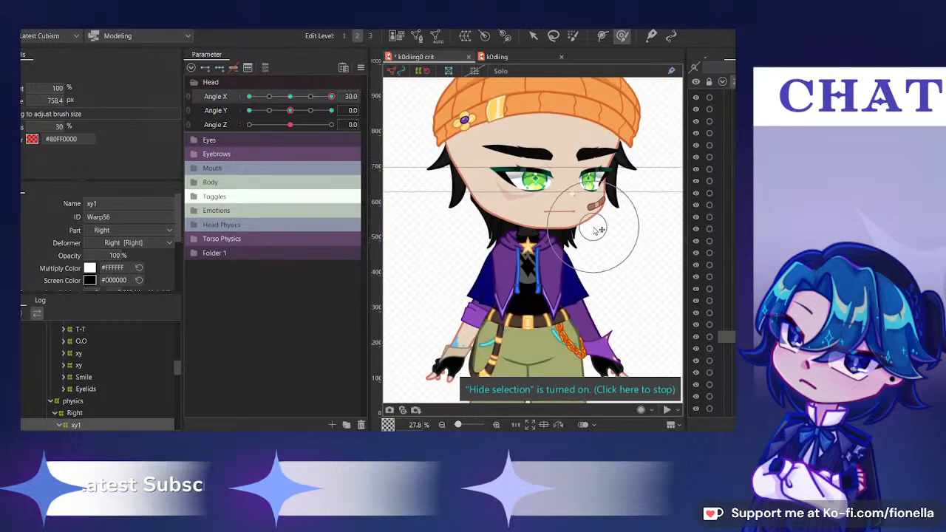
pyautogui.moveTo(286, 99); pyautogui.dragTo(322, 107)
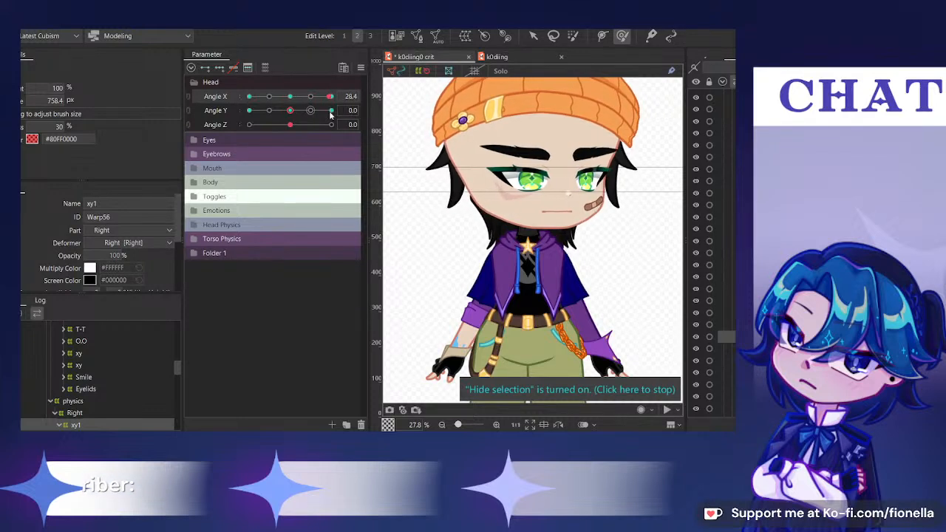
pyautogui.scroll(4, 728, 244)
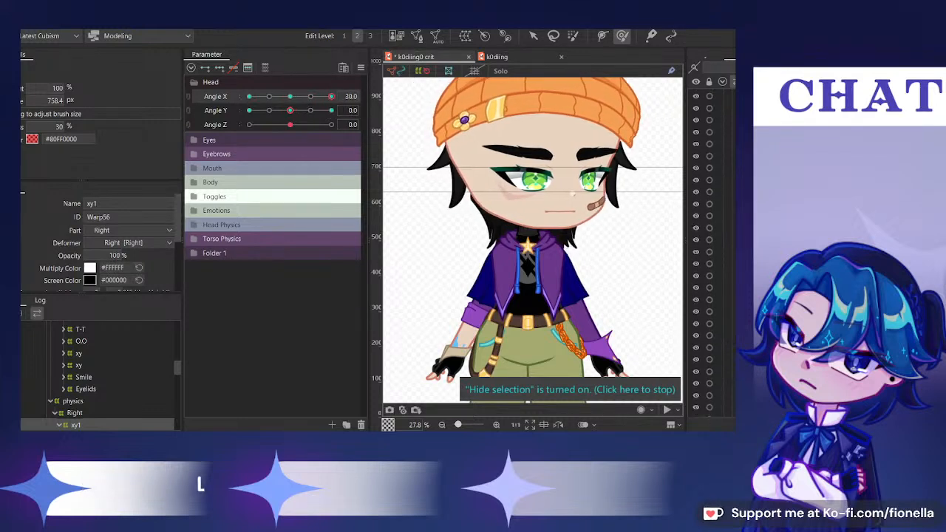
# Select the left eye's xy1 warp (Warp110) and stretch its inner edge slightly toward the nose at Angle X 30
pyautogui.click(728, 128)
pyautogui.click(533, 37)
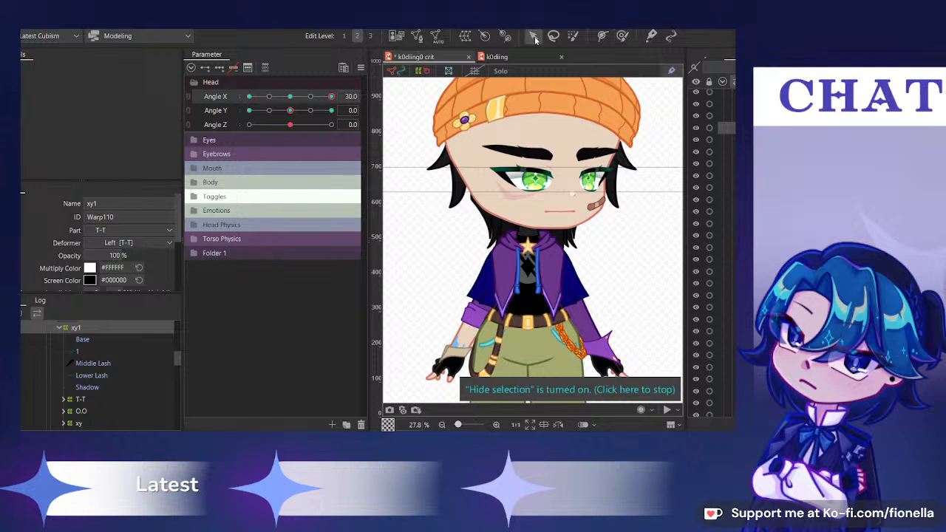
pyautogui.moveTo(564, 178); pyautogui.dragTo(566, 179)
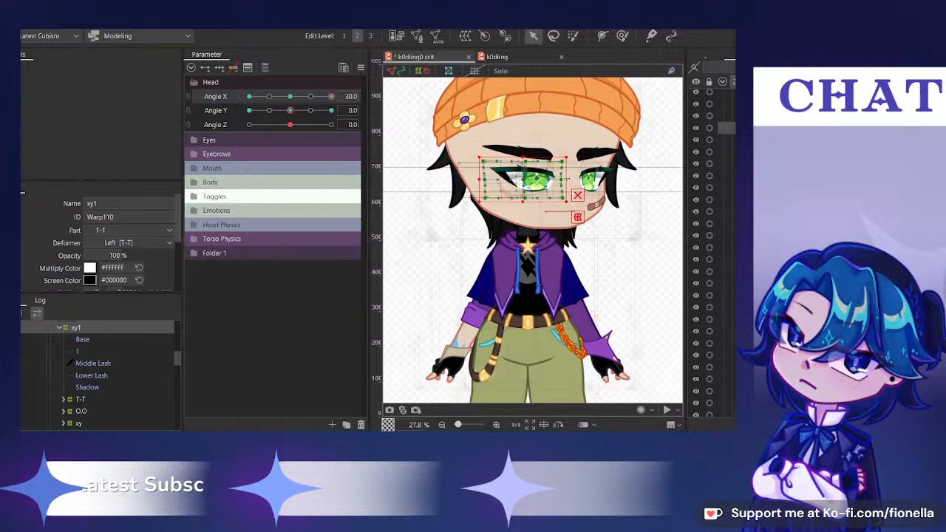
pyautogui.hotkey('ctrl', 't')
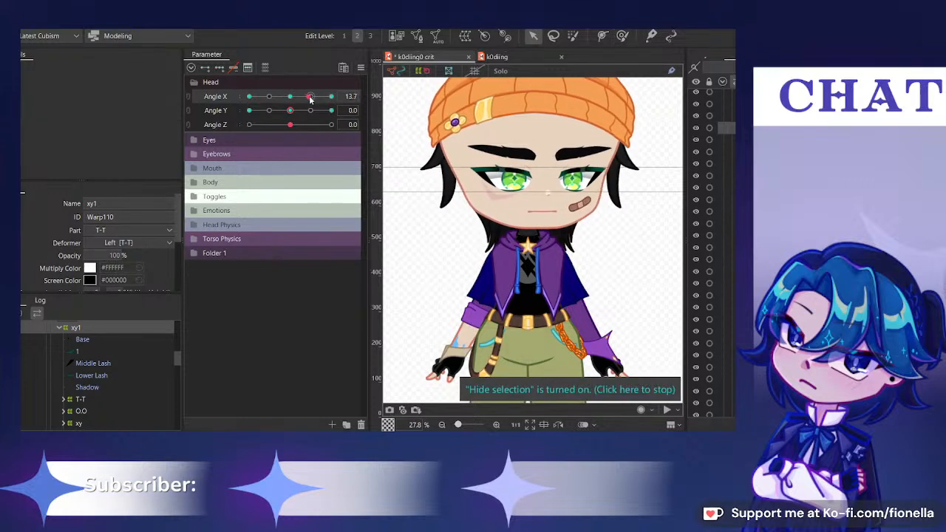
# Sweep Angle X between 0 and 30 to examine how both eyes follow the head turn, ending at 0
pyautogui.moveTo(309, 97)
pyautogui.mouseDown()
pyautogui.moveTo(322, 97)
pyautogui.moveTo(319, 111)
pyautogui.moveTo(300, 114)
pyautogui.moveTo(323, 117)
pyautogui.moveTo(298, 118)
pyautogui.moveTo(337, 112)
pyautogui.moveTo(294, 99)
pyautogui.moveTo(319, 99)
pyautogui.moveTo(309, 99)
pyautogui.mouseUp()
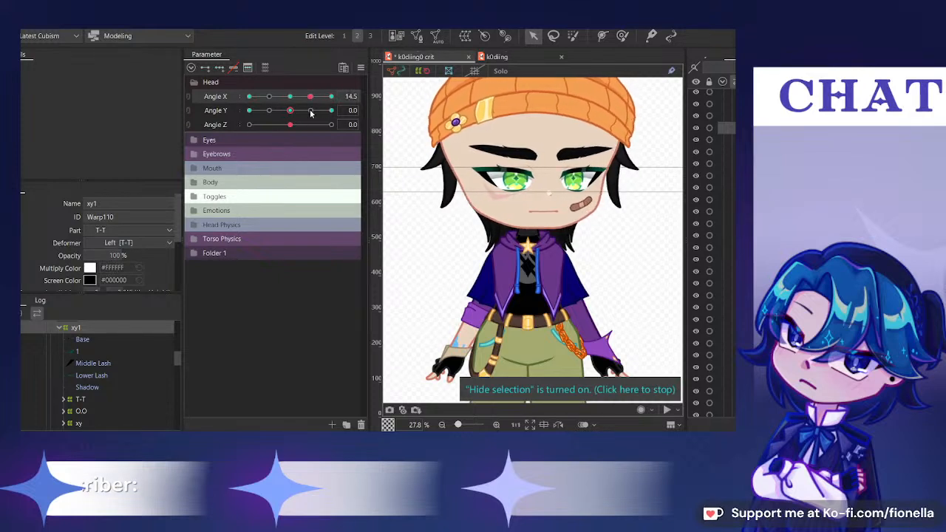
pyautogui.moveTo(309, 115); pyautogui.dragTo(649, 147)
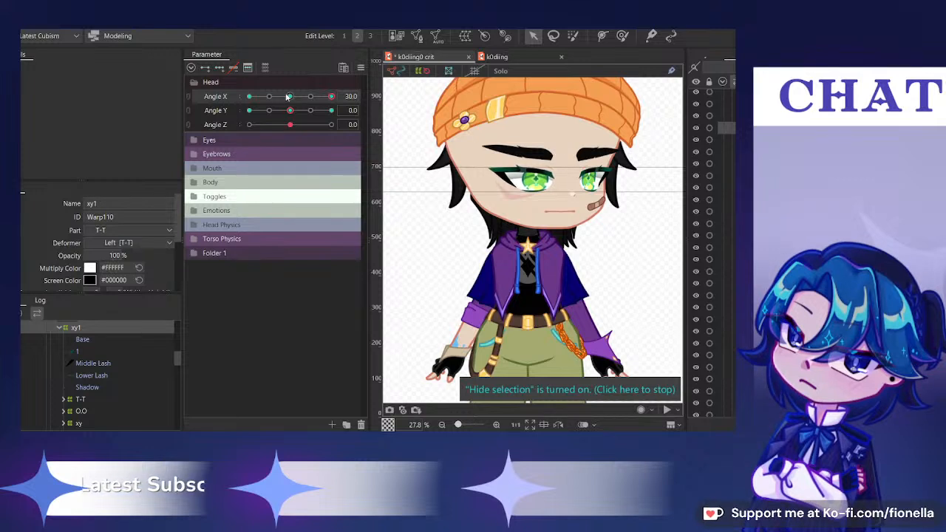
pyautogui.moveTo(289, 97); pyautogui.dragTo(373, 107)
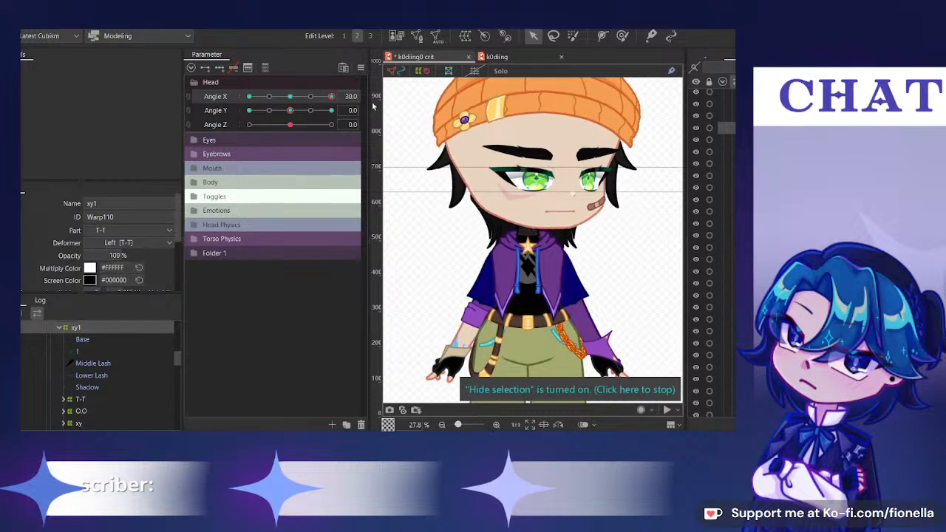
pyautogui.click(292, 97)
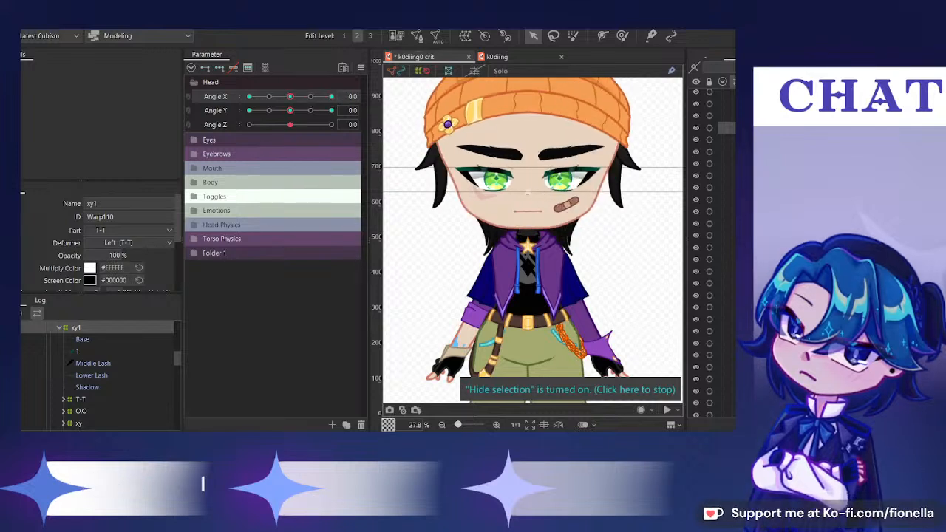
# Select the left iris's phys 3 warp (Warp123) and examine the irises while sweeping Angle X between 0 and 30
pyautogui.click(726, 379)
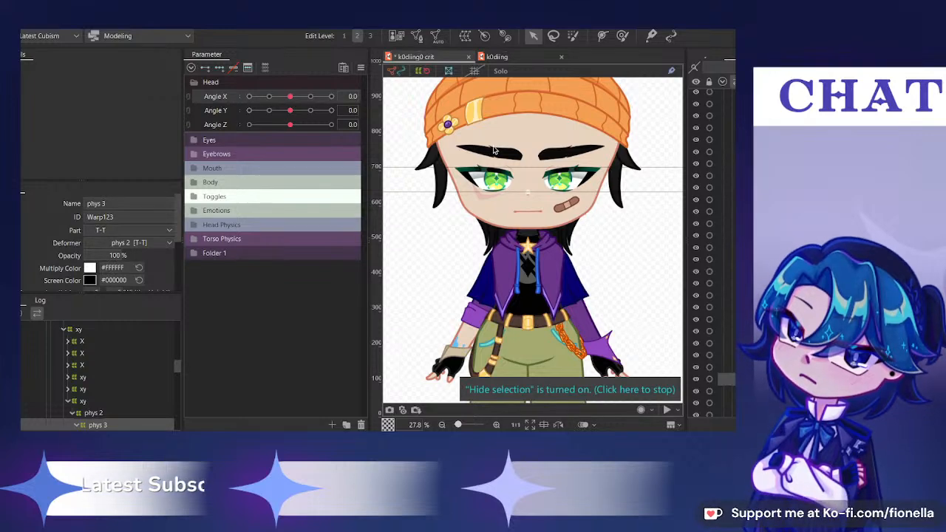
pyautogui.scroll(3, 546, 164)
pyautogui.moveTo(546, 164); pyautogui.dragTo(546, 184)
pyautogui.moveTo(294, 97); pyautogui.dragTo(643, 238)
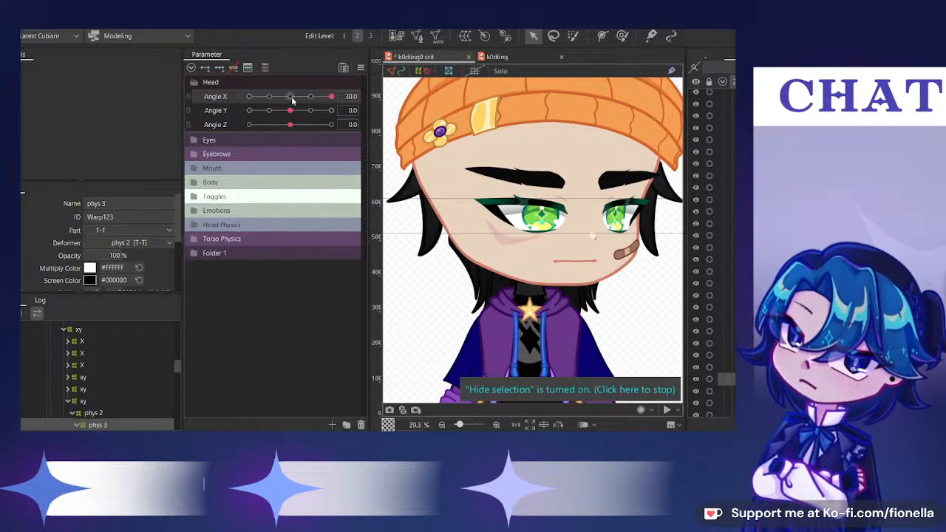
pyautogui.moveTo(293, 97)
pyautogui.mouseDown()
pyautogui.moveTo(339, 100)
pyautogui.moveTo(294, 101)
pyautogui.mouseUp()
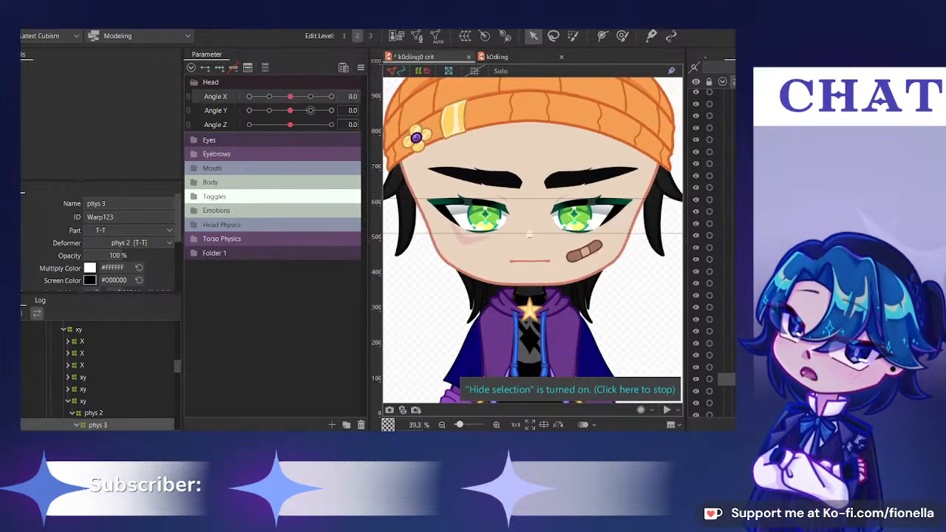
# Inspect the left iris's deformer chain, from the Iris mesh up through phys 2 to its xy warp (Warp121)
pyautogui.press('Down')
pyautogui.press('Down')
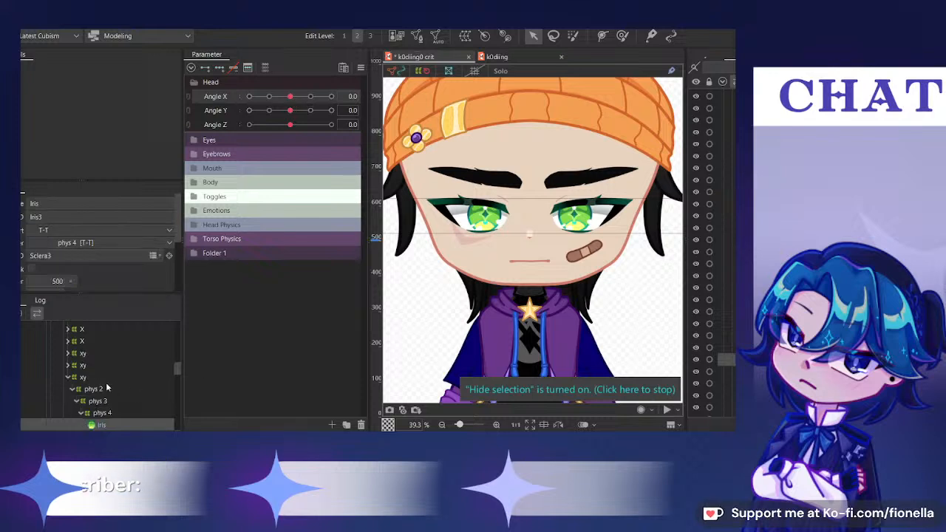
pyautogui.click(80, 391)
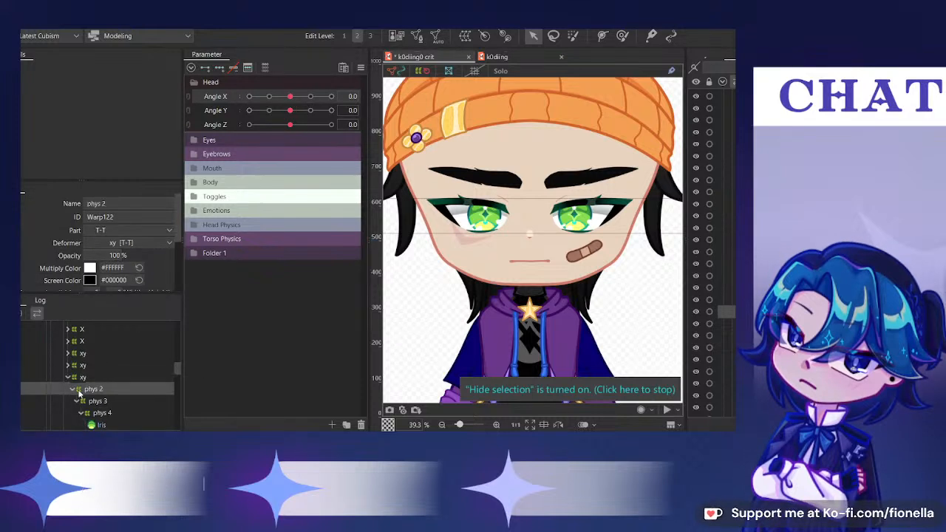
pyautogui.click(68, 378)
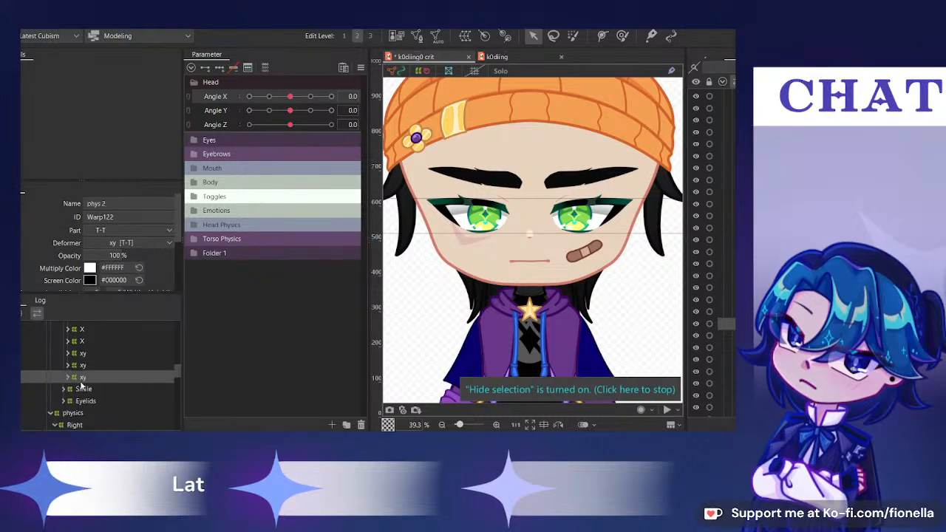
pyautogui.click(267, 70)
pyautogui.click(267, 69)
pyautogui.scroll(3, 82, 344)
pyautogui.scroll(-1, 83, 367)
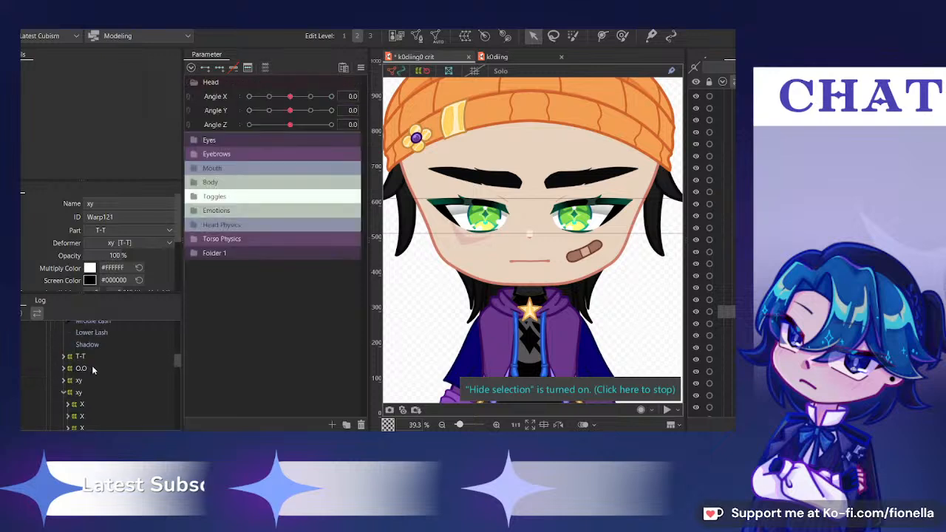
# Check the parent xy warp (Warp113), then select the left iris's xy warp (Warp121) and collapse its branch
pyautogui.click(81, 393)
pyautogui.scroll(-3, 84, 390)
pyautogui.scroll(6, 90, 388)
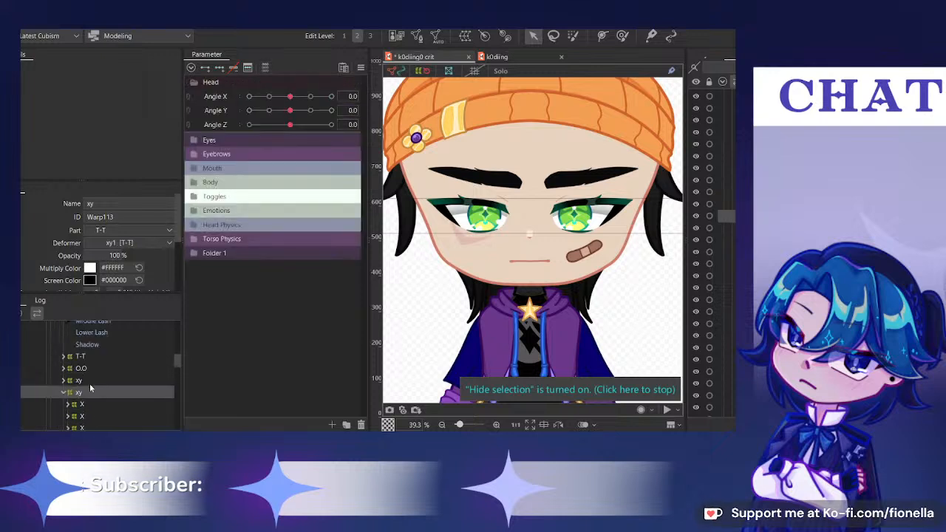
pyautogui.scroll(-3, 90, 388)
pyautogui.click(68, 377)
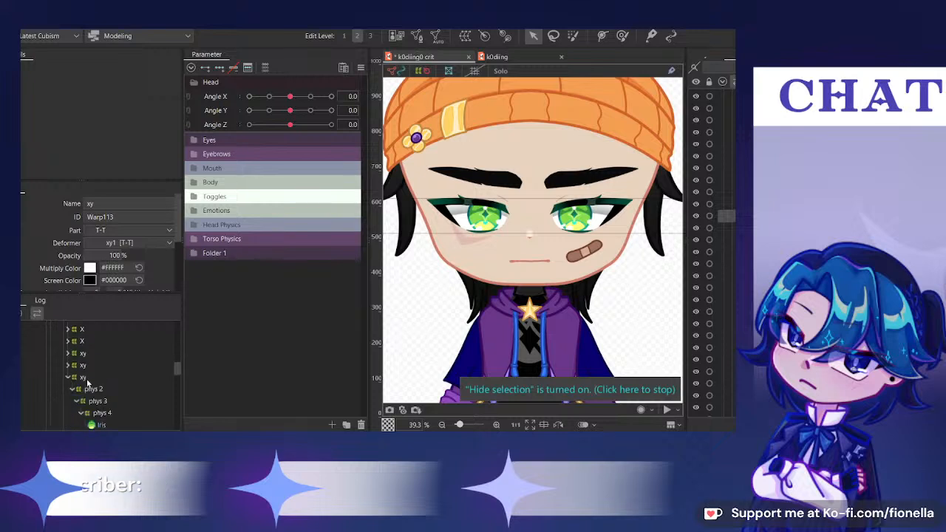
pyautogui.click(85, 377)
pyautogui.scroll(2, 589, 204)
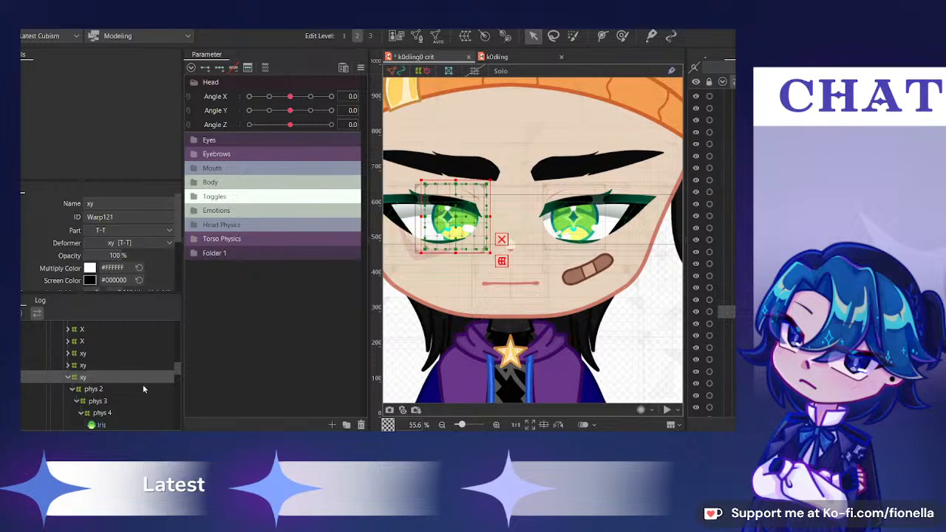
pyautogui.click(70, 378)
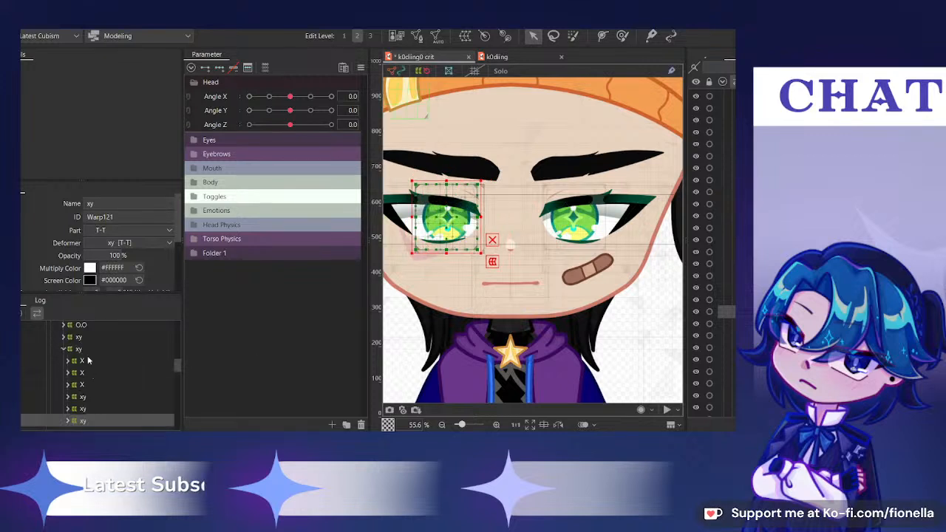
# Create a parent warp deformer around the left eye's two xy warps (Warp111 and Warp113) and name it "Warp Deformer of L Iris"
pyautogui.click(84, 348)
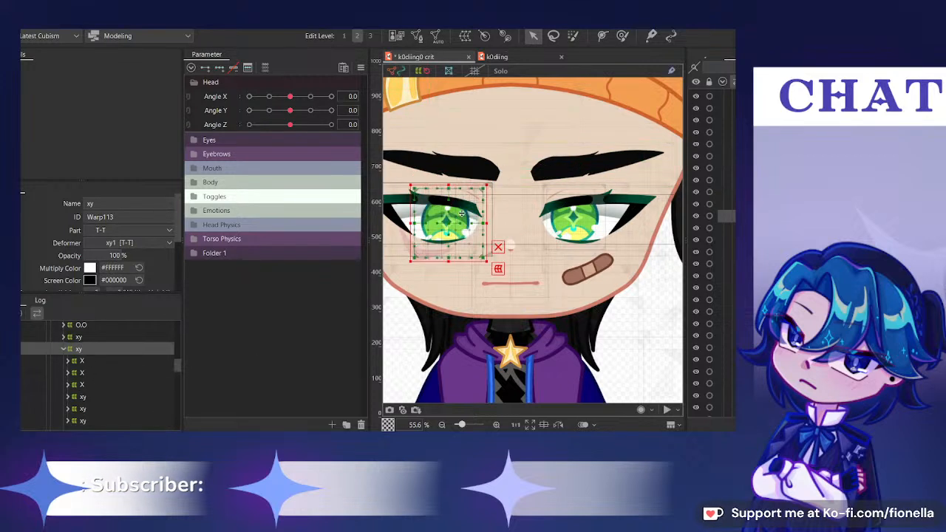
pyautogui.click(99, 337)
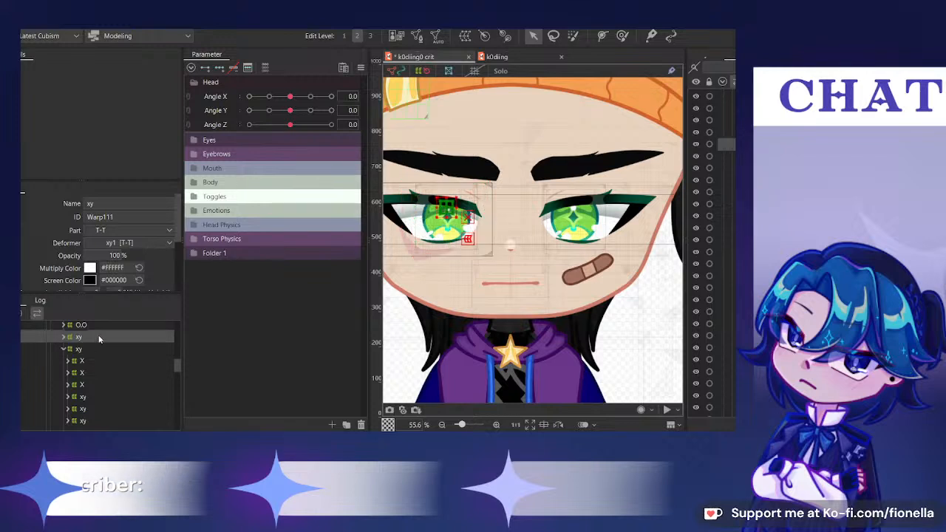
pyautogui.keyDown('ctrl'); pyautogui.click(103, 347); pyautogui.keyUp('ctrl')
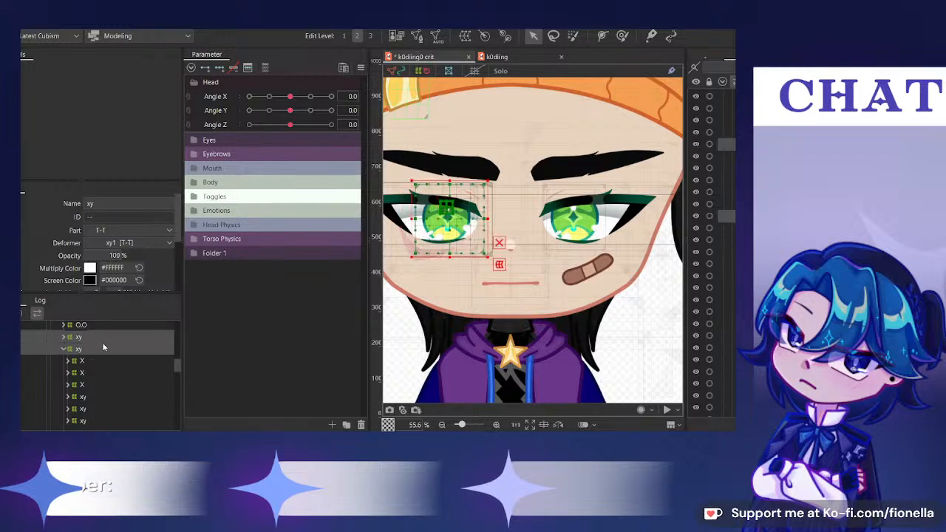
pyautogui.click(470, 39)
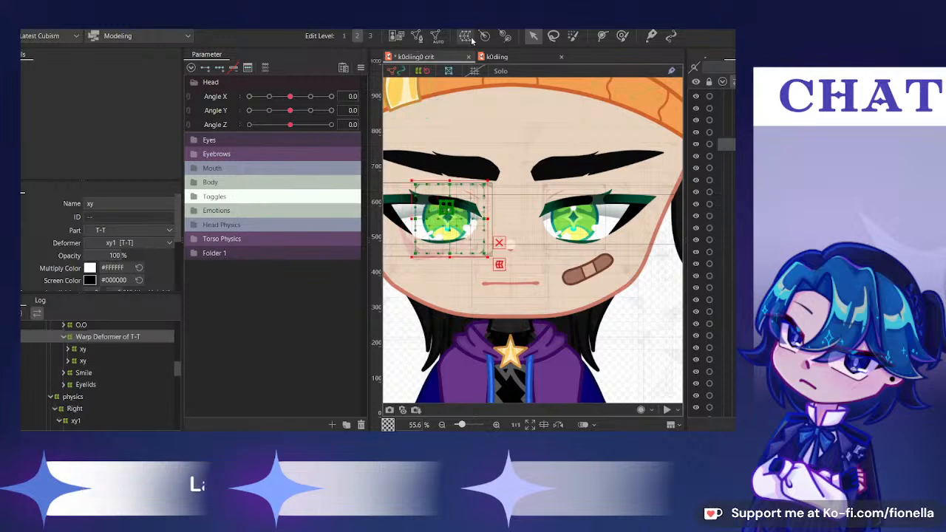
pyautogui.doubleClick(148, 203)
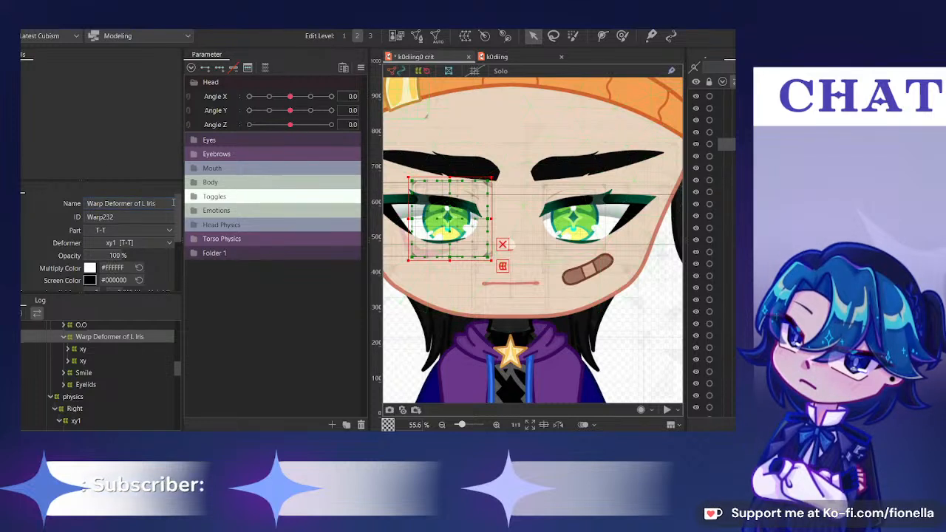
# Key the L Iris warp at Angle X's two extremes and centre, and at 30 shift it toward the eye's outer corner
pyautogui.moveTo(289, 97); pyautogui.dragTo(583, 139)
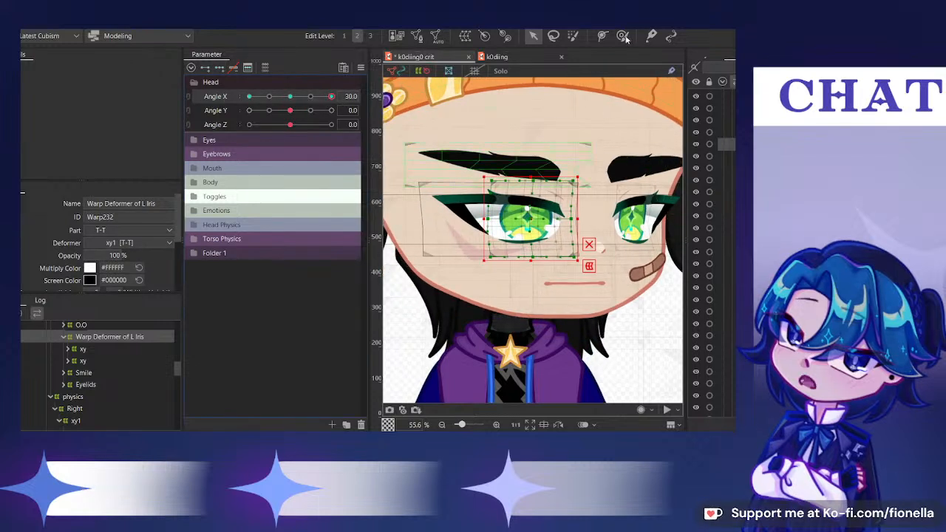
pyautogui.press('b')
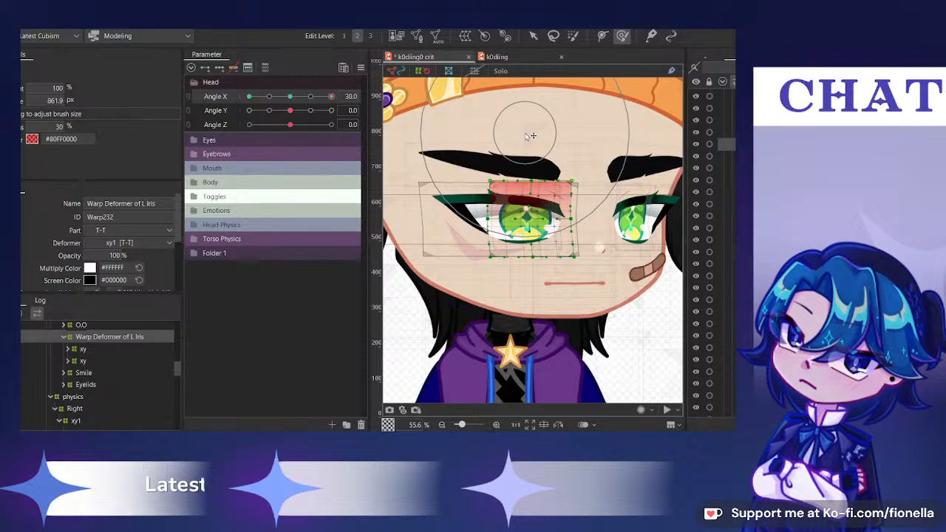
pyautogui.click(535, 36)
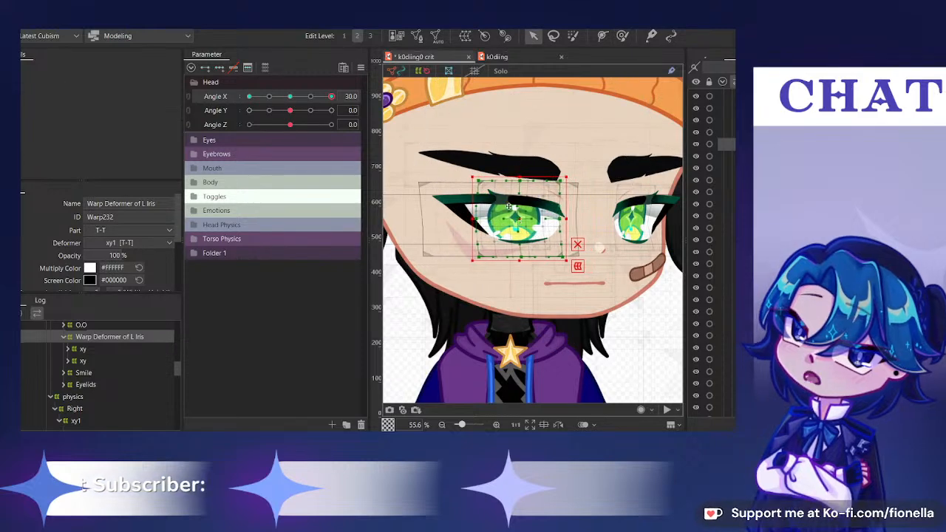
pyautogui.scroll(-2, 492, 200)
pyautogui.moveTo(295, 97); pyautogui.dragTo(385, 104)
# Reshape the L Iris warp around the left iris at Angle X 30 using the deform brush at 165.2 px
pyautogui.click(622, 35)
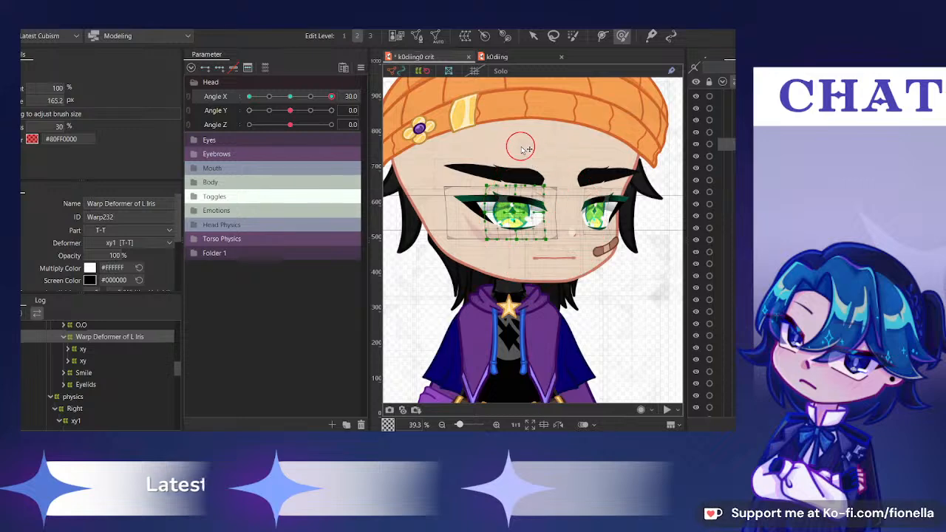
pyautogui.scroll(6, 522, 218)
pyautogui.scroll(-2, 528, 224)
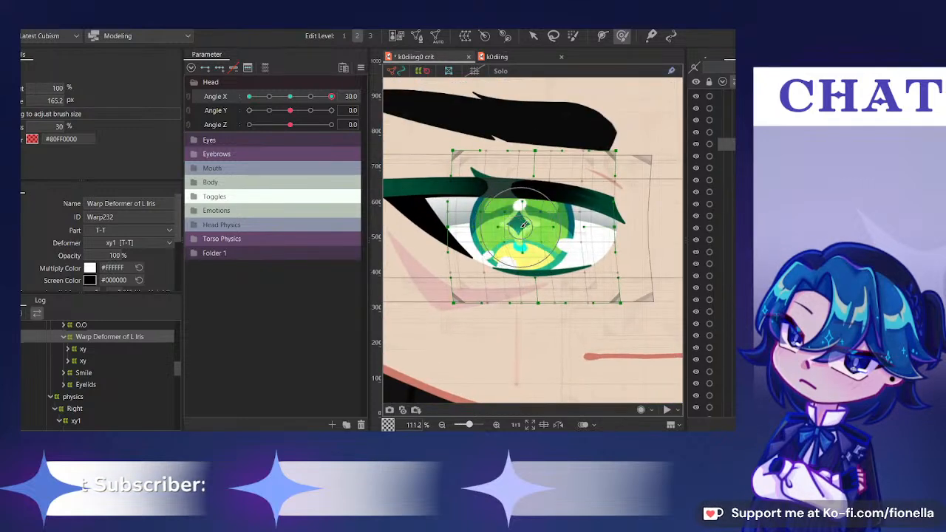
# Try wrapping the larger xy deformer of the left iris in a nested warp deformer named Warp Deformer of L Iris
pyautogui.click(77, 361)
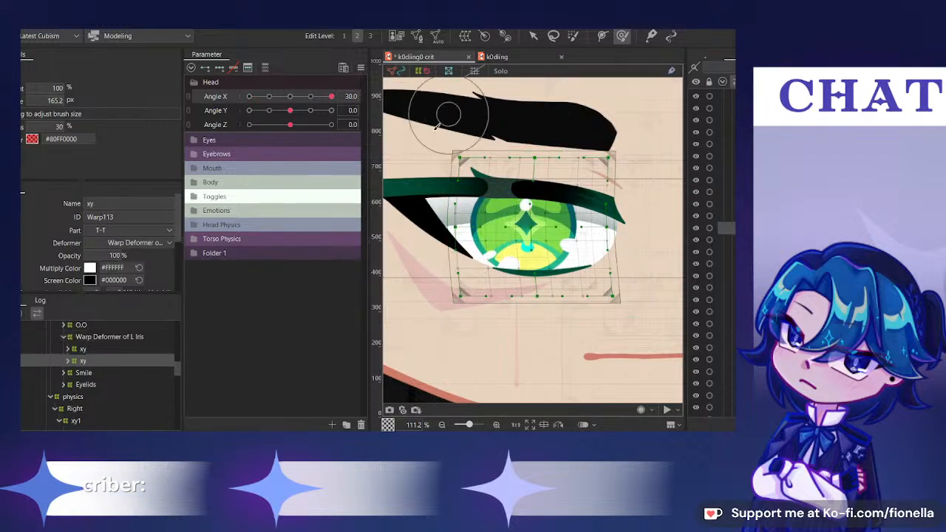
pyautogui.click(266, 67)
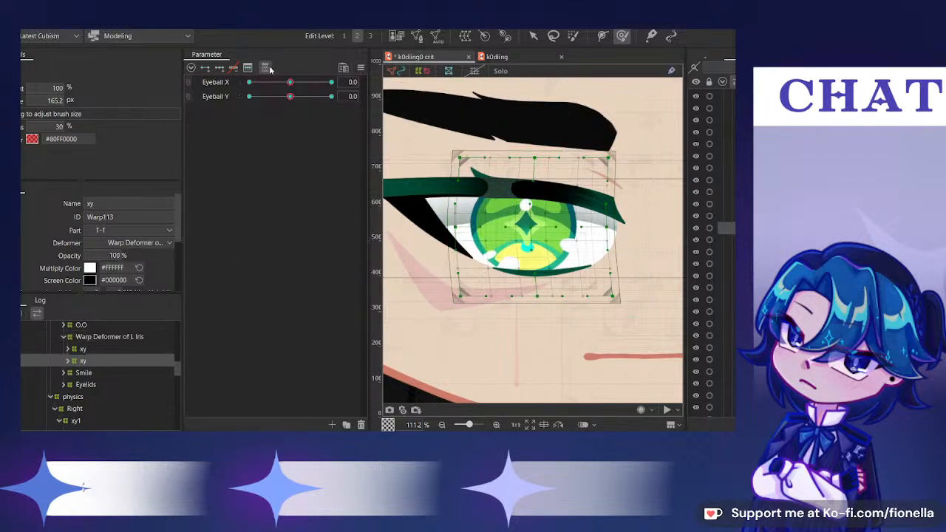
pyautogui.click(266, 68)
pyautogui.click(465, 36)
pyautogui.click(114, 202)
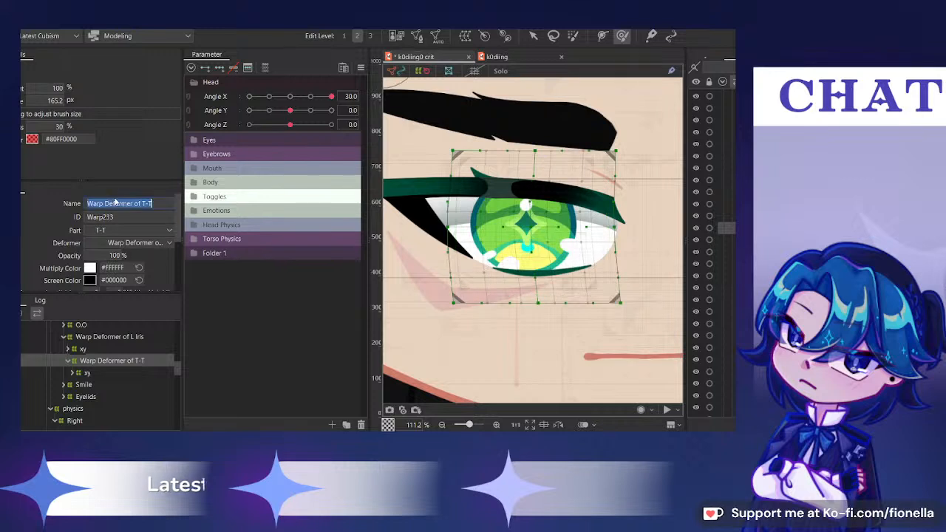
pyautogui.click(157, 203)
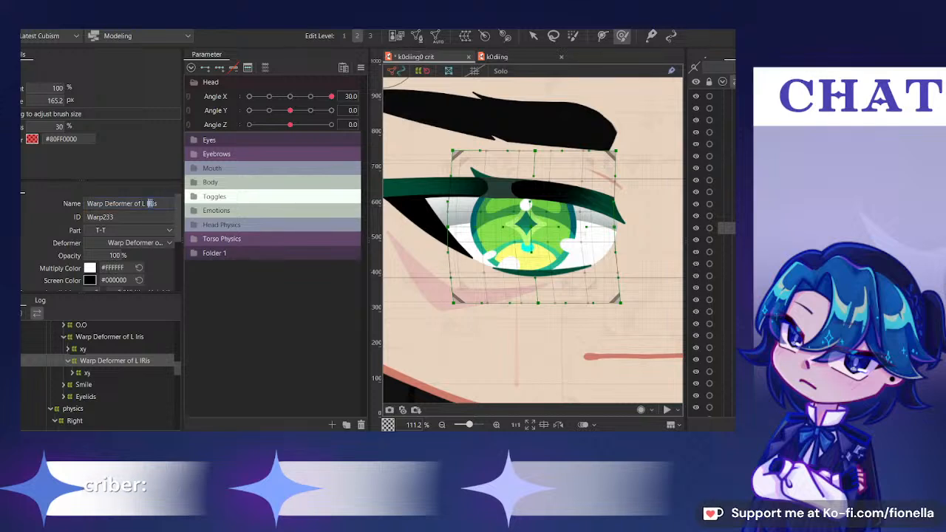
# Try adding three Angle X keyforms to the nested left iris deformer and shifting the iris with the deform brush at Angle X 30
pyautogui.click(229, 101)
pyautogui.scroll(5, 530, 233)
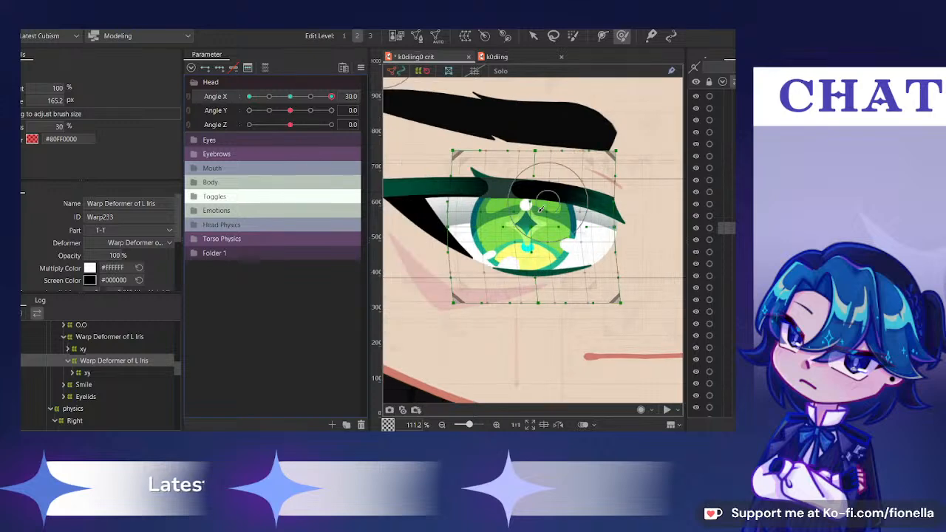
pyautogui.moveTo(531, 232); pyautogui.dragTo(505, 233)
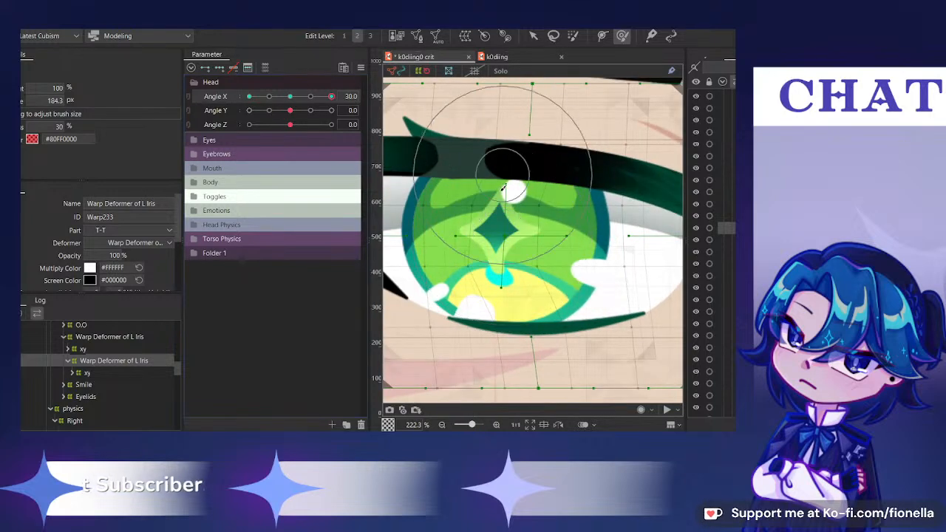
pyautogui.moveTo(504, 187); pyautogui.dragTo(493, 199)
pyautogui.scroll(-5, 488, 230)
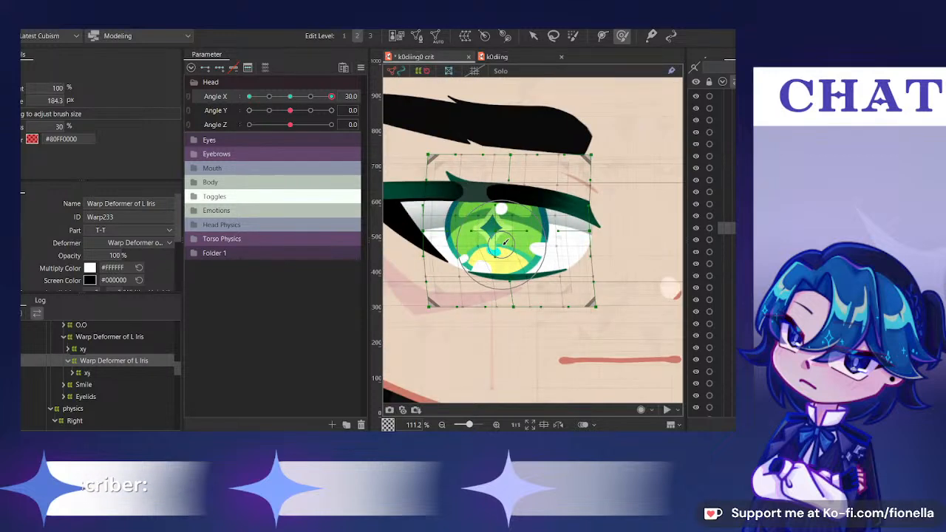
pyautogui.moveTo(535, 230); pyautogui.dragTo(540, 228)
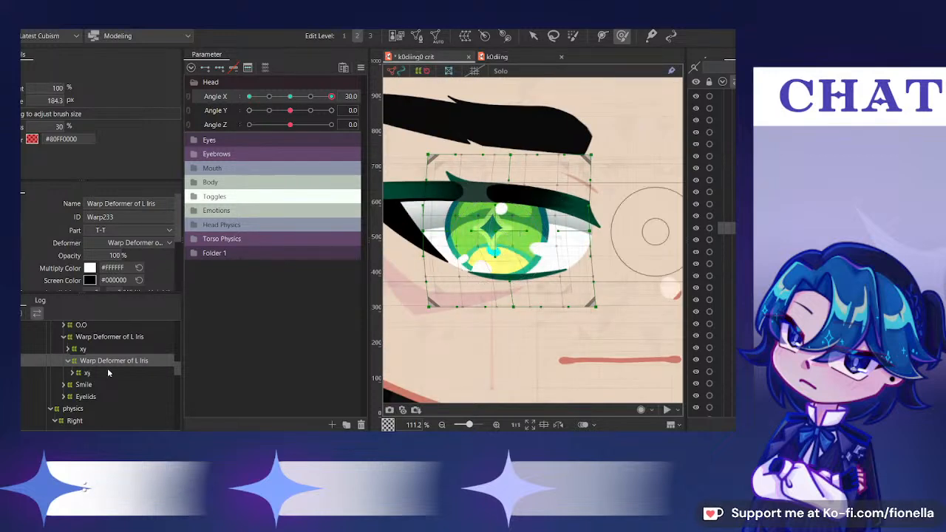
# Reset Angle X to 0 and delete the nested warp deformer inside Warp Deformer of L Iris
pyautogui.click(111, 349)
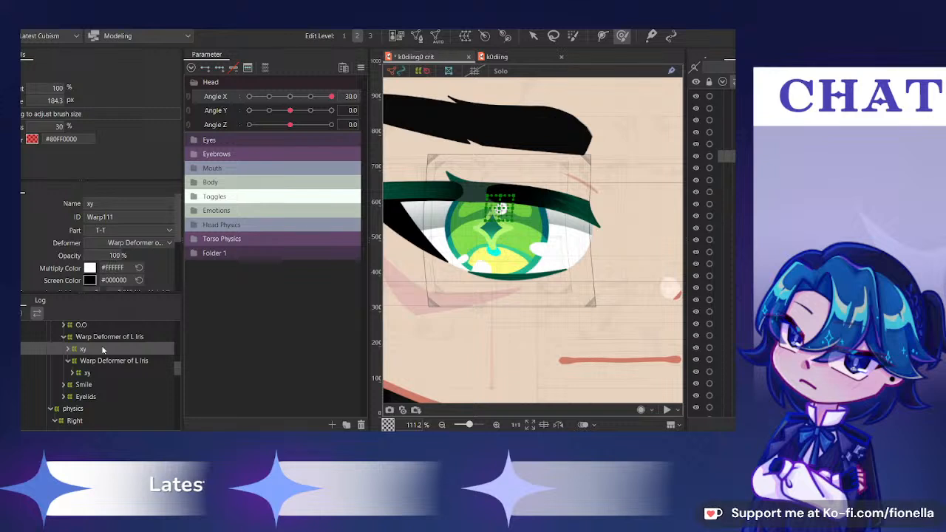
pyautogui.click(102, 360)
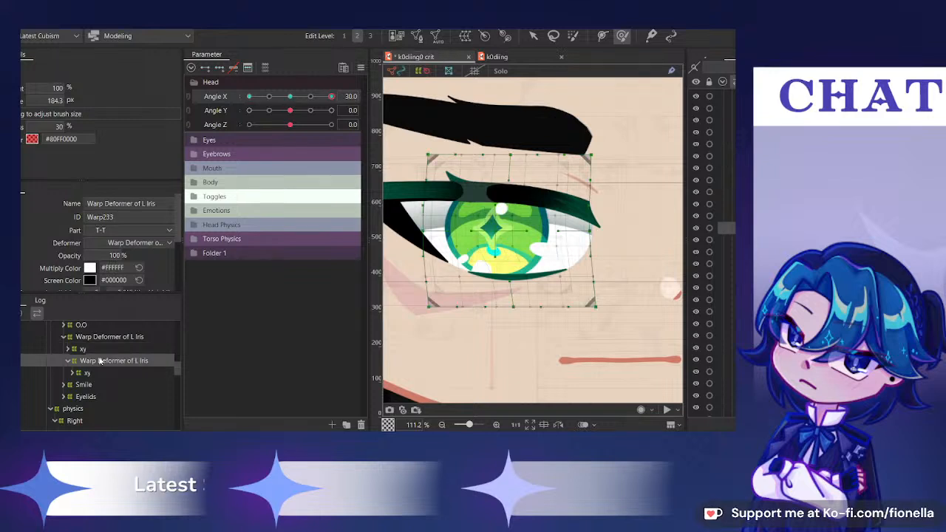
pyautogui.click(290, 96)
pyautogui.press('Delete')
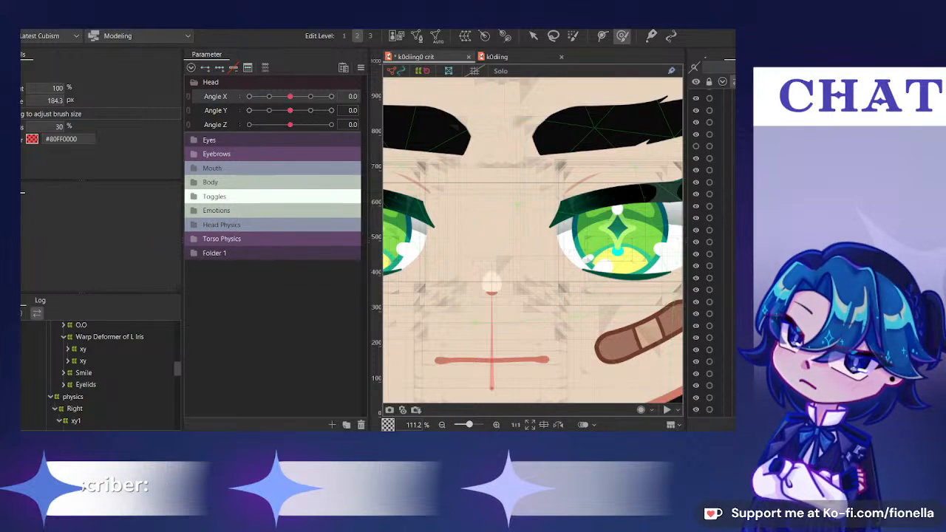
# Wrap the two xy deformers holding the right eye's iris and highlight in a new warp deformer named Warp Deformer of R Iris
pyautogui.click(617, 251)
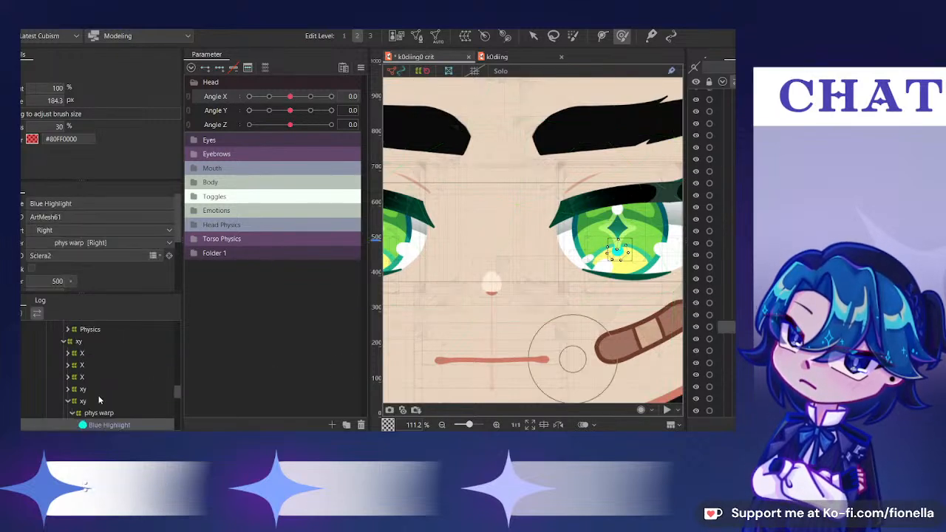
pyautogui.click(79, 342)
pyautogui.click(63, 341)
pyautogui.scroll(-2, 440, 286)
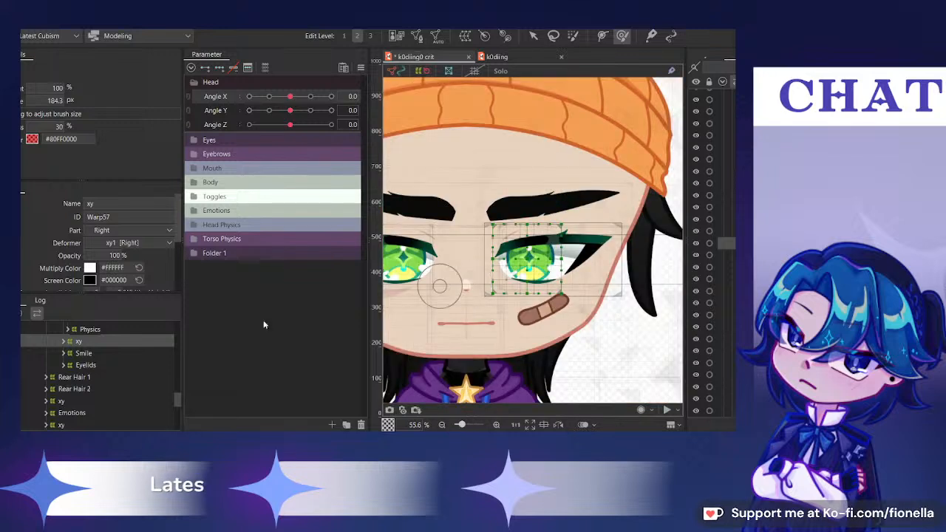
pyautogui.scroll(1, 89, 353)
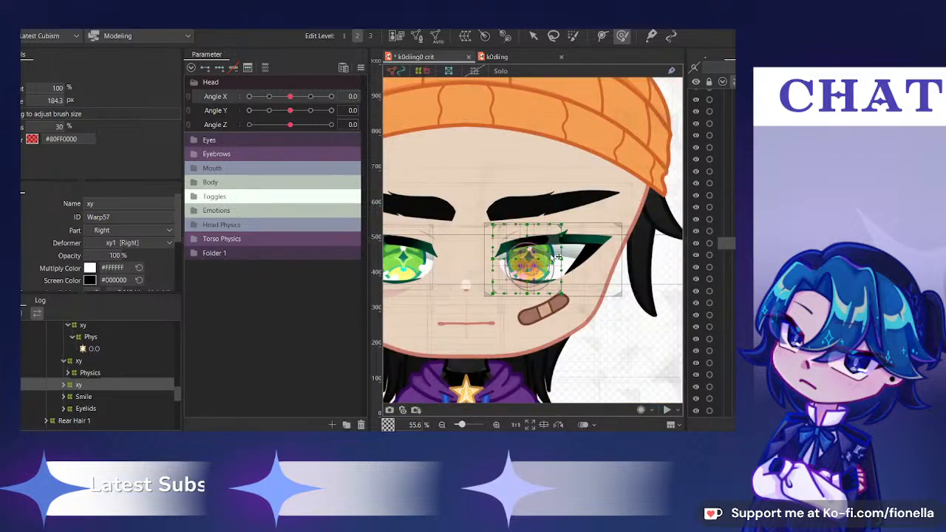
pyautogui.click(64, 385)
pyautogui.click(64, 362)
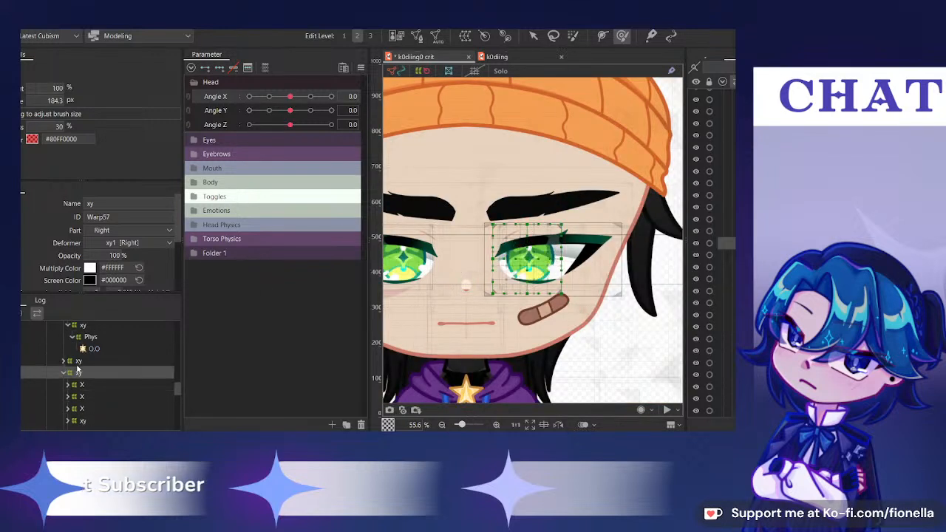
pyautogui.click(77, 362)
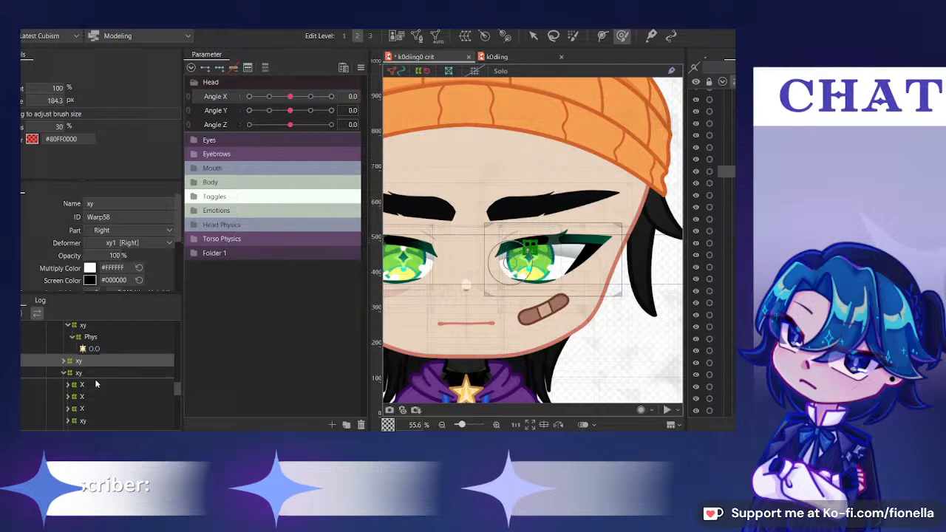
pyautogui.click(464, 35)
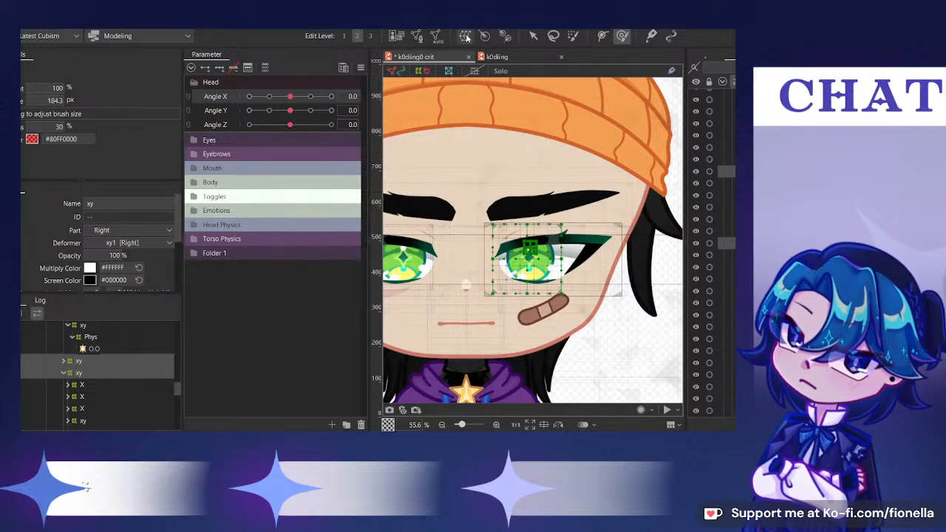
pyautogui.click(734, 223)
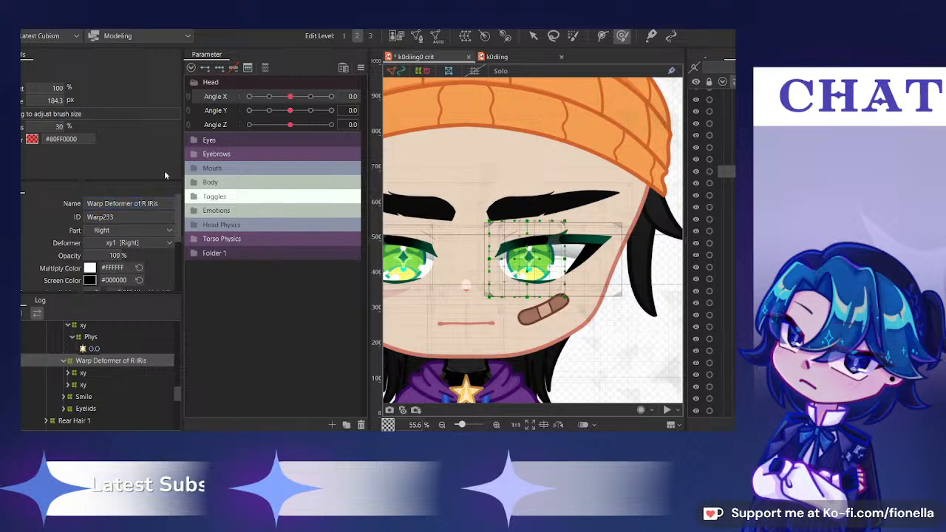
pyautogui.click(150, 204)
pyautogui.click(150, 205)
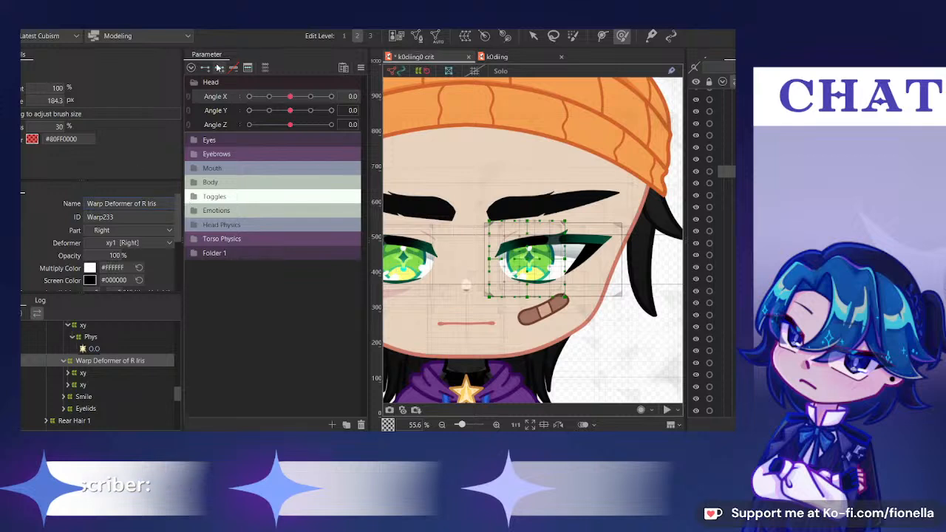
# Add three Angle X keyforms to the right iris deformer and reshape it with the deform brush at Angle X 30
pyautogui.click(331, 96)
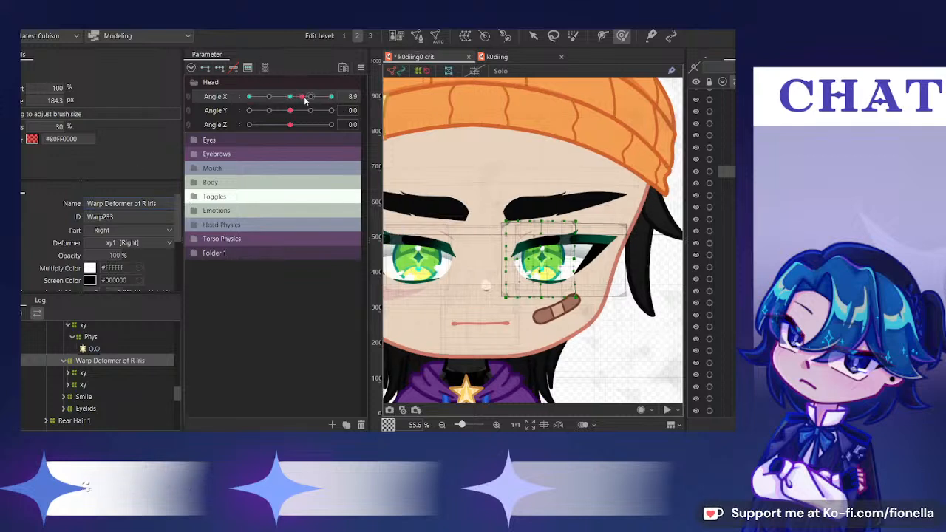
pyautogui.moveTo(577, 293); pyautogui.dragTo(578, 319)
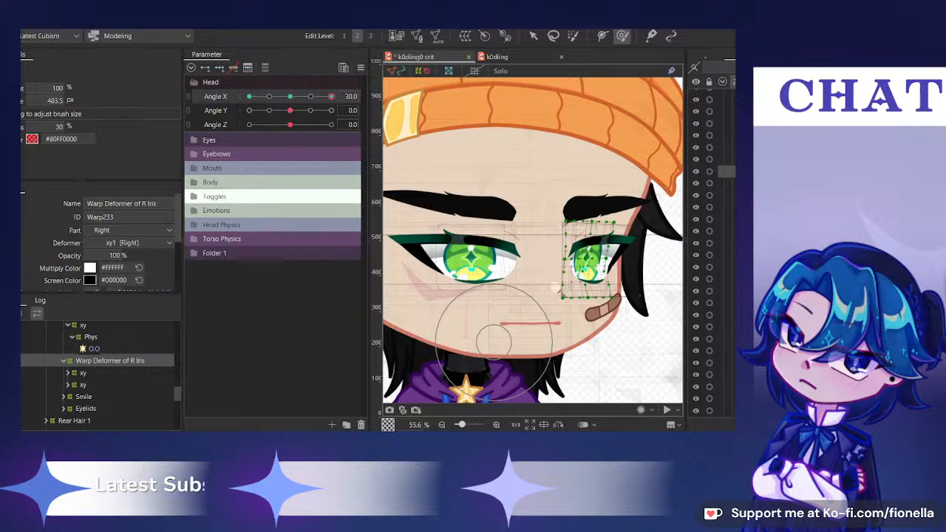
pyautogui.moveTo(291, 97); pyautogui.dragTo(331, 97)
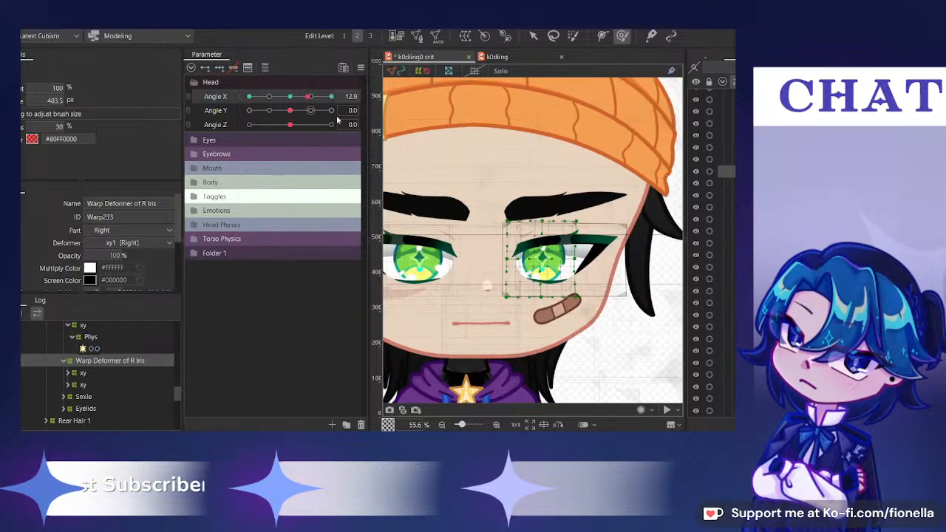
# Pull the right iris deformer's centre, lower edge, outer side and upper edge slightly toward the nose at Angle X 30, and check the head turn
pyautogui.scroll(3, 539, 246)
pyautogui.moveTo(540, 246); pyautogui.dragTo(534, 246)
pyautogui.moveTo(590, 345); pyautogui.dragTo(582, 347)
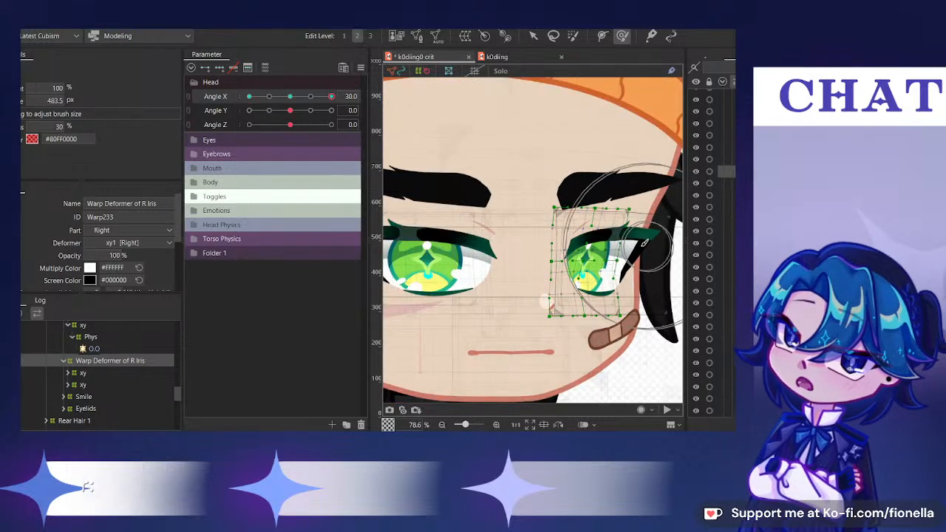
pyautogui.moveTo(644, 245); pyautogui.dragTo(638, 246)
pyautogui.moveTo(608, 180); pyautogui.dragTo(597, 178)
pyautogui.scroll(-4, 589, 180)
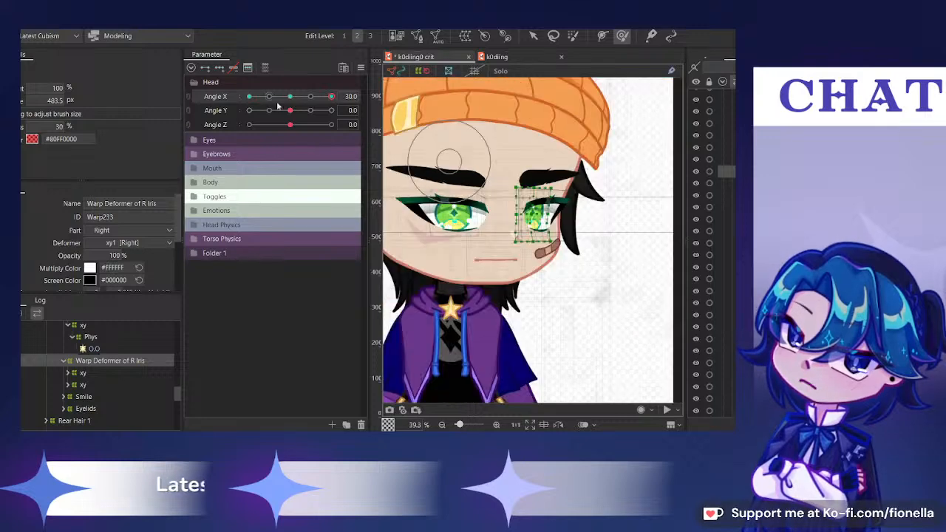
pyautogui.moveTo(289, 97); pyautogui.dragTo(332, 97)
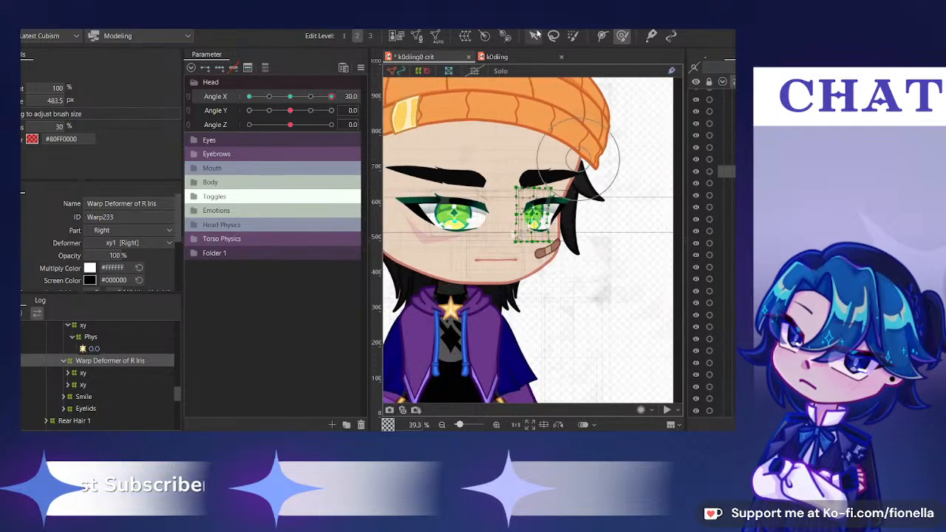
pyautogui.press('v')
pyautogui.scroll(4, 543, 220)
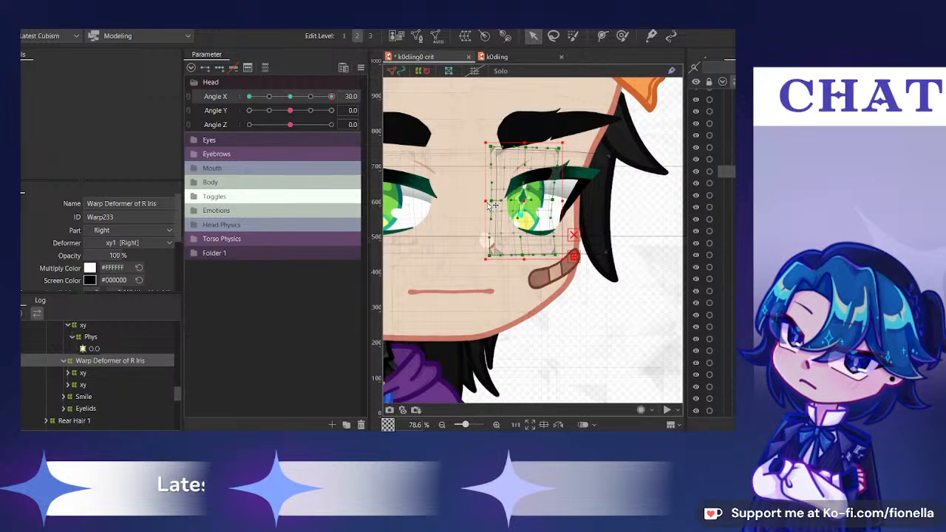
pyautogui.click(498, 223)
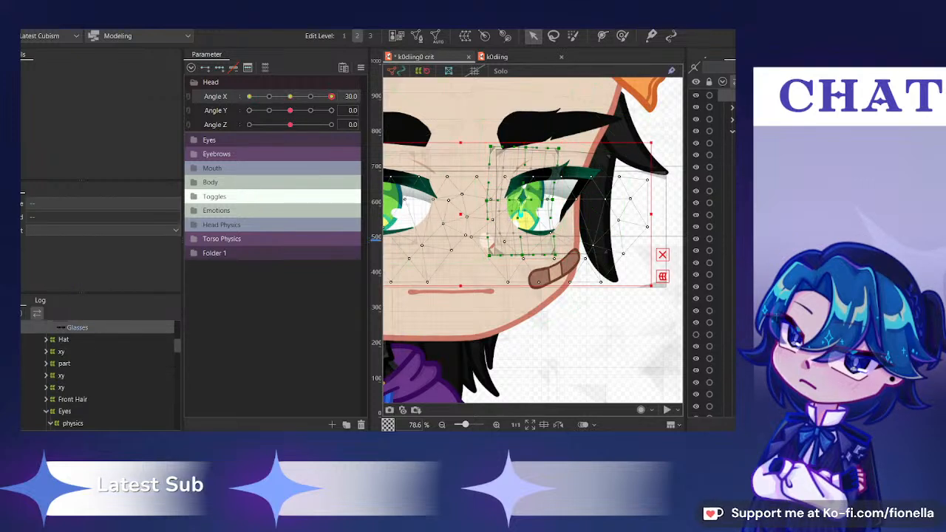
pyautogui.hotkey('ctrl', 'z')
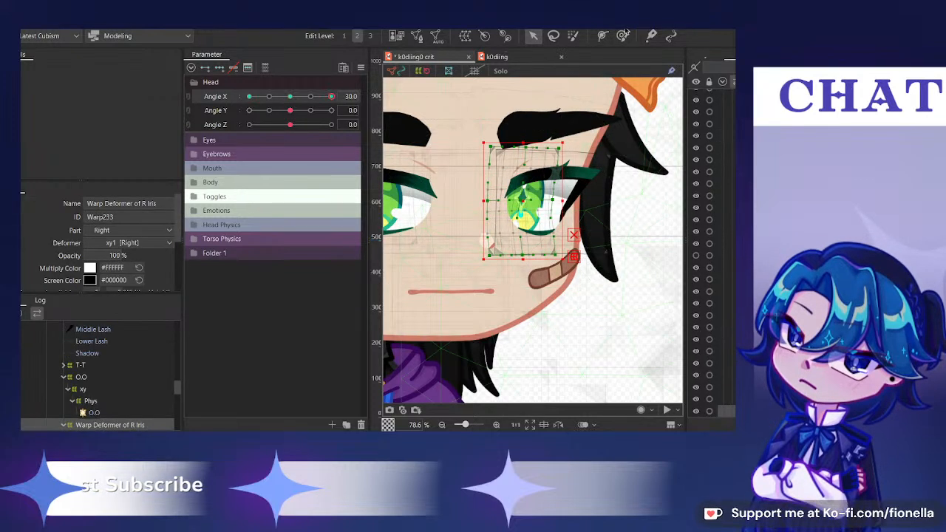
pyautogui.click(623, 34)
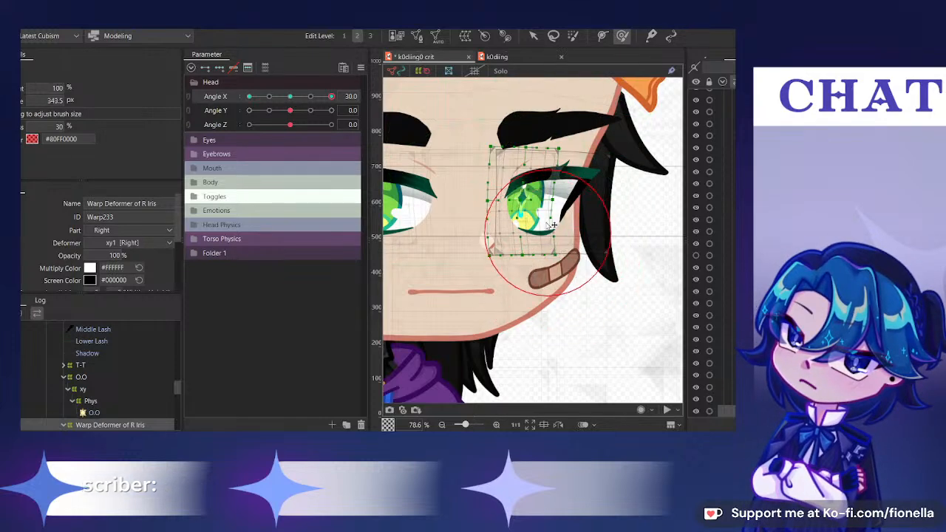
# Sweep Angle X to check the right iris's motion, and nudge its deformer's outer side and upper edge with the deform brush at Angle X 30
pyautogui.scroll(3, 528, 189)
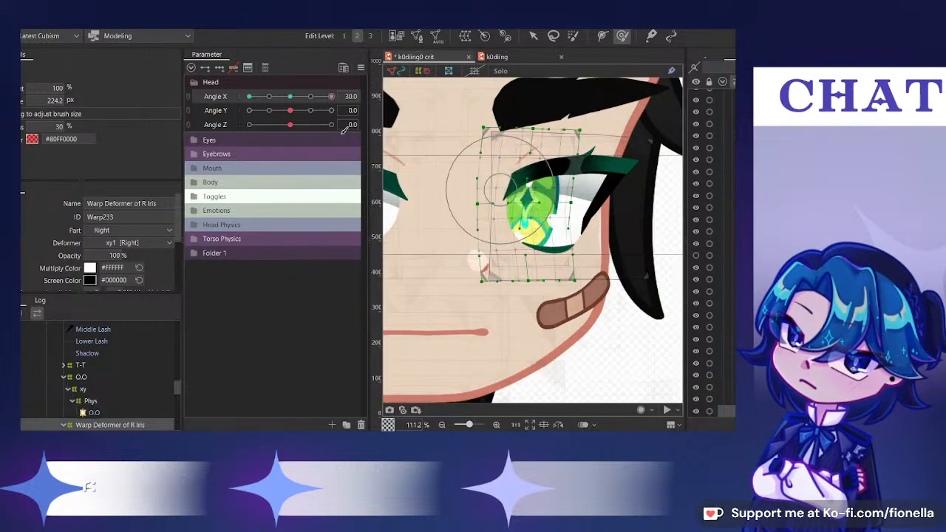
pyautogui.moveTo(289, 97); pyautogui.dragTo(319, 97)
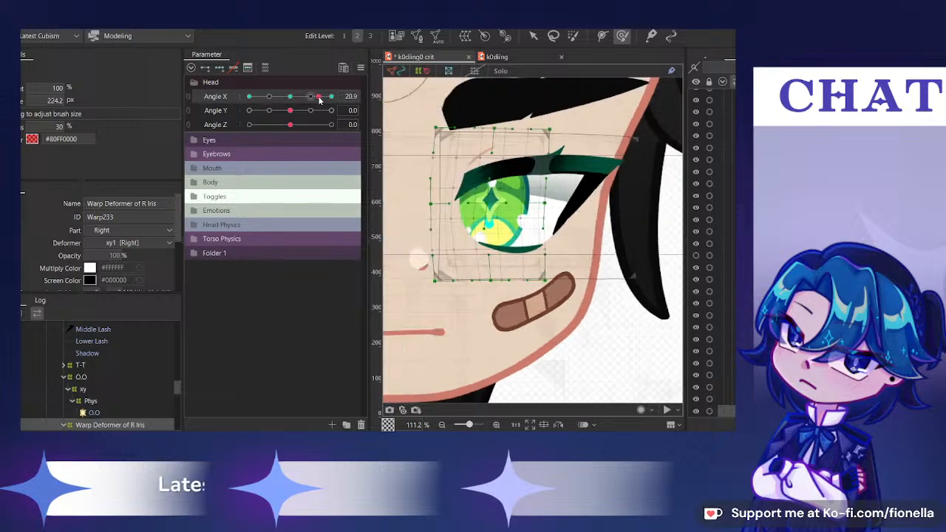
pyautogui.scroll(-3, 573, 182)
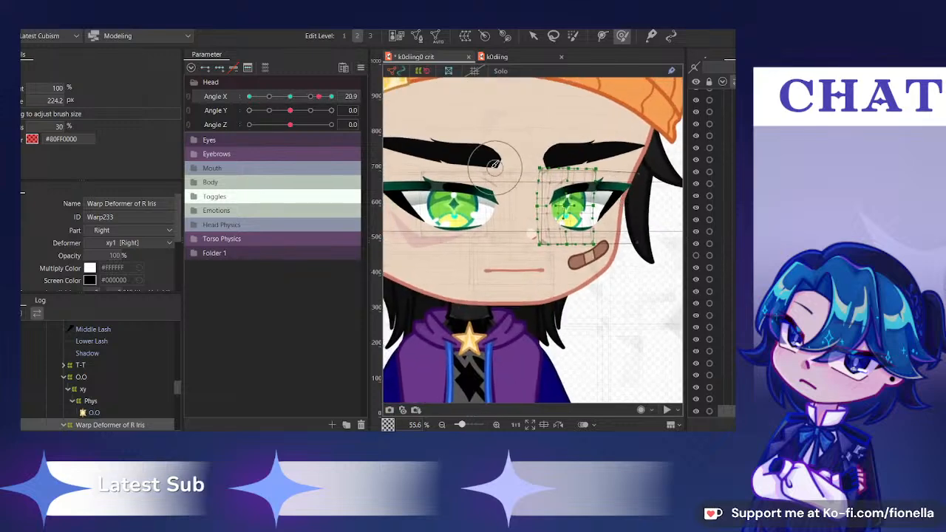
pyautogui.click(296, 98)
pyautogui.moveTo(295, 98); pyautogui.dragTo(474, 134)
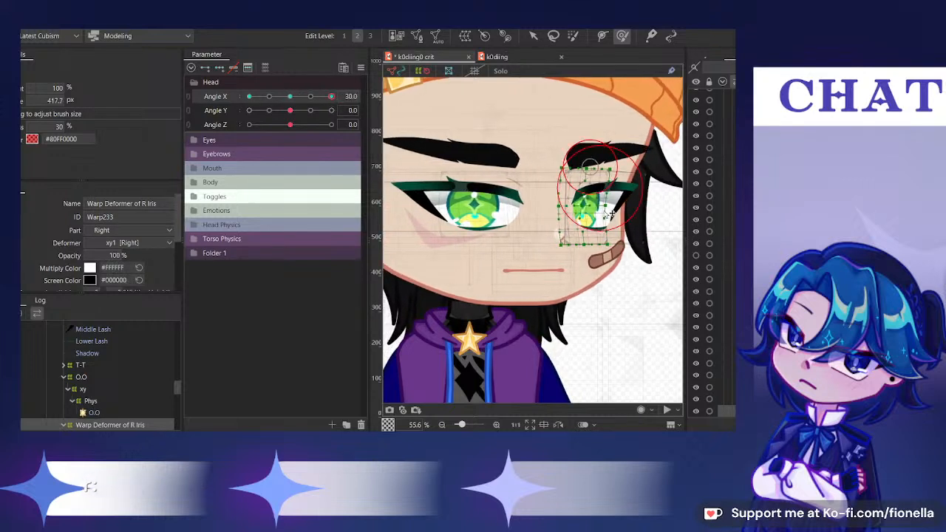
pyautogui.moveTo(606, 212); pyautogui.dragTo(608, 229)
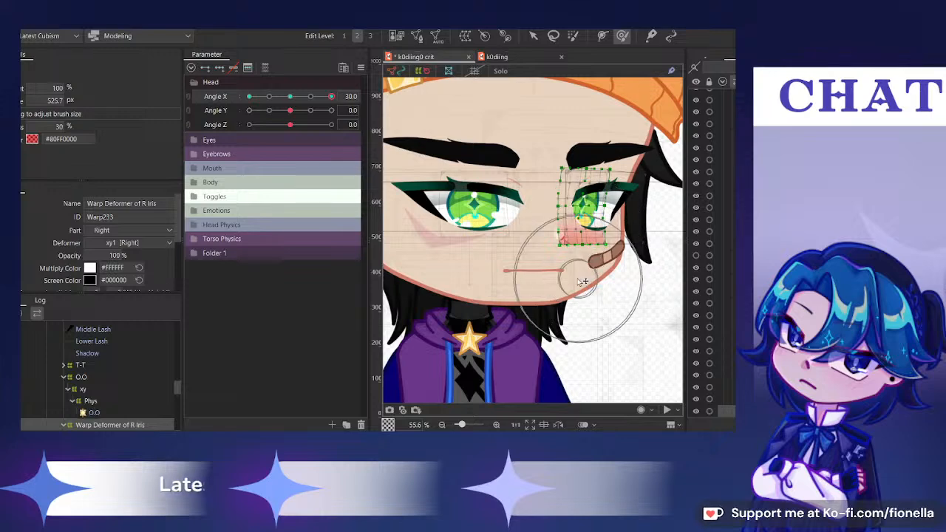
pyautogui.moveTo(581, 147); pyautogui.dragTo(577, 146)
pyautogui.scroll(-3, 578, 146)
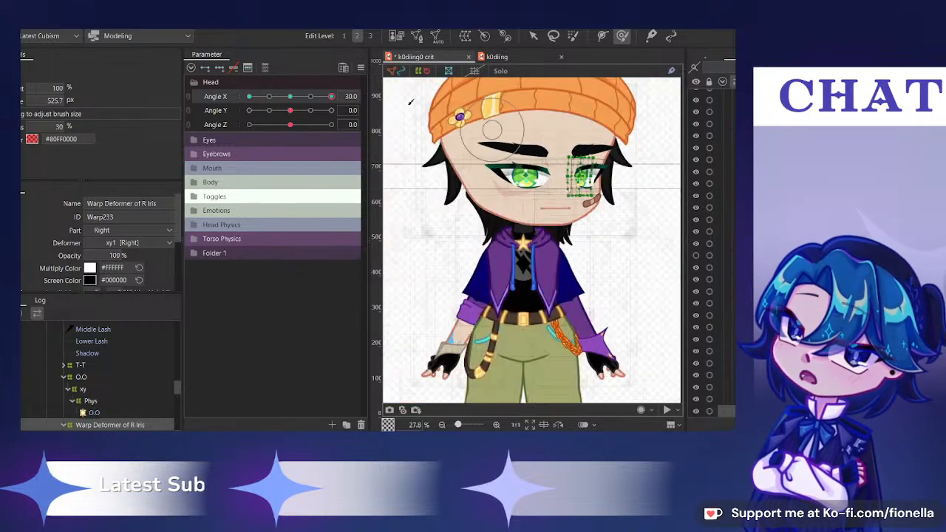
# Sweep Angle X up to 30 with the selection hidden, and examine both irises during the head turn
pyautogui.moveTo(291, 98); pyautogui.dragTo(346, 127)
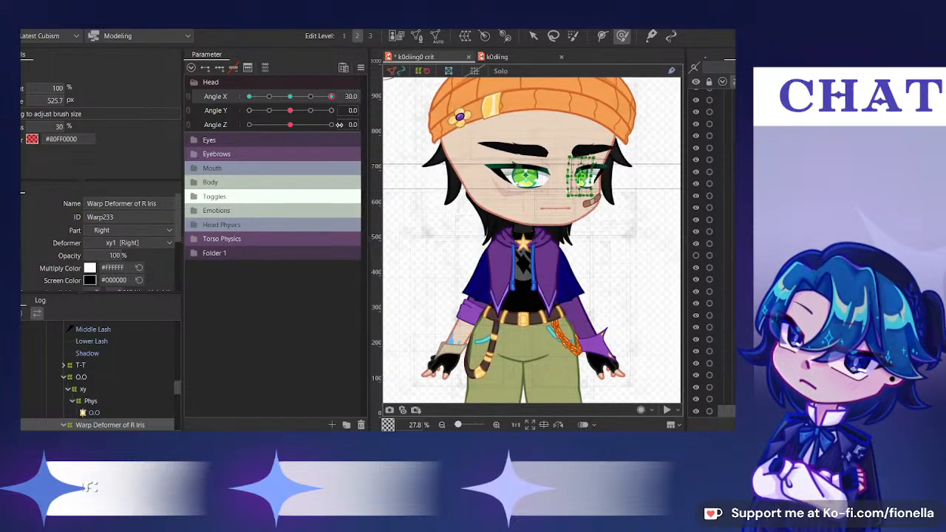
pyautogui.hotkey('ctrl', 't')
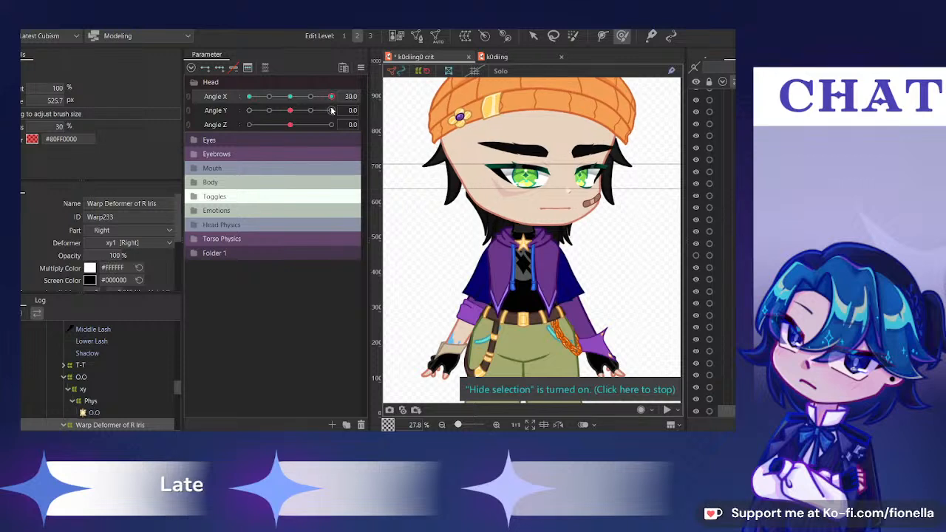
pyautogui.scroll(2, 564, 173)
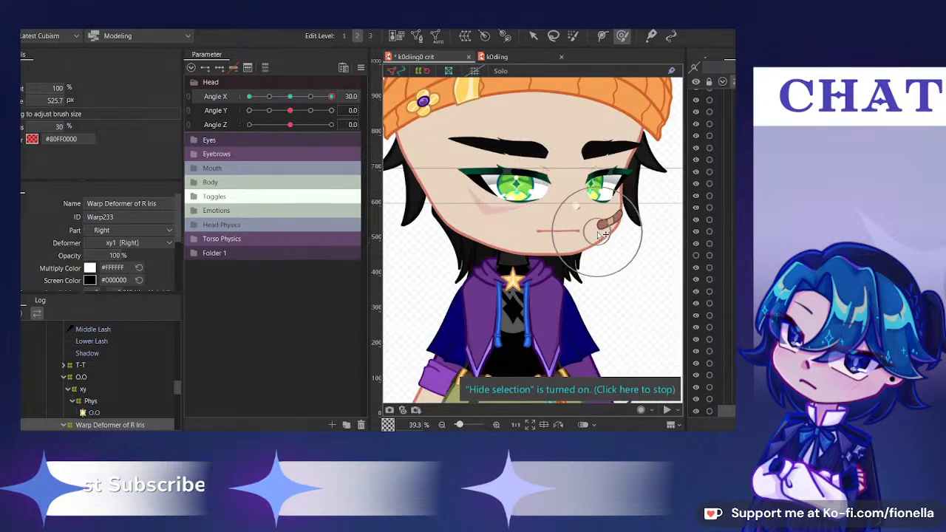
pyautogui.scroll(-2, 602, 233)
pyautogui.moveTo(294, 98); pyautogui.dragTo(309, 109)
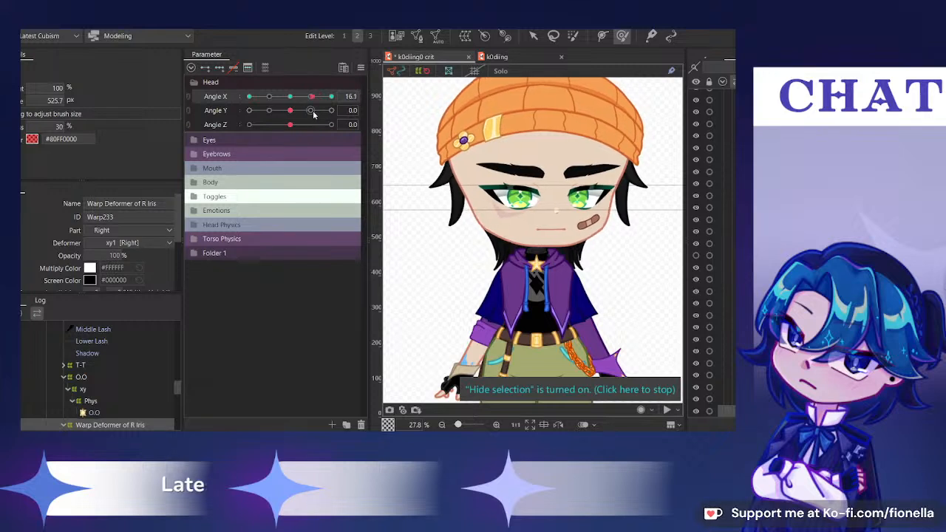
pyautogui.moveTo(329, 112); pyautogui.dragTo(290, 114)
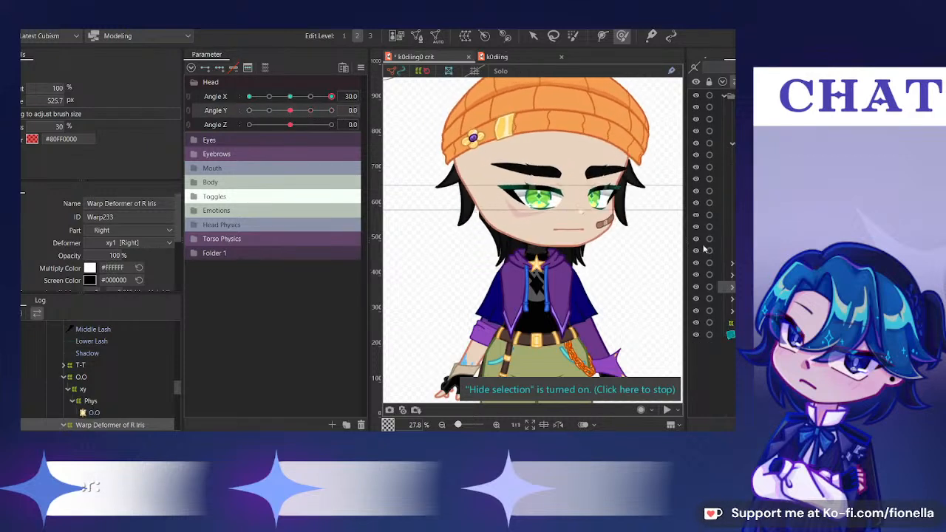
# Reset Angle X to 0 and select both eyes' xy1 warp deformers together
pyautogui.scroll(-2, 734, 294)
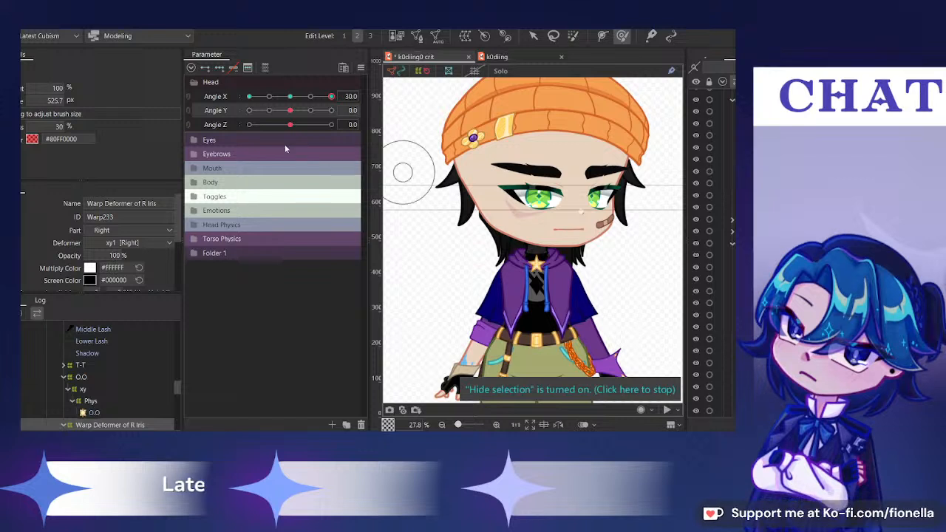
pyautogui.click(289, 97)
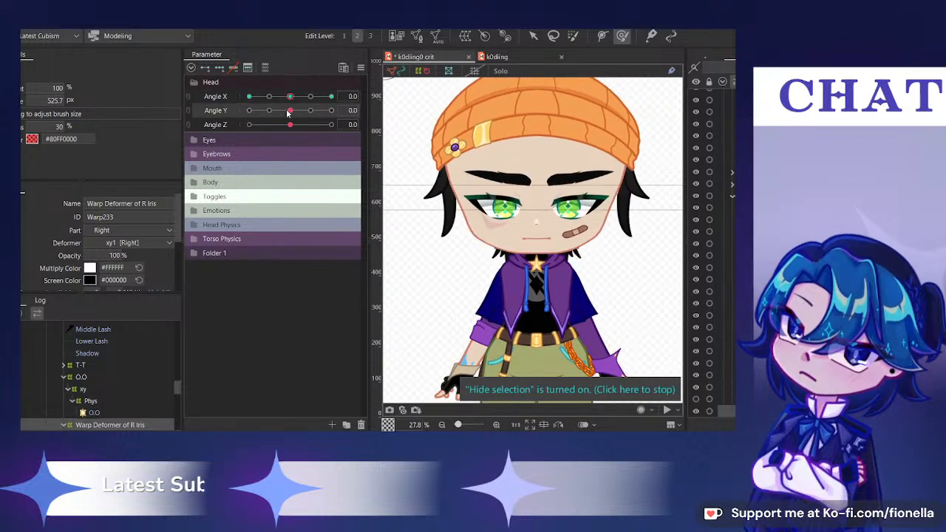
pyautogui.scroll(-3, 721, 255)
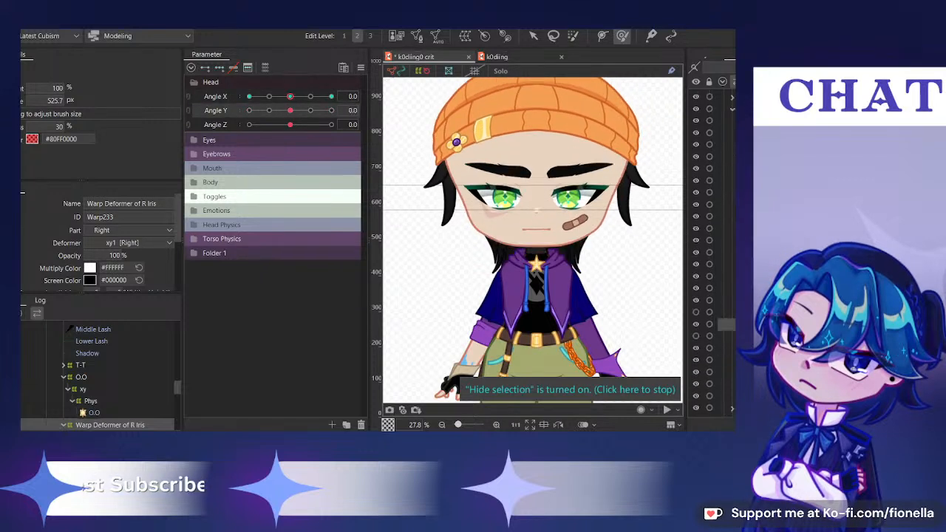
pyautogui.scroll(-3, 726, 360)
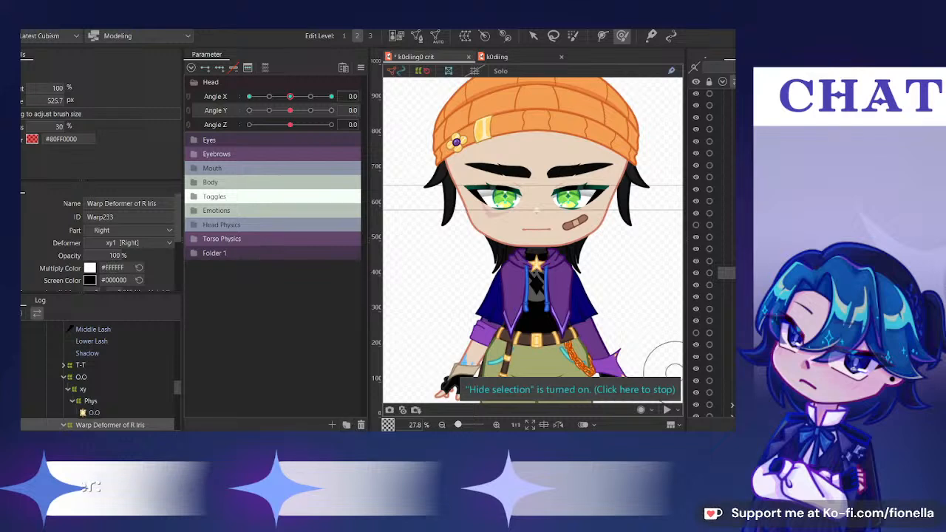
pyautogui.scroll(-3, 727, 381)
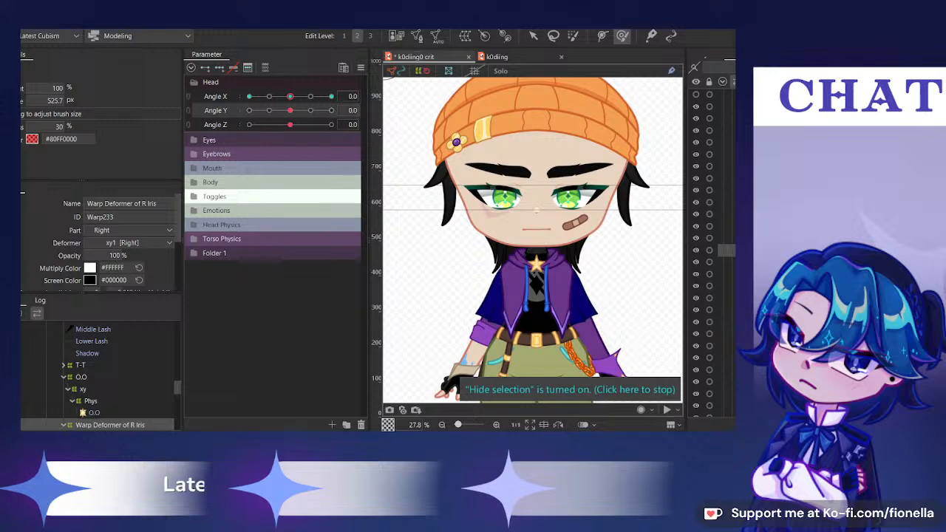
pyautogui.scroll(-3, 709, 251)
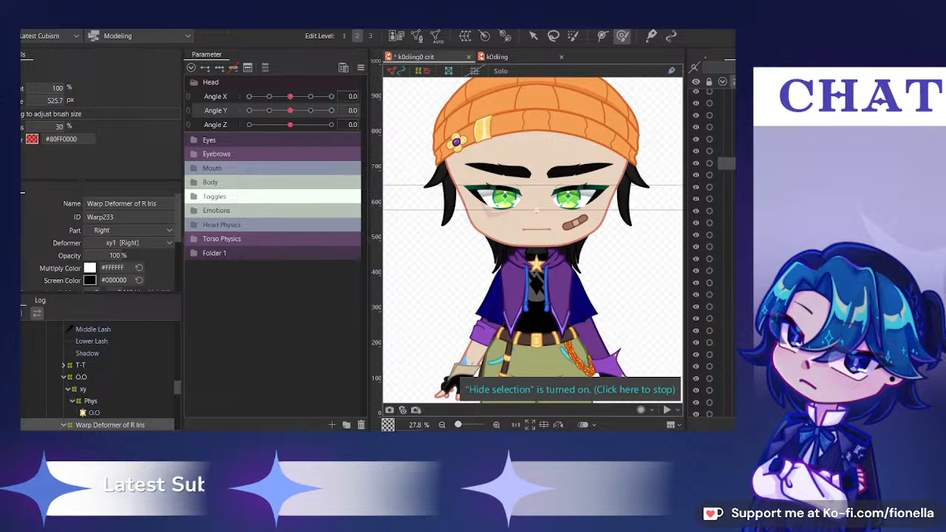
pyautogui.press('Down')
pyautogui.click(726, 190)
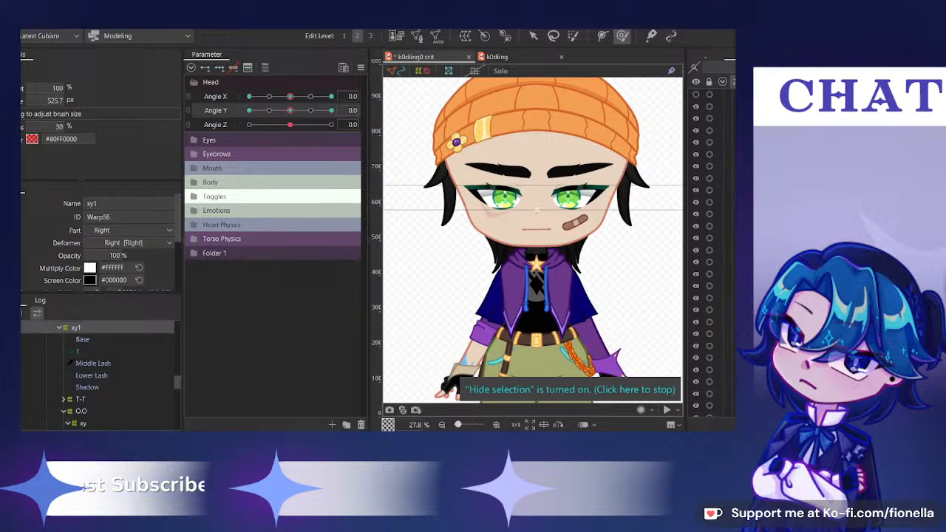
pyautogui.keyDown('ctrl'); pyautogui.click(726, 250); pyautogui.keyUp('ctrl')
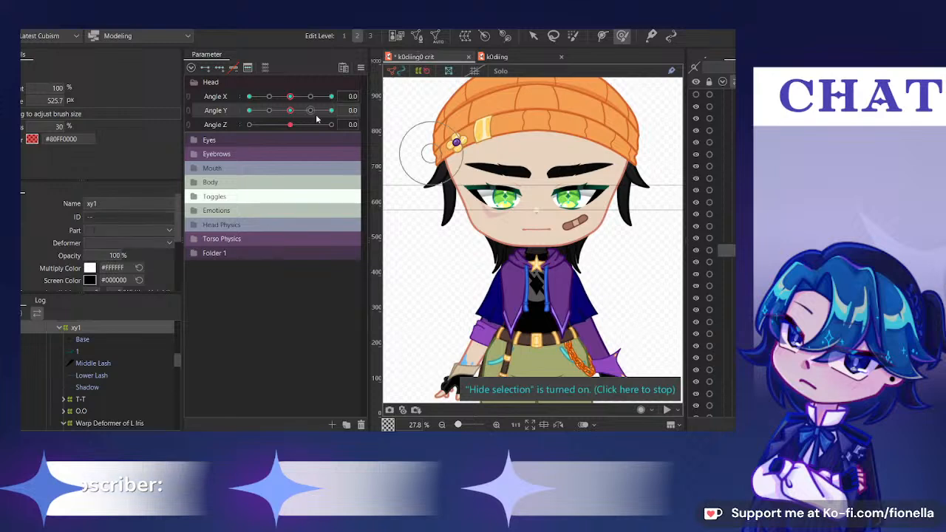
# Sweep Angle Y between -30 and 30 with the selection hidden, and examine the shape of both eyes
pyautogui.moveTo(313, 115); pyautogui.dragTo(255, 135)
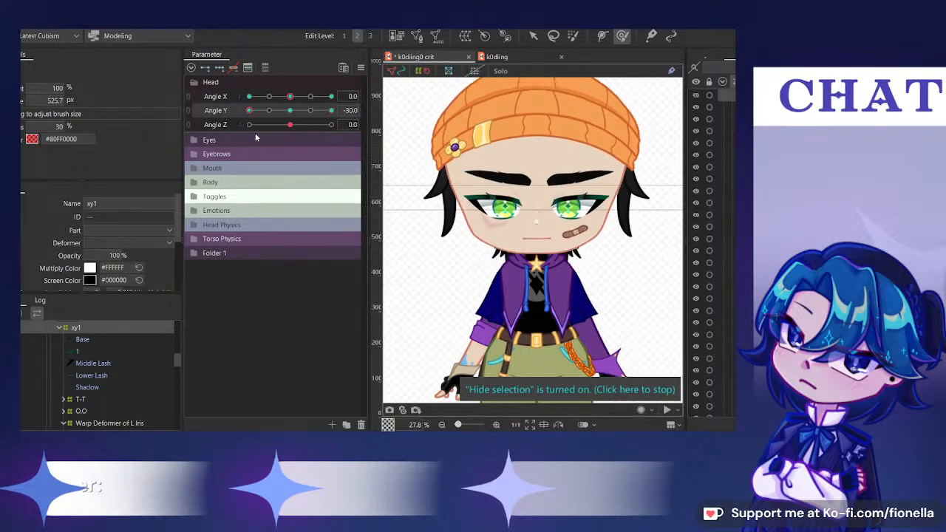
pyautogui.moveTo(295, 111); pyautogui.dragTo(314, 110)
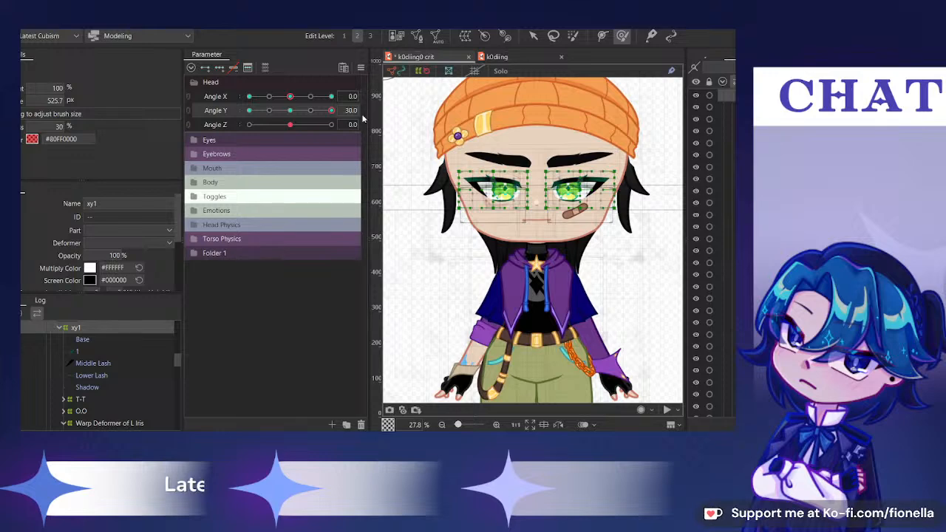
pyautogui.hotkey('ctrl', 'h')
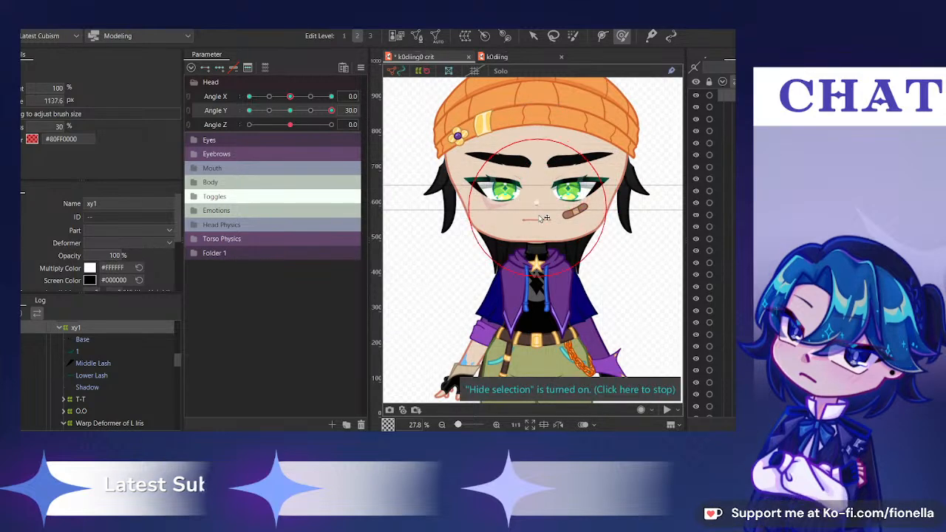
pyautogui.scroll(2, 542, 196)
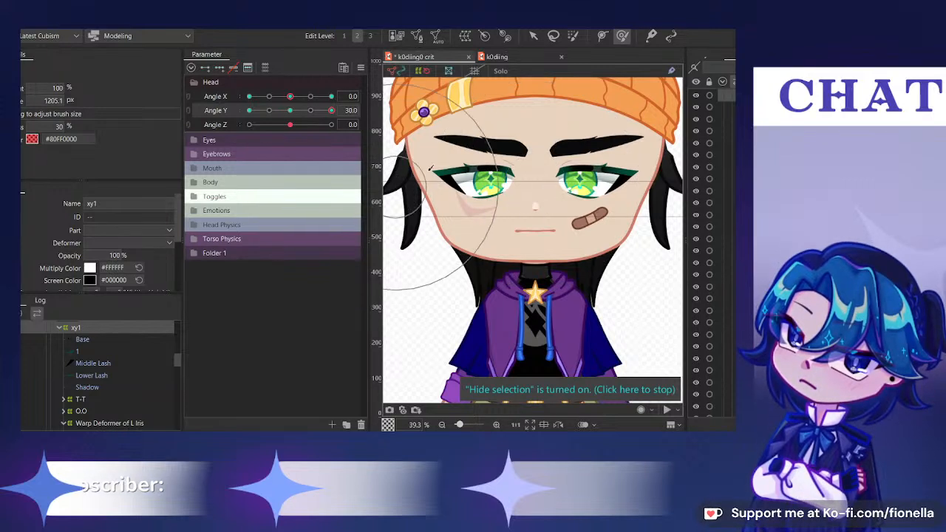
pyautogui.click(533, 36)
pyautogui.scroll(-2, 571, 153)
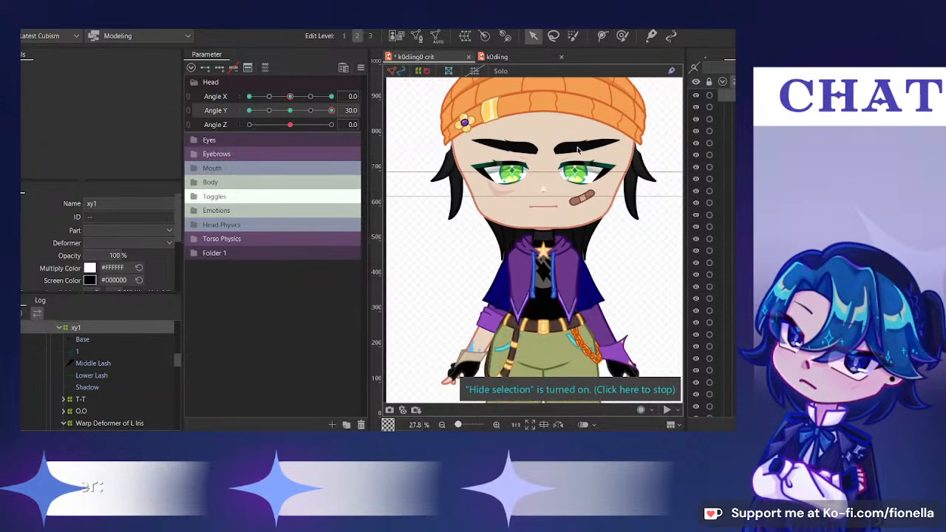
pyautogui.moveTo(290, 110); pyautogui.dragTo(337, 110)
# Reshape both eyes' xy1 deformers with the deform brush at Angle Y 30, raising their middle and inner parts into an upward arc
pyautogui.click(622, 35)
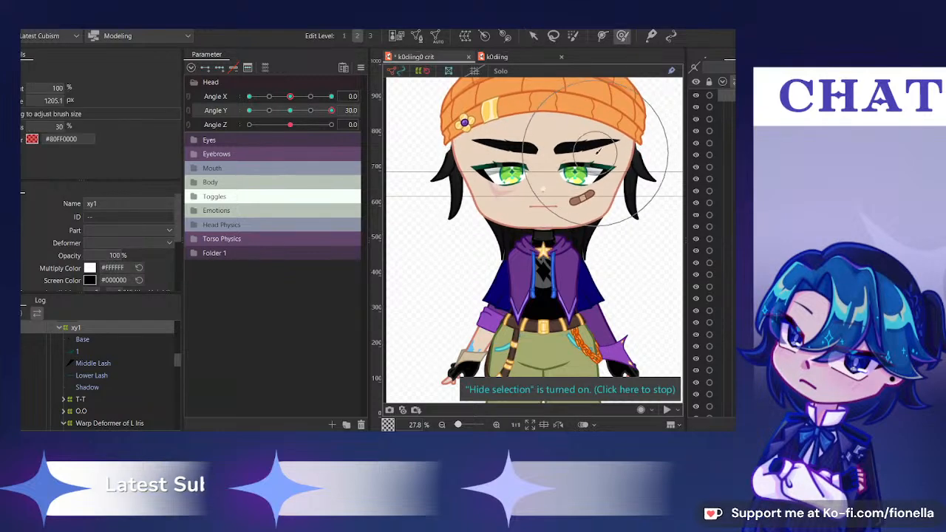
pyautogui.scroll(2, 495, 163)
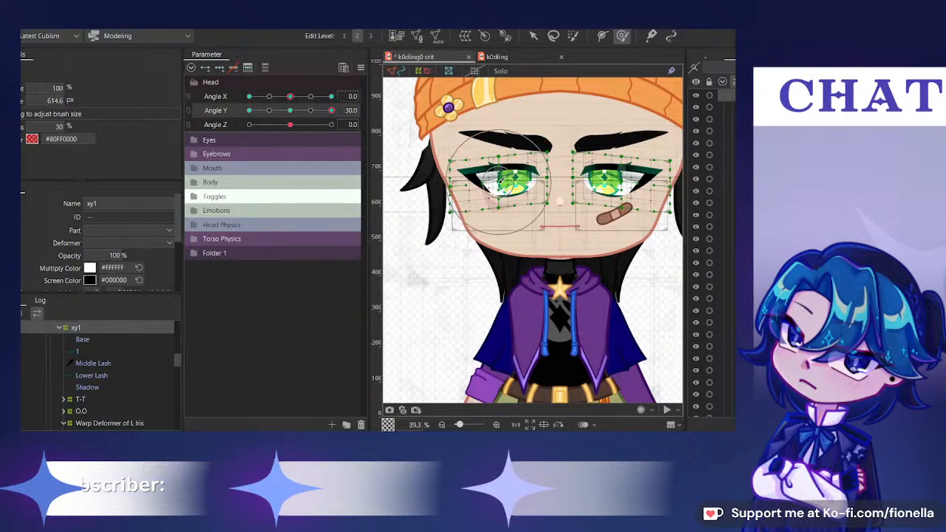
pyautogui.moveTo(609, 171); pyautogui.dragTo(616, 179)
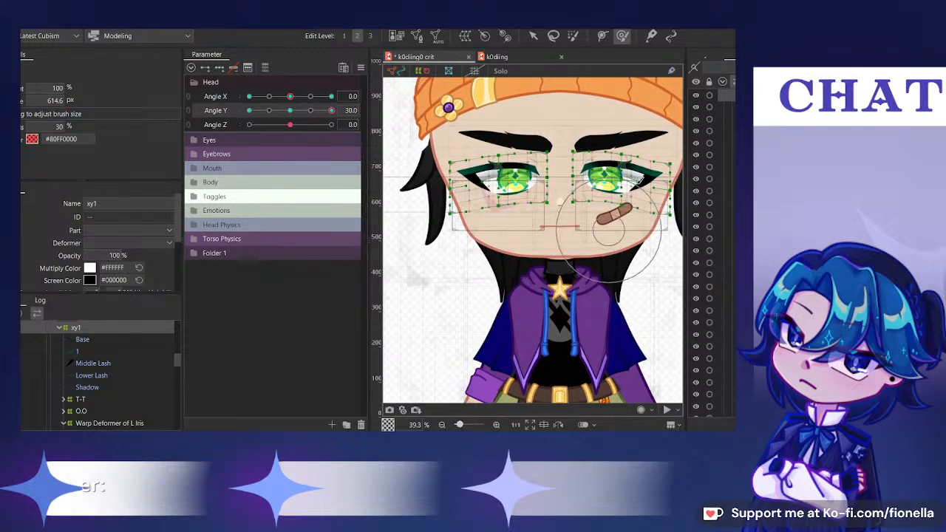
pyautogui.scroll(3, 629, 167)
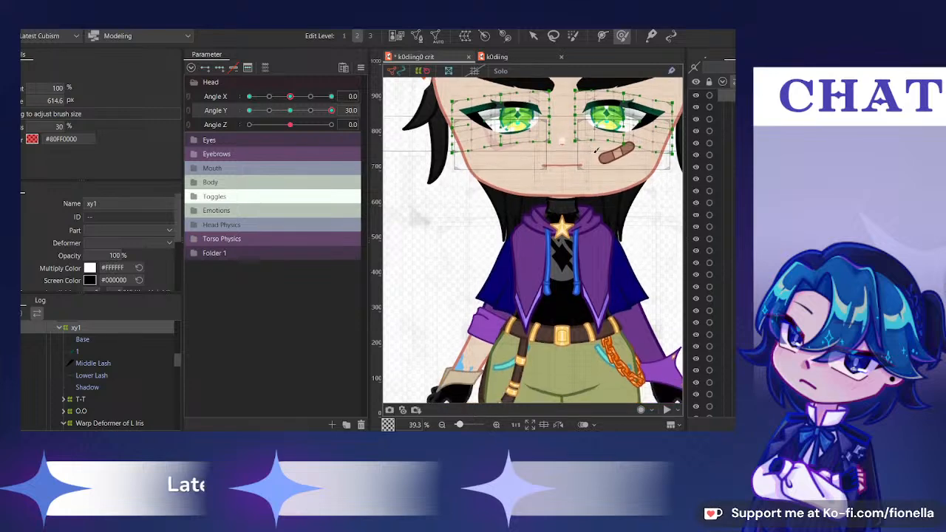
pyautogui.moveTo(590, 161); pyautogui.dragTo(563, 159)
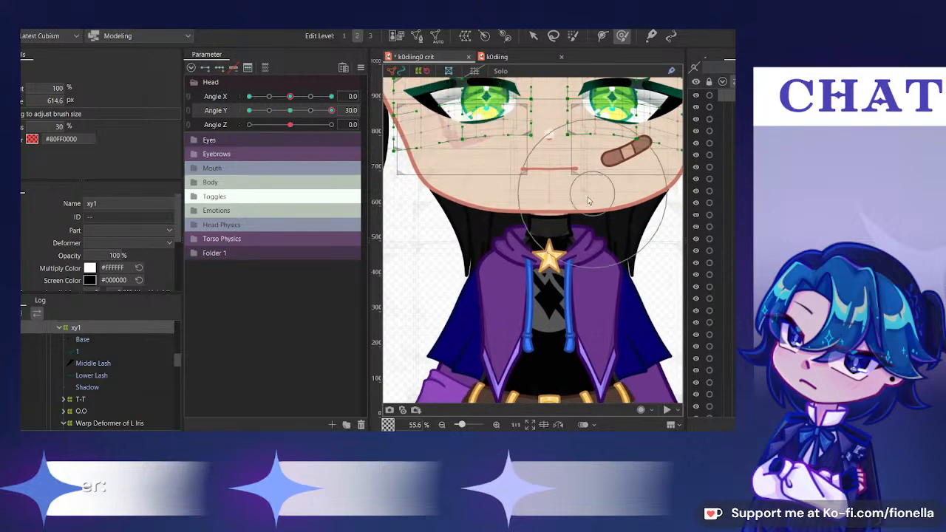
pyautogui.scroll(-2, 591, 197)
pyautogui.moveTo(587, 195); pyautogui.dragTo(559, 233)
# Check the eyes' motion along Angle Y, and refine their lower areas with a smaller deform brush at Angle Y 30
pyautogui.hotkey('ctrl', 't')
pyautogui.moveTo(291, 115)
pyautogui.mouseDown()
pyautogui.moveTo(315, 116)
pyautogui.moveTo(486, 208)
pyautogui.moveTo(478, 163)
pyautogui.mouseUp()
pyautogui.hotkey('ctrl', 'z')
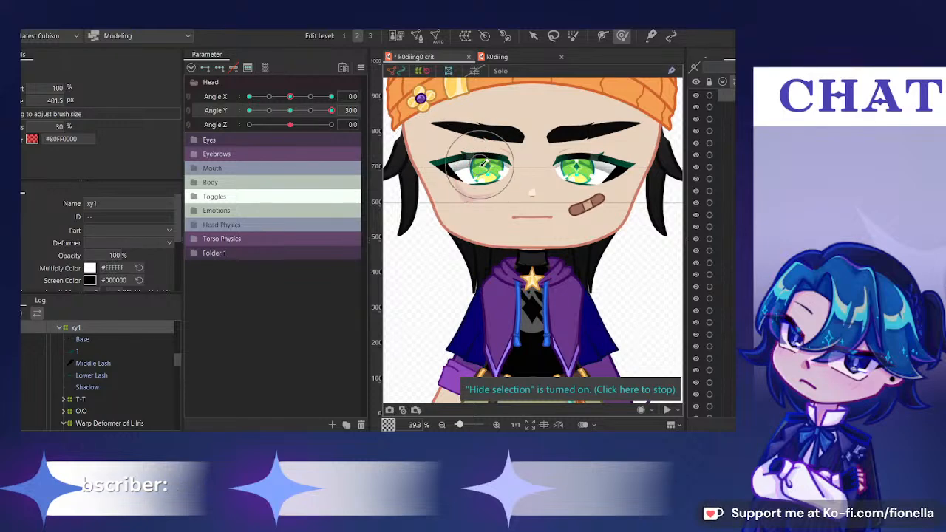
pyautogui.scroll(3, 470, 171)
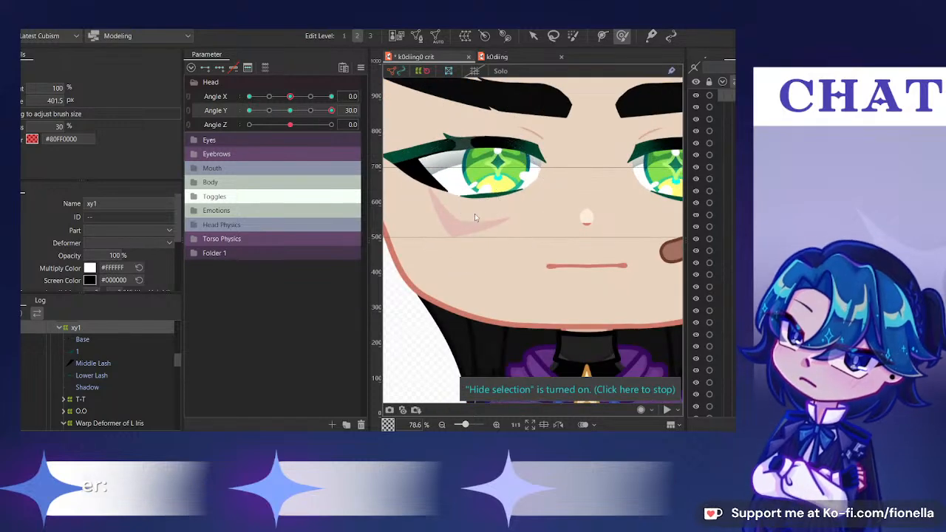
pyautogui.moveTo(482, 222)
pyautogui.mouseDown()
pyautogui.moveTo(480, 195)
pyautogui.moveTo(495, 240)
pyautogui.moveTo(465, 229)
pyautogui.moveTo(484, 216)
pyautogui.mouseUp()
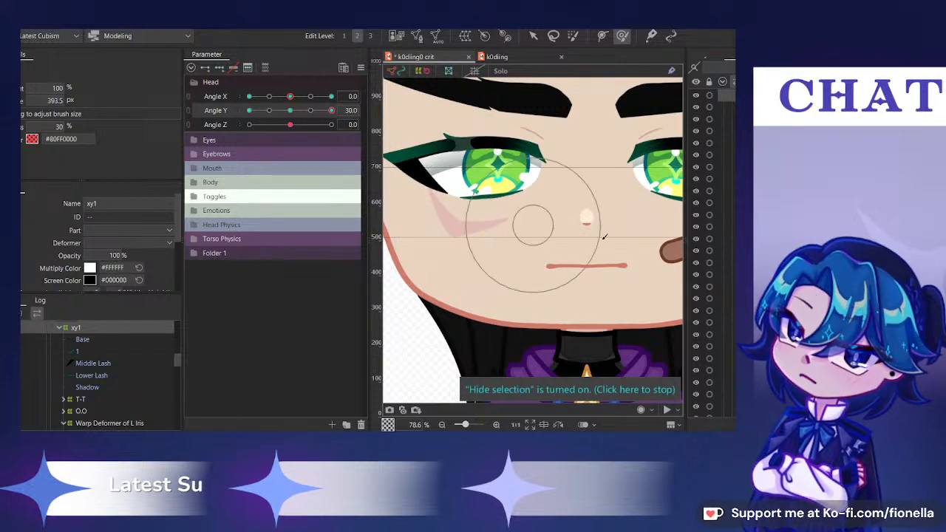
pyautogui.moveTo(592, 238)
pyautogui.mouseDown()
pyautogui.moveTo(560, 241)
pyautogui.moveTo(546, 217)
pyautogui.mouseUp()
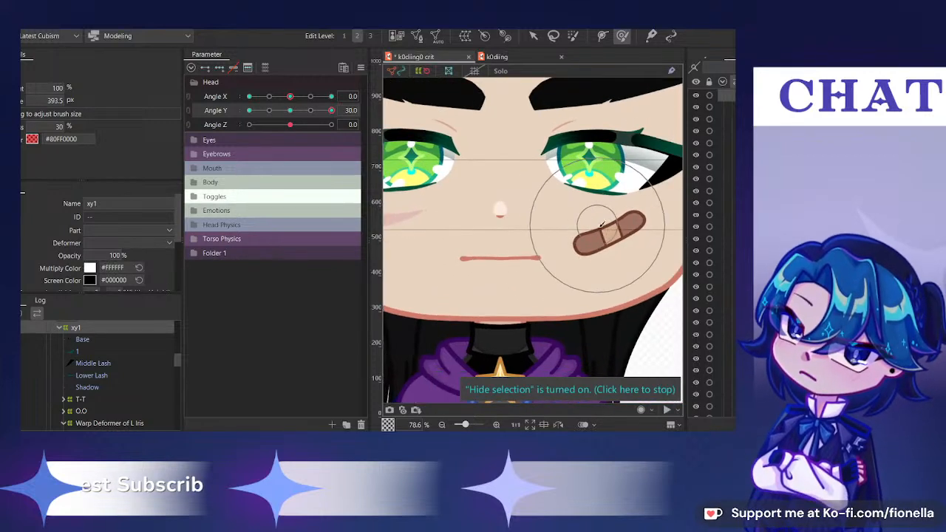
pyautogui.scroll(-2, 601, 226)
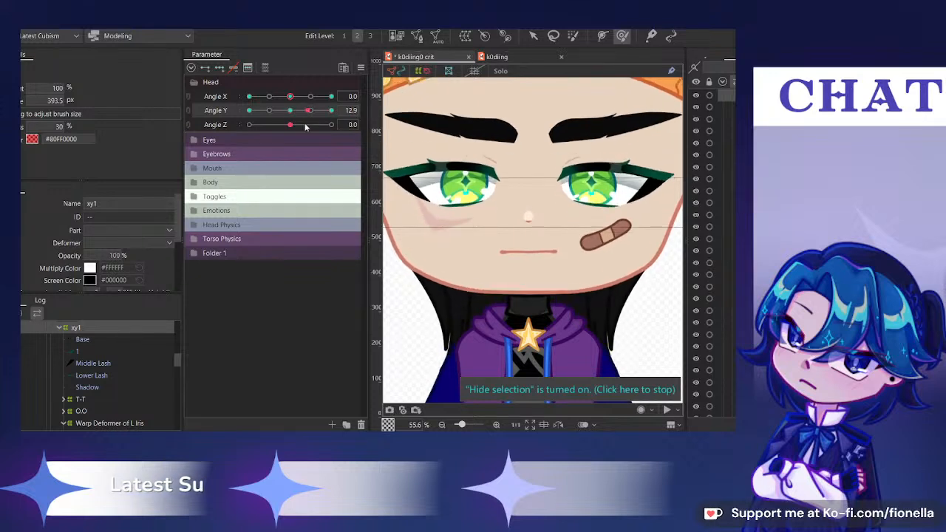
# Pull the inner parts of both eyes' xy1 deformers downward with a large deform brush at Angle Y -30, and check the Angle Y motion
pyautogui.moveTo(330, 110); pyautogui.dragTo(246, 138)
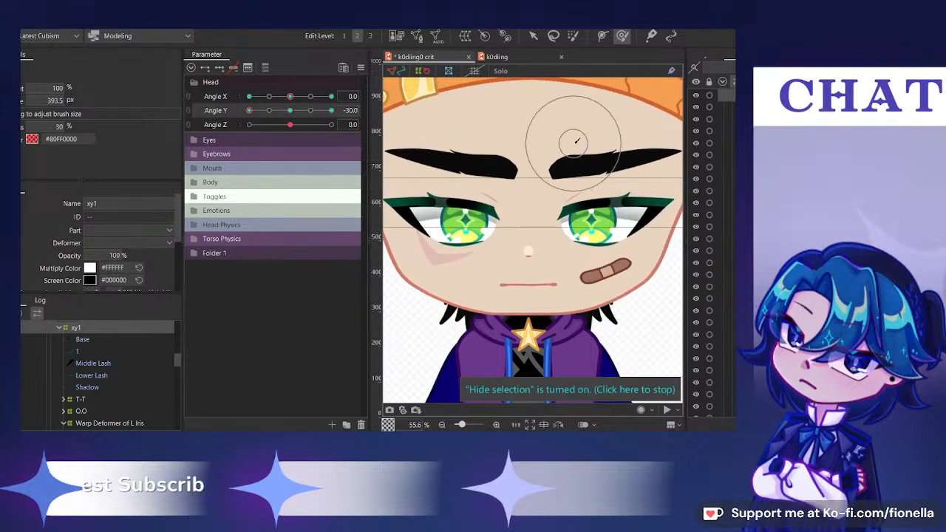
pyautogui.moveTo(575, 145); pyautogui.dragTo(578, 230)
pyautogui.moveTo(534, 137); pyautogui.dragTo(532, 181)
pyautogui.moveTo(529, 141); pyautogui.dragTo(529, 169)
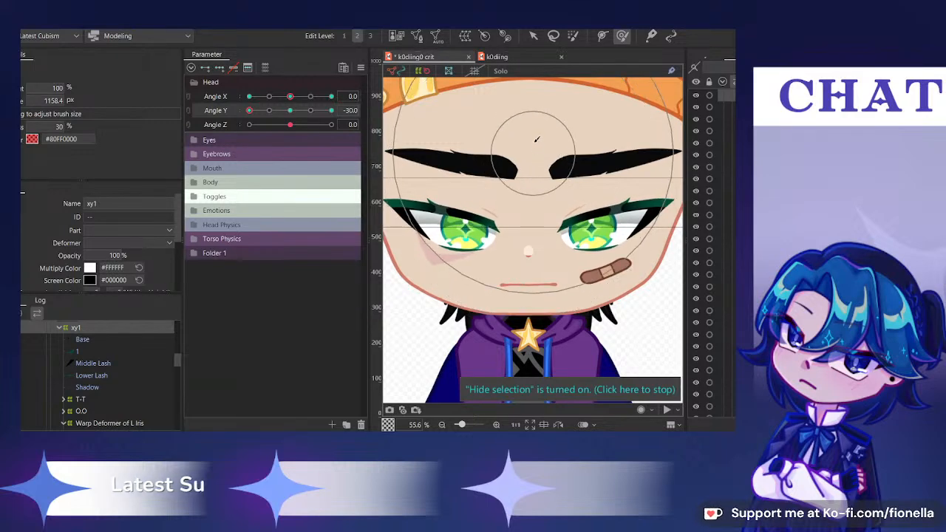
pyautogui.scroll(-3, 518, 145)
pyautogui.moveTo(299, 112); pyautogui.dragTo(245, 139)
pyautogui.scroll(1, 537, 201)
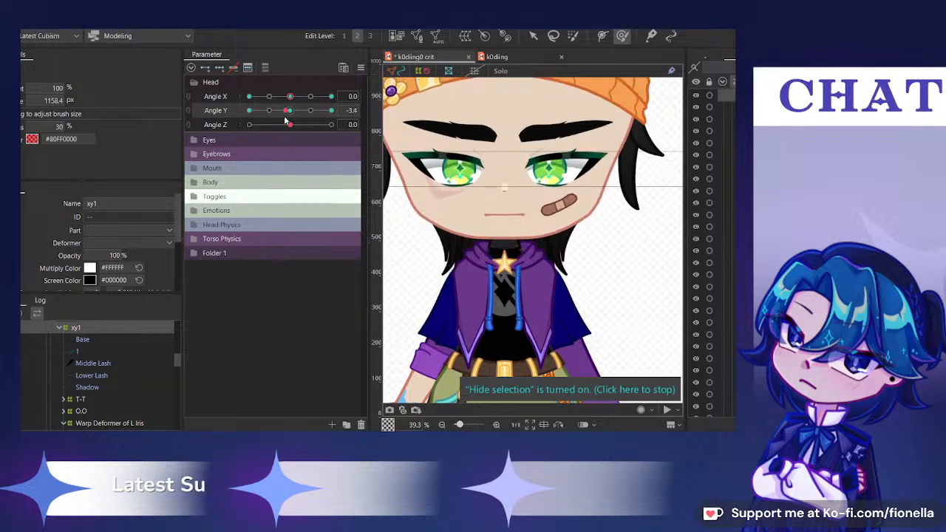
pyautogui.moveTo(523, 184); pyautogui.dragTo(511, 141)
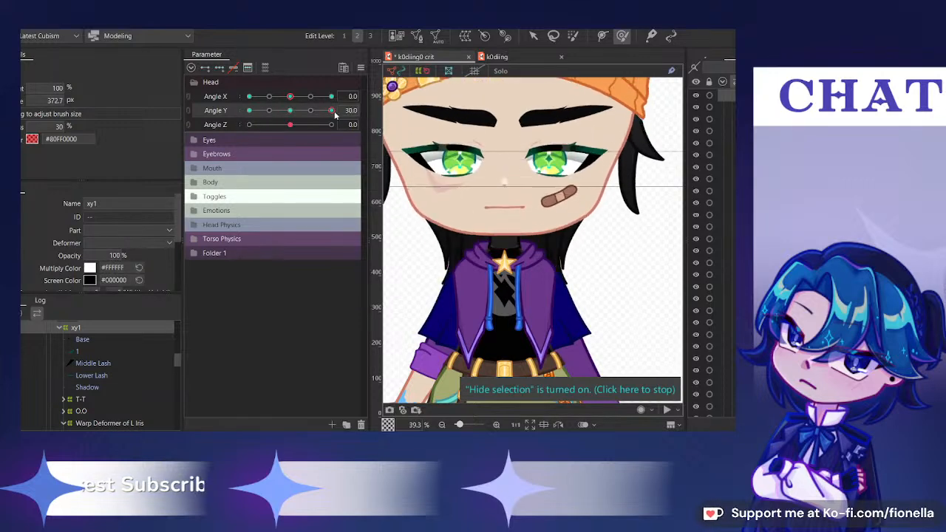
# Link Angle X and Angle Y into one combined grid and set both to 30 to preview the diagonal head turn
pyautogui.scroll(-2, 604, 132)
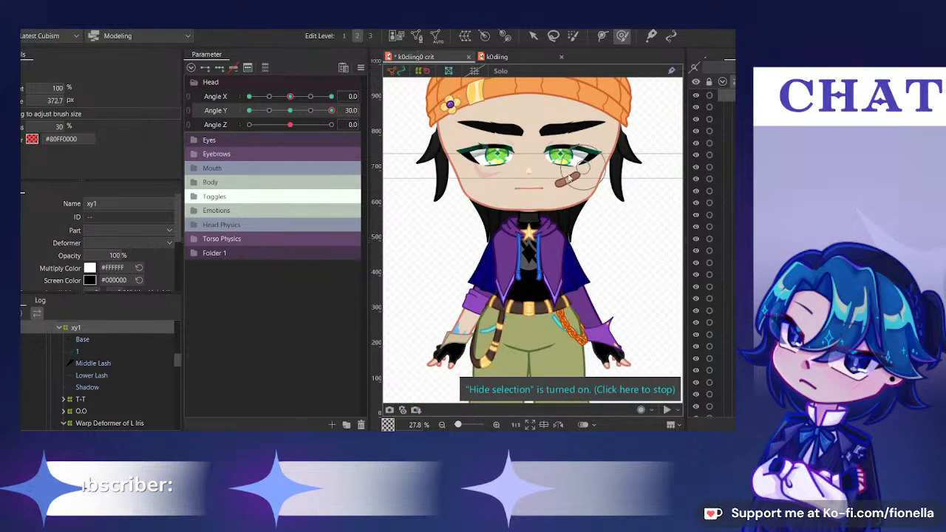
pyautogui.click(293, 110)
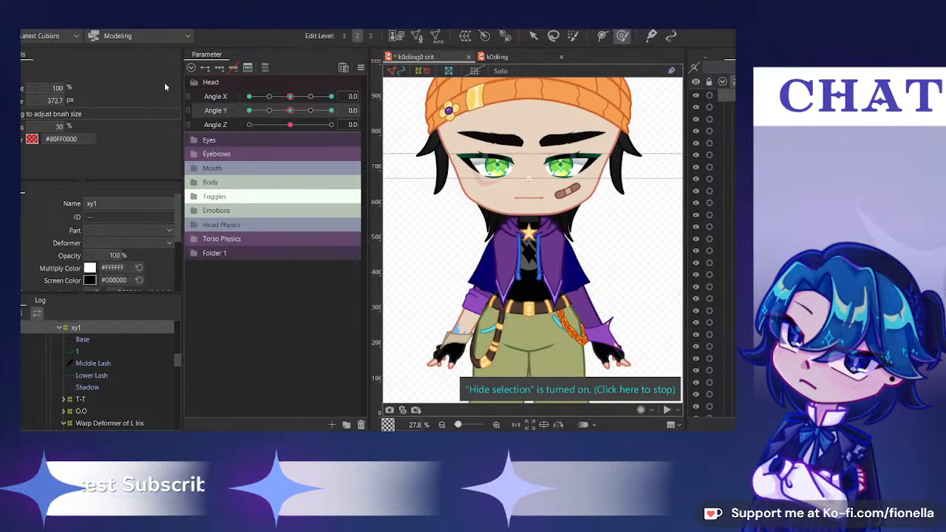
pyautogui.click(187, 107)
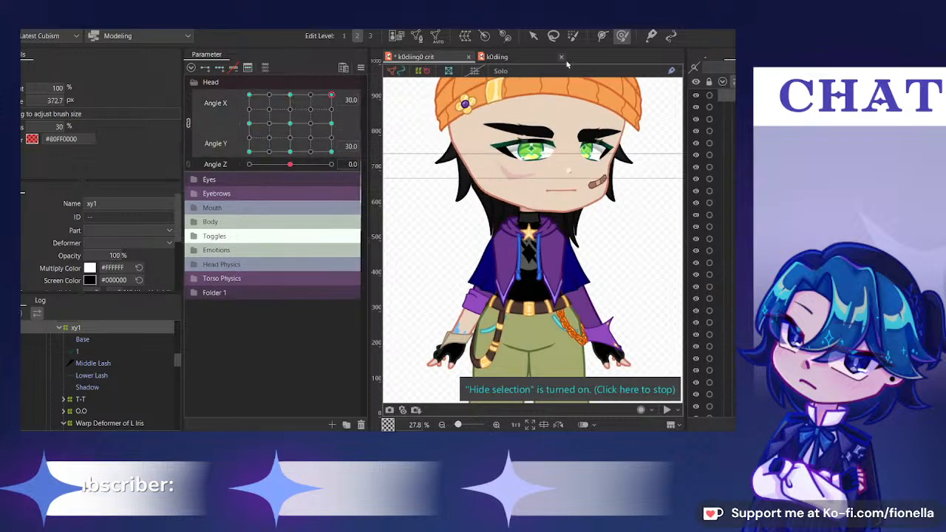
# Rotate both eyes' xy1 deformers slightly clockwise and nudge them at Angle X 30, Angle Y 30, and check the diagonal motion
pyautogui.click(533, 35)
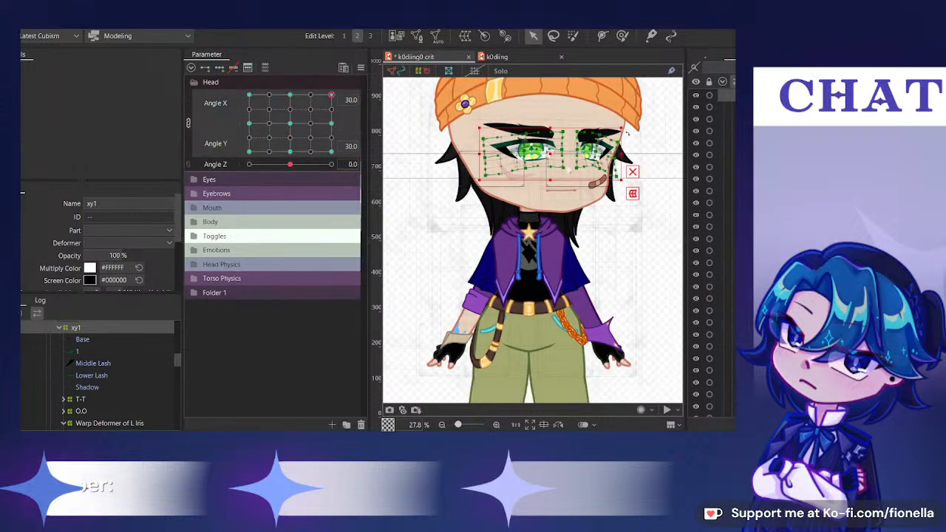
pyautogui.moveTo(626, 134); pyautogui.dragTo(628, 139)
pyautogui.moveTo(553, 153); pyautogui.dragTo(567, 156)
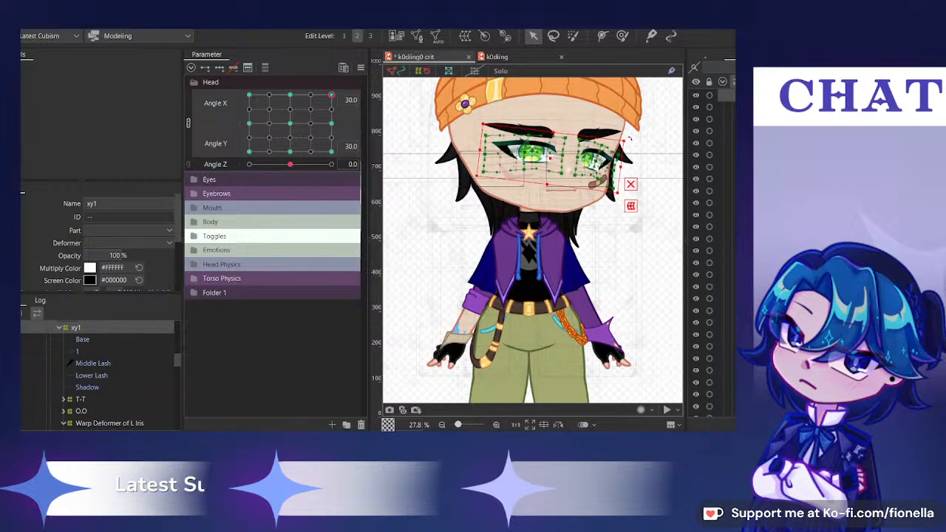
pyautogui.moveTo(282, 105); pyautogui.dragTo(396, 91)
pyautogui.moveTo(291, 95); pyautogui.dragTo(362, 94)
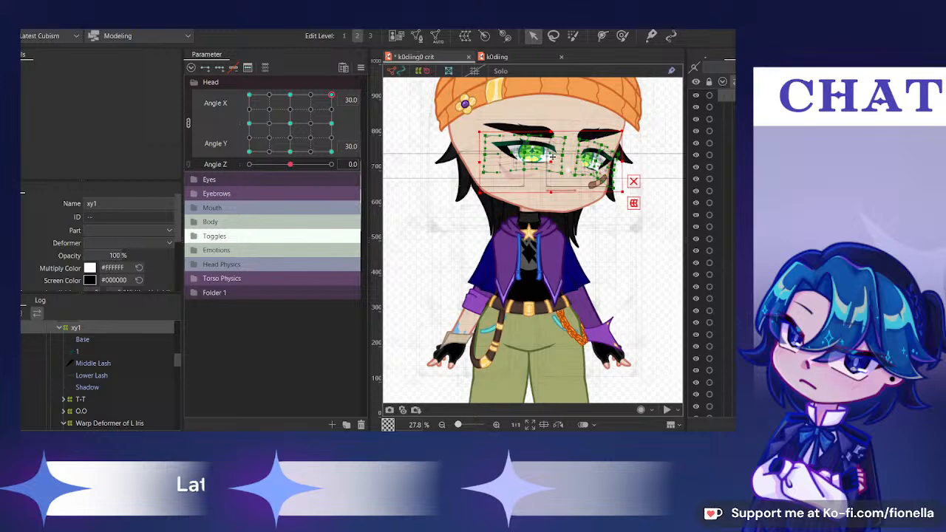
# Rotate both eyes' xy1 deformers slightly counterclockwise at Angle X 30, Angle Y -30, and check the diagonal motion
pyautogui.moveTo(296, 117); pyautogui.dragTo(353, 174)
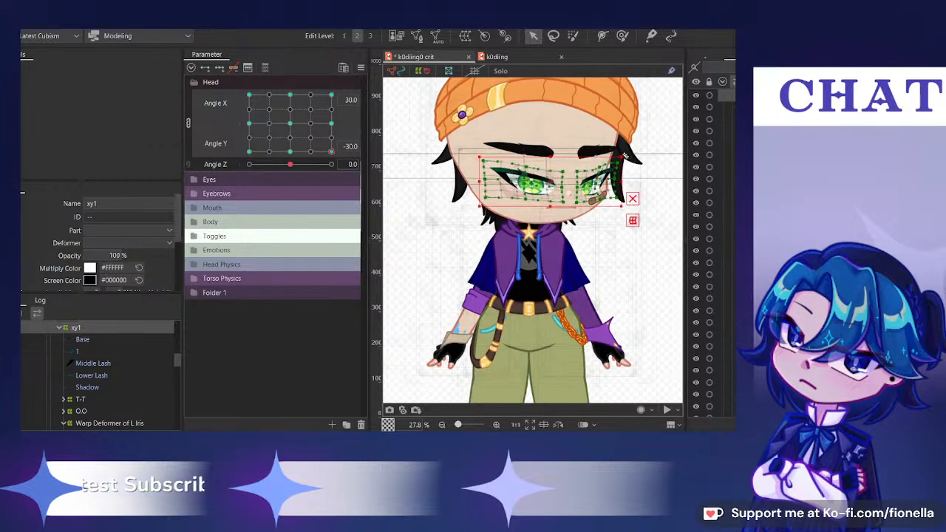
pyautogui.moveTo(624, 155); pyautogui.dragTo(618, 148)
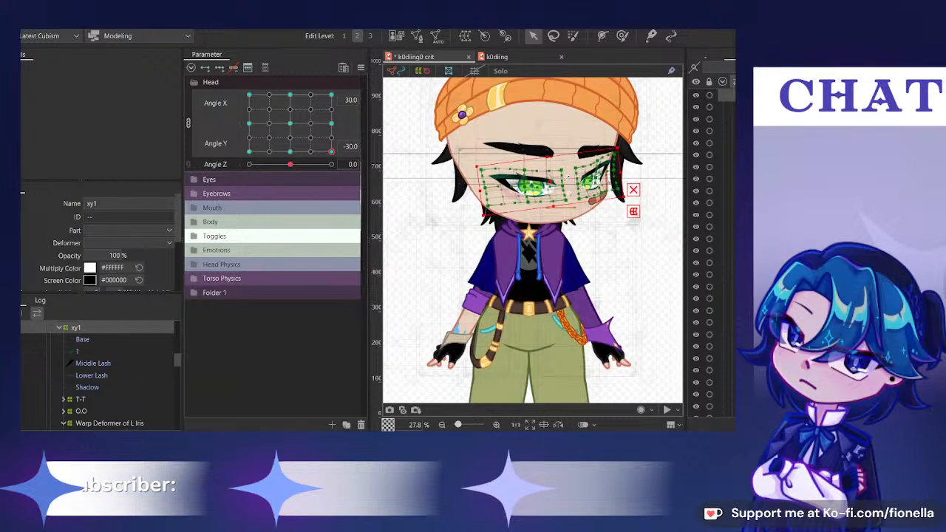
pyautogui.moveTo(289, 150); pyautogui.dragTo(369, 79)
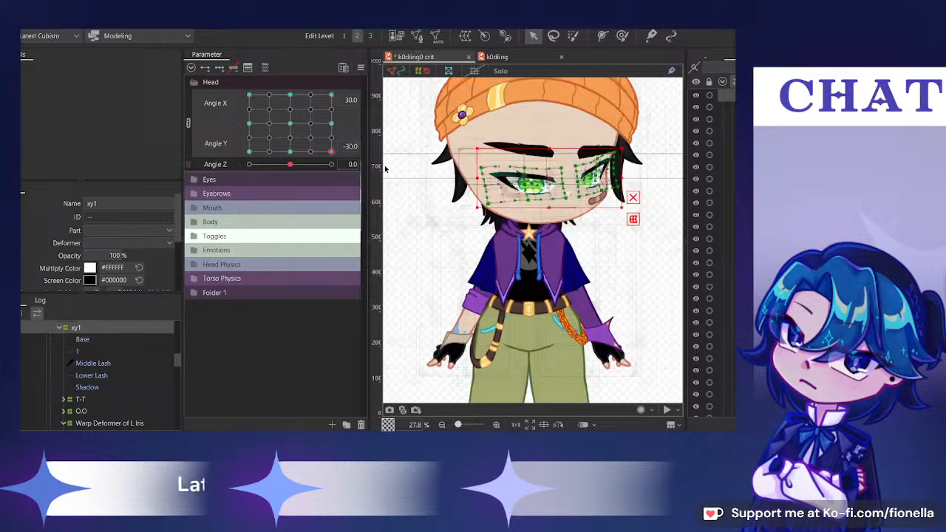
# Reshape the far eye's outer corner with a smaller deform brush at Angle X 30, Angle Y 30, keeping the selection outlines hidden
pyautogui.click(623, 36)
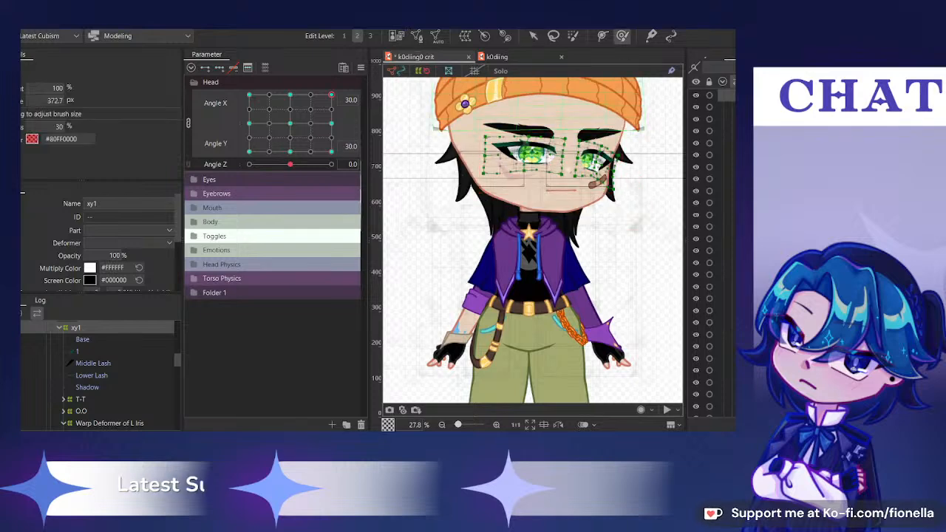
pyautogui.scroll(3, 607, 194)
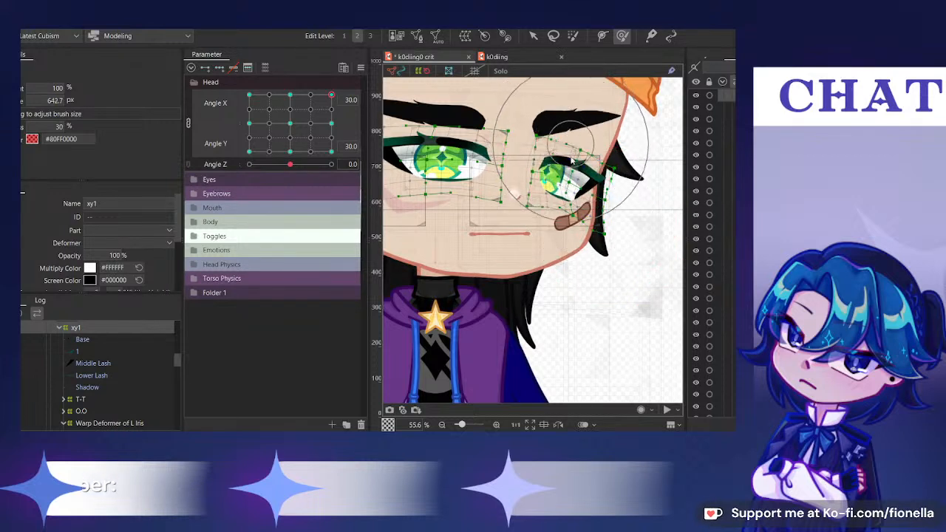
pyautogui.hotkey('ctrl', 'h')
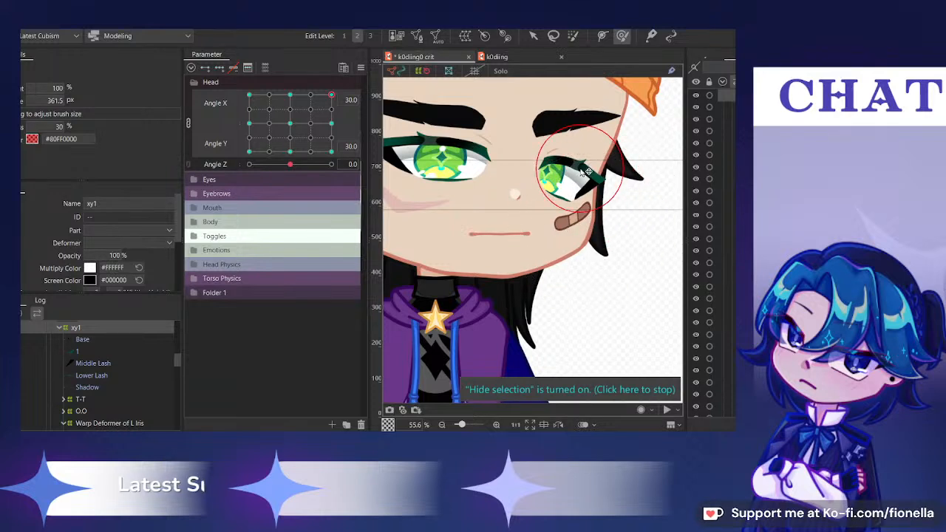
pyautogui.moveTo(586, 168); pyautogui.dragTo(599, 187)
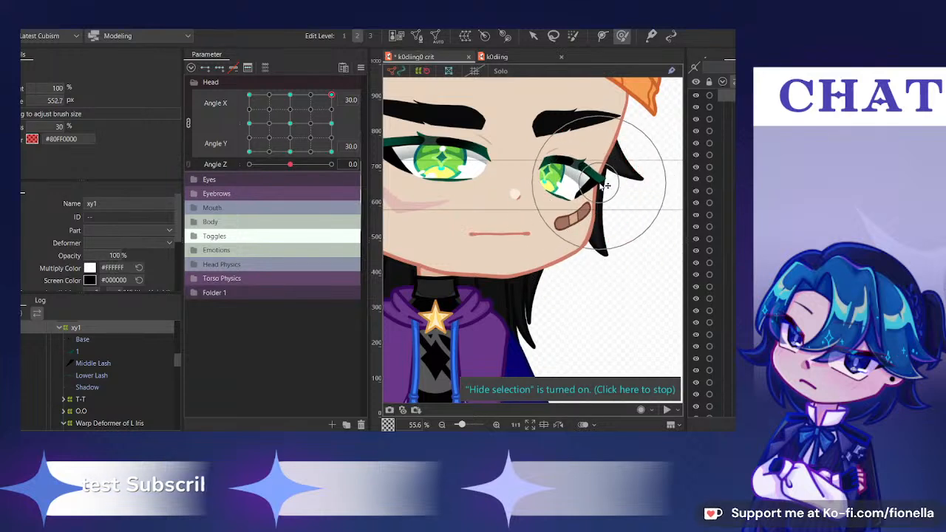
pyautogui.scroll(-4, 599, 186)
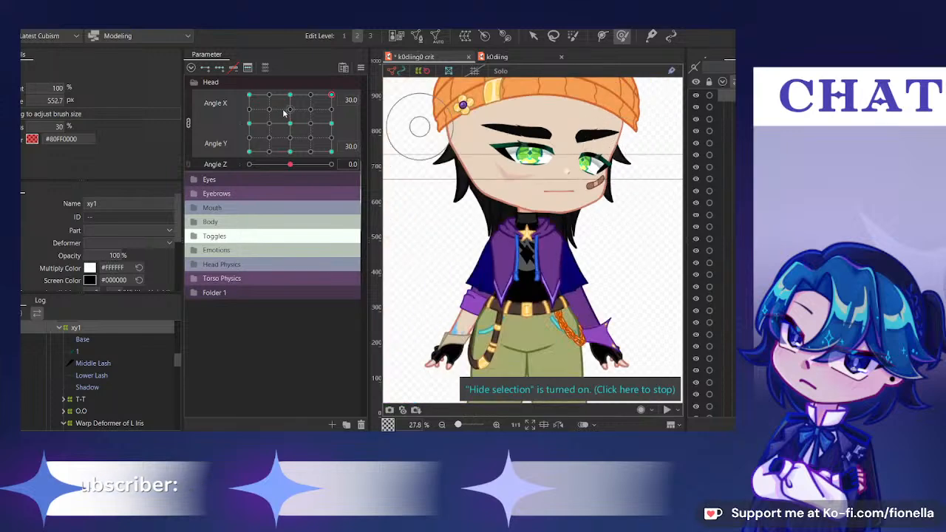
pyautogui.moveTo(331, 95)
pyautogui.mouseDown()
pyautogui.moveTo(311, 87)
pyautogui.moveTo(344, 89)
pyautogui.mouseUp()
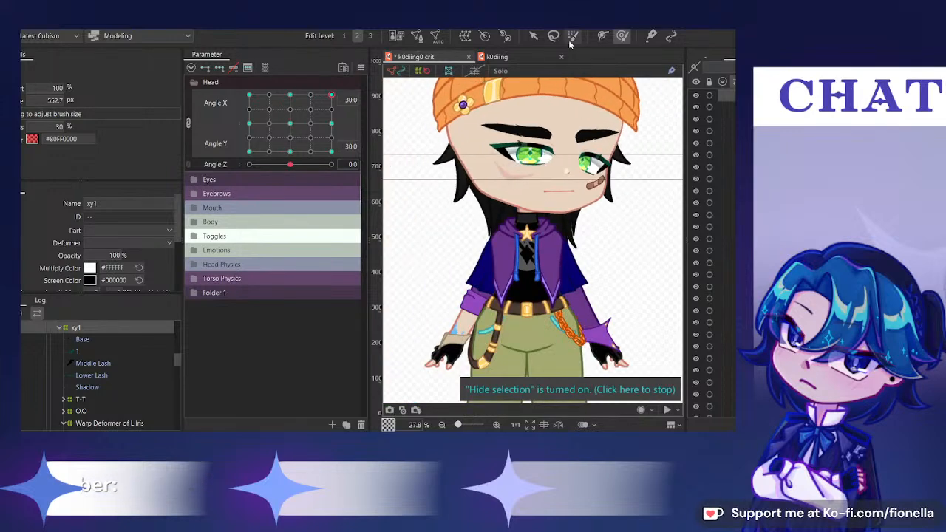
# Adjust both eyes with a larger deform brush at Angle X 30, Angle Y -30, and compare them against the upward diagonal pose
pyautogui.moveTo(623, 197); pyautogui.dragTo(644, 239)
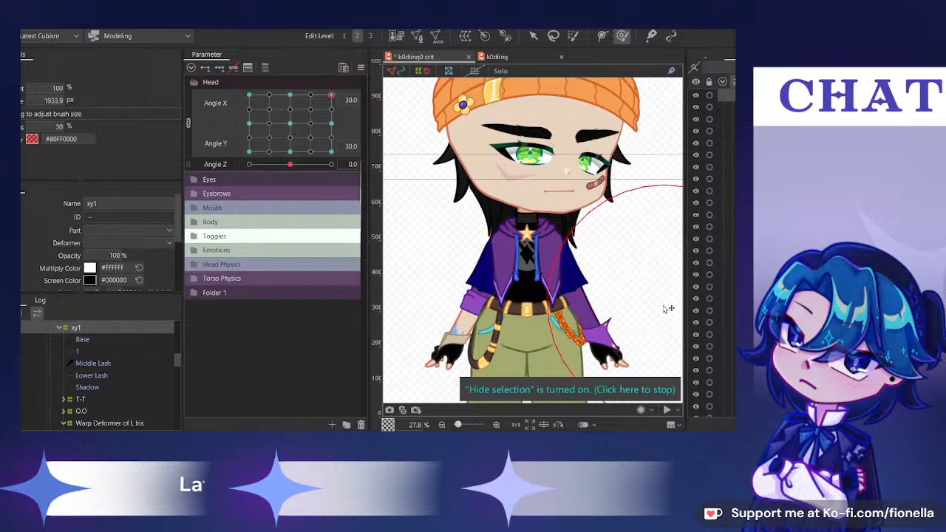
pyautogui.moveTo(664, 306); pyautogui.dragTo(665, 307)
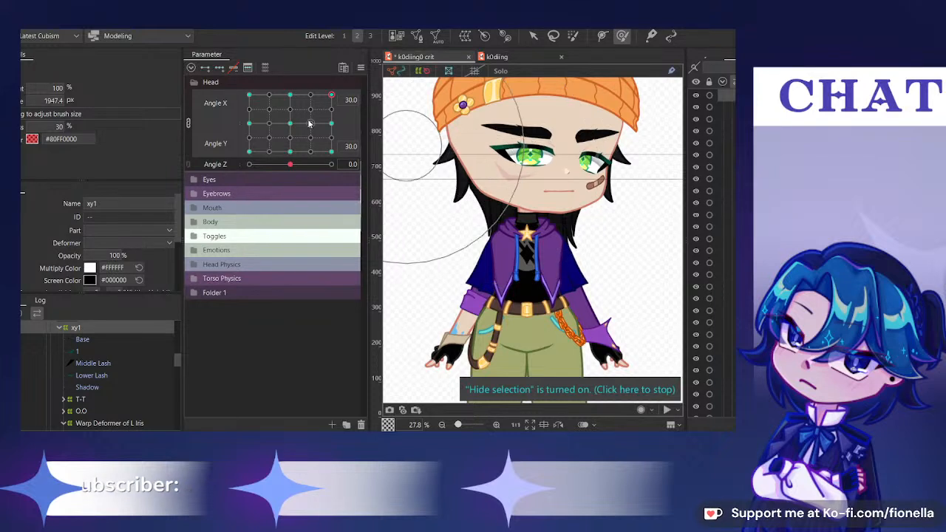
pyautogui.moveTo(298, 106); pyautogui.dragTo(365, 183)
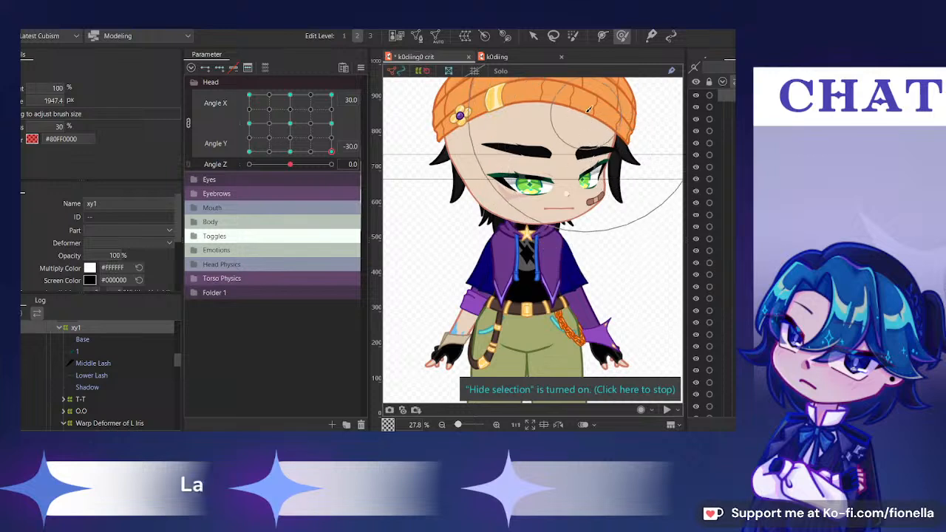
pyautogui.moveTo(579, 109); pyautogui.dragTo(592, 110)
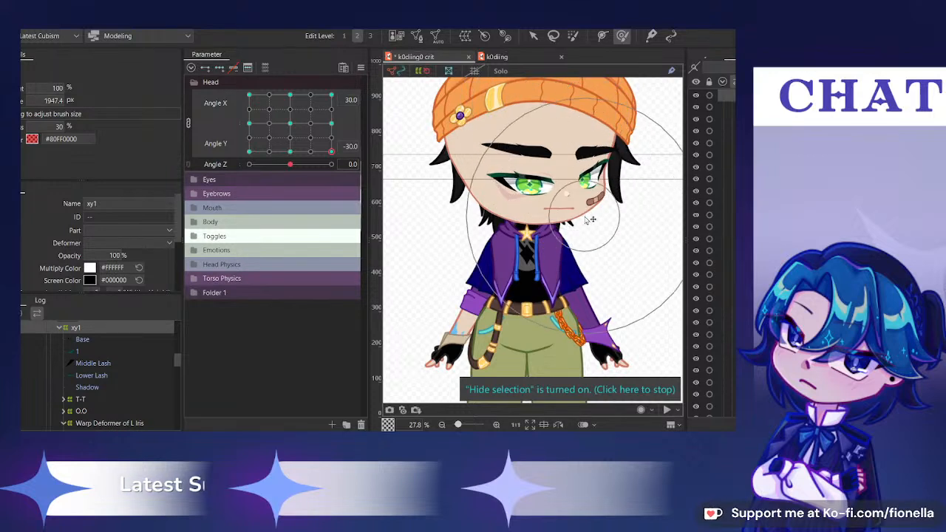
pyautogui.moveTo(581, 151); pyautogui.dragTo(567, 127)
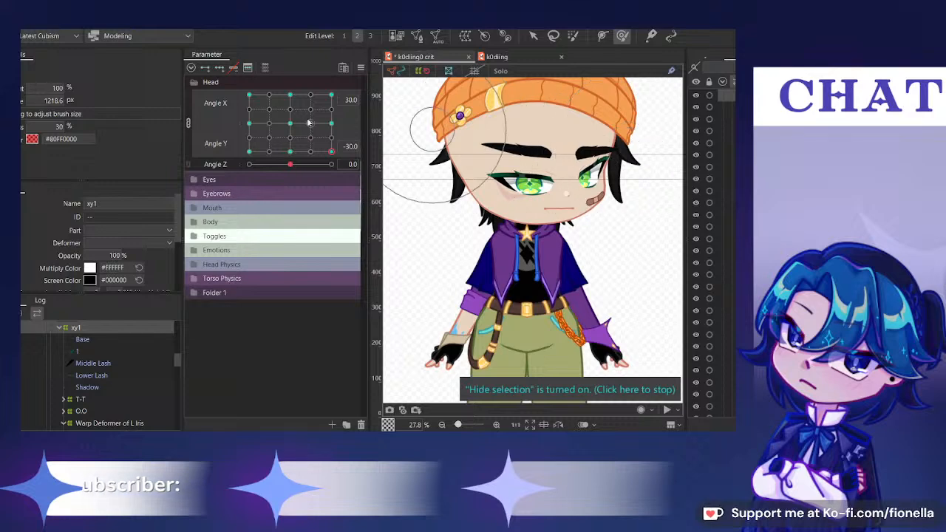
pyautogui.moveTo(308, 121); pyautogui.dragTo(397, 182)
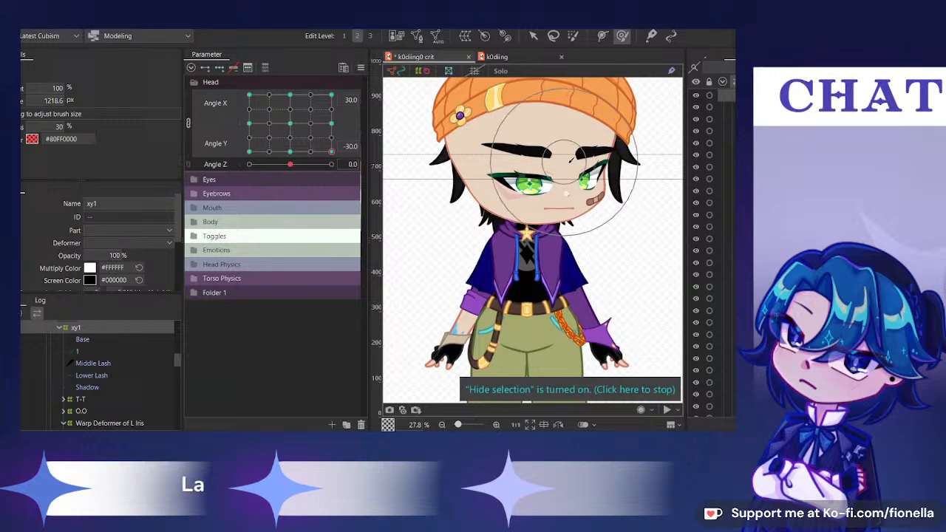
pyautogui.moveTo(296, 108); pyautogui.dragTo(381, 52)
pyautogui.moveTo(388, 130); pyautogui.dragTo(645, 197)
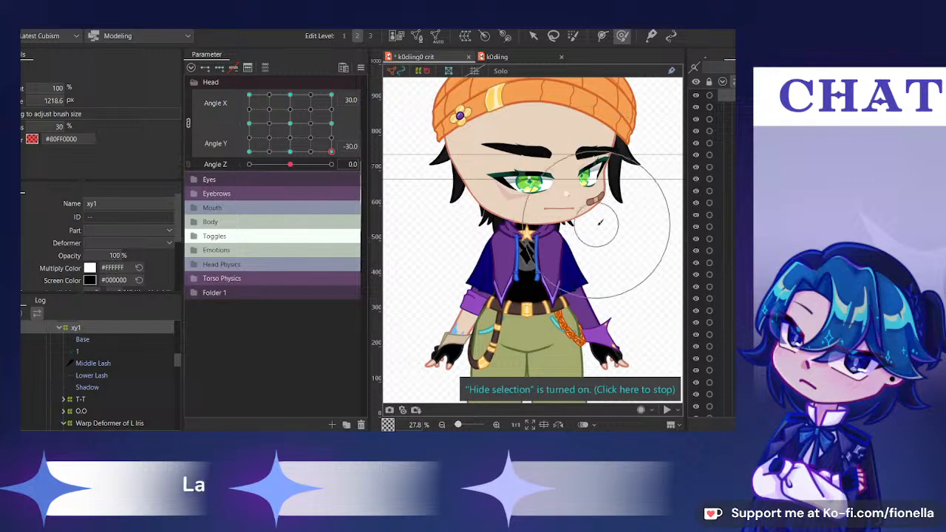
# Refine the far eye with the deform brush at Angle X 30 for Angle Y -30 and 30, and check the combined head motion
pyautogui.scroll(2, 552, 184)
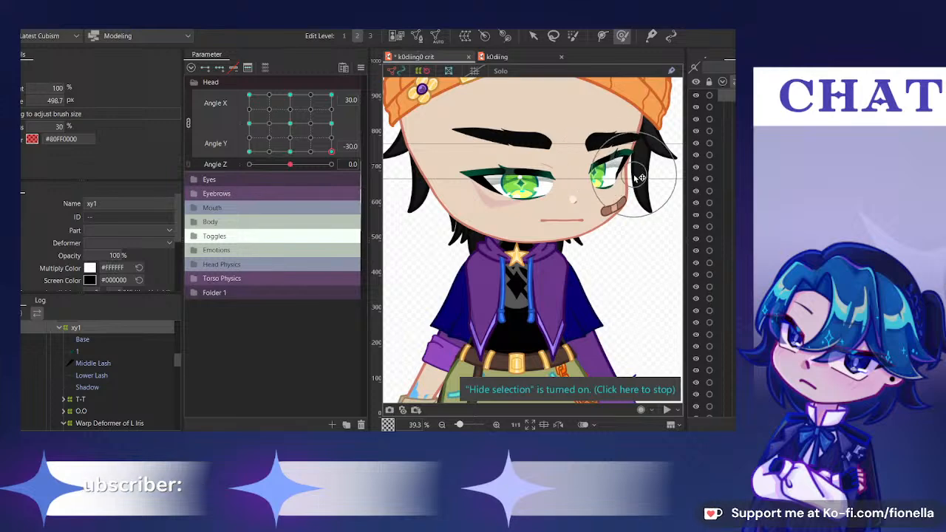
pyautogui.scroll(-2, 521, 159)
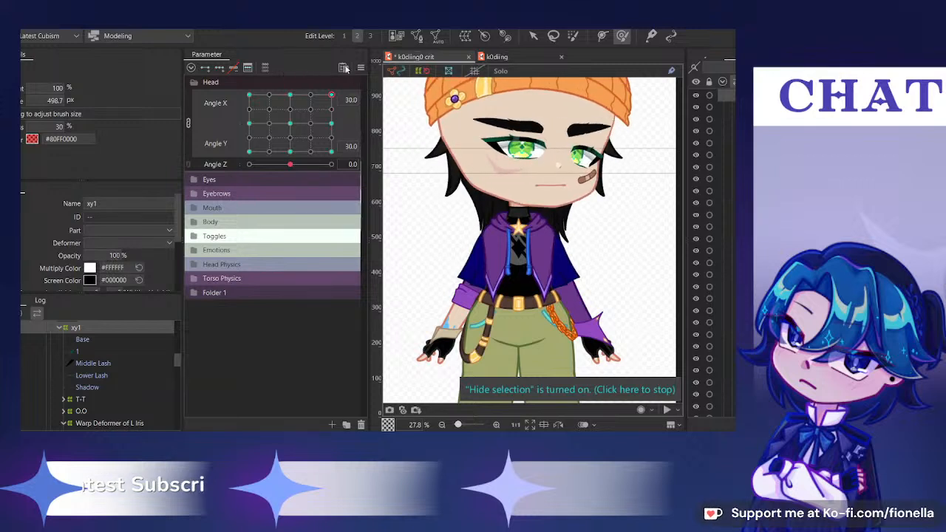
pyautogui.moveTo(330, 96); pyautogui.dragTo(310, 81)
pyautogui.moveTo(514, 194); pyautogui.dragTo(554, 197)
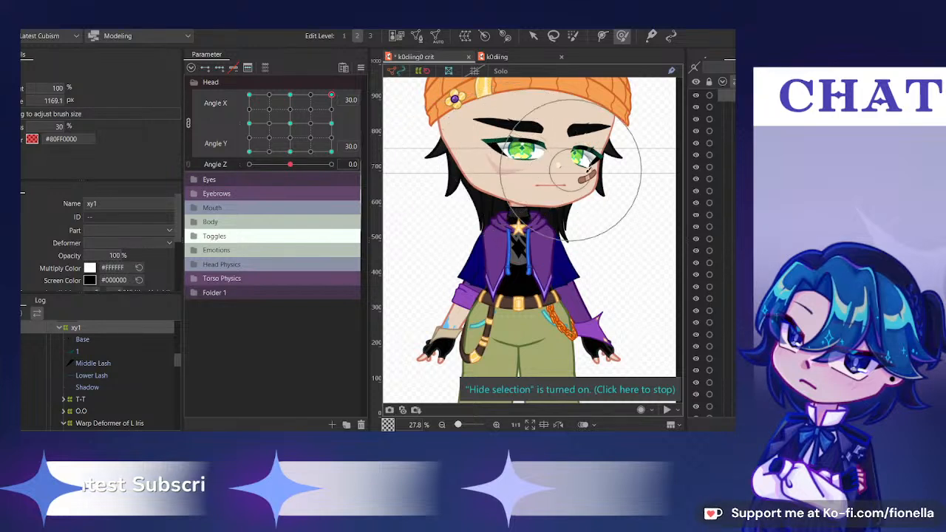
pyautogui.moveTo(330, 95); pyautogui.dragTo(383, 169)
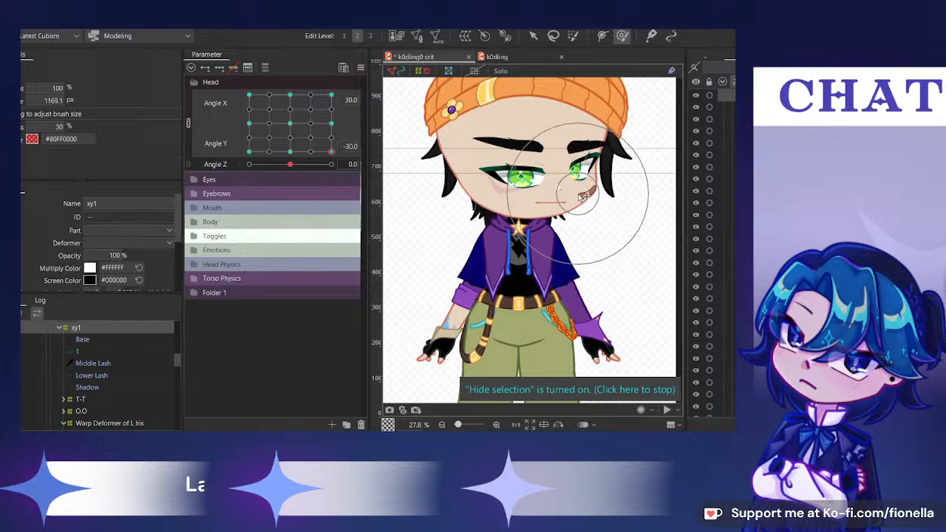
pyautogui.moveTo(599, 135); pyautogui.dragTo(592, 155)
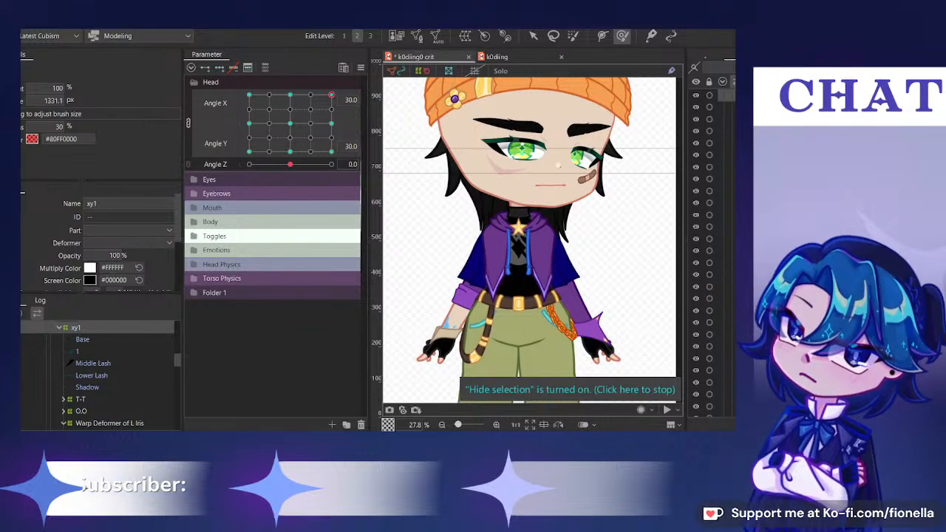
pyautogui.click(286, 131)
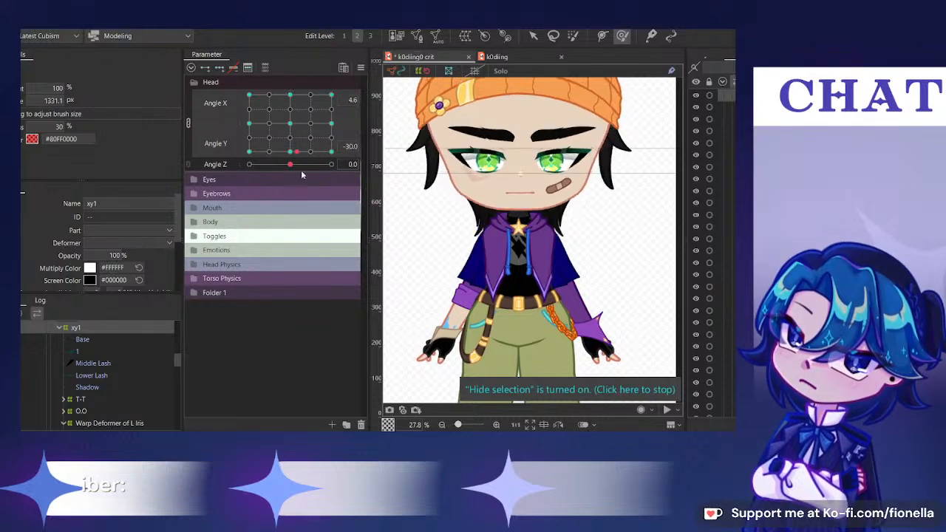
pyautogui.moveTo(293, 142)
pyautogui.mouseDown()
pyautogui.moveTo(331, 151)
pyautogui.moveTo(312, 163)
pyautogui.moveTo(334, 157)
pyautogui.moveTo(309, 143)
pyautogui.moveTo(337, 96)
pyautogui.moveTo(359, 195)
pyautogui.moveTo(249, 115)
pyautogui.moveTo(330, 123)
pyautogui.mouseUp()
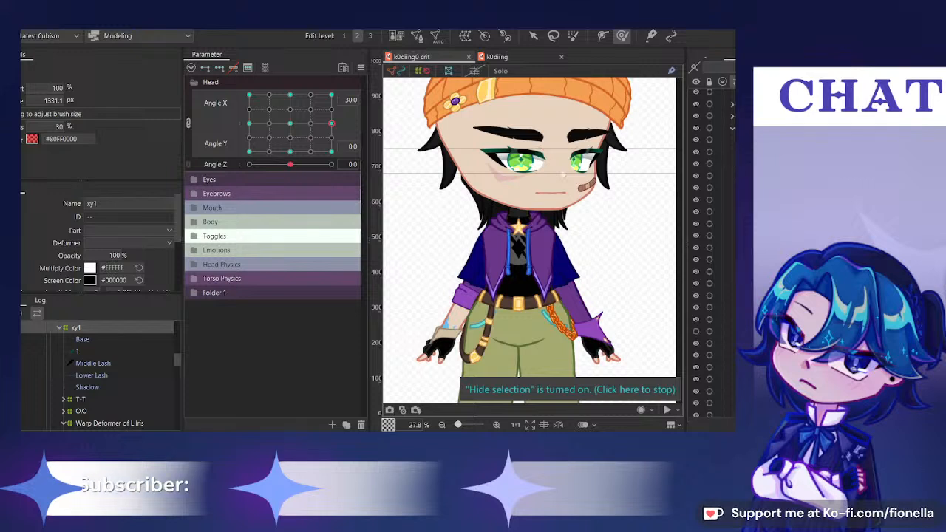
# Select the Nose warp deformer and unlink Angle X from Angle Y with both angles at 0
pyautogui.scroll(-3, 727, 344)
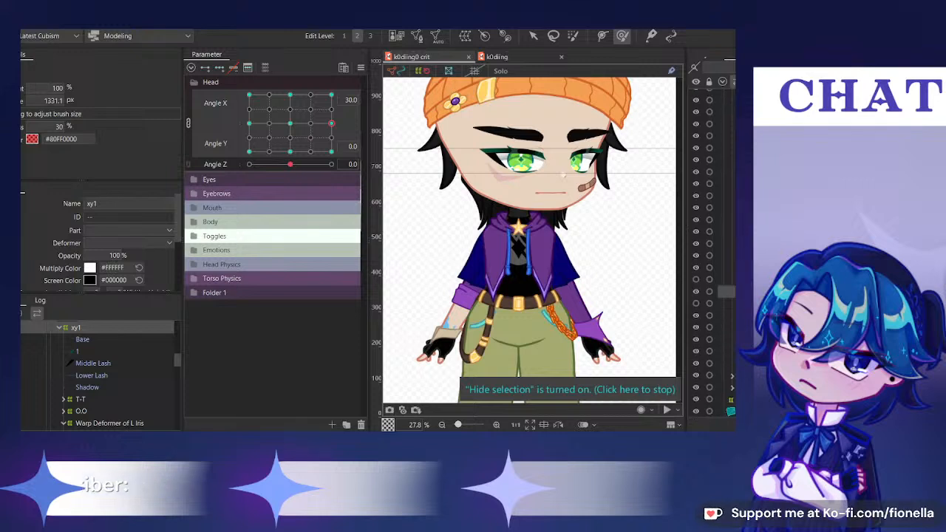
pyautogui.scroll(-3, 713, 255)
pyautogui.scroll(-5, 711, 255)
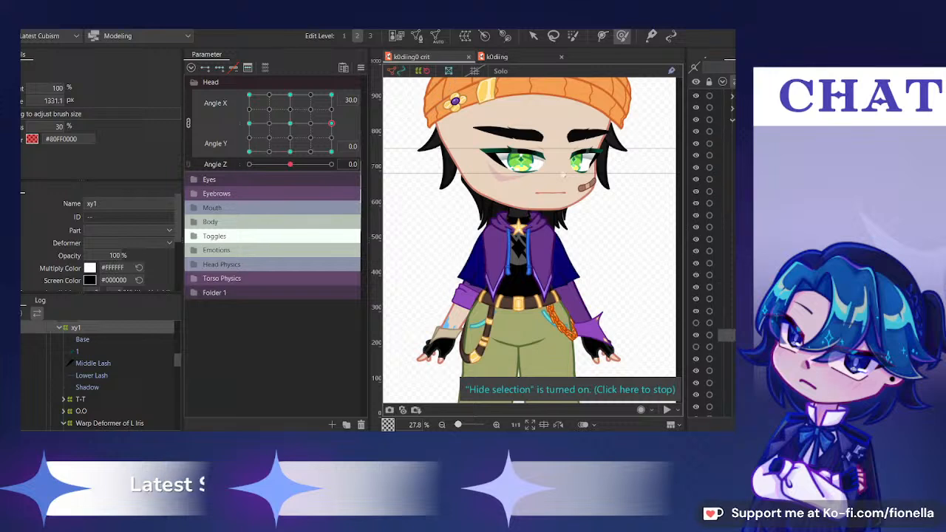
pyautogui.scroll(-1, 726, 344)
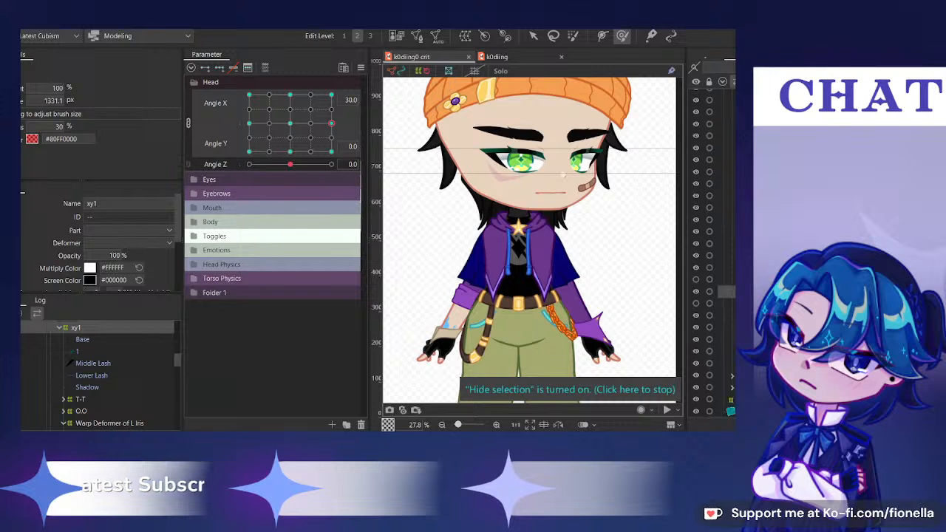
pyautogui.click(727, 352)
pyautogui.scroll(-4, 712, 255)
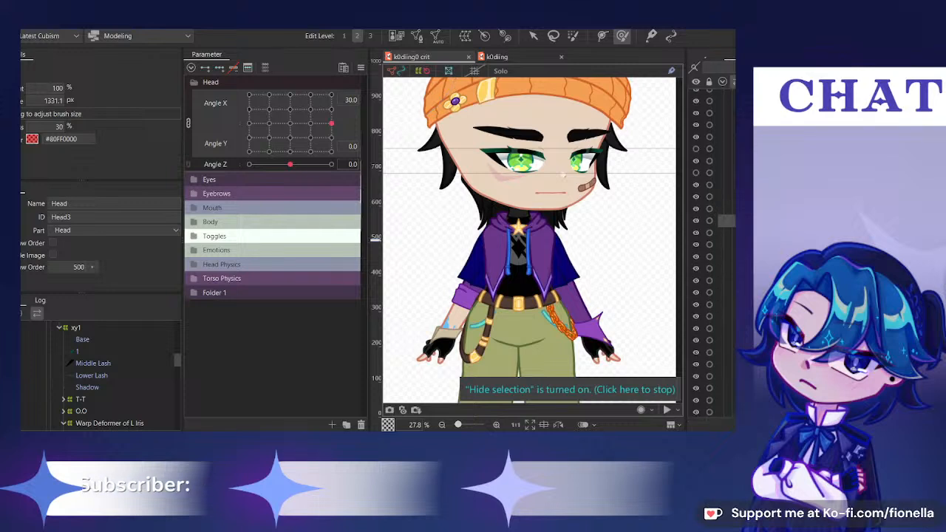
pyautogui.scroll(-2, 727, 295)
pyautogui.click(727, 309)
pyautogui.click(296, 124)
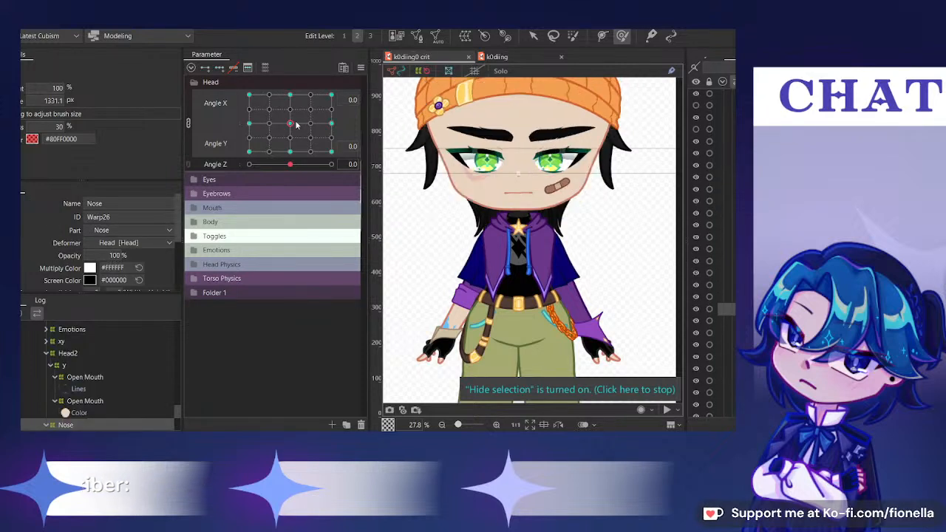
pyautogui.click(189, 124)
# Raise the nose at Angle Y 30 with the deform brush and compare its placement with Angle Y -30 and 0
pyautogui.moveTo(289, 111); pyautogui.dragTo(343, 116)
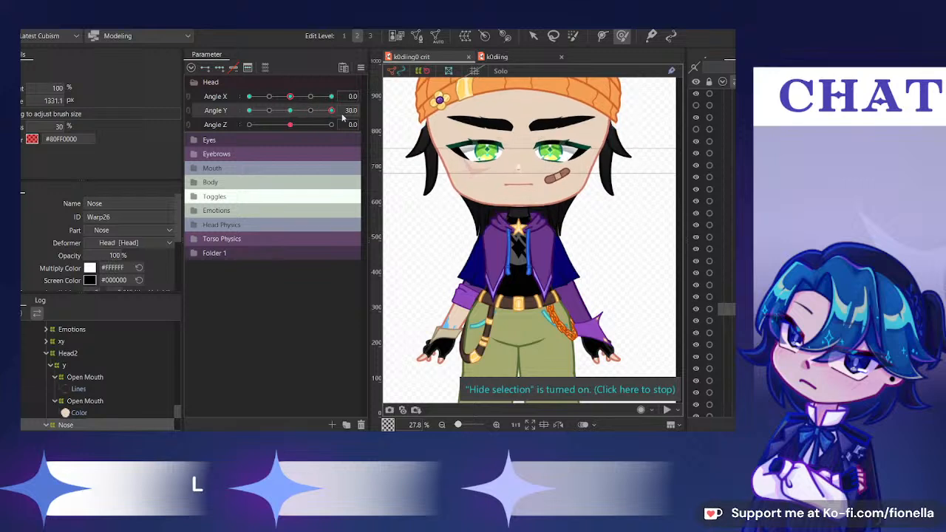
pyautogui.scroll(2, 523, 161)
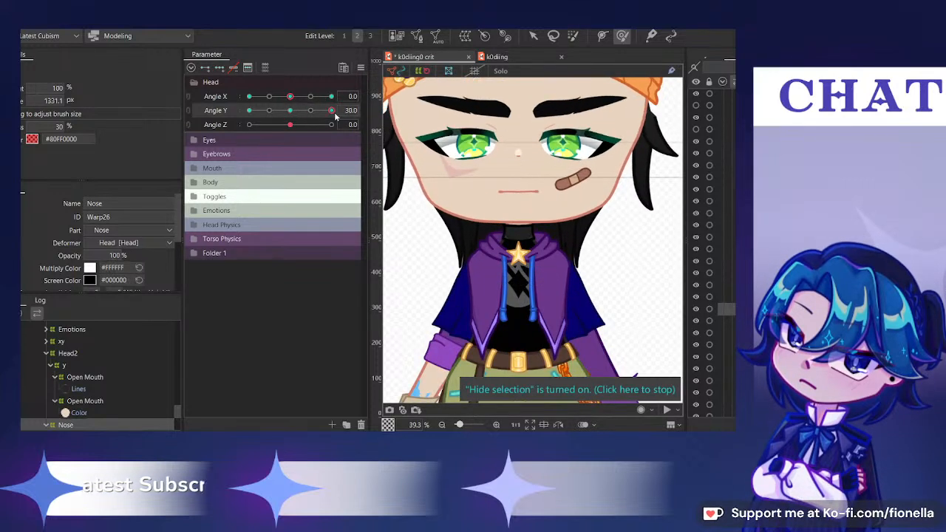
pyautogui.moveTo(341, 113); pyautogui.dragTo(226, 142)
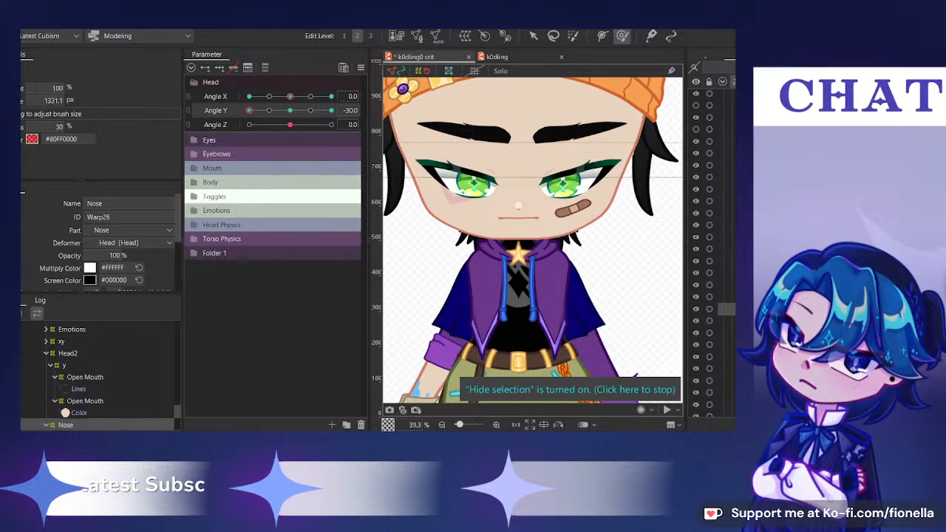
pyautogui.moveTo(300, 111); pyautogui.dragTo(340, 111)
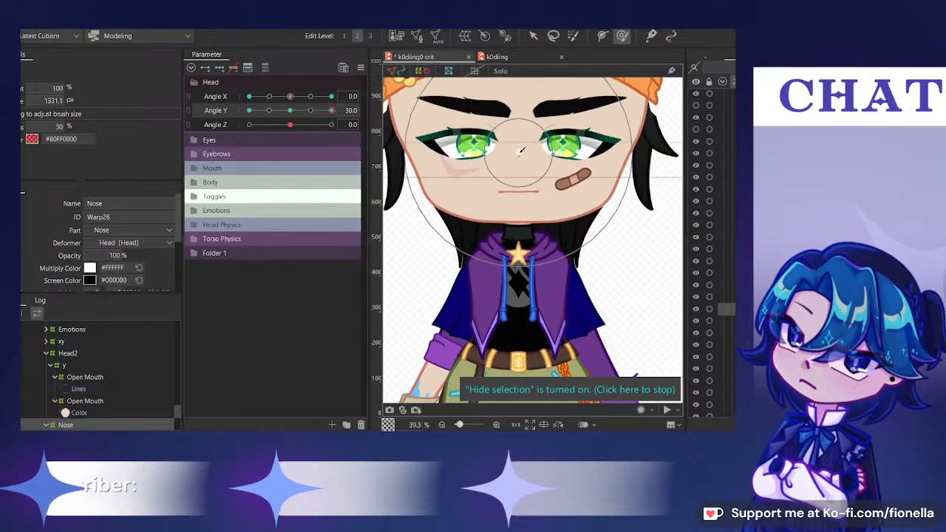
pyautogui.moveTo(547, 255); pyautogui.dragTo(540, 165)
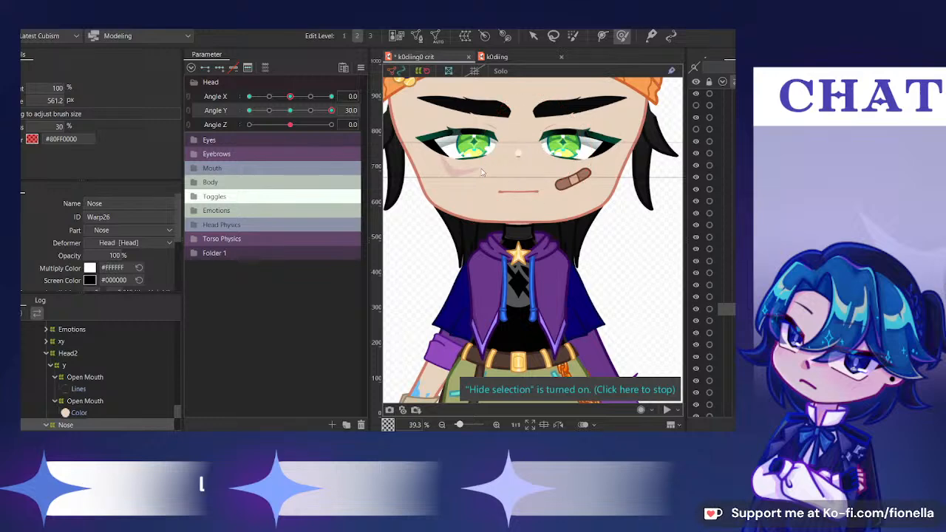
pyautogui.scroll(2, 509, 170)
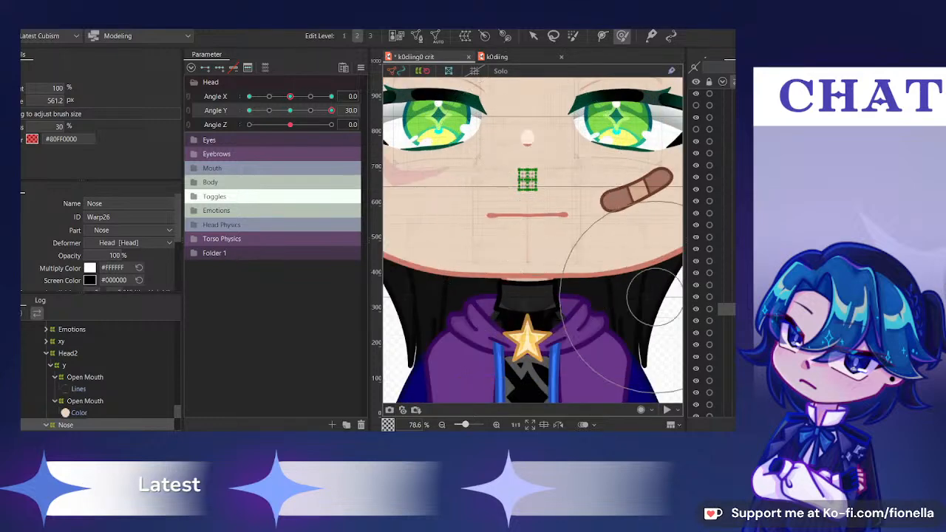
pyautogui.moveTo(331, 110); pyautogui.dragTo(290, 118)
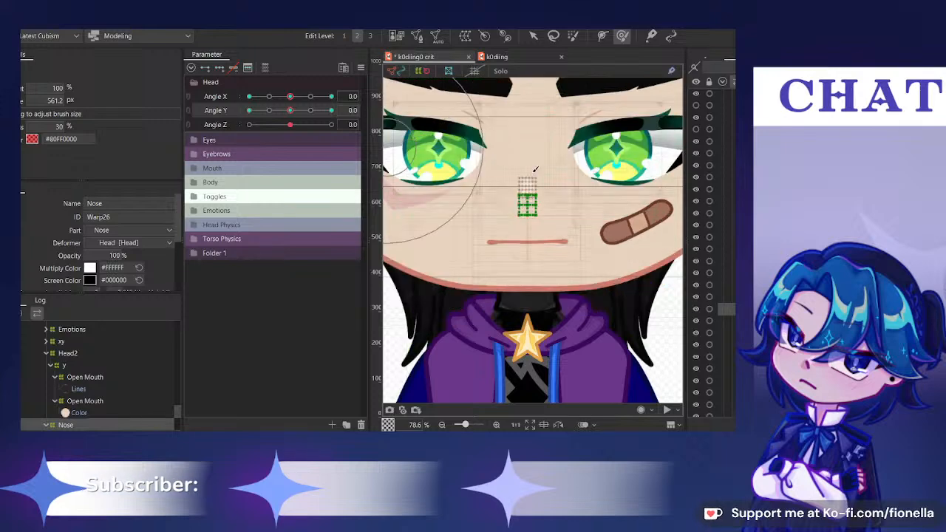
pyautogui.hotkey('ctrl', 'h')
pyautogui.scroll(-2, 534, 171)
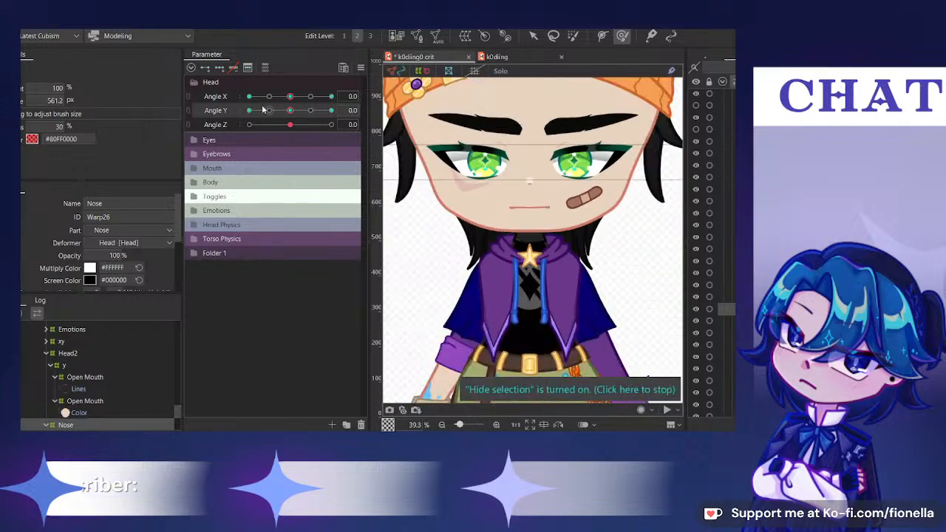
# Link Angle X with Angle Y, shift the nose inward at Angle X 30, Angle Y -30, and compare it with Angle Y 30
pyautogui.click(189, 99)
pyautogui.moveTo(290, 123); pyautogui.dragTo(368, 169)
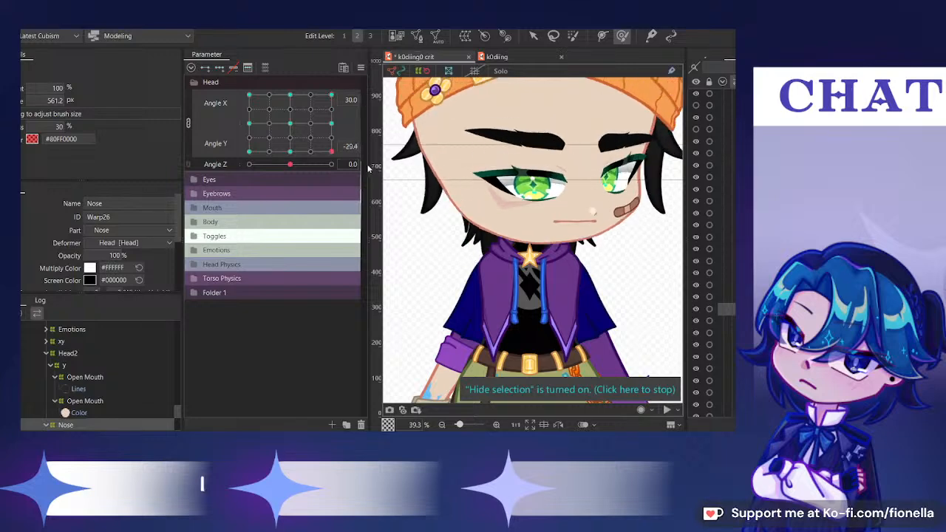
pyautogui.scroll(1, 554, 194)
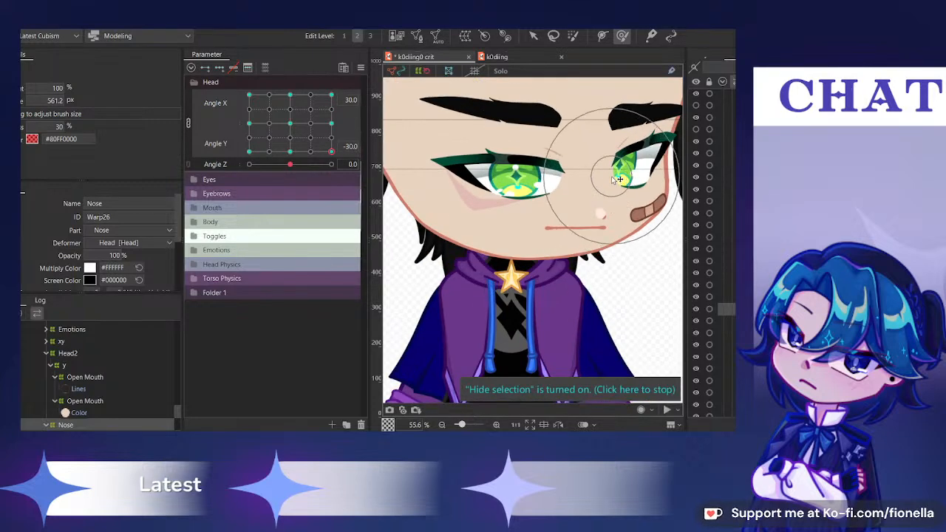
pyautogui.moveTo(592, 171)
pyautogui.mouseDown()
pyautogui.moveTo(582, 238)
pyautogui.moveTo(556, 182)
pyautogui.mouseUp()
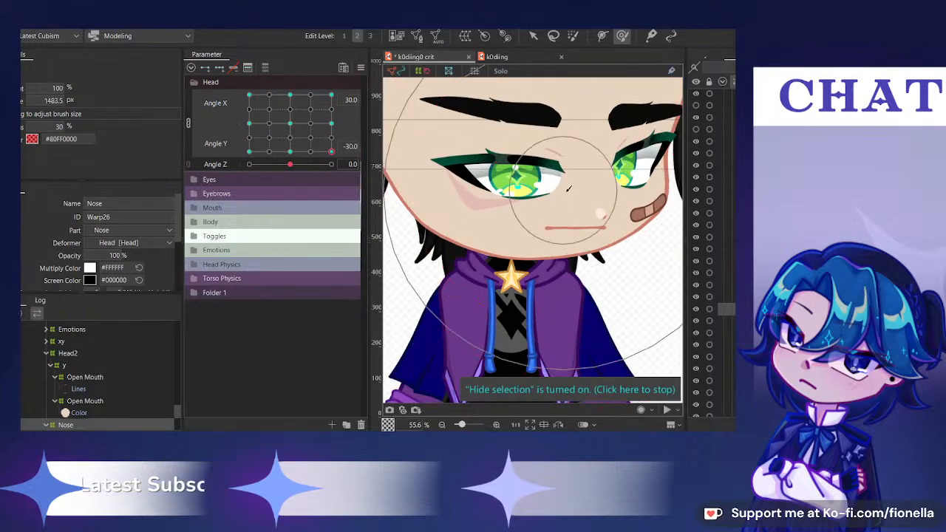
pyautogui.scroll(-1, 567, 184)
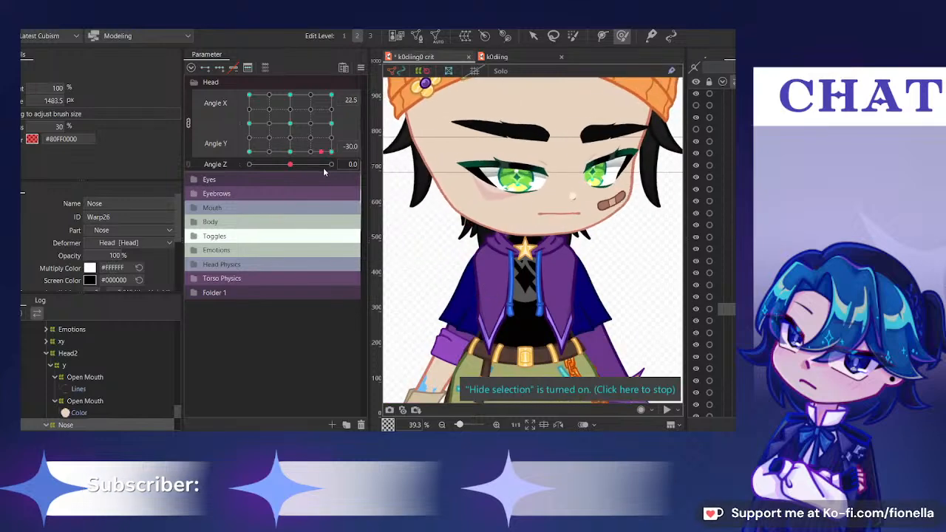
pyautogui.moveTo(399, 175); pyautogui.dragTo(405, 73)
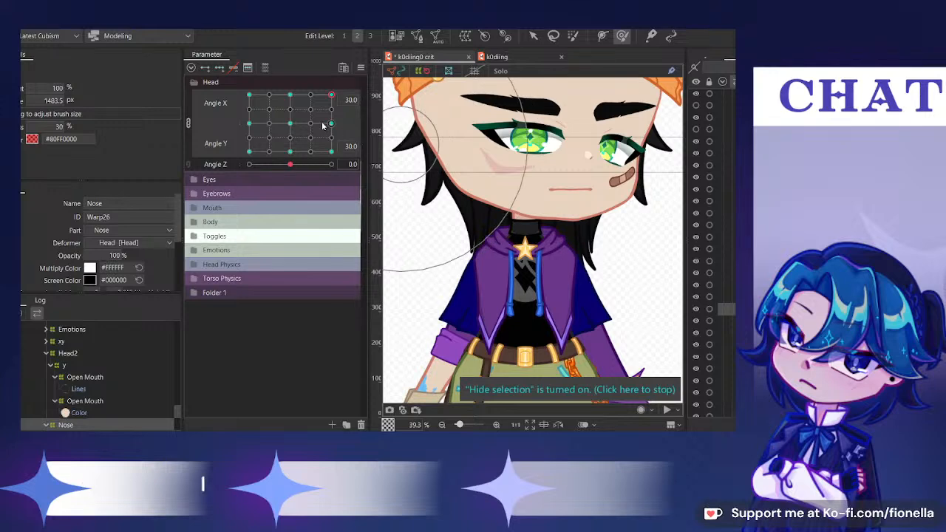
pyautogui.moveTo(331, 133)
pyautogui.mouseDown()
pyautogui.moveTo(334, 173)
pyautogui.moveTo(402, 171)
pyautogui.moveTo(407, 57)
pyautogui.mouseUp()
pyautogui.scroll(2, 722, 181)
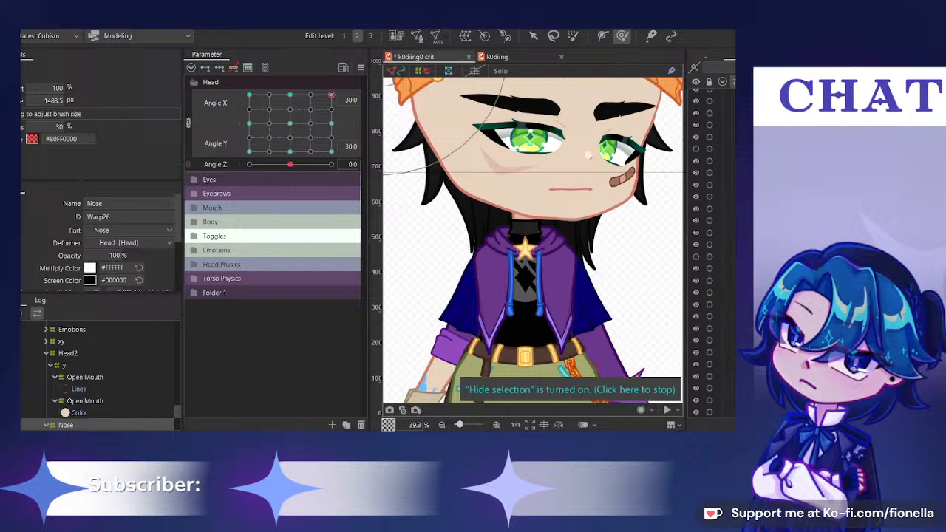
# Refine the far eye's xy1 warp deformer at Angle X 30, Angle Y 30 with a 720 px deform brush and check the head motion
pyautogui.click(727, 233)
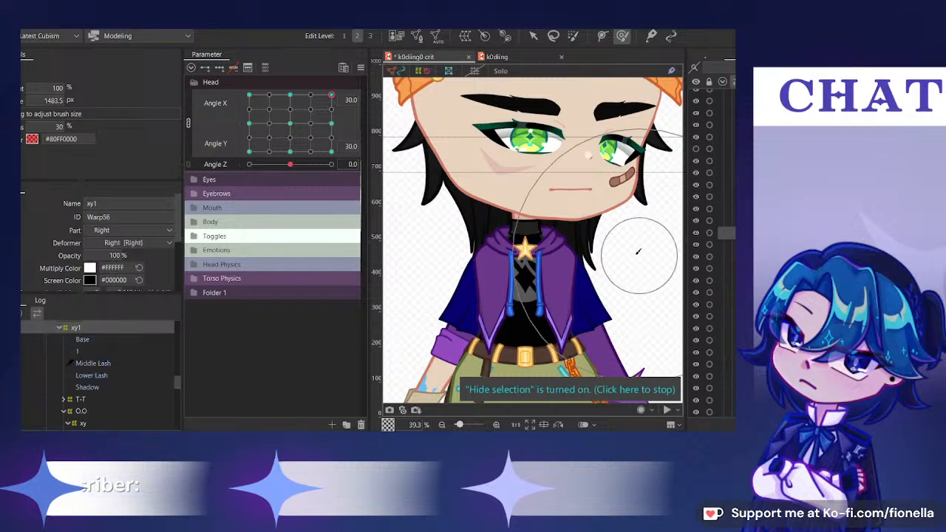
pyautogui.moveTo(628, 238)
pyautogui.mouseDown()
pyautogui.moveTo(637, 181)
pyautogui.moveTo(613, 126)
pyautogui.mouseUp()
pyautogui.scroll(2, 615, 123)
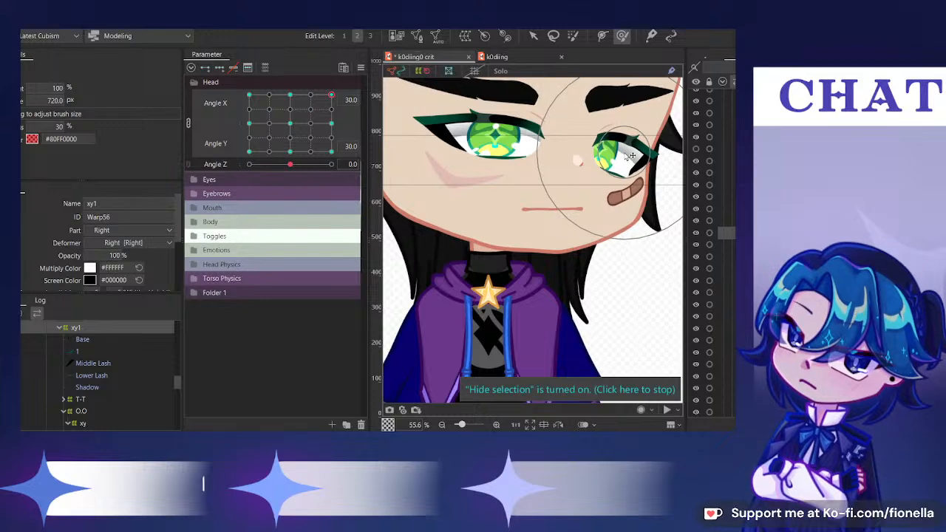
pyautogui.moveTo(624, 187); pyautogui.dragTo(596, 186)
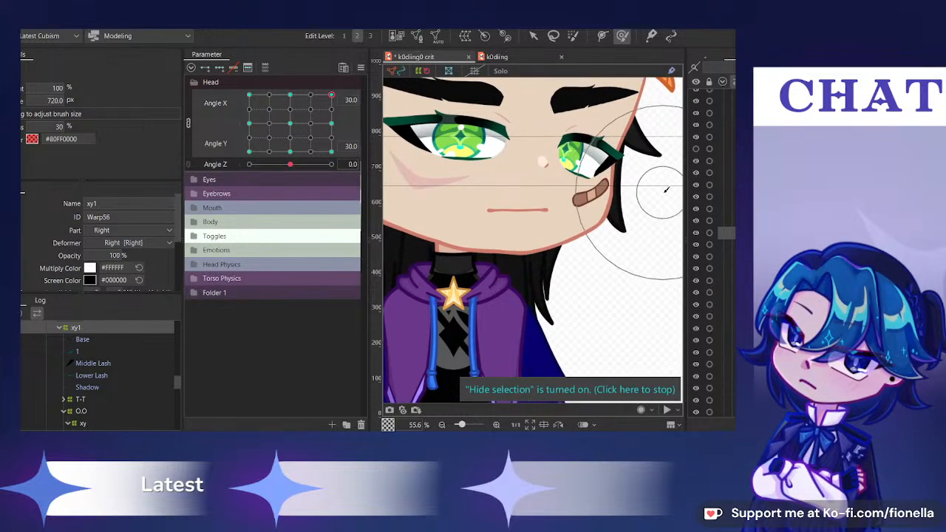
pyautogui.scroll(-2, 662, 196)
pyautogui.moveTo(331, 99); pyautogui.dragTo(382, 171)
pyautogui.moveTo(330, 149); pyautogui.dragTo(289, 96)
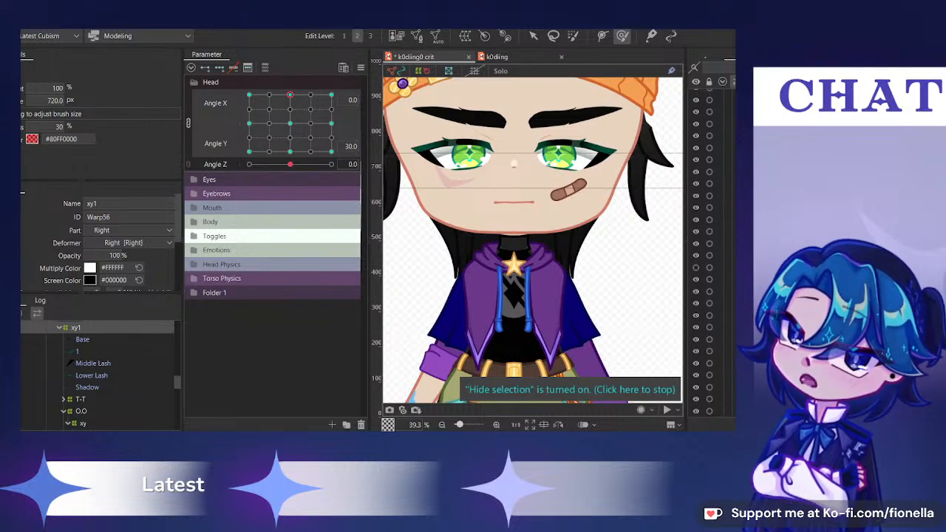
# Select the nose's inner xy warp deformer and flatten the nose at Angle X 0, Angle Y 30 with a 296.9 px deform brush
pyautogui.click(579, 215)
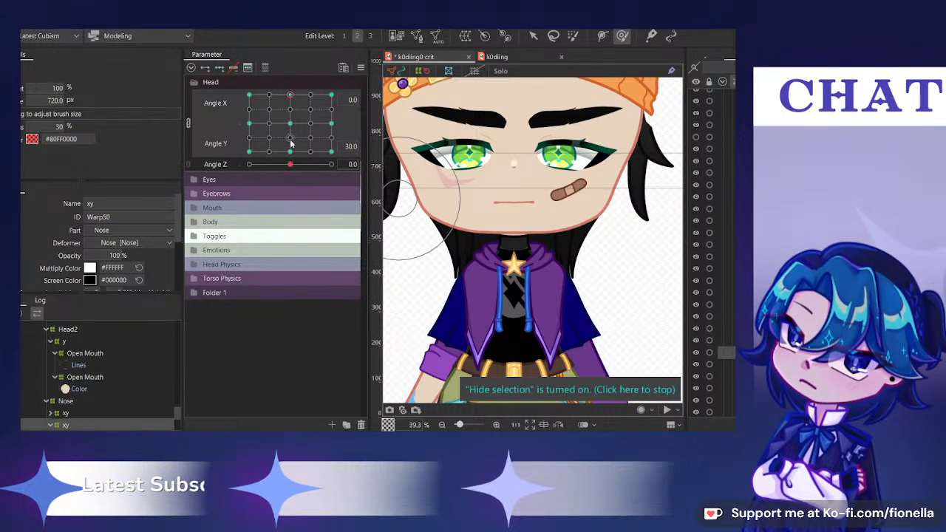
pyautogui.scroll(2, 579, 215)
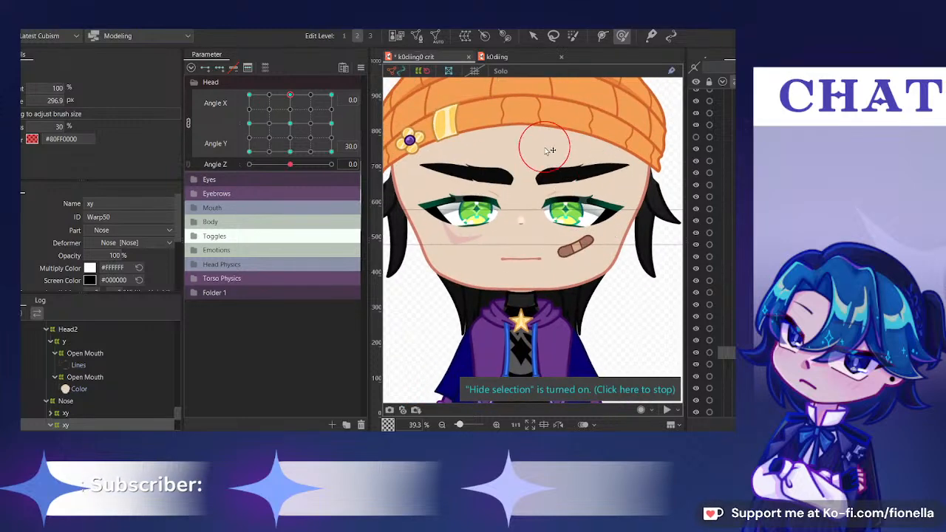
pyautogui.scroll(2, 521, 196)
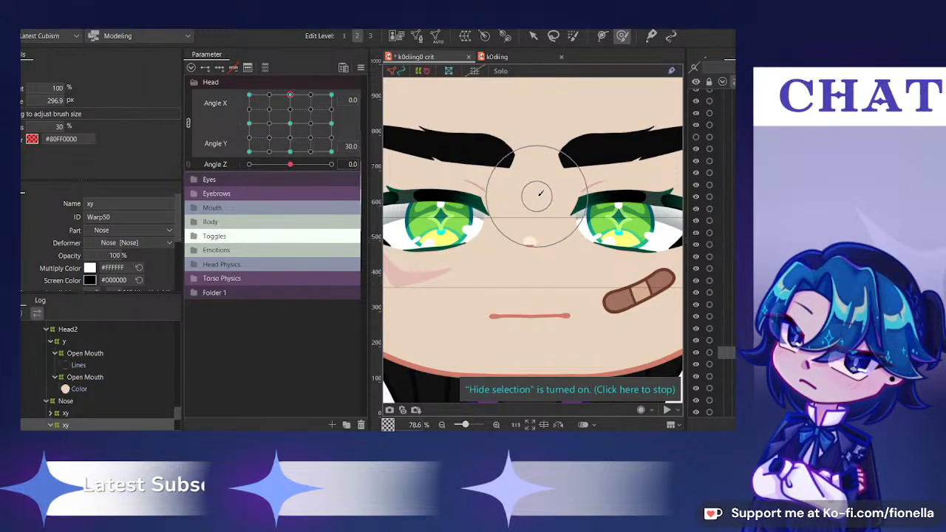
pyautogui.scroll(6, 526, 196)
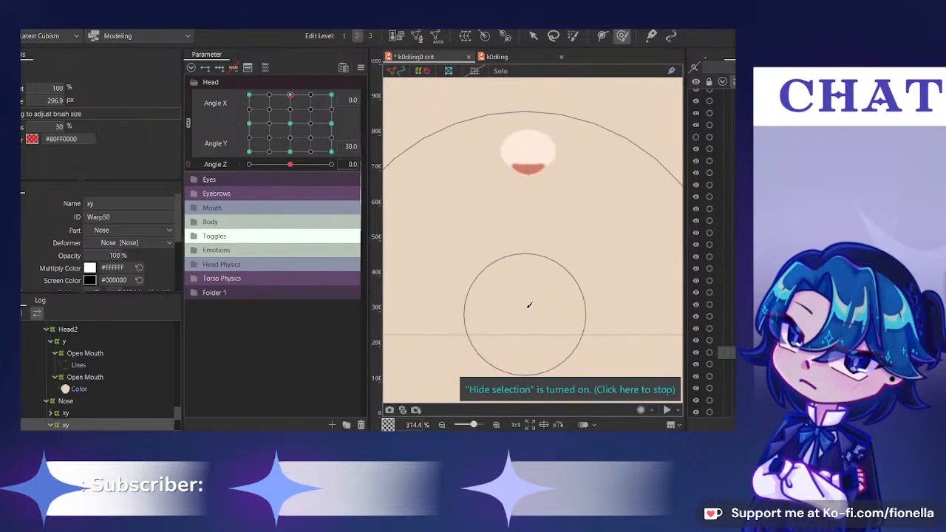
pyautogui.scroll(-5, 528, 305)
# Unlink Angle X from Angle Y, stretch the nose taller at Angle Y -30, and compare it with Angle Y 30
pyautogui.click(189, 124)
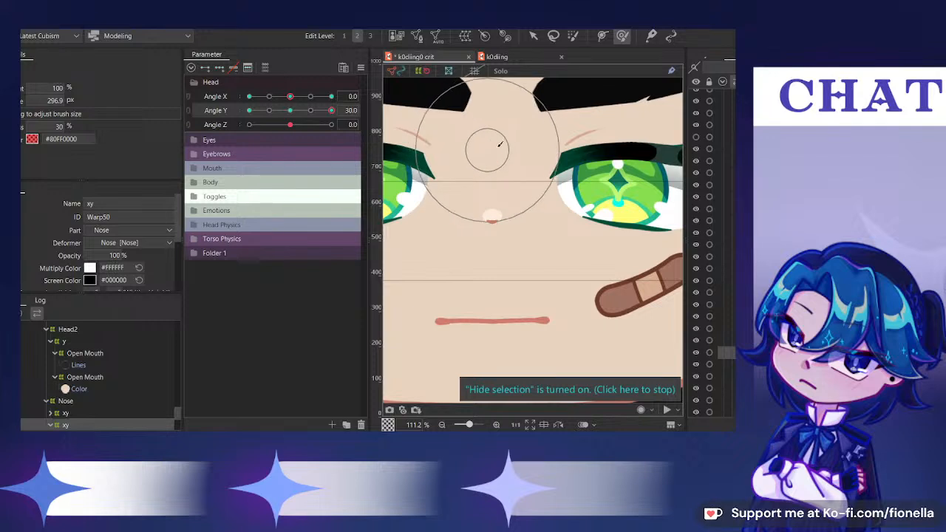
pyautogui.click(249, 110)
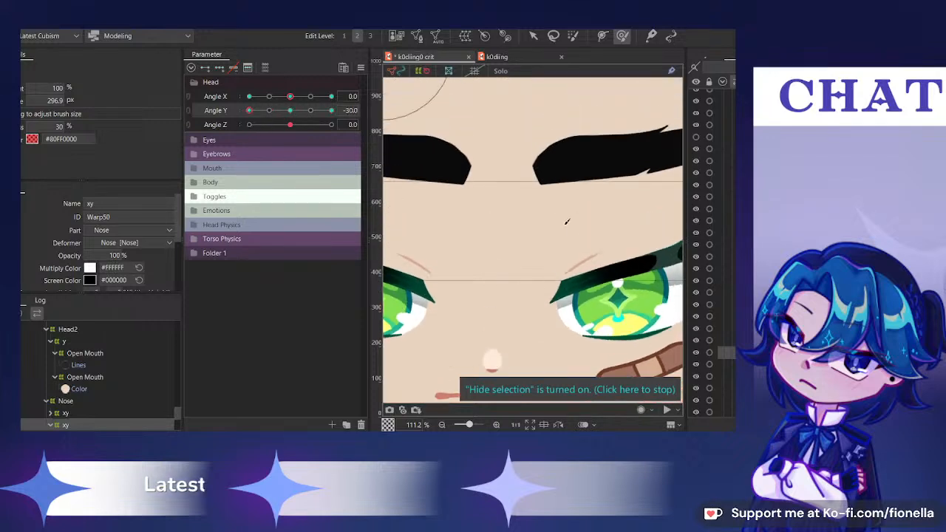
pyautogui.scroll(3, 535, 215)
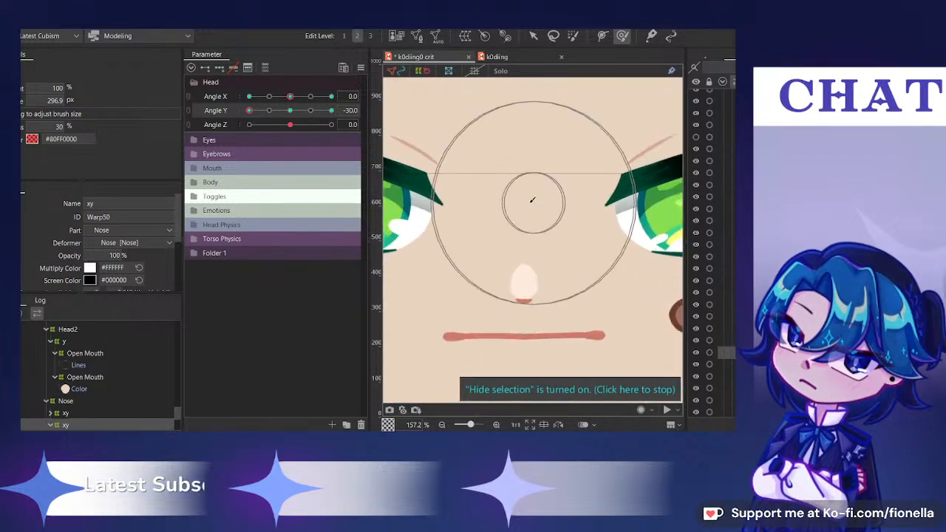
pyautogui.scroll(-3, 530, 207)
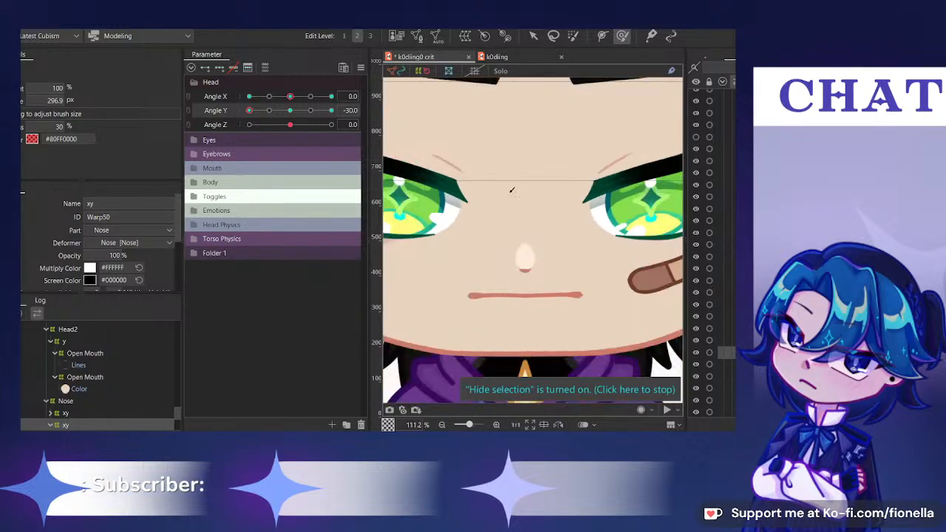
pyautogui.click(332, 111)
pyautogui.scroll(-9, 573, 208)
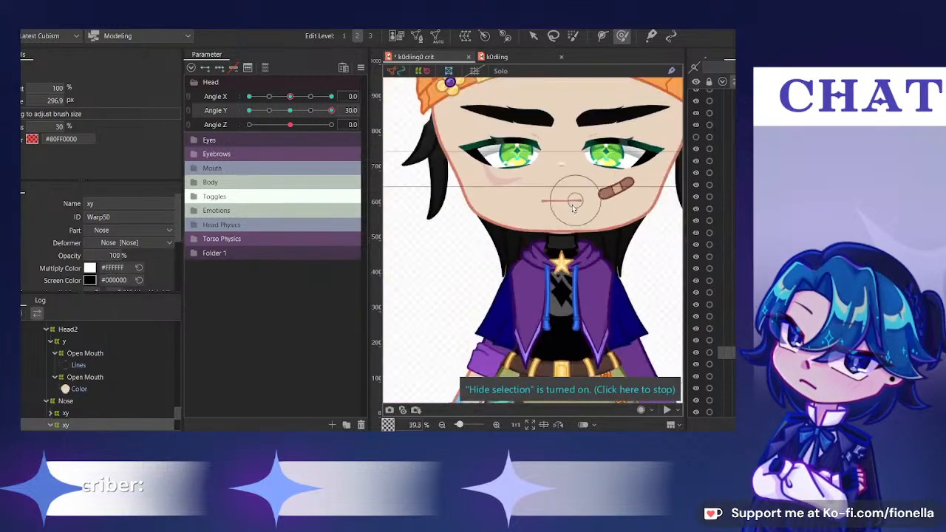
pyautogui.click(249, 111)
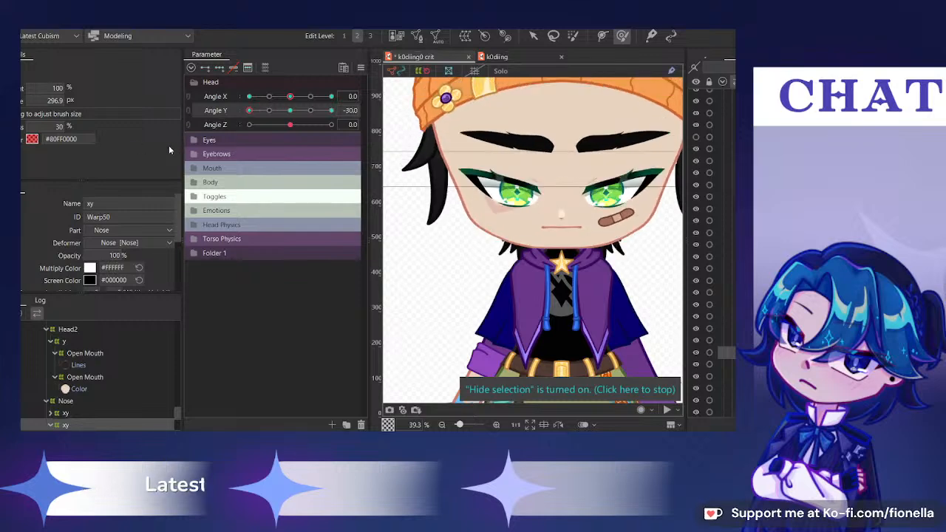
# Link Angle X with Angle Y again, refine the nose's shape at Angle X 30, Angle Y 30, and check the combined head motion
pyautogui.click(187, 99)
pyautogui.moveTo(250, 114); pyautogui.dragTo(359, 69)
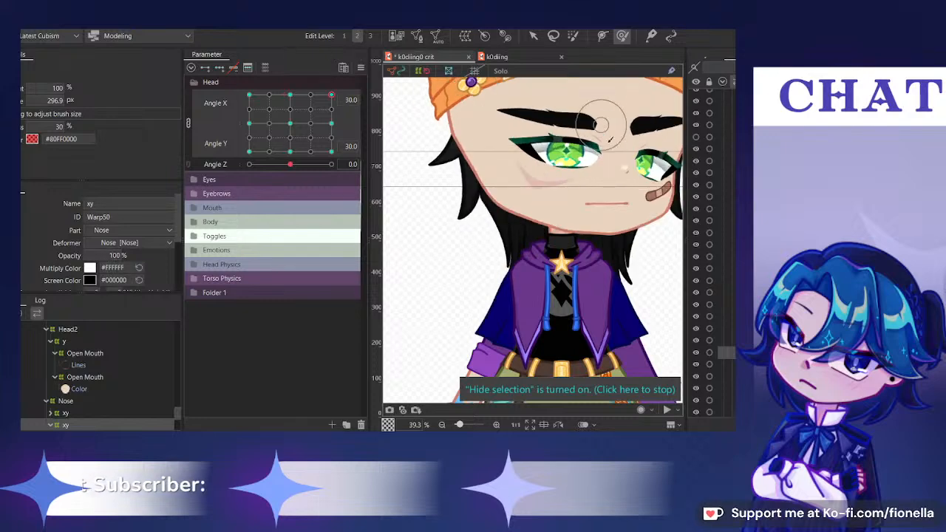
pyautogui.scroll(6, 639, 181)
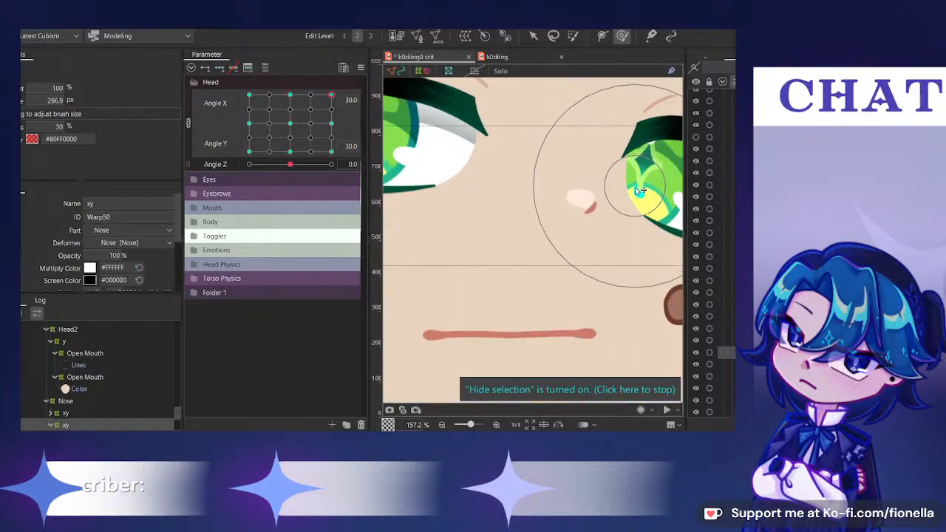
pyautogui.scroll(-3, 635, 187)
pyautogui.moveTo(275, 112); pyautogui.dragTo(291, 157)
pyautogui.scroll(-3, 507, 163)
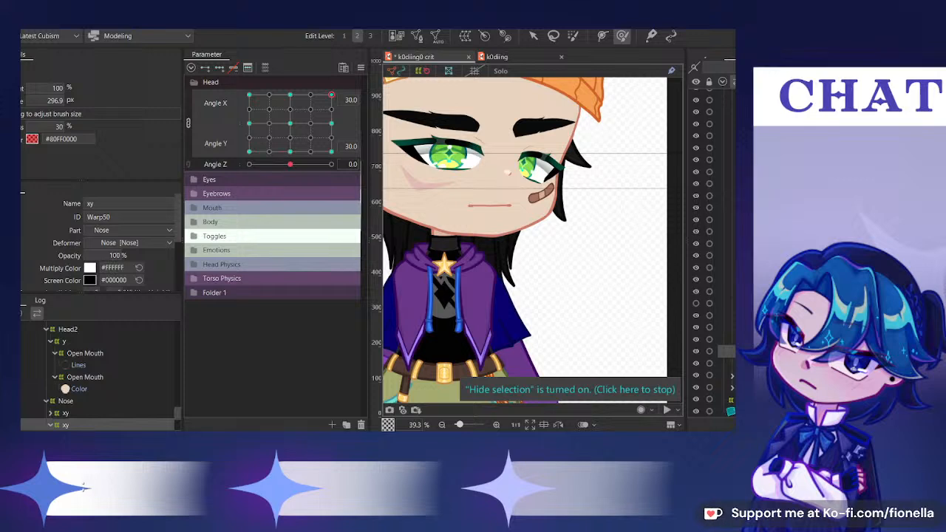
# Select the Head part, reset the head angles to 0, and unlink Angle X from Angle Y to test Angle X alone
pyautogui.click(728, 351)
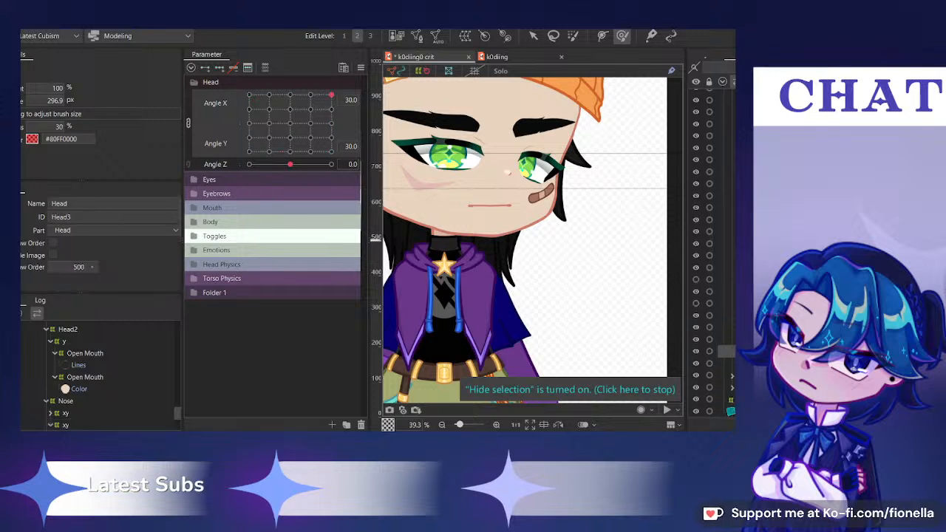
pyautogui.click(289, 124)
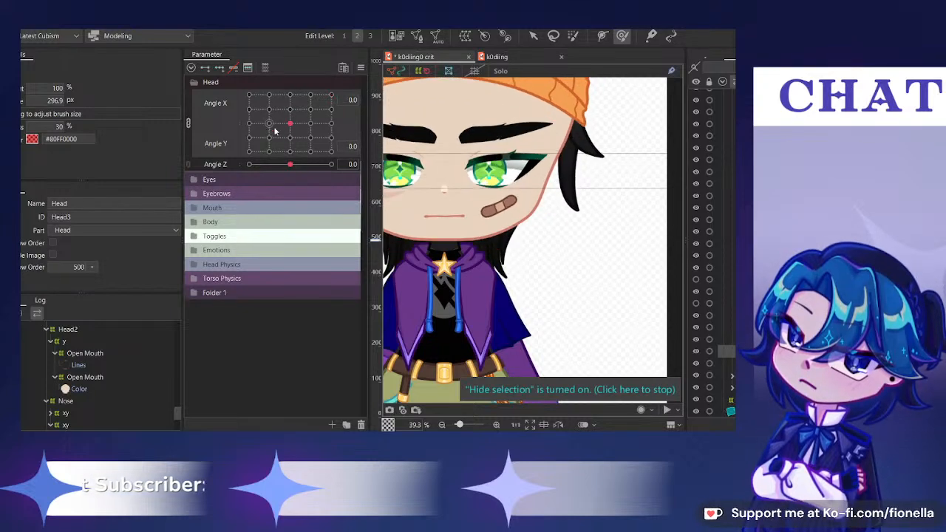
pyautogui.click(188, 124)
pyautogui.click(302, 97)
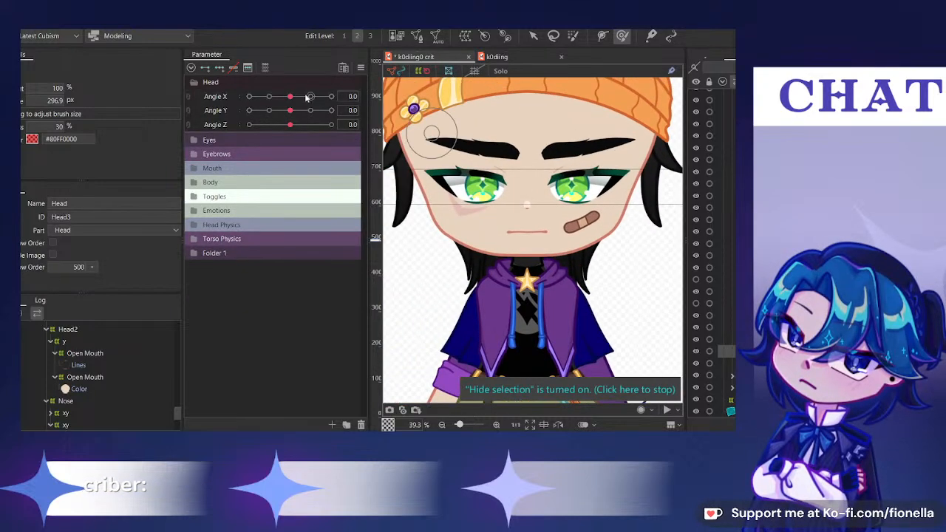
pyautogui.moveTo(302, 97)
pyautogui.mouseDown()
pyautogui.moveTo(322, 97)
pyautogui.moveTo(244, 97)
pyautogui.moveTo(318, 97)
pyautogui.moveTo(267, 97)
pyautogui.moveTo(289, 96)
pyautogui.mouseUp()
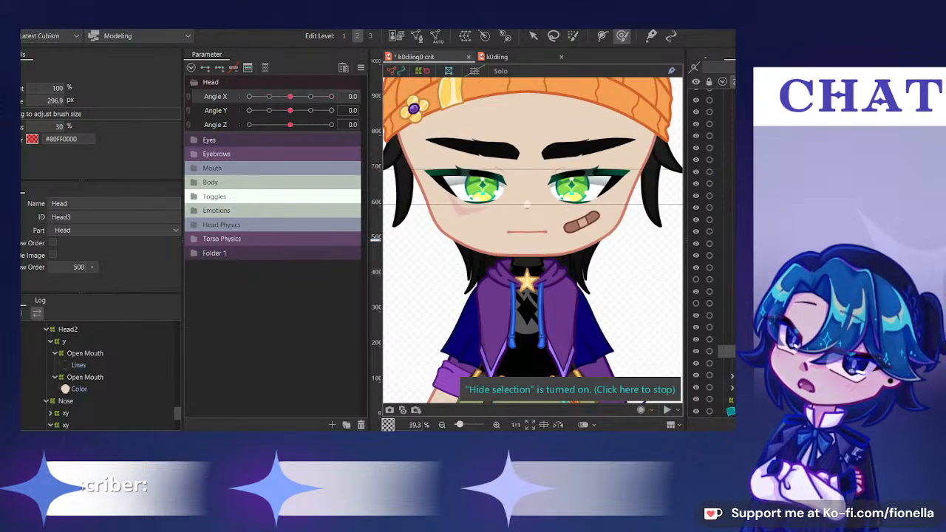
# Select both eyebrows' xy warp deformers and delete them, keeping their child y2 deformers
pyautogui.click(484, 149)
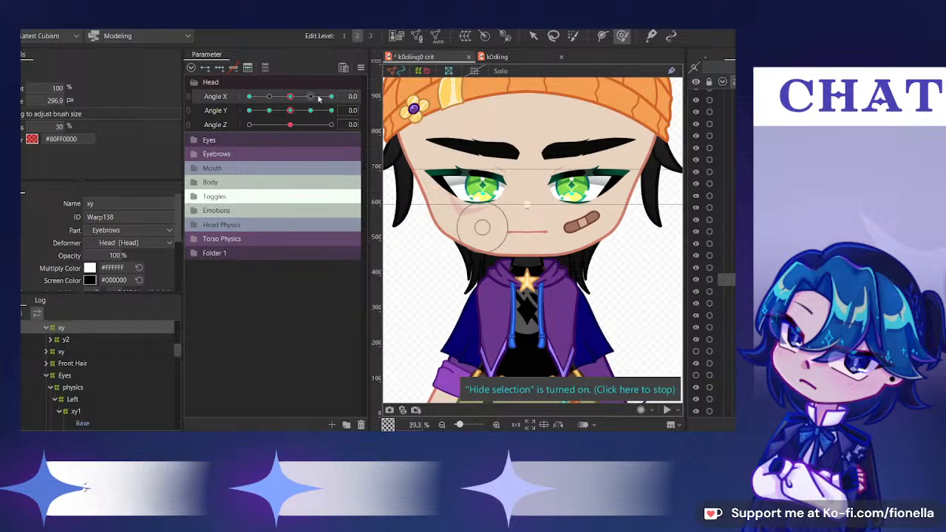
pyautogui.keyDown('ctrl'); pyautogui.click(726, 316); pyautogui.keyUp('ctrl')
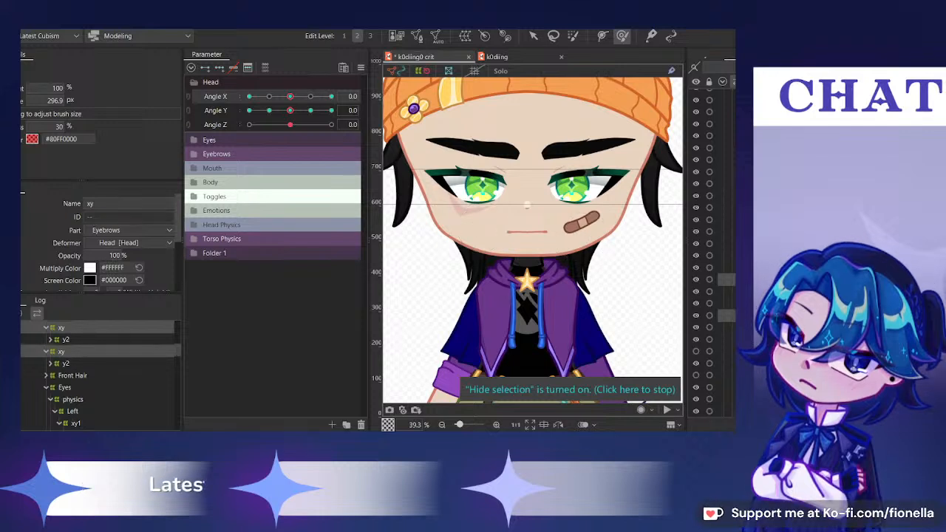
pyautogui.press('Delete')
# Create one shared parent warp deformer around the two y2 eyebrow deformers
pyautogui.click(727, 291)
pyautogui.click(727, 279)
pyautogui.keyDown('ctrl'); pyautogui.click(727, 303); pyautogui.keyUp('ctrl')
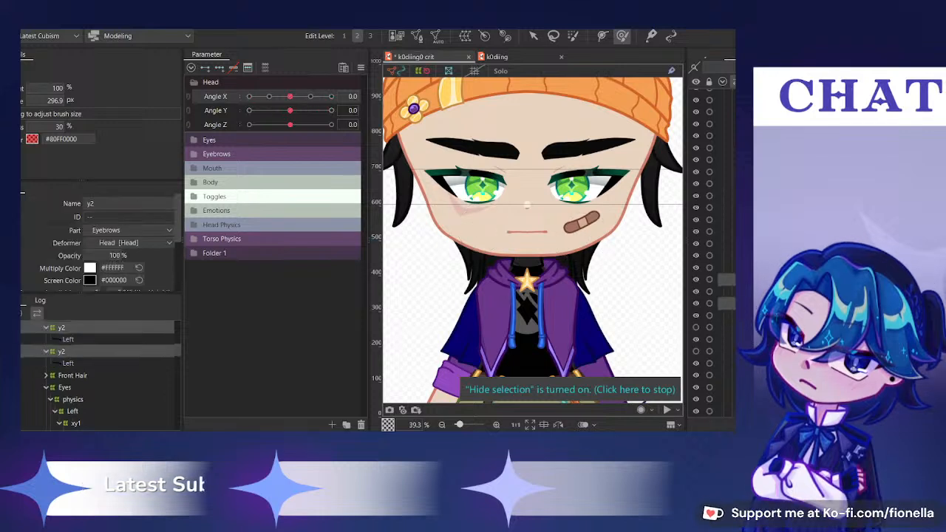
pyautogui.click(466, 37)
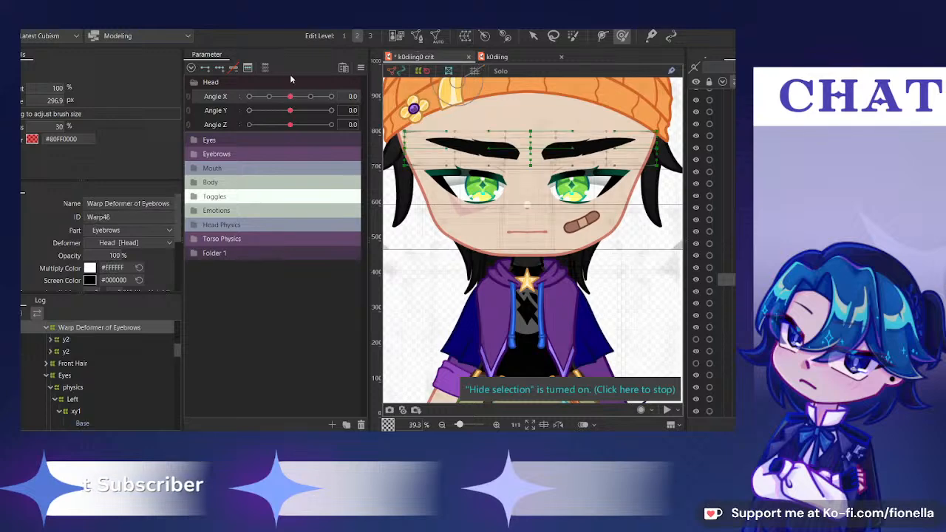
# Key the eyebrows' warp deformer on Angle X and shift it toward the face's far side at Angle X 30 with a 1547.2 px deform brush
pyautogui.moveTo(290, 96); pyautogui.dragTo(331, 96)
pyautogui.moveTo(590, 185); pyautogui.dragTo(606, 276)
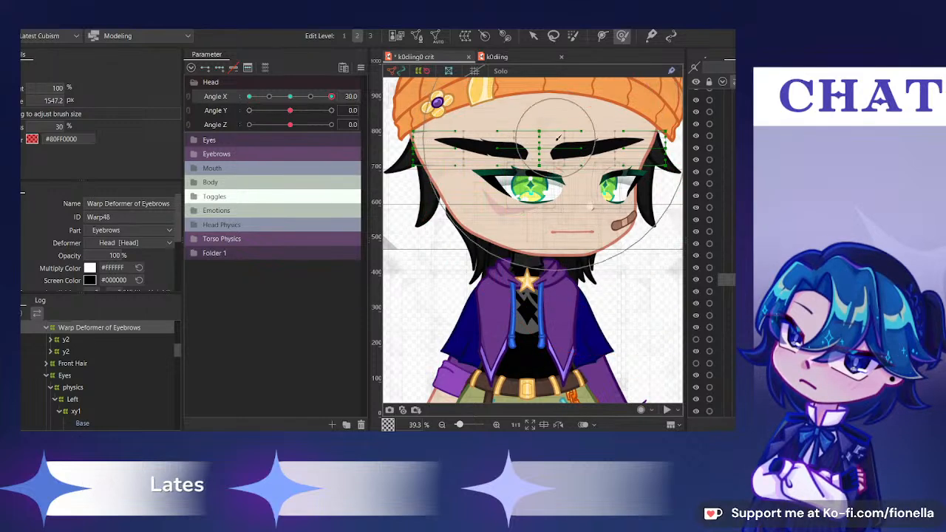
pyautogui.moveTo(455, 144)
pyautogui.mouseDown()
pyautogui.moveTo(650, 144)
pyautogui.moveTo(591, 154)
pyautogui.mouseUp()
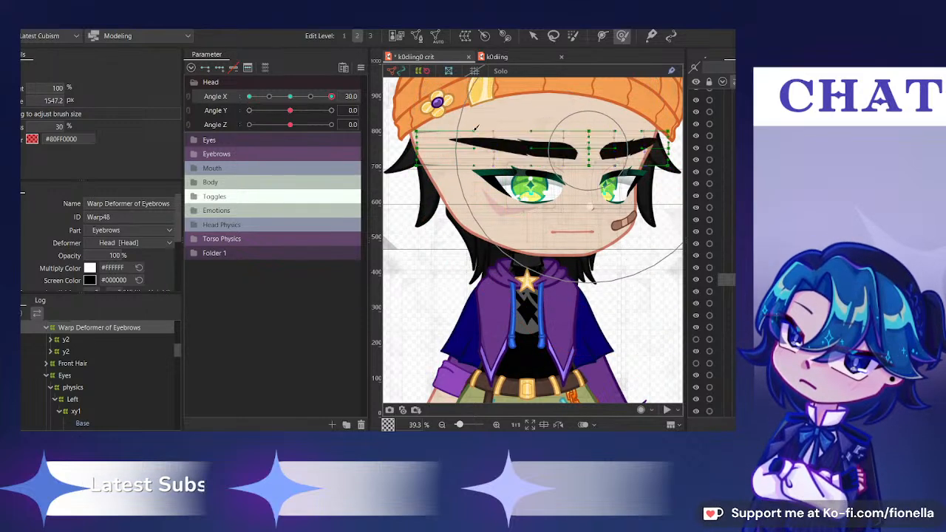
pyautogui.moveTo(458, 145)
pyautogui.mouseDown()
pyautogui.moveTo(636, 148)
pyautogui.moveTo(440, 220)
pyautogui.mouseUp()
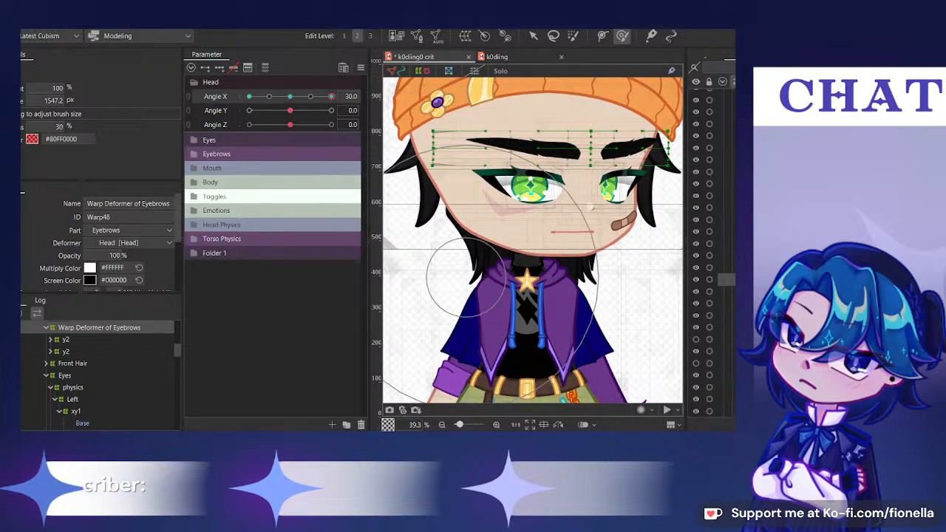
pyautogui.moveTo(519, 198); pyautogui.dragTo(484, 245)
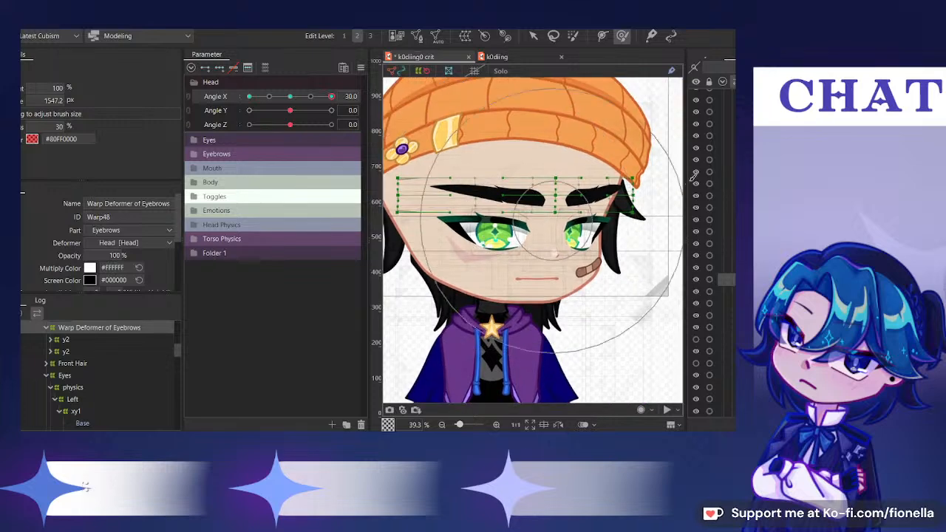
pyautogui.moveTo(332, 96)
pyautogui.mouseDown()
pyautogui.moveTo(314, 100)
pyautogui.moveTo(344, 99)
pyautogui.mouseUp()
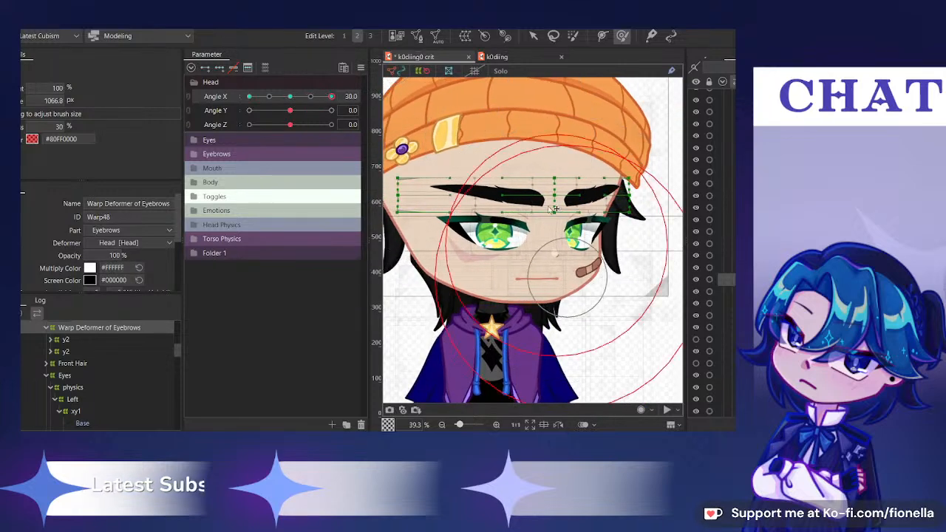
# Refine the far eyebrow's shape at Angle X 30 with a 486.1 px deform brush and check the Angle X motion
pyautogui.scroll(-1, 127, 244)
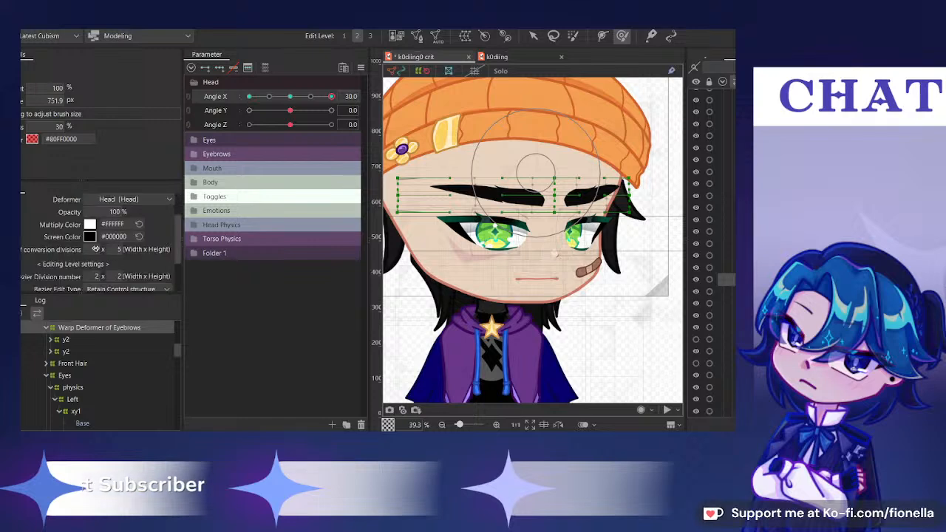
pyautogui.scroll(3, 503, 200)
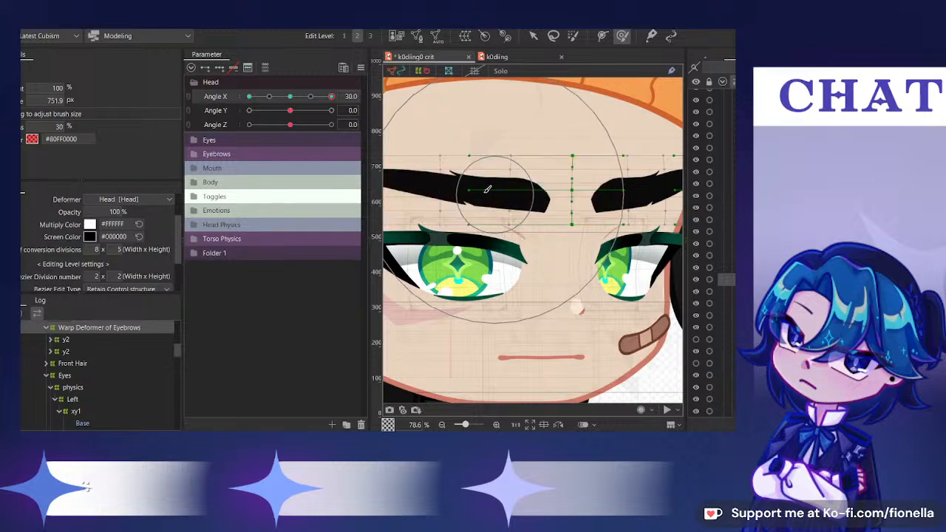
pyautogui.scroll(-3, 490, 186)
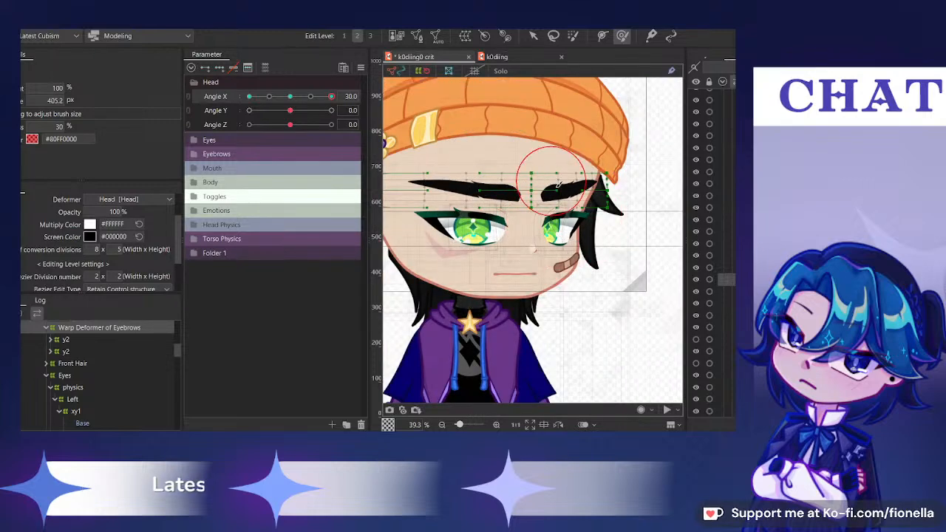
pyautogui.scroll(4, 558, 183)
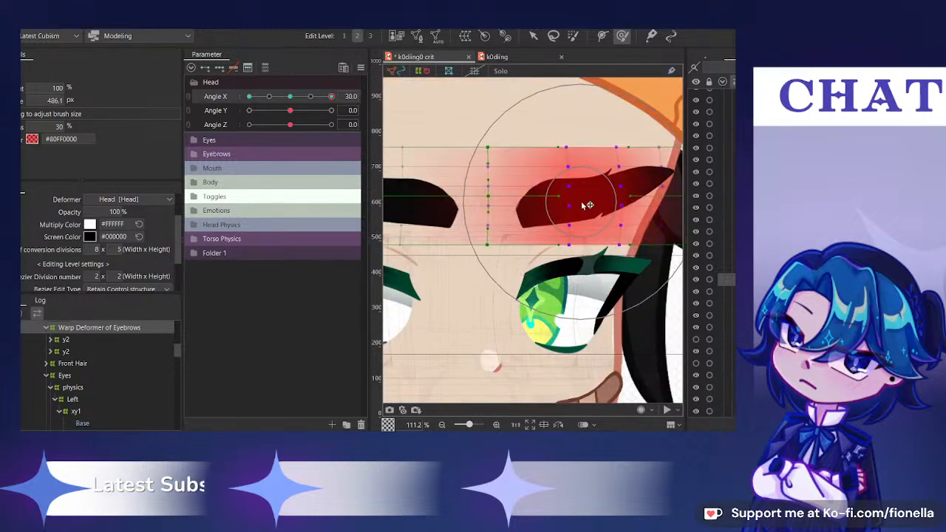
pyautogui.scroll(-4, 583, 198)
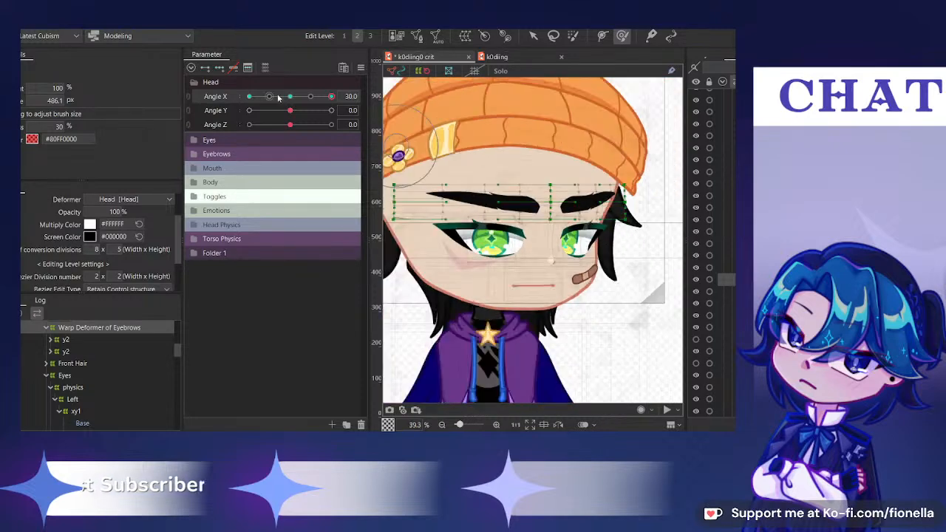
pyautogui.moveTo(278, 98); pyautogui.dragTo(507, 155)
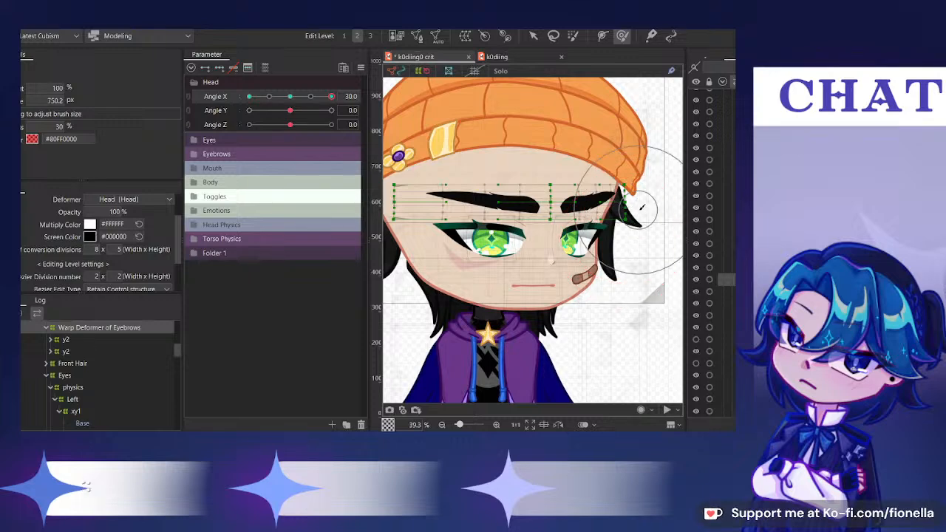
# Nudge the area between the eyebrows at Angle X 30 with a 750.2 px deform brush and compare it with Angle X 0
pyautogui.moveTo(588, 170); pyautogui.dragTo(586, 167)
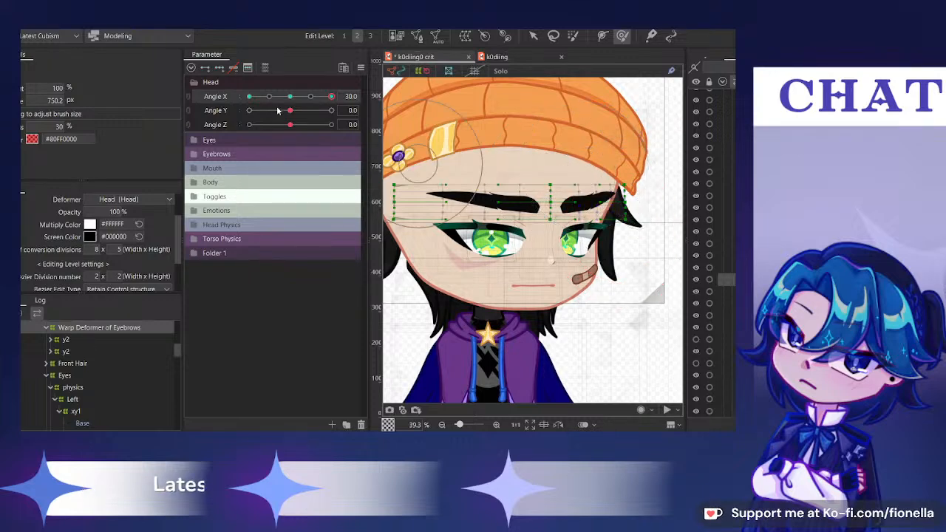
pyautogui.moveTo(270, 97); pyautogui.dragTo(461, 120)
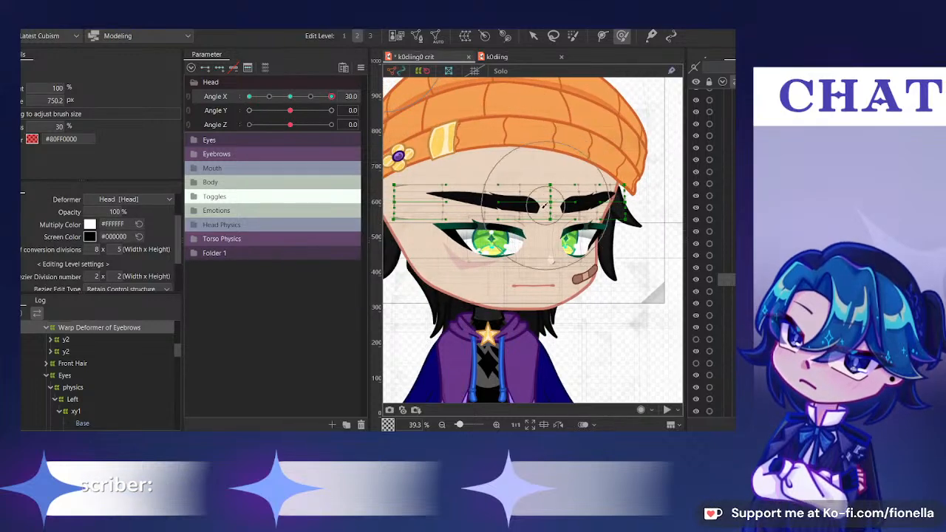
pyautogui.scroll(2, 558, 216)
pyautogui.moveTo(554, 210); pyautogui.dragTo(547, 207)
pyautogui.scroll(-2, 547, 206)
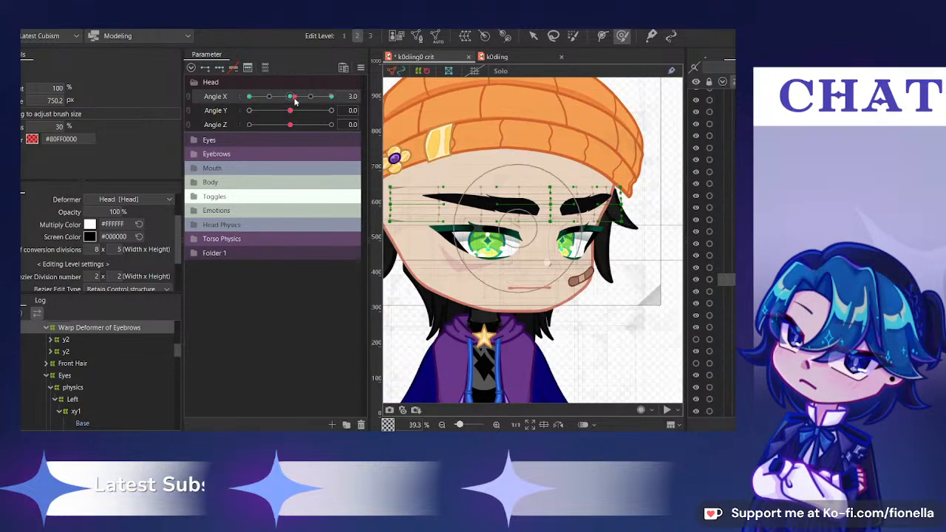
pyautogui.moveTo(292, 97); pyautogui.dragTo(351, 110)
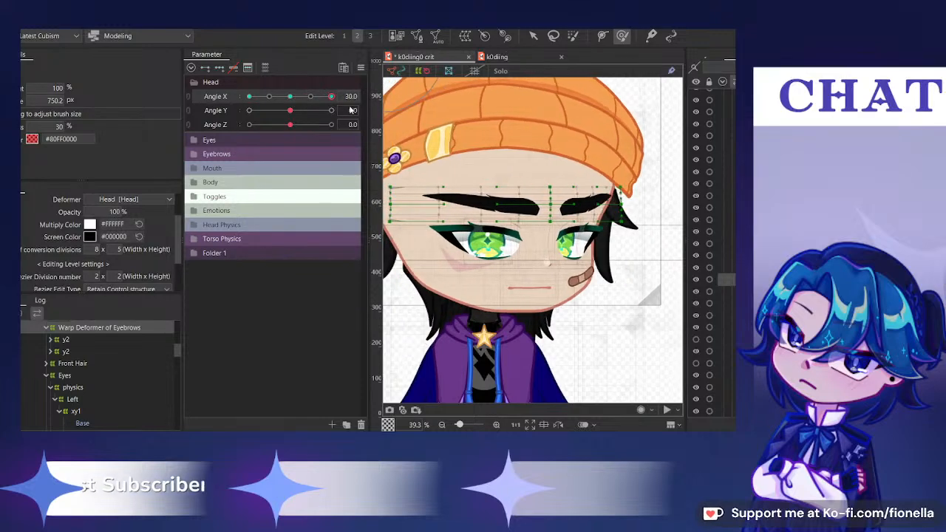
pyautogui.click(288, 96)
pyautogui.click(328, 97)
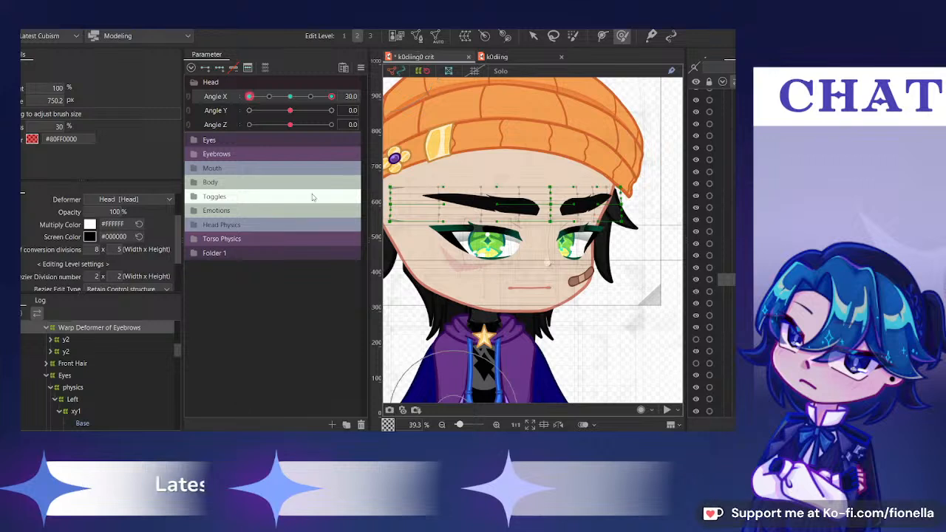
# Key the eyebrows' deformer on Angle Y, arch it upward at Angle X 0, Angle Y 30, and hide the selection to check the motion
pyautogui.click(289, 97)
pyautogui.moveTo(289, 110); pyautogui.dragTo(353, 119)
pyautogui.hscroll(-1, 583, 169)
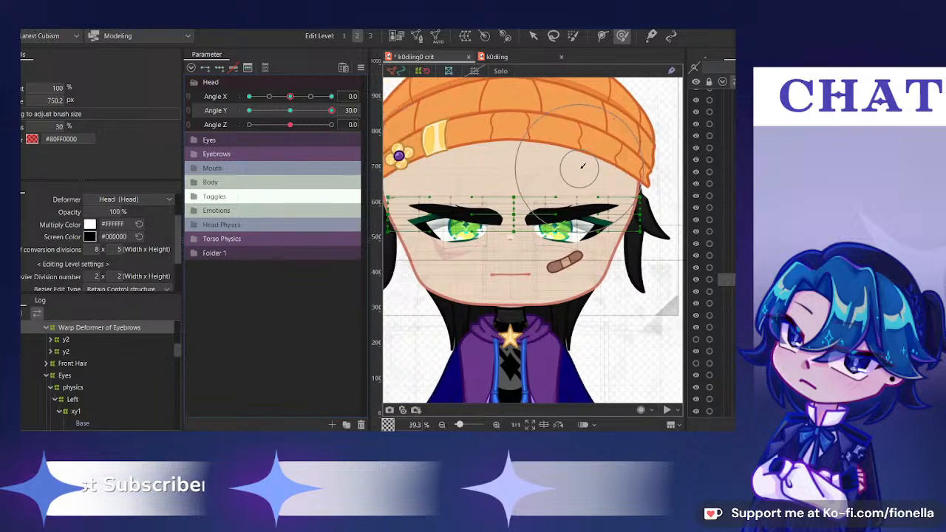
pyautogui.moveTo(579, 186)
pyautogui.mouseDown()
pyautogui.moveTo(544, 221)
pyautogui.moveTo(549, 275)
pyautogui.mouseUp()
pyautogui.moveTo(515, 241); pyautogui.dragTo(518, 215)
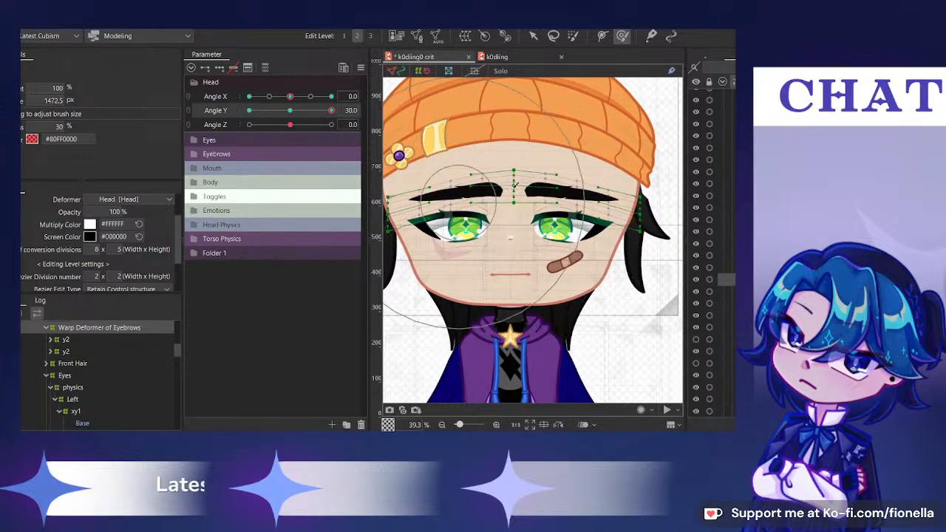
pyautogui.moveTo(451, 221)
pyautogui.mouseDown()
pyautogui.moveTo(465, 215)
pyautogui.moveTo(453, 193)
pyautogui.mouseUp()
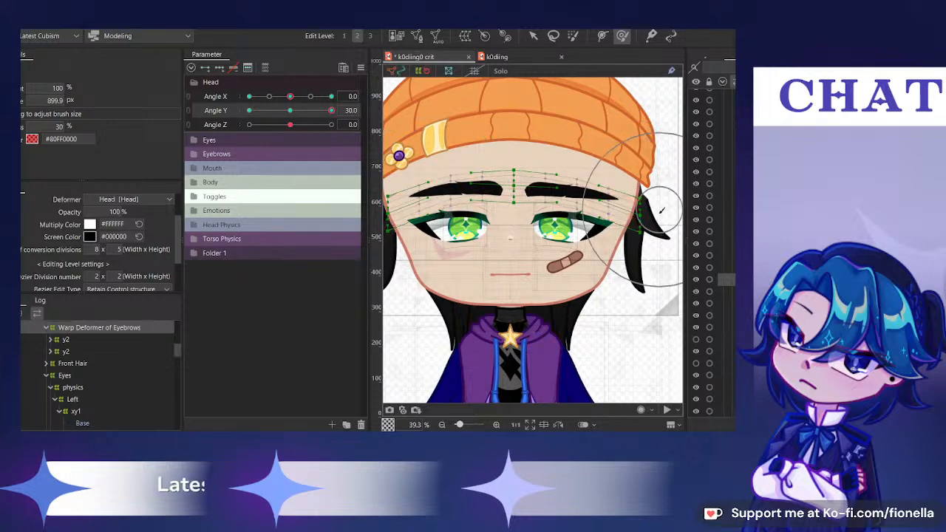
pyautogui.moveTo(288, 112); pyautogui.dragTo(205, 146)
pyautogui.hotkey('ctrl', 'h')
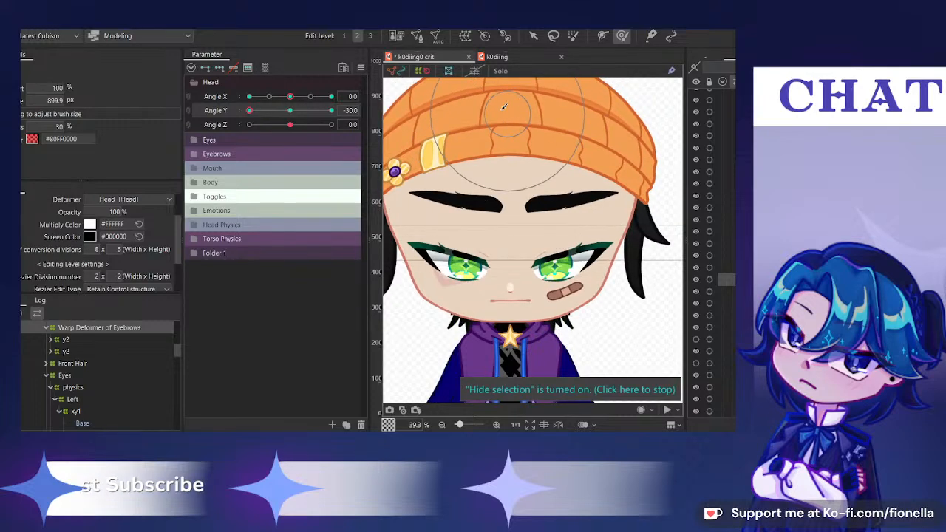
# Try to raise the eyebrows slightly more at Angle Y 30 with a 1940.3 px deform brush
pyautogui.moveTo(513, 246); pyautogui.dragTo(516, 185)
pyautogui.moveTo(301, 115); pyautogui.dragTo(348, 112)
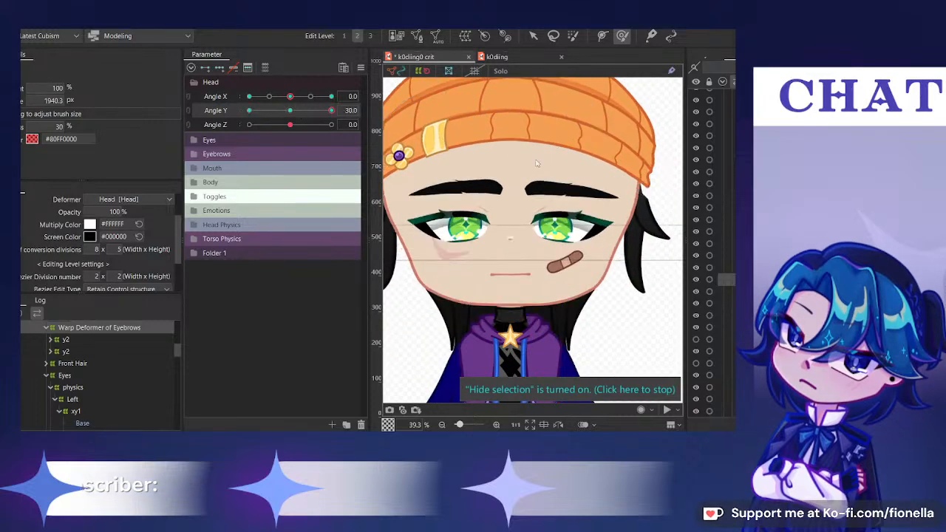
pyautogui.moveTo(518, 190); pyautogui.dragTo(518, 187)
pyautogui.hotkey('ctrl', 'z')
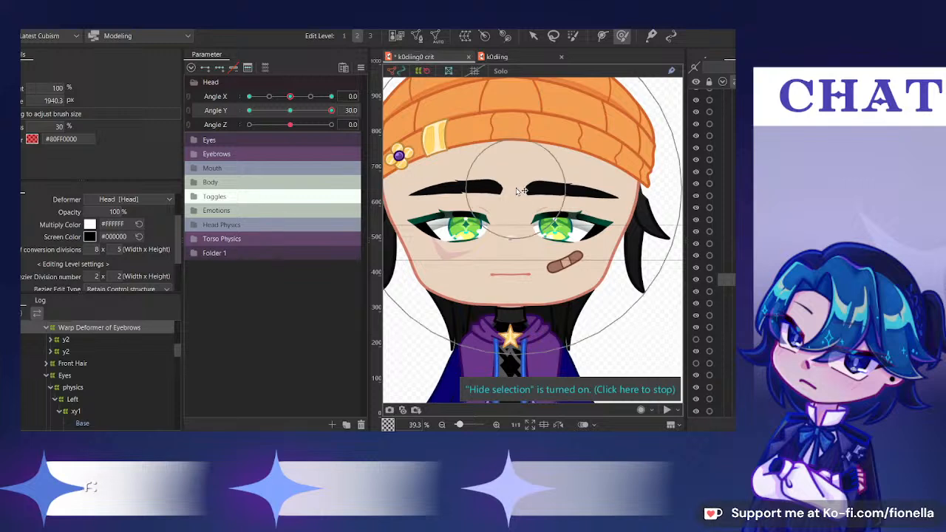
# Lower the eyebrows, especially their inner ends, at Angle X 0, Angle Y -30, and check their motion across Angle Y
pyautogui.moveTo(309, 113); pyautogui.dragTo(198, 118)
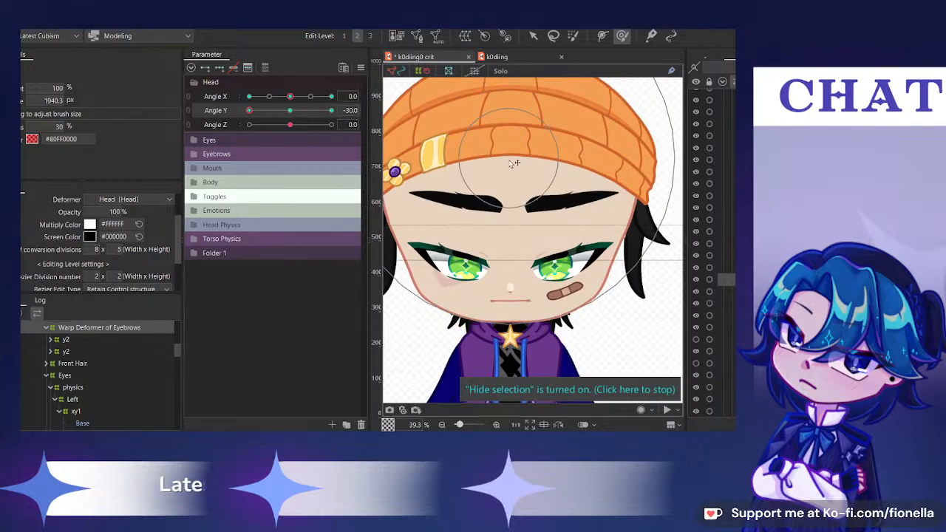
pyautogui.moveTo(510, 163); pyautogui.dragTo(510, 193)
pyautogui.hotkey('ctrl', 'z')
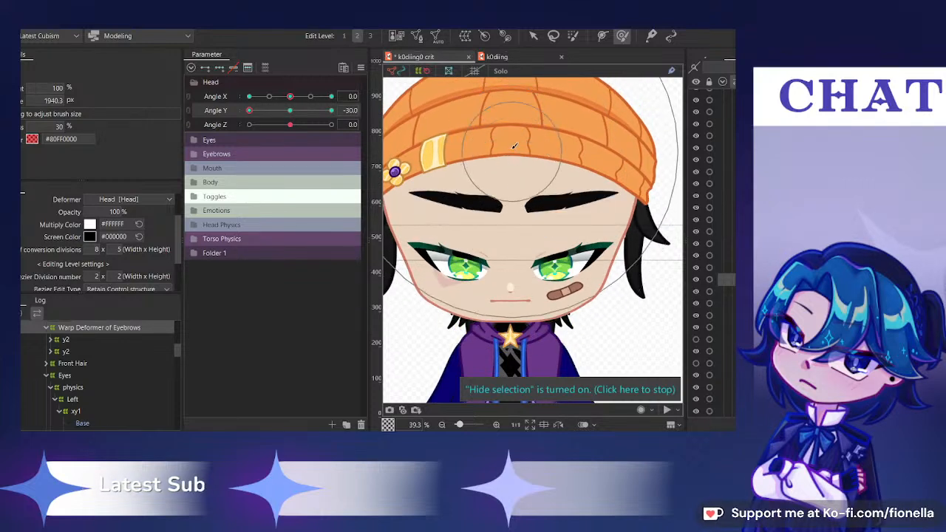
pyautogui.moveTo(513, 150)
pyautogui.mouseDown()
pyautogui.moveTo(523, 180)
pyautogui.moveTo(516, 167)
pyautogui.moveTo(521, 217)
pyautogui.mouseUp()
pyautogui.hotkey('ctrl', 'z')
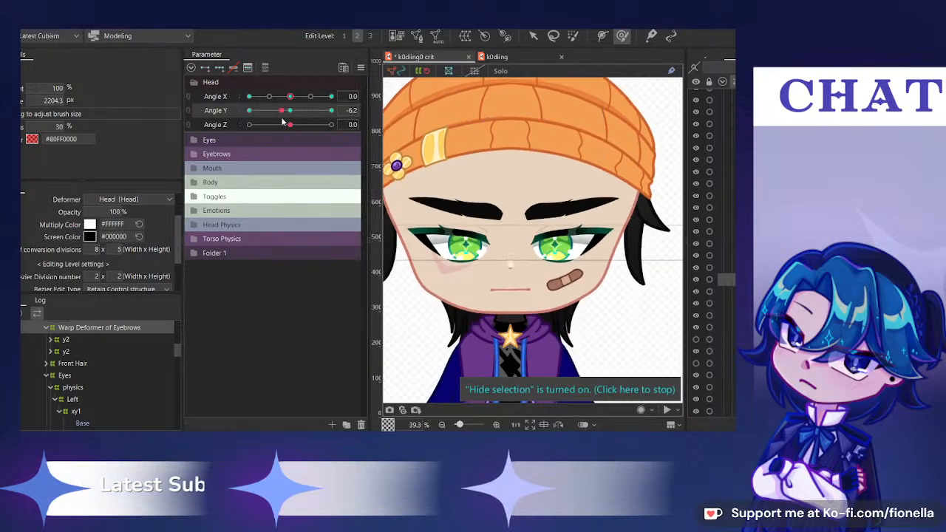
pyautogui.moveTo(249, 111); pyautogui.dragTo(104, 150)
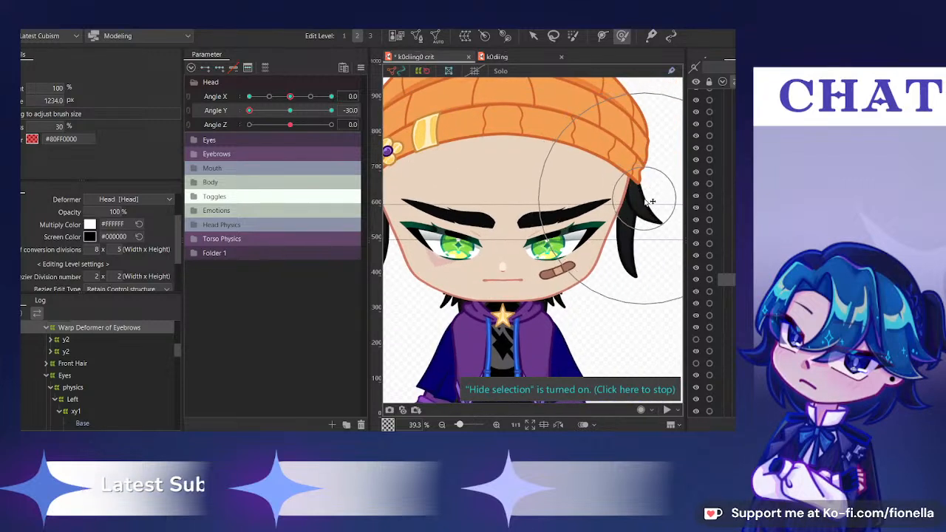
pyautogui.moveTo(291, 124)
pyautogui.mouseDown()
pyautogui.moveTo(249, 126)
pyautogui.moveTo(290, 125)
pyautogui.mouseUp()
pyautogui.moveTo(287, 112); pyautogui.dragTo(235, 126)
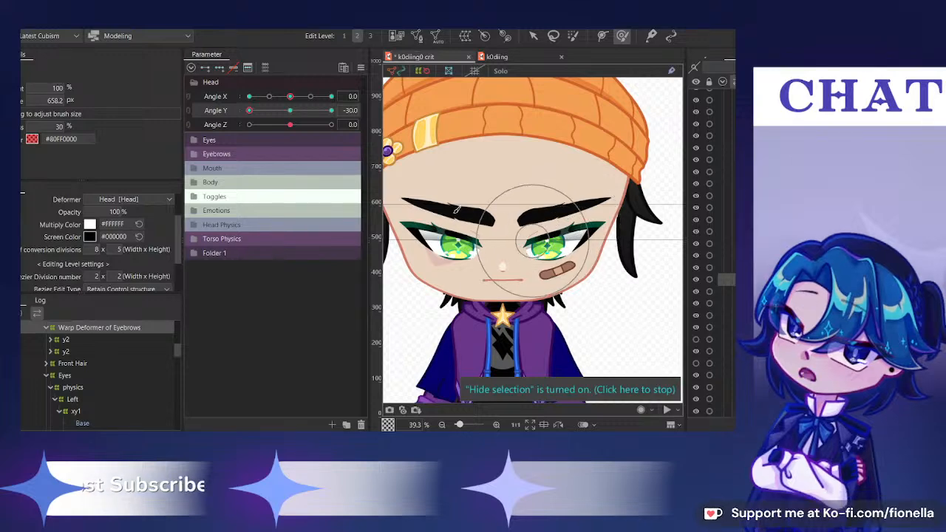
pyautogui.moveTo(249, 112); pyautogui.dragTo(352, 111)
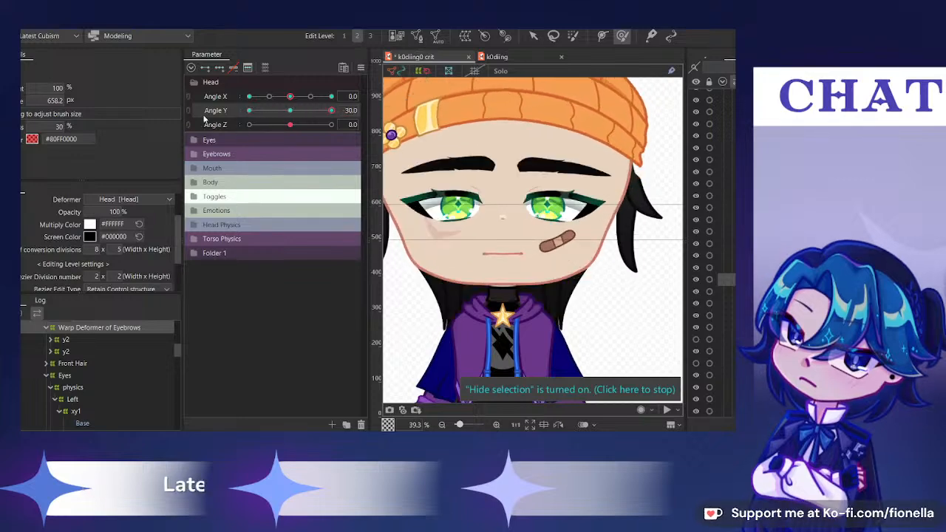
# Link Angle X with Angle Y and rotate the eyebrows' warp deformer to match the head's tilt at Angle X 30, Angle Y 30
pyautogui.click(188, 97)
pyautogui.moveTo(290, 95); pyautogui.dragTo(579, 29)
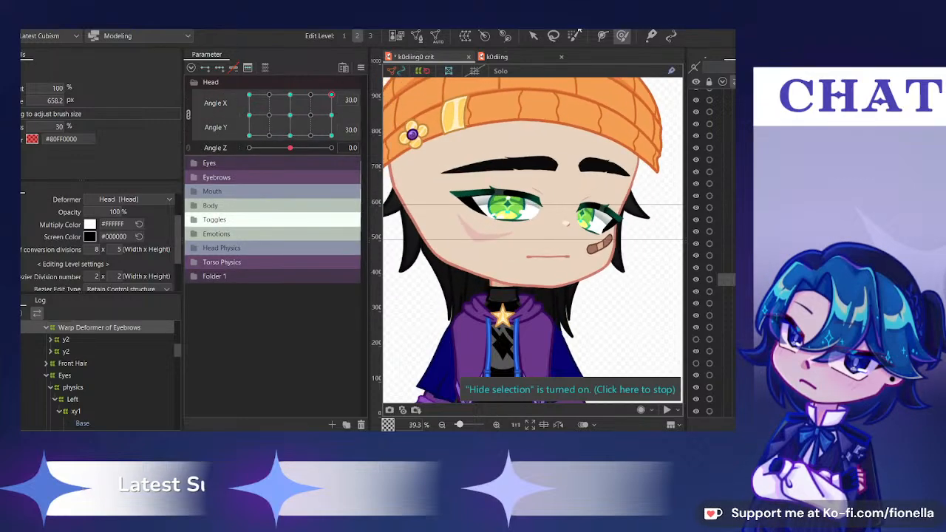
pyautogui.click(534, 36)
pyautogui.click(639, 156)
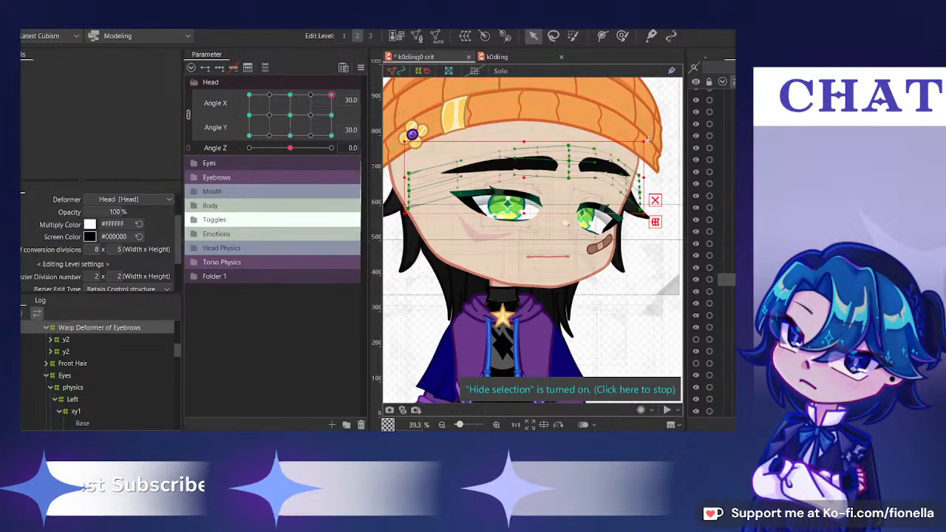
pyautogui.moveTo(647, 139); pyautogui.dragTo(656, 154)
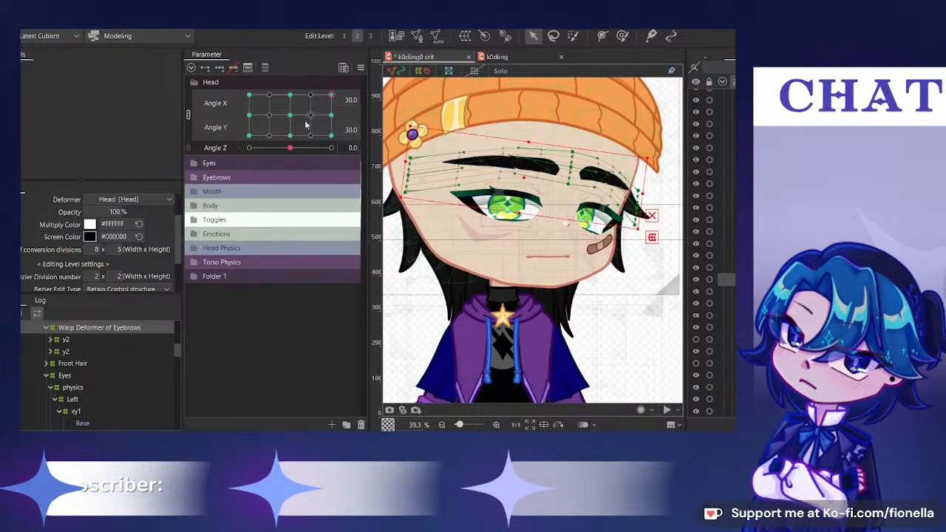
# Rotate the eyebrows' warp deformer to match the head's tilt at Angle X 30, Angle Y -30, and compare it with Angle Y 30
pyautogui.moveTo(306, 121); pyautogui.dragTo(332, 136)
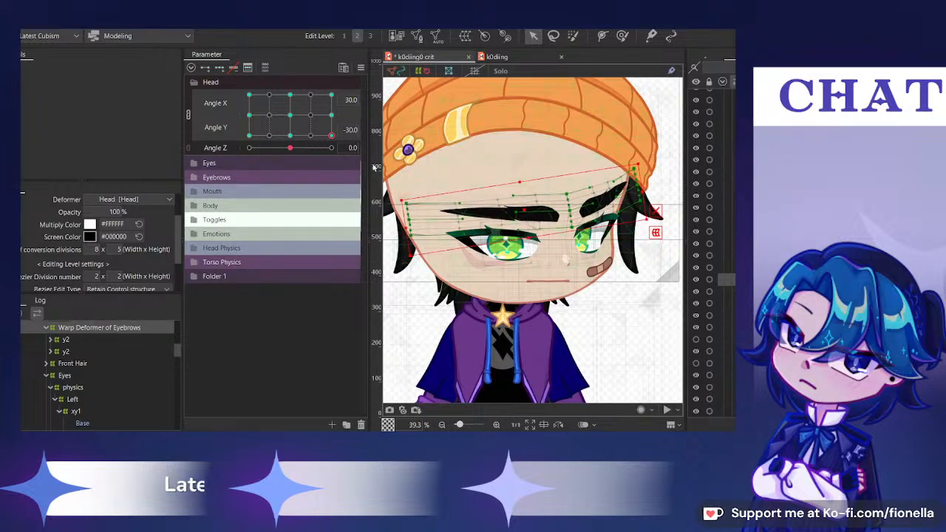
pyautogui.moveTo(280, 116)
pyautogui.mouseDown()
pyautogui.moveTo(287, 81)
pyautogui.moveTo(316, 78)
pyautogui.moveTo(333, 93)
pyautogui.mouseUp()
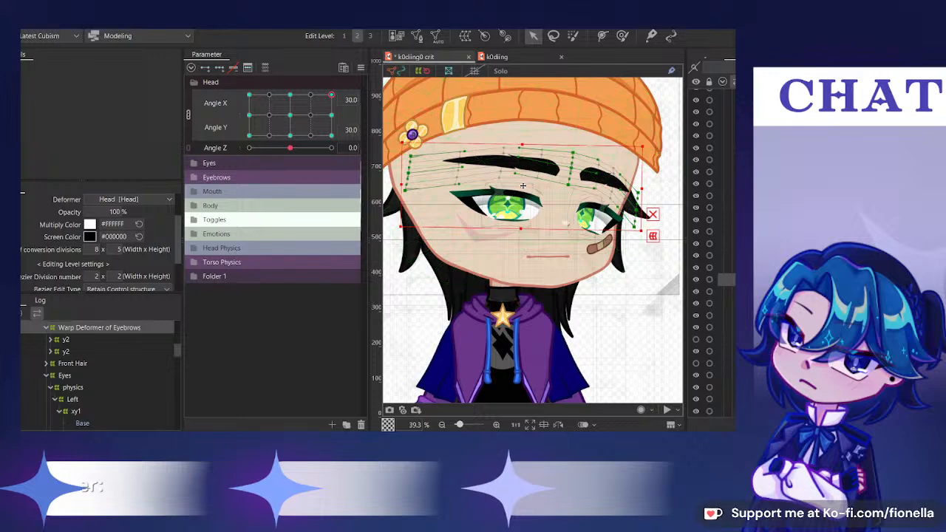
# Unlink Angle X from Angle Y and examine the eyebrows' deformer at Angle X 30 with Angle Y at 30, 0 and -30
pyautogui.click(623, 37)
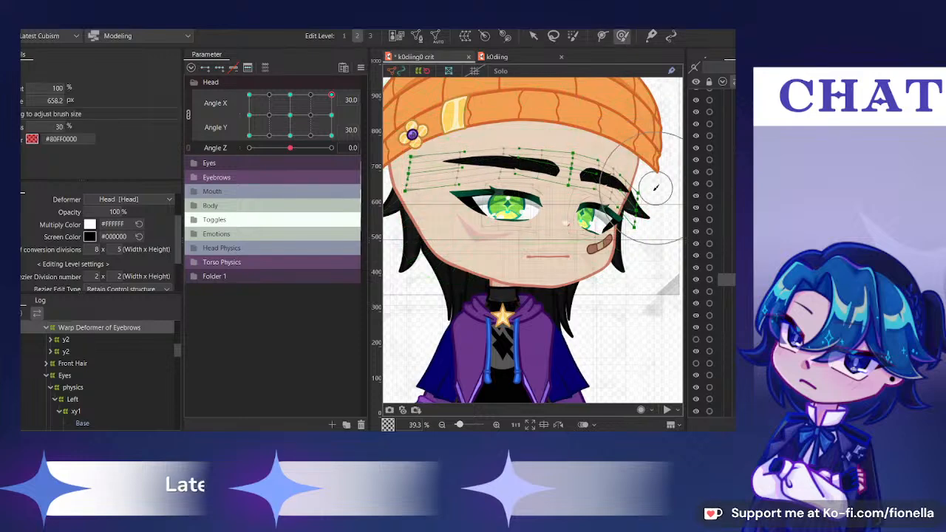
pyautogui.moveTo(270, 94); pyautogui.dragTo(328, 72)
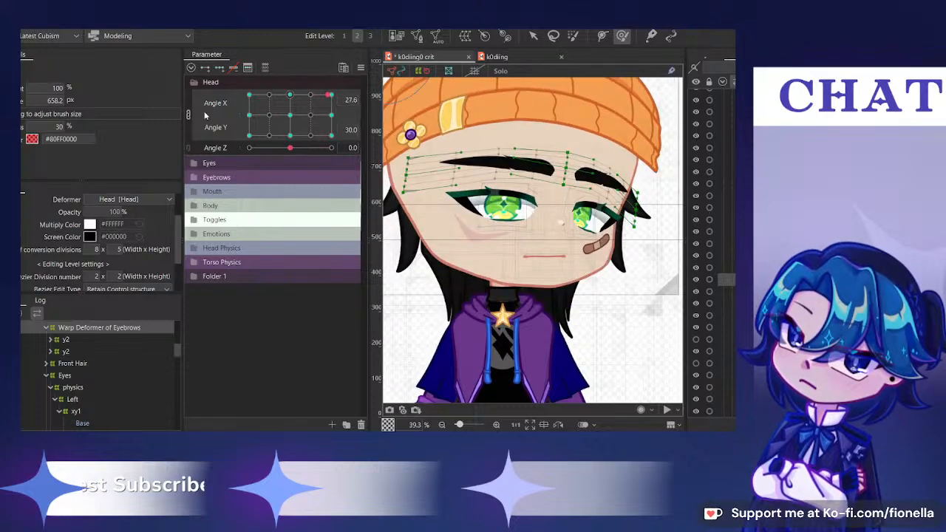
pyautogui.click(189, 115)
pyautogui.click(328, 97)
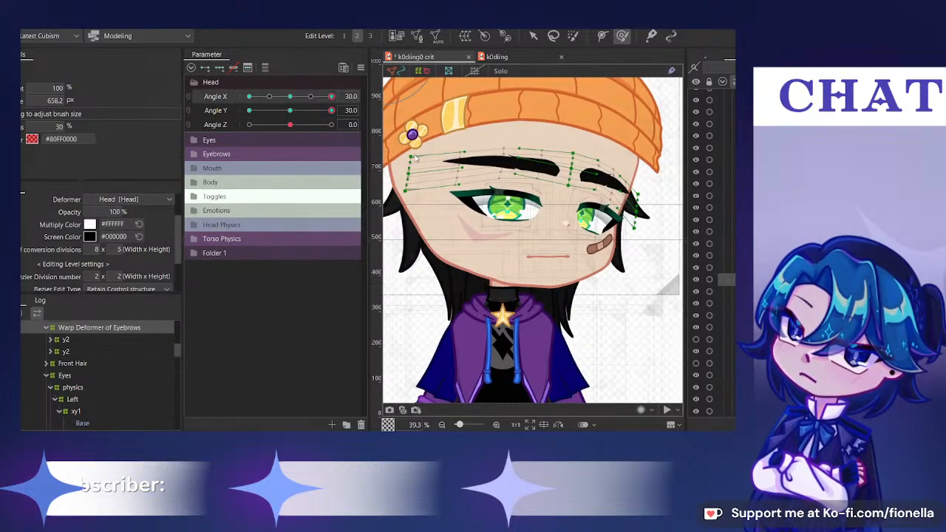
pyautogui.click(250, 97)
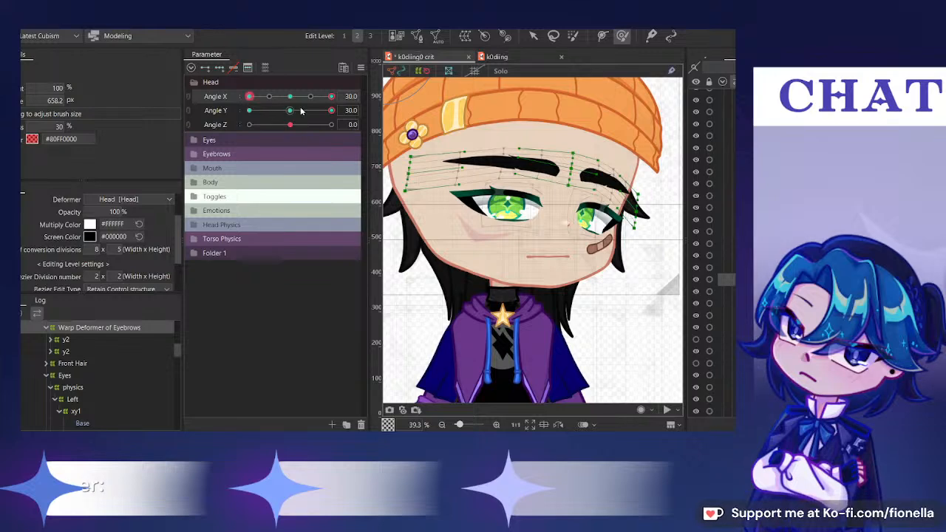
pyautogui.click(290, 111)
pyautogui.click(331, 97)
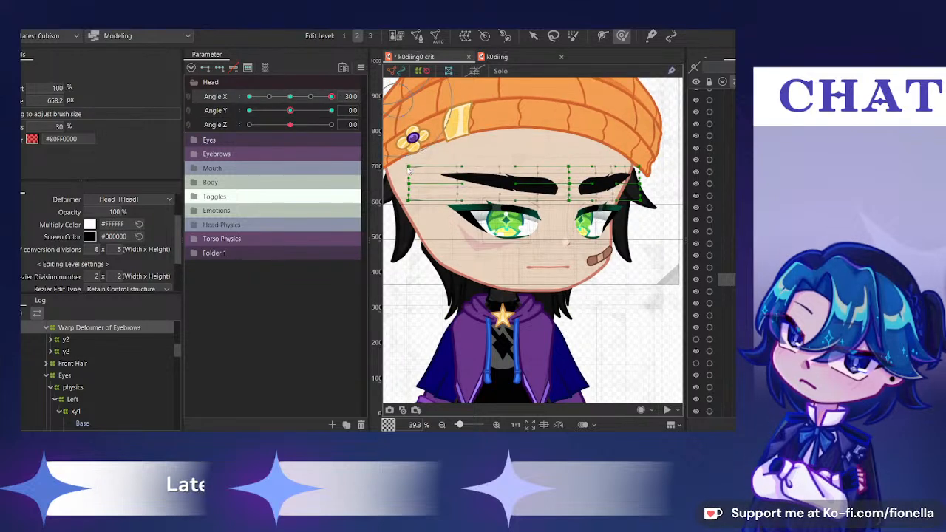
pyautogui.click(250, 110)
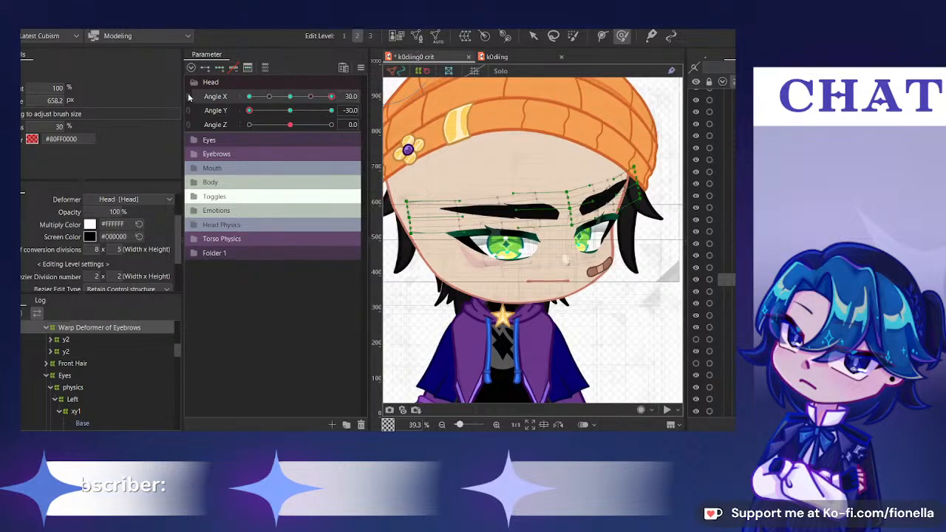
# Relink Angle X with Angle Y, hide the selection and examine the eyebrows' motion between the upper and lower poses at Angle X 30
pyautogui.click(189, 98)
pyautogui.moveTo(264, 110)
pyautogui.mouseDown()
pyautogui.moveTo(237, 102)
pyautogui.moveTo(235, 148)
pyautogui.moveTo(323, 171)
pyautogui.moveTo(296, 111)
pyautogui.moveTo(332, 93)
pyautogui.moveTo(302, 119)
pyautogui.moveTo(308, 101)
pyautogui.moveTo(349, 129)
pyautogui.moveTo(348, 105)
pyautogui.moveTo(296, 113)
pyautogui.moveTo(342, 116)
pyautogui.mouseUp()
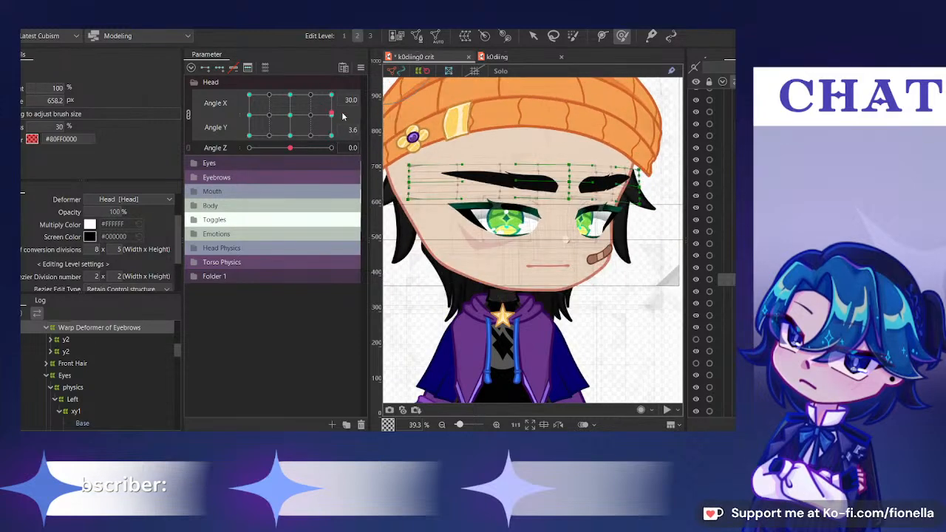
pyautogui.moveTo(516, 152); pyautogui.dragTo(538, 172)
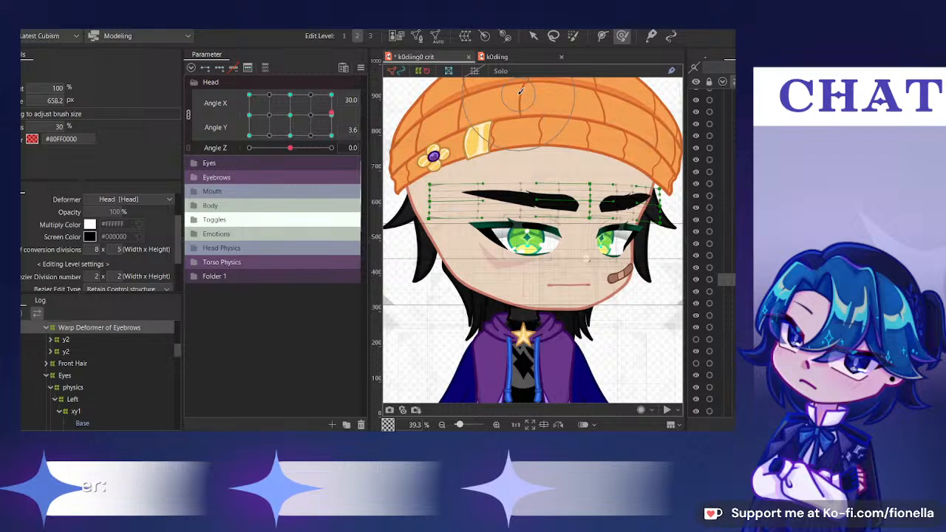
pyautogui.hotkey('ctrl', 'h')
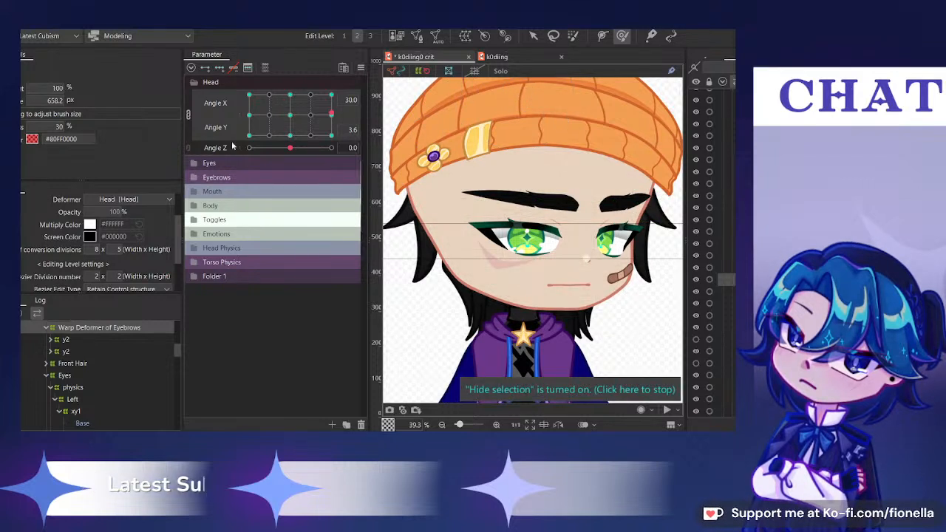
pyautogui.moveTo(256, 116); pyautogui.dragTo(603, 244)
pyautogui.scroll(2, 604, 245)
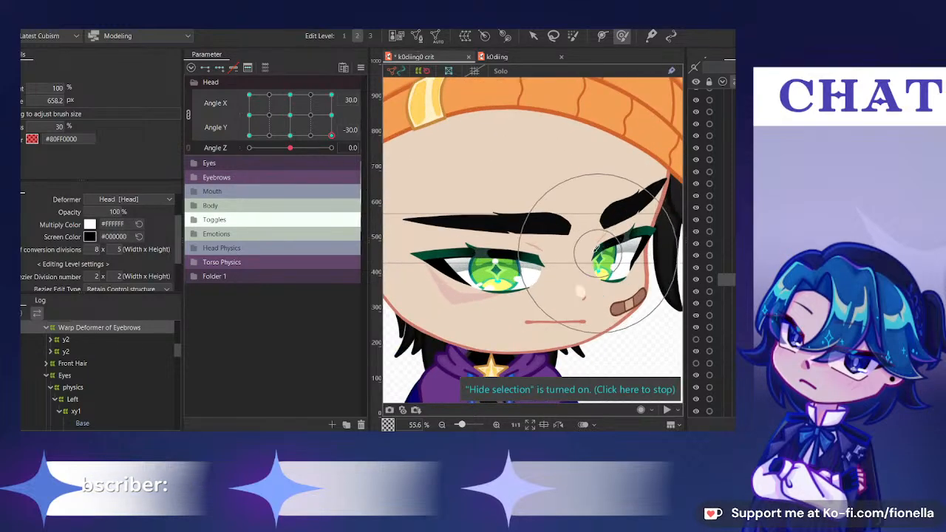
pyautogui.scroll(-2, 581, 219)
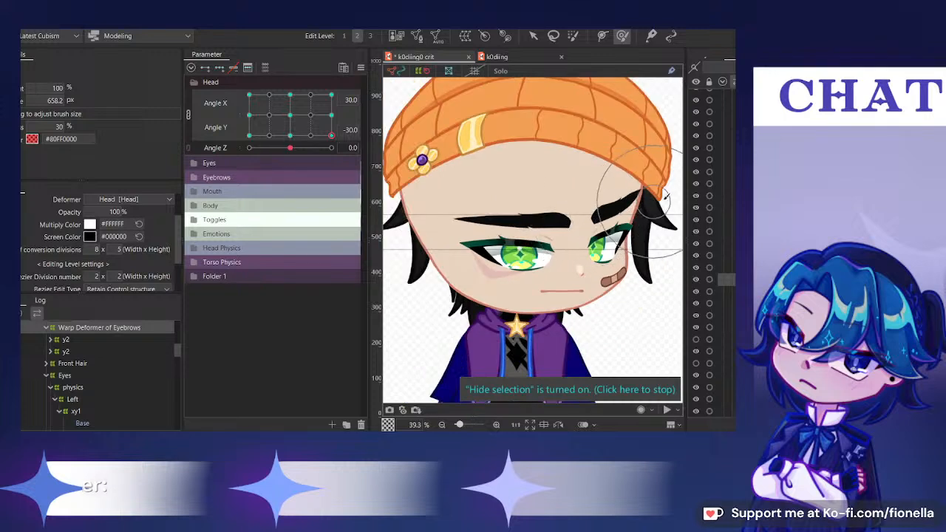
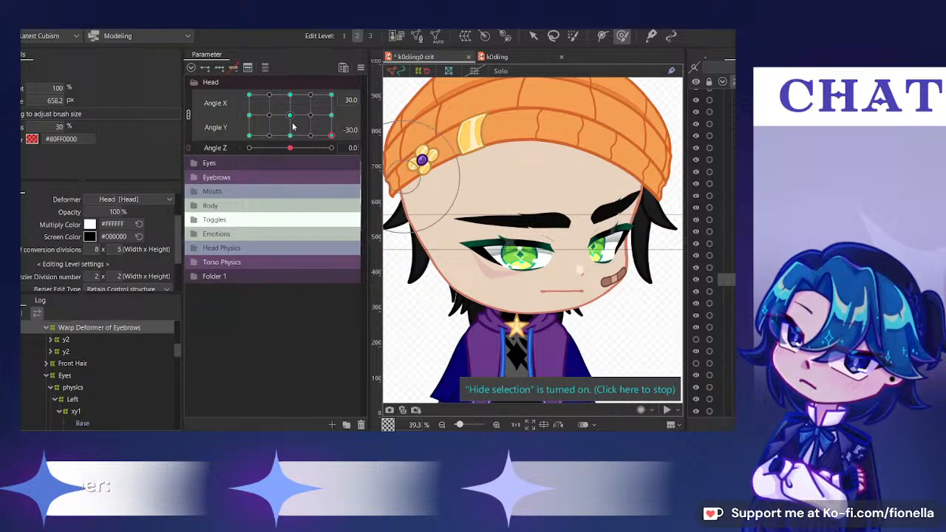
pyautogui.moveTo(331, 136); pyautogui.dragTo(347, 94)
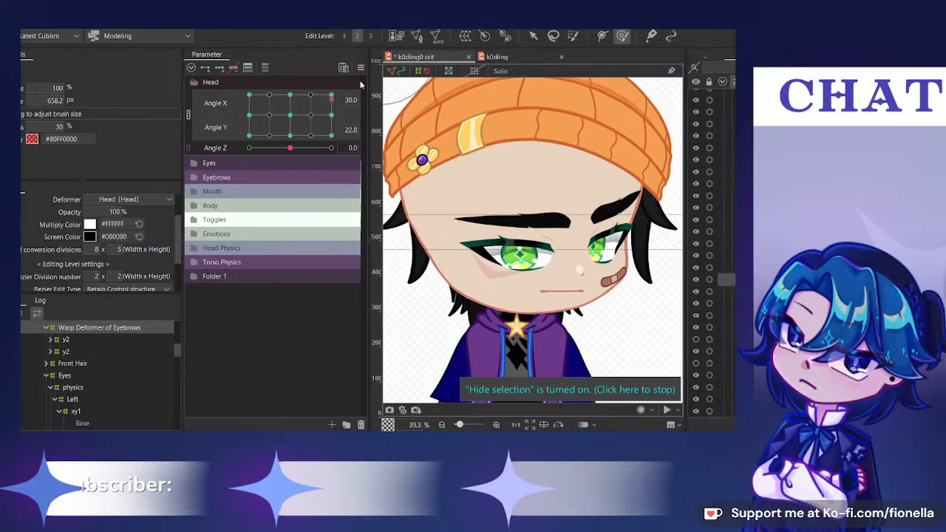
# Pose the k0diing model's head near Angle X 30, Angle Y -30 for comparison, and return the model being edited to neutral angles
pyautogui.click(508, 57)
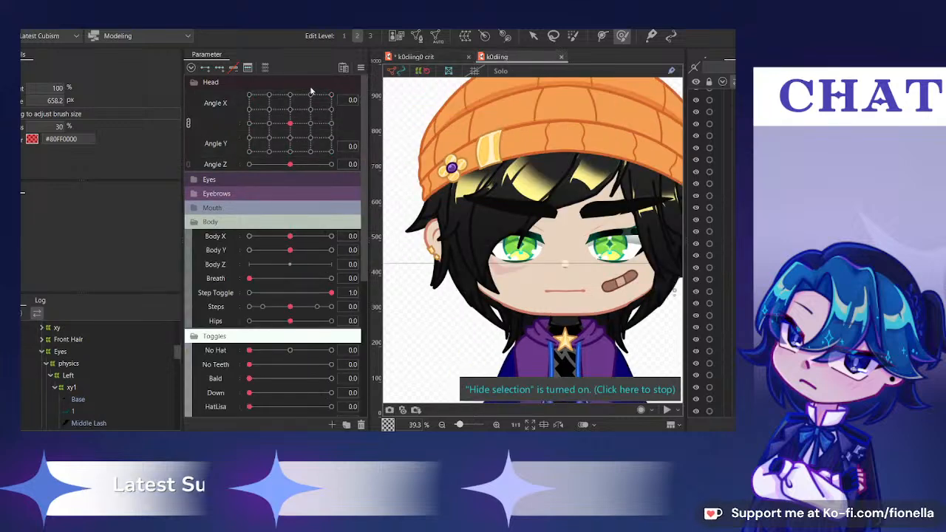
pyautogui.moveTo(330, 138); pyautogui.dragTo(331, 150)
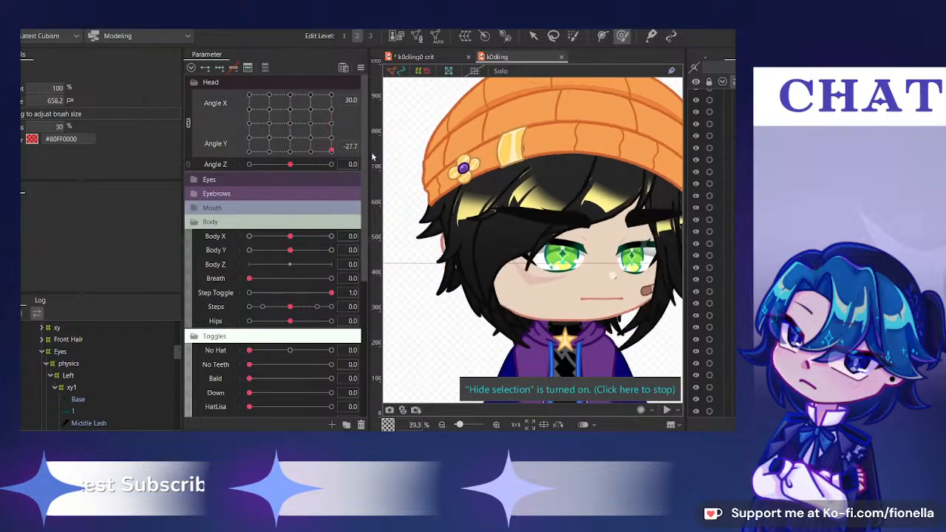
pyautogui.scroll(-2, 595, 230)
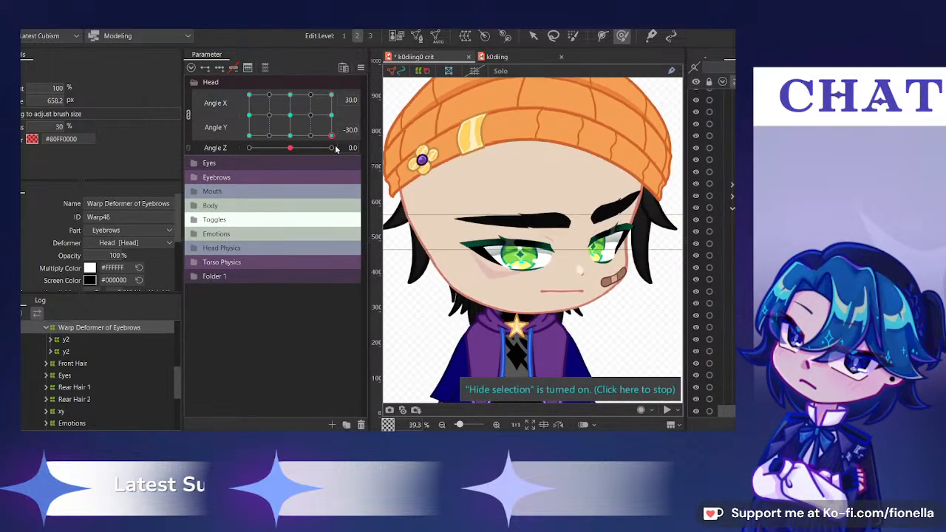
pyautogui.click(331, 95)
pyautogui.click(289, 114)
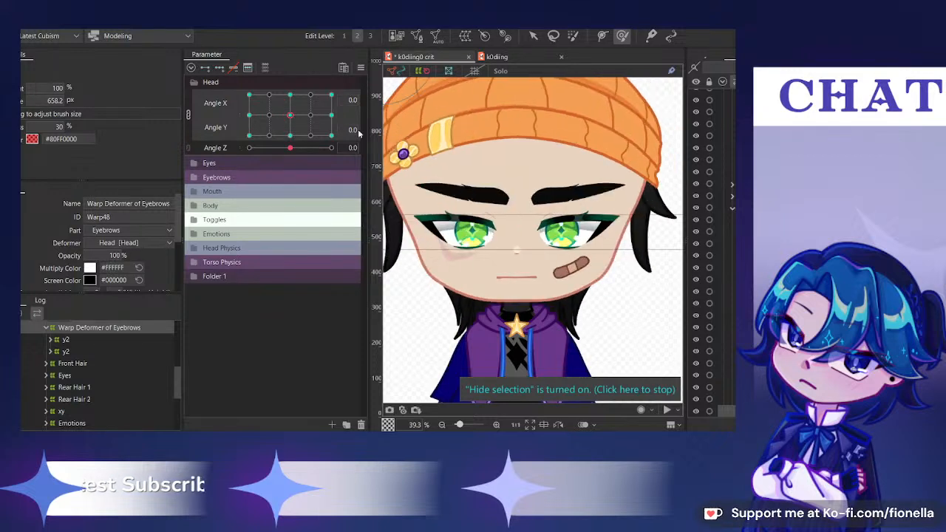
# Unlink Angle X from Angle Y and select the mouth's xy warp deformer
pyautogui.click(732, 212)
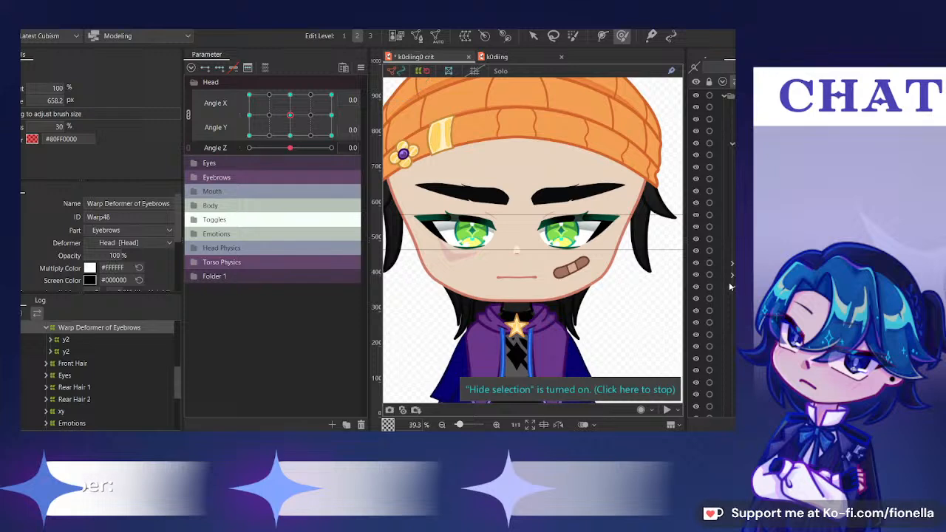
pyautogui.scroll(-5, 730, 283)
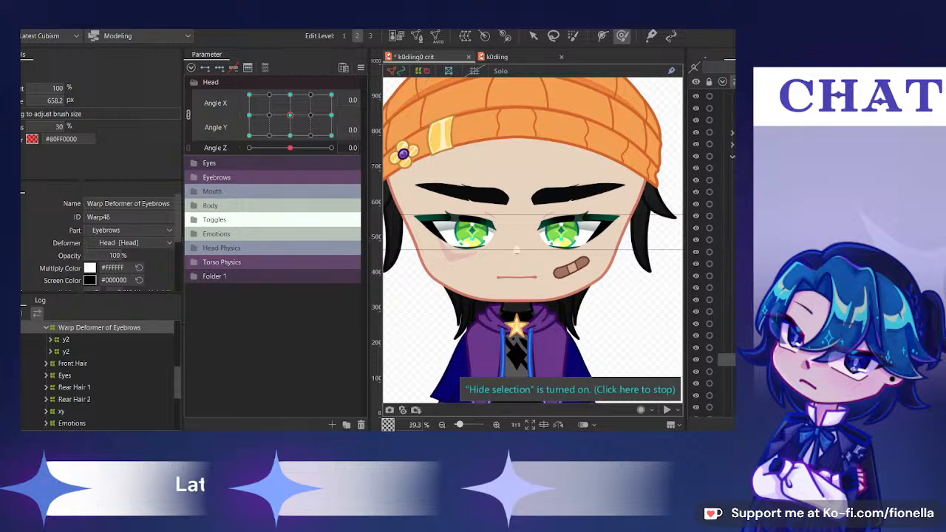
pyautogui.click(187, 115)
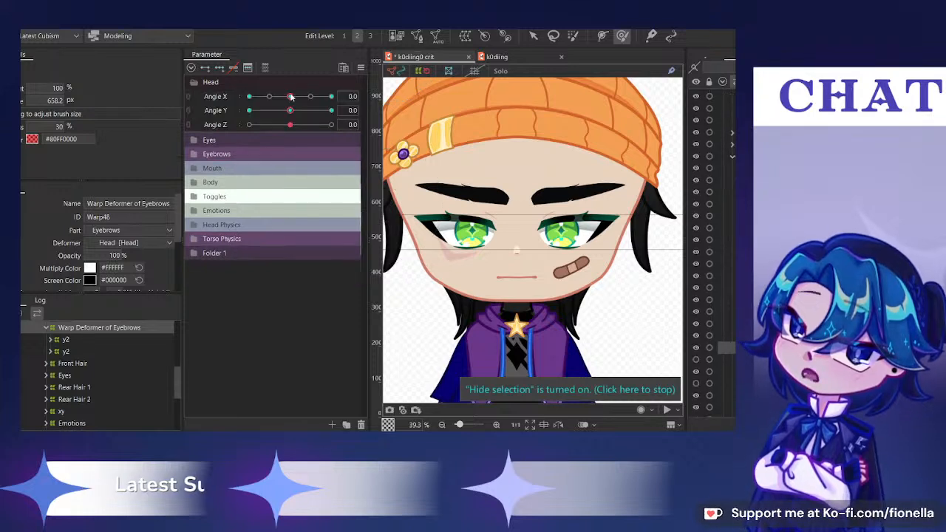
pyautogui.moveTo(290, 96)
pyautogui.mouseDown()
pyautogui.moveTo(330, 104)
pyautogui.moveTo(290, 100)
pyautogui.mouseUp()
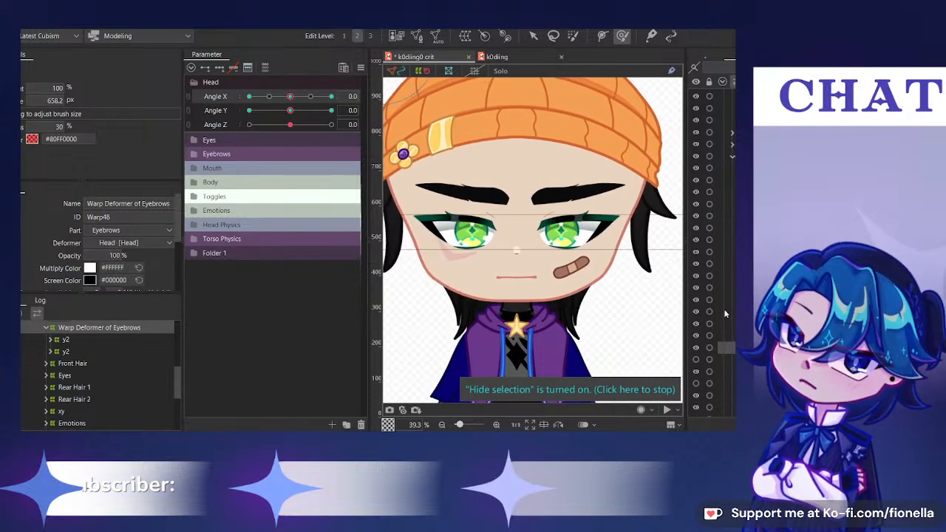
pyautogui.scroll(-2, 727, 314)
pyautogui.scroll(-1, 726, 305)
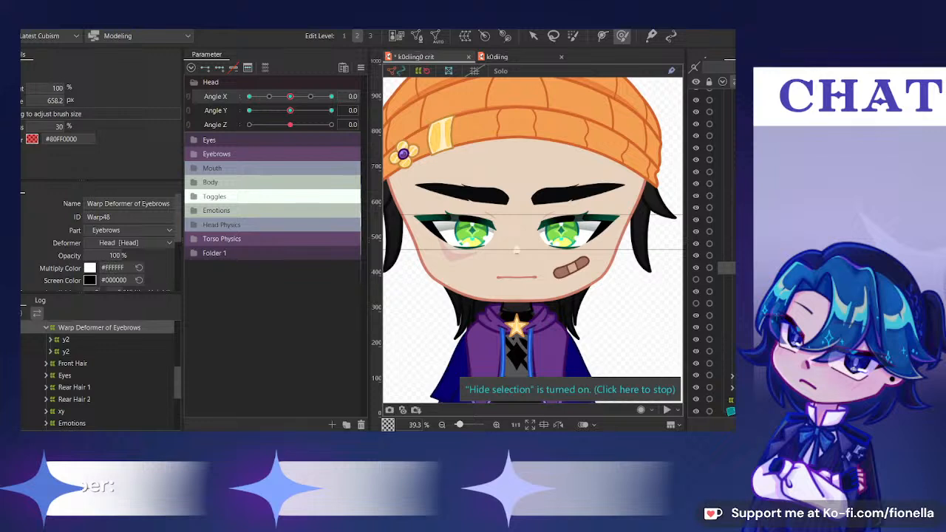
pyautogui.scroll(4, 709, 251)
pyautogui.click(727, 364)
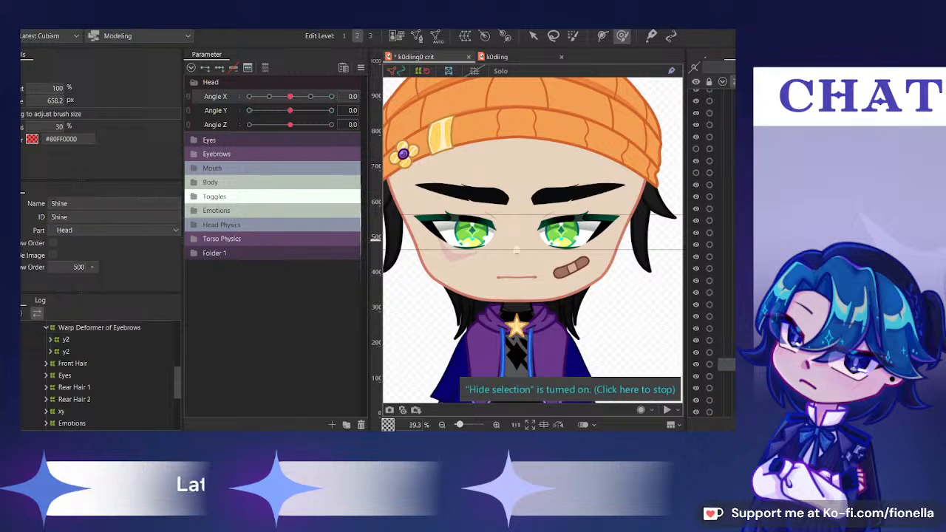
pyautogui.click(727, 365)
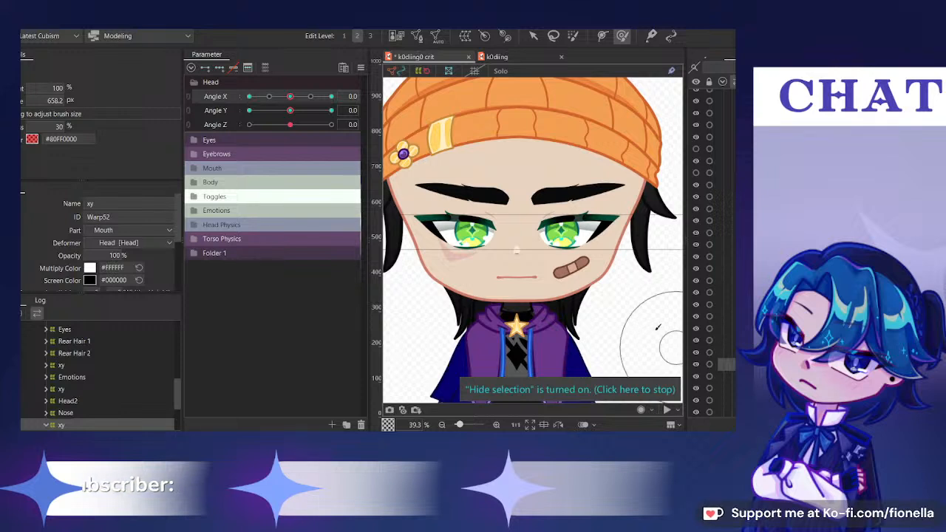
# Narrow the sides of the mouth's warp deformer at Angle X 30, Angle Y 0 with an 896.8 px deform brush
pyautogui.moveTo(470, 241); pyautogui.dragTo(391, 200)
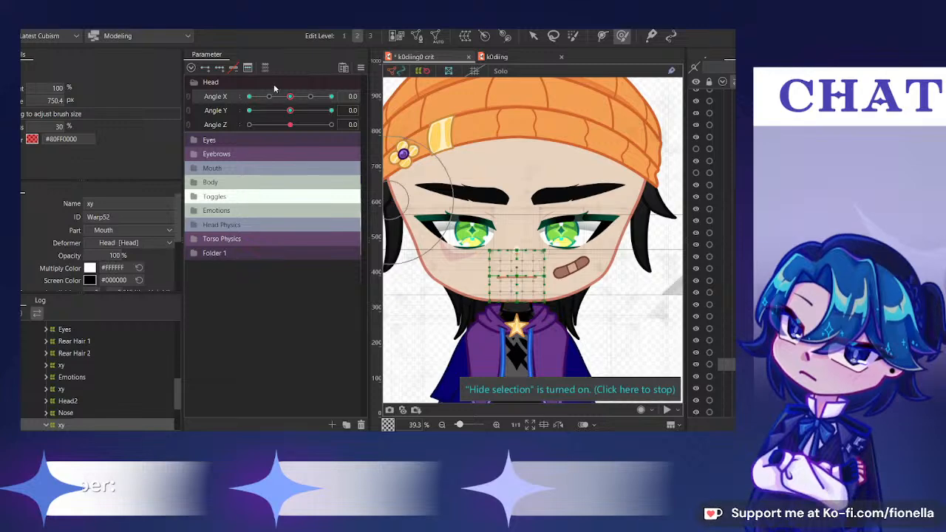
pyautogui.moveTo(290, 96); pyautogui.dragTo(309, 97)
pyautogui.moveTo(393, 139); pyautogui.dragTo(407, 149)
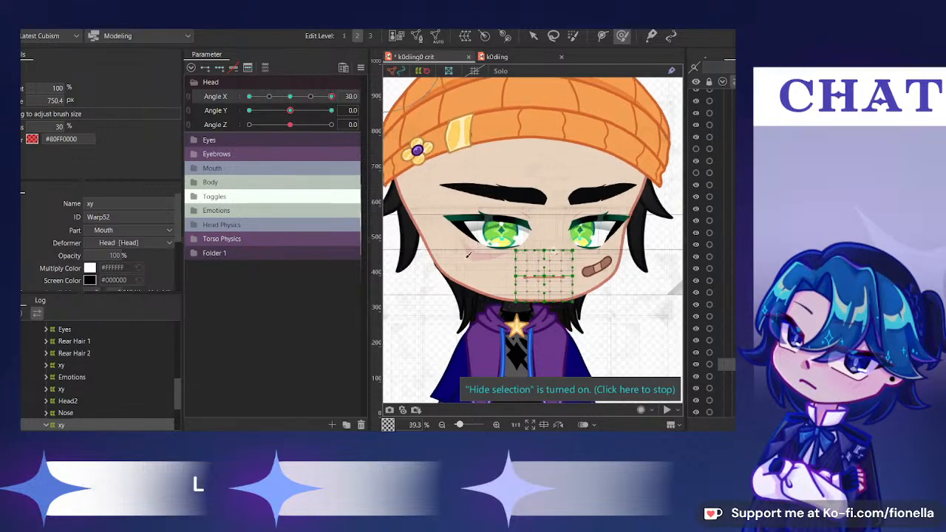
pyautogui.moveTo(480, 237); pyautogui.dragTo(451, 241)
pyautogui.moveTo(565, 285); pyautogui.dragTo(569, 284)
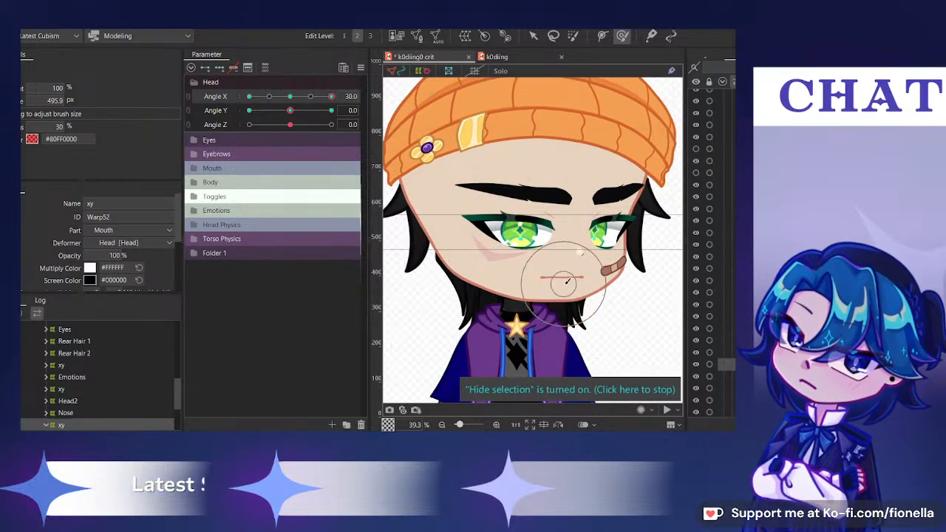
pyautogui.hotkey('ctrl', 't')
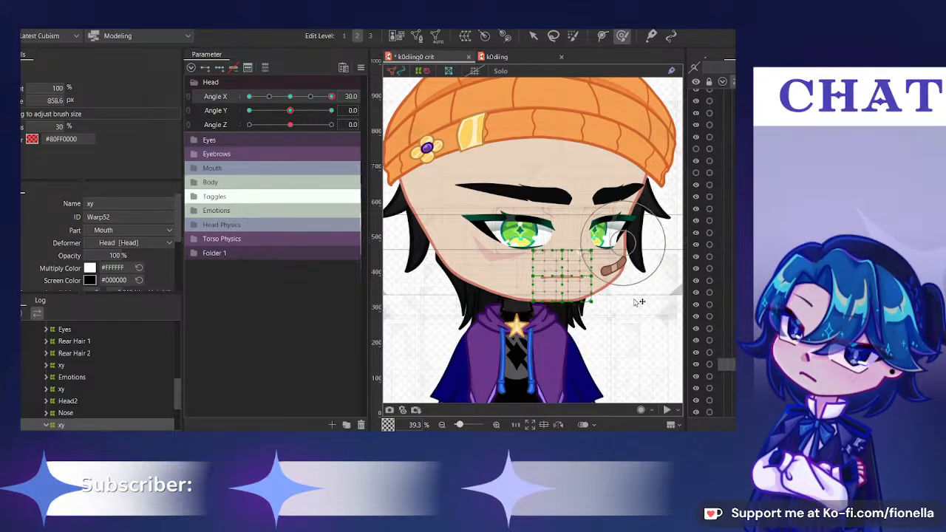
pyautogui.moveTo(636, 250); pyautogui.dragTo(628, 321)
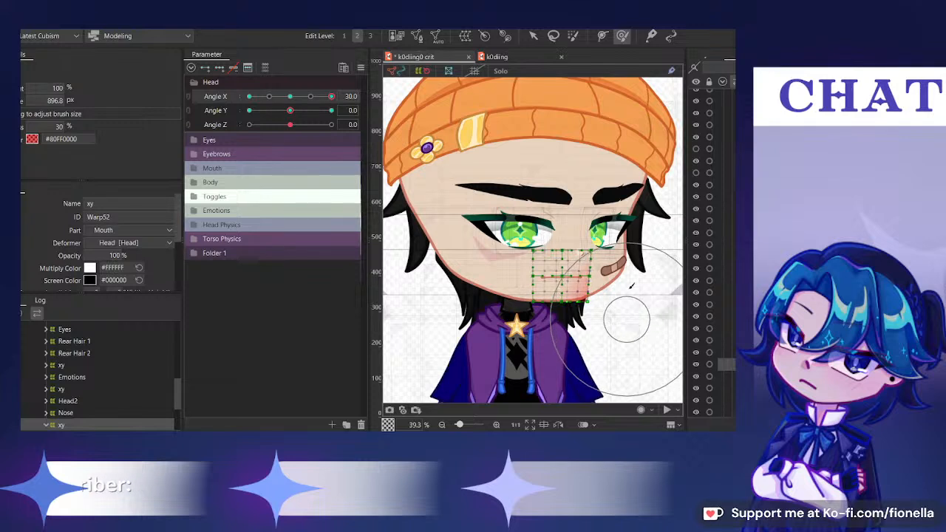
pyautogui.moveTo(594, 211); pyautogui.dragTo(588, 211)
pyautogui.moveTo(556, 238); pyautogui.dragTo(568, 242)
pyautogui.moveTo(556, 313); pyautogui.dragTo(567, 325)
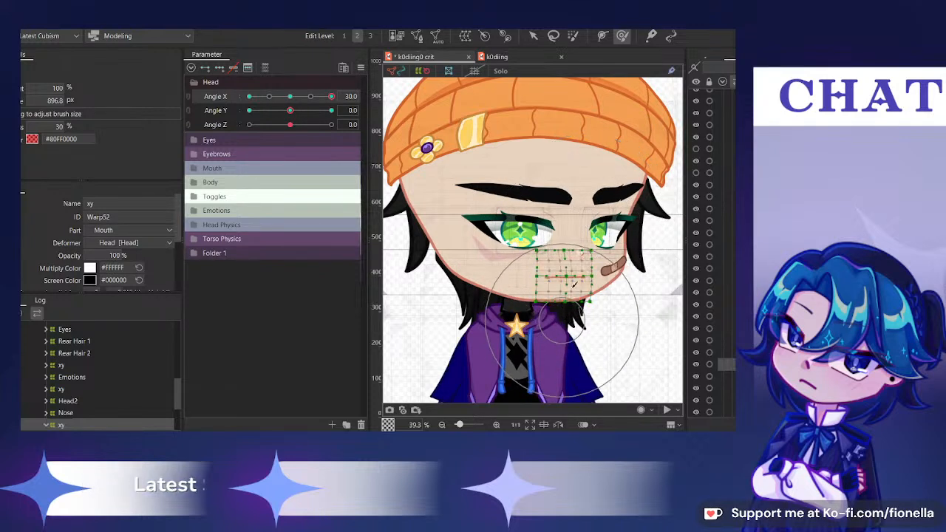
# Refine the outer columns of the mouth's warp deformer at Angle X 30, Angle Y 0 with 896.8 px and 532.3 px deform brushes
pyautogui.scroll(4, 640, 281)
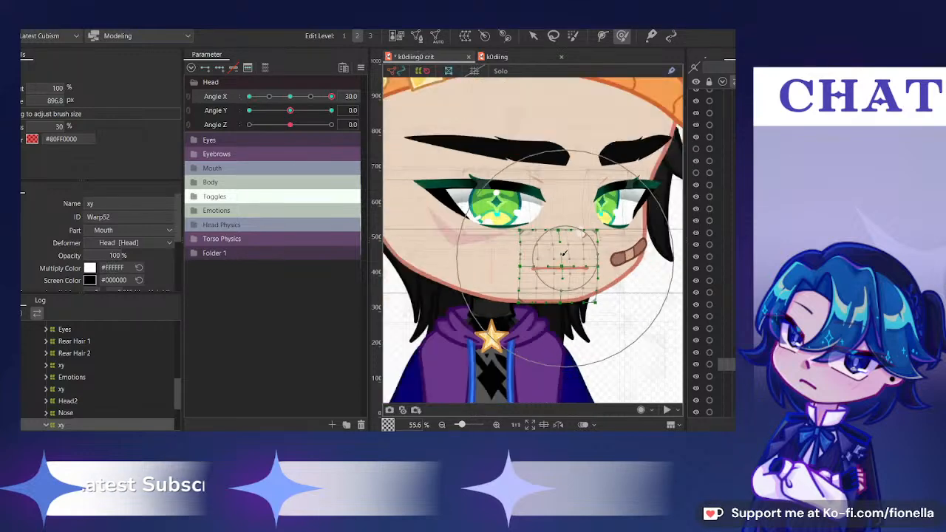
pyautogui.moveTo(644, 253); pyautogui.dragTo(627, 254)
pyautogui.moveTo(564, 157); pyautogui.dragTo(541, 141)
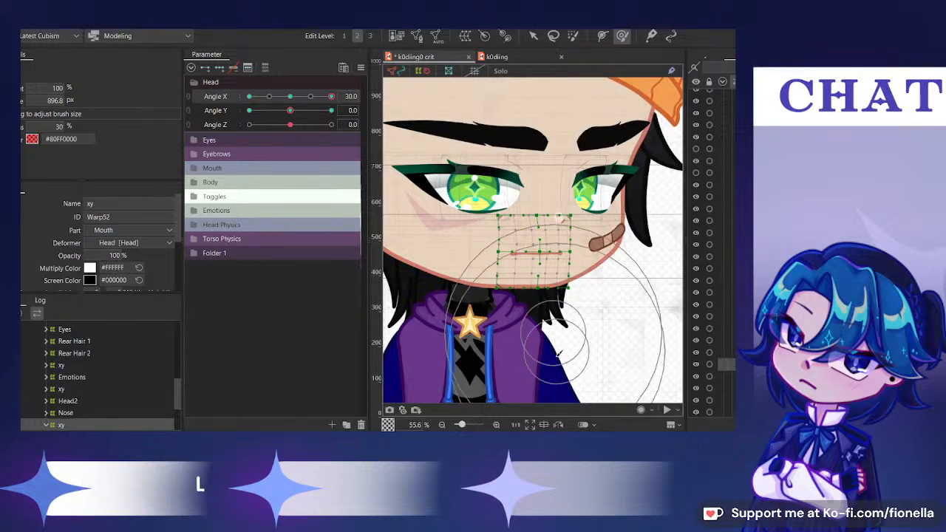
pyautogui.moveTo(571, 345); pyautogui.dragTo(555, 253)
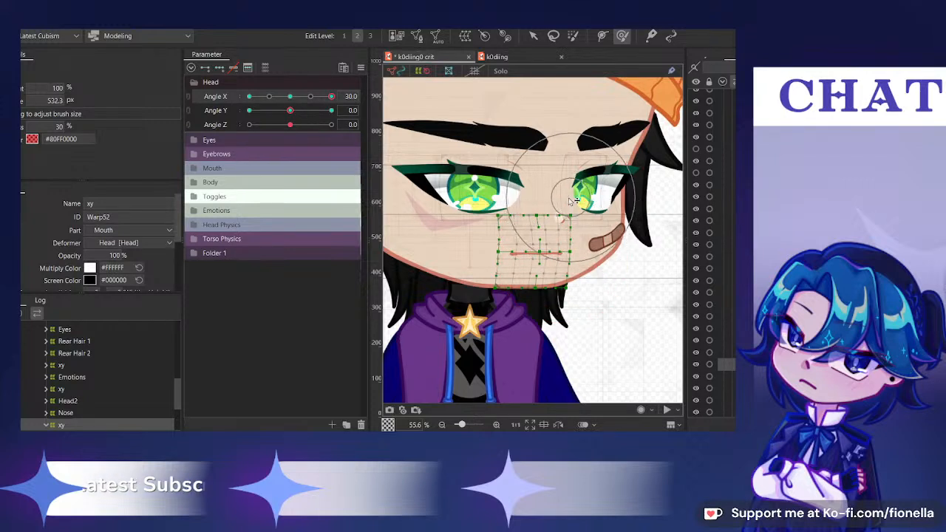
pyautogui.press('ctrl')
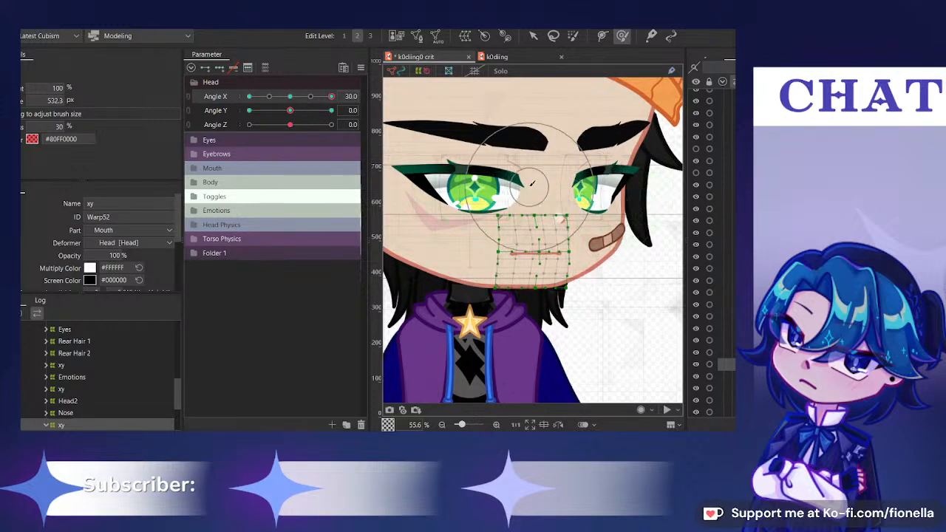
pyautogui.moveTo(537, 185); pyautogui.dragTo(560, 190)
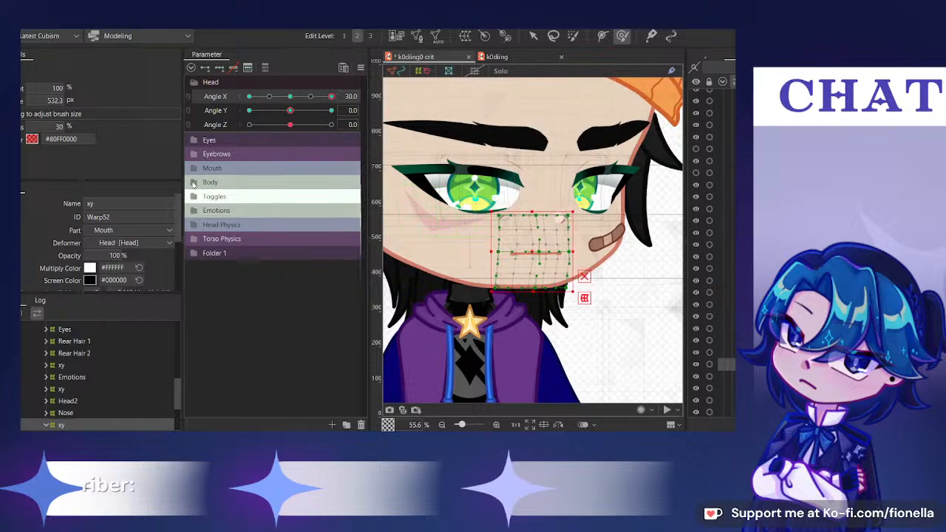
# Set Mouth Form and Mouth Open to 1.0 and adjust the mouth deformer's far lower corner with a 268.3 px deform brush
pyautogui.click(200, 170)
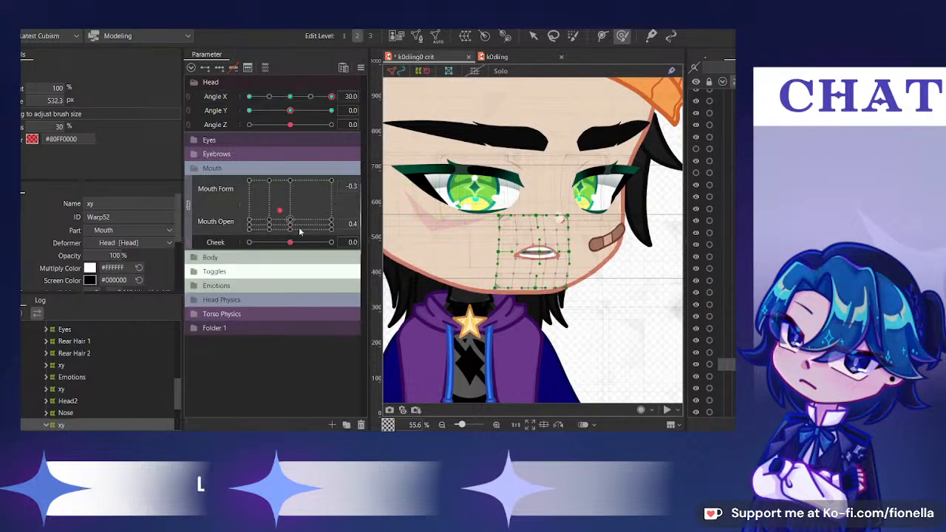
pyautogui.moveTo(286, 97); pyautogui.dragTo(336, 101)
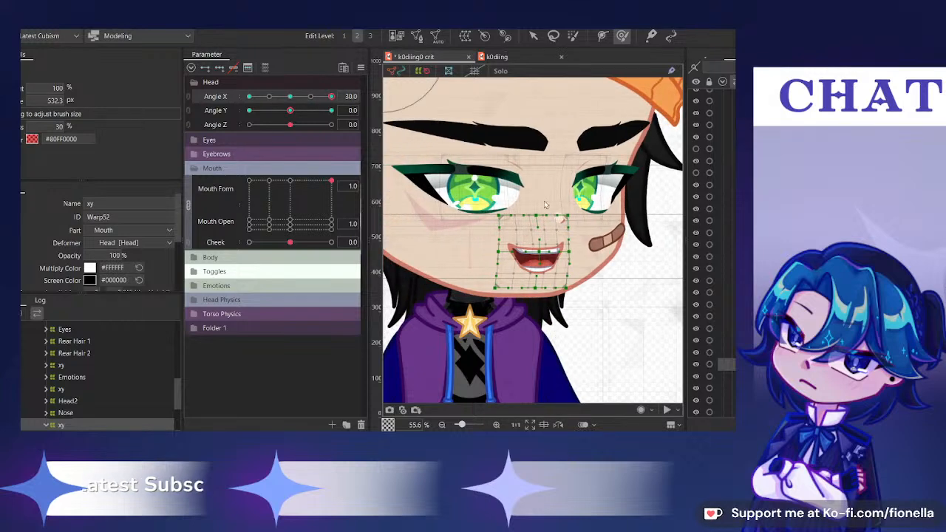
pyautogui.scroll(2, 545, 204)
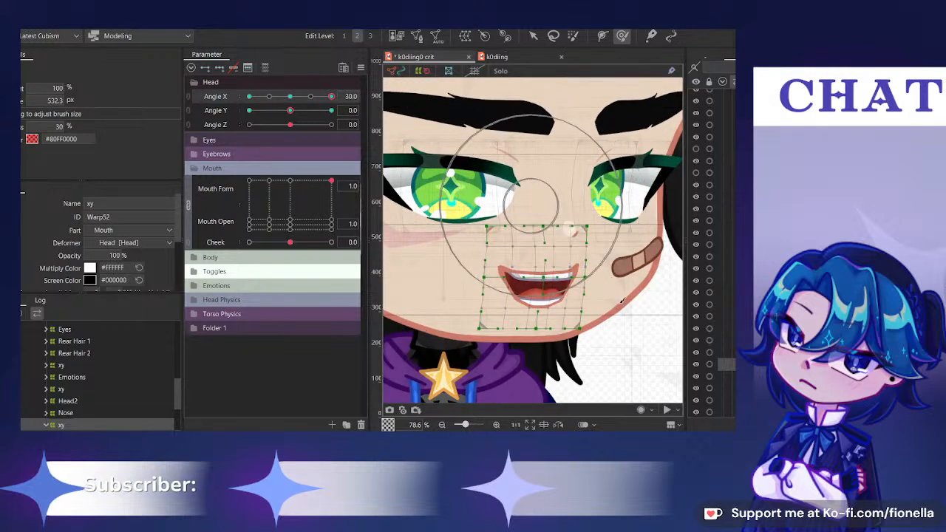
pyautogui.moveTo(623, 302); pyautogui.dragTo(595, 306)
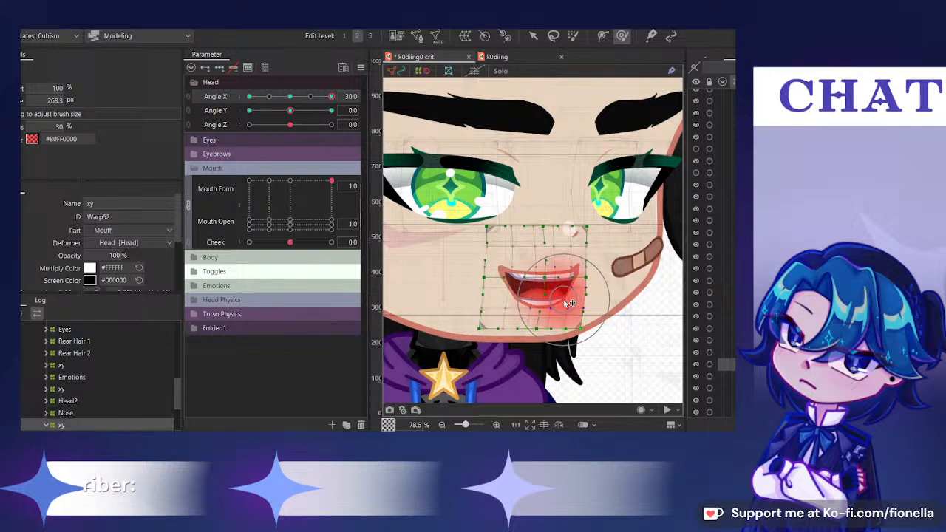
pyautogui.scroll(-2, 580, 278)
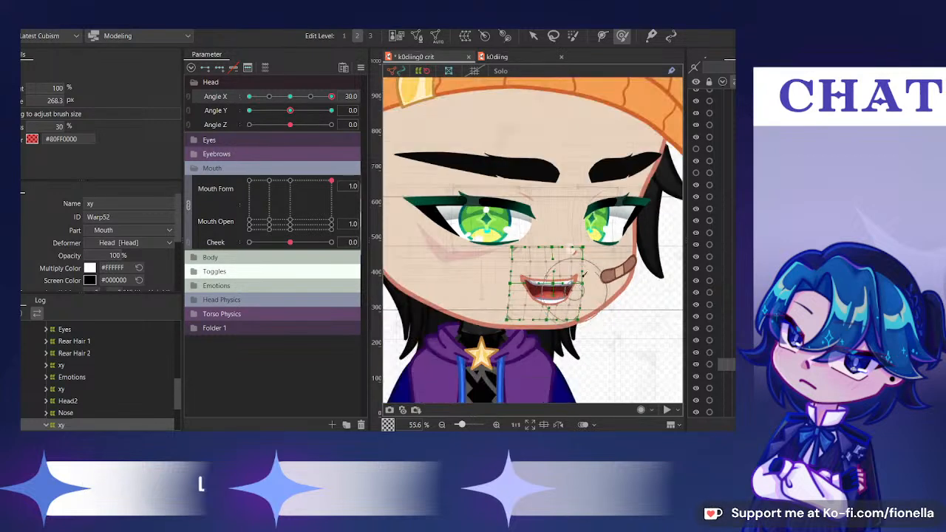
# Try the frown at Mouth Form -1.0, set it to -0.5 and adjust the deformer's lower edge with a 466.3 px deform brush
pyautogui.moveTo(292, 199); pyautogui.dragTo(248, 231)
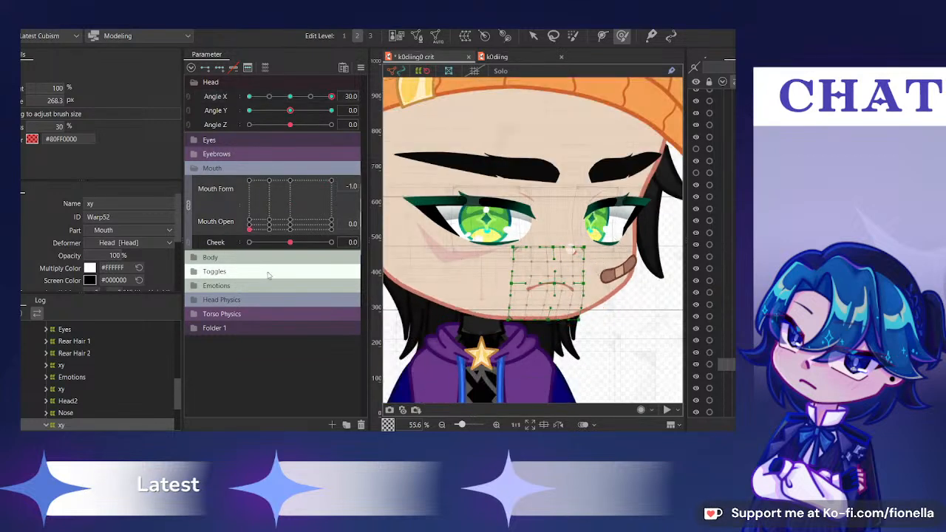
pyautogui.moveTo(289, 97); pyautogui.dragTo(386, 135)
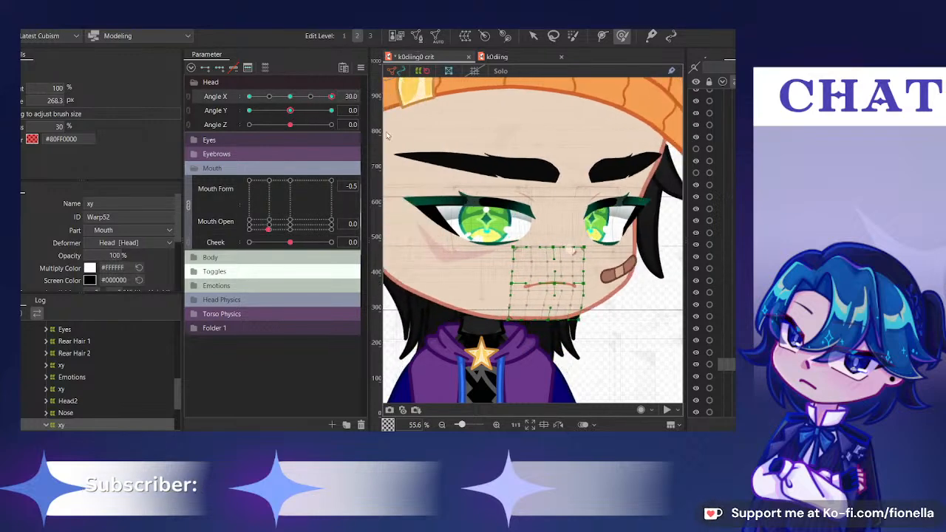
pyautogui.moveTo(568, 319); pyautogui.dragTo(593, 318)
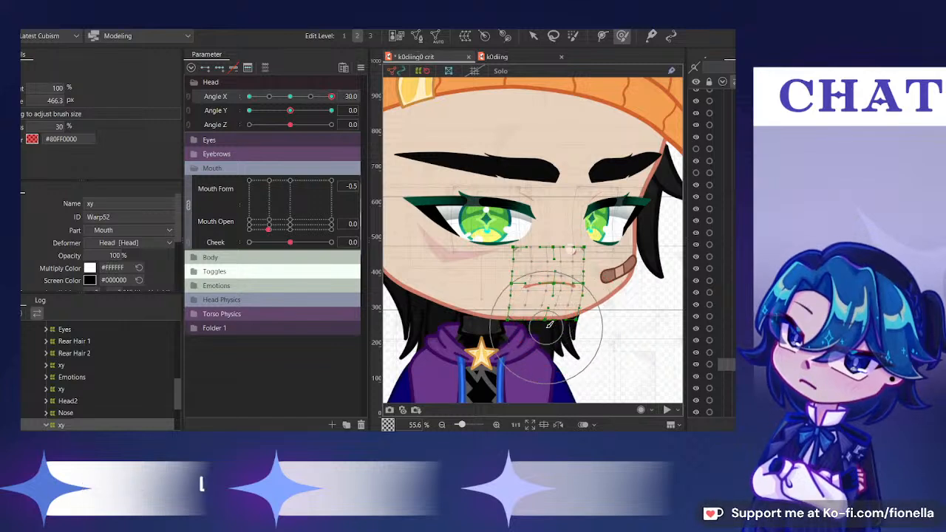
# Return Angle X to 0, hide the selection and raise the mouth at Angle Y 30 with a 1132.2 px deform brush
pyautogui.click(290, 97)
pyautogui.hotkey('ctrl', 't')
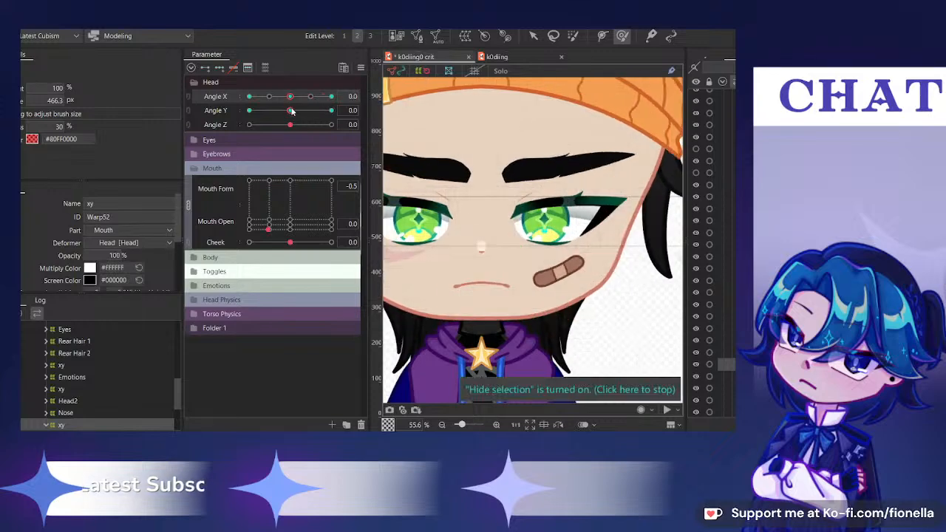
pyautogui.click(330, 111)
pyautogui.moveTo(506, 206); pyautogui.dragTo(531, 187)
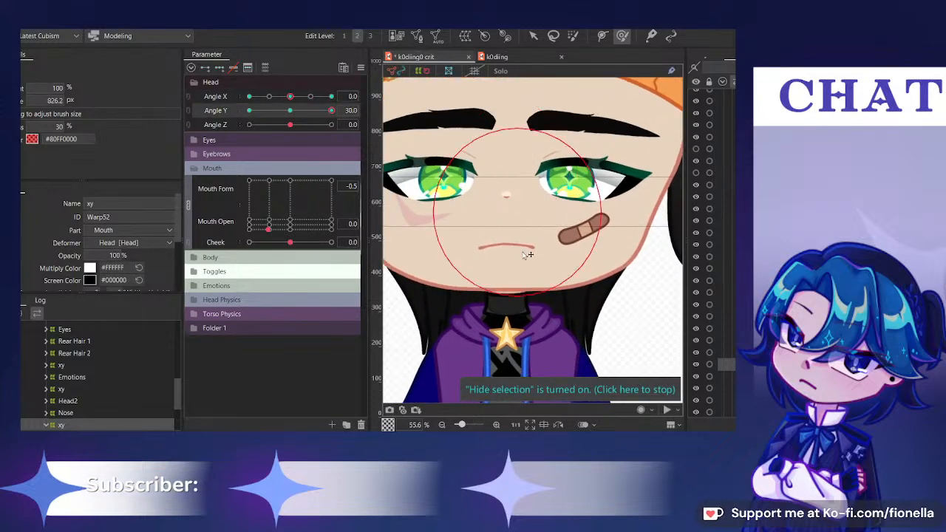
pyautogui.moveTo(528, 255)
pyautogui.mouseDown()
pyautogui.moveTo(507, 247)
pyautogui.moveTo(515, 232)
pyautogui.mouseUp()
pyautogui.moveTo(297, 111); pyautogui.dragTo(331, 112)
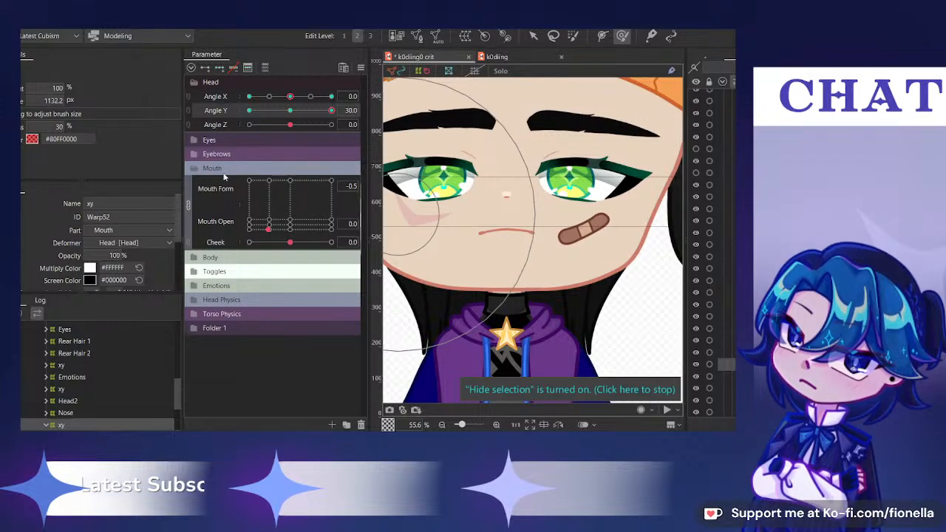
# Bow the mouth's warp deformer downward at Angle Y -30 and upward at Angle Y 30 with a 439.4 px deform brush
pyautogui.moveTo(290, 116); pyautogui.dragTo(249, 111)
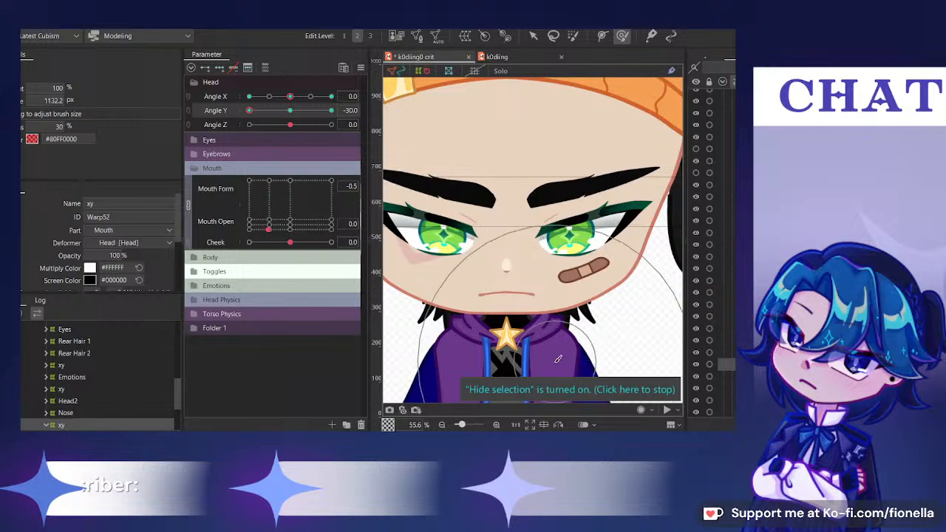
pyautogui.moveTo(527, 277); pyautogui.dragTo(527, 268)
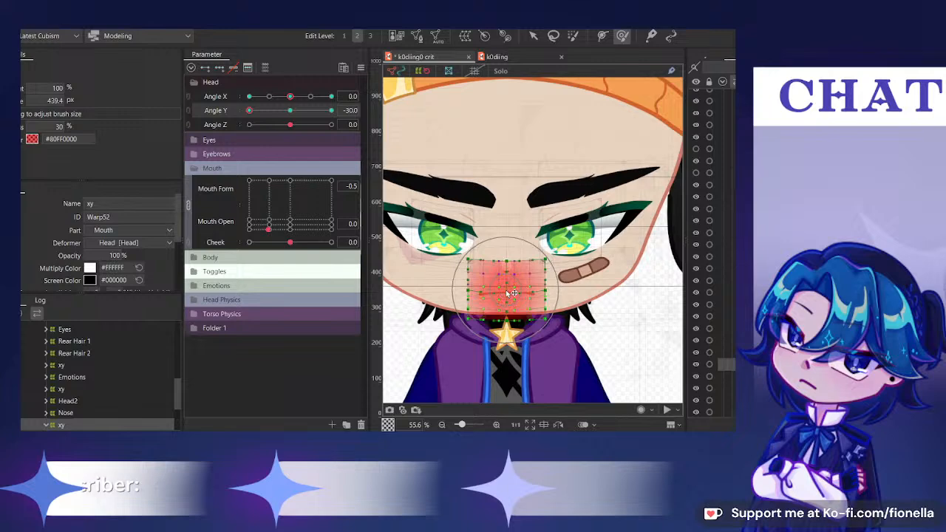
pyautogui.moveTo(508, 294); pyautogui.dragTo(494, 207)
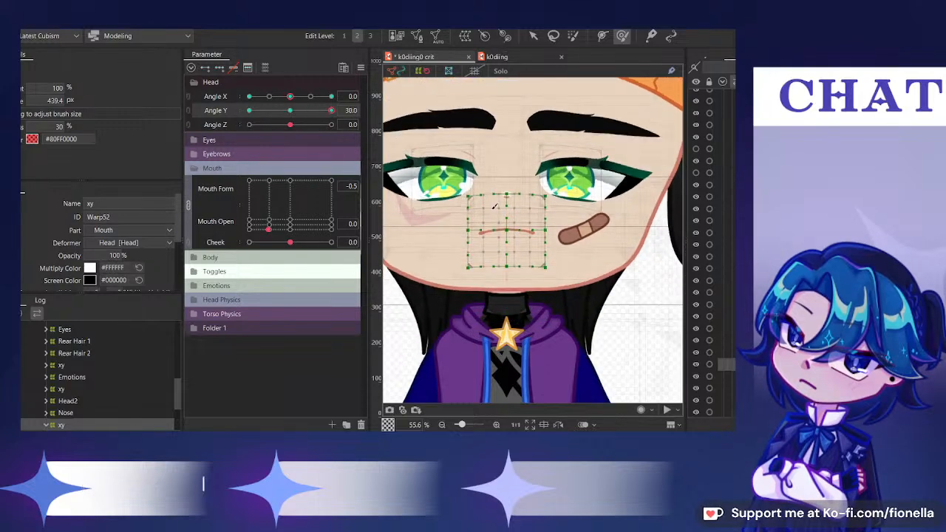
pyautogui.scroll(3, 494, 207)
pyautogui.click(517, 239)
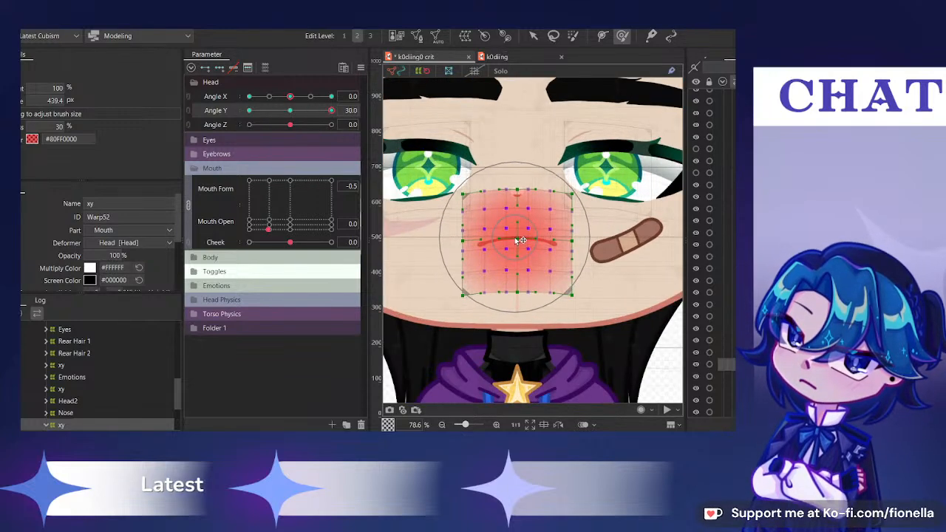
pyautogui.moveTo(291, 124); pyautogui.dragTo(226, 125)
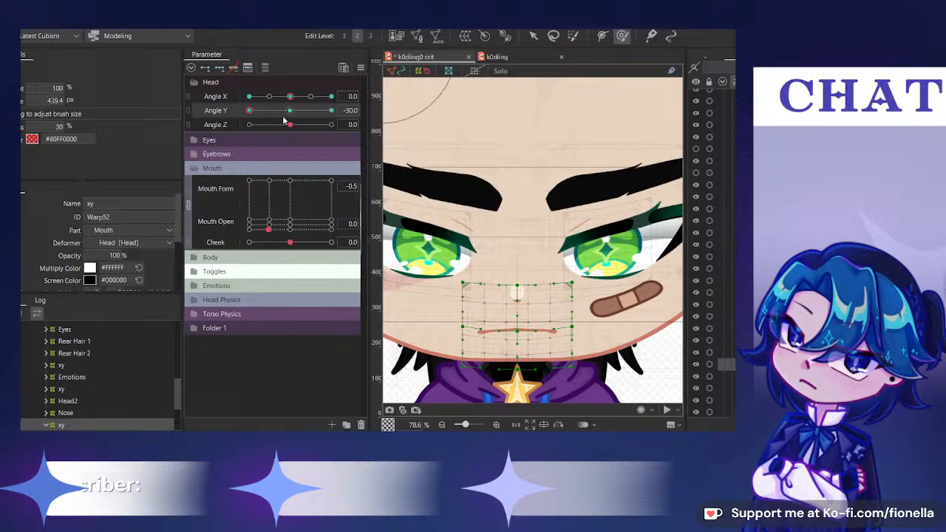
pyautogui.moveTo(283, 119); pyautogui.dragTo(374, 129)
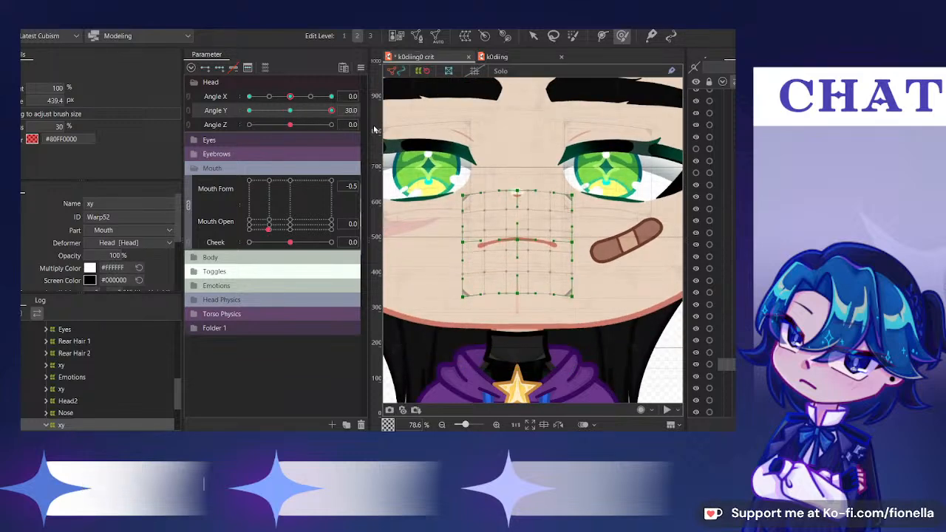
# Hide the selection, examine the mouth's motion across the Angle Y range on the whole figure, and return Angle Y to 0
pyautogui.hotkey('ctrl', 't')
pyautogui.scroll(-2, 508, 196)
pyautogui.moveTo(292, 114); pyautogui.dragTo(241, 125)
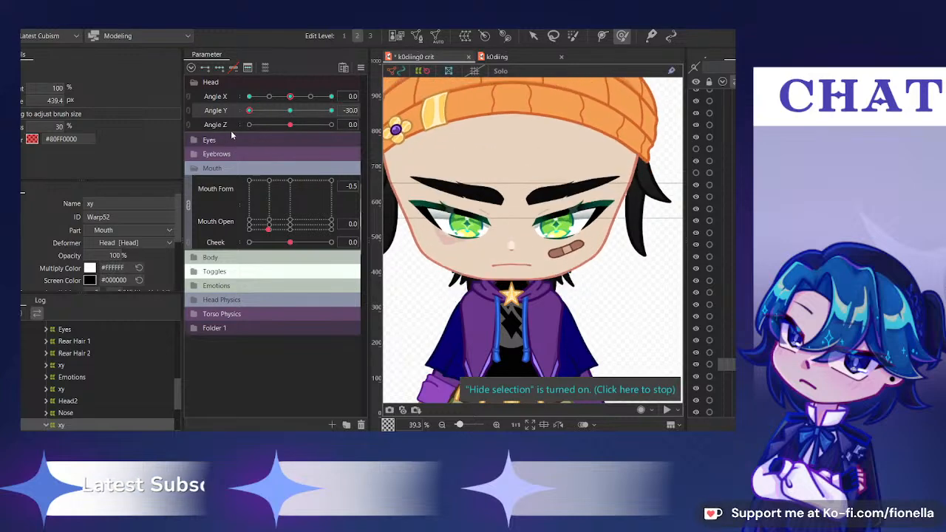
pyautogui.scroll(-2, 387, 186)
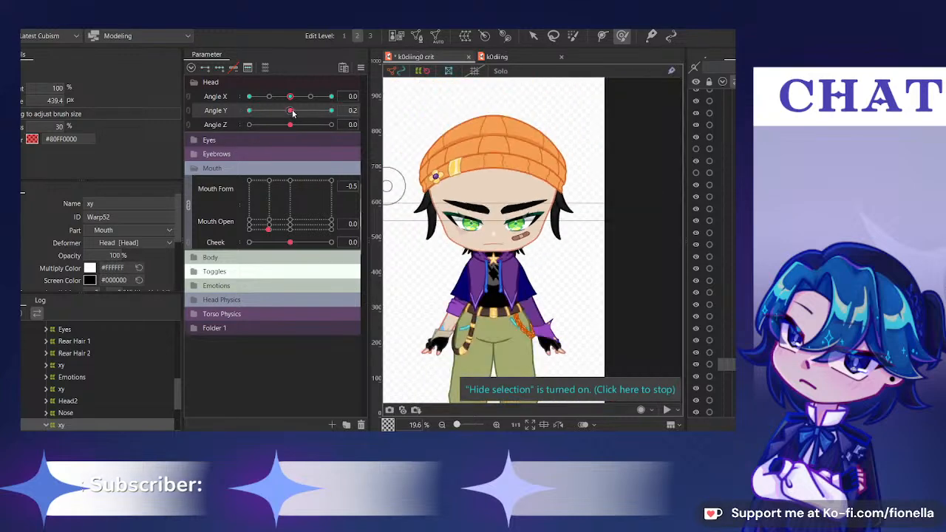
pyautogui.moveTo(292, 113); pyautogui.dragTo(328, 110)
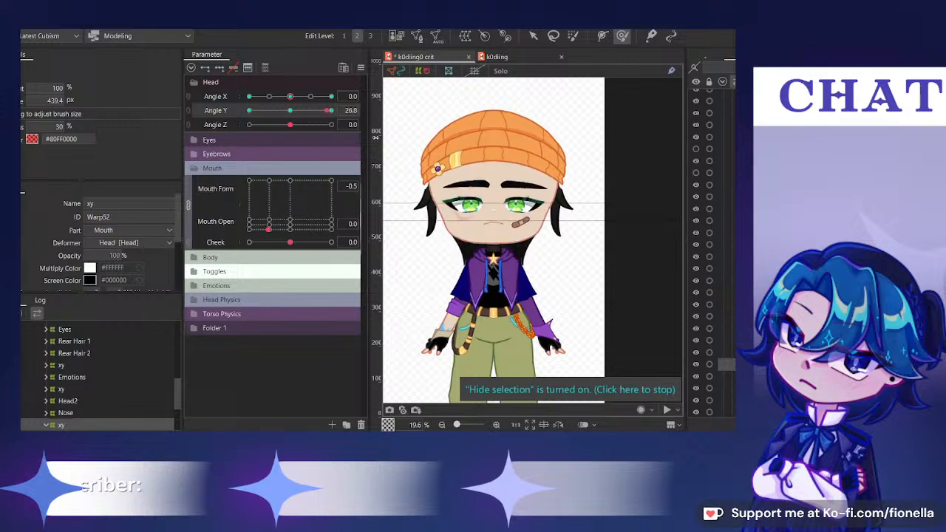
pyautogui.click(291, 111)
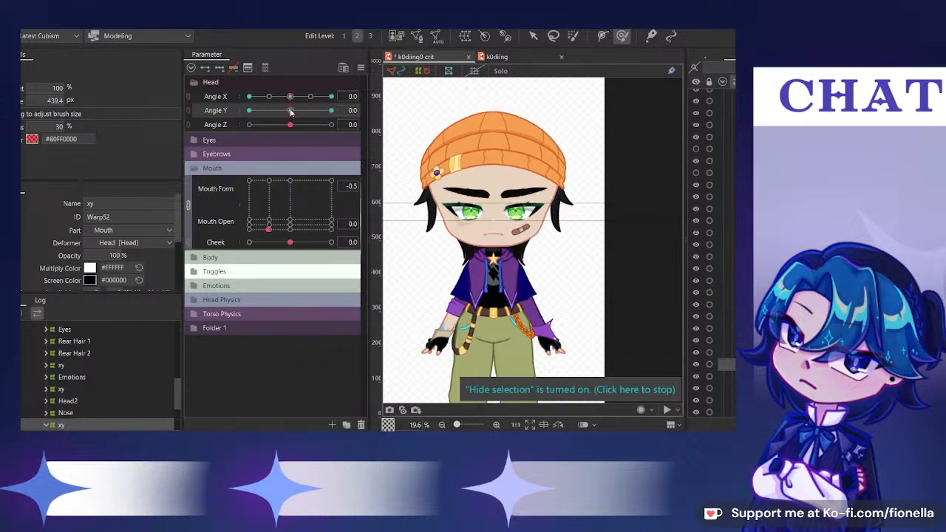
# Relink Angle X with Angle Y and rotate the mouth's warp deformer clockwise to follow the face tilt at Angle X 30, Angle Y 30
pyautogui.click(195, 96)
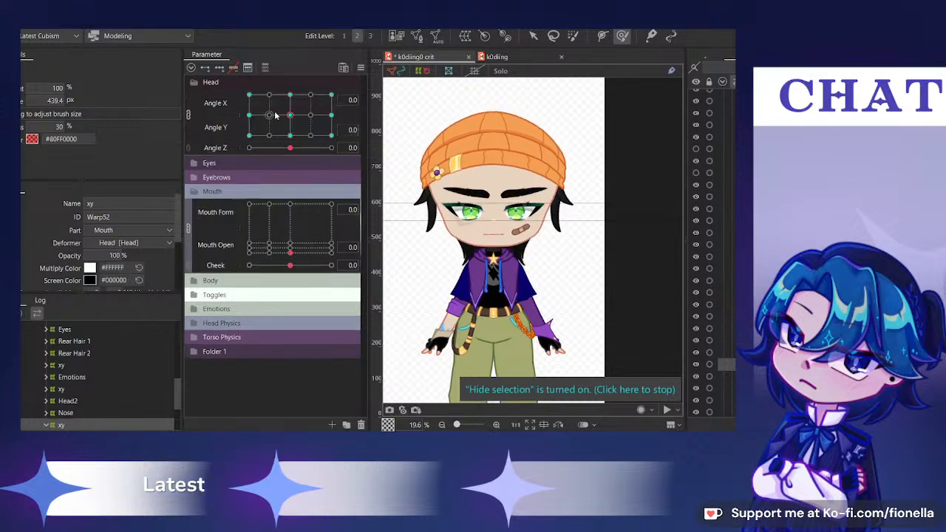
pyautogui.moveTo(290, 115); pyautogui.dragTo(416, 96)
pyautogui.scroll(5, 543, 203)
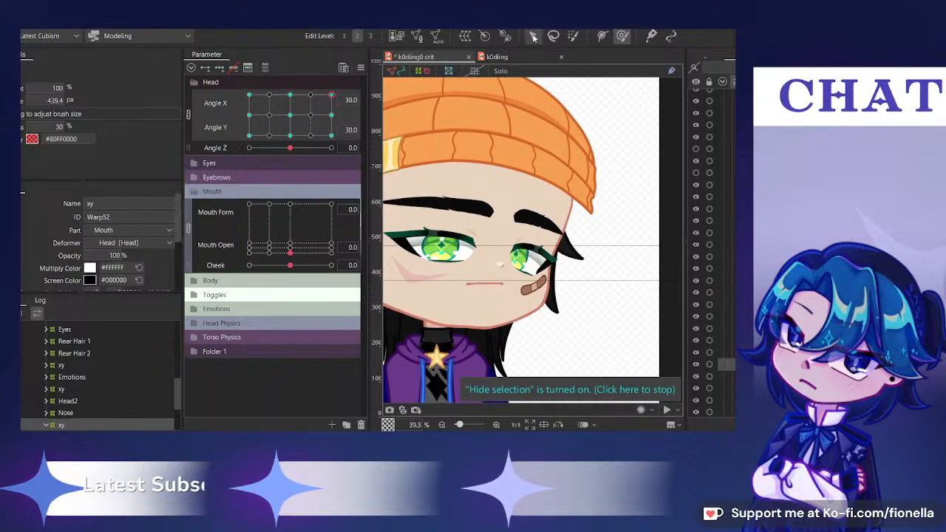
pyautogui.press('v')
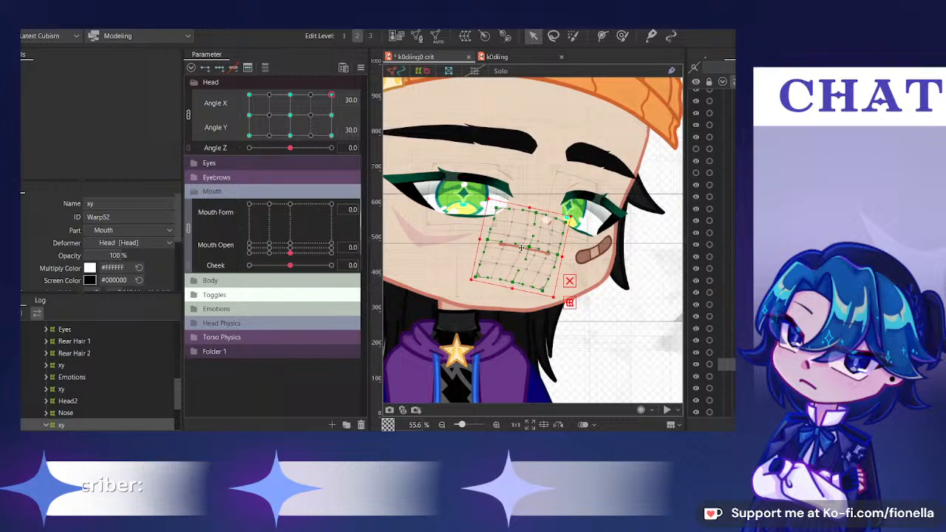
pyautogui.moveTo(290, 115); pyautogui.dragTo(366, 76)
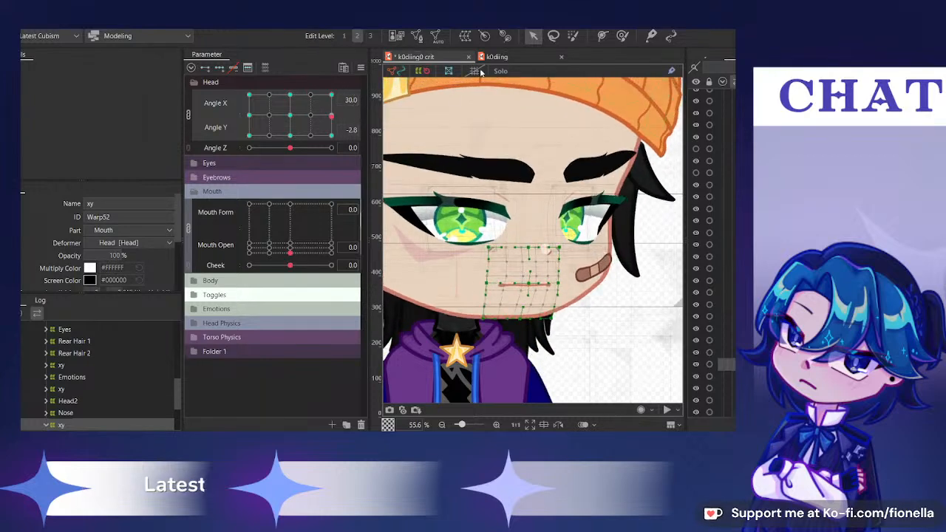
pyautogui.moveTo(331, 106); pyautogui.dragTo(340, 91)
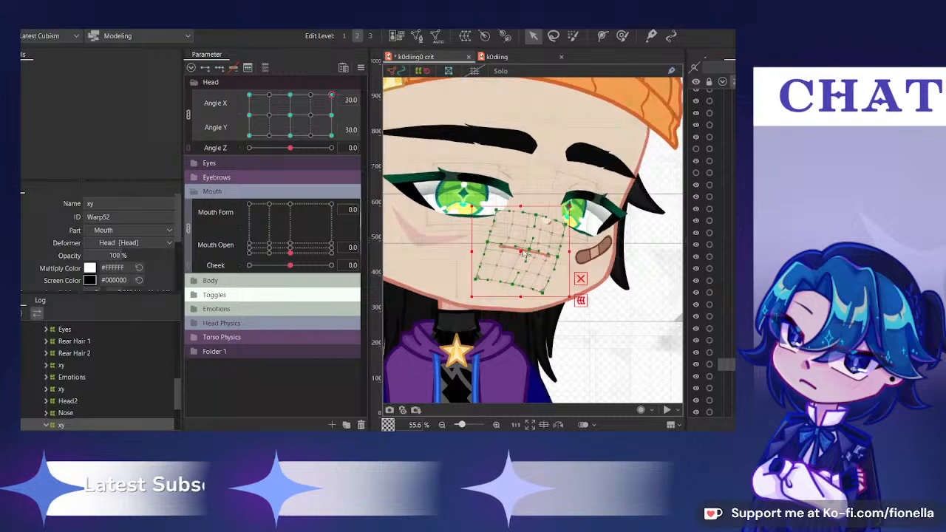
# Refine the tilted mouth deformer's side at Angle X 30, Angle Y 30 with 466.4 px and 720.6 px deform brushes
pyautogui.moveTo(521, 253); pyautogui.dragTo(521, 253)
pyautogui.click(623, 37)
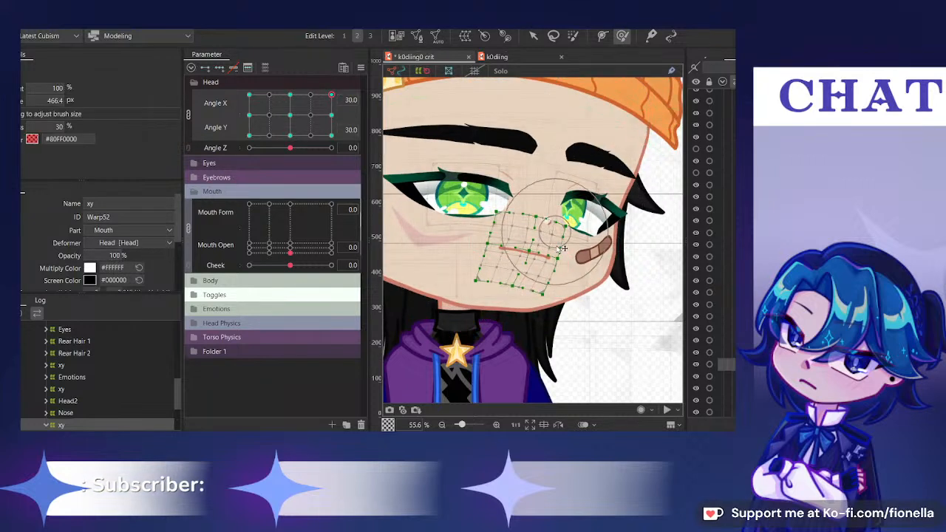
pyautogui.moveTo(572, 283); pyautogui.dragTo(574, 272)
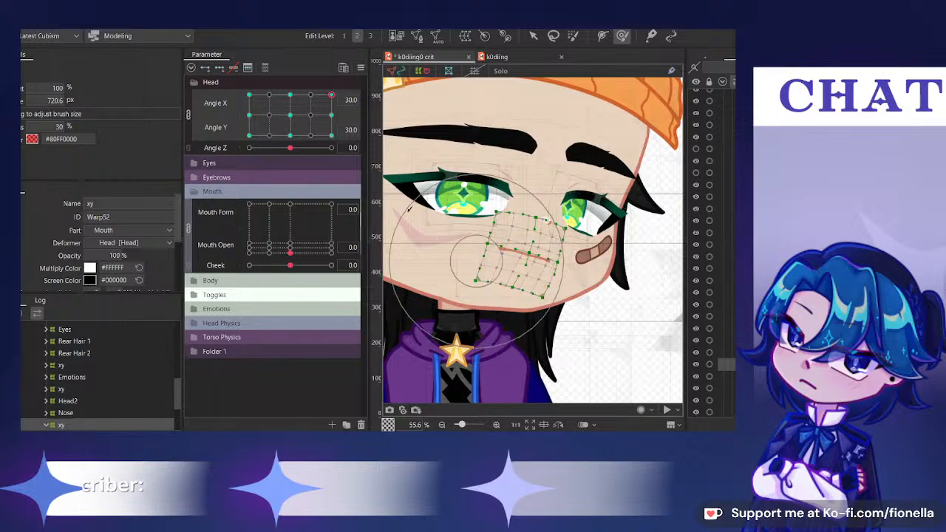
# Tilt the mouth's warp deformer counter-clockwise at Angle X 30, Angle Y -30 so its far side sits higher
pyautogui.moveTo(301, 100); pyautogui.dragTo(352, 157)
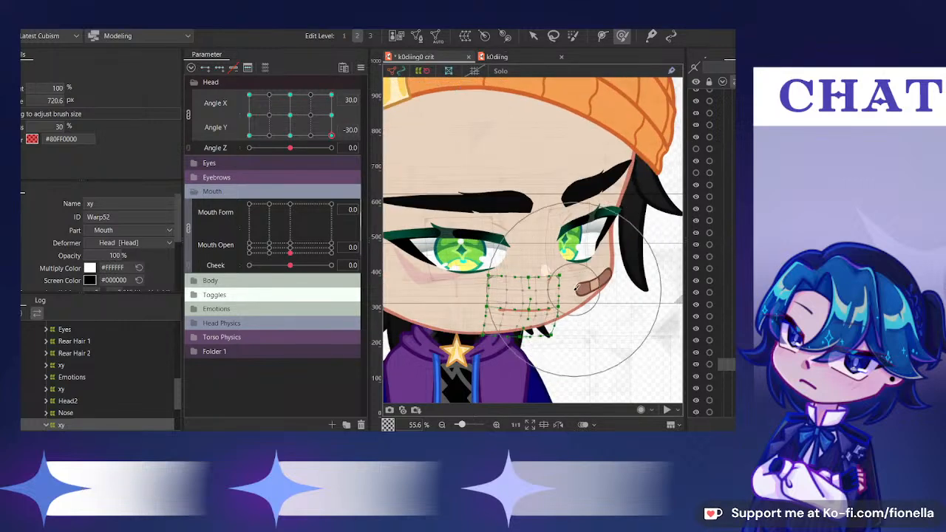
pyautogui.moveTo(574, 292); pyautogui.dragTo(565, 259)
pyautogui.press('v')
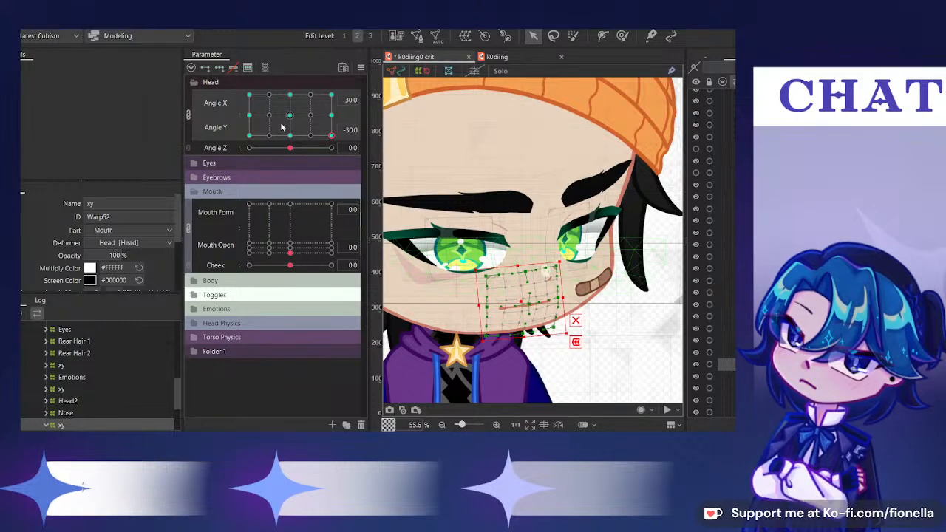
# Touch up the mouth's warp deformer at Angle X 30, Angle Y 30 with the 720.6 px deform brush, comparing it with Angle Y -30
pyautogui.moveTo(285, 123); pyautogui.dragTo(353, 178)
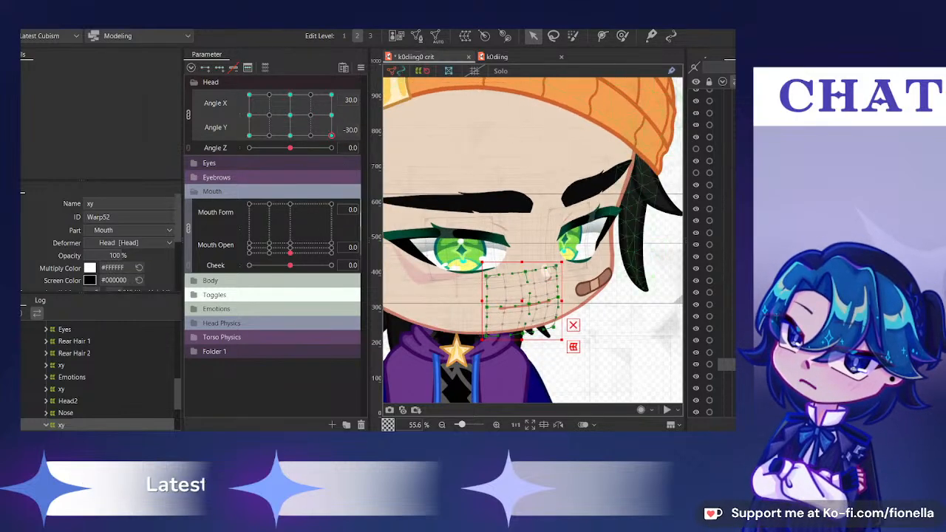
pyautogui.press('b')
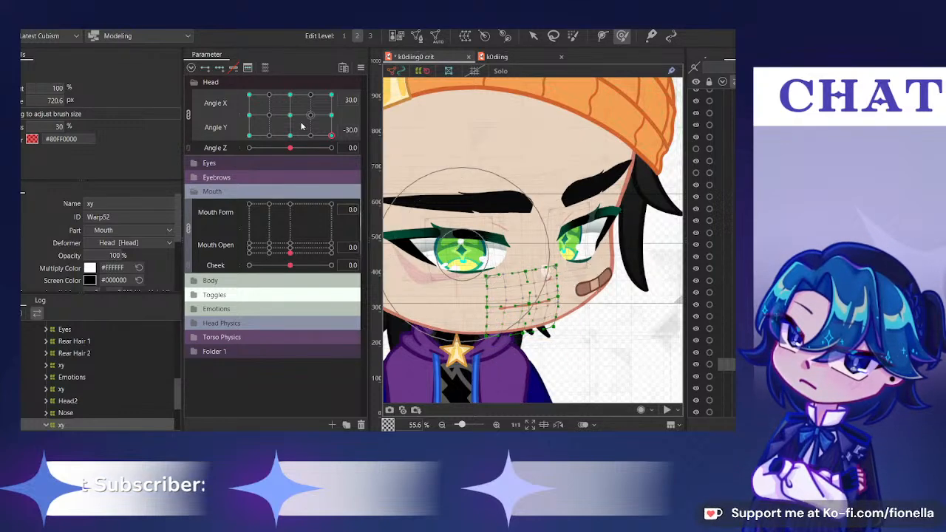
pyautogui.moveTo(300, 127); pyautogui.dragTo(394, 45)
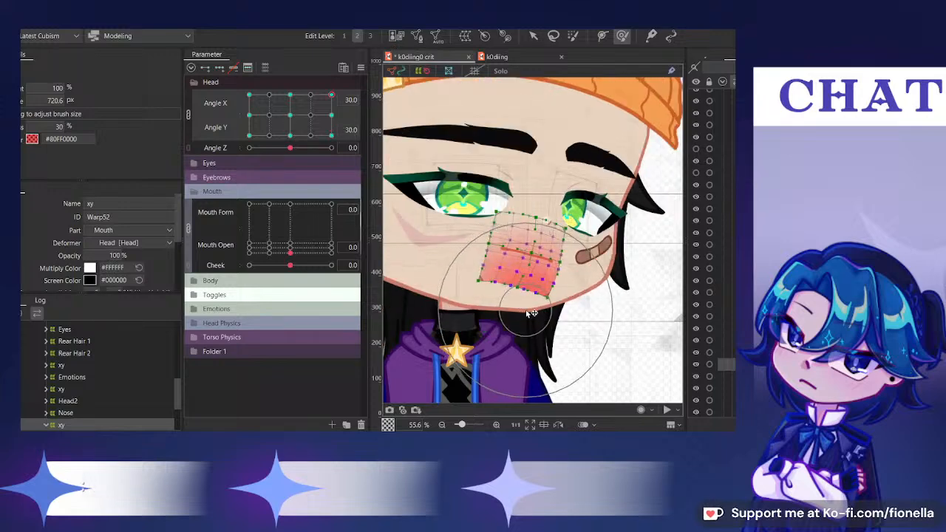
pyautogui.moveTo(316, 127); pyautogui.dragTo(343, 147)
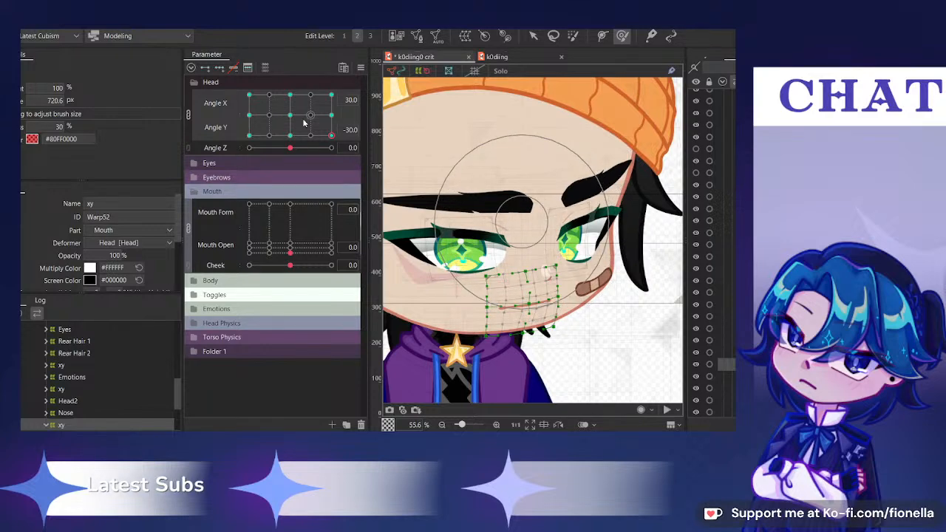
pyautogui.moveTo(303, 123); pyautogui.dragTo(331, 95)
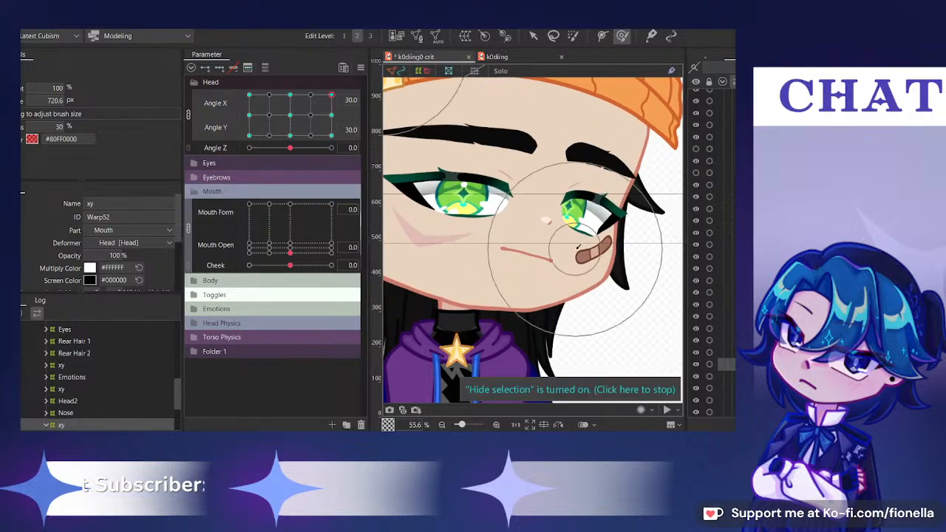
pyautogui.moveTo(331, 94); pyautogui.dragTo(355, 87)
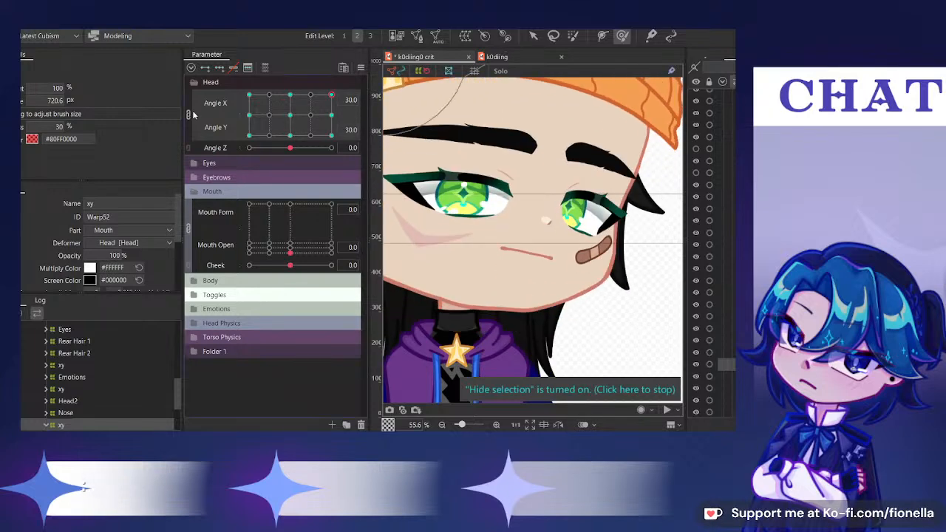
# Unlink Angle X from Angle Y and check the mouth at Angle Y 0 and -30 while Angle X stays at 30
pyautogui.click(190, 114)
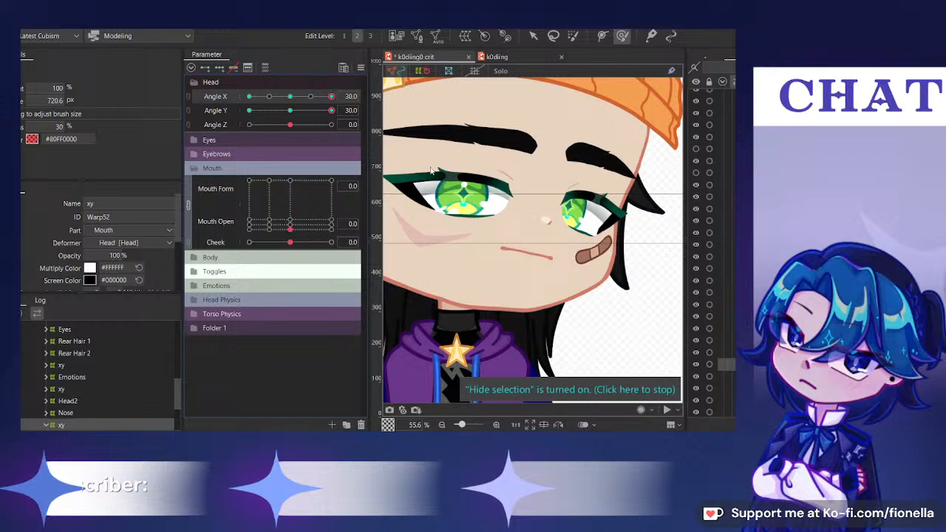
pyautogui.click(294, 111)
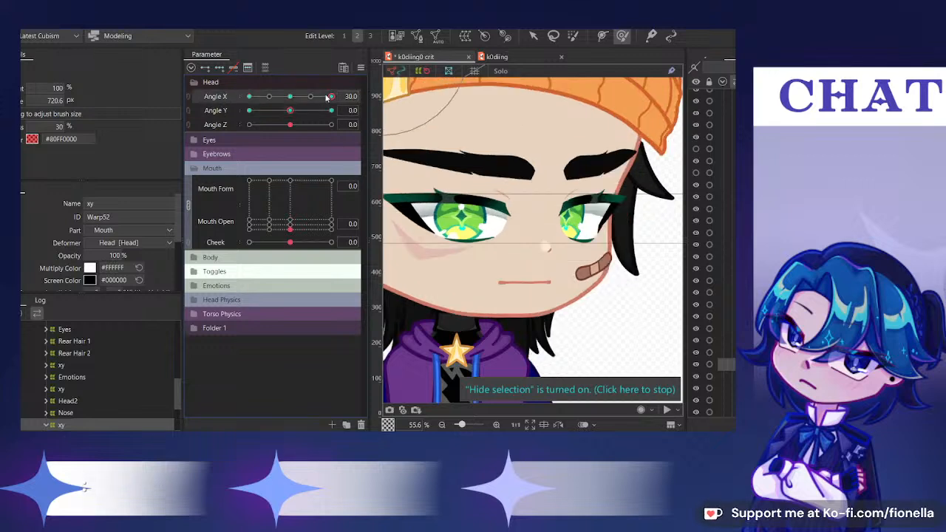
pyautogui.click(252, 110)
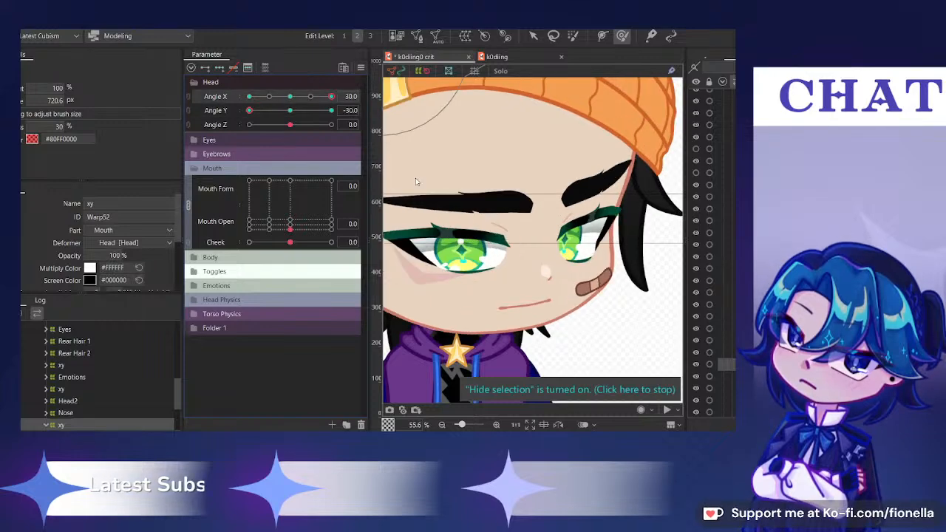
# Relink Angle X with Angle Y, examine the whole head through the angle extremes, and return both angles to 0
pyautogui.click(189, 97)
pyautogui.moveTo(331, 131); pyautogui.dragTo(243, 86)
pyautogui.scroll(-2, 560, 221)
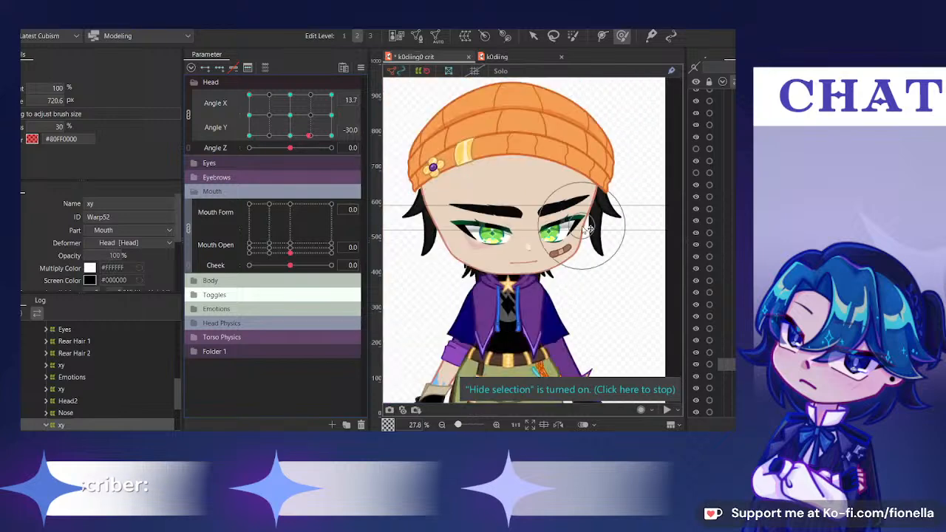
pyautogui.moveTo(309, 135); pyautogui.dragTo(348, 87)
pyautogui.moveTo(379, 153); pyautogui.dragTo(384, 108)
pyautogui.click(307, 118)
pyautogui.click(293, 117)
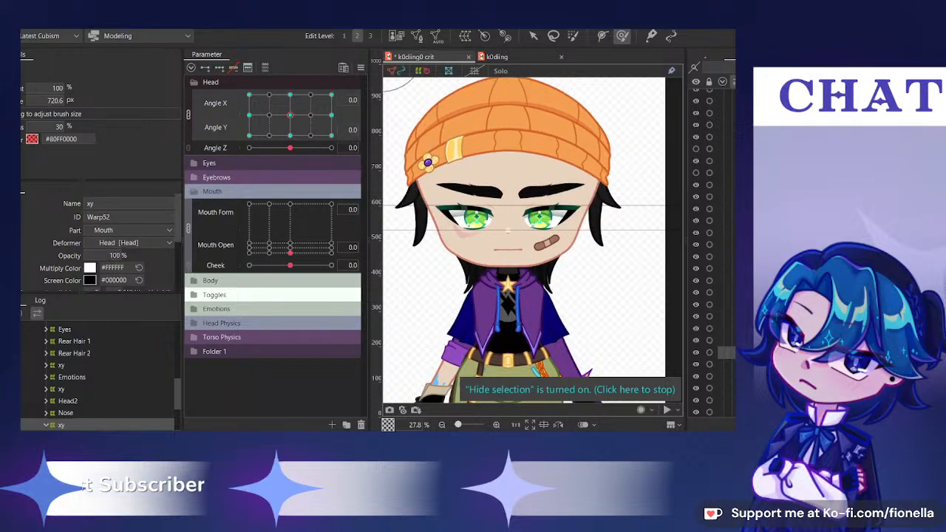
# Unlink Angle X from Angle Y, check the bandaid at Angle X 30 and 0, and select the bandaid's xy warp deformer
pyautogui.scroll(-2, 712, 252)
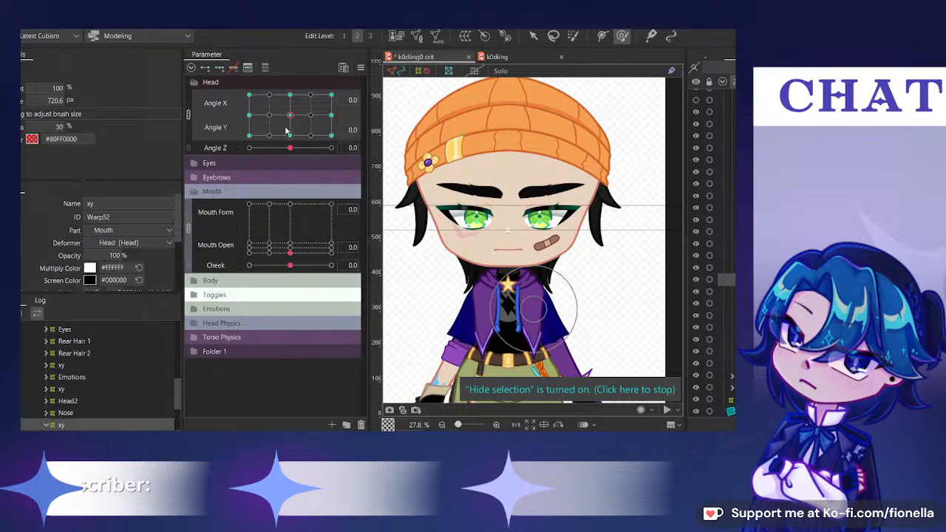
pyautogui.click(189, 115)
pyautogui.moveTo(290, 97); pyautogui.dragTo(339, 123)
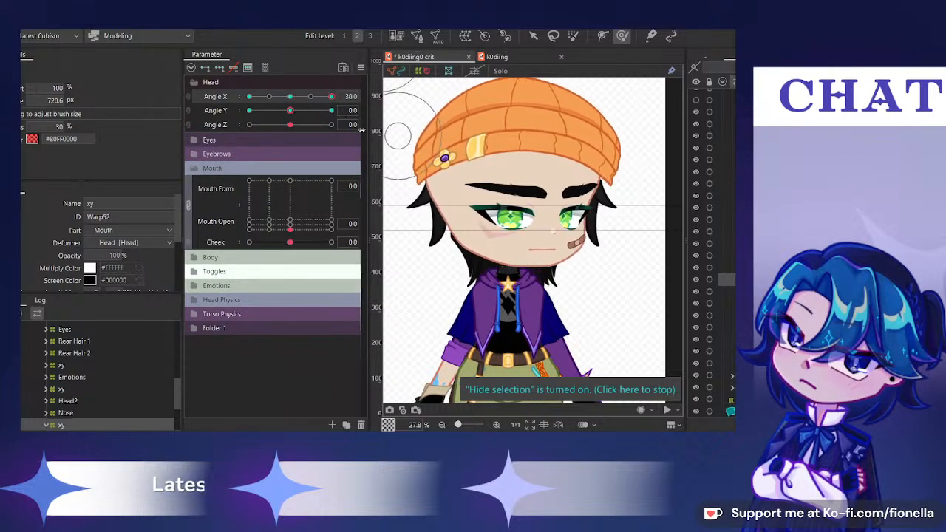
pyautogui.click(289, 97)
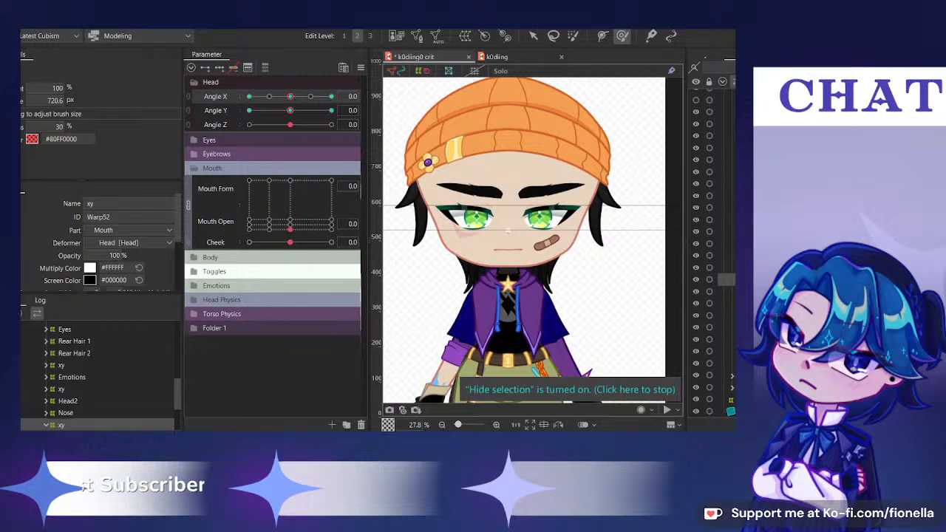
pyautogui.click(545, 243)
pyautogui.click(649, 148)
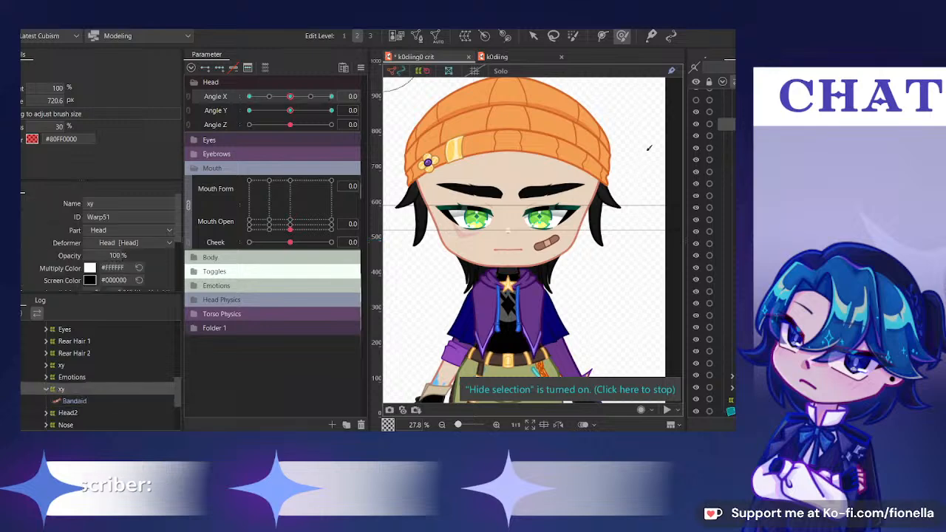
# Compress the bandaid's warp deformer toward the face's edge at Angle X 30 with 336.5 px and 196.5 px deform brushes
pyautogui.click(331, 97)
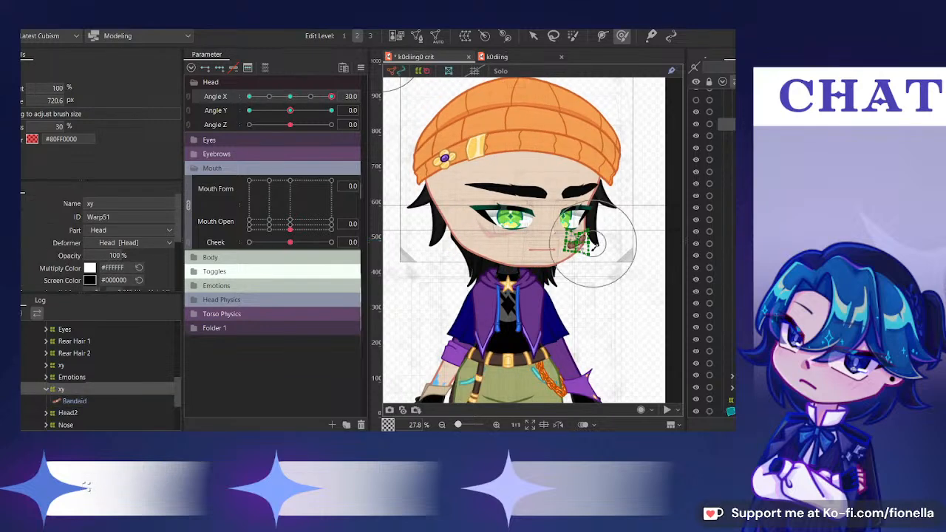
pyautogui.scroll(5, 569, 252)
pyautogui.click(292, 96)
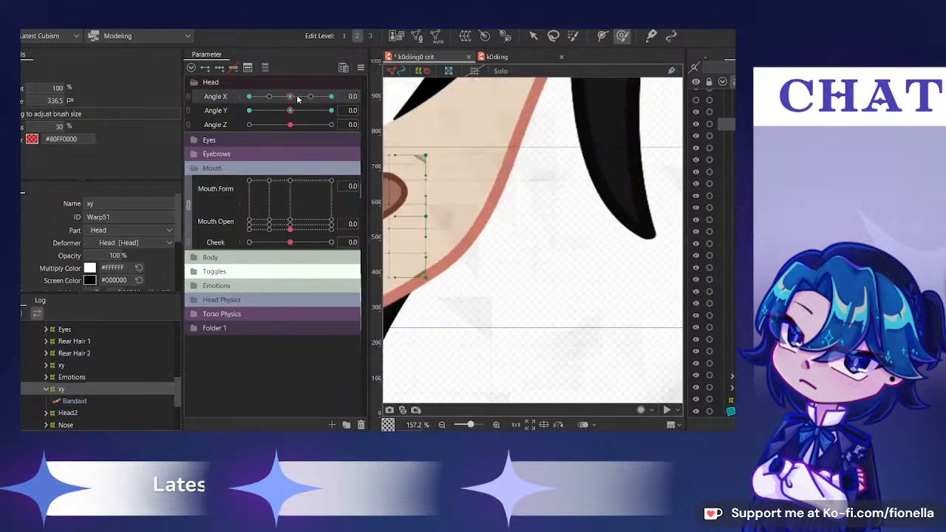
pyautogui.moveTo(507, 218); pyautogui.dragTo(584, 223)
pyautogui.moveTo(290, 96); pyautogui.dragTo(332, 97)
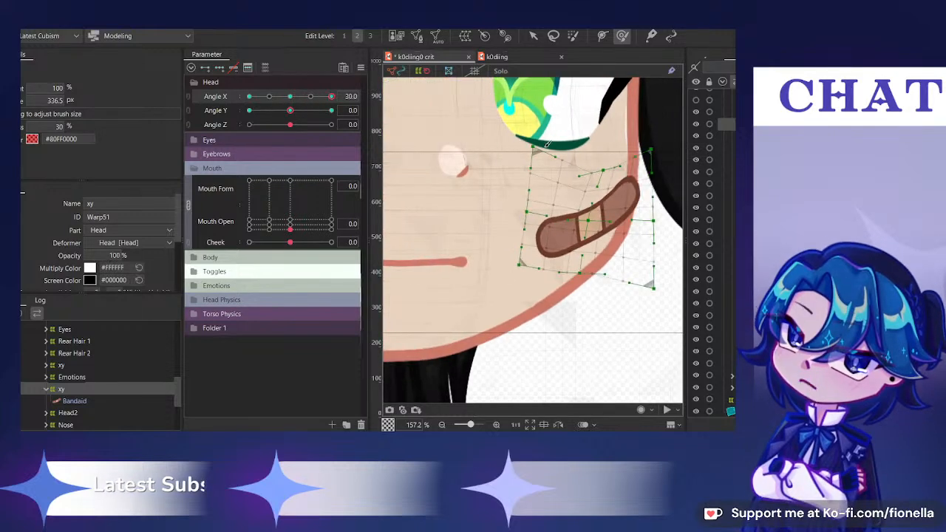
pyautogui.click(605, 126)
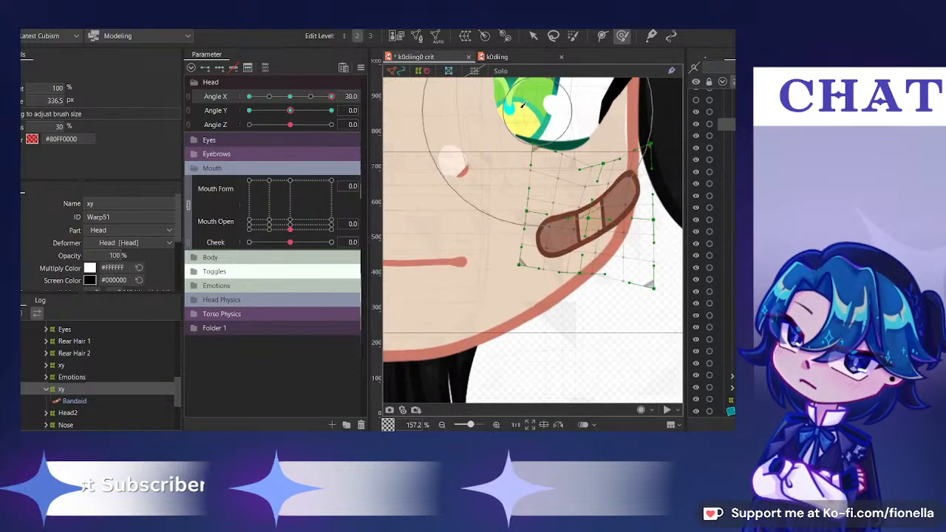
pyautogui.moveTo(493, 164); pyautogui.dragTo(488, 178)
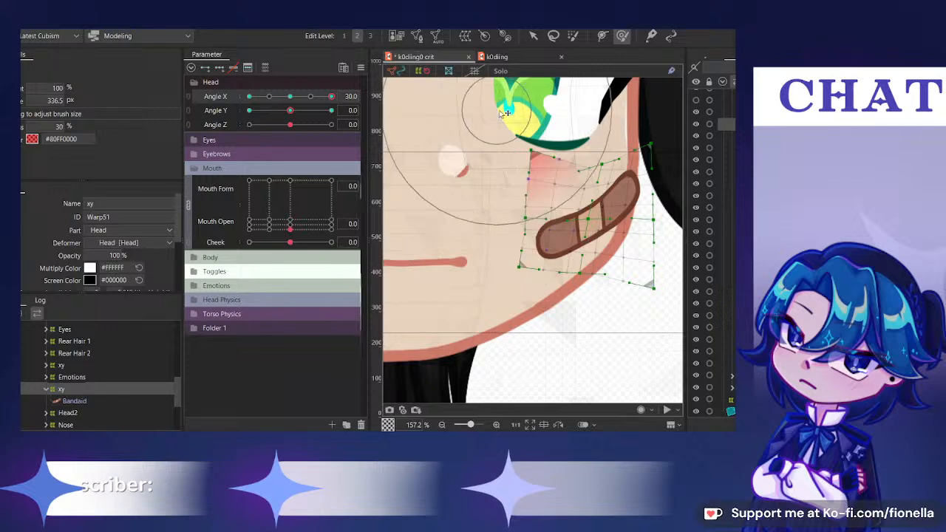
pyautogui.moveTo(597, 289)
pyautogui.mouseDown()
pyautogui.moveTo(589, 210)
pyautogui.moveTo(596, 235)
pyautogui.mouseUp()
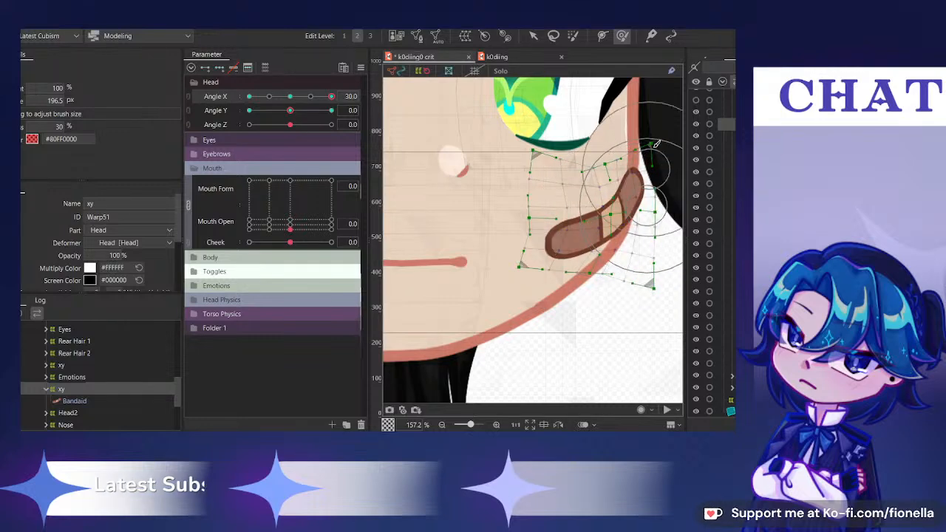
# Even out the bandaid deformer's lower corners and edges at Angle X 30 with 316.9 px, 141.4 px and 220.2 px deform brushes
pyautogui.scroll(-2, 503, 170)
pyautogui.moveTo(286, 98); pyautogui.dragTo(346, 111)
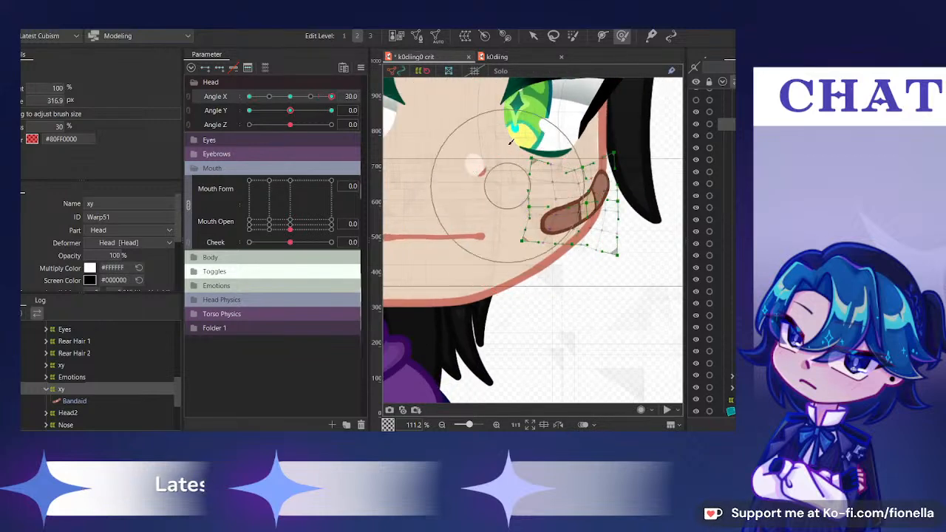
pyautogui.moveTo(544, 293); pyautogui.dragTo(561, 298)
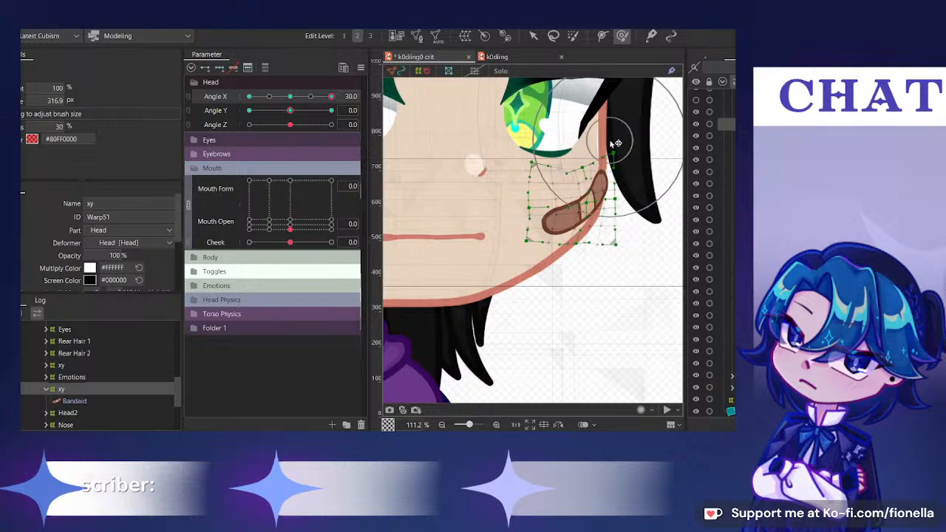
pyautogui.moveTo(285, 97); pyautogui.dragTo(368, 116)
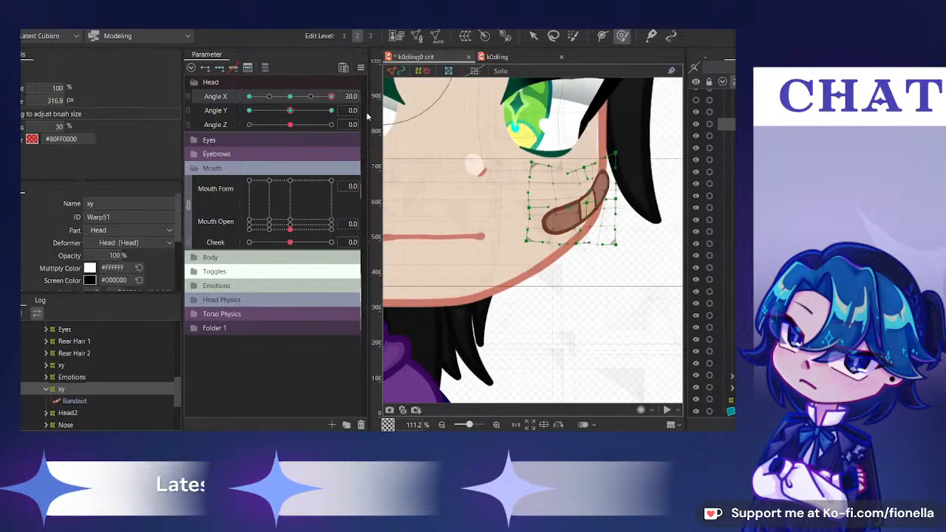
pyautogui.scroll(4, 609, 187)
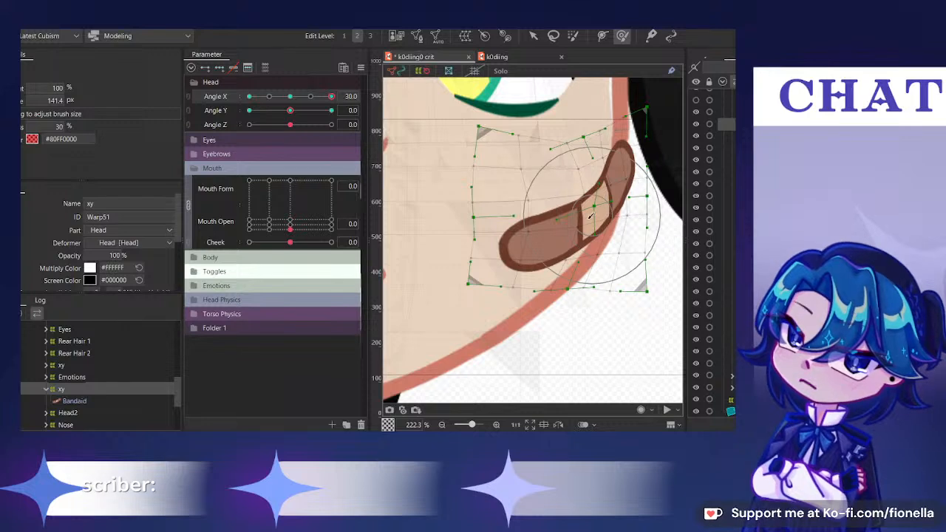
pyautogui.scroll(-2, 629, 207)
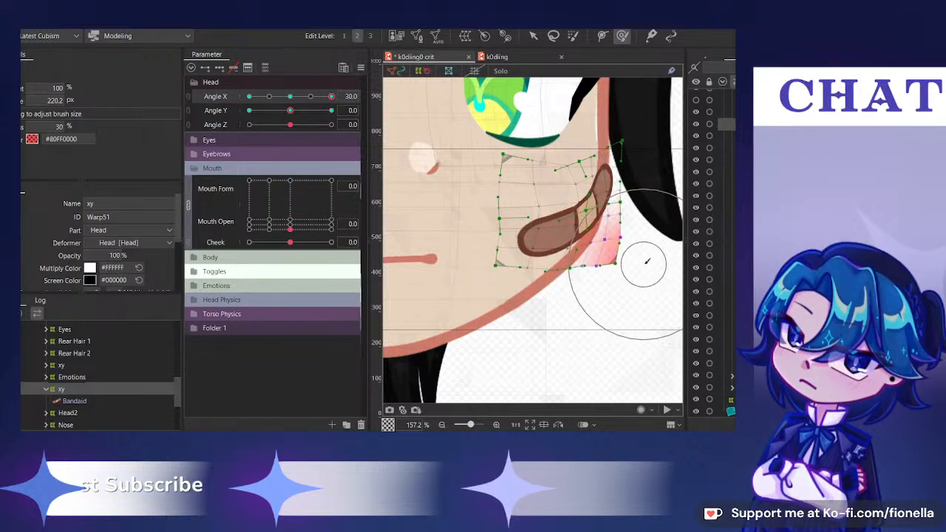
# Adjust the bandaid deformer's inner upper corner, smooth the mesh beside it with the deform brush, and check it across Angle X
pyautogui.press('v')
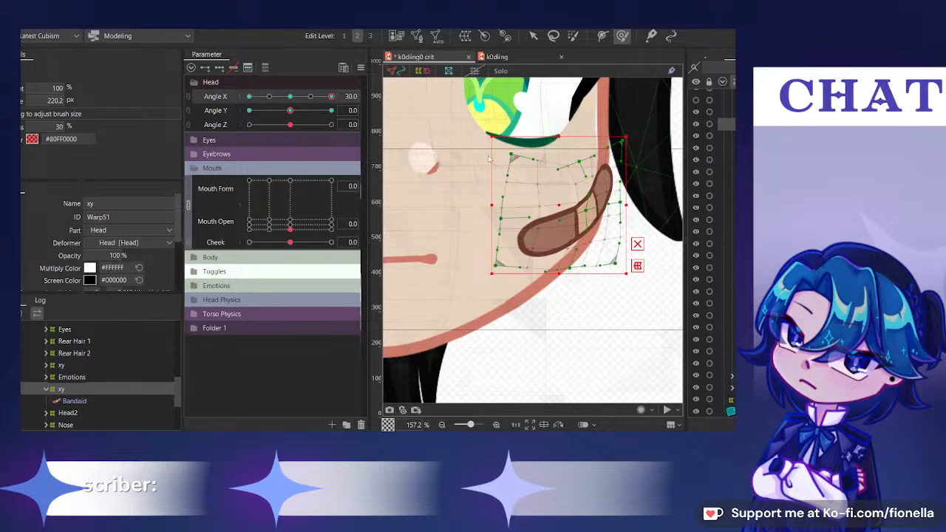
pyautogui.moveTo(496, 162); pyautogui.dragTo(521, 158)
pyautogui.press('b')
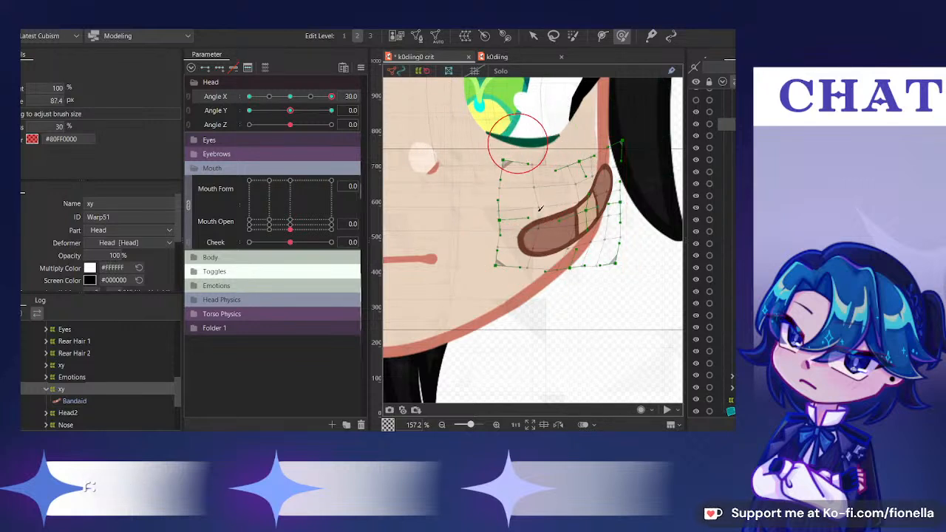
pyautogui.moveTo(537, 218); pyautogui.dragTo(527, 201)
pyautogui.moveTo(568, 160); pyautogui.dragTo(568, 156)
pyautogui.scroll(-4, 569, 156)
pyautogui.moveTo(294, 97); pyautogui.dragTo(354, 109)
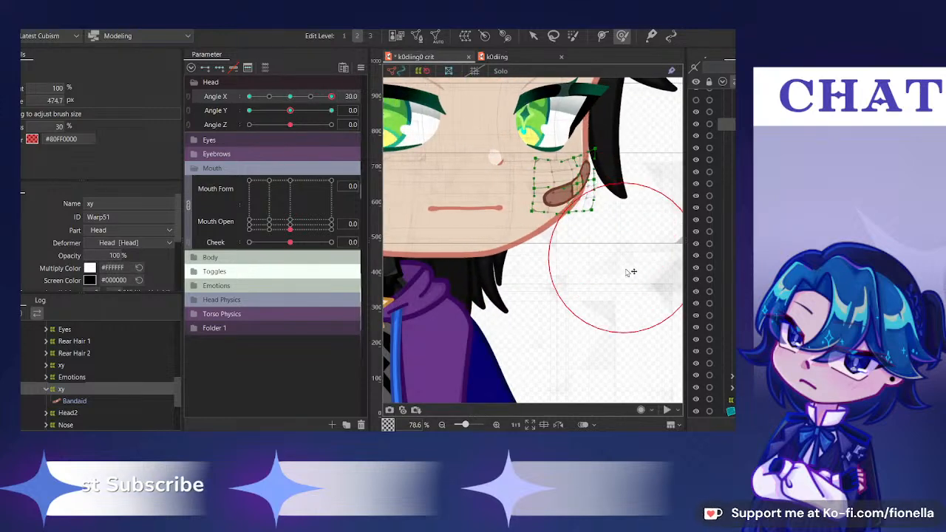
# Nudge the bandaid deformer's outer side with a 474.7 px deform brush at Angle X 30 and check its motion across Angle X
pyautogui.moveTo(626, 271); pyautogui.dragTo(622, 179)
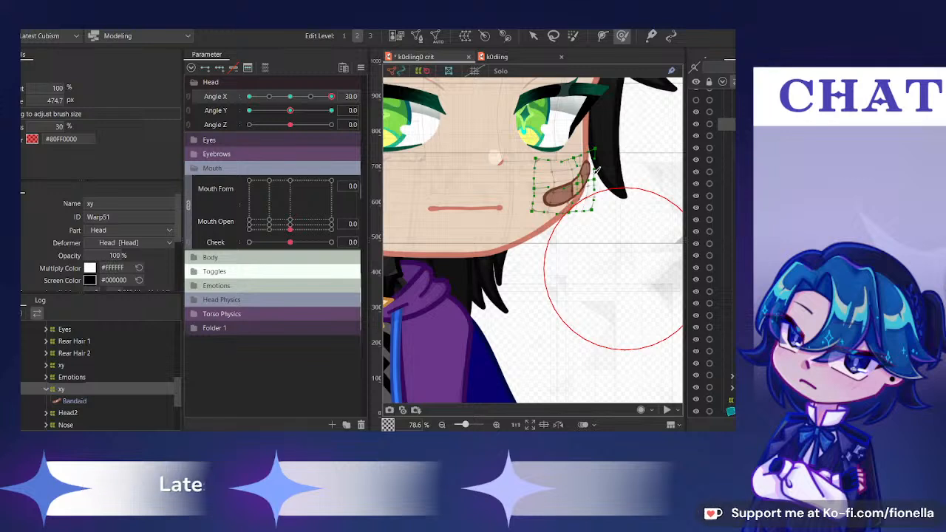
pyautogui.scroll(2, 599, 171)
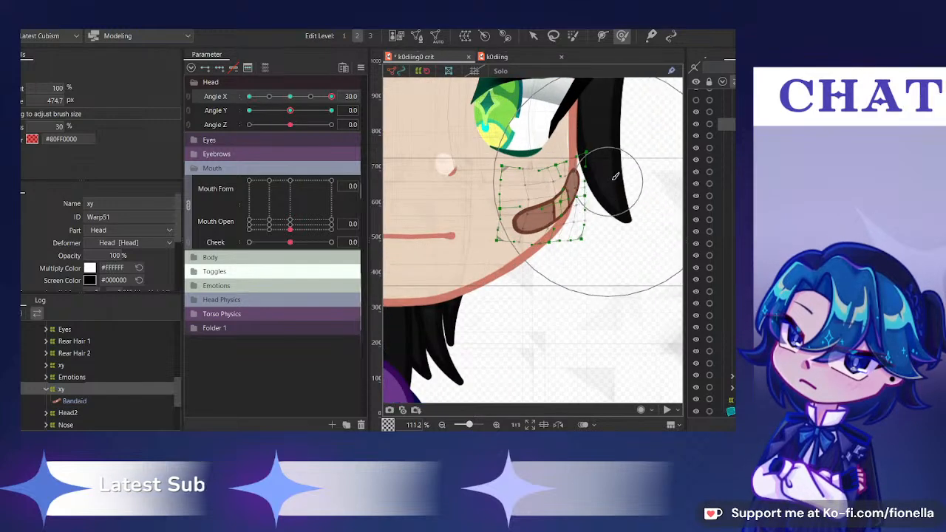
pyautogui.moveTo(612, 179); pyautogui.dragTo(612, 175)
pyautogui.moveTo(602, 209); pyautogui.dragTo(605, 206)
pyautogui.click(304, 96)
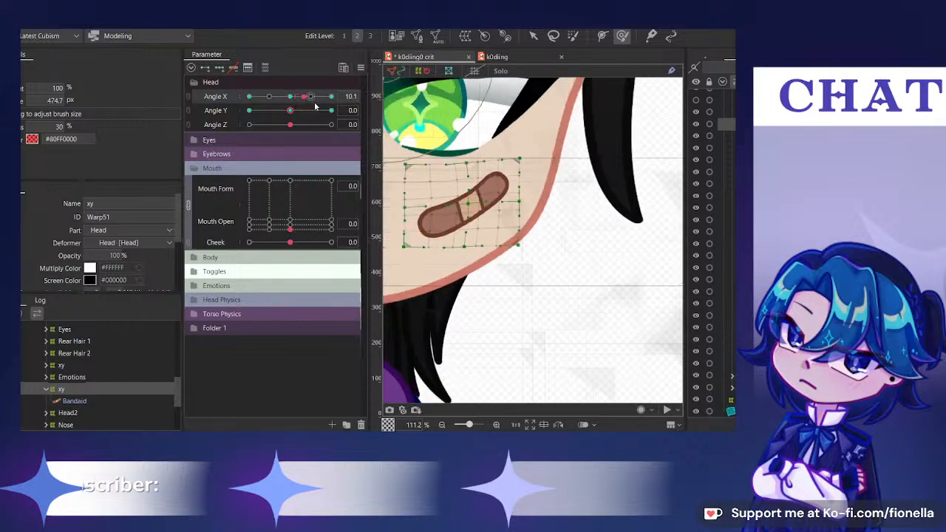
pyautogui.moveTo(315, 103); pyautogui.dragTo(338, 124)
# Refine the bandaid deformer's outer upper side at Angle X 30 with a 157.6 px deform brush
pyautogui.moveTo(637, 186); pyautogui.dragTo(637, 197)
pyautogui.moveTo(654, 253)
pyautogui.mouseDown()
pyautogui.moveTo(592, 172)
pyautogui.moveTo(559, 190)
pyautogui.moveTo(576, 179)
pyautogui.mouseUp()
pyautogui.scroll(3, 569, 181)
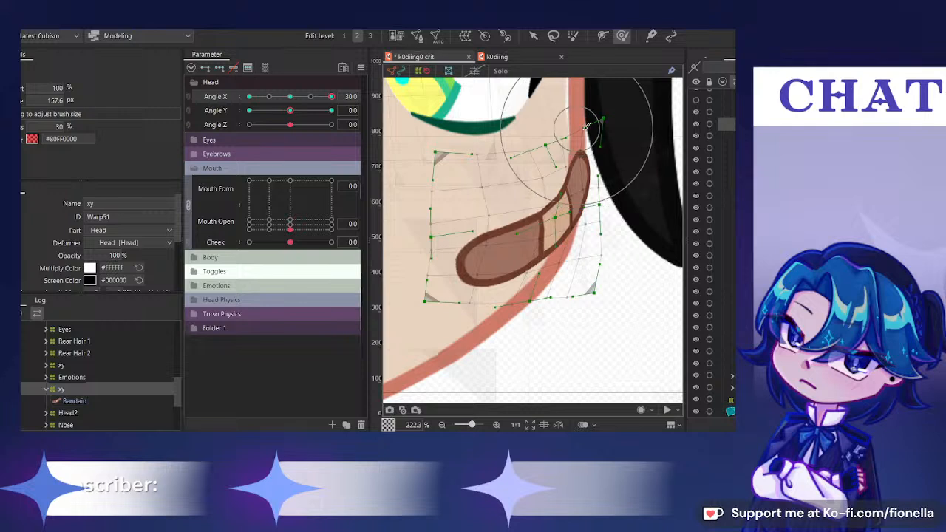
pyautogui.moveTo(577, 131)
pyautogui.mouseDown()
pyautogui.moveTo(570, 140)
pyautogui.moveTo(592, 133)
pyautogui.moveTo(570, 137)
pyautogui.moveTo(572, 146)
pyautogui.mouseUp()
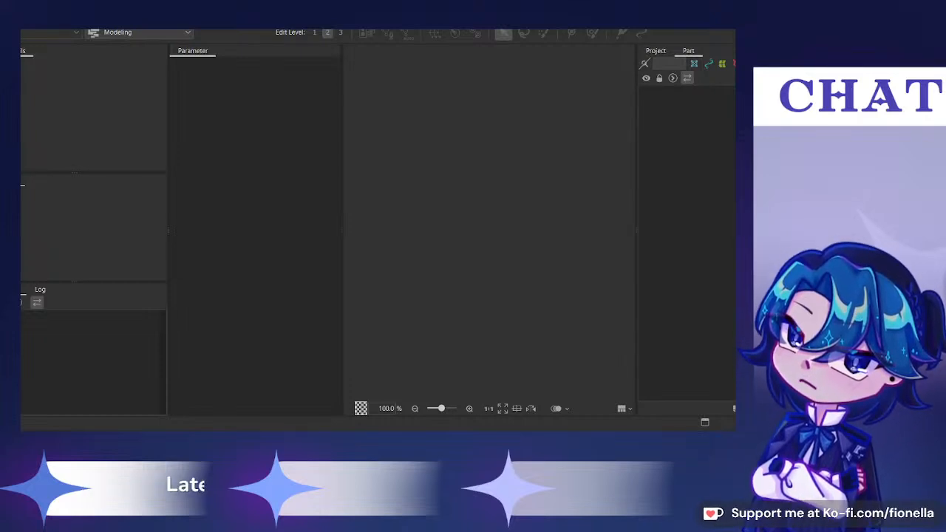
# Maximize the relaunched editor's window and reopen the k0diing0 crit model
pyautogui.press('super+Up')
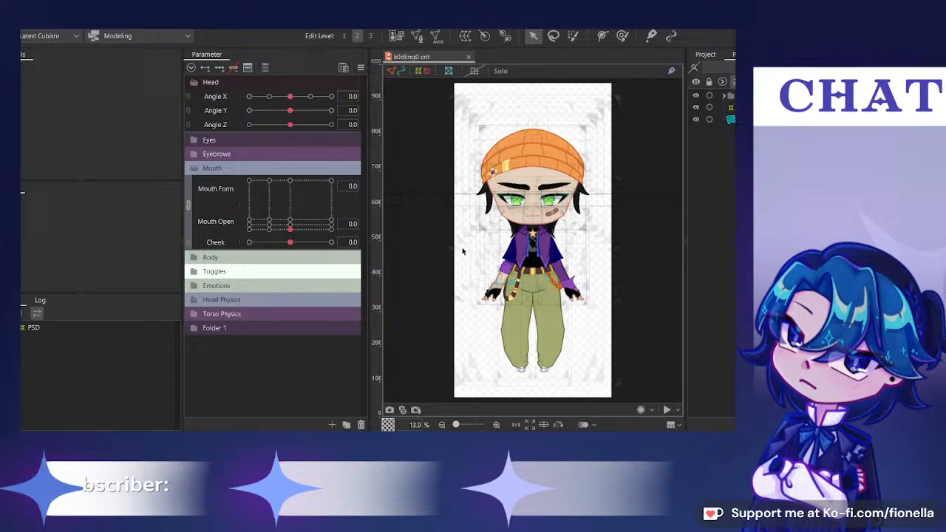
# Link the Angle X and Angle Y parameters and preview the head with both at 30
pyautogui.scroll(2, 551, 187)
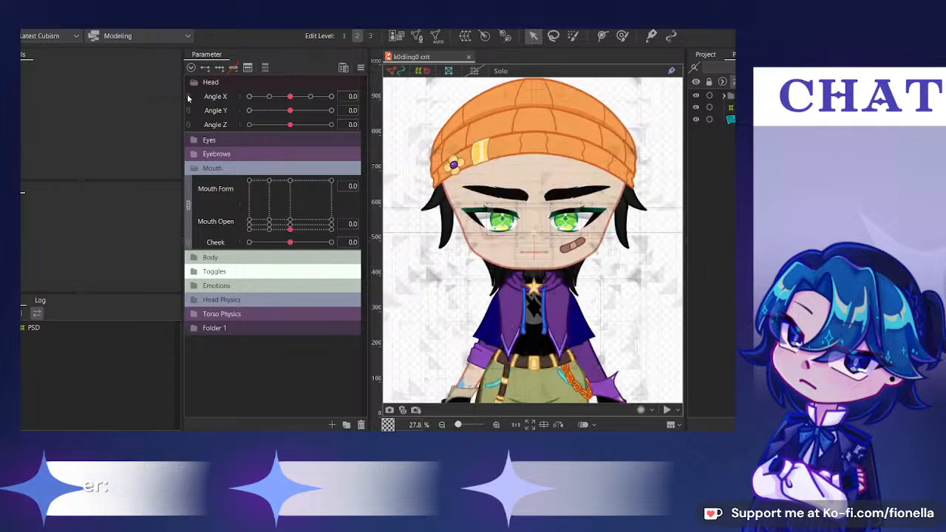
pyautogui.click(189, 97)
pyautogui.moveTo(323, 125); pyautogui.dragTo(355, 82)
pyautogui.click(726, 97)
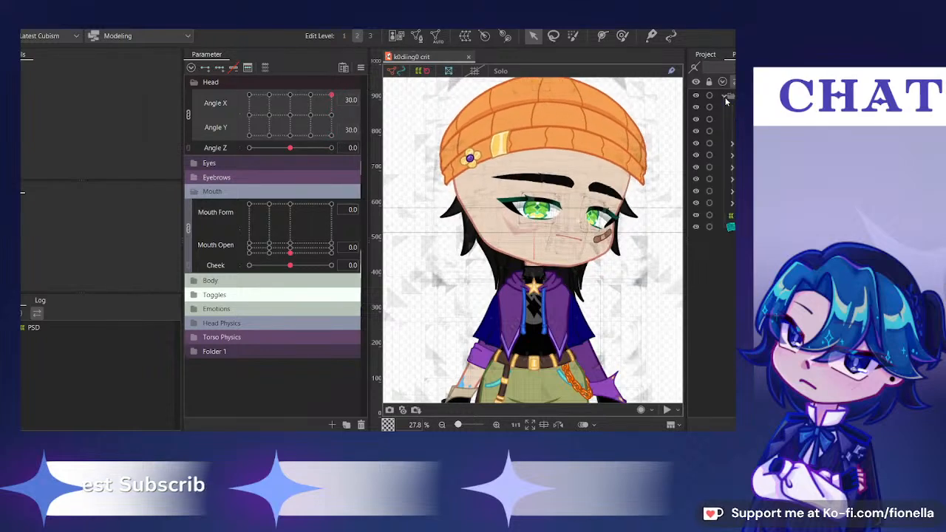
pyautogui.click(295, 110)
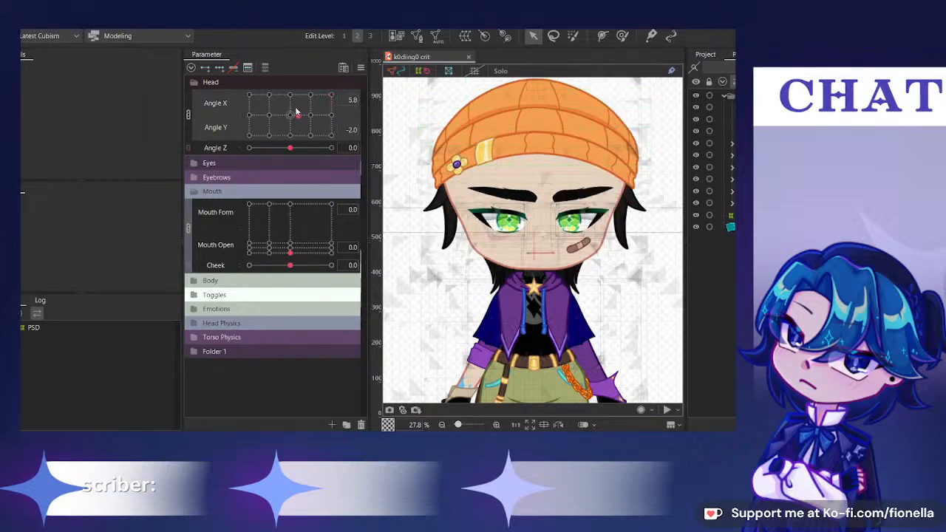
# Select the bandaid's xy warp deformer at Angle X 0 and Angle Y 30
pyautogui.scroll(10, 575, 235)
pyautogui.click(571, 233)
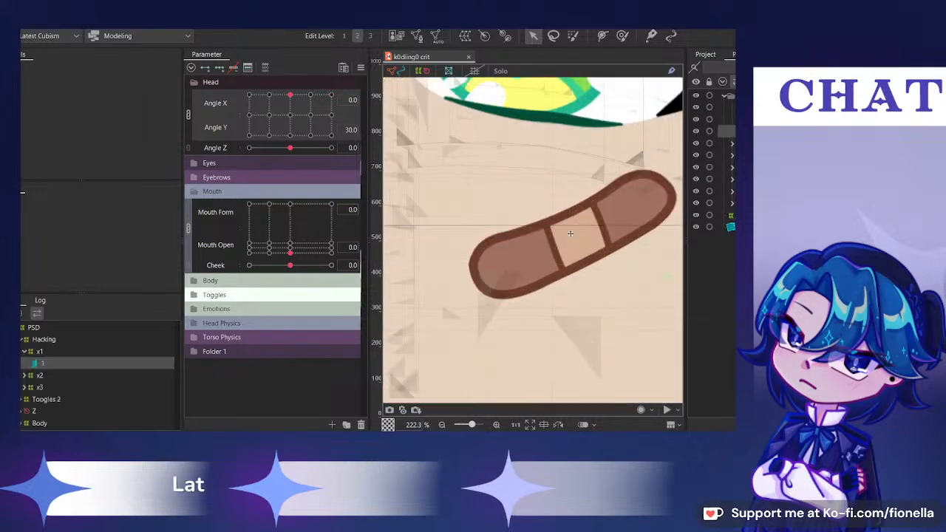
pyautogui.click(732, 190)
pyautogui.scroll(-2, 715, 255)
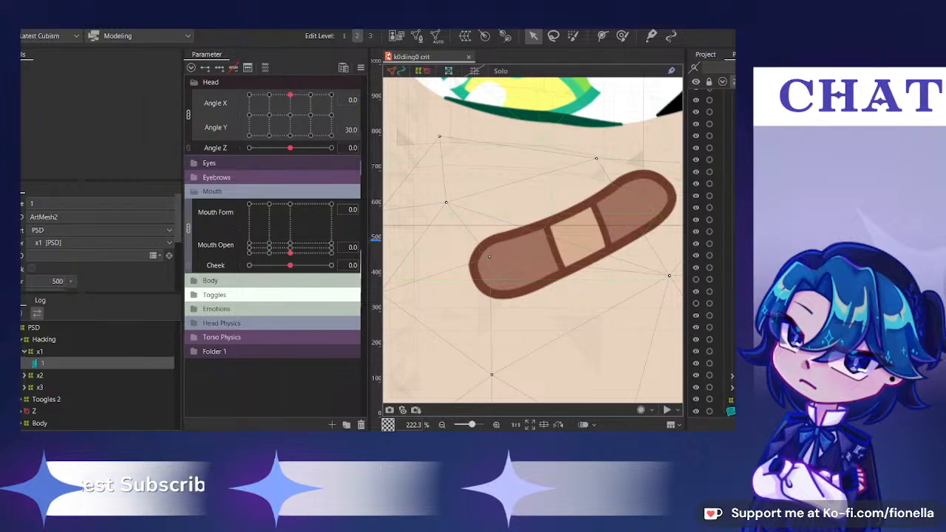
pyautogui.click(727, 328)
pyautogui.scroll(-4, 648, 266)
pyautogui.moveTo(611, 245); pyautogui.dragTo(603, 235)
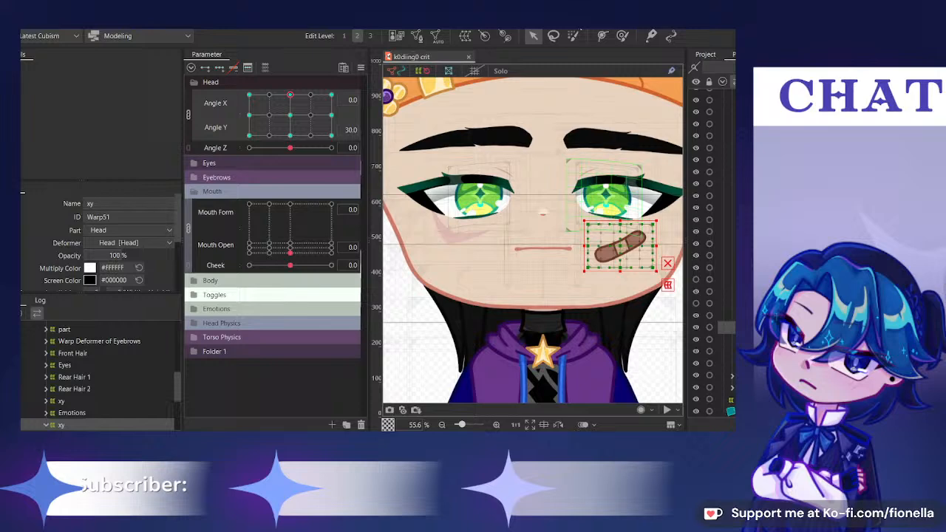
# Unlink Angle X and Angle Y, set Angle Y to 30, and shift the bandaid deformer with the deform brush
pyautogui.click(623, 35)
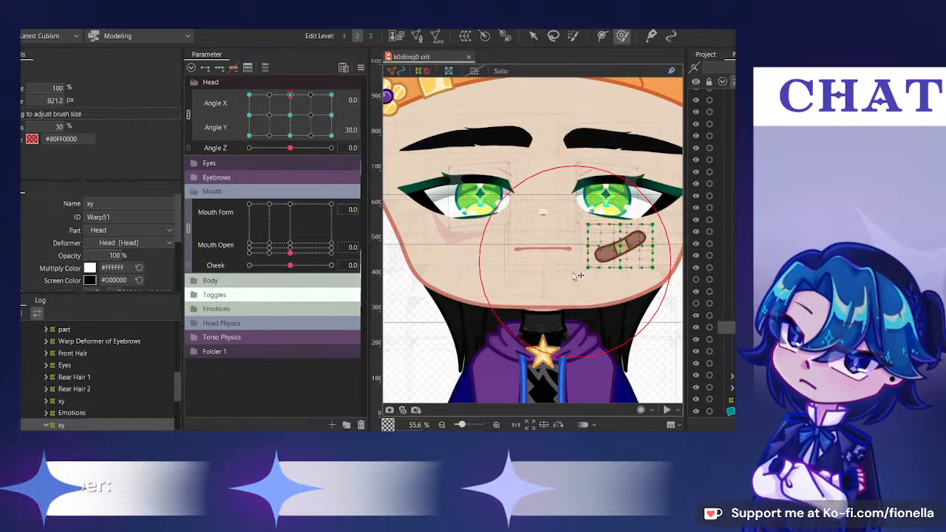
pyautogui.moveTo(573, 276); pyautogui.dragTo(546, 258)
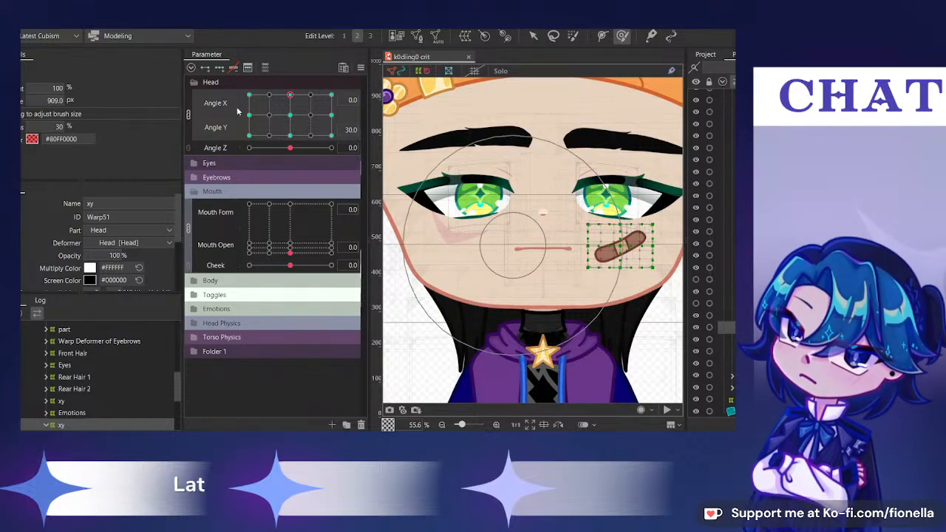
pyautogui.click(191, 114)
pyautogui.moveTo(291, 110); pyautogui.dragTo(331, 110)
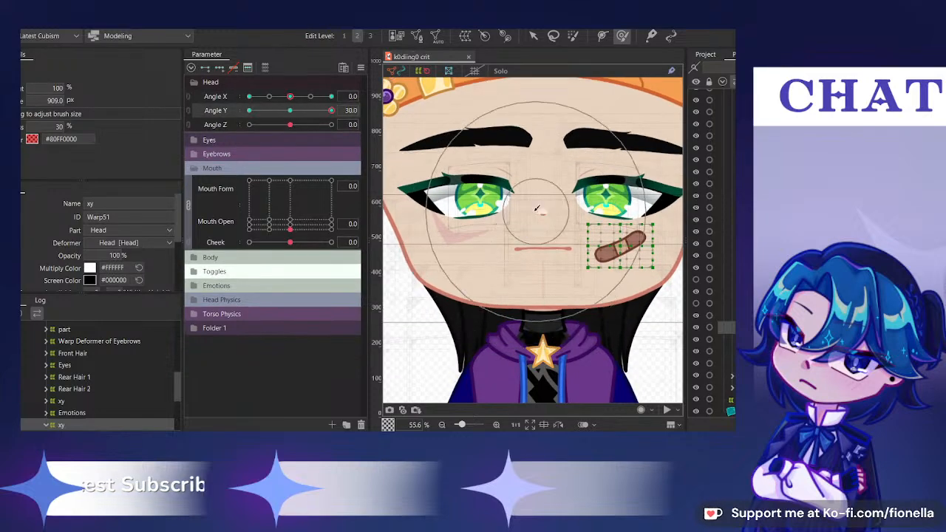
pyautogui.moveTo(551, 253); pyautogui.dragTo(551, 241)
pyautogui.moveTo(600, 216); pyautogui.dragTo(606, 184)
# Refine the bandaid deformer's centre and inner side at Angle Y 30 with a 312.8 px deform brush
pyautogui.scroll(3, 620, 244)
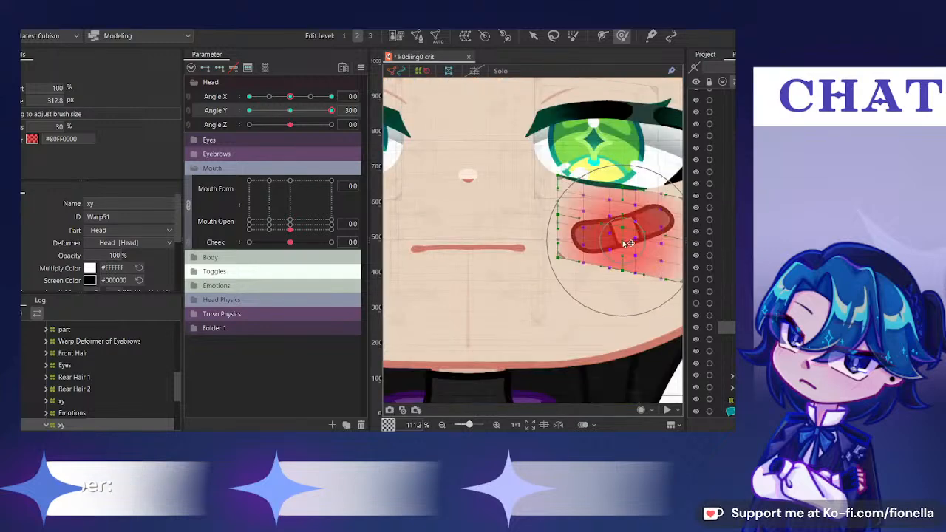
pyautogui.moveTo(623, 237); pyautogui.dragTo(621, 234)
pyautogui.moveTo(559, 227); pyautogui.dragTo(551, 226)
pyautogui.scroll(-1, 462, 194)
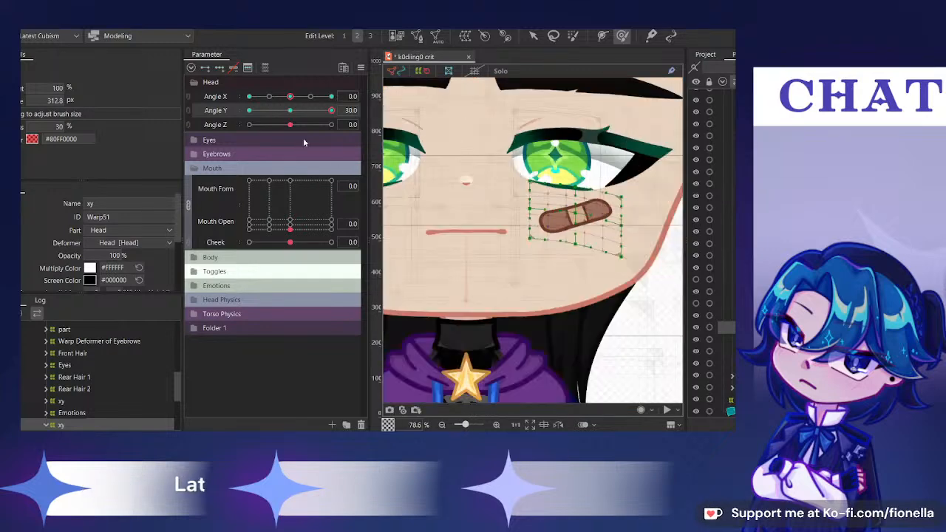
# Shape the bandaid deformer at Angle Y -30 with 312.8 px and 538.7 px deform brushes
pyautogui.click(290, 111)
pyautogui.moveTo(290, 112); pyautogui.dragTo(248, 156)
pyautogui.scroll(1, 599, 312)
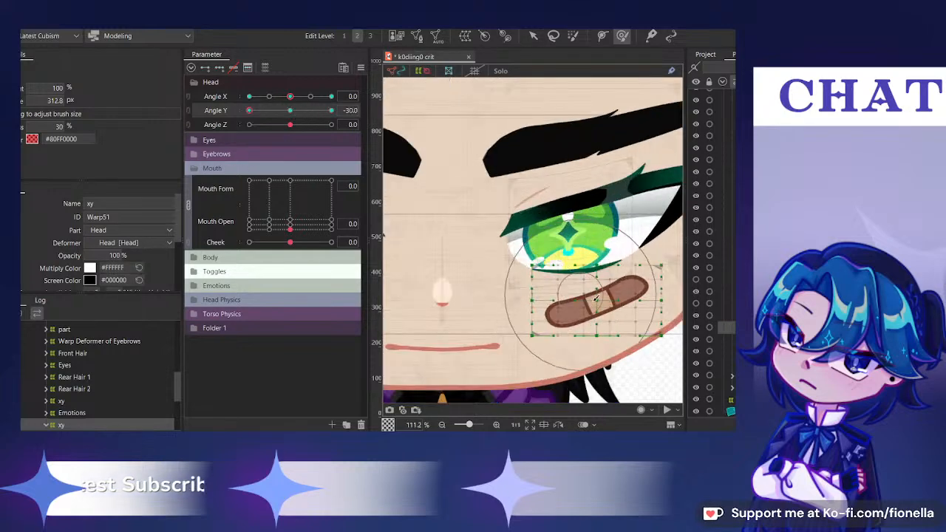
pyautogui.moveTo(596, 309)
pyautogui.mouseDown()
pyautogui.moveTo(551, 299)
pyautogui.moveTo(598, 300)
pyautogui.mouseUp()
pyautogui.scroll(-1, 598, 298)
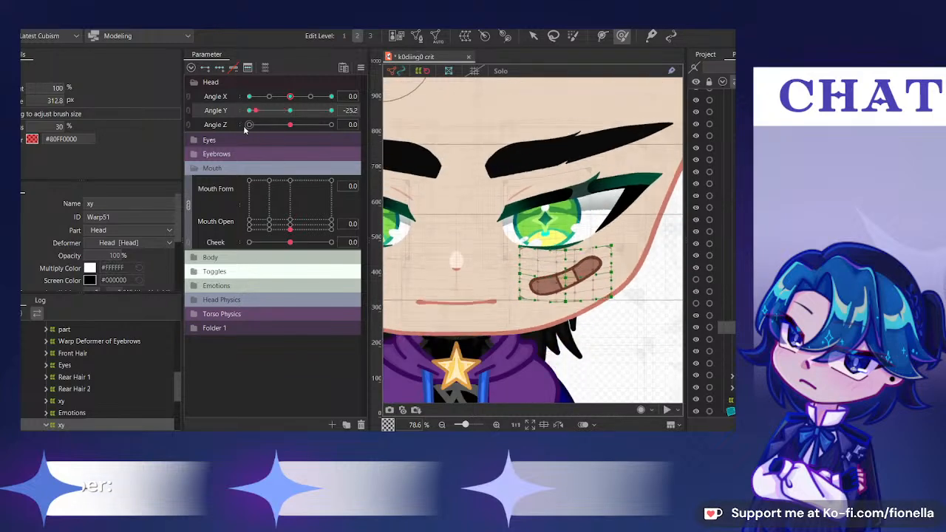
pyautogui.moveTo(567, 226); pyautogui.dragTo(594, 220)
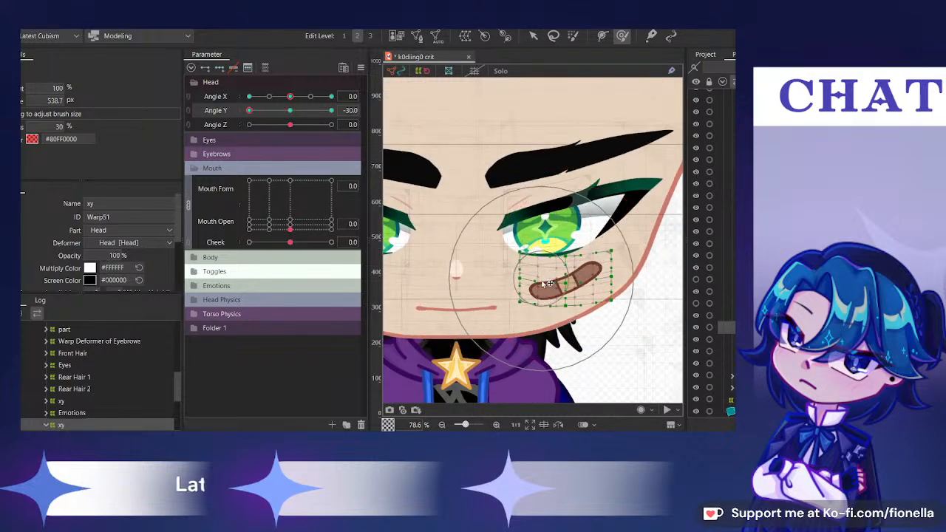
pyautogui.moveTo(540, 278); pyautogui.dragTo(541, 282)
# Adjust the bandaid deformer's inner side at Angle Y 30 and -30 with a 538.7 px deform brush
pyautogui.moveTo(250, 111); pyautogui.dragTo(342, 126)
pyautogui.moveTo(669, 200); pyautogui.dragTo(669, 211)
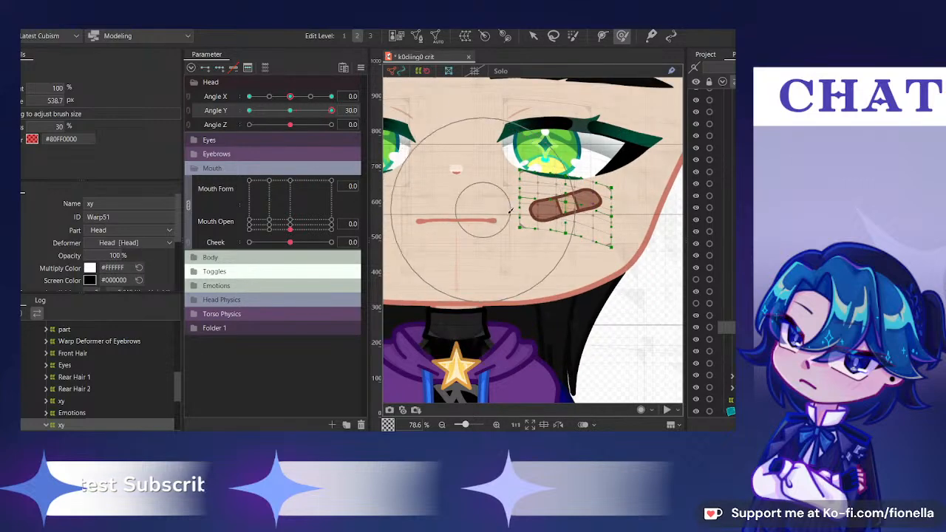
pyautogui.moveTo(514, 215)
pyautogui.mouseDown()
pyautogui.moveTo(514, 205)
pyautogui.moveTo(481, 202)
pyautogui.mouseUp()
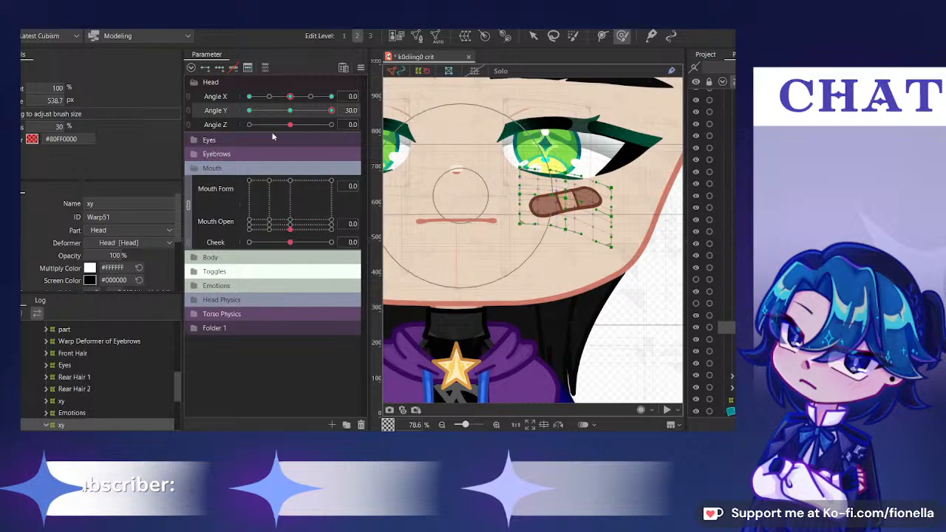
pyautogui.moveTo(298, 116)
pyautogui.mouseDown()
pyautogui.moveTo(252, 127)
pyautogui.moveTo(382, 116)
pyautogui.moveTo(206, 143)
pyautogui.mouseUp()
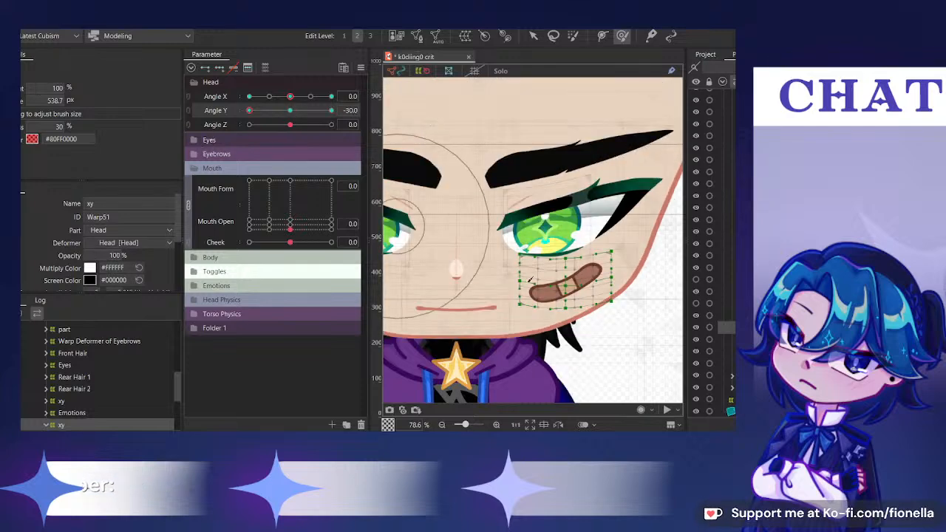
pyautogui.moveTo(480, 278); pyautogui.dragTo(481, 284)
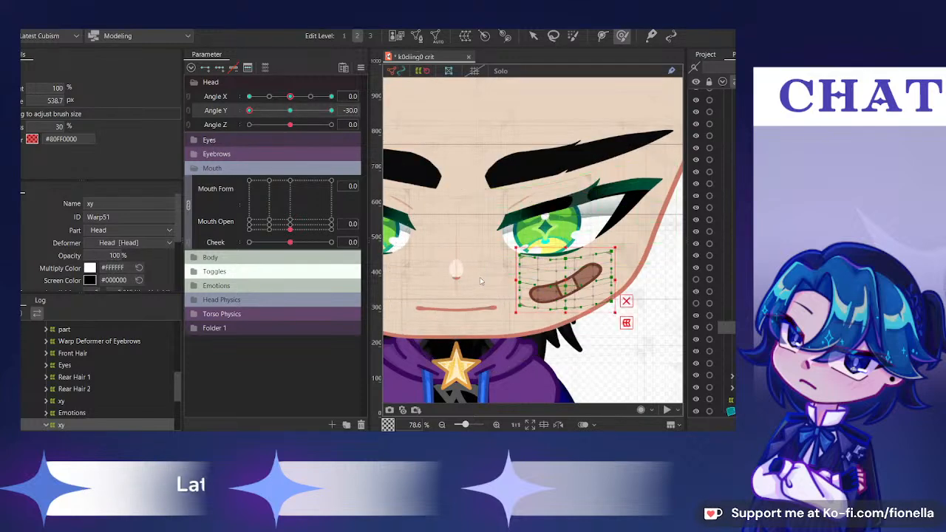
# Relink Angle X and Angle Y, set both to 30, and reposition the bandaid deformer near the cheek's outer edge
pyautogui.click(189, 99)
pyautogui.moveTo(274, 112); pyautogui.dragTo(366, 87)
pyautogui.click(533, 36)
pyautogui.moveTo(675, 167)
pyautogui.mouseDown()
pyautogui.moveTo(572, 169)
pyautogui.moveTo(597, 176)
pyautogui.mouseUp()
pyautogui.moveTo(547, 207); pyautogui.dragTo(544, 230)
pyautogui.moveTo(310, 114); pyautogui.dragTo(357, 95)
pyautogui.click(547, 225)
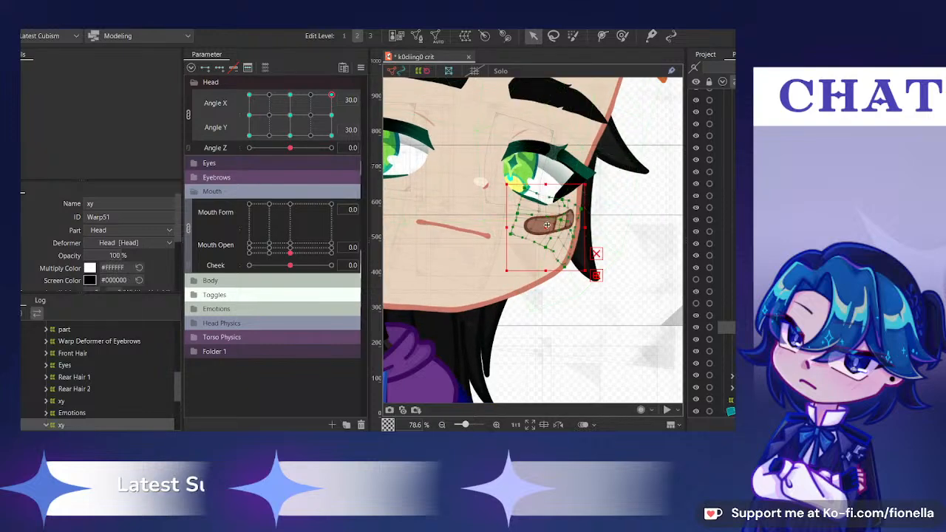
pyautogui.moveTo(547, 225); pyautogui.dragTo(555, 227)
pyautogui.moveTo(310, 114); pyautogui.dragTo(350, 97)
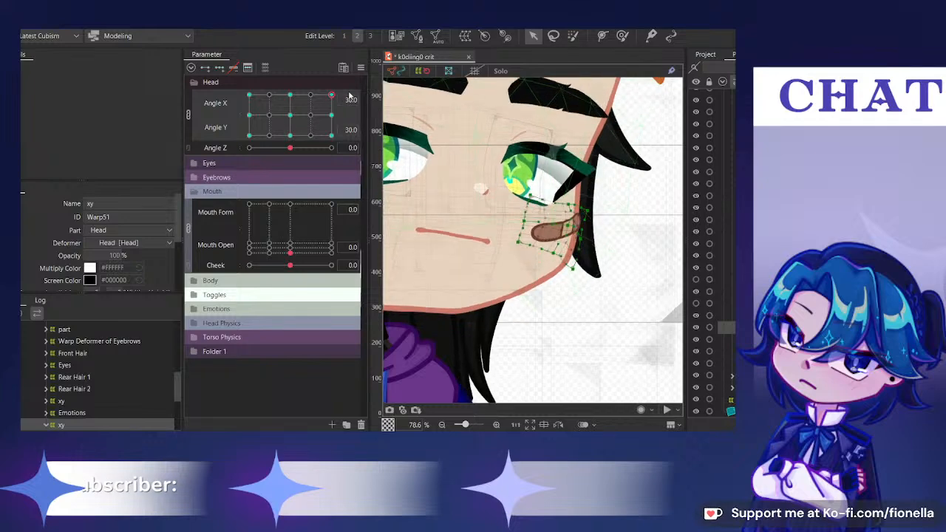
# Reshape the bandaid deformer's inner upper corner at Angle X 30, Angle Y 30 with a 132.3 px deform brush
pyautogui.click(602, 35)
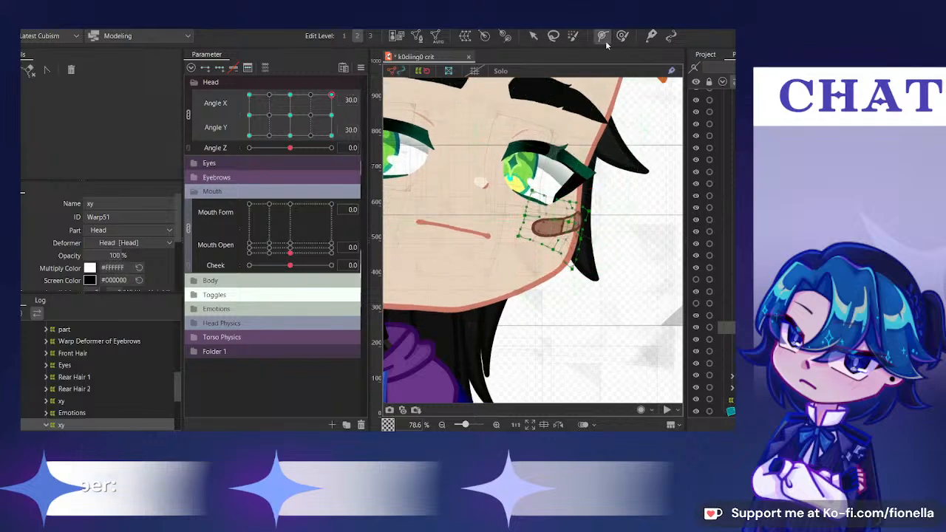
pyautogui.click(622, 36)
pyautogui.scroll(2, 552, 181)
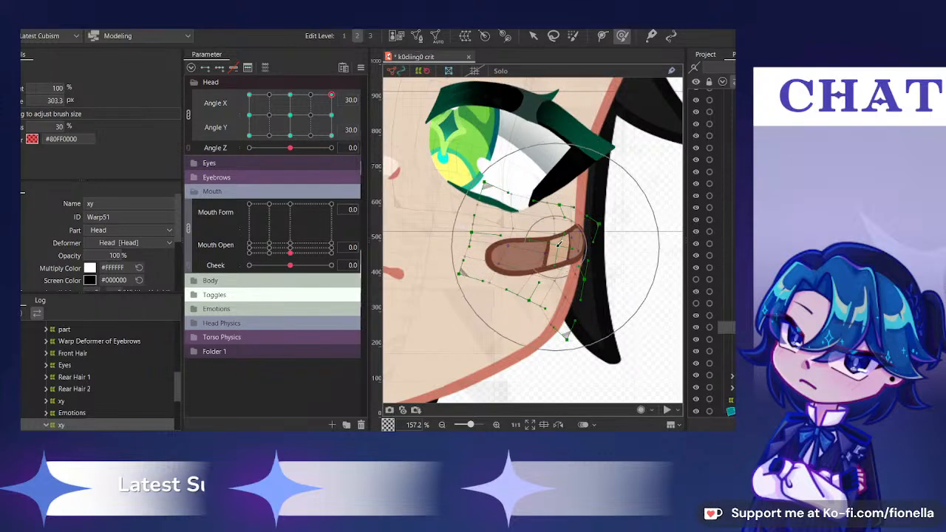
pyautogui.scroll(2, 516, 209)
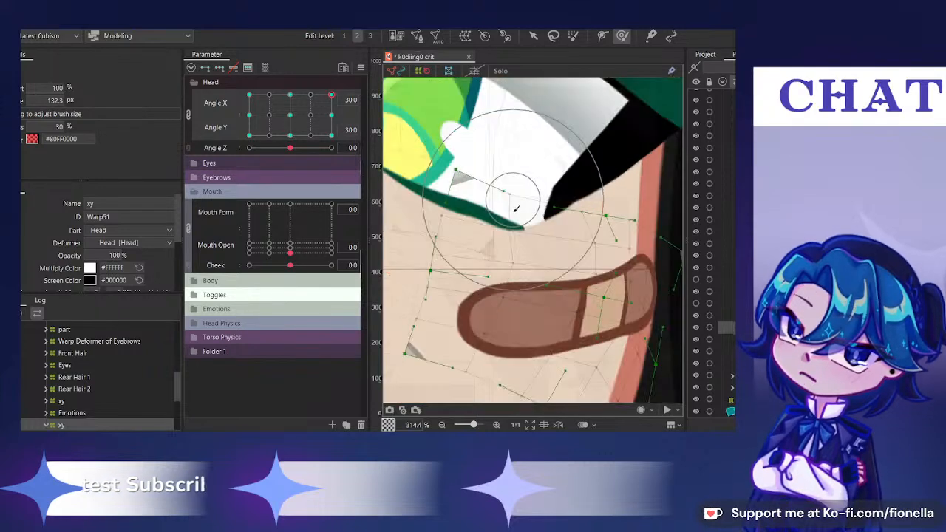
pyautogui.moveTo(516, 210); pyautogui.dragTo(525, 212)
pyautogui.moveTo(425, 219); pyautogui.dragTo(437, 203)
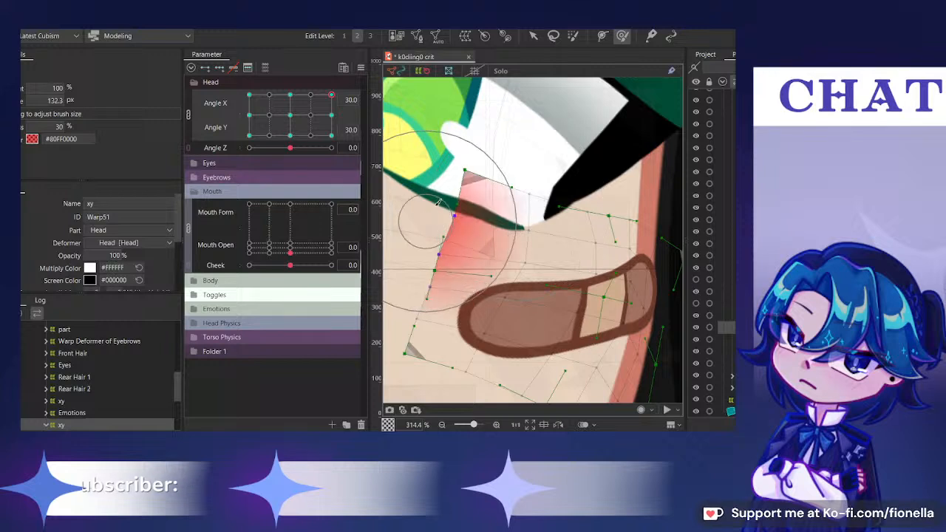
pyautogui.scroll(-1, 467, 145)
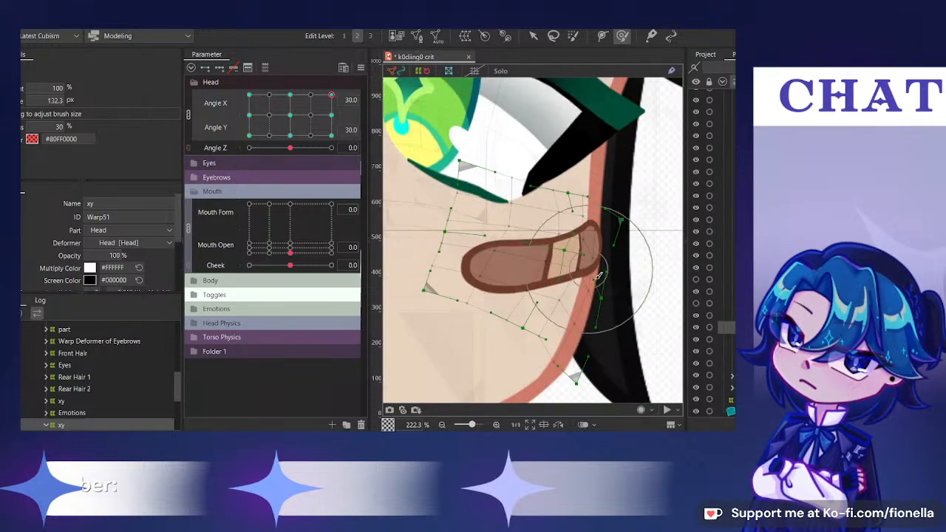
# Smooth the bandaid's outer end with a 99.7 px deform brush and pull in the lower outer corner with a 195.9 px one
pyautogui.moveTo(575, 240); pyautogui.dragTo(555, 238)
pyautogui.moveTo(614, 277); pyautogui.dragTo(620, 249)
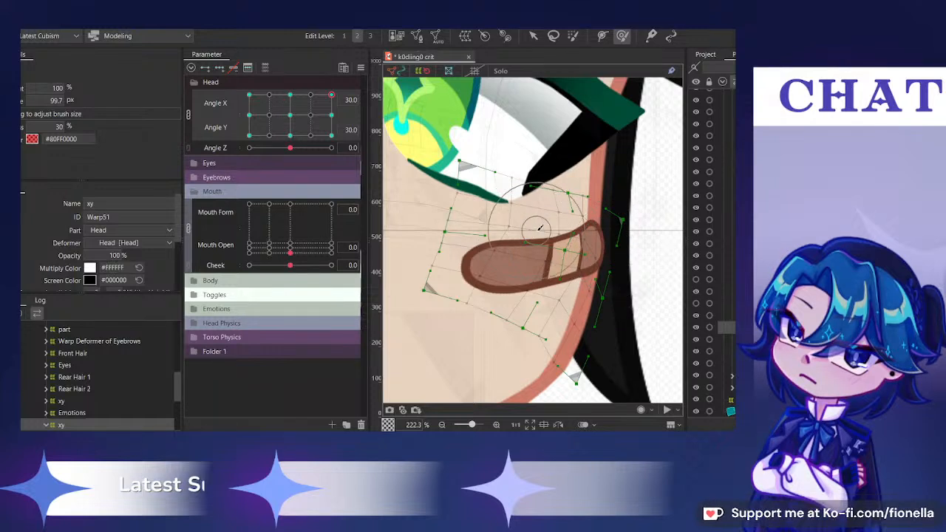
pyautogui.moveTo(562, 223); pyautogui.dragTo(600, 206)
pyautogui.moveTo(586, 249); pyautogui.dragTo(597, 238)
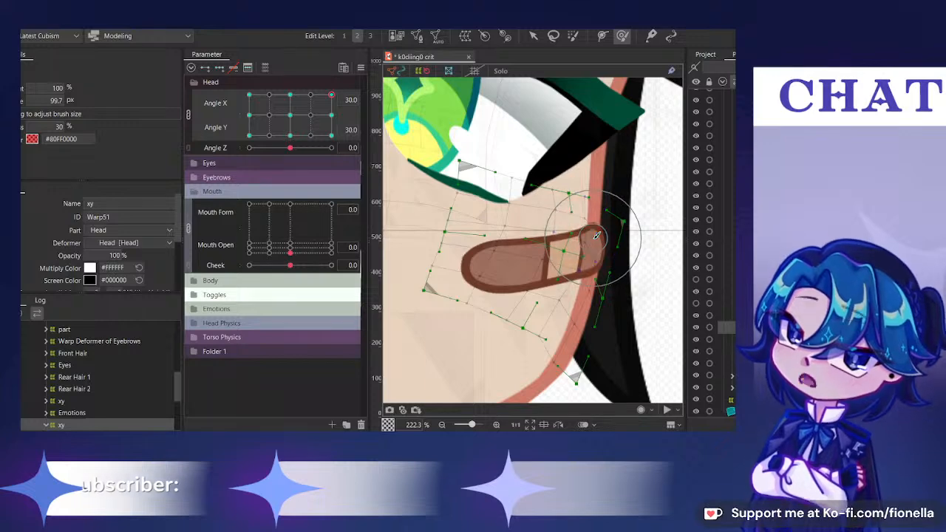
pyautogui.scroll(-3, 596, 235)
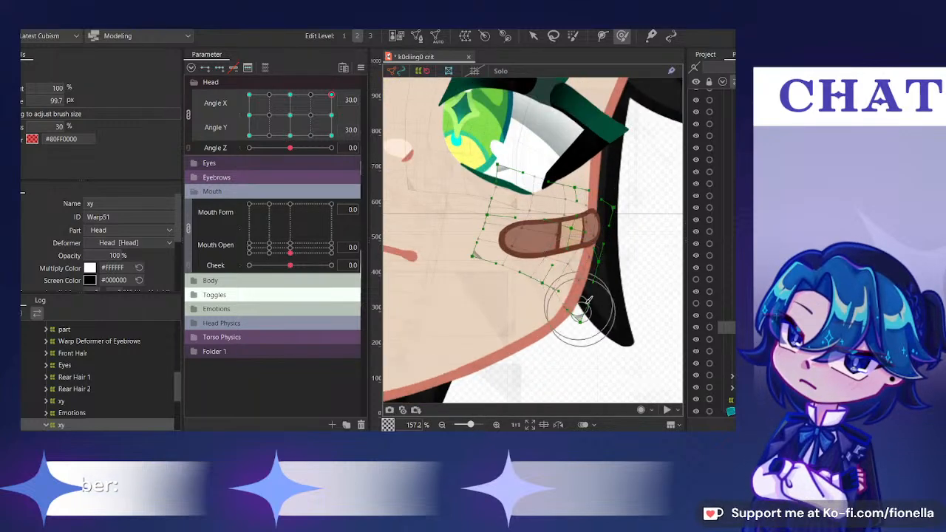
pyautogui.press('b')
pyautogui.moveTo(588, 302); pyautogui.dragTo(596, 348)
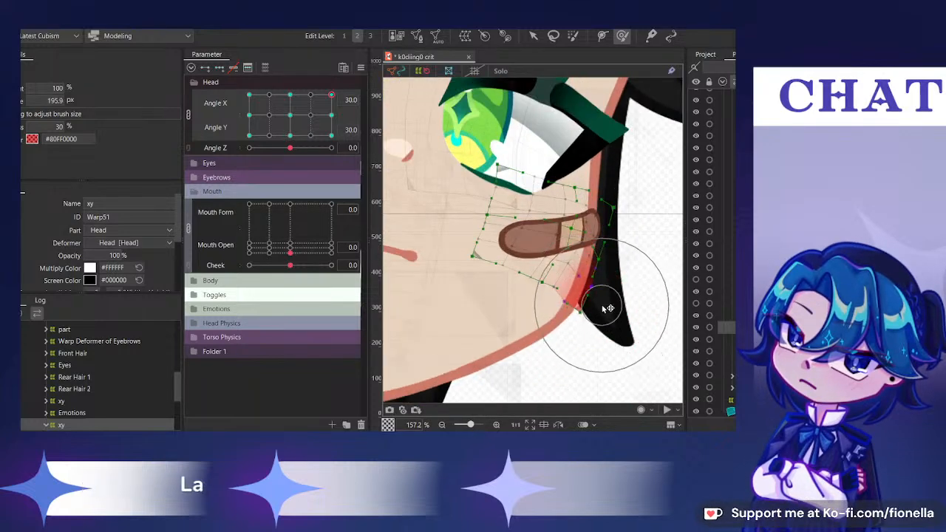
# Set Angle X to 30 and Angle Y to -30, then raise the bandaid deformer and rotate it slightly to follow the cheek
pyautogui.moveTo(289, 111)
pyautogui.mouseDown()
pyautogui.moveTo(289, 91)
pyautogui.moveTo(342, 83)
pyautogui.moveTo(340, 139)
pyautogui.mouseUp()
pyautogui.press('v')
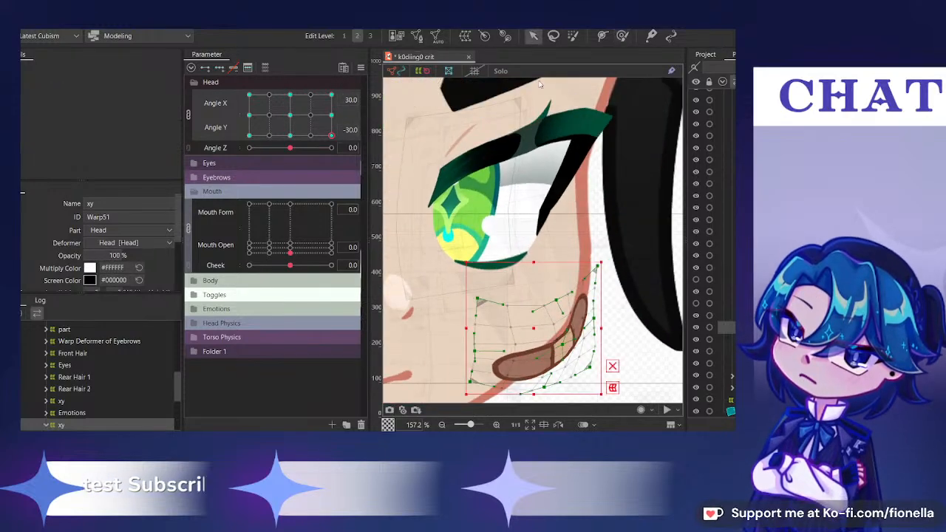
pyautogui.moveTo(530, 268); pyautogui.dragTo(530, 245)
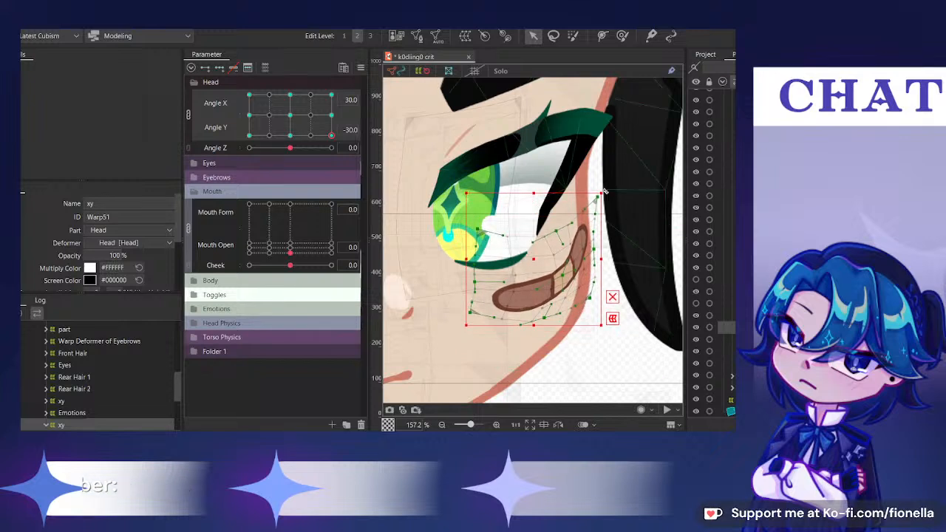
pyautogui.moveTo(605, 190); pyautogui.dragTo(600, 187)
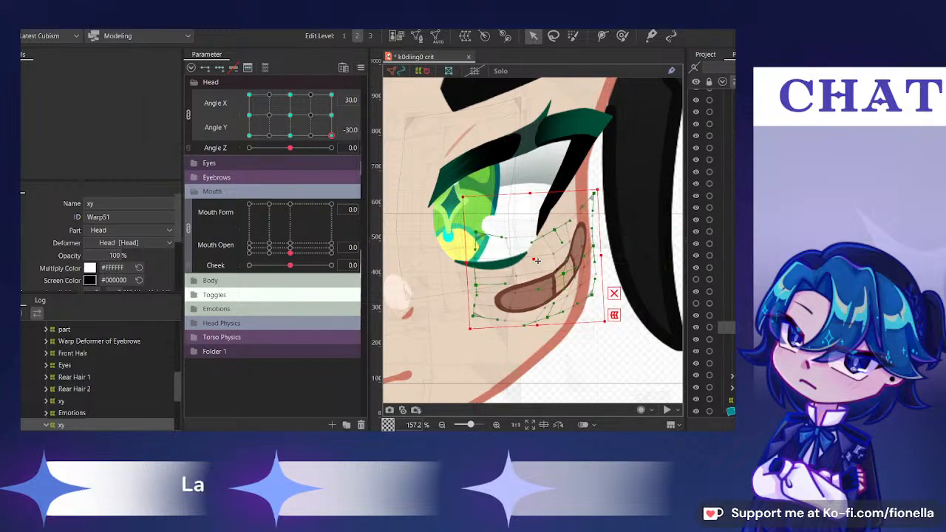
pyautogui.scroll(-5, 537, 261)
pyautogui.moveTo(297, 138); pyautogui.dragTo(334, 138)
# Reshape the bandaid deformer's inner lower corner with the deform brush and check the motion from Angle Y -30 to 30
pyautogui.click(624, 36)
pyautogui.scroll(3, 530, 275)
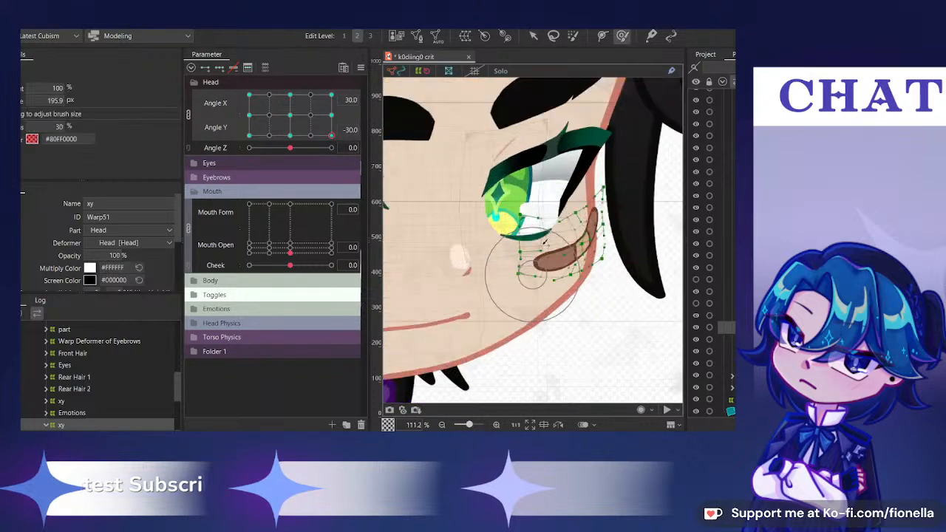
pyautogui.moveTo(521, 275)
pyautogui.mouseDown()
pyautogui.moveTo(519, 291)
pyautogui.moveTo(504, 269)
pyautogui.moveTo(509, 278)
pyautogui.mouseUp()
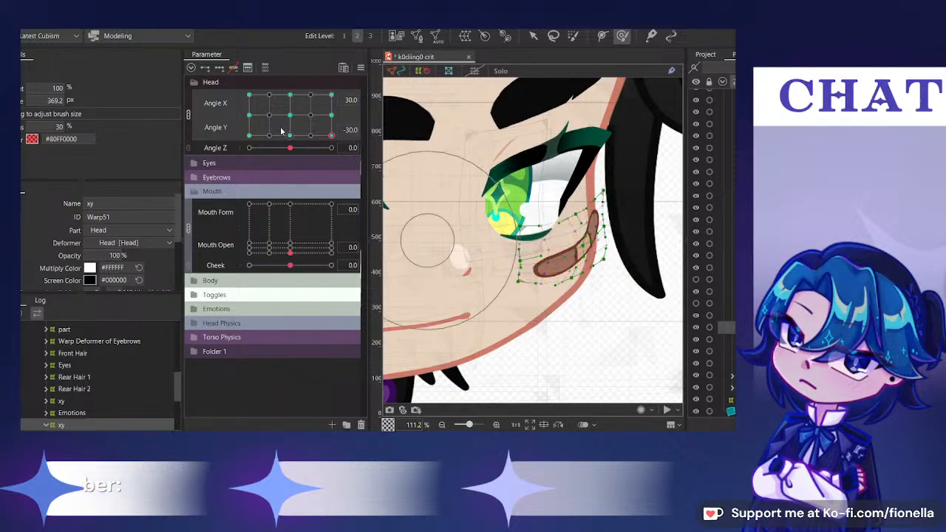
pyautogui.moveTo(281, 131); pyautogui.dragTo(382, 32)
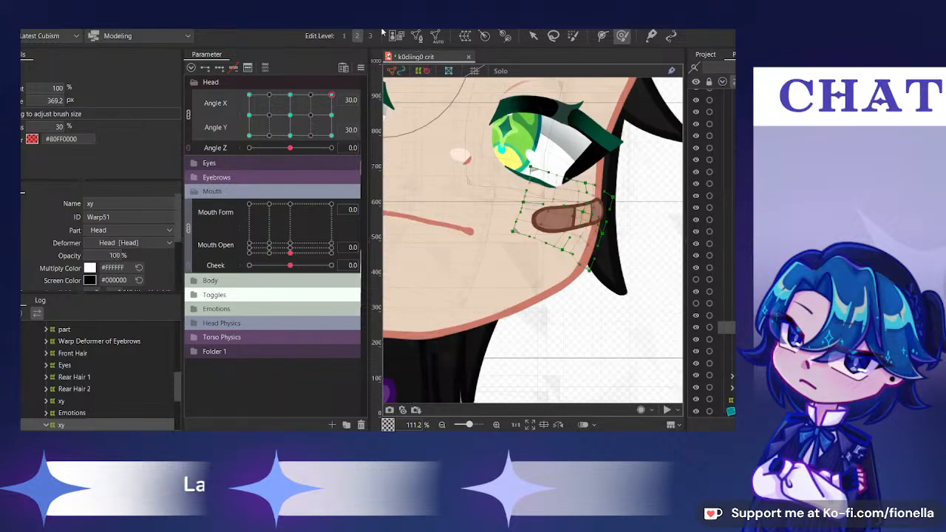
# Refine the bandaid deformer at Angle X 30, Angle Y 30 with a 369.2 px deform brush and check the motion down to Angle Y 0
pyautogui.moveTo(519, 199); pyautogui.dragTo(522, 192)
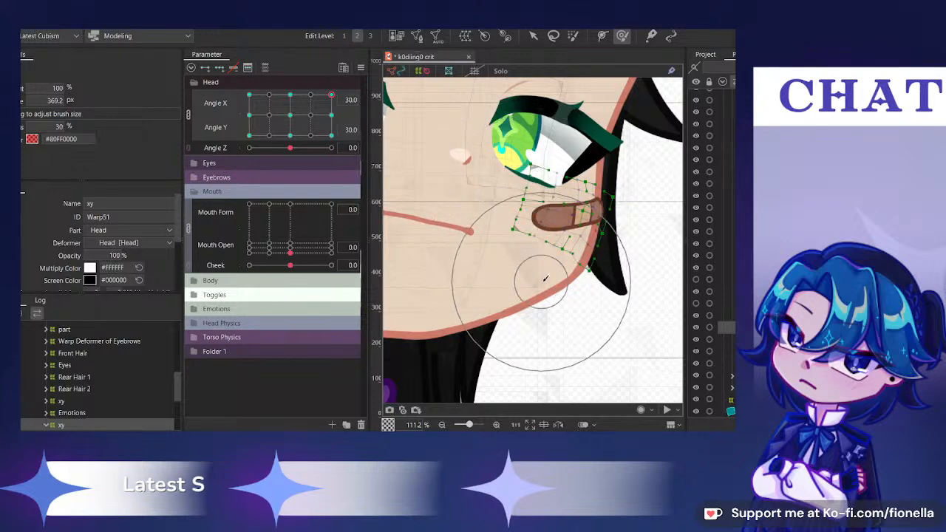
pyautogui.moveTo(331, 96); pyautogui.dragTo(367, 131)
pyautogui.hotkey('ctrl', 'z')
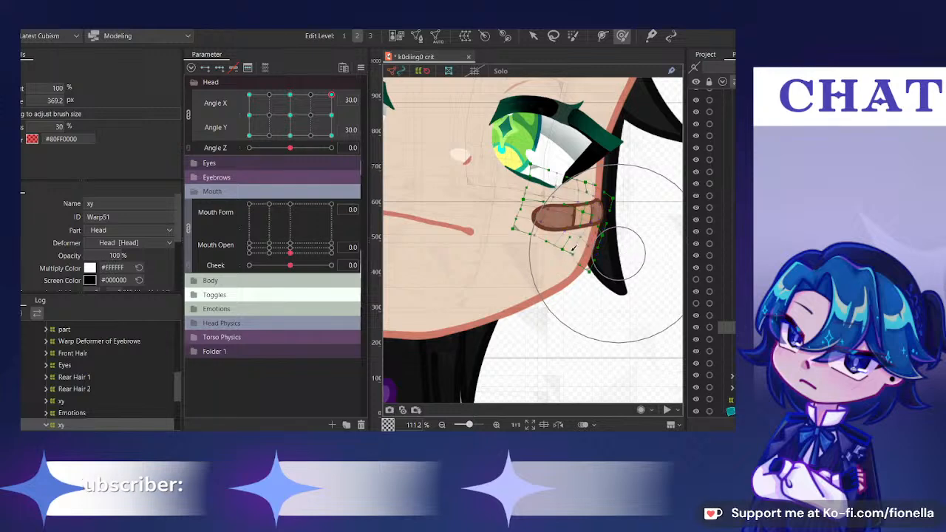
pyautogui.moveTo(289, 96); pyautogui.dragTo(333, 108)
pyautogui.scroll(-5, 465, 163)
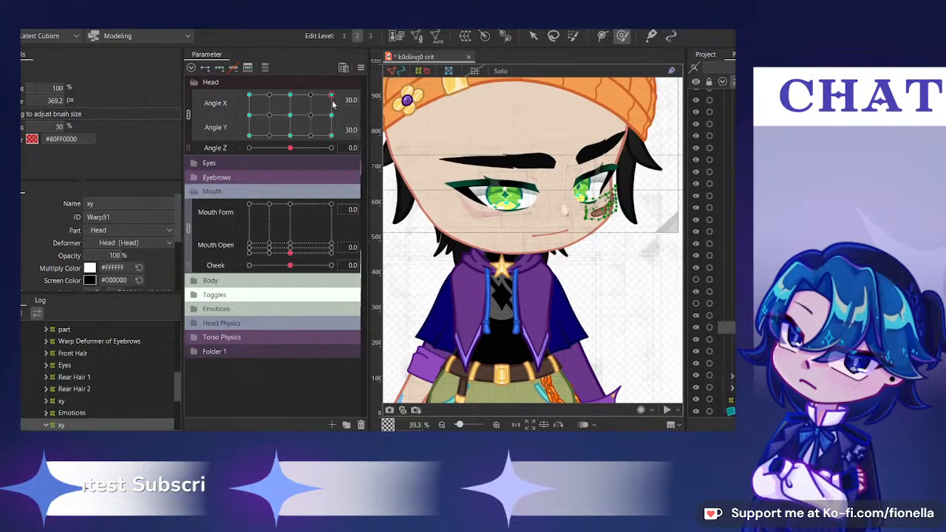
pyautogui.moveTo(337, 100); pyautogui.dragTo(333, 116)
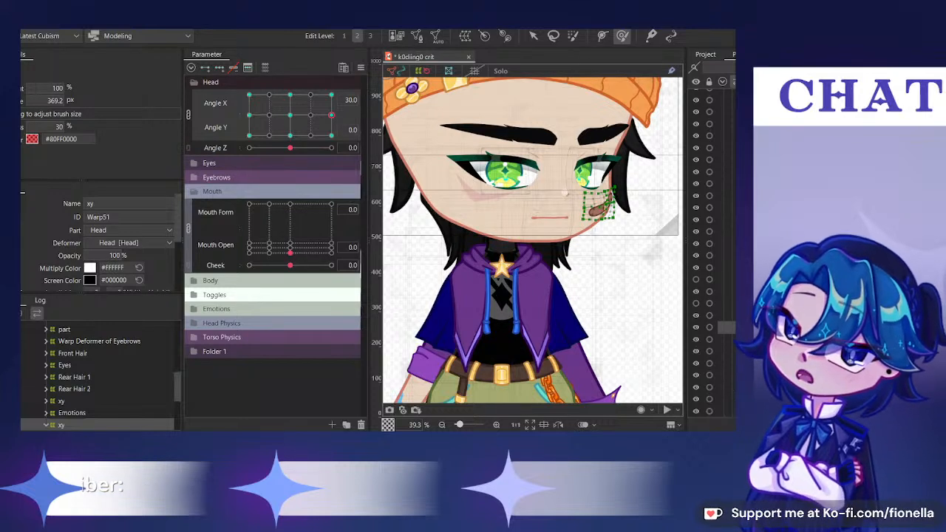
# Select the scar's warp deformer, hide the selection overlay and enlarge the deform brush to 948.2 px
pyautogui.scroll(-4, 713, 251)
pyautogui.scroll(-2, 713, 251)
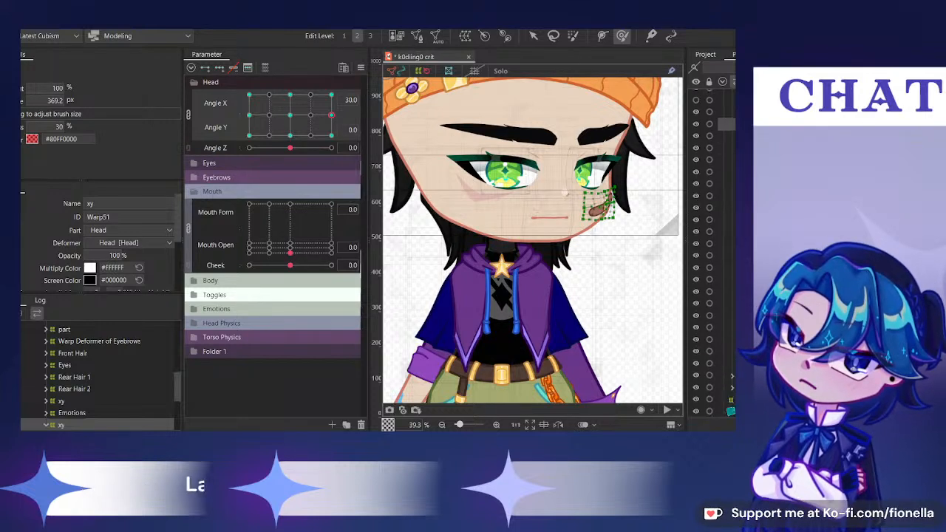
pyautogui.click(451, 198)
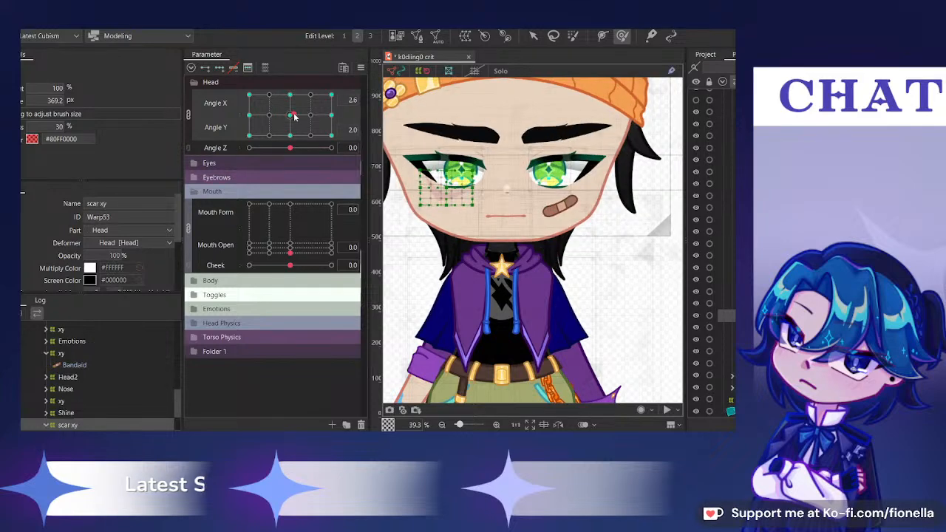
pyautogui.hotkey('ctrl', 'h')
pyautogui.moveTo(527, 203); pyautogui.dragTo(526, 218)
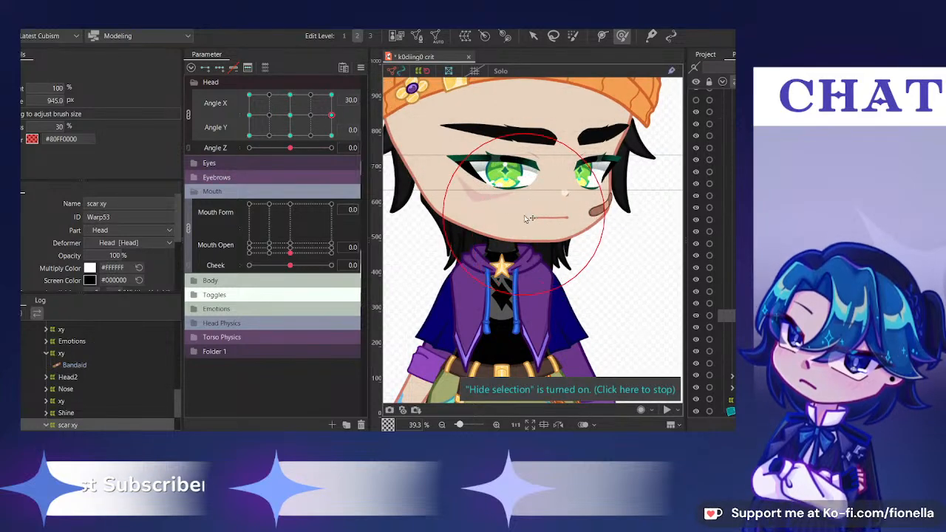
# Unlink the Angle X and Angle Y parameters and examine the scar's placement under the eye from Angle X 0 to 30
pyautogui.click(189, 116)
pyautogui.moveTo(331, 96); pyautogui.dragTo(290, 103)
pyautogui.scroll(2, 457, 191)
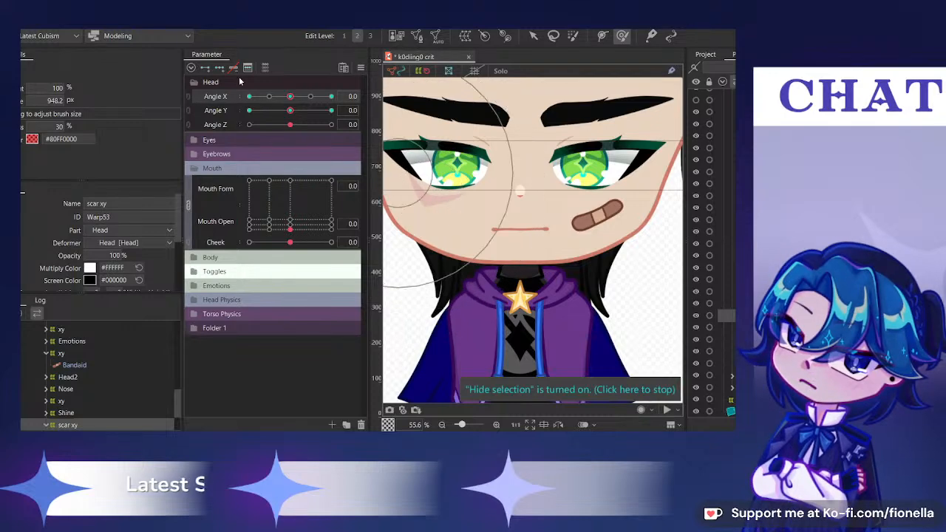
pyautogui.moveTo(290, 96); pyautogui.dragTo(331, 96)
pyautogui.scroll(2, 550, 210)
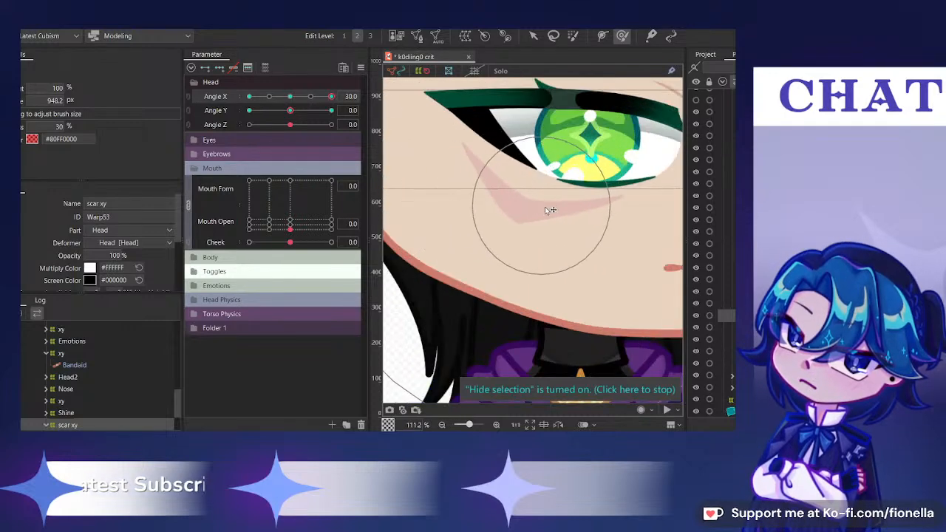
pyautogui.scroll(-3, 550, 210)
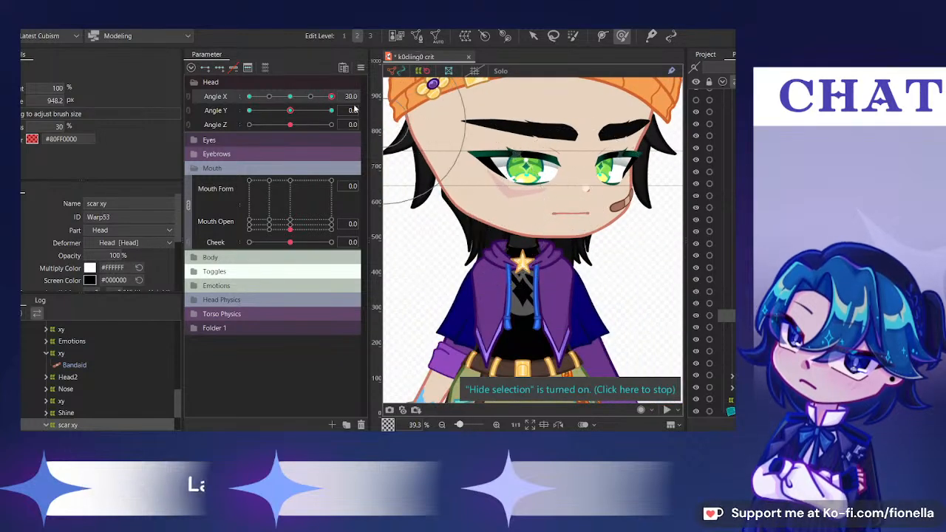
# Return Angle X to 0 and compare the scar's shape and position at Angle Y 30 and -30
pyautogui.moveTo(332, 96); pyautogui.dragTo(337, 116)
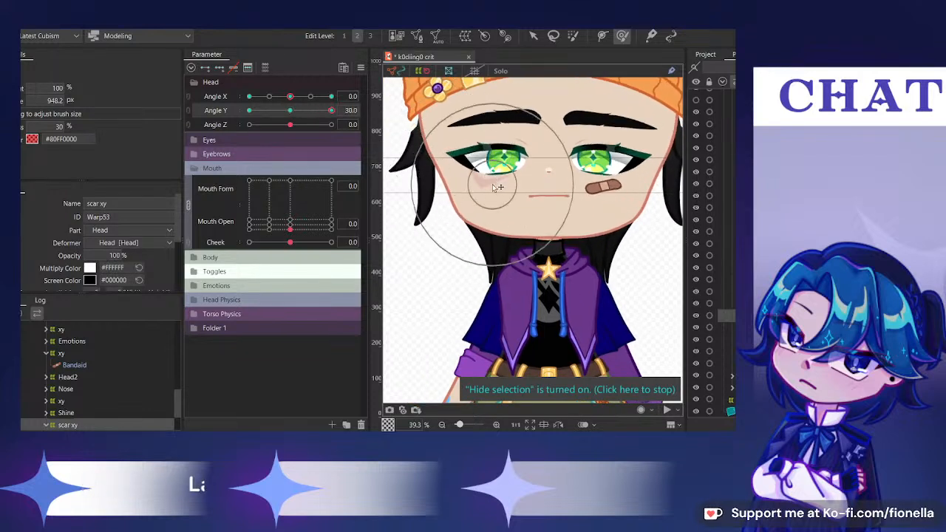
pyautogui.moveTo(334, 114); pyautogui.dragTo(238, 115)
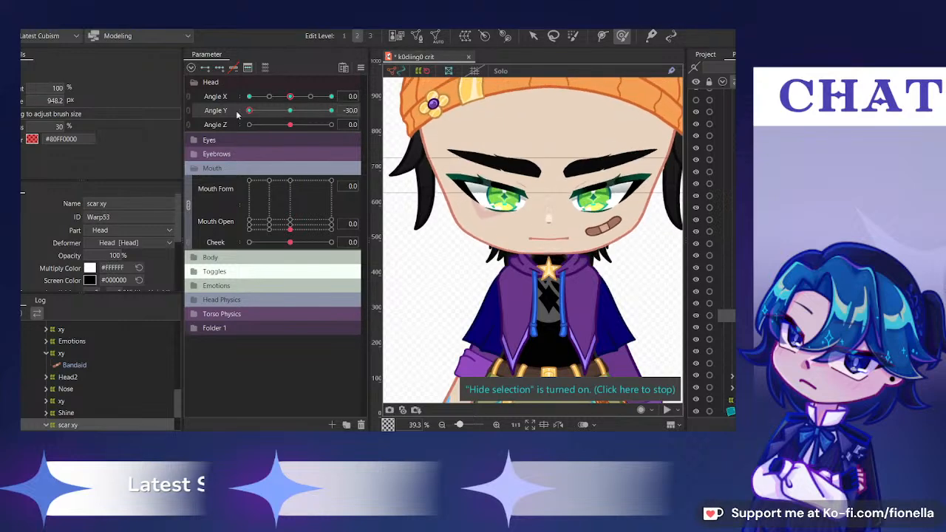
pyautogui.scroll(2, 388, 196)
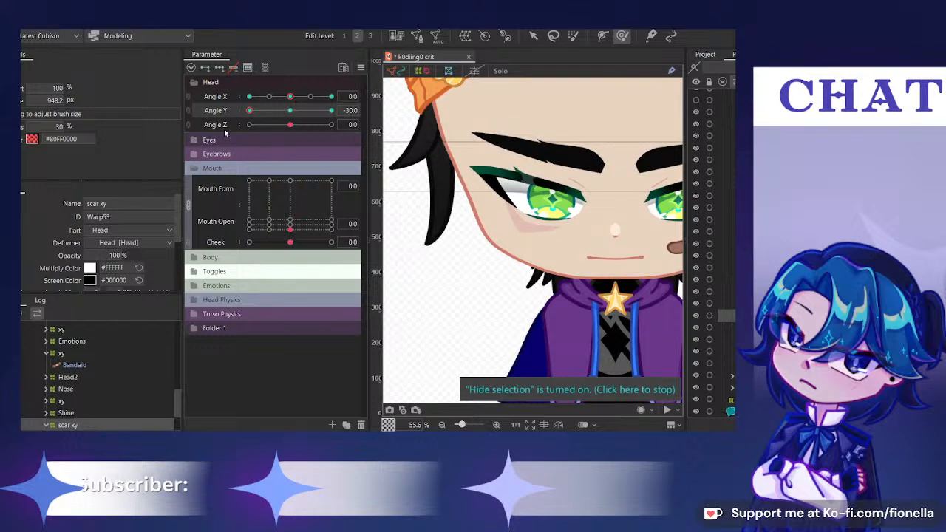
# Check the under-eye scar at both Angle Y extremes, then combine Angle X with Angle Y and pose the head at 30, 30
pyautogui.scroll(4, 532, 225)
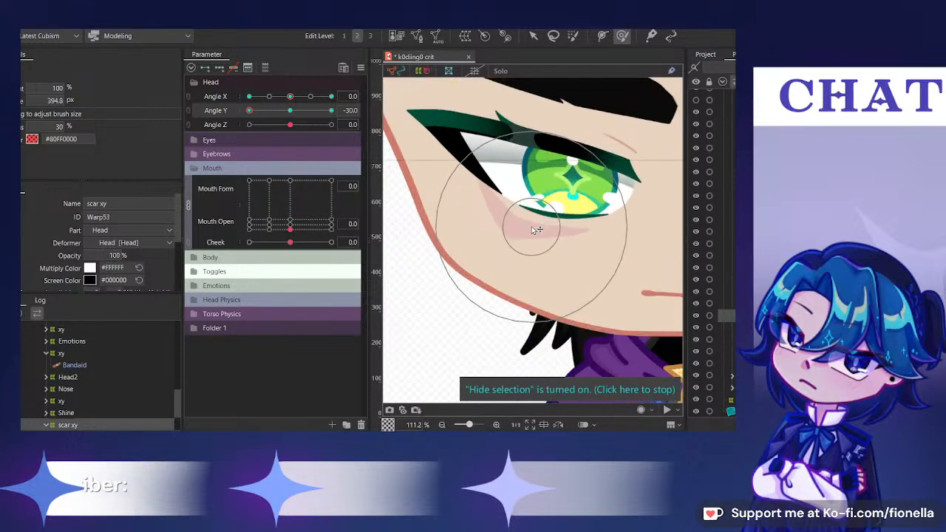
pyautogui.scroll(-2, 535, 220)
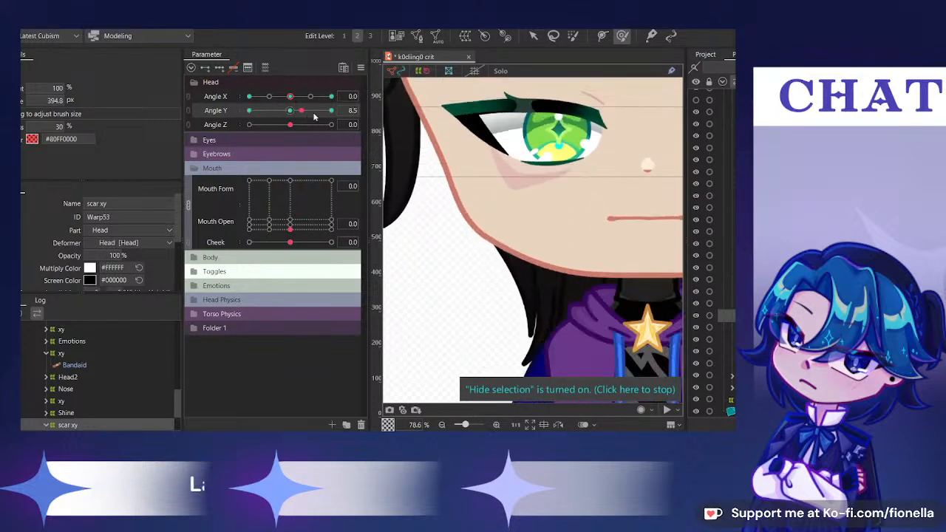
pyautogui.scroll(-2, 489, 148)
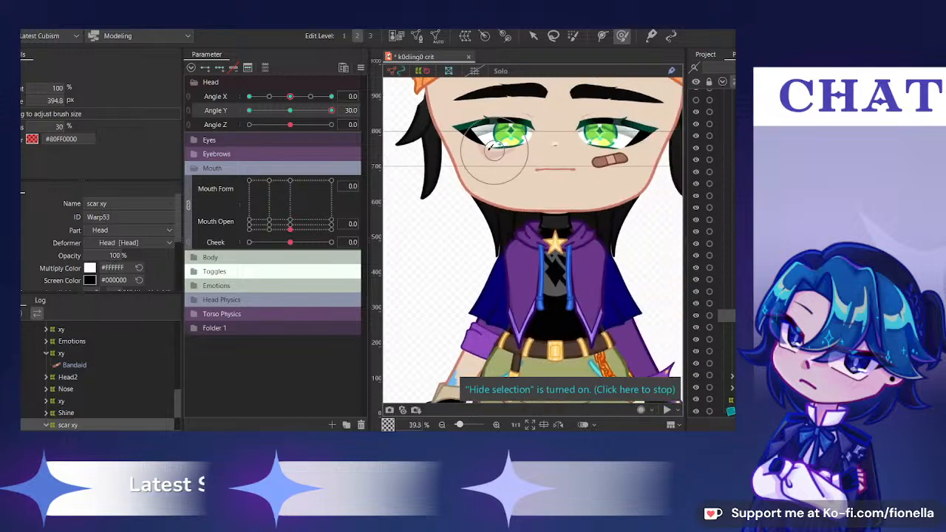
pyautogui.click(225, 99)
pyautogui.moveTo(290, 115); pyautogui.dragTo(482, 79)
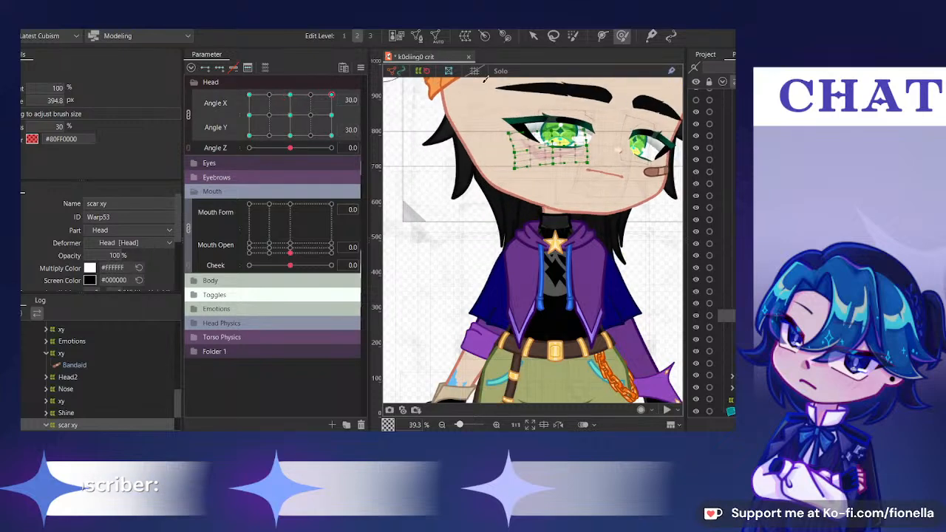
# Adjust the right side of the scar xy warp deformer's bounding box at Angle X 30, Angle Y 30
pyautogui.click(535, 37)
pyautogui.moveTo(299, 116); pyautogui.dragTo(347, 79)
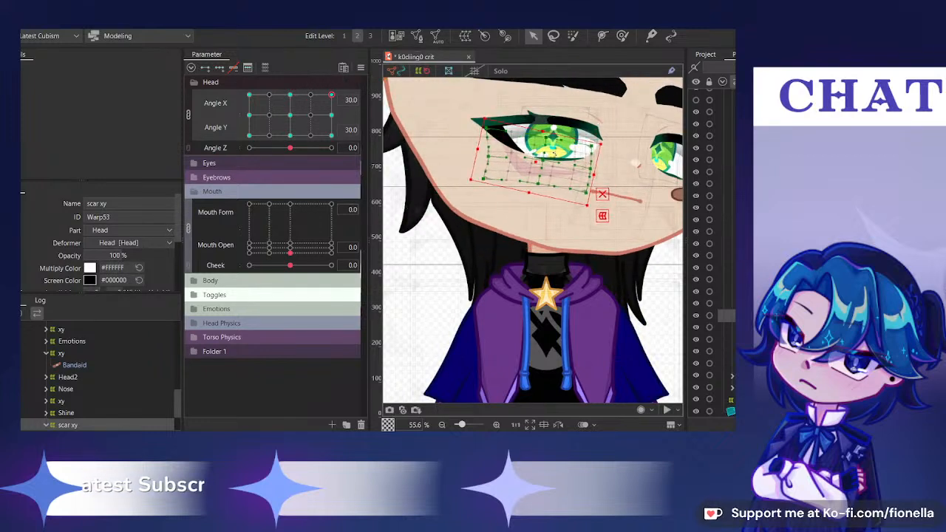
pyautogui.moveTo(311, 115); pyautogui.dragTo(542, 196)
pyautogui.moveTo(597, 169); pyautogui.dragTo(594, 152)
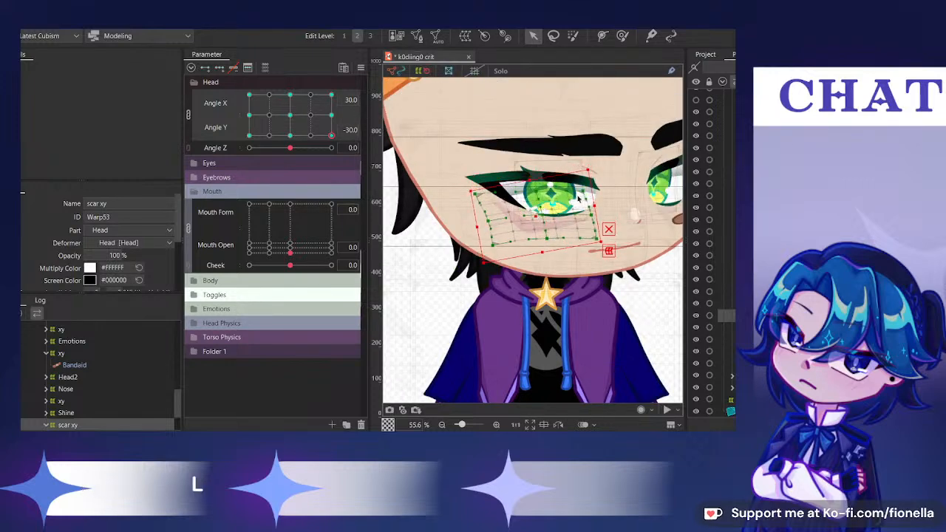
# Push the upper-left points of the scar xy warp deformer inward with the deform brush at Angle X 30, Angle Y -30, and hide the selection
pyautogui.click(622, 36)
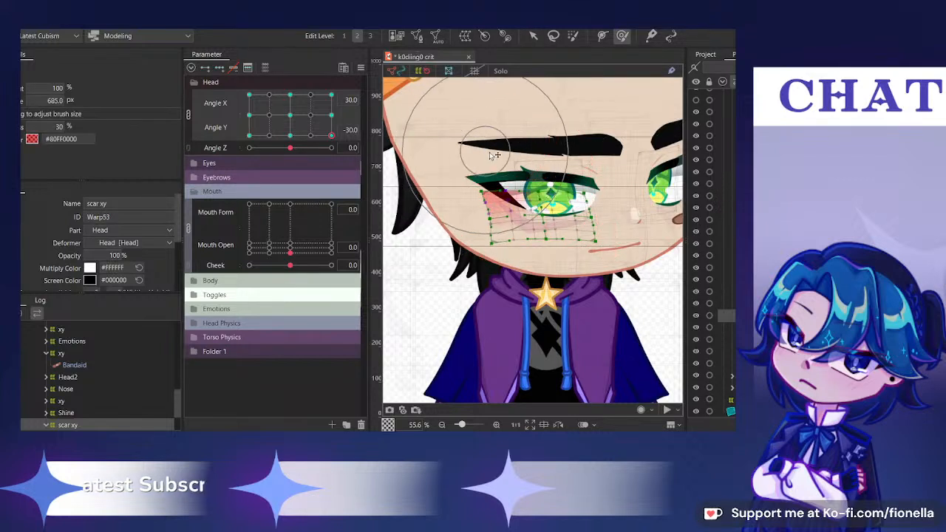
pyautogui.moveTo(494, 155); pyautogui.dragTo(500, 149)
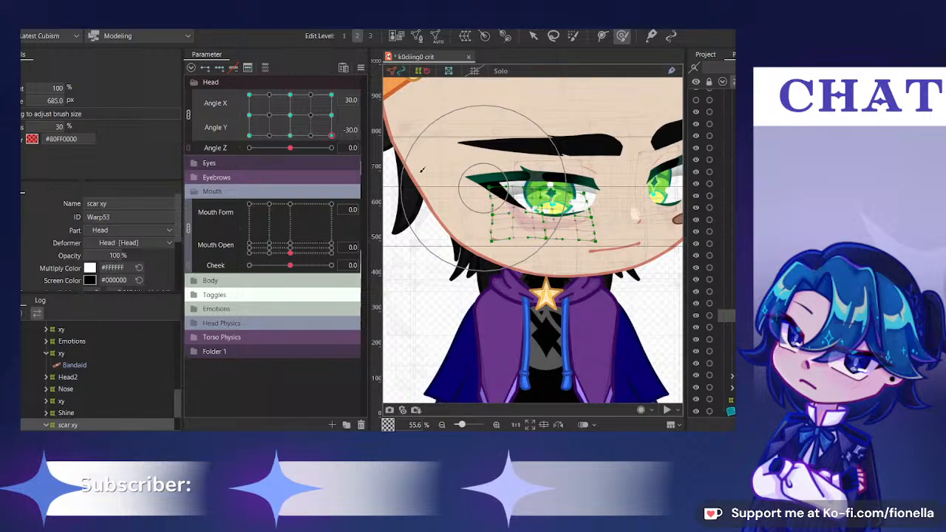
pyautogui.hotkey('ctrl', 'h')
# Examine how the under-eye scar follows the face at Angle X 30 while Angle Y moves between -30, 0 and 30
pyautogui.moveTo(308, 129); pyautogui.dragTo(427, 130)
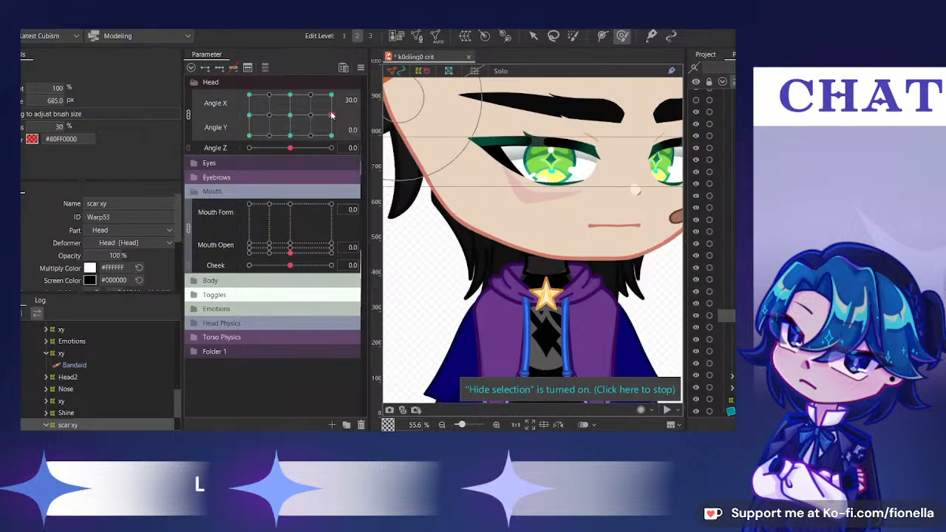
pyautogui.moveTo(332, 115); pyautogui.dragTo(439, 92)
pyautogui.moveTo(332, 116); pyautogui.dragTo(332, 141)
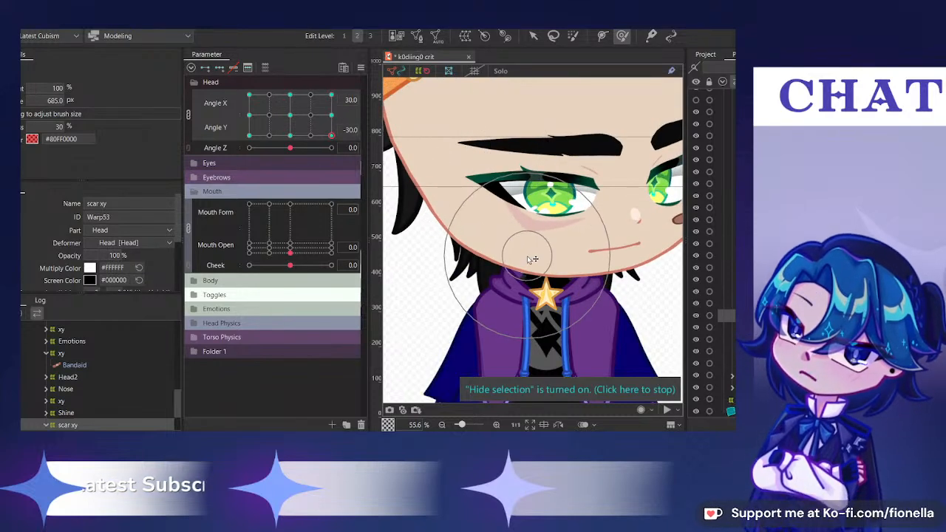
pyautogui.moveTo(316, 109); pyautogui.dragTo(331, 115)
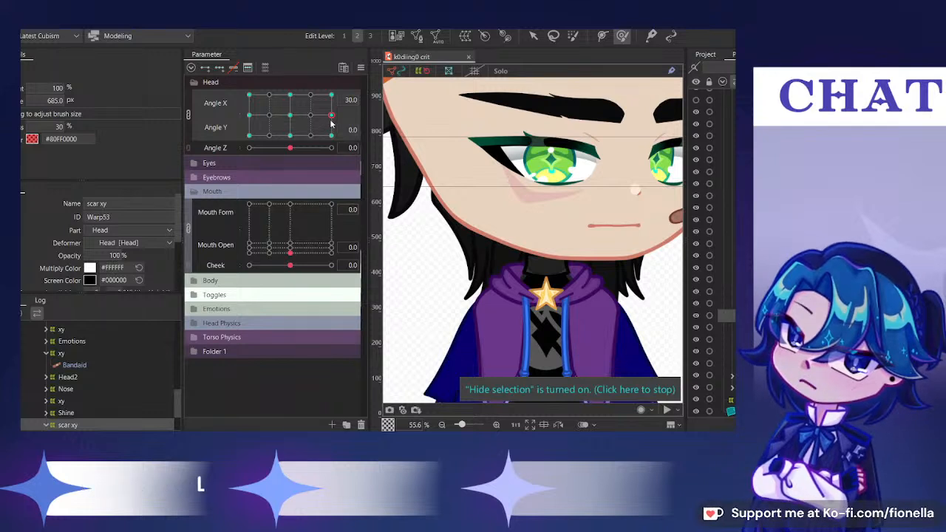
pyautogui.moveTo(300, 109); pyautogui.dragTo(331, 134)
pyautogui.scroll(-4, 560, 159)
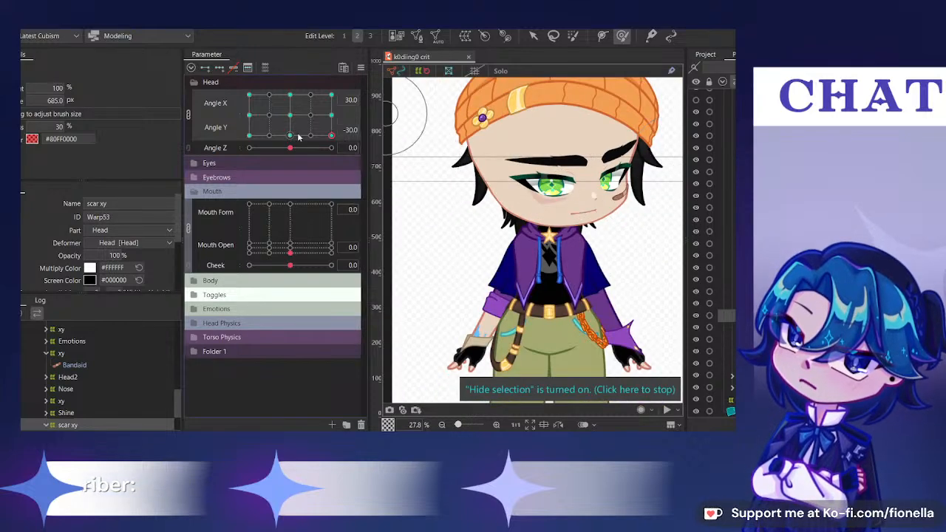
pyautogui.moveTo(299, 137); pyautogui.dragTo(332, 84)
pyautogui.scroll(4, 651, 159)
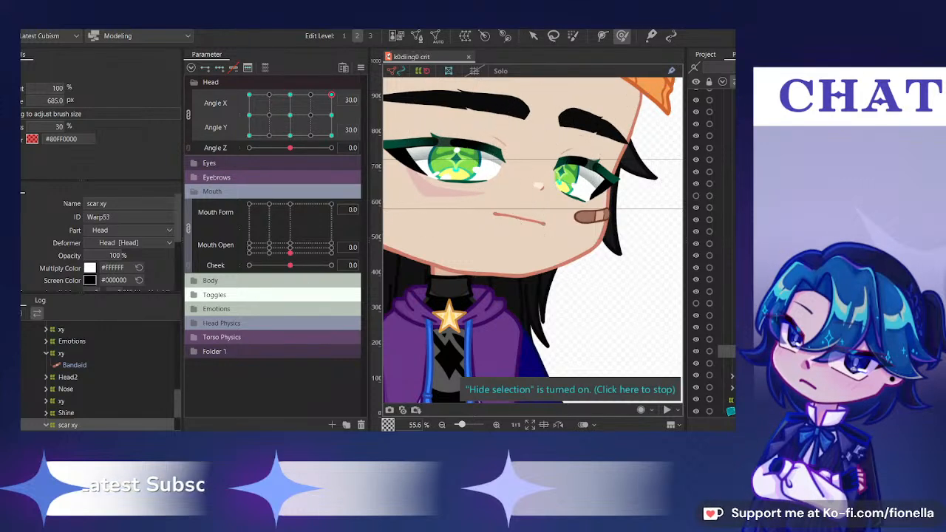
# Select the right eye's xy1 warp deformer and inspect the eye at Angle X 30, Angle Y 30
pyautogui.click(728, 279)
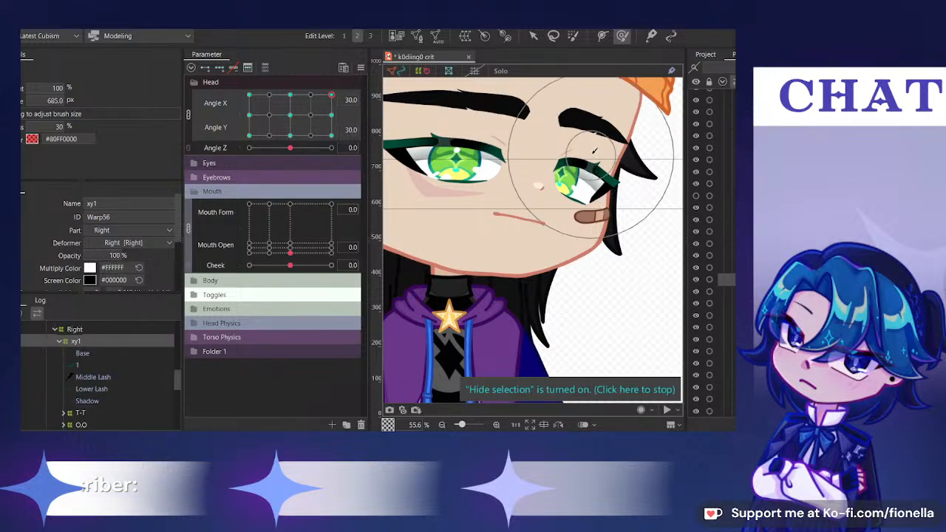
pyautogui.moveTo(331, 95)
pyautogui.mouseDown()
pyautogui.moveTo(306, 95)
pyautogui.moveTo(332, 96)
pyautogui.mouseUp()
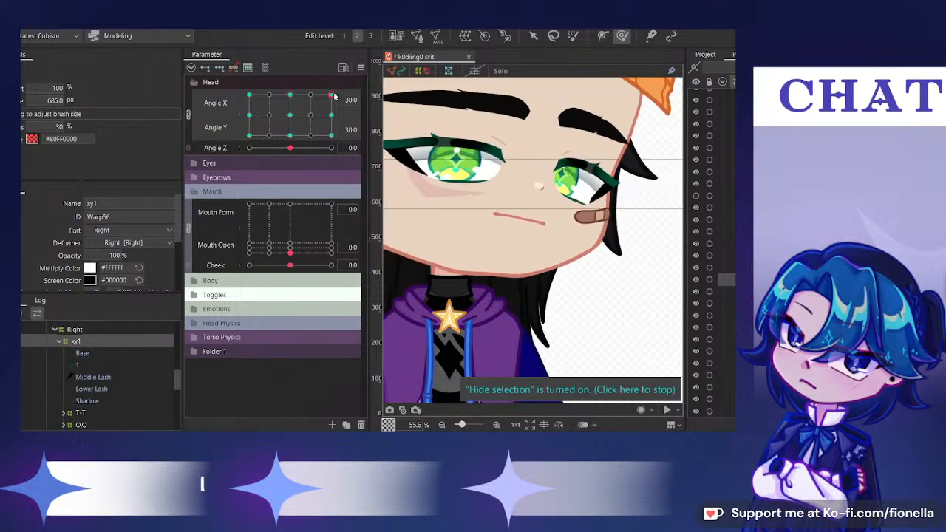
pyautogui.scroll(-5, 710, 296)
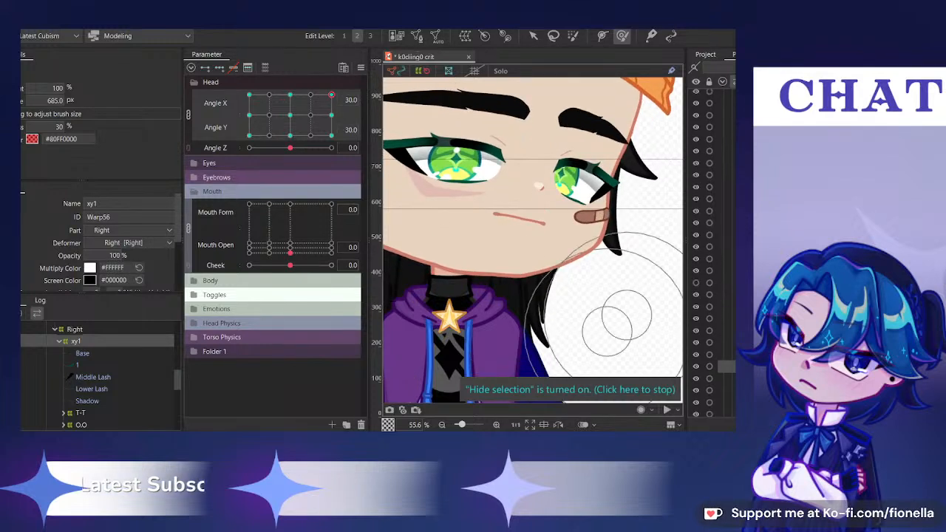
pyautogui.scroll(3, 713, 247)
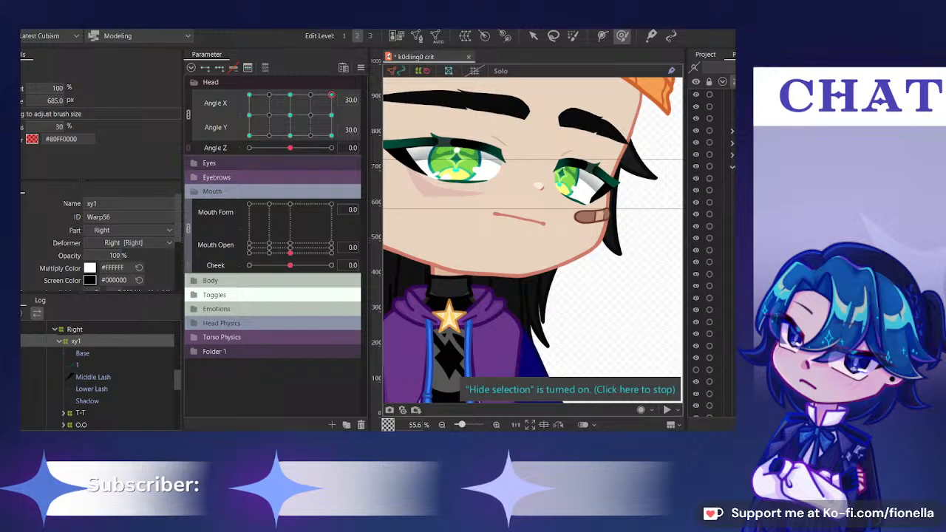
# Select the Warp Deformer of Eyebrows and inspect the eyebrows while moving the head toward Angle X 30, Angle Y 30
pyautogui.click(655, 143)
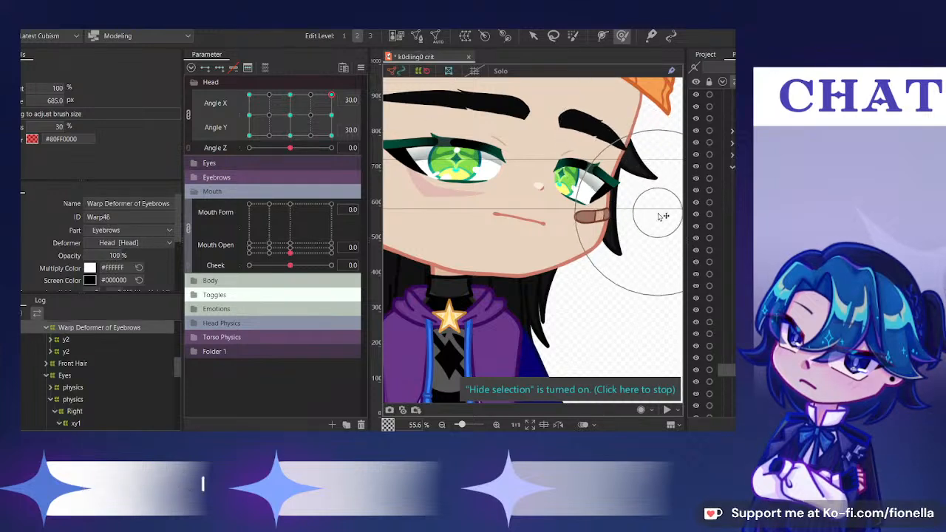
pyautogui.scroll(-3, 640, 136)
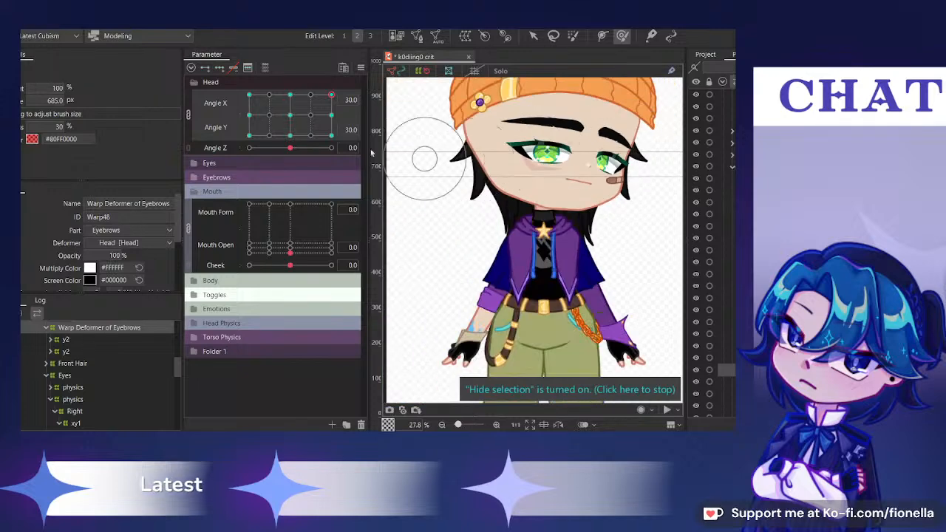
pyautogui.moveTo(291, 116); pyautogui.dragTo(307, 76)
pyautogui.moveTo(302, 89); pyautogui.dragTo(360, 81)
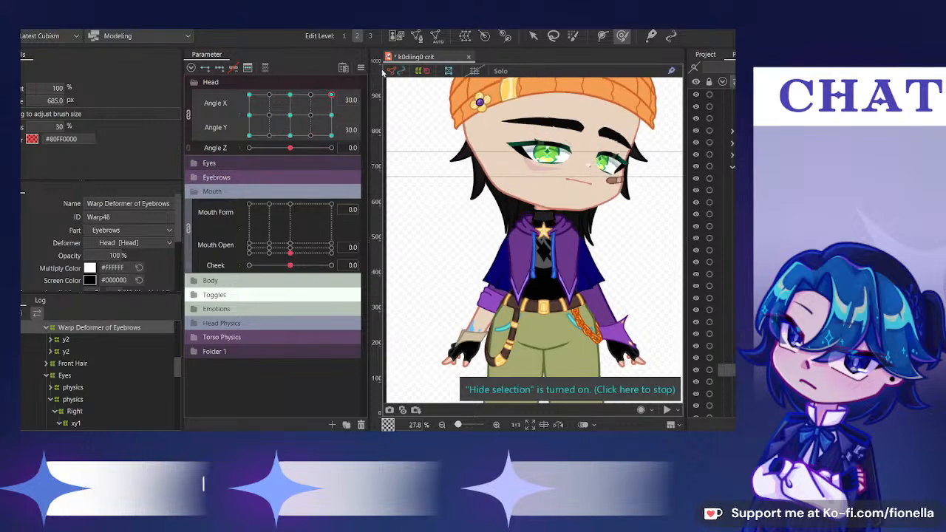
# Select the bandaid's xy warp deformer and nudge the bandaid slightly down the cheek at Angle X 30, Angle Y 30
pyautogui.scroll(3, 624, 184)
pyautogui.scroll(-10, 713, 214)
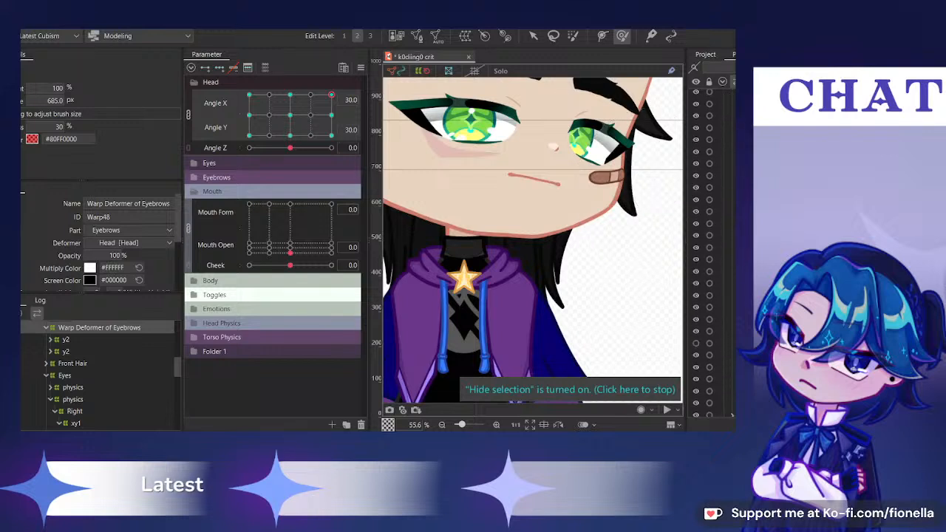
pyautogui.click(726, 367)
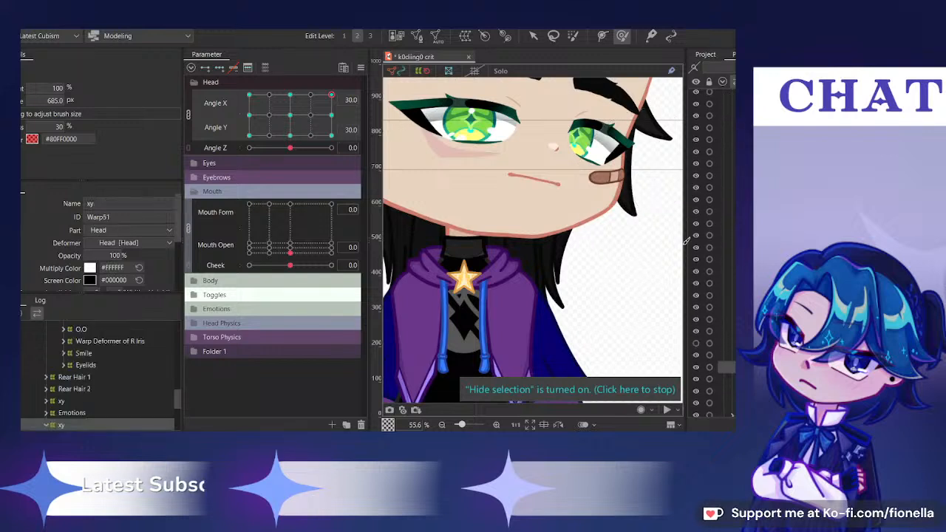
pyautogui.scroll(3, 669, 214)
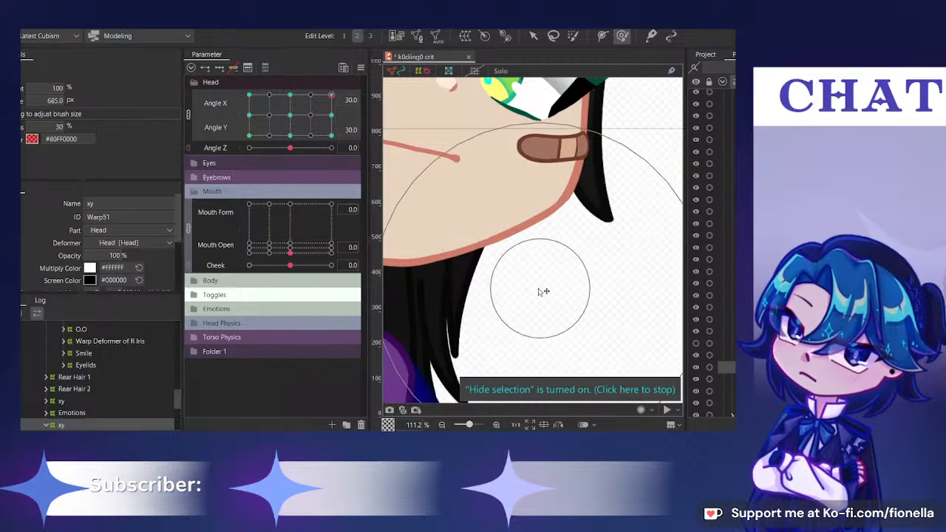
pyautogui.scroll(-3, 655, 247)
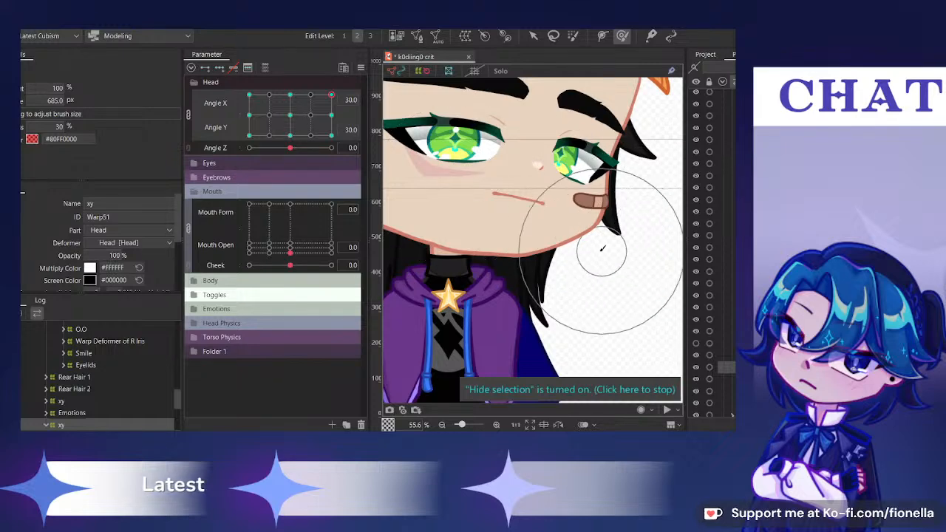
# Check the bandaid's placement at Angle X 30 with Angle Y at -30 and 0, and at Angle X 15, Angle Y 0
pyautogui.scroll(-5, 576, 223)
pyautogui.moveTo(289, 115); pyautogui.dragTo(353, 139)
pyautogui.scroll(4, 575, 211)
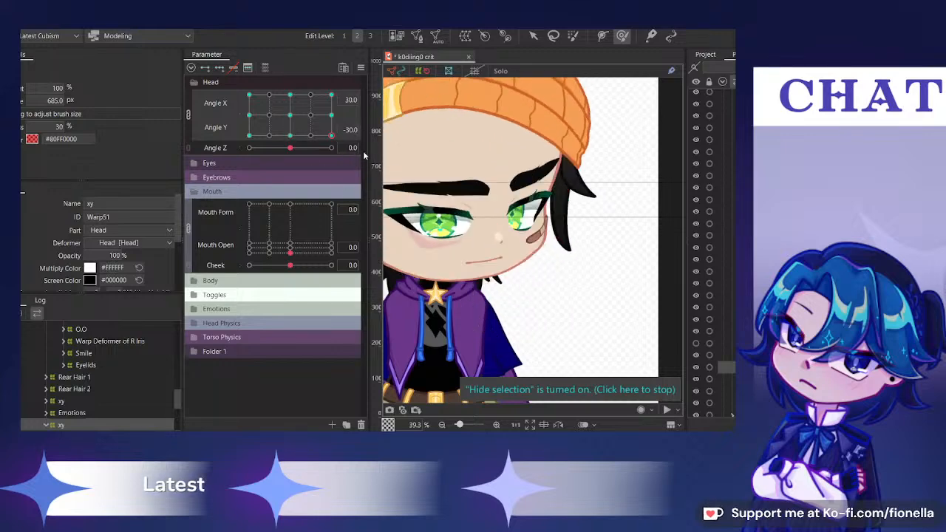
pyautogui.moveTo(330, 129)
pyautogui.mouseDown()
pyautogui.moveTo(311, 122)
pyautogui.moveTo(331, 116)
pyautogui.mouseUp()
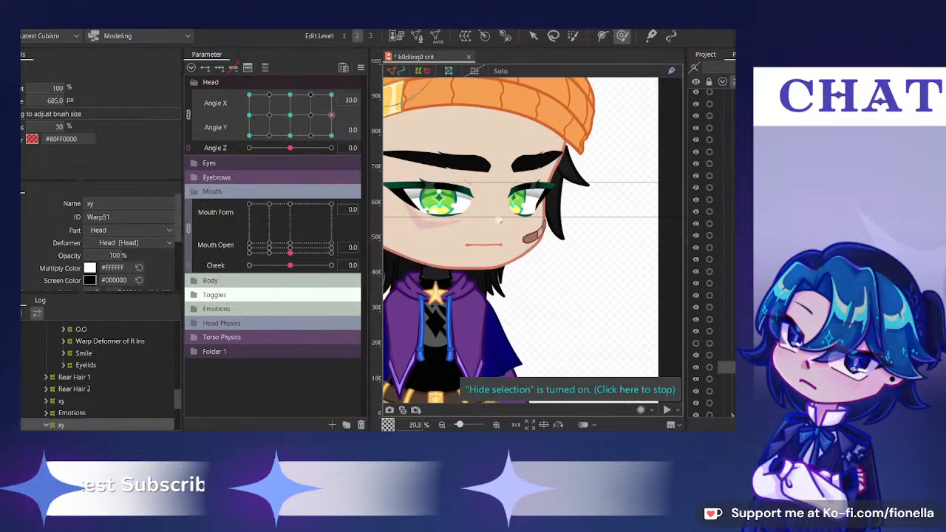
pyautogui.click(311, 116)
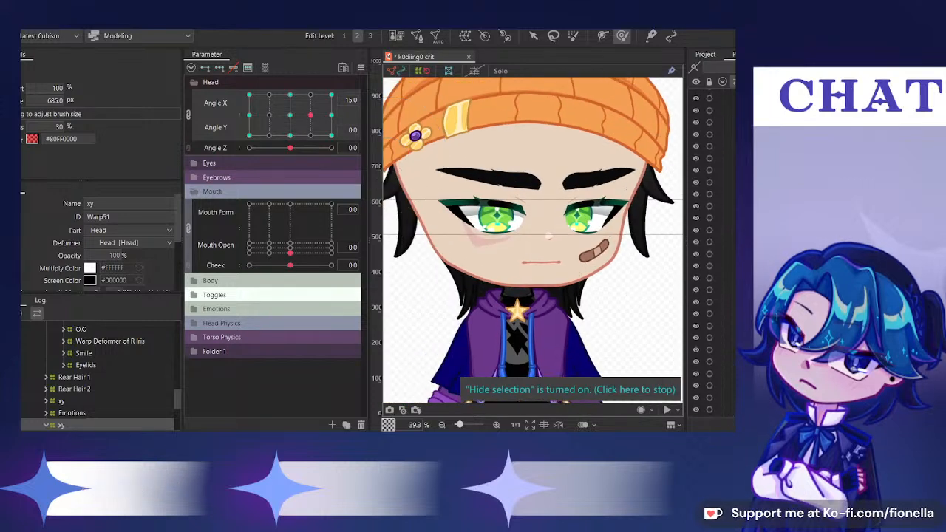
# Select the mouth's xy warp deformer under Head and open the mouth with Mouth Form and Mouth Open at 1.0
pyautogui.scroll(5, 711, 251)
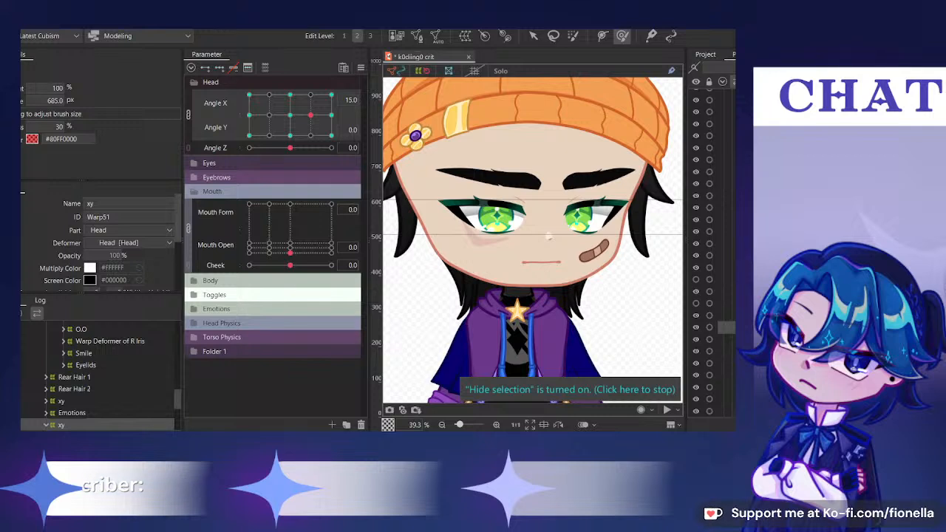
pyautogui.scroll(-4, 711, 252)
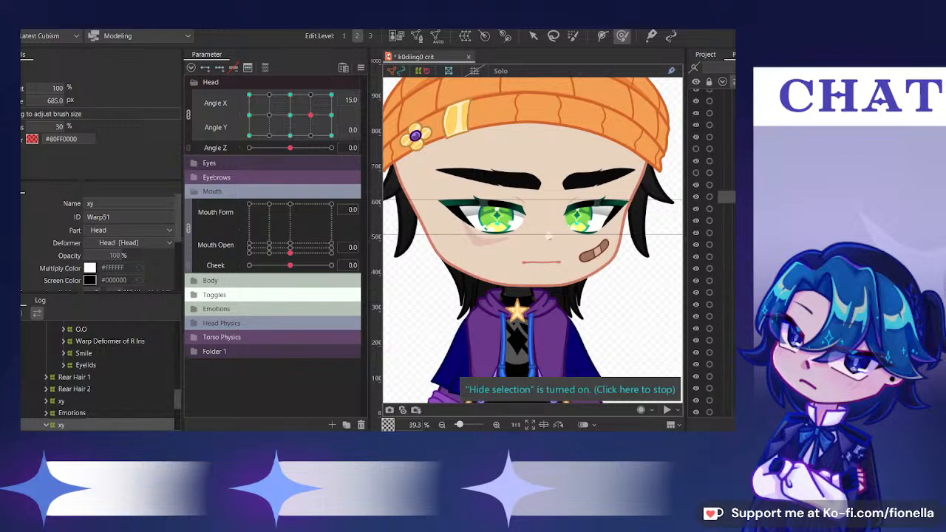
pyautogui.scroll(-3, 709, 252)
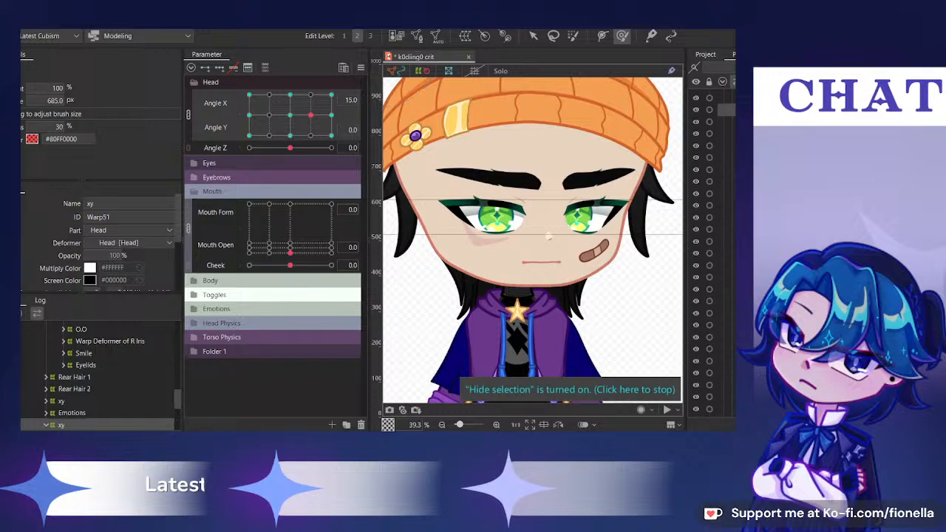
pyautogui.click(728, 361)
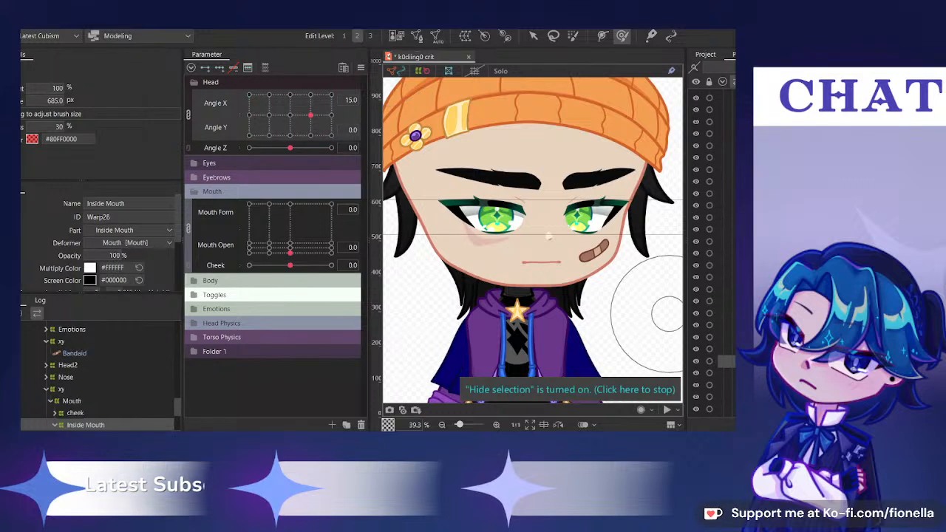
pyautogui.click(728, 373)
pyautogui.click(74, 389)
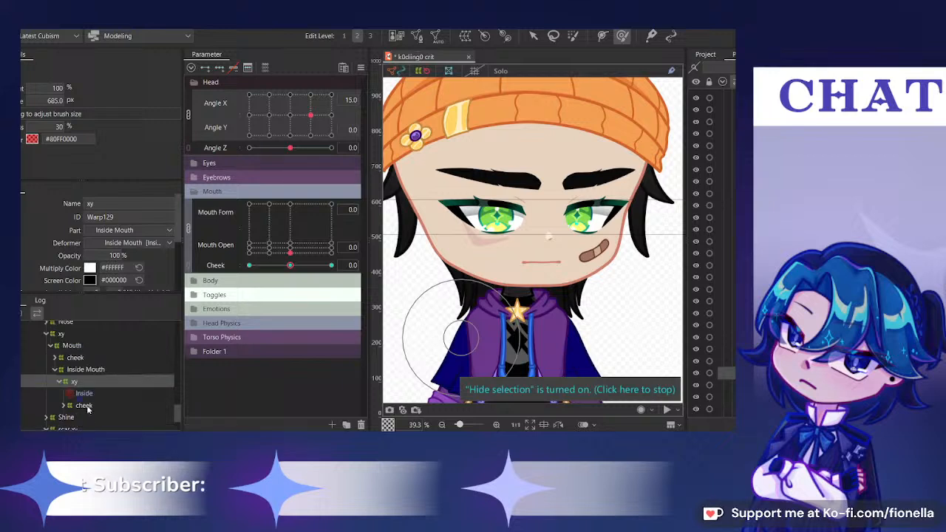
pyautogui.scroll(-2, 77, 369)
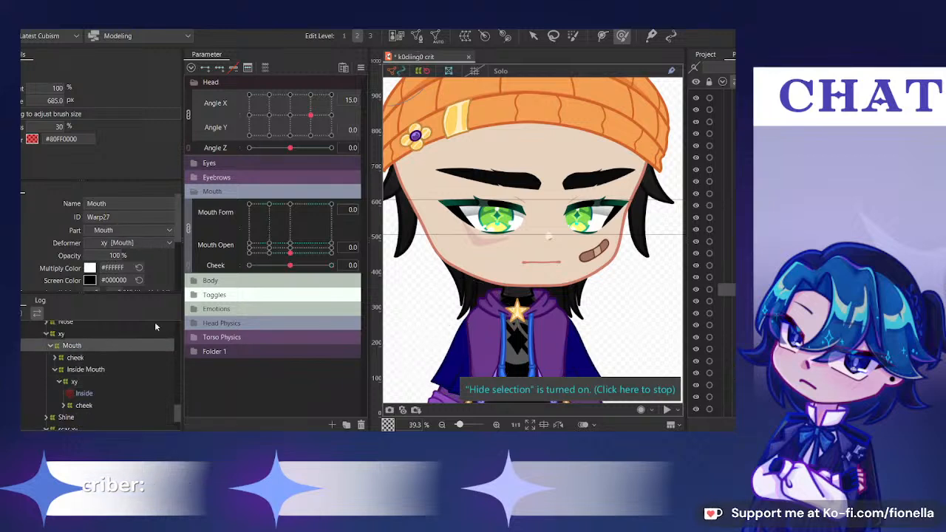
pyautogui.click(60, 334)
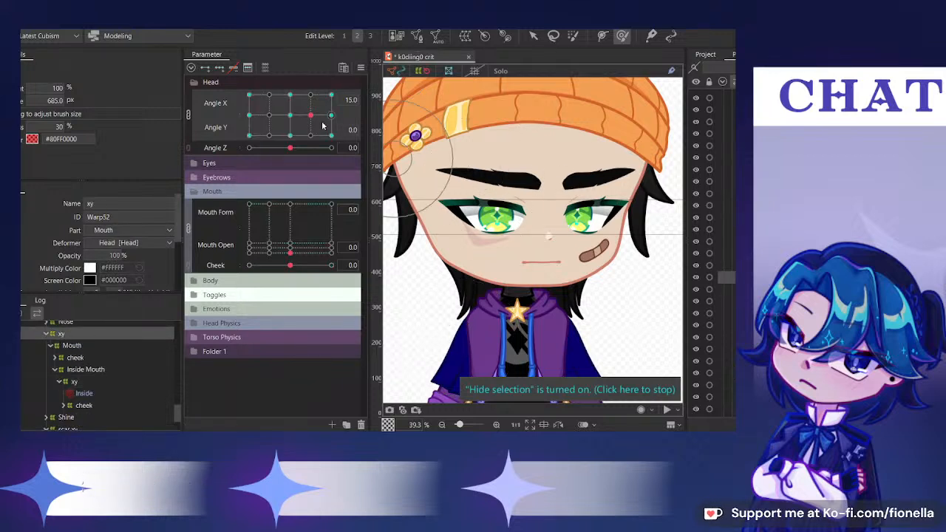
pyautogui.moveTo(300, 212); pyautogui.dragTo(331, 204)
pyautogui.scroll(3, 605, 216)
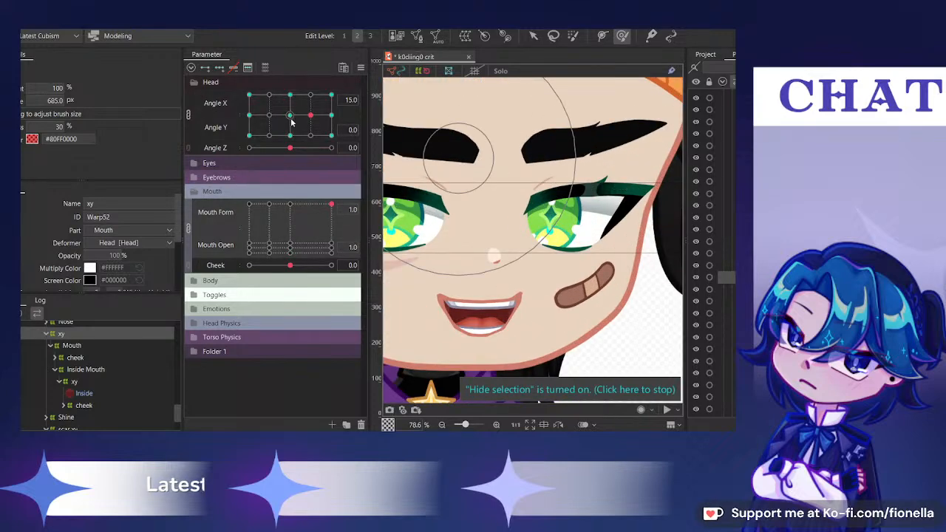
# Unlink Angle X and Angle Y, create a warp deformer on Inside Mouth, and key it at three Angle X positions
pyautogui.moveTo(291, 122); pyautogui.dragTo(333, 109)
pyautogui.click(188, 115)
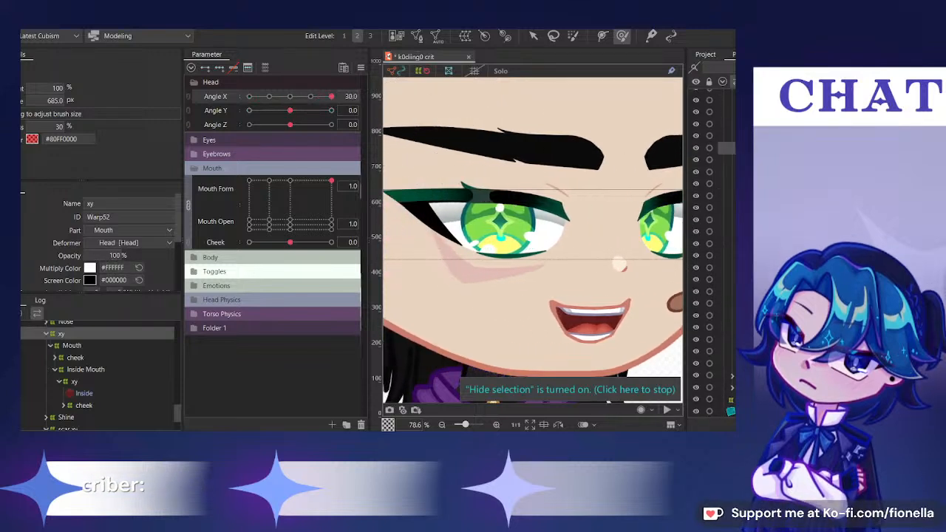
pyautogui.click(87, 369)
pyautogui.click(465, 37)
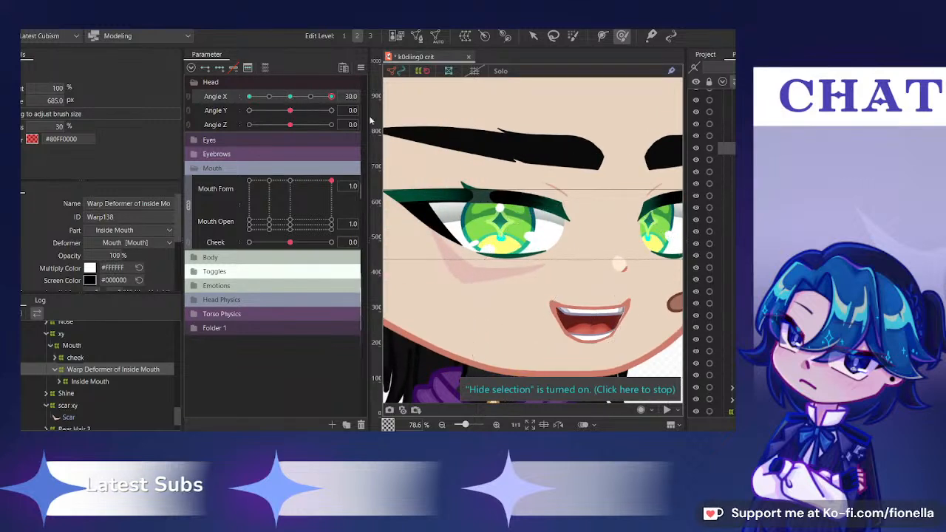
pyautogui.click(289, 96)
# Reparent Warp Deformer of Inside Mouth below the xy deformer inside Inside Mouth, so that it holds the cheek deformer
pyautogui.click(67, 381)
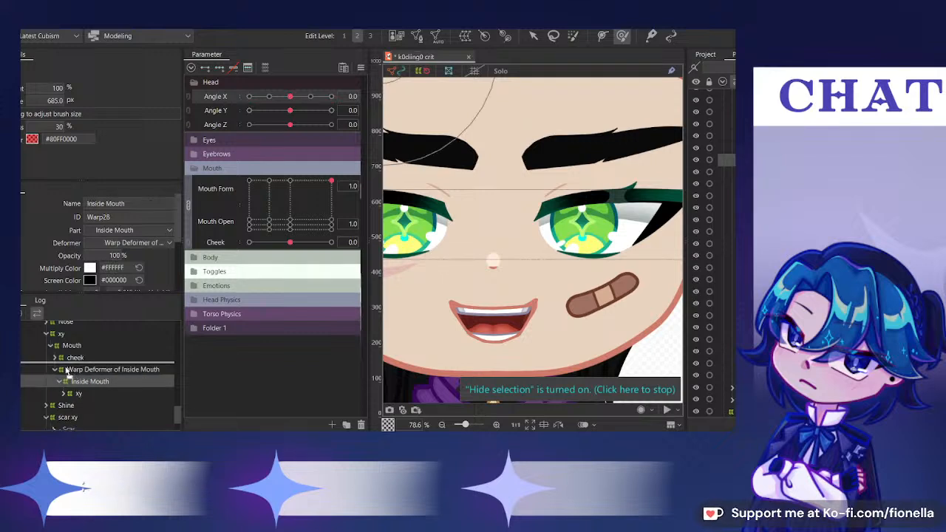
pyautogui.press('Up')
pyautogui.moveTo(76, 390); pyautogui.dragTo(87, 366)
pyautogui.scroll(-2, 84, 377)
pyautogui.click(83, 374)
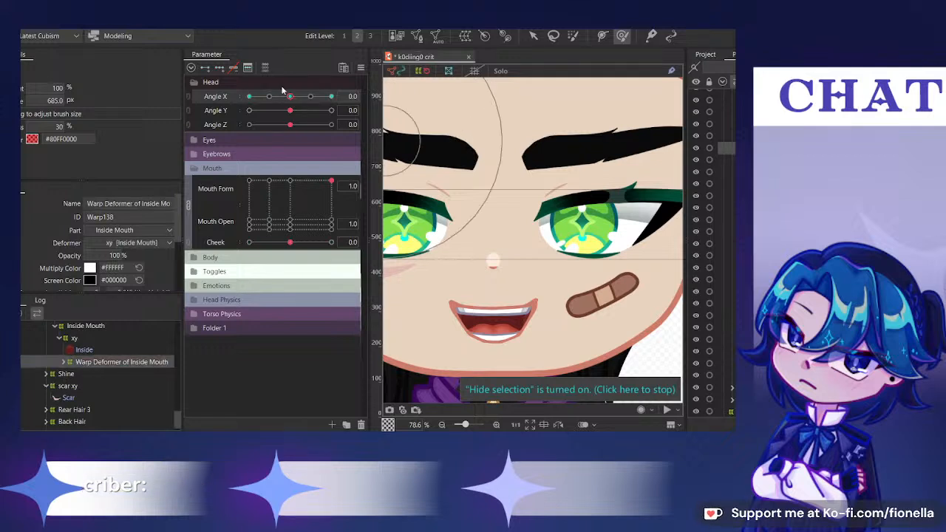
# Shape the inner mouth at Angle X 30 with the deform brush and compare it against Angle X 0
pyautogui.moveTo(289, 96); pyautogui.dragTo(346, 108)
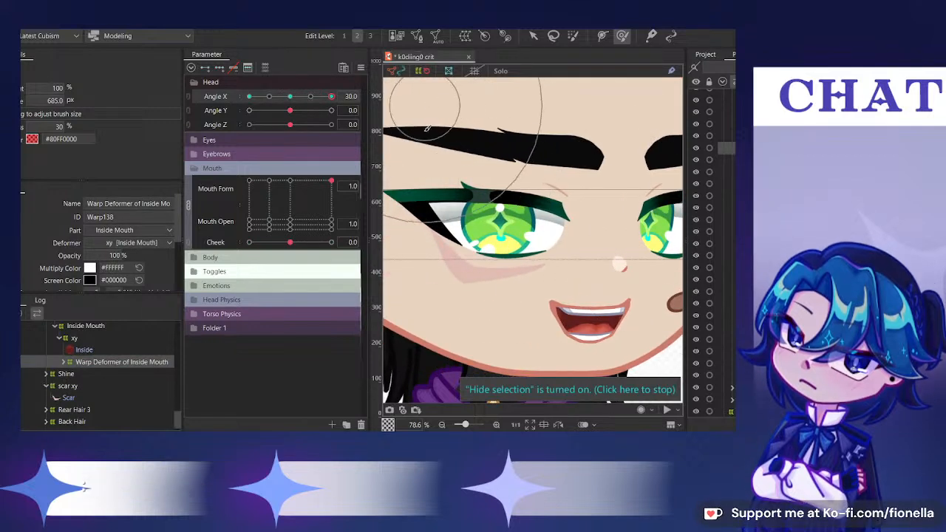
pyautogui.moveTo(611, 298); pyautogui.dragTo(609, 275)
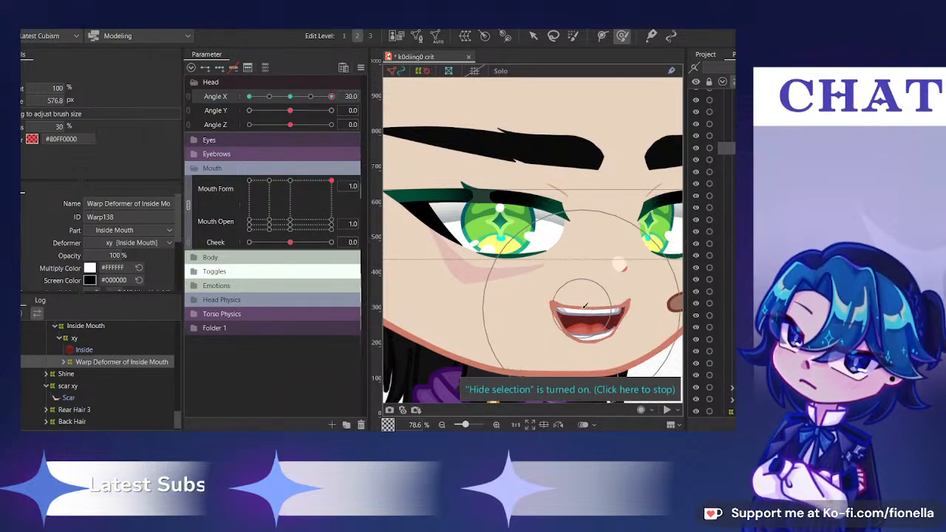
pyautogui.click(289, 97)
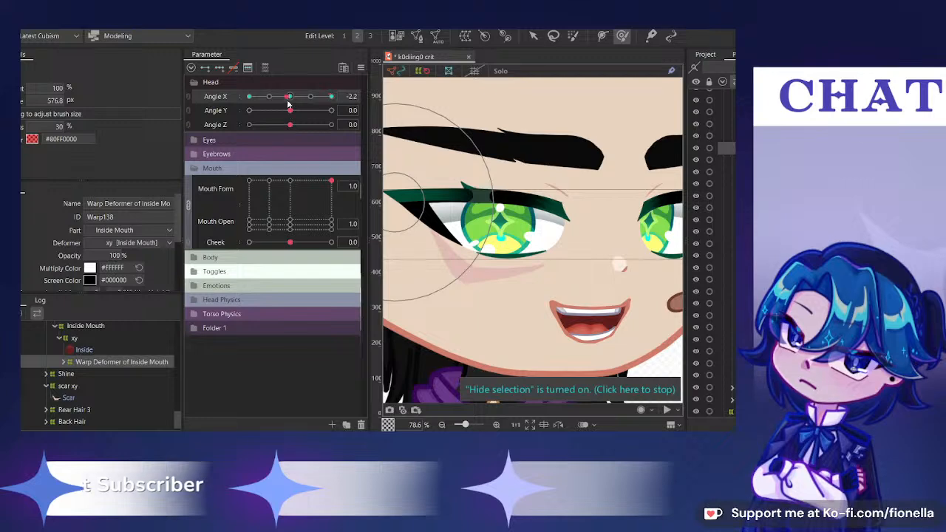
pyautogui.moveTo(288, 102); pyautogui.dragTo(342, 107)
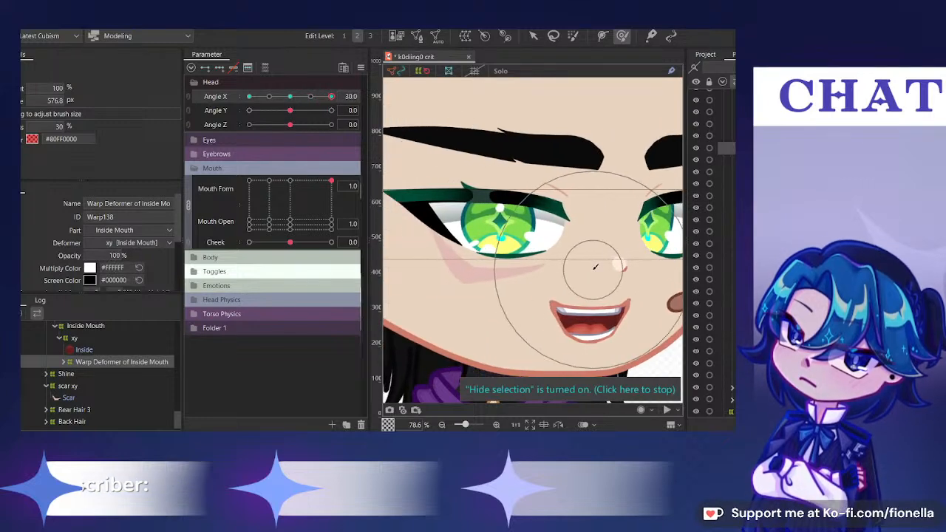
pyautogui.scroll(-2, 595, 267)
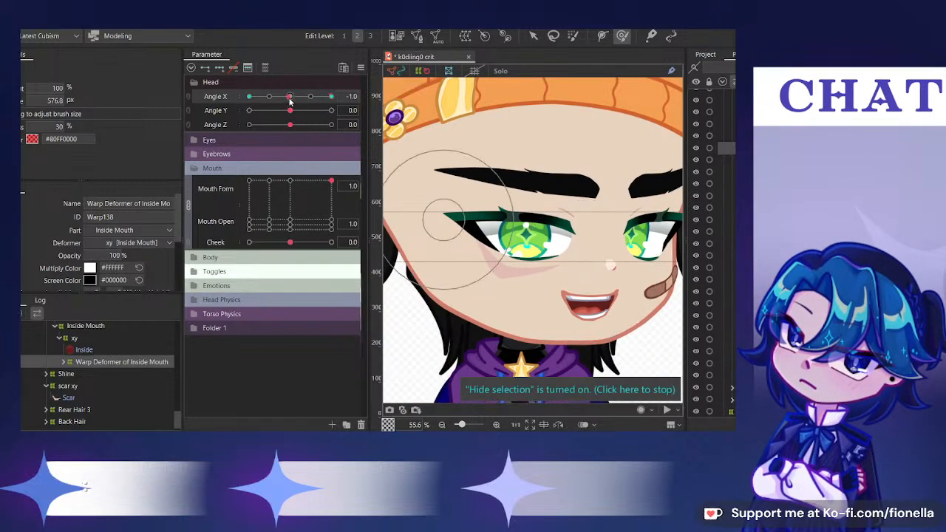
pyautogui.moveTo(289, 99); pyautogui.dragTo(333, 97)
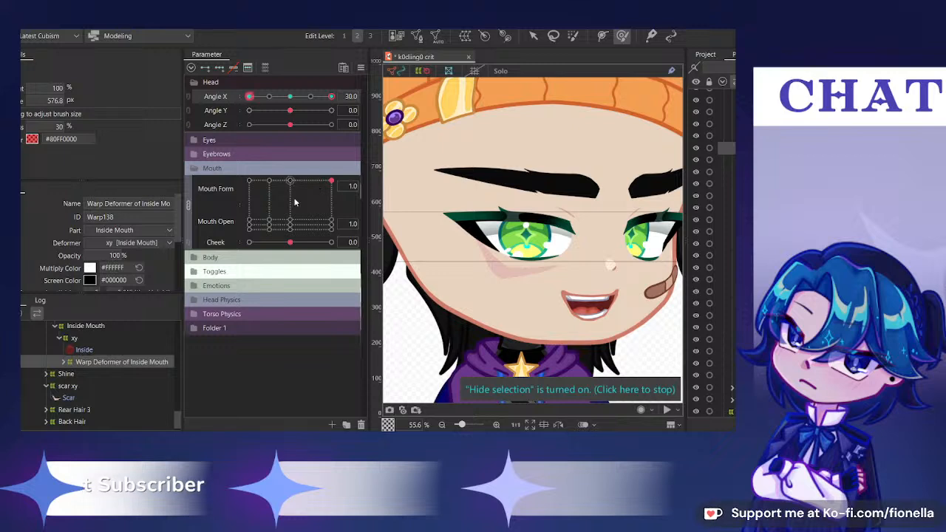
pyautogui.click(290, 97)
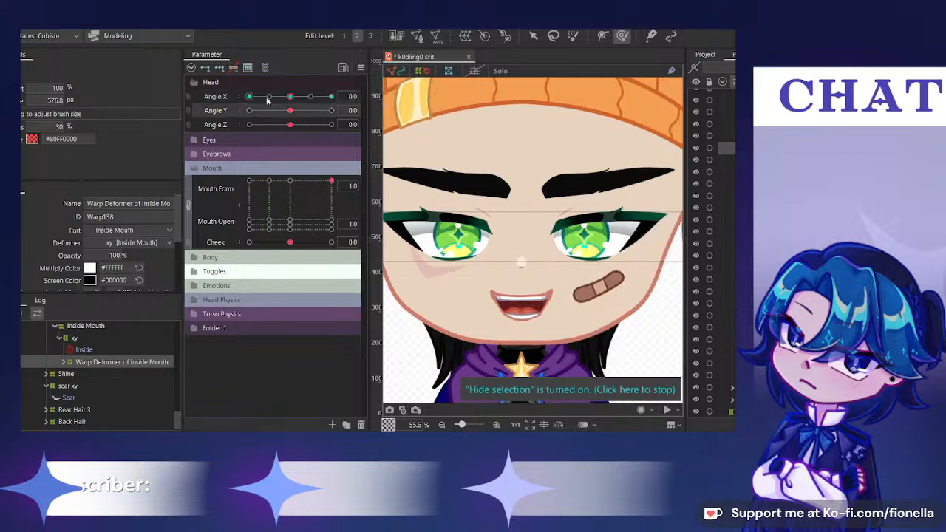
# Key Warp Deformer of Inside Mouth at three Angle Y positions and nudge the inner mouth slightly upward at Angle Y 30
pyautogui.moveTo(300, 111); pyautogui.dragTo(331, 110)
pyautogui.scroll(5, 513, 292)
pyautogui.moveTo(511, 292); pyautogui.dragTo(482, 164)
pyautogui.hotkey('ctrl', 'z')
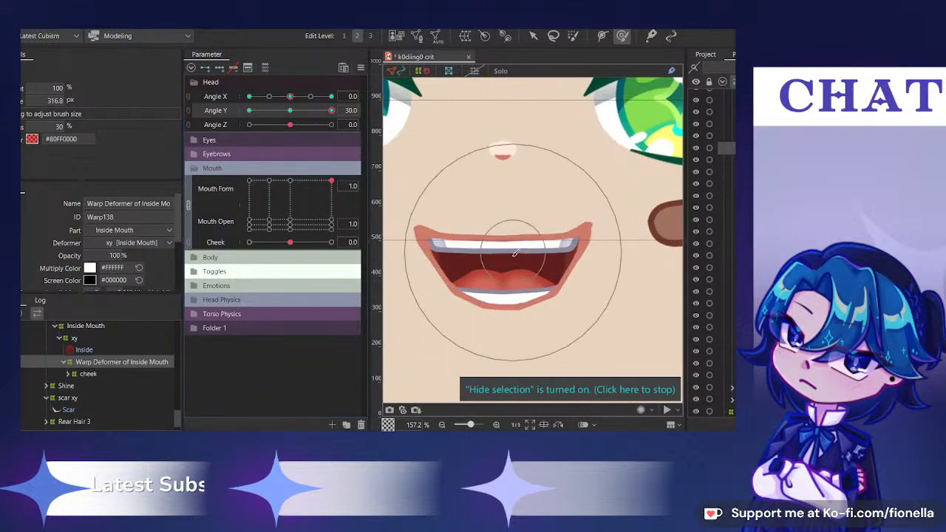
pyautogui.moveTo(506, 250); pyautogui.dragTo(507, 244)
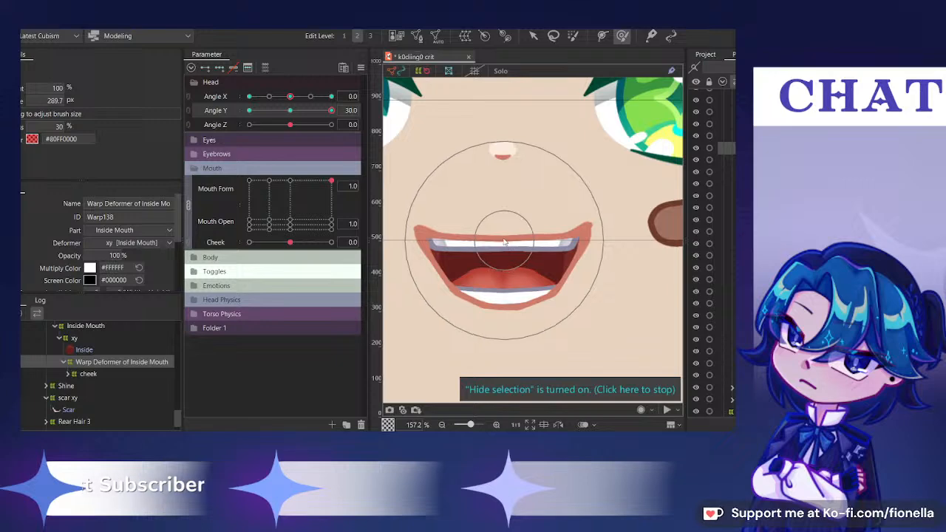
# Compare the teeth and inner mouth at Angle Y -30 and Angle Y 30
pyautogui.scroll(-2, 507, 244)
pyautogui.moveTo(293, 110); pyautogui.dragTo(249, 110)
pyautogui.scroll(2, 510, 297)
pyautogui.scroll(2, 503, 278)
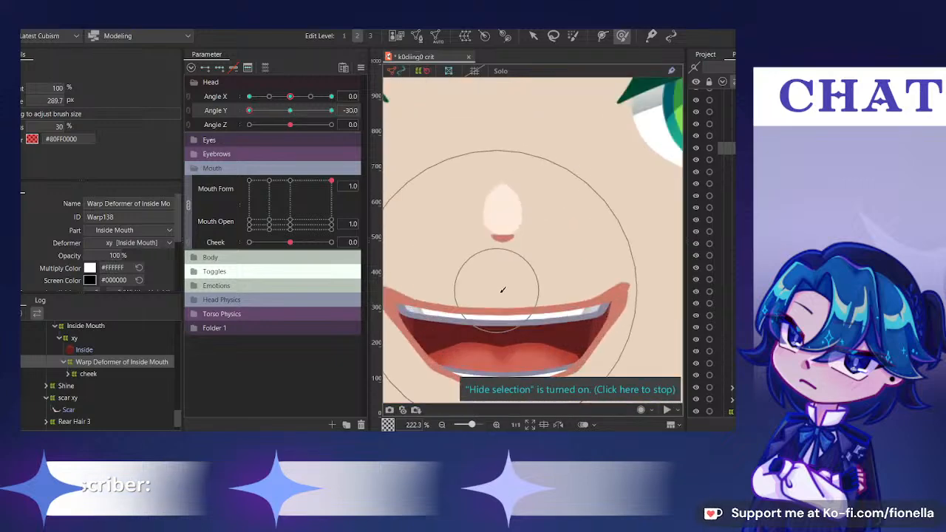
pyautogui.scroll(-2, 509, 301)
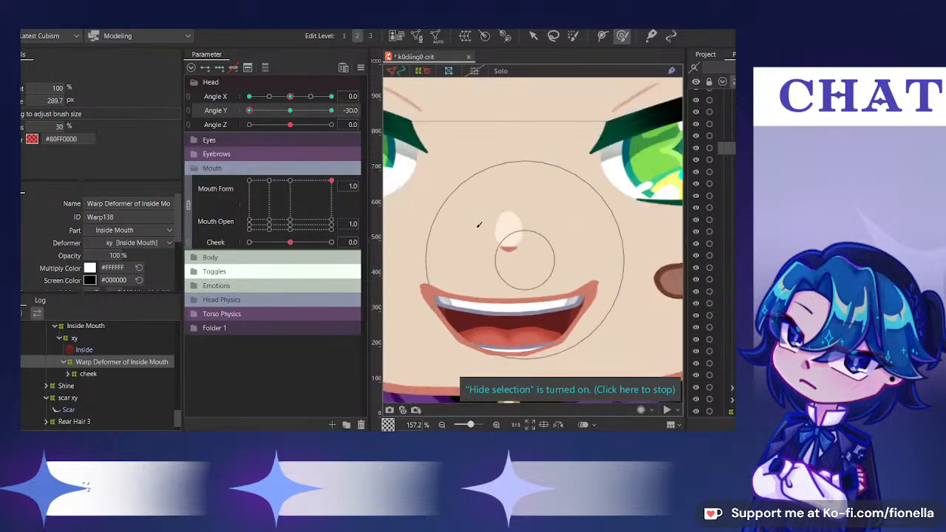
pyautogui.moveTo(249, 110); pyautogui.dragTo(331, 110)
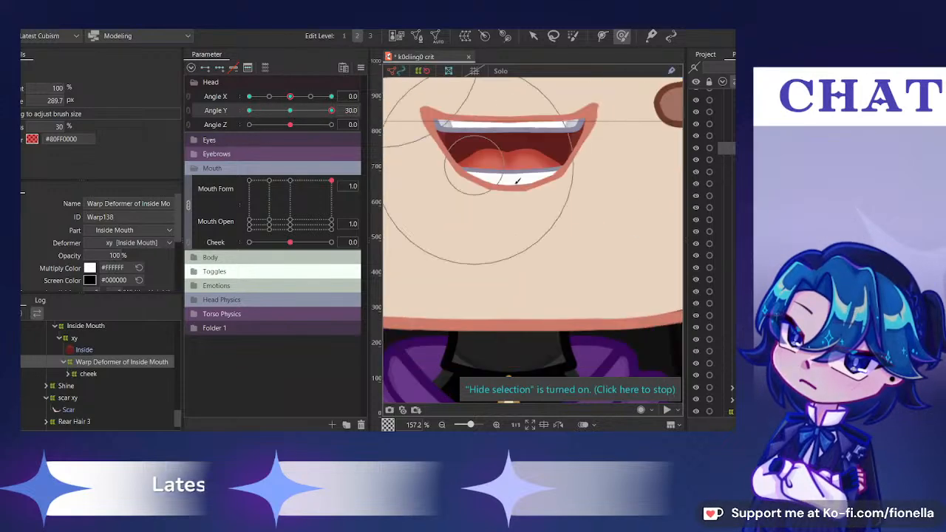
# Reset all parameters, link Angle X with Angle Y, and pose the head at 30, 30 with Mouth Form and Mouth Open at 1.0
pyautogui.scroll(-6, 384, 159)
pyautogui.hotkey('ctrl', 'r')
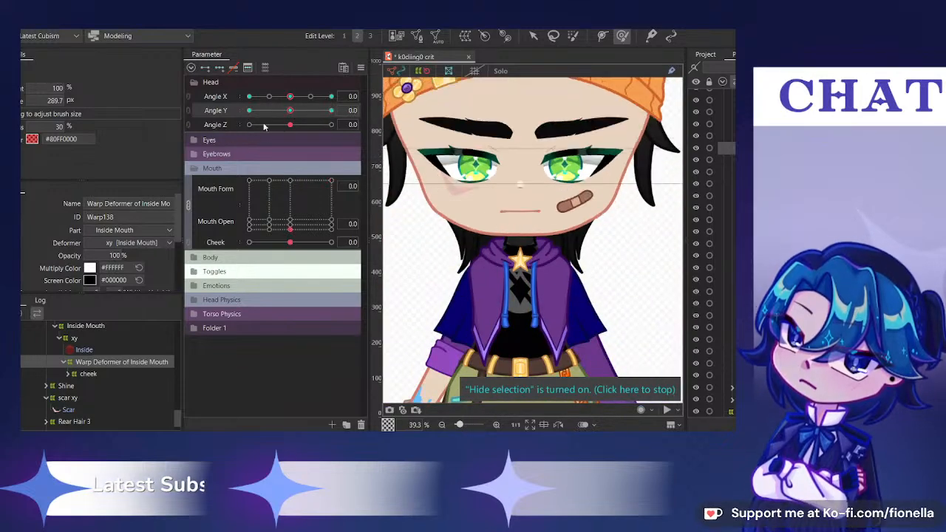
pyautogui.click(188, 97)
pyautogui.moveTo(290, 116); pyautogui.dragTo(342, 87)
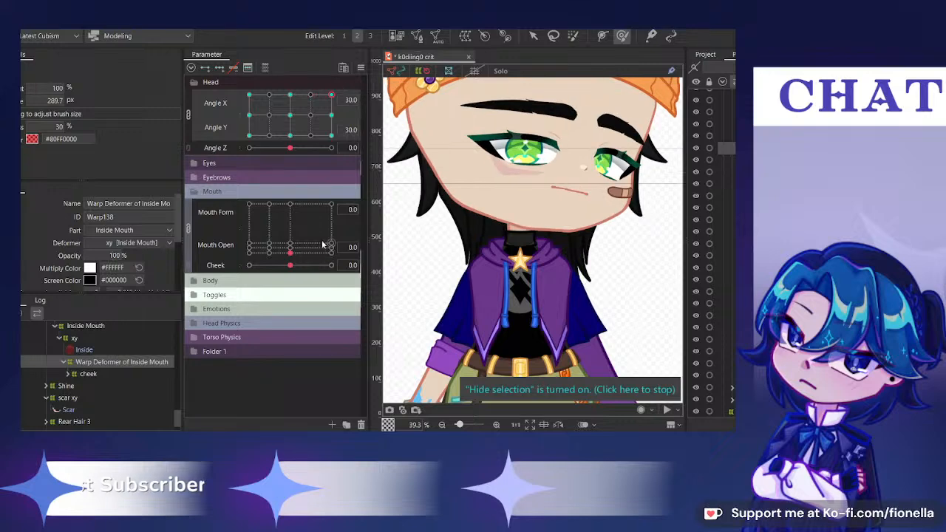
pyautogui.moveTo(290, 252); pyautogui.dragTo(333, 204)
pyautogui.scroll(1, 614, 179)
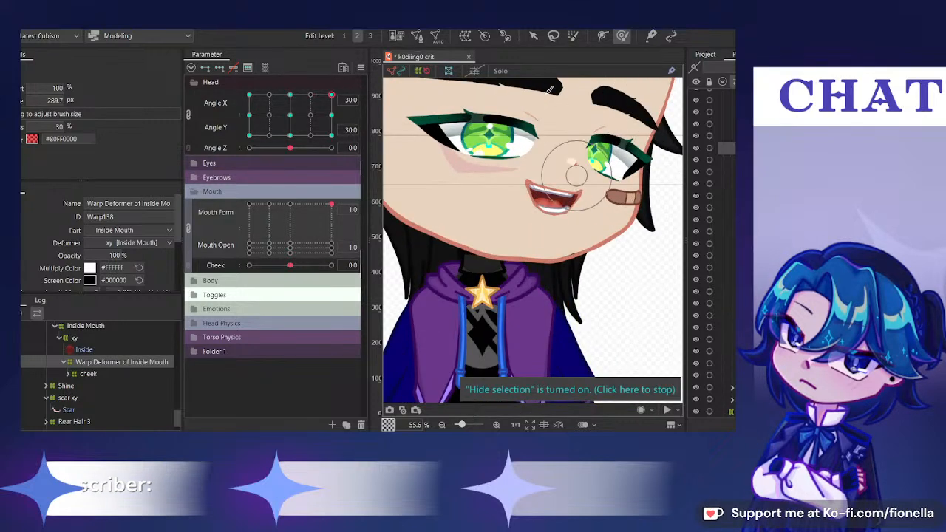
# Show the hidden selection and slightly adjust Warp Deformer of Inside Mouth at Angle X 30 with Angle Y at 30 and -30
pyautogui.click(533, 37)
pyautogui.hotkey('ctrl', 't')
pyautogui.scroll(1, 584, 208)
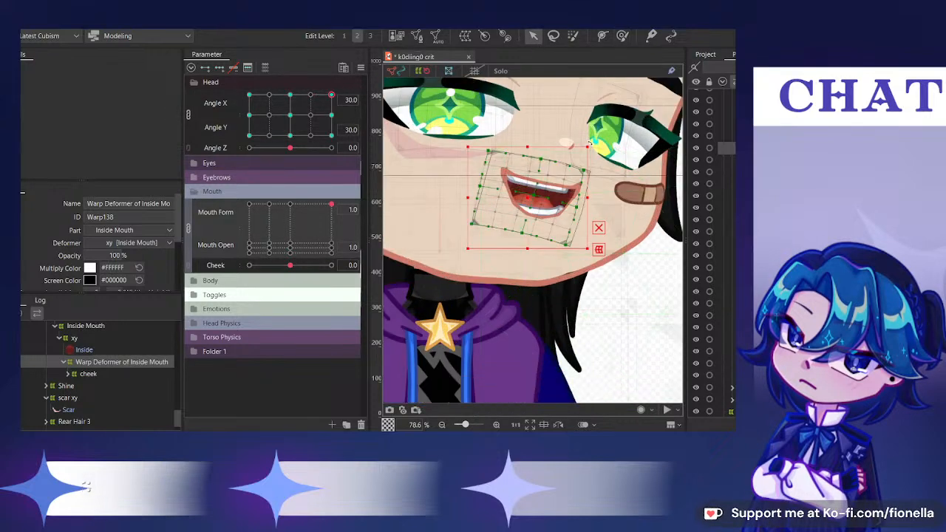
pyautogui.moveTo(590, 142); pyautogui.dragTo(593, 146)
pyautogui.click(331, 135)
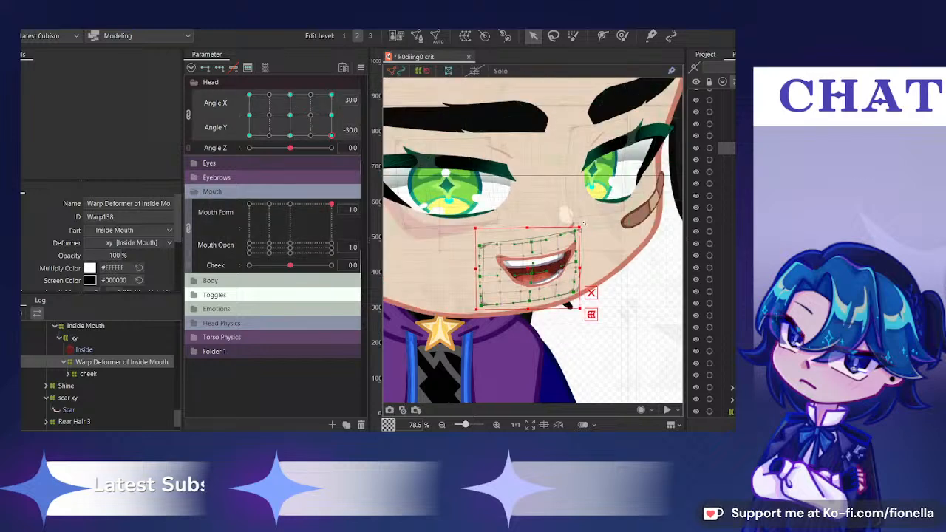
pyautogui.moveTo(525, 270); pyautogui.dragTo(526, 269)
# Check the inner mouth at Angle X 30 with Angle Y at 30, 0 and -30, and return both angles to 0
pyautogui.moveTo(312, 134); pyautogui.dragTo(312, 154)
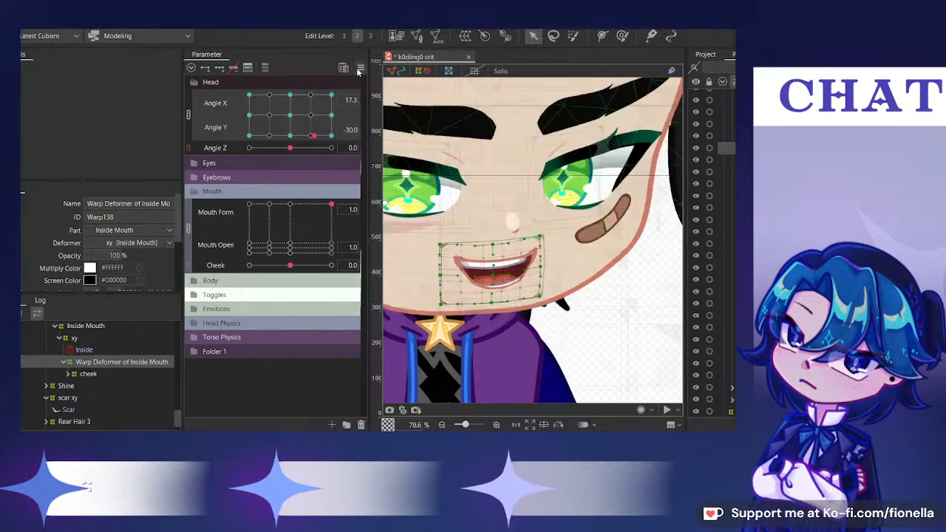
pyautogui.moveTo(326, 97); pyautogui.dragTo(331, 94)
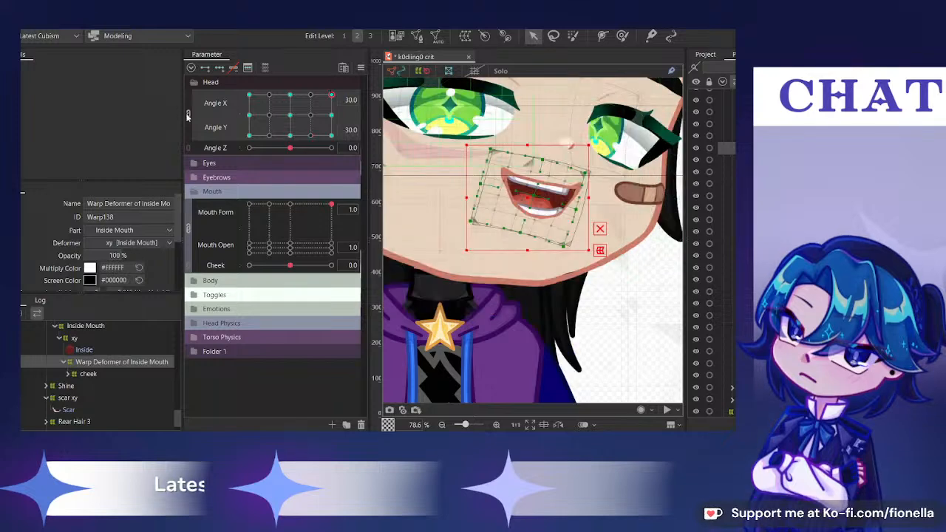
pyautogui.click(188, 113)
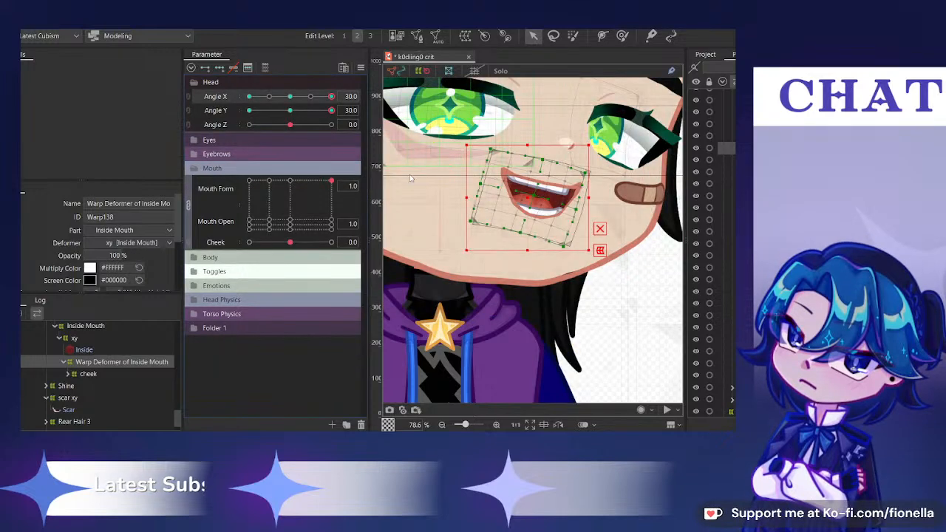
pyautogui.click(288, 110)
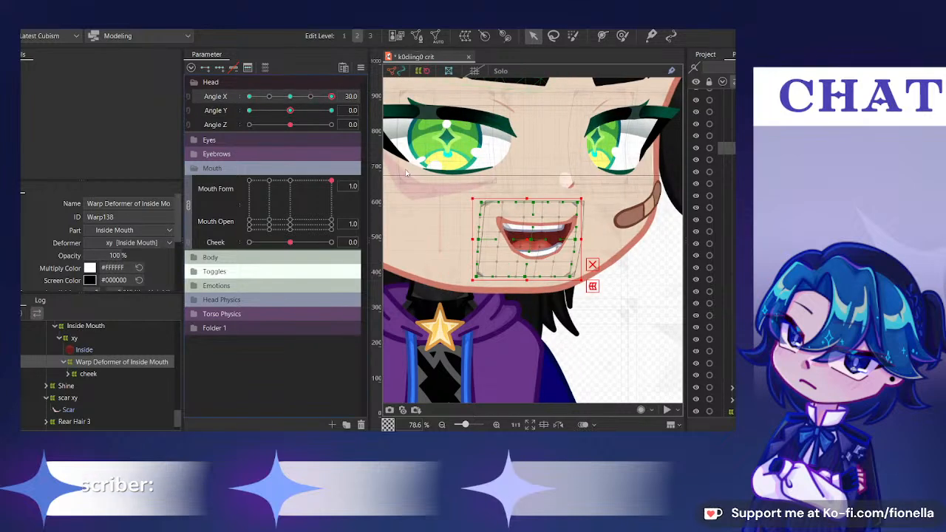
pyautogui.click(251, 111)
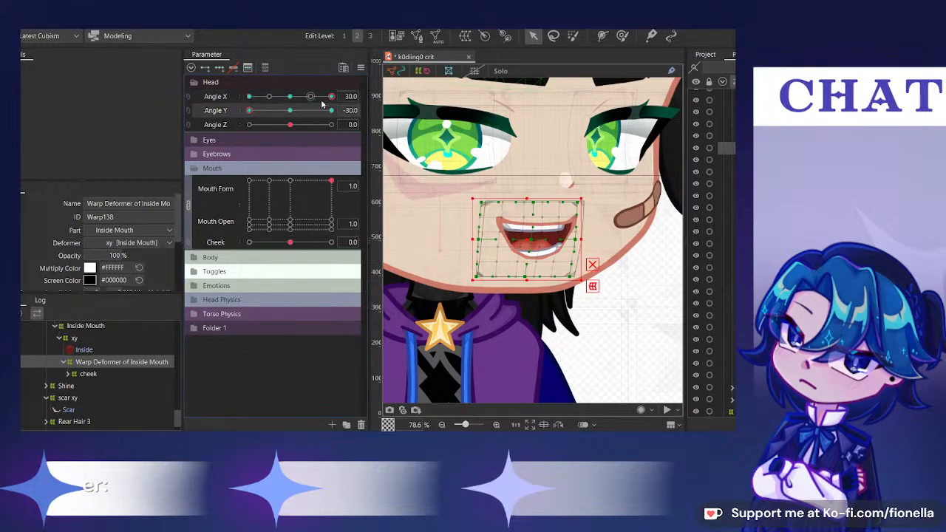
pyautogui.click(188, 97)
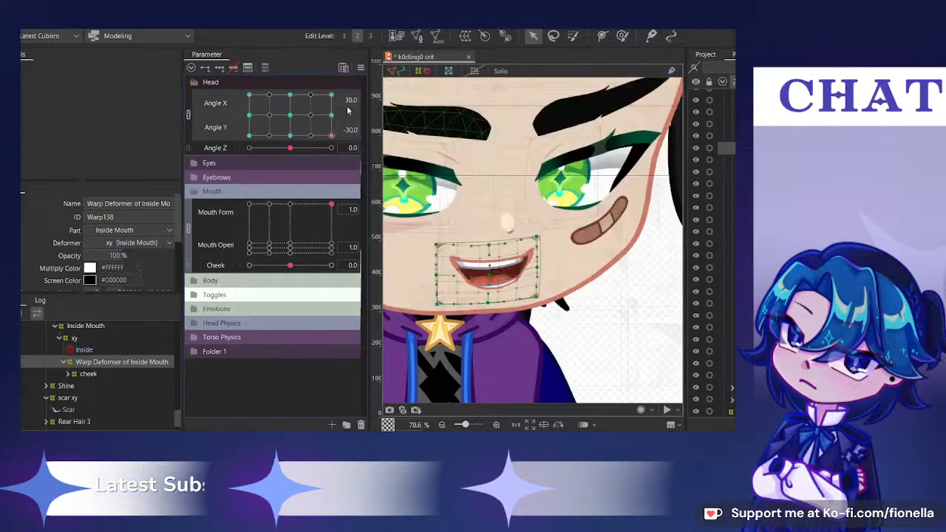
pyautogui.moveTo(332, 136); pyautogui.dragTo(290, 115)
# Find and select the Head part in the project's part list
pyautogui.scroll(3, 728, 207)
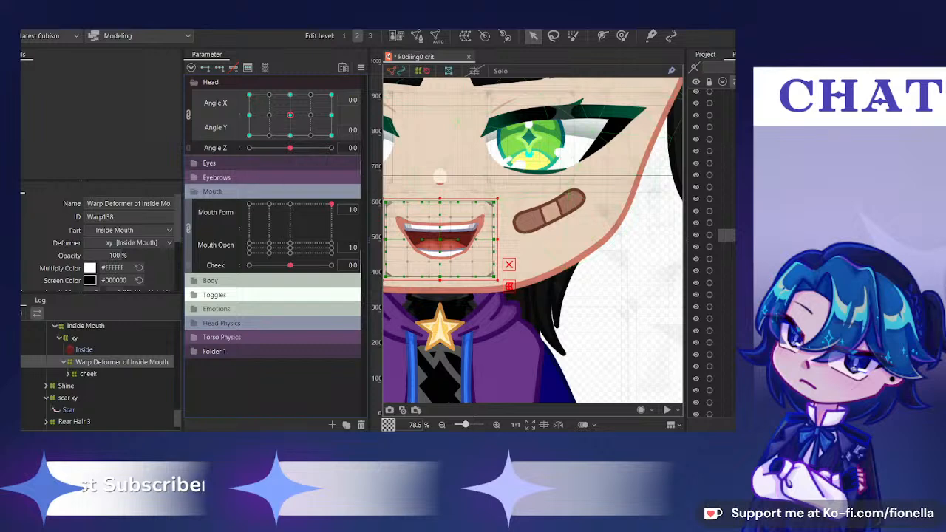
pyautogui.scroll(2, 726, 251)
pyautogui.scroll(-3, 710, 251)
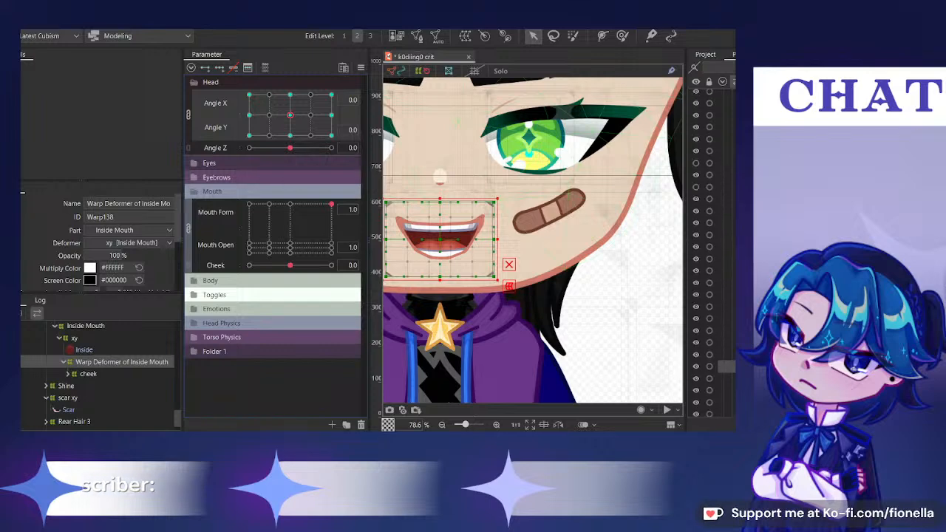
pyautogui.click(728, 235)
pyautogui.scroll(3, 720, 231)
pyautogui.scroll(-4, 592, 206)
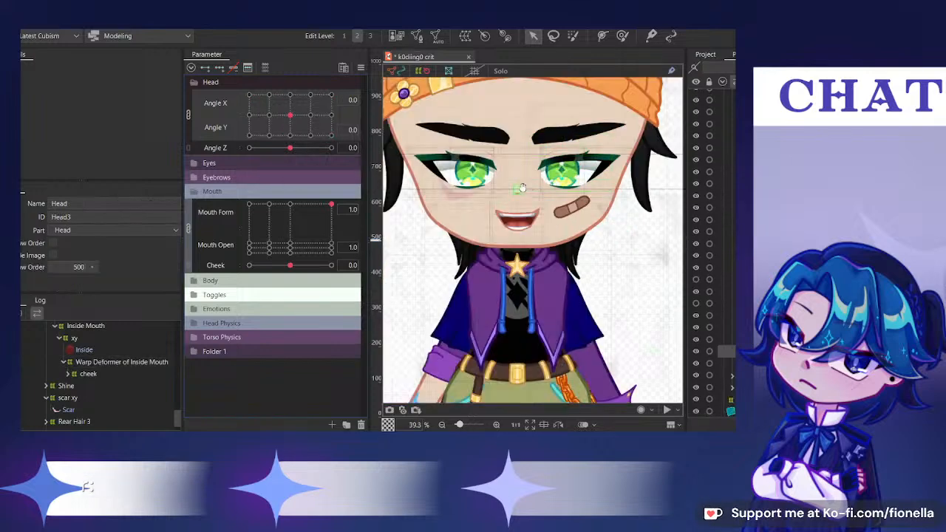
# Inspect the open mouth up close at the neutral head angle and select the Lower Teeth art mesh
pyautogui.moveTo(524, 193); pyautogui.dragTo(556, 222)
pyautogui.scroll(4, 554, 222)
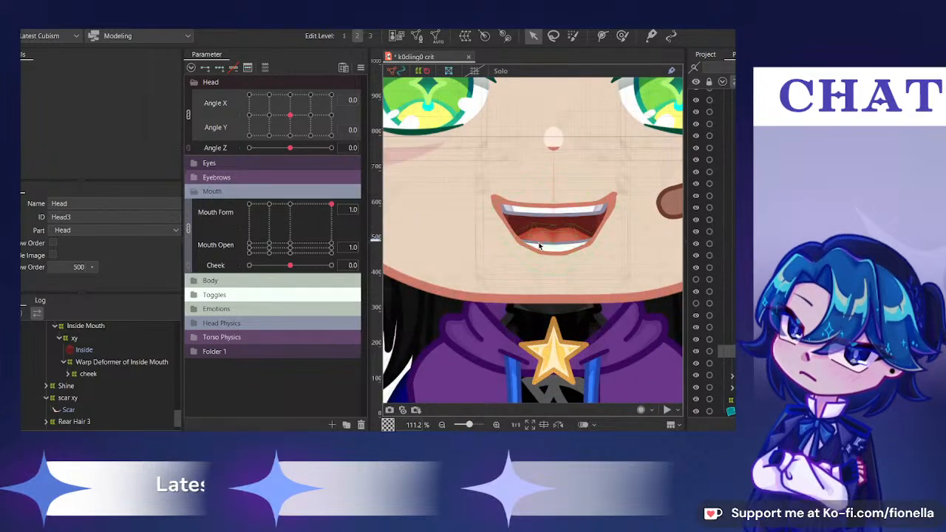
pyautogui.scroll(3, 524, 244)
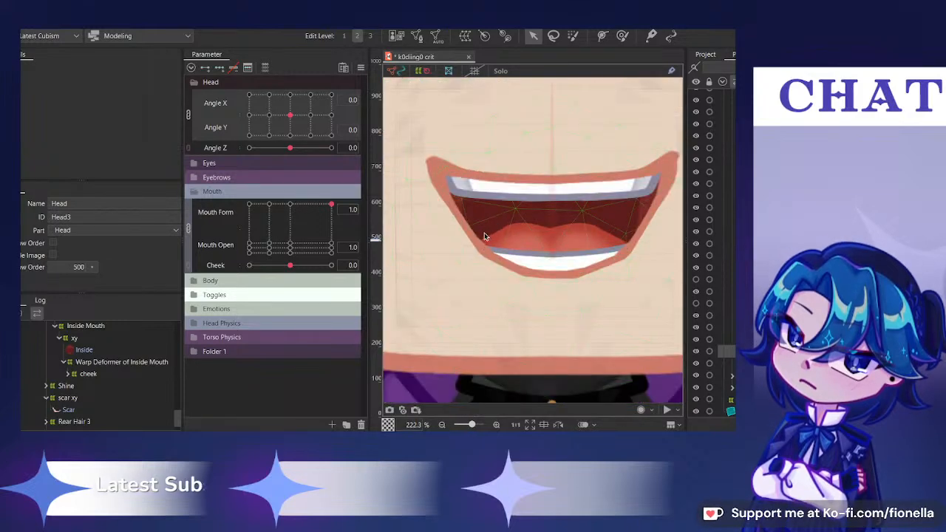
pyautogui.moveTo(289, 114)
pyautogui.mouseDown()
pyautogui.moveTo(289, 101)
pyautogui.moveTo(292, 147)
pyautogui.moveTo(289, 94)
pyautogui.moveTo(292, 148)
pyautogui.moveTo(290, 115)
pyautogui.mouseUp()
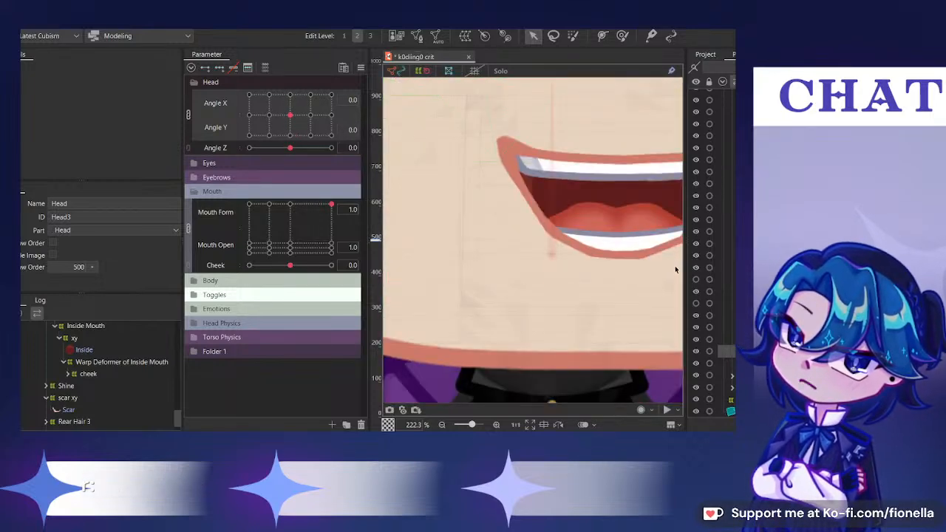
pyautogui.scroll(-5, 610, 269)
pyautogui.scroll(5, 610, 269)
pyautogui.click(608, 270)
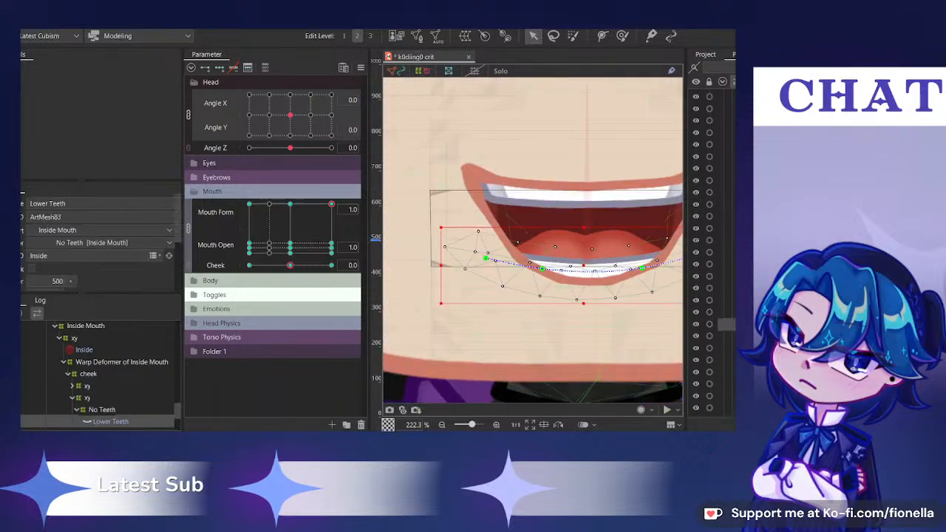
pyautogui.scroll(-2, 678, 160)
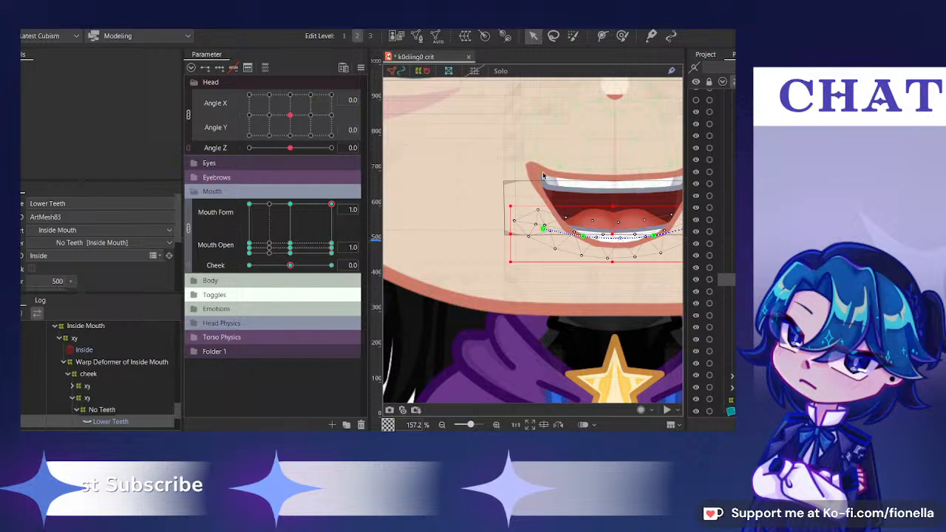
# Select the Lower Lip art mesh and subdivide its mesh with 4 Division
pyautogui.scroll(6, 544, 194)
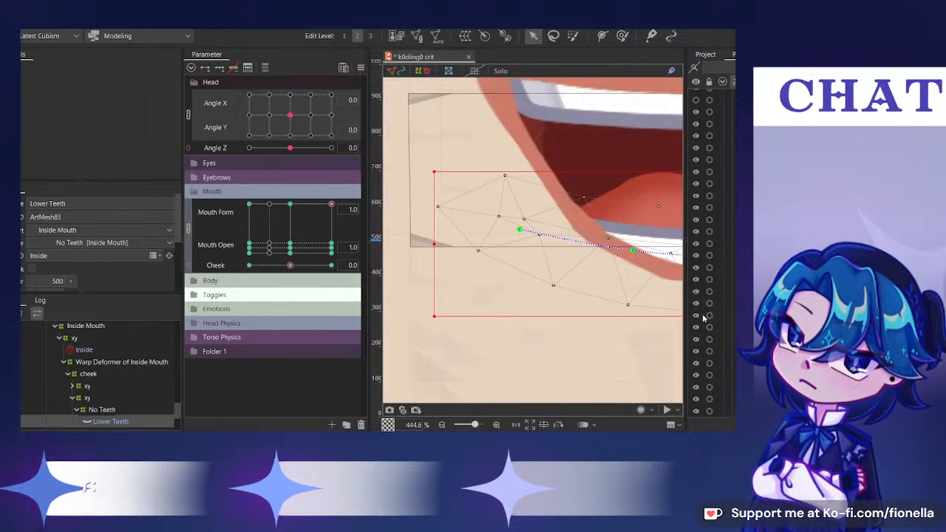
pyautogui.moveTo(561, 183); pyautogui.dragTo(447, 235)
pyautogui.scroll(-1, 446, 235)
pyautogui.moveTo(301, 248); pyautogui.dragTo(347, 185)
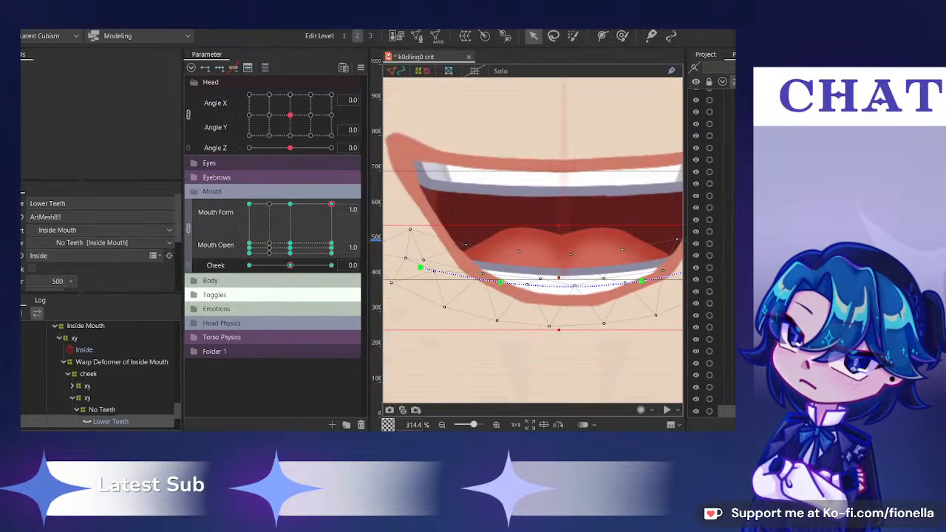
pyautogui.click(489, 244)
pyautogui.scroll(-1, 489, 241)
pyautogui.moveTo(489, 241); pyautogui.dragTo(511, 242)
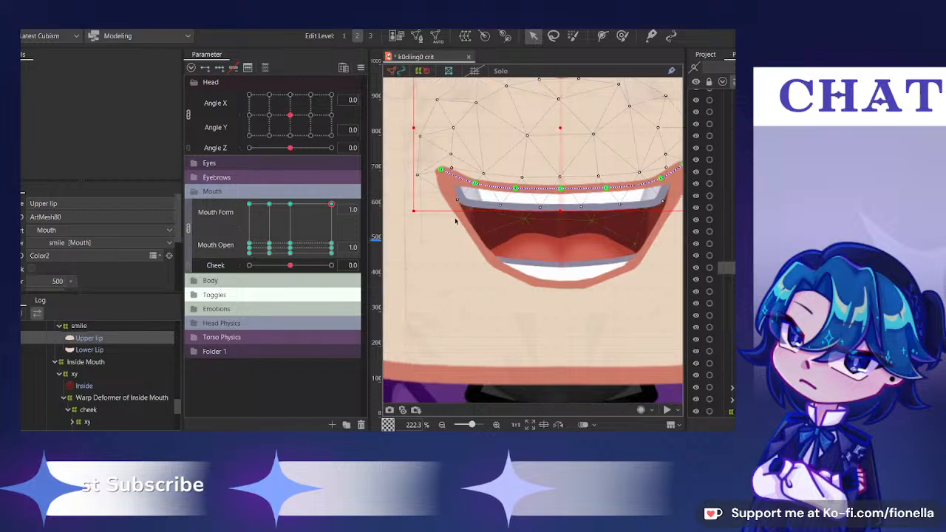
pyautogui.click(476, 235)
pyautogui.scroll(1, 476, 235)
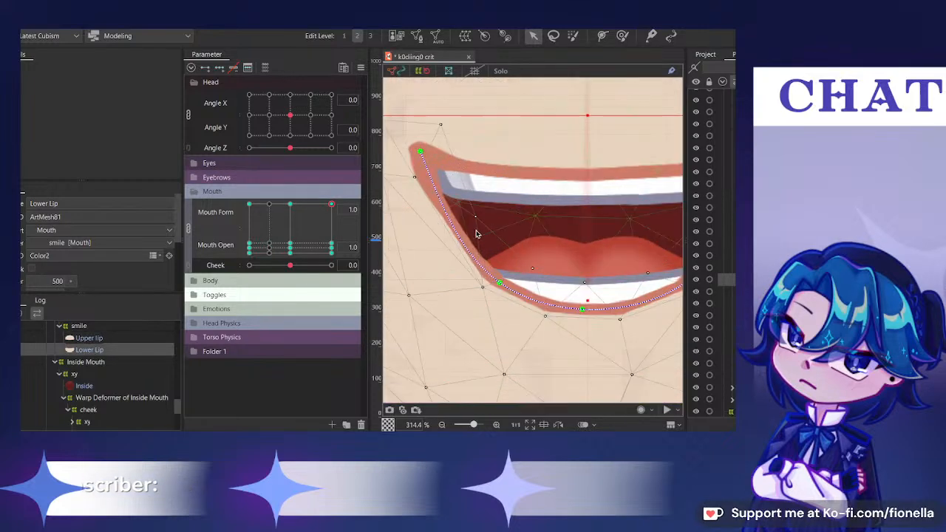
pyautogui.click(418, 35)
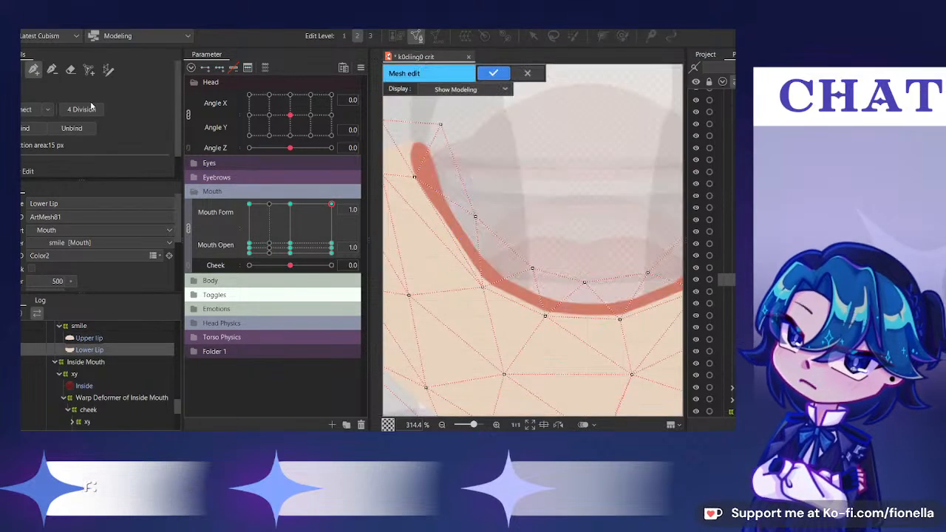
pyautogui.click(493, 72)
# Smooth the lower lip's outline near the mouth corner with the deform brush reduced to about 90.7 px
pyautogui.scroll(1, 458, 238)
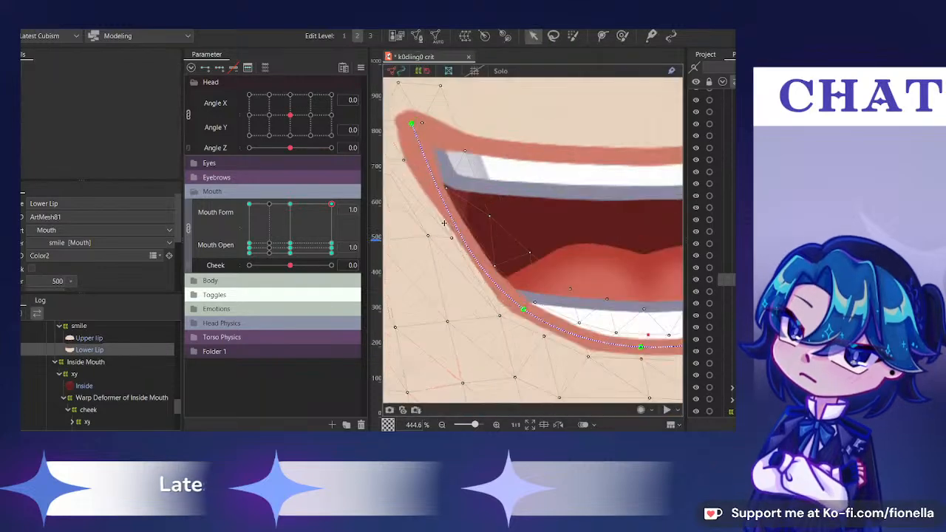
pyautogui.click(623, 35)
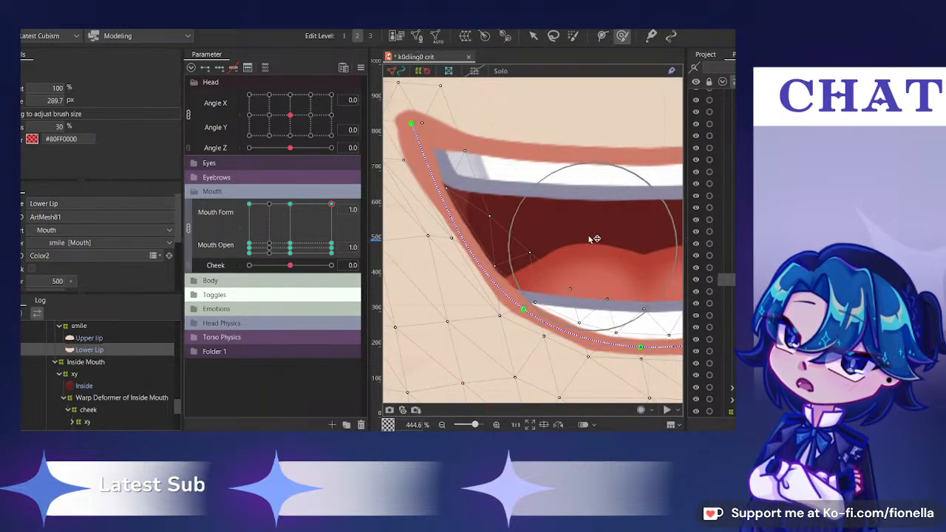
pyautogui.moveTo(594, 239)
pyautogui.mouseDown()
pyautogui.moveTo(511, 125)
pyautogui.moveTo(478, 172)
pyautogui.mouseUp()
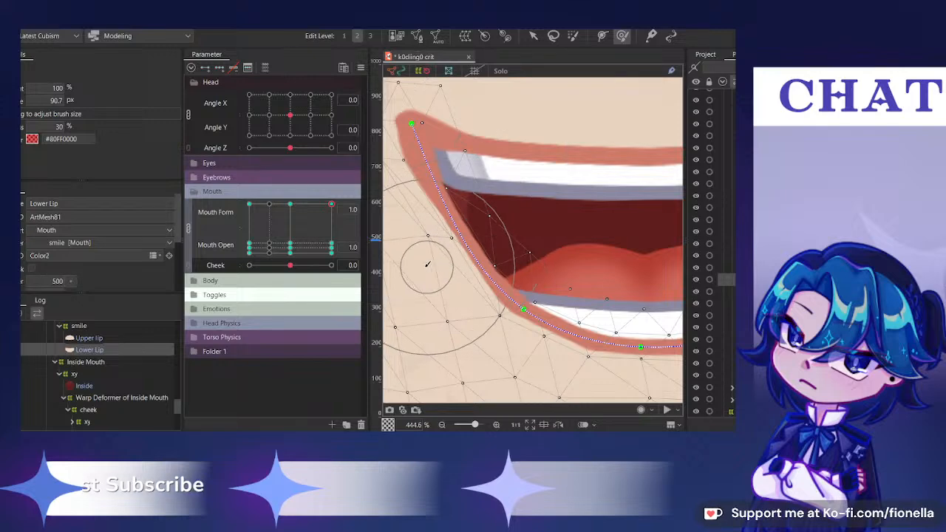
pyautogui.moveTo(428, 268); pyautogui.dragTo(410, 271)
pyautogui.scroll(-2, 439, 266)
pyautogui.moveTo(589, 315); pyautogui.dragTo(547, 299)
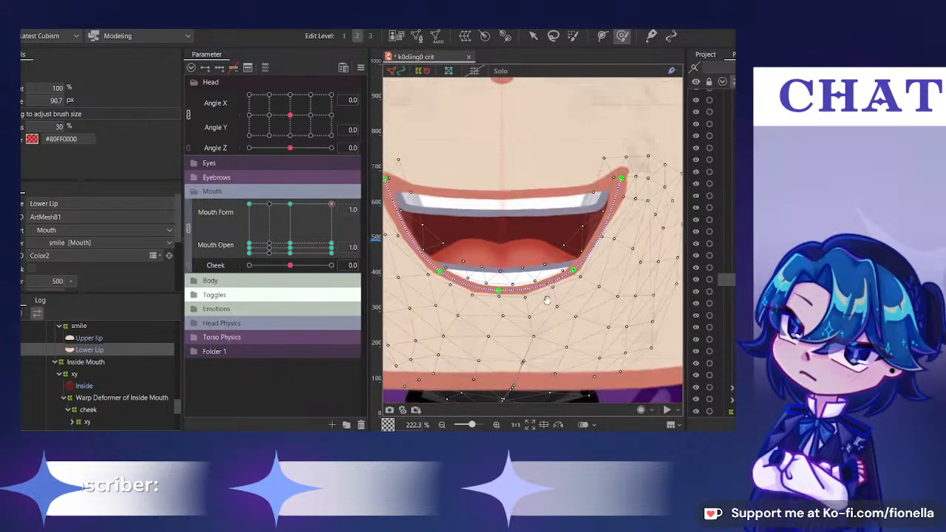
pyautogui.moveTo(625, 252)
pyautogui.mouseDown()
pyautogui.moveTo(568, 263)
pyautogui.moveTo(575, 255)
pyautogui.mouseUp()
# Refine the curve of the lower lip's bottom edge with the deform brush at about 61.4 px
pyautogui.scroll(2, 575, 274)
pyautogui.scroll(-3, 566, 259)
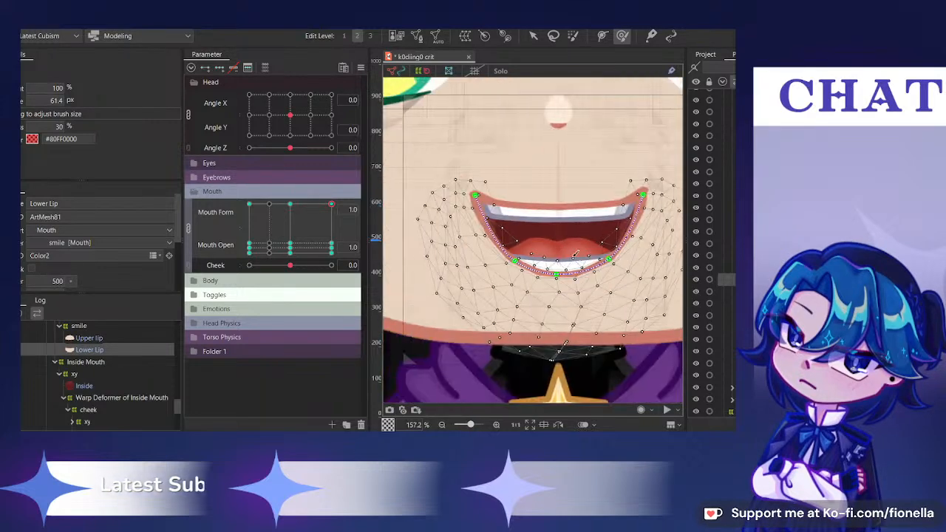
pyautogui.scroll(2, 575, 253)
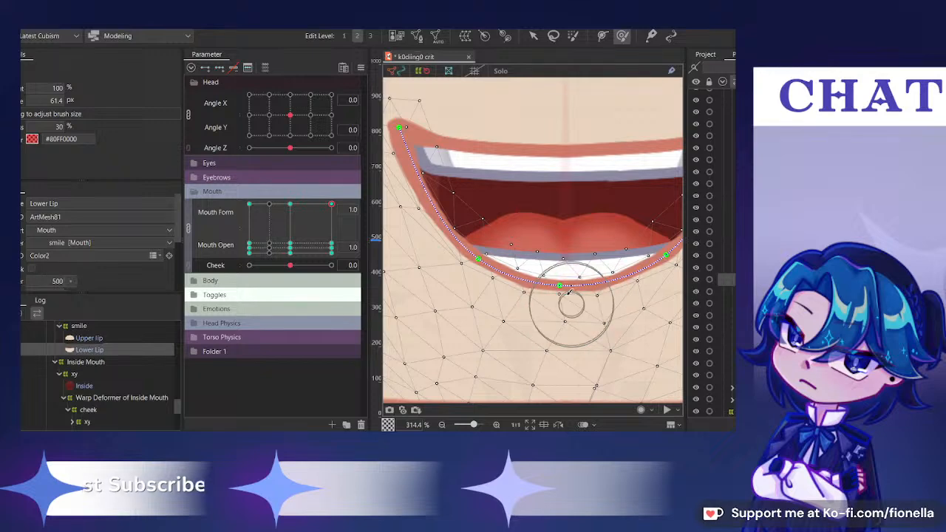
pyautogui.scroll(-3, 578, 309)
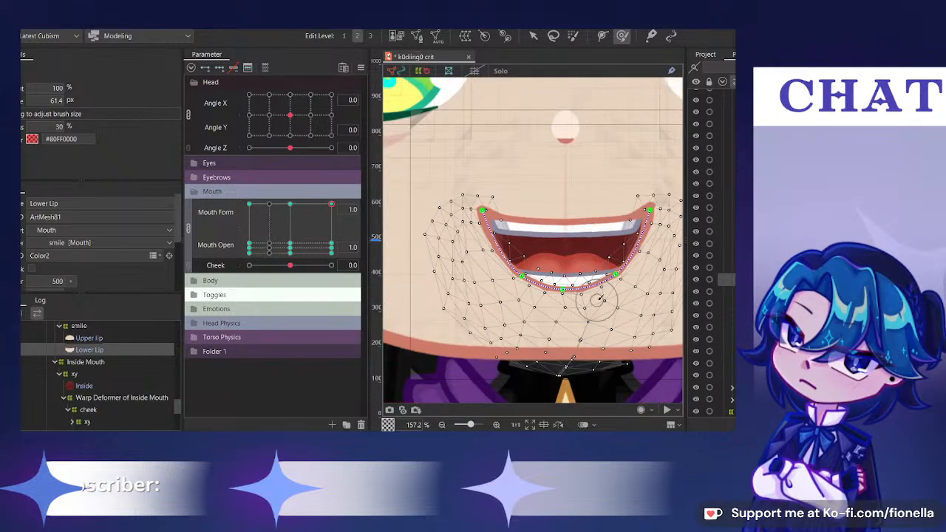
pyautogui.scroll(2, 600, 279)
pyautogui.scroll(2, 658, 174)
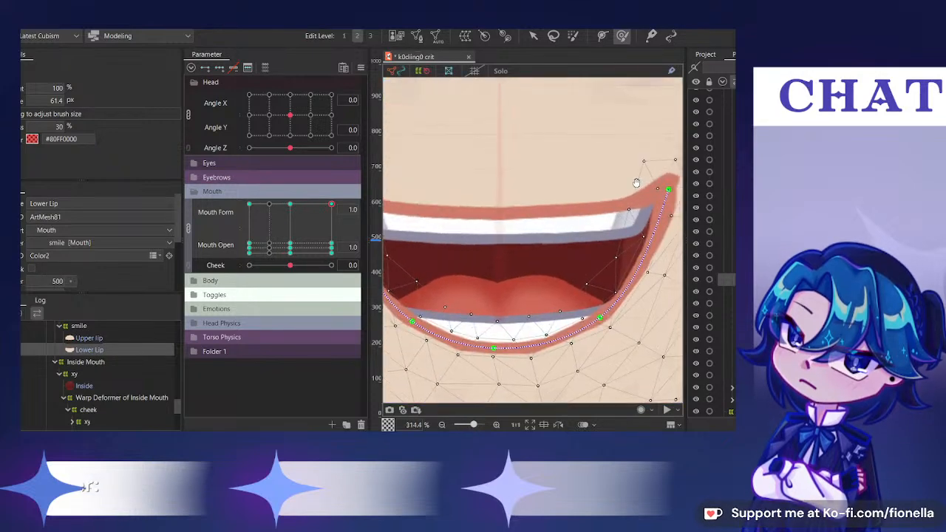
pyautogui.scroll(-2, 624, 183)
pyautogui.scroll(1, 501, 314)
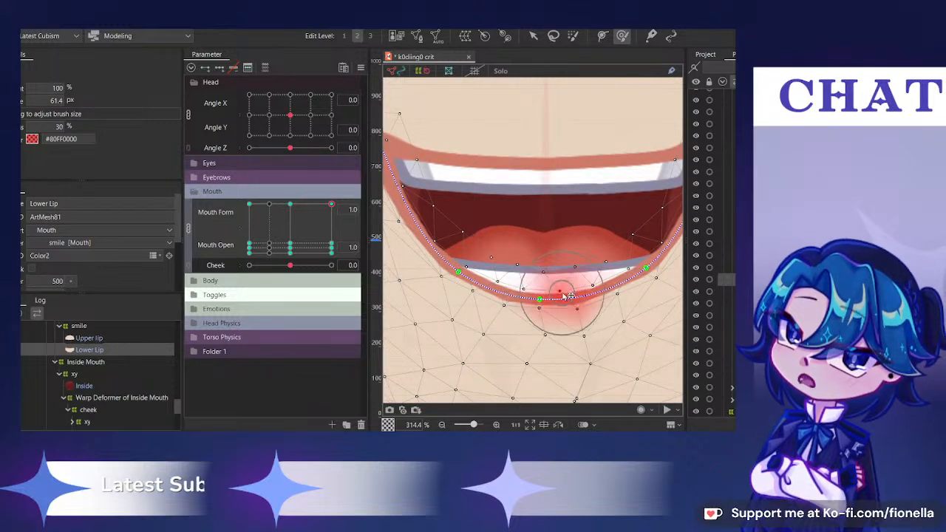
pyautogui.scroll(-2, 560, 288)
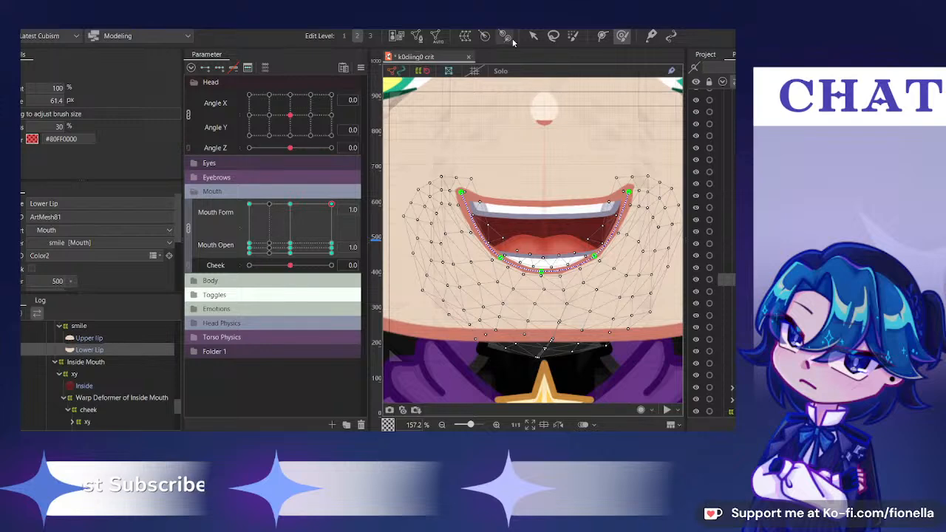
# Erase the inner mesh vertices in the skin area below the lower lip and test Mouth Form and Mouth Open at 0.9
pyautogui.click(534, 36)
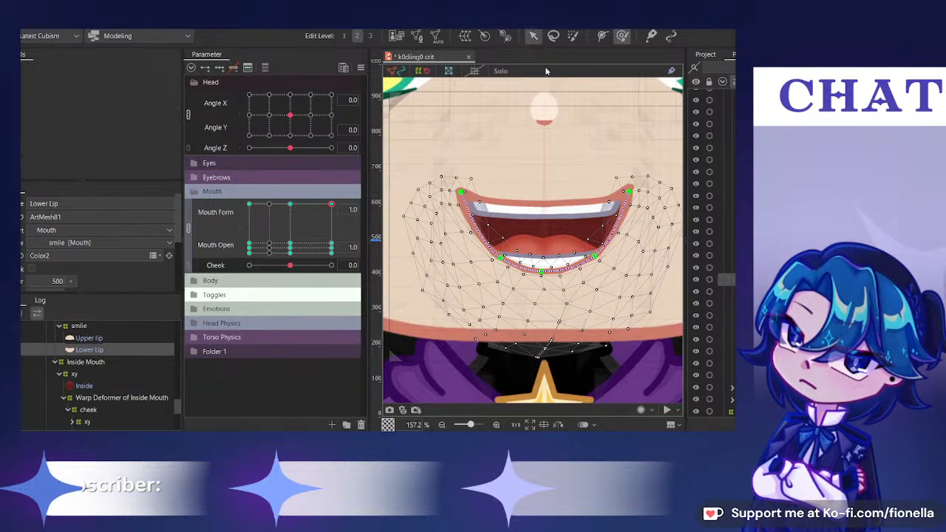
pyautogui.hotkey('ctrl', 'e')
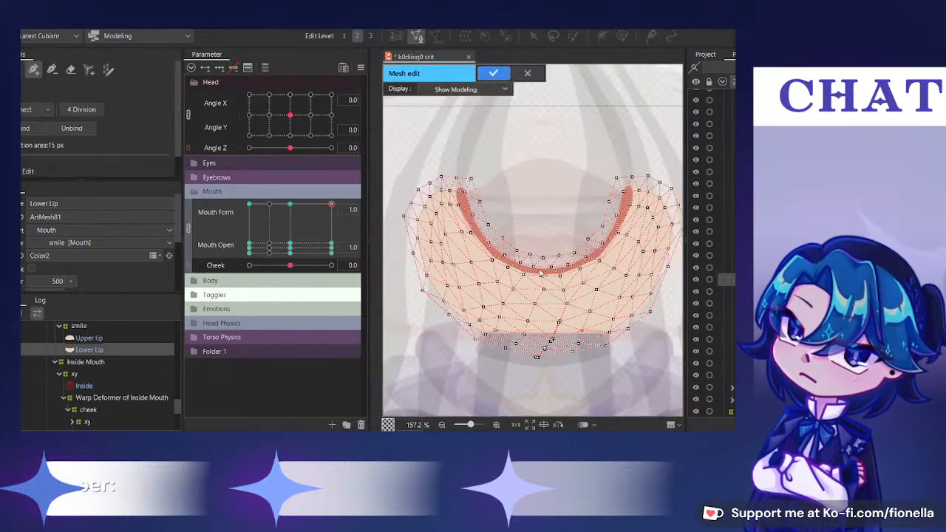
pyautogui.click(70, 69)
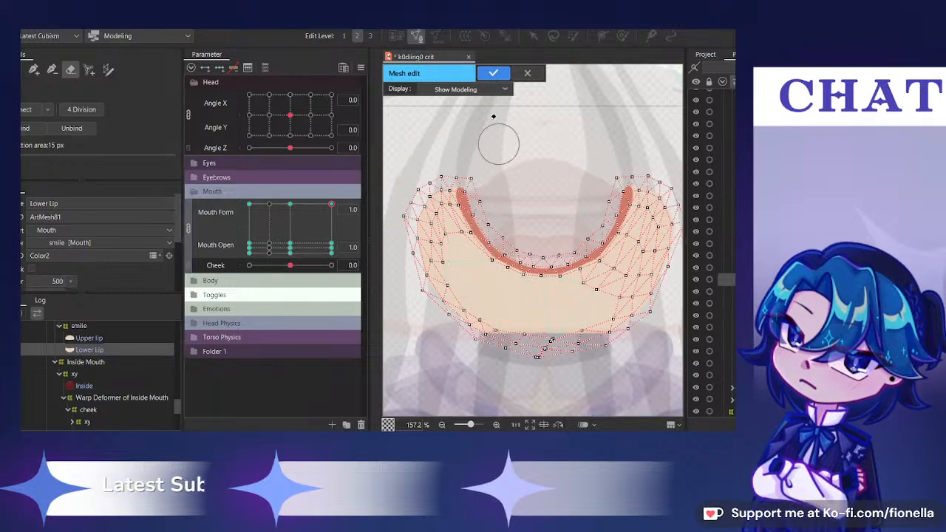
pyautogui.click(493, 73)
pyautogui.moveTo(332, 204)
pyautogui.mouseDown()
pyautogui.moveTo(300, 213)
pyautogui.moveTo(338, 190)
pyautogui.moveTo(326, 205)
pyautogui.moveTo(359, 149)
pyautogui.moveTo(355, 176)
pyautogui.moveTo(279, 218)
pyautogui.moveTo(348, 211)
pyautogui.moveTo(315, 219)
pyautogui.moveTo(325, 209)
pyautogui.mouseUp()
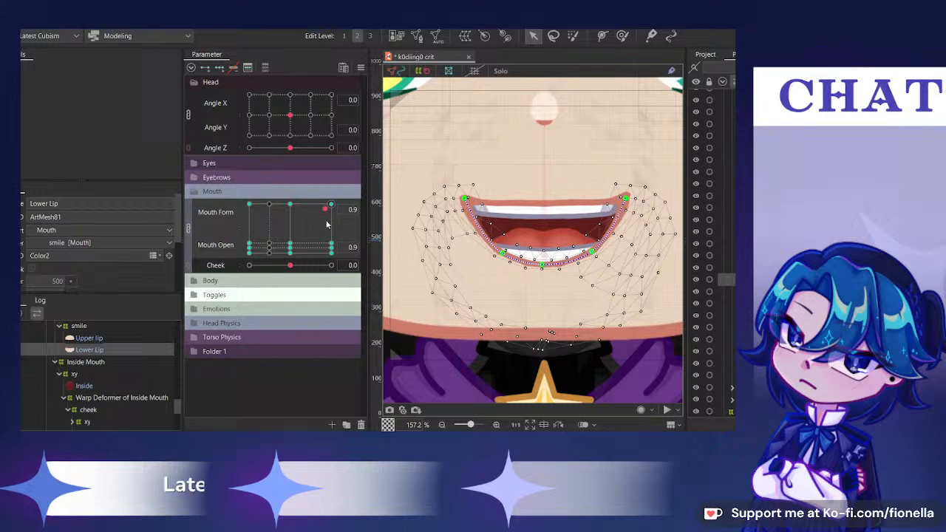
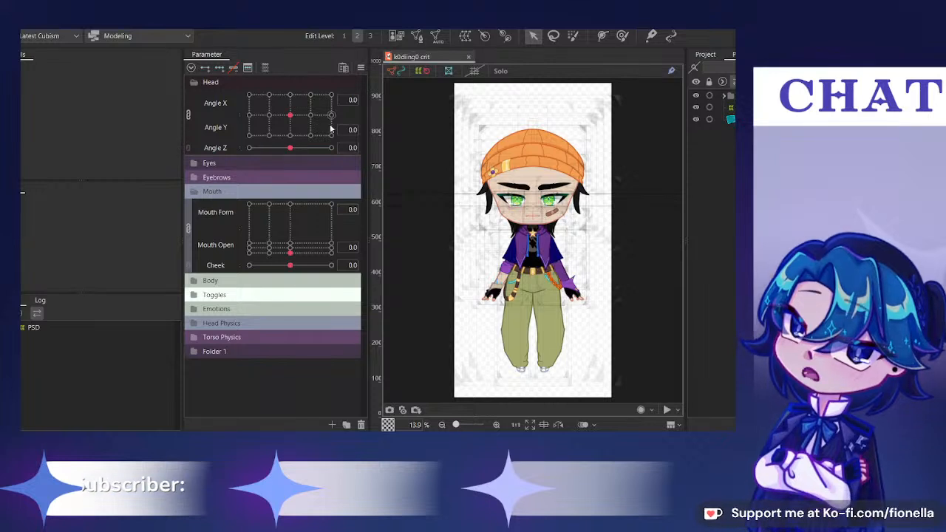
# Set Angle X to 15 and select the Hat warp deformer within the Head part
pyautogui.moveTo(290, 114); pyautogui.dragTo(310, 115)
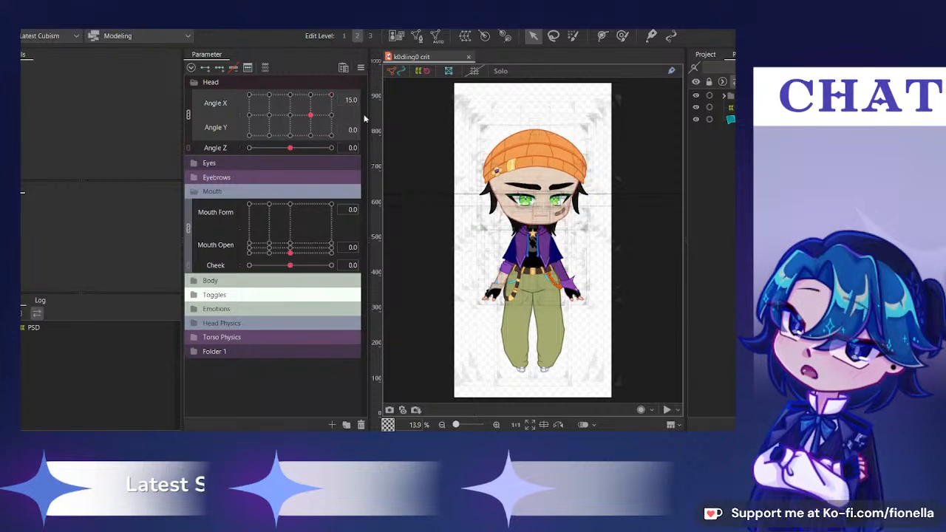
pyautogui.click(721, 97)
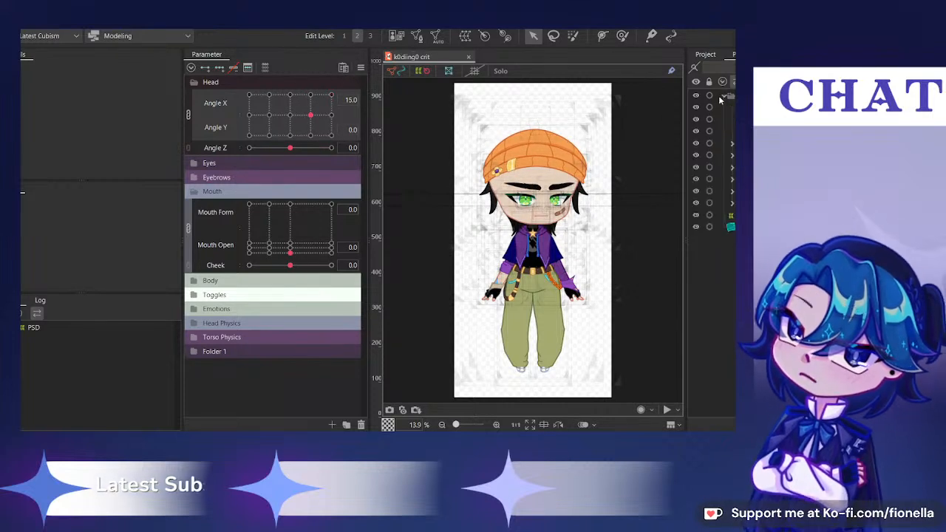
pyautogui.click(732, 180)
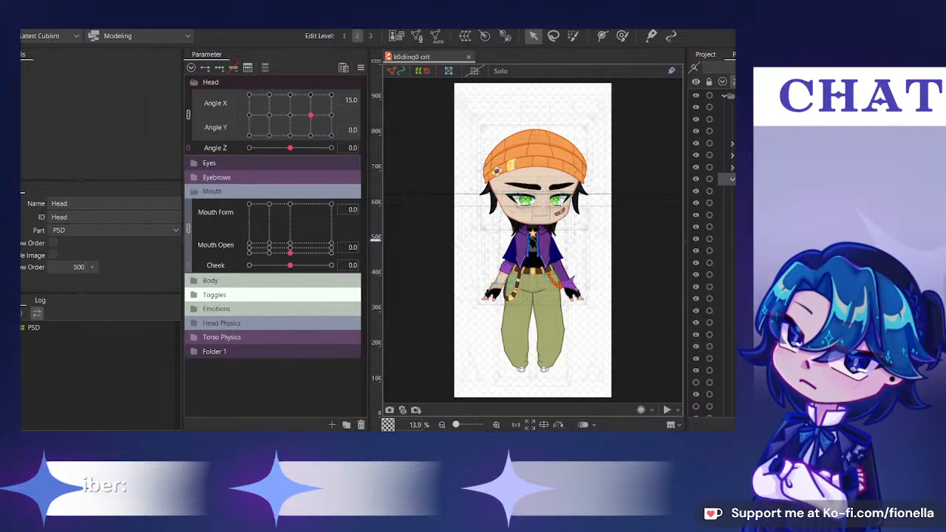
pyautogui.click(726, 274)
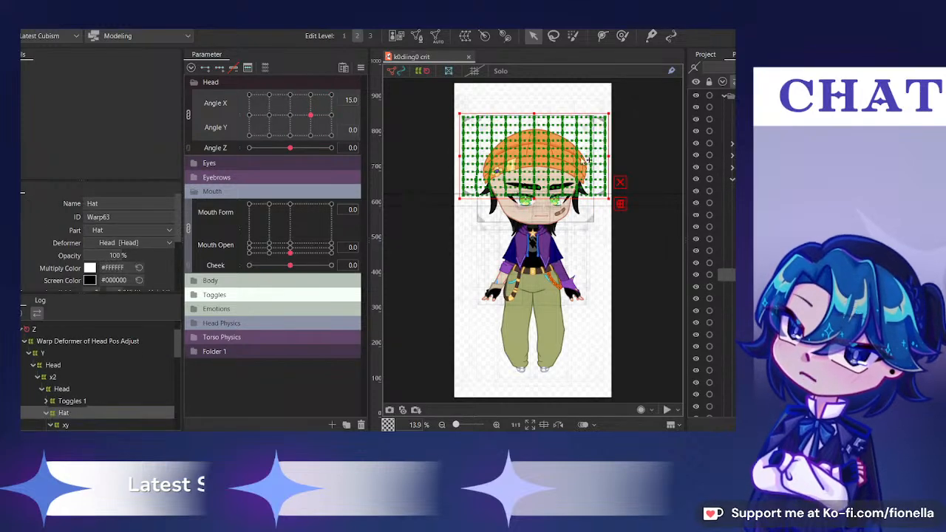
# Try a Bezier division width of 9 on the Hat warp deformer and return it to 10
pyautogui.scroll(3, 568, 156)
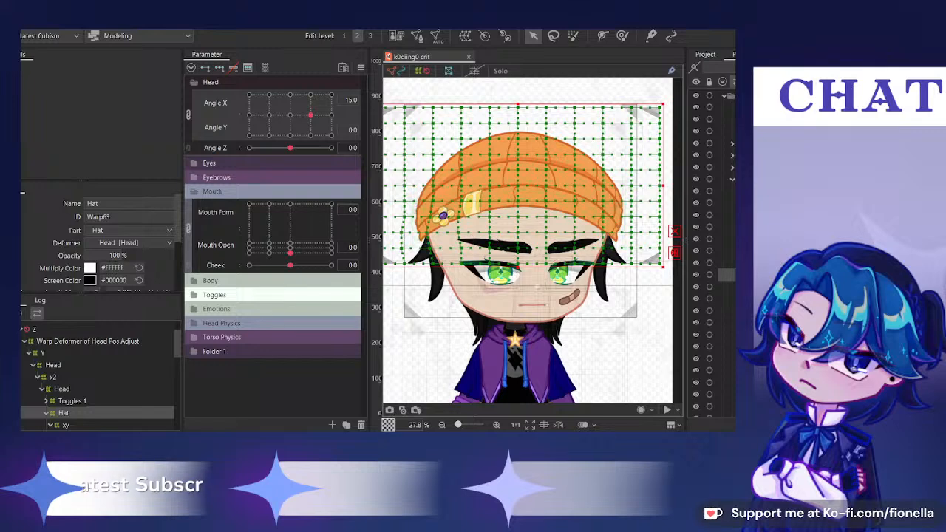
pyautogui.scroll(-2, 92, 253)
pyautogui.scroll(-2, 86, 267)
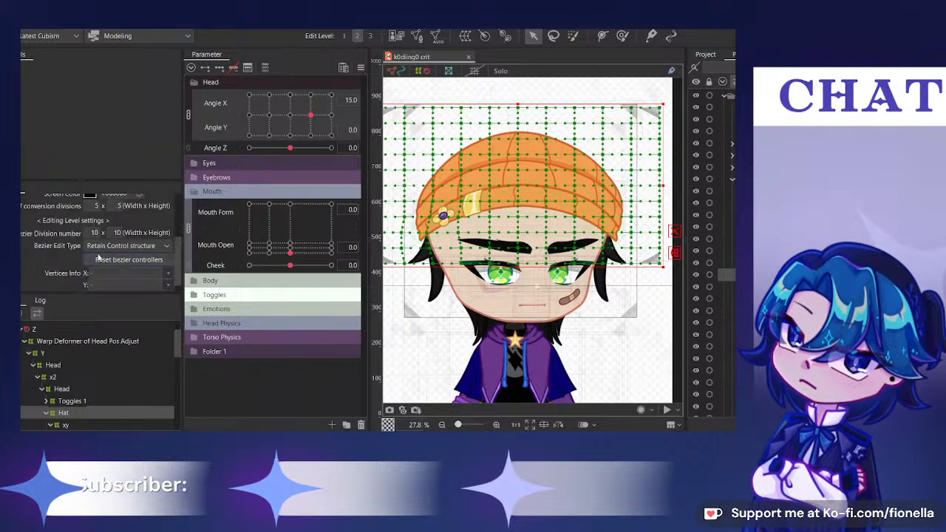
pyautogui.scroll(-1, 95, 233)
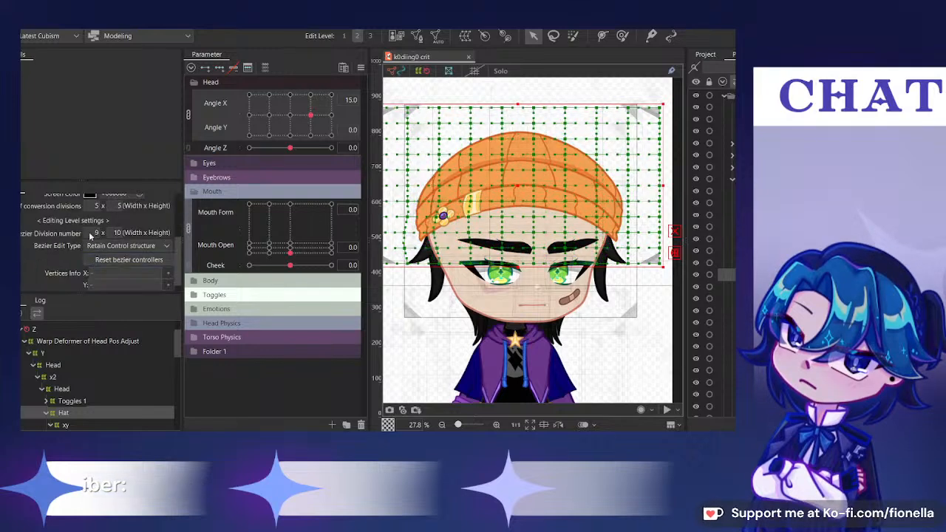
pyautogui.scroll(1, 109, 233)
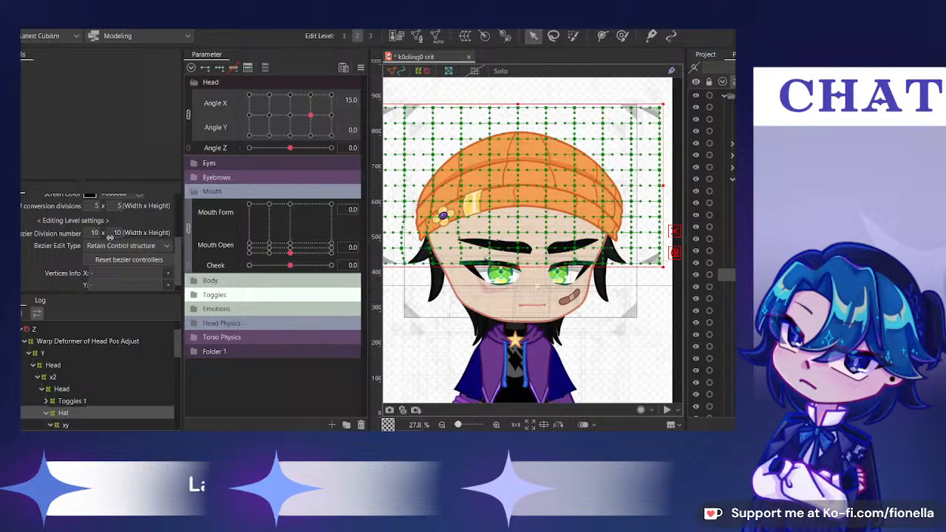
pyautogui.scroll(-1, 110, 235)
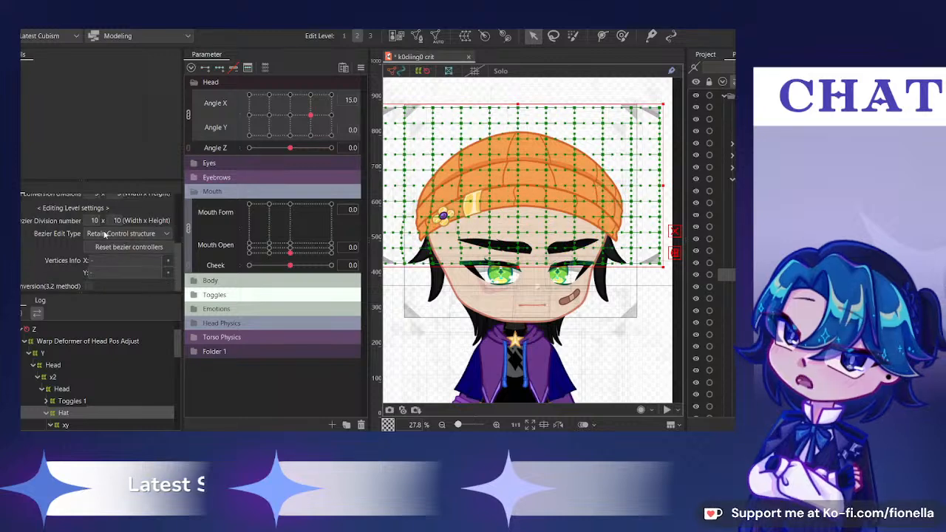
# Reduce the Hat warp deformer's Bezier division number, trying 5 divisions before 3 x 3
pyautogui.scroll(3, 106, 244)
pyautogui.doubleClick(95, 263)
pyautogui.write('5')
pyautogui.press('Return')
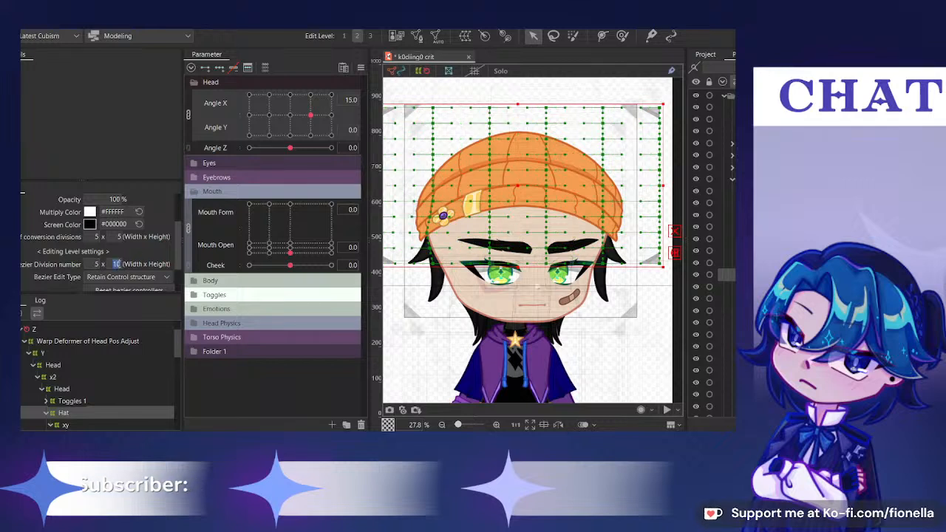
pyautogui.write('5')
pyautogui.press('Return')
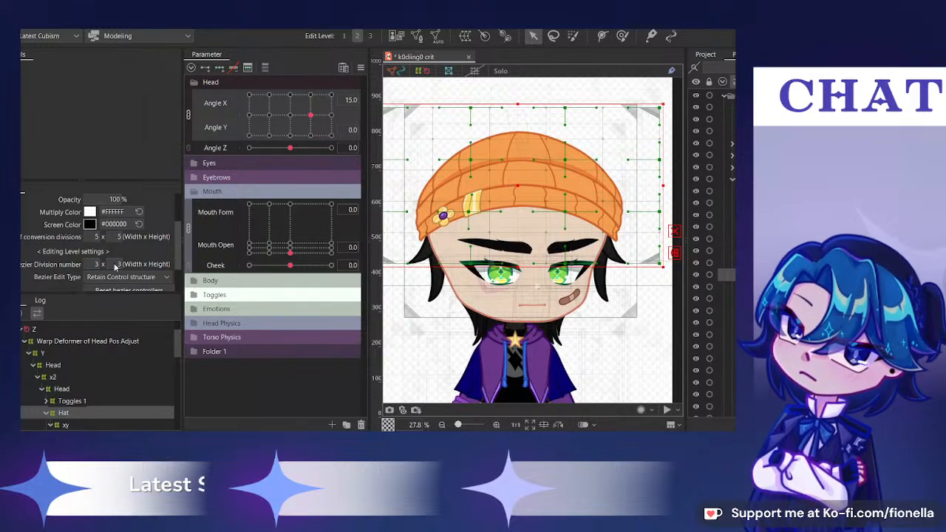
# Try shifting an upper control point of the Hat deformer's 3 x 3 grid sideways and undo the move
pyautogui.scroll(3, 491, 158)
pyautogui.moveTo(485, 156); pyautogui.dragTo(484, 157)
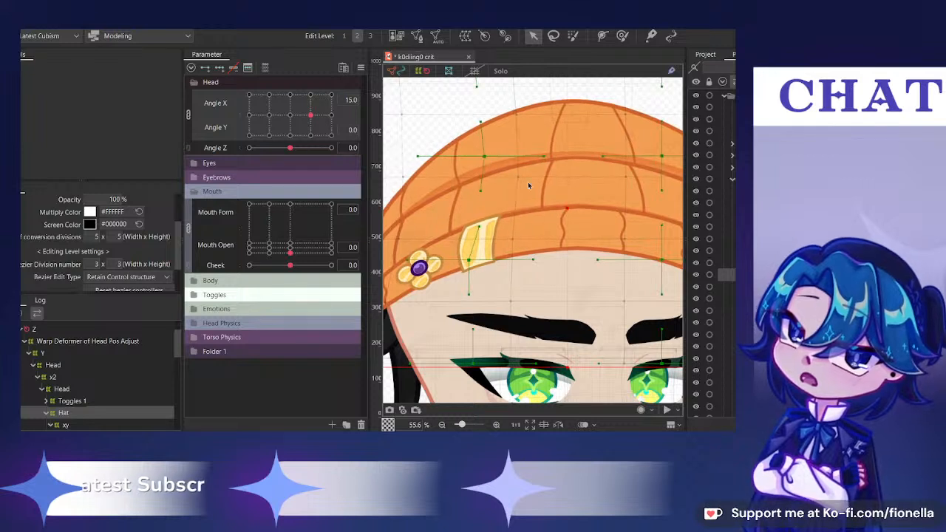
pyautogui.hotkey('ctrl', 'z')
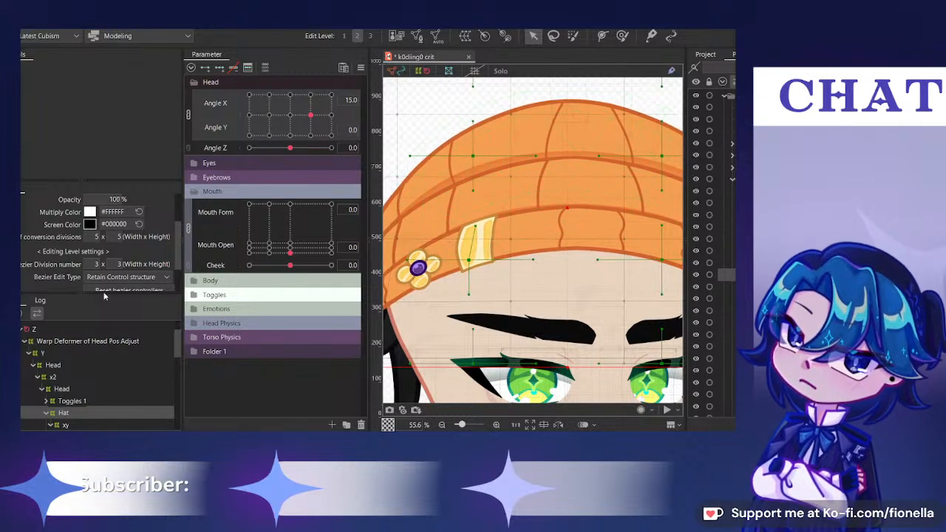
# Set the Hat warp deformer's Bezier division number to 10 x 10
pyautogui.write('10')
pyautogui.press('Return')
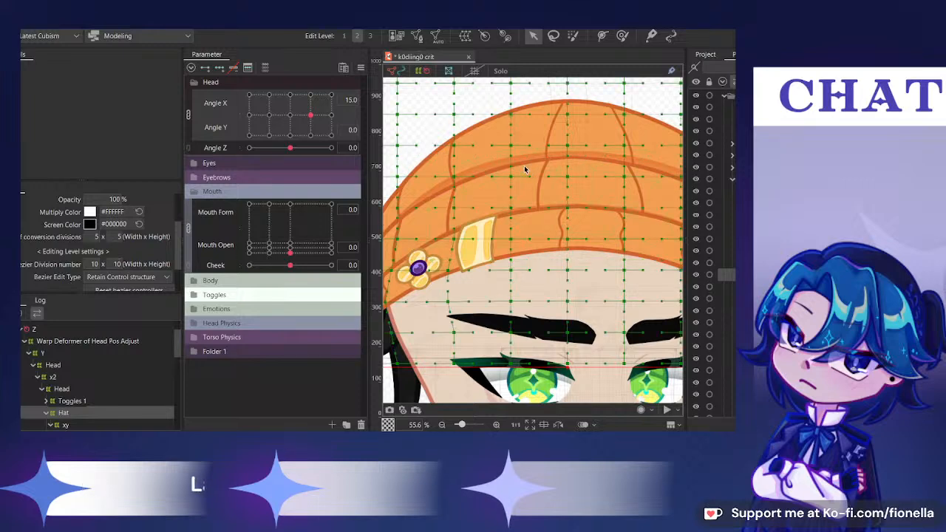
pyautogui.scroll(6, 510, 194)
pyautogui.scroll(-3, 542, 190)
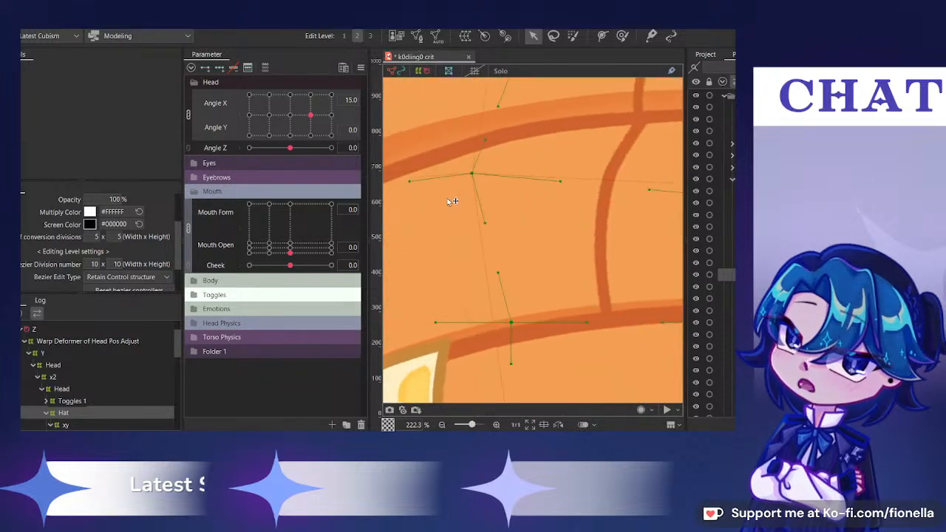
# Try moving control points of the Hat warp deformer's 10 x 10 Bezier grid and undo the moves
pyautogui.moveTo(519, 278); pyautogui.dragTo(548, 312)
pyautogui.hotkey('ctrl', 'z')
pyautogui.hotkey('ctrl', 'z')
pyautogui.hotkey('ctrl', 'z')
pyautogui.hotkey('ctrl', 'z')
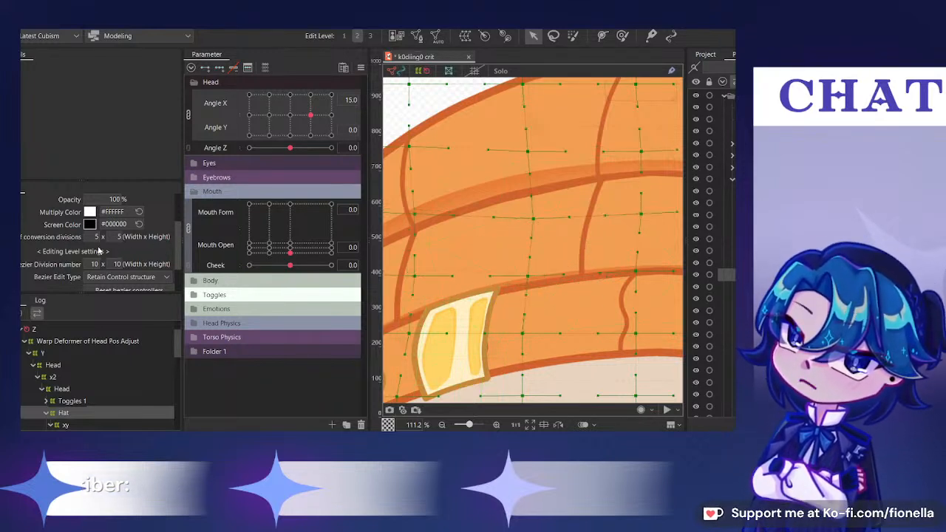
# Undo the remaining Hat grid edits and set its conversion divisions to 10 x 10 and Bezier division number to 5 x 5
pyautogui.hotkey('ctrl', 'z')
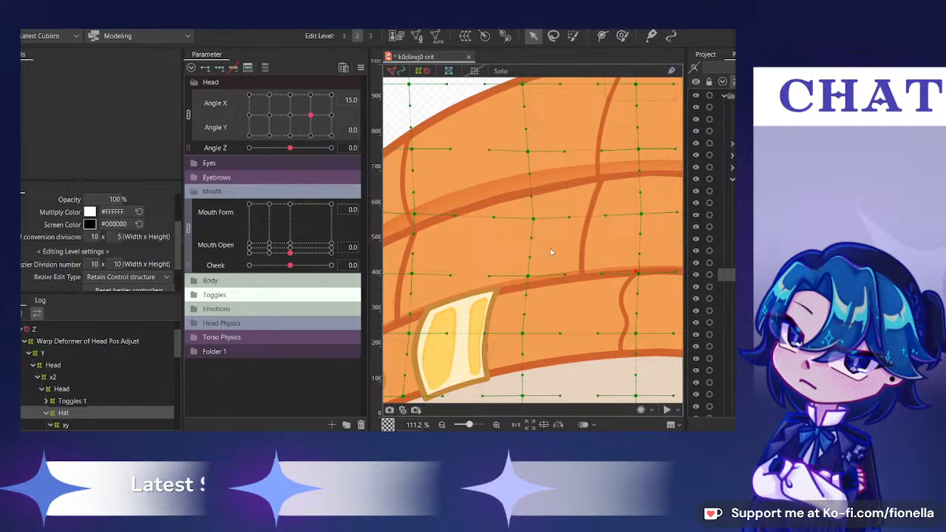
pyautogui.hotkey('ctrl', 'z')
pyautogui.hotkey('ctrl', 'z')
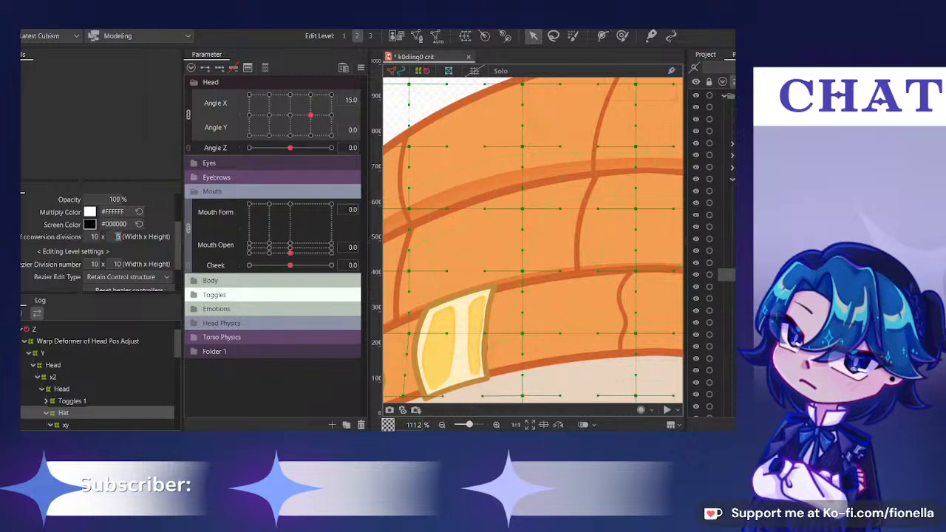
pyautogui.press('Tab')
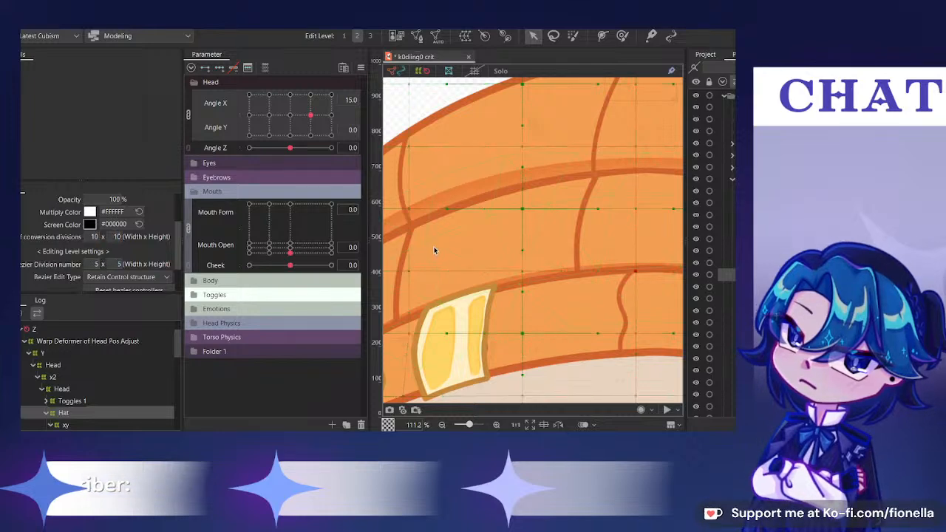
# Reduce the Hat warp deformer's Bezier division number to 2 x 2, trying 3 x 3 first
pyautogui.scroll(-5, 434, 250)
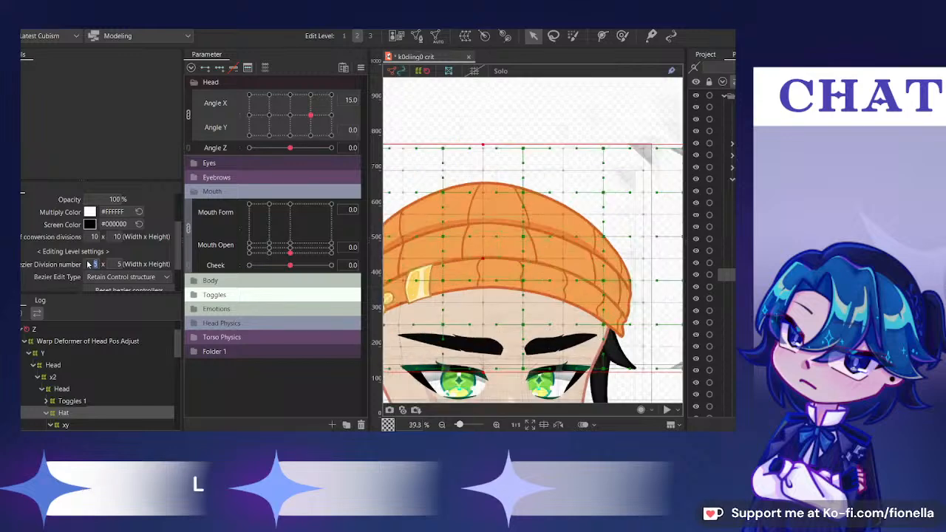
pyautogui.write('3')
pyautogui.press('Return')
pyautogui.write('3')
pyautogui.press('Return')
pyautogui.scroll(-2, 612, 179)
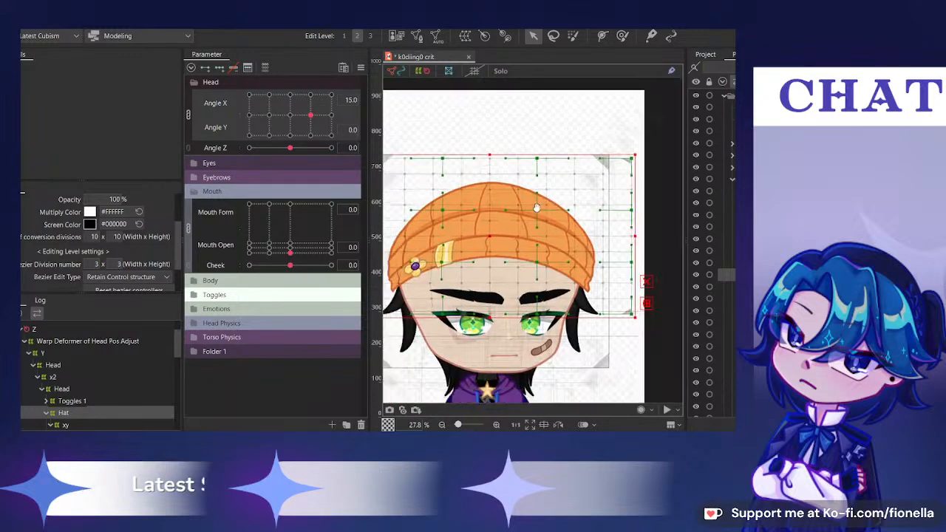
pyautogui.press('Return')
pyautogui.click(112, 264)
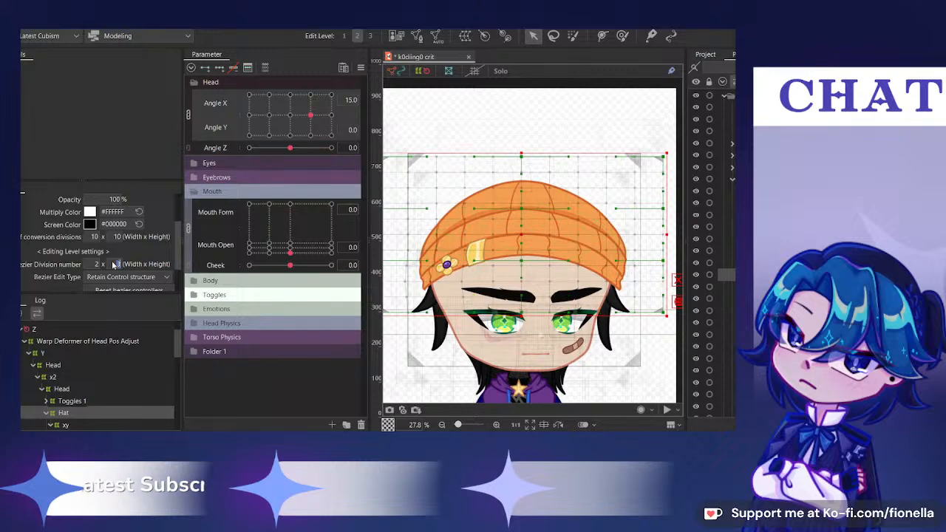
pyautogui.write('2')
pyautogui.press('Return')
# Try shifting single conversion points of the Hat deformer sideways at Angle X 15 and undo the moves
pyautogui.scroll(2, 543, 213)
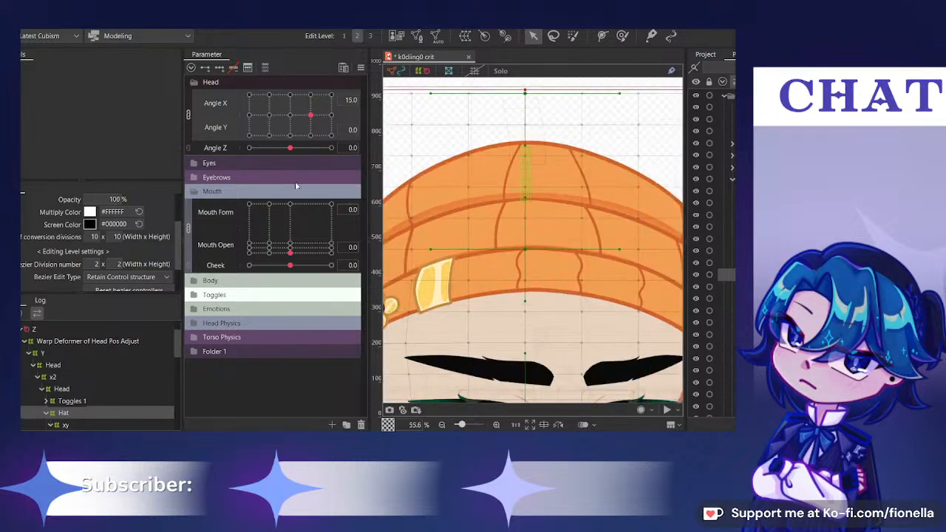
pyautogui.scroll(1, 589, 205)
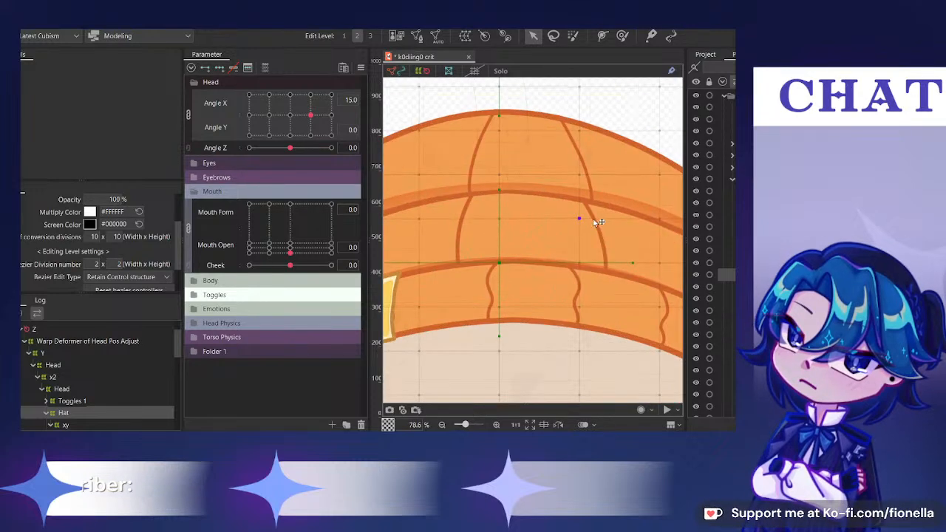
pyautogui.moveTo(581, 218); pyautogui.dragTo(599, 219)
pyautogui.hotkey('ctrl', 'z')
pyautogui.click(389, 307)
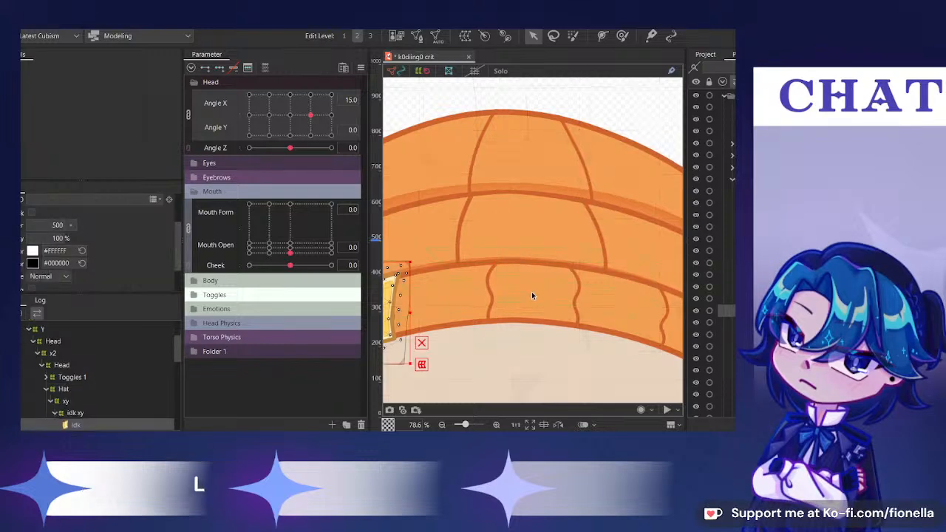
pyautogui.scroll(-1, 510, 279)
pyautogui.scroll(1, 510, 279)
pyautogui.click(700, 284)
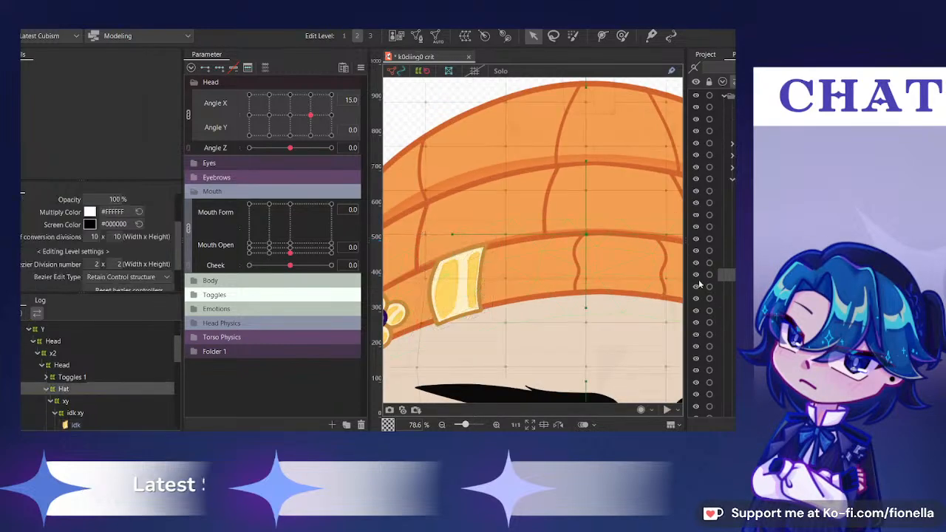
pyautogui.moveTo(505, 276); pyautogui.dragTo(519, 275)
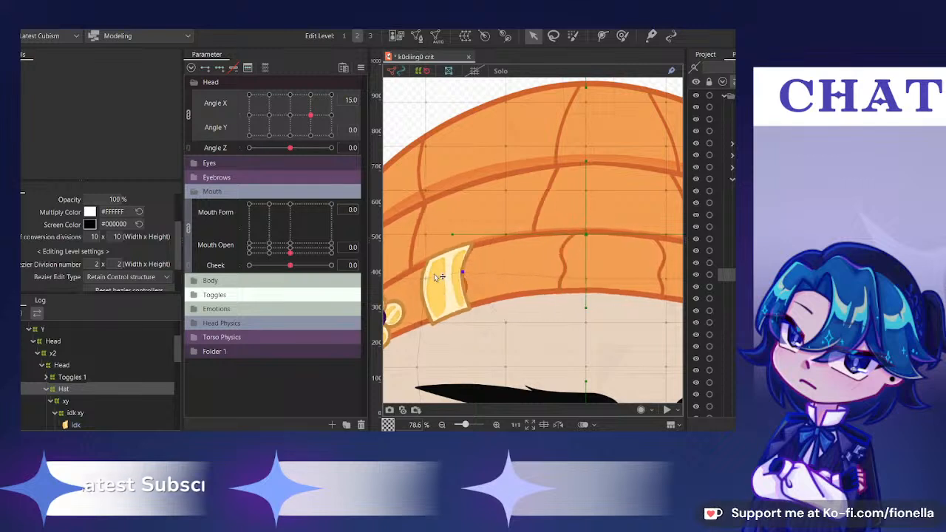
pyautogui.moveTo(452, 280); pyautogui.dragTo(555, 273)
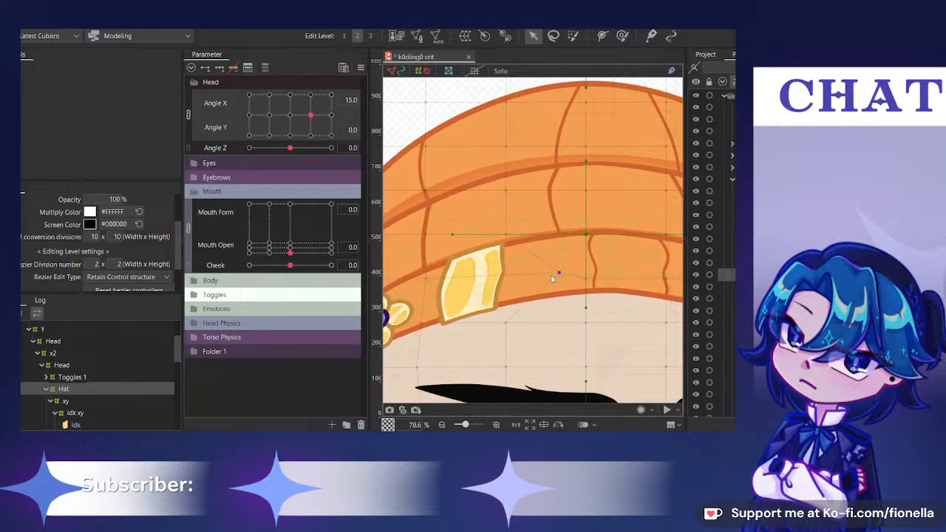
pyautogui.hotkey('ctrl', 'z')
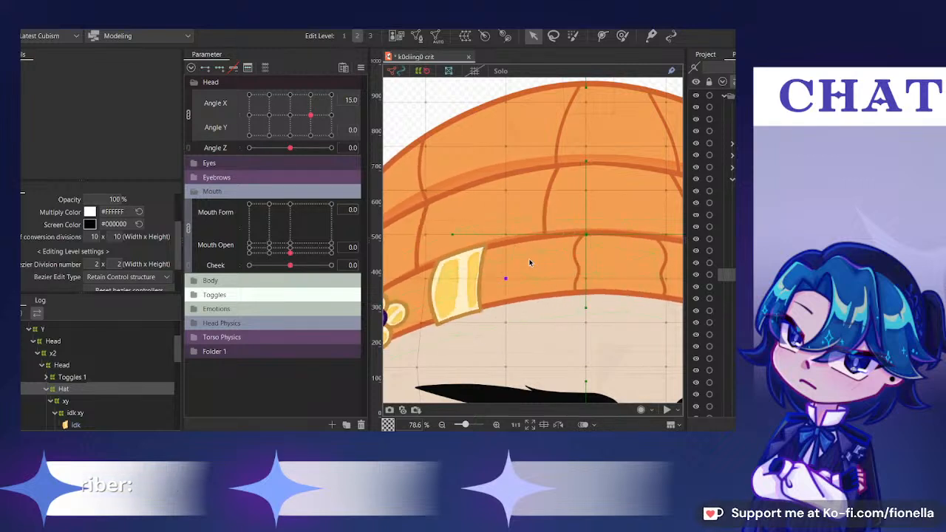
# Reset Angle X to 0, select the xy warp deformer under Hat and unlink Angle X from Angle Y
pyautogui.click(295, 119)
pyautogui.scroll(-2, 713, 222)
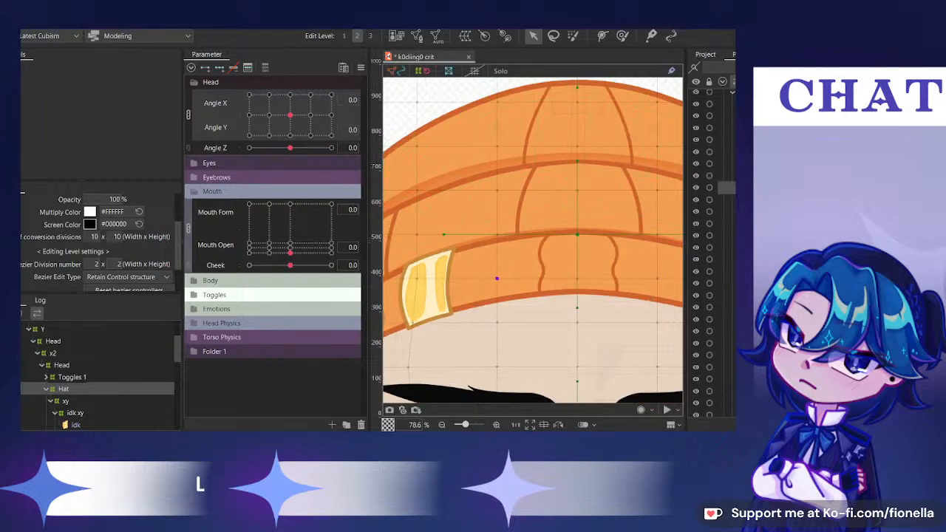
pyautogui.click(65, 401)
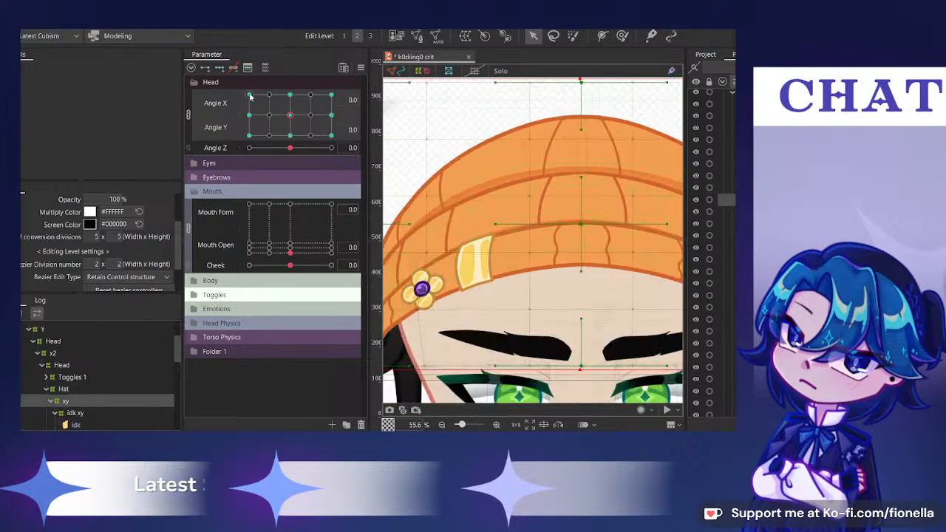
pyautogui.click(189, 116)
# Scrub Angle X to 30 to examine how the hat and its bottom line mesh 4 follow the head turn
pyautogui.scroll(-2, 517, 183)
pyautogui.moveTo(544, 183); pyautogui.dragTo(509, 176)
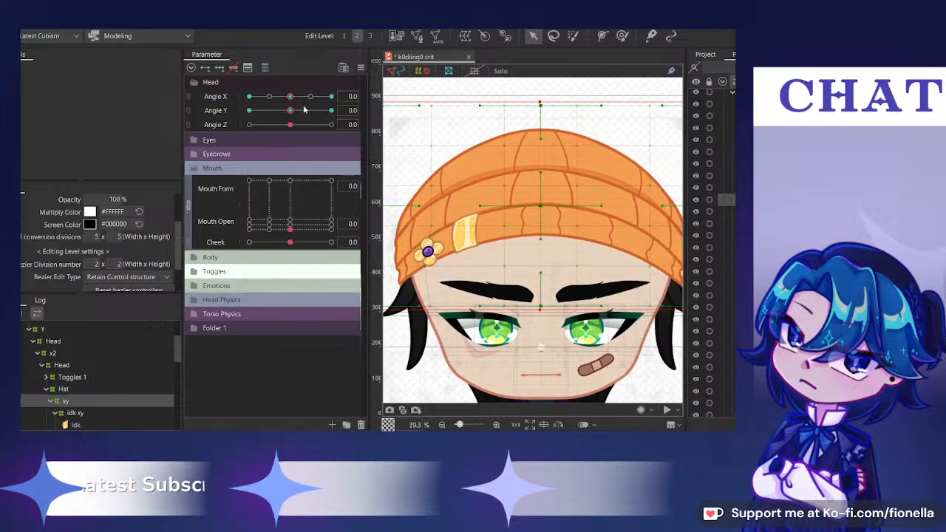
pyautogui.moveTo(291, 98); pyautogui.dragTo(604, 229)
pyautogui.scroll(-1, 508, 139)
pyautogui.click(726, 307)
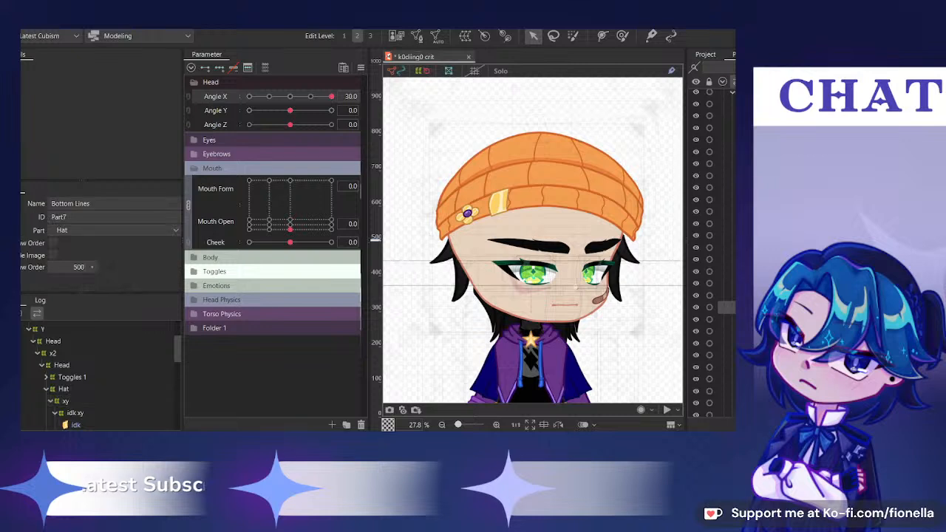
pyautogui.click(621, 173)
pyautogui.click(445, 189)
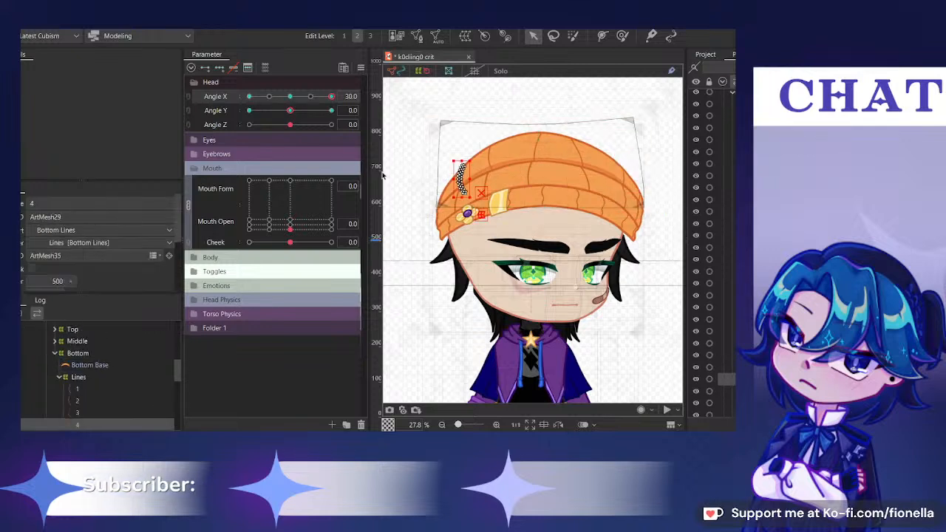
pyautogui.click(297, 98)
pyautogui.moveTo(297, 97); pyautogui.dragTo(568, 181)
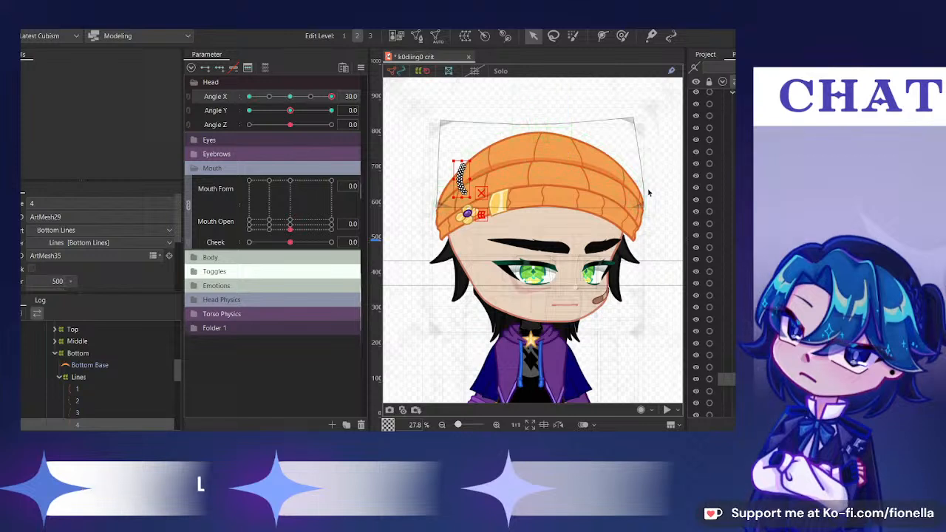
# Select the line mesh's parent deformers one by one up to the hat's xy deformer, resetting Angle X to 0
pyautogui.press('d')
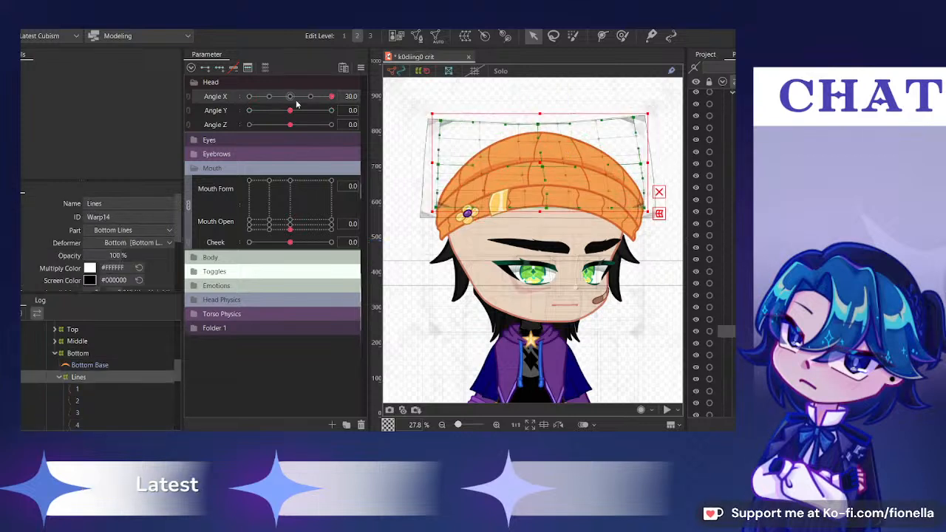
pyautogui.click(295, 98)
pyautogui.press('d')
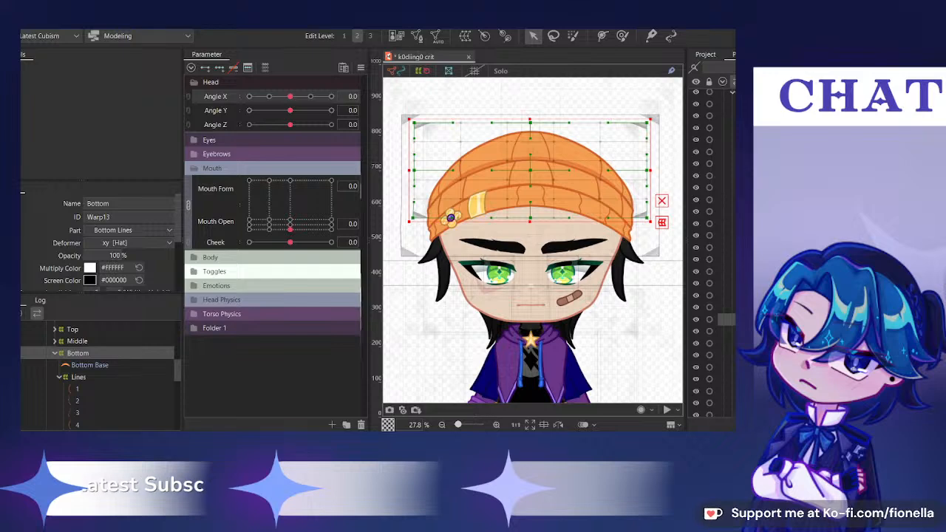
pyautogui.press('d')
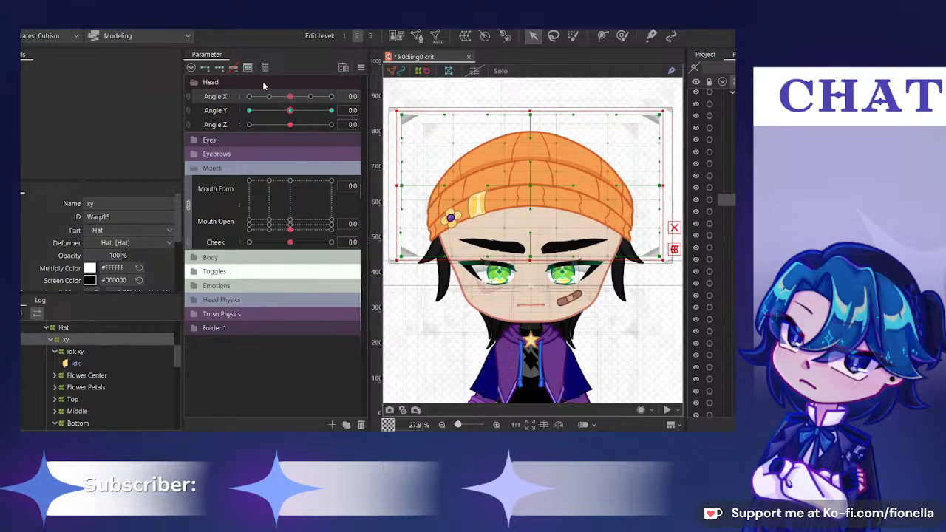
# Reshape the hat's xy deformer at Angle X 30 with the deform brush enlarged to 1591.1 px
pyautogui.moveTo(293, 97)
pyautogui.mouseDown()
pyautogui.moveTo(352, 104)
pyautogui.moveTo(311, 98)
pyautogui.mouseUp()
pyautogui.click(623, 37)
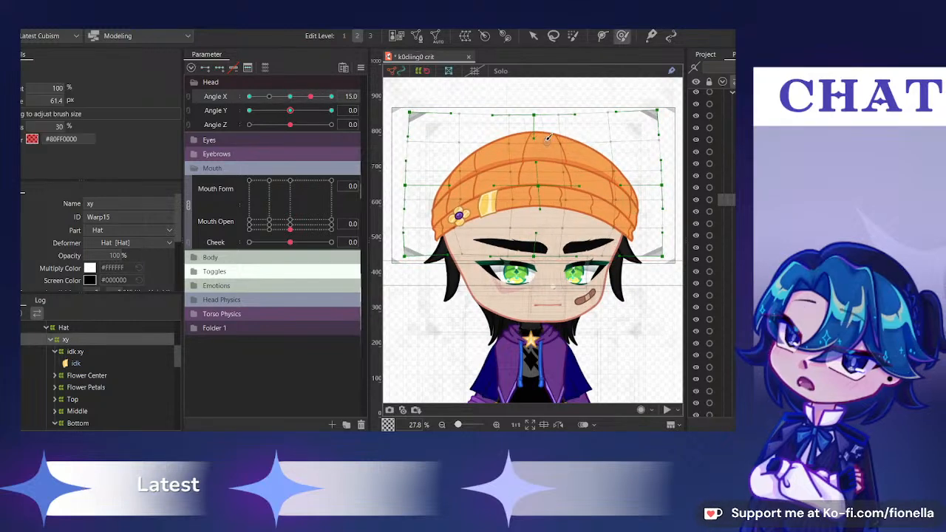
pyautogui.moveTo(545, 140); pyautogui.dragTo(564, 261)
pyautogui.moveTo(310, 96)
pyautogui.mouseDown()
pyautogui.moveTo(291, 97)
pyautogui.moveTo(332, 97)
pyautogui.mouseUp()
pyautogui.moveTo(558, 212)
pyautogui.mouseDown()
pyautogui.moveTo(587, 214)
pyautogui.moveTo(579, 215)
pyautogui.mouseUp()
pyautogui.moveTo(291, 97); pyautogui.dragTo(332, 96)
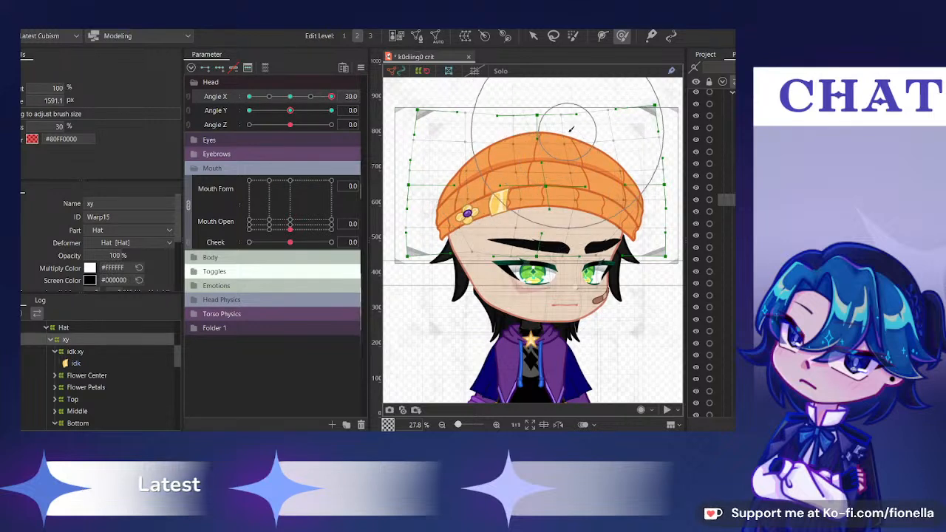
pyautogui.moveTo(678, 223)
pyautogui.mouseDown()
pyautogui.moveTo(625, 224)
pyautogui.moveTo(652, 226)
pyautogui.mouseUp()
pyautogui.moveTo(649, 298); pyautogui.dragTo(643, 301)
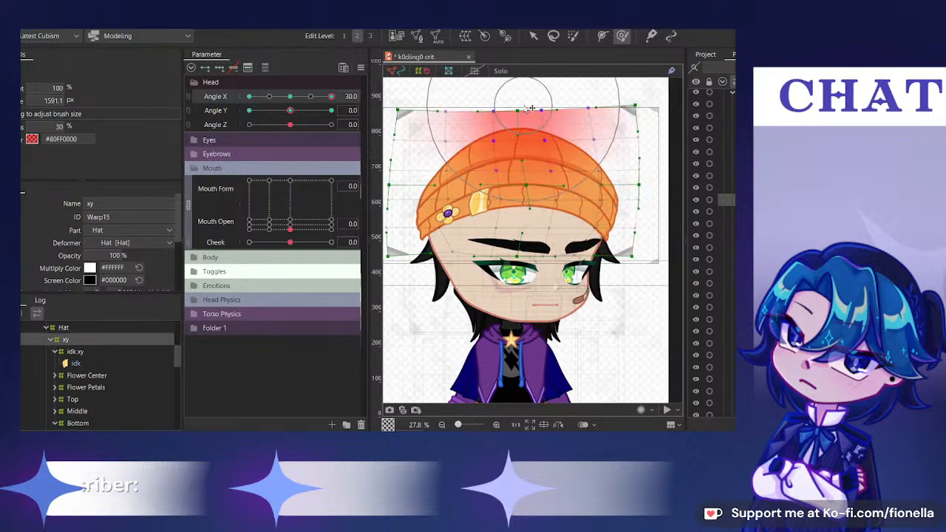
# Return Angle X to 0 and add a horizontal guide line along the top edge of the hat
pyautogui.click(289, 96)
pyautogui.scroll(5, 525, 122)
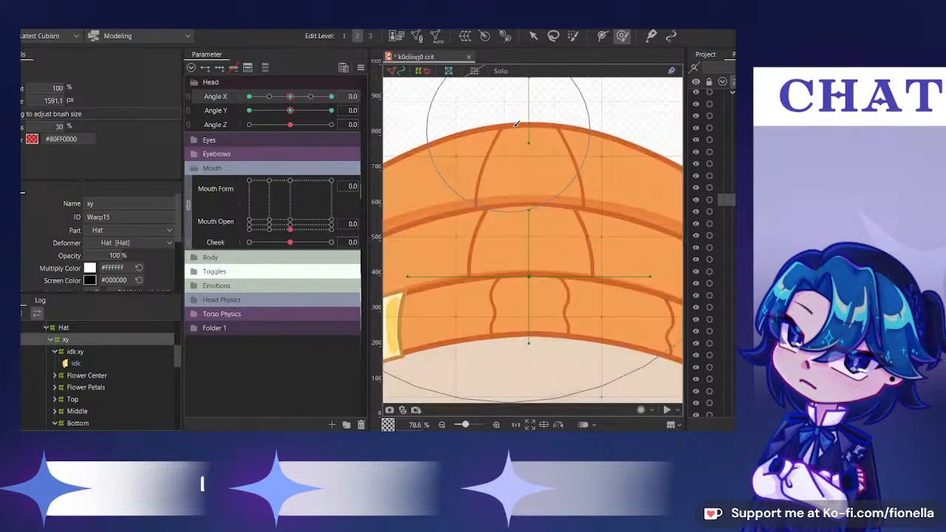
pyautogui.hotkey('ctrl', 'r')
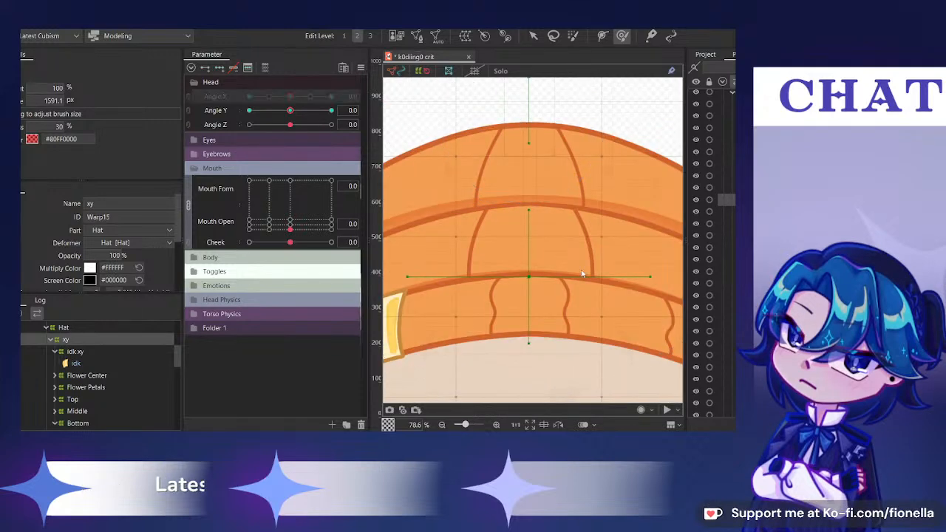
pyautogui.click(589, 331)
pyautogui.scroll(-2, 462, 189)
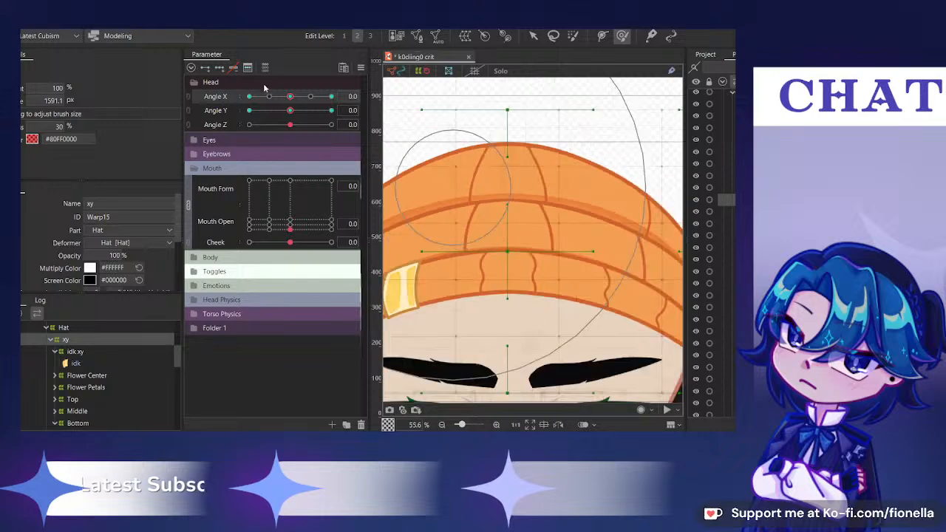
# Adjust the top of the xy deformer at Angle X 30 to the guide line and scrub Angle X to check it
pyautogui.moveTo(290, 98); pyautogui.dragTo(342, 108)
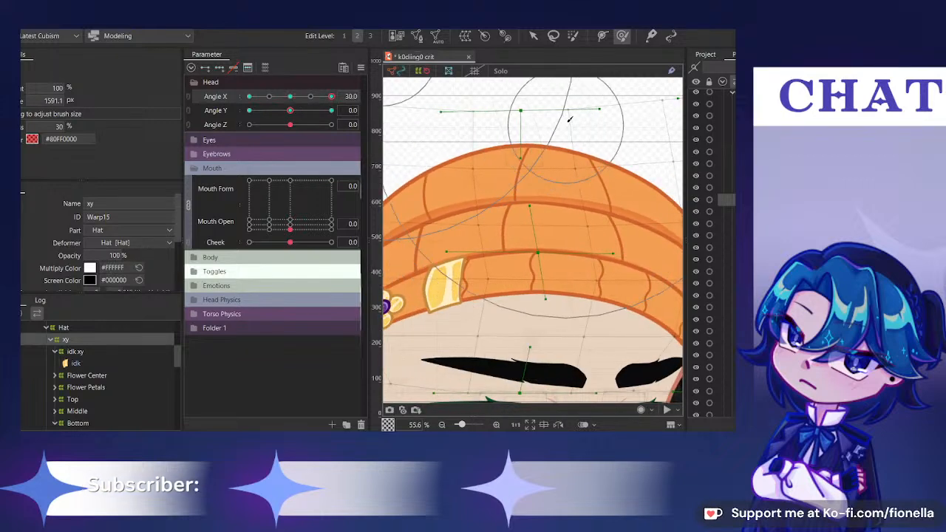
pyautogui.moveTo(569, 124); pyautogui.dragTo(567, 121)
pyautogui.scroll(-2, 571, 123)
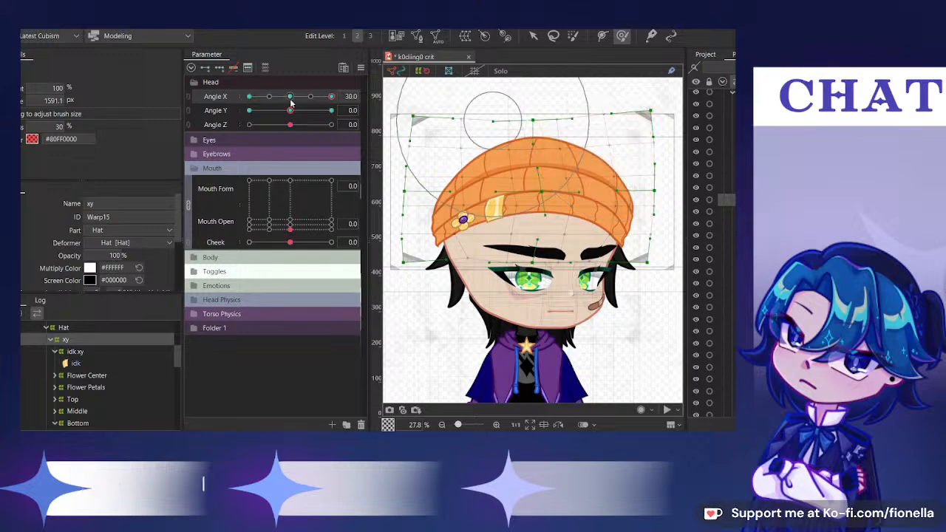
pyautogui.moveTo(341, 108)
pyautogui.mouseDown()
pyautogui.moveTo(320, 110)
pyautogui.moveTo(342, 108)
pyautogui.mouseUp()
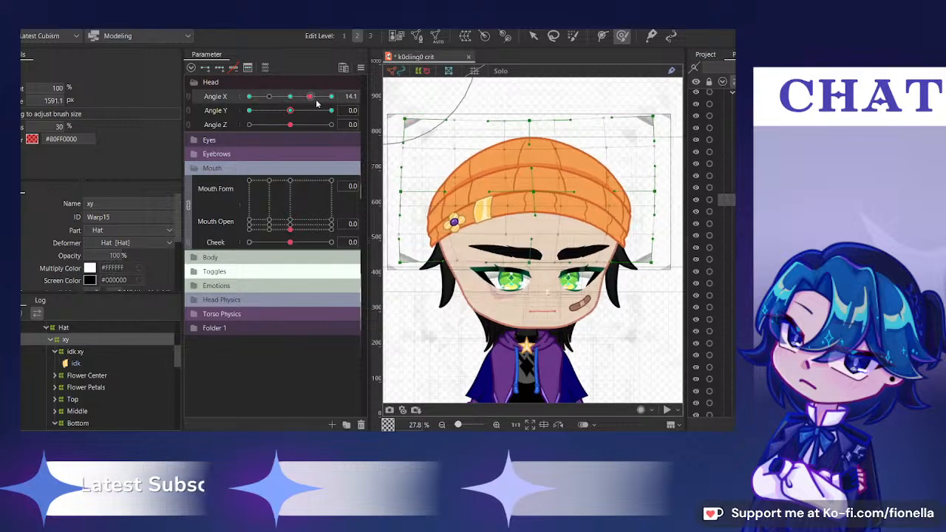
# Push the hat's centre and front band further toward the turned side at Angle X 30, undoing one brush stroke
pyautogui.moveTo(578, 240)
pyautogui.mouseDown()
pyautogui.moveTo(547, 233)
pyautogui.moveTo(565, 236)
pyautogui.mouseUp()
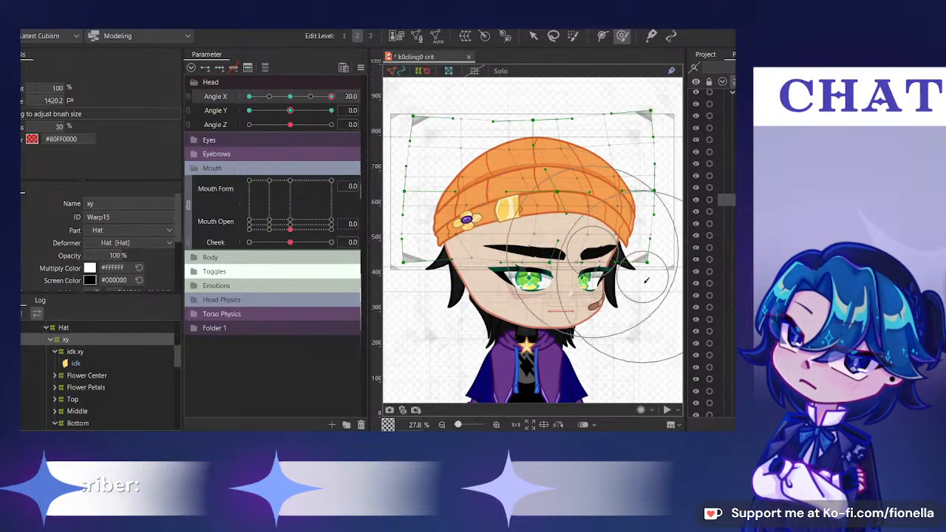
pyautogui.moveTo(645, 283); pyautogui.dragTo(636, 284)
pyautogui.moveTo(556, 226)
pyautogui.mouseDown()
pyautogui.moveTo(545, 156)
pyautogui.moveTo(572, 169)
pyautogui.moveTo(579, 247)
pyautogui.mouseUp()
pyautogui.hotkey('ctrl', 'z')
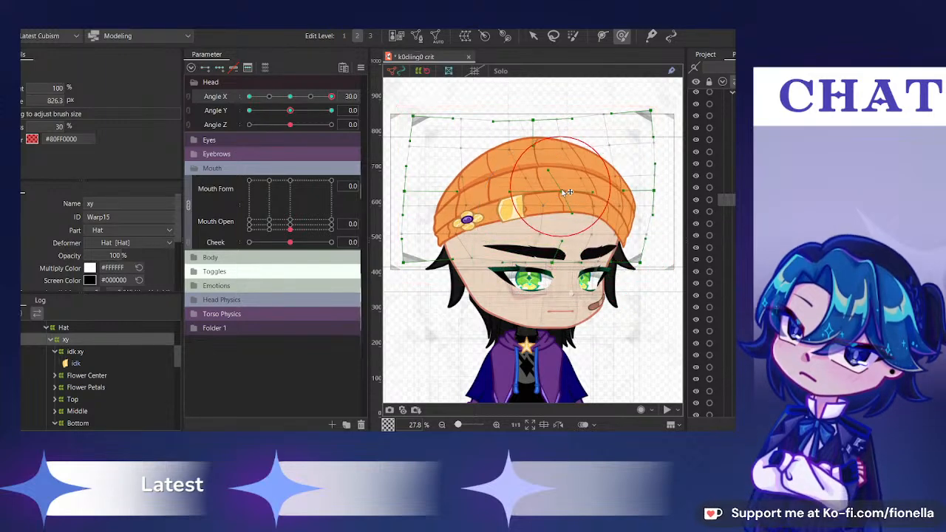
pyautogui.moveTo(565, 195); pyautogui.dragTo(536, 172)
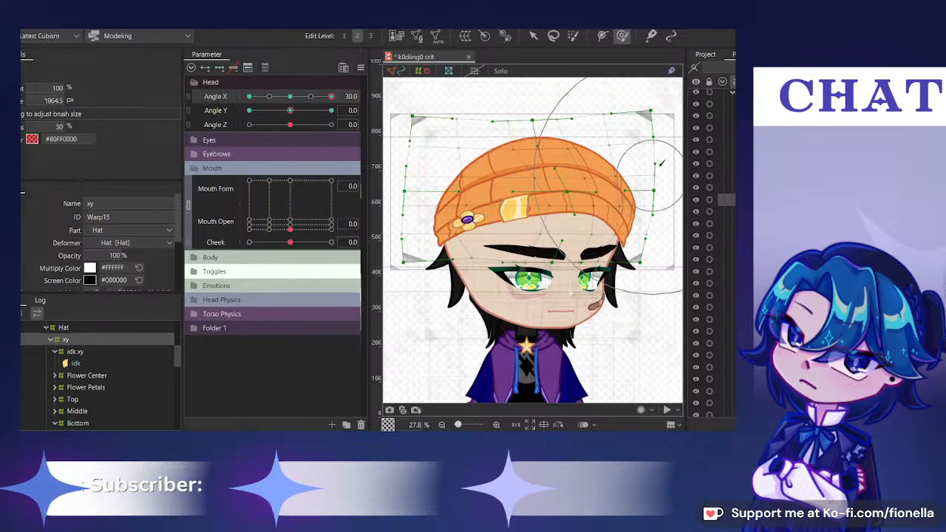
# Pull the side edges of the xy deformer slightly inward at Angle X 30, then scrub Angle X to check it
pyautogui.moveTo(663, 164); pyautogui.dragTo(659, 164)
pyautogui.moveTo(472, 107); pyautogui.dragTo(468, 107)
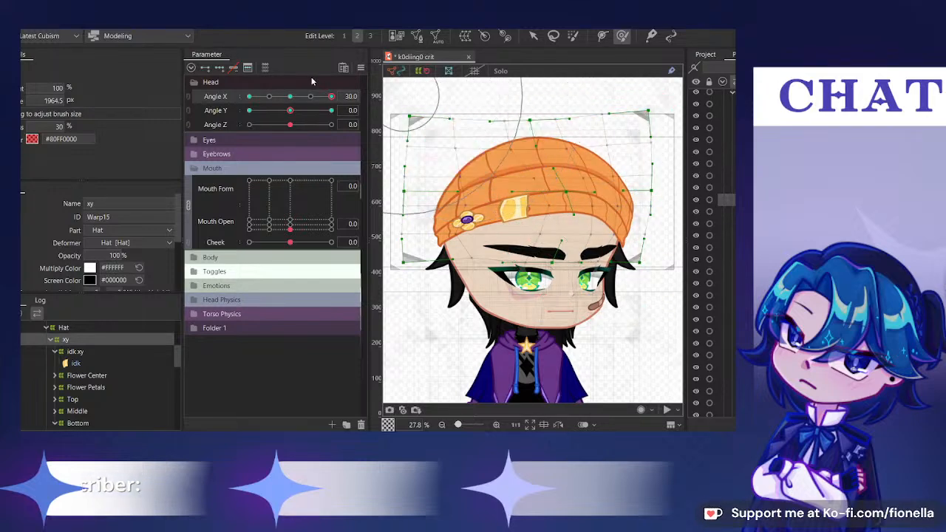
pyautogui.moveTo(331, 96)
pyautogui.mouseDown()
pyautogui.moveTo(305, 97)
pyautogui.moveTo(321, 115)
pyautogui.moveTo(339, 116)
pyautogui.moveTo(290, 102)
pyautogui.moveTo(333, 112)
pyautogui.mouseUp()
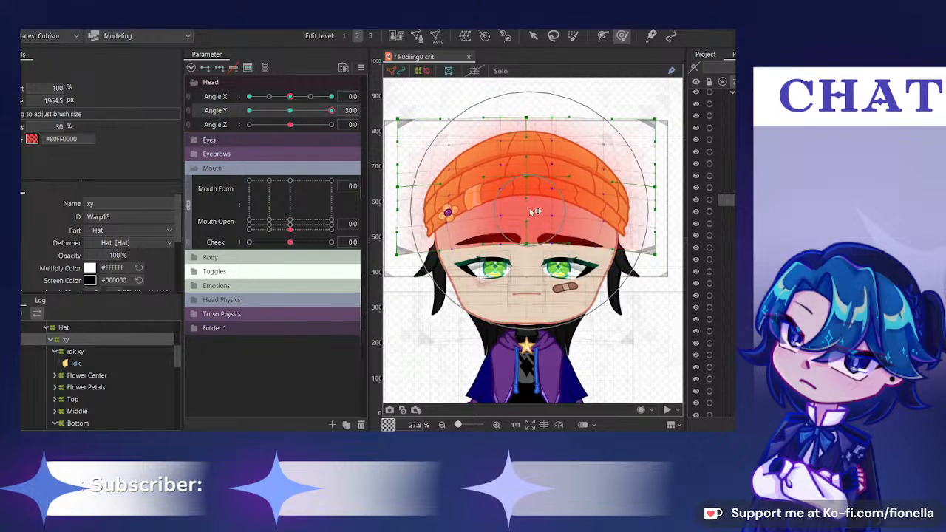
# Shift the hat's xy deformer slightly downward at Angle Y 30 and scrub Angle Y to compare the poses
pyautogui.press('v')
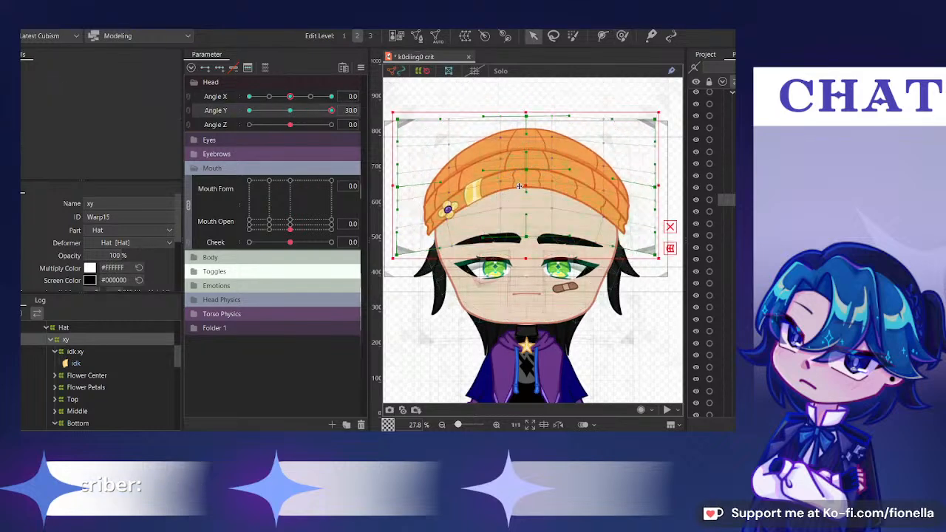
pyautogui.moveTo(520, 186); pyautogui.dragTo(522, 193)
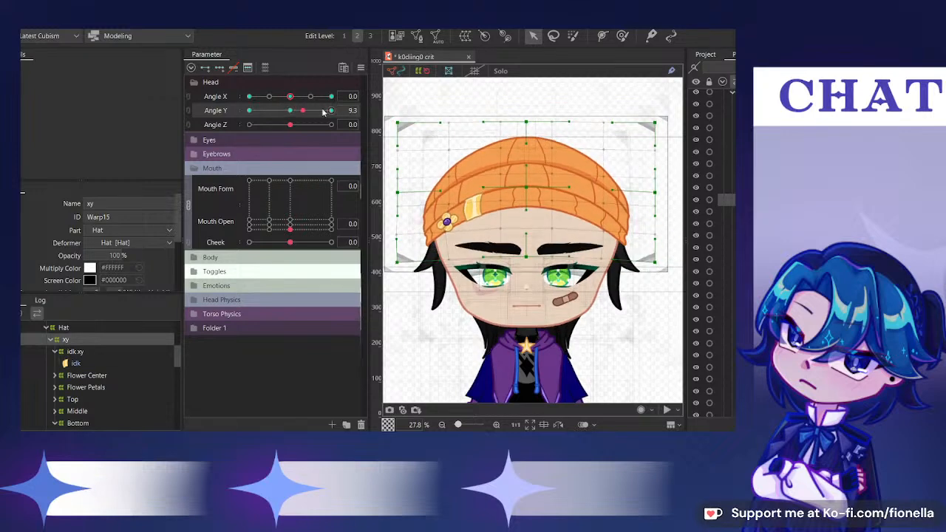
pyautogui.moveTo(325, 111); pyautogui.dragTo(183, 106)
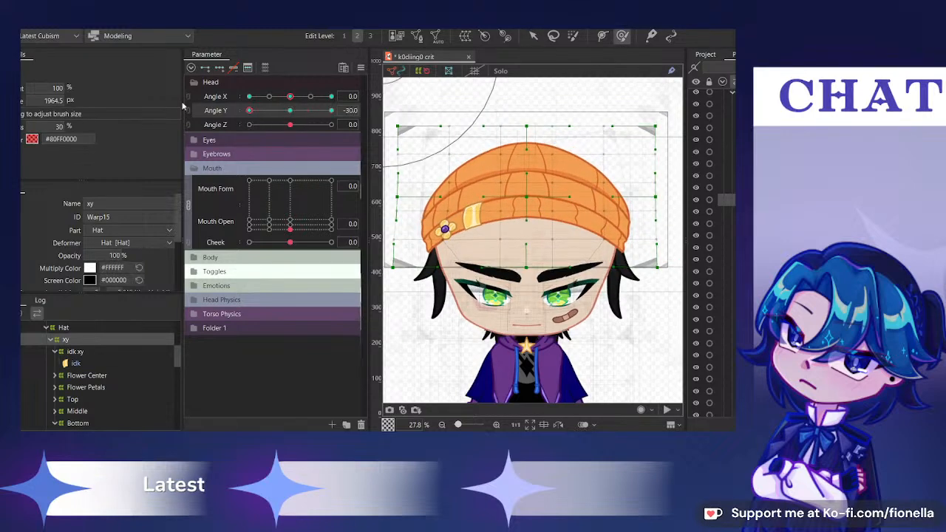
# Bow the hat's centre downward with the deform brush at Angle Y -30, then raise the whole xy deformer slightly
pyautogui.moveTo(529, 204); pyautogui.dragTo(531, 241)
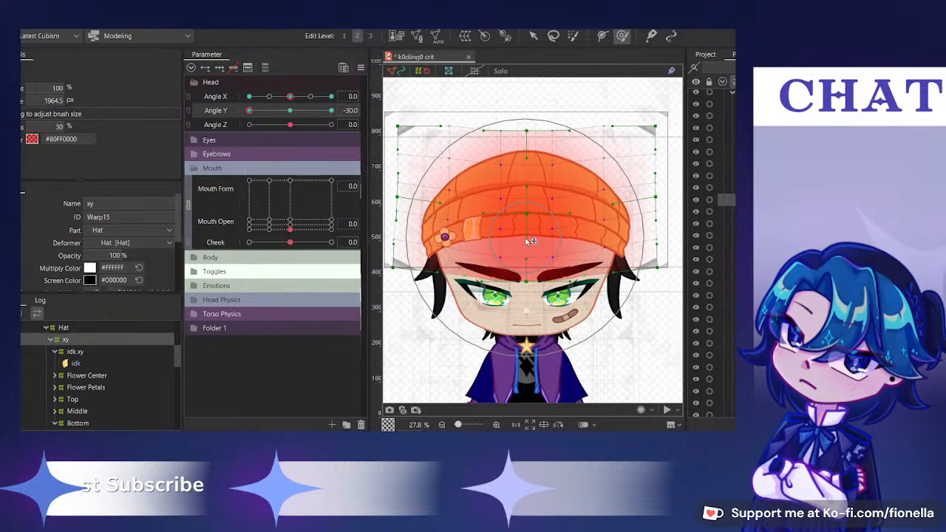
pyautogui.click(534, 37)
pyautogui.moveTo(526, 202); pyautogui.dragTo(525, 199)
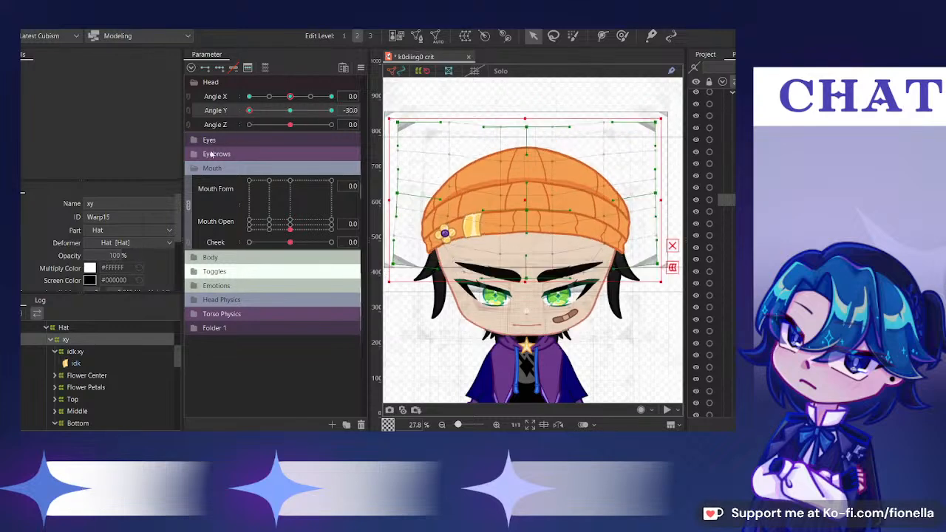
# Check the hat's movement across Angle Y from -30 to 30 and return Angle Y to 0
pyautogui.click(622, 37)
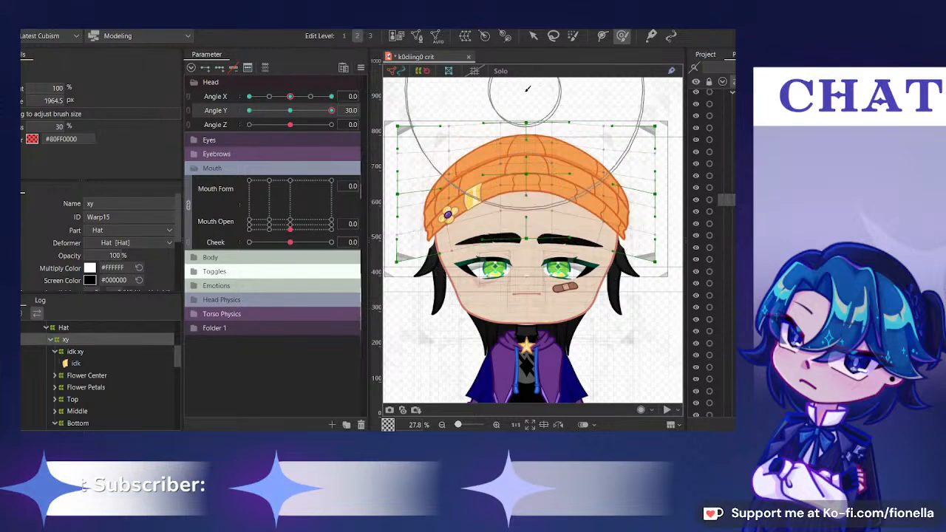
pyautogui.click(249, 110)
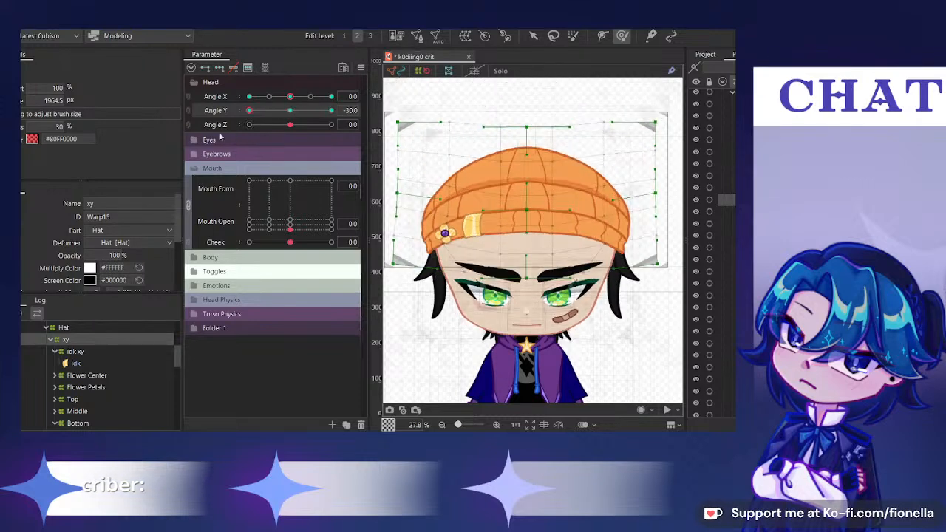
pyautogui.moveTo(250, 110); pyautogui.dragTo(311, 111)
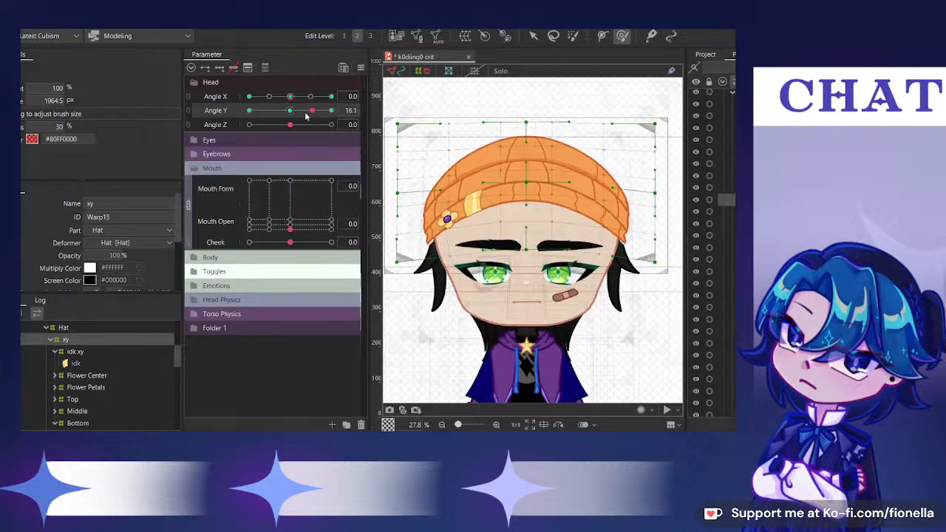
pyautogui.click(290, 110)
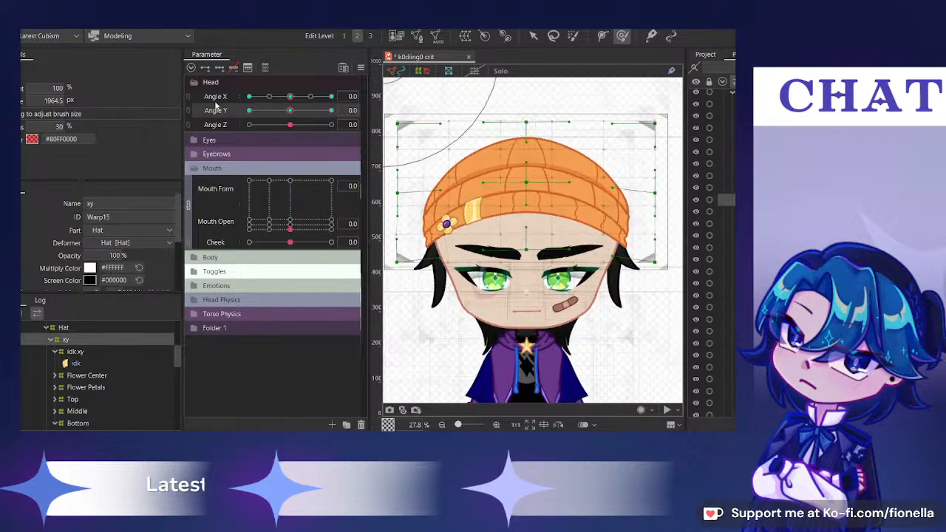
# Link Angle X with Angle Y and tilt the hat's xy deformer toward the turned side at Angle X 30, Angle Y 30
pyautogui.click(188, 97)
pyautogui.moveTo(290, 115)
pyautogui.mouseDown()
pyautogui.moveTo(306, 76)
pyautogui.moveTo(456, 51)
pyautogui.mouseUp()
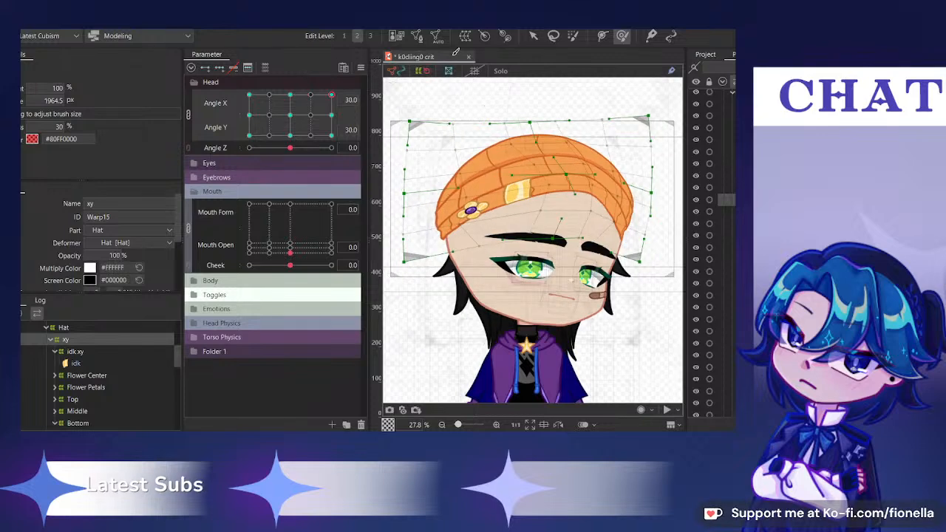
pyautogui.click(533, 36)
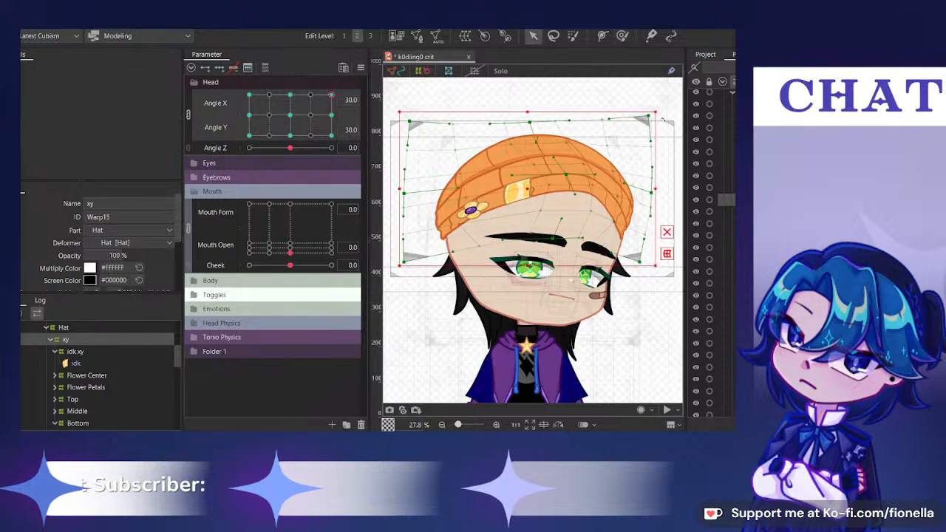
pyautogui.moveTo(663, 120); pyautogui.dragTo(664, 125)
# Brush the hat's lower edge on the turned side into place at Angle X 30, Angle Y 30, reducing the brush to 862.2 px
pyautogui.click(623, 36)
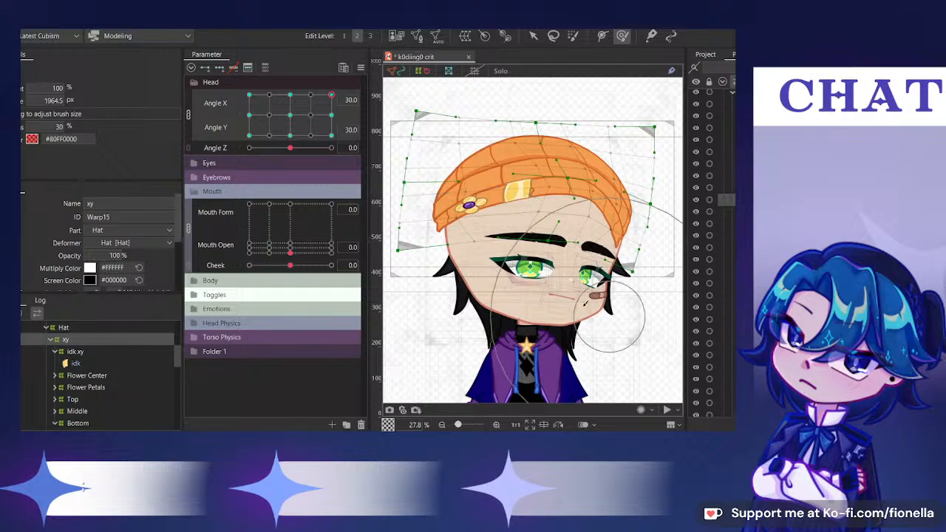
pyautogui.moveTo(545, 284)
pyautogui.mouseDown()
pyautogui.moveTo(591, 207)
pyautogui.moveTo(621, 250)
pyautogui.mouseUp()
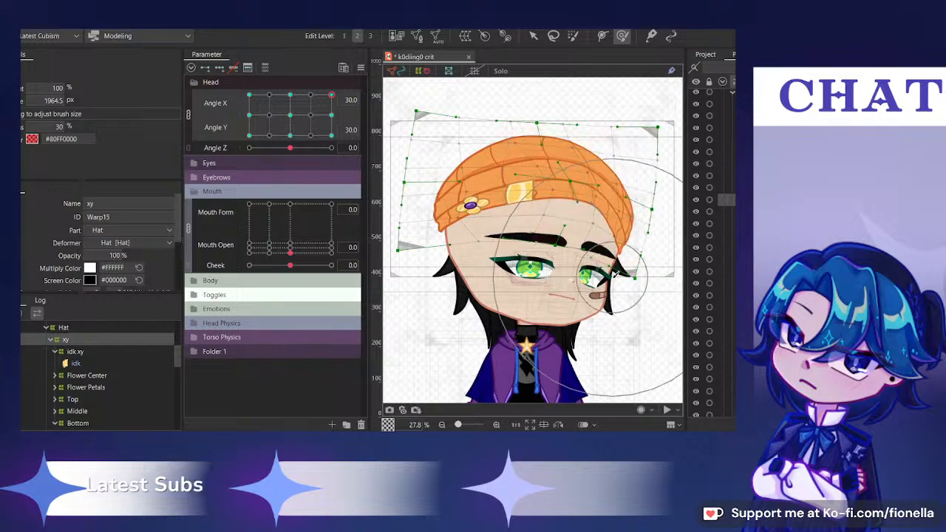
pyautogui.moveTo(615, 274); pyautogui.dragTo(592, 273)
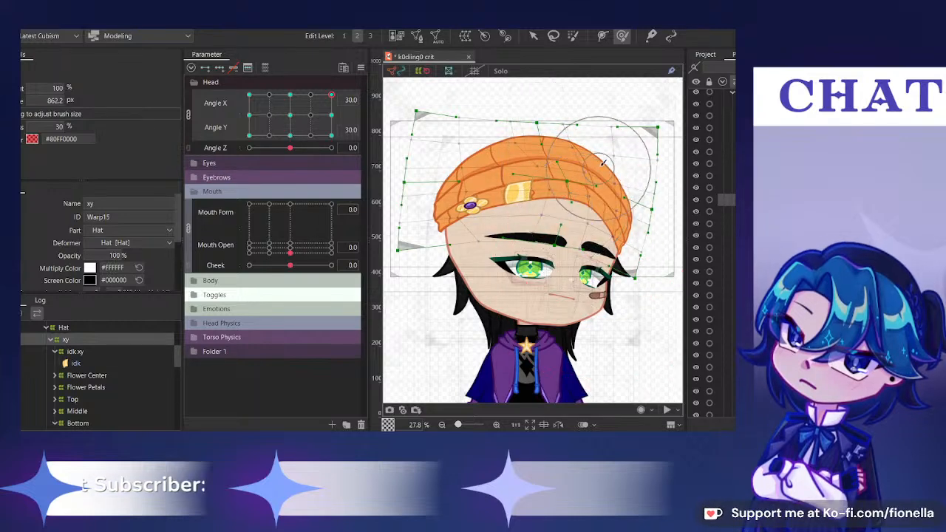
pyautogui.moveTo(330, 95)
pyautogui.mouseDown()
pyautogui.moveTo(290, 105)
pyautogui.moveTo(338, 97)
pyautogui.mouseUp()
pyautogui.scroll(2, 528, 212)
pyautogui.scroll(-4, 529, 212)
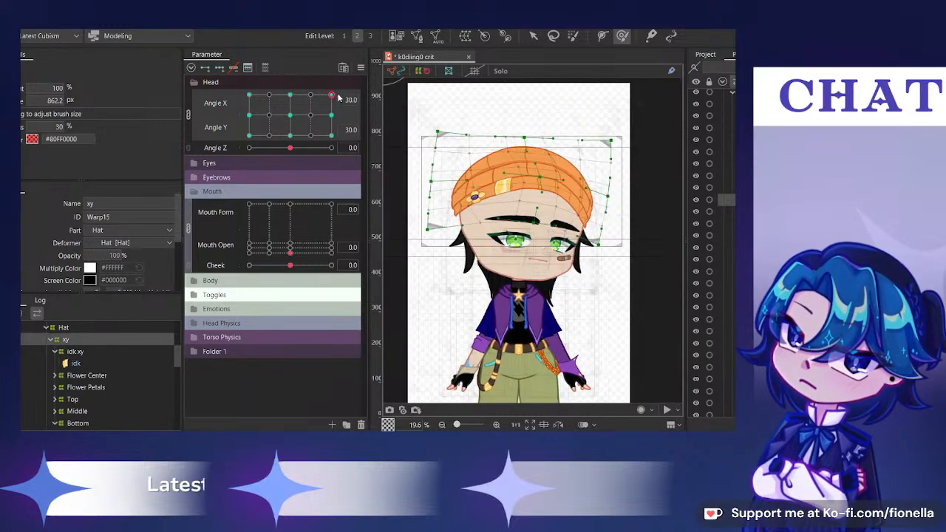
pyautogui.scroll(3, 569, 213)
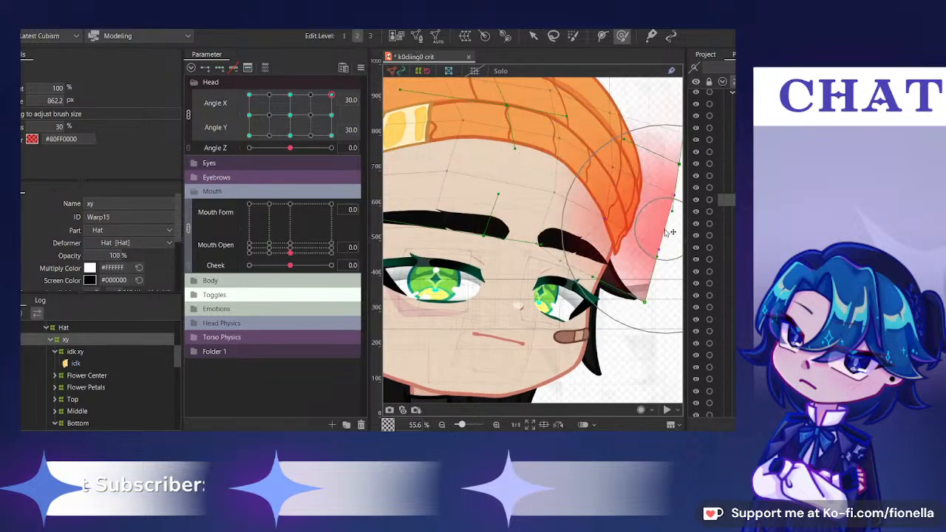
# Pull the hat's rear lower edge down at Angle X 30, Angle Y -30 with the deform brush at 1901.6 px
pyautogui.scroll(-2, 664, 226)
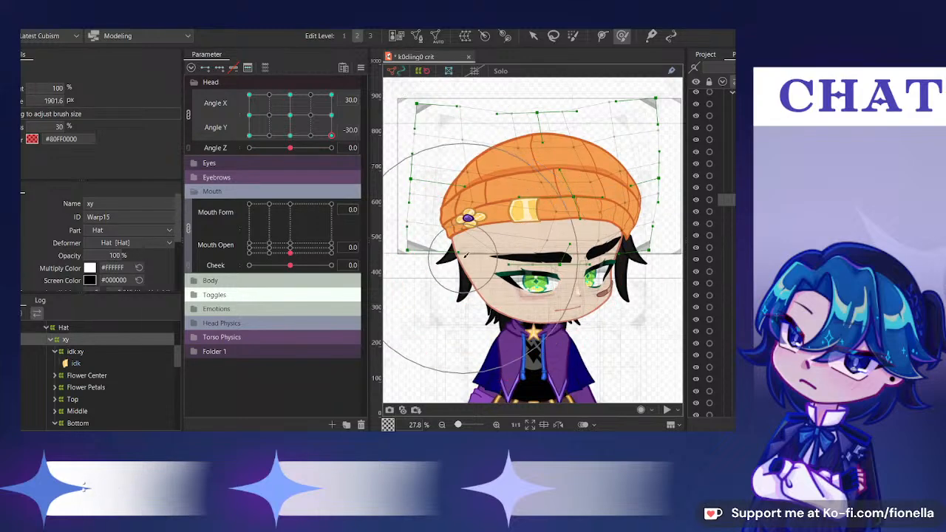
pyautogui.moveTo(463, 258); pyautogui.dragTo(462, 268)
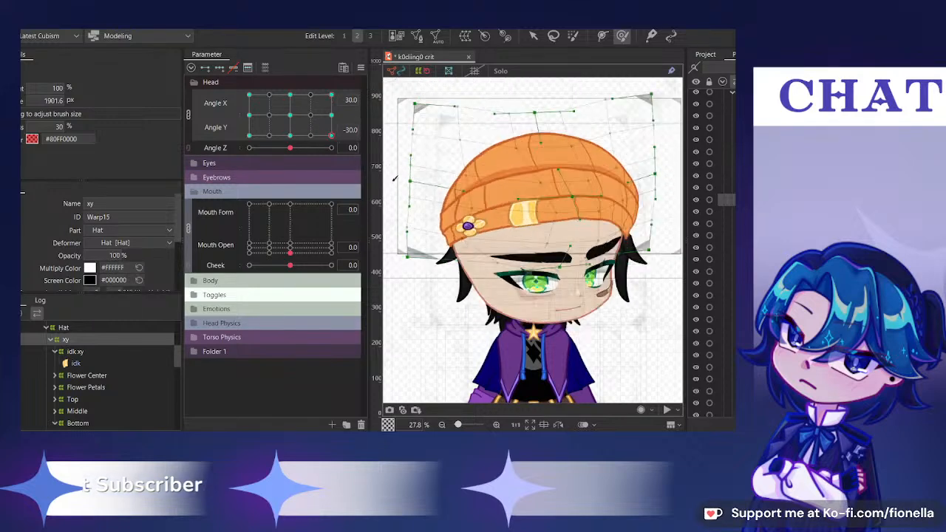
pyautogui.moveTo(439, 266); pyautogui.dragTo(439, 284)
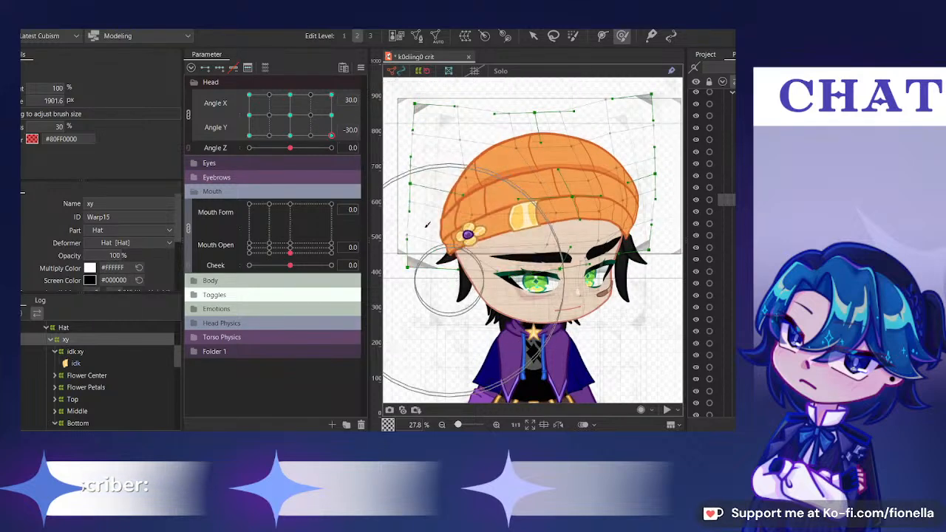
# Check the hat across the combined head angles, reset Angle X and Angle Y to 0, and unlink them
pyautogui.moveTo(308, 114); pyautogui.dragTo(341, 81)
pyautogui.moveTo(323, 116); pyautogui.dragTo(300, 119)
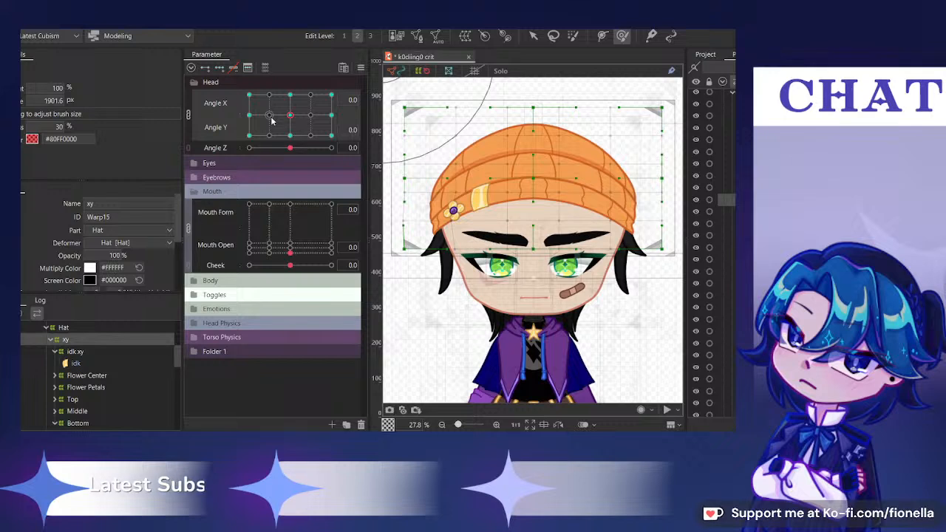
pyautogui.click(188, 114)
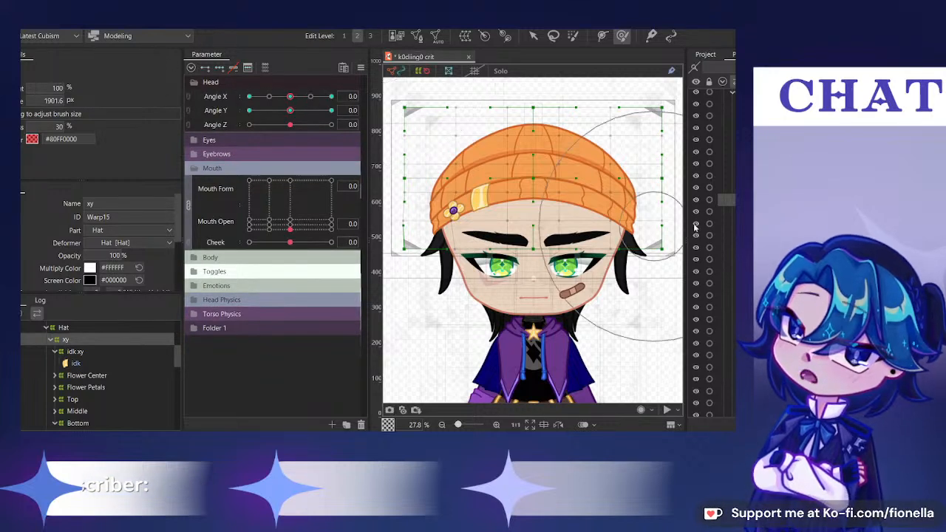
# Select the idk xy deformer and compare the yellow hat ornament between Angle X 0 and 30
pyautogui.click(75, 352)
pyautogui.moveTo(291, 97); pyautogui.dragTo(366, 110)
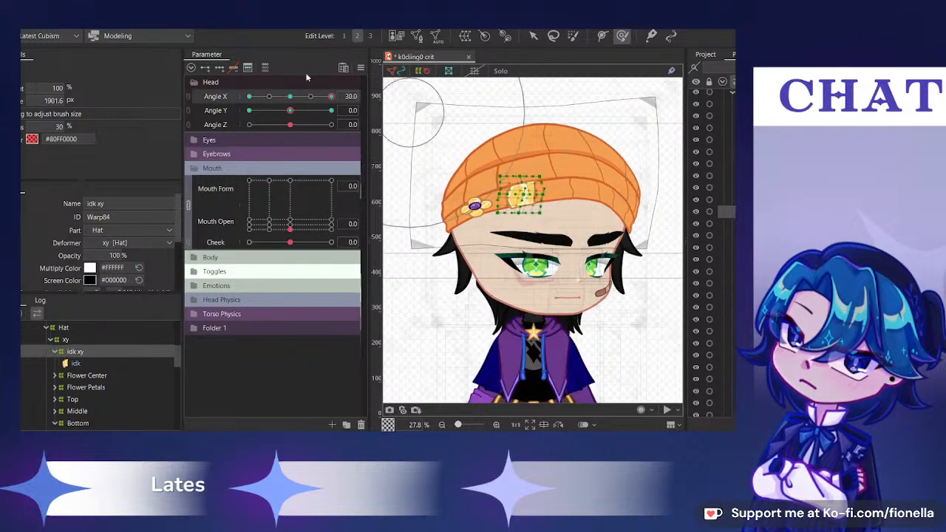
pyautogui.moveTo(291, 97); pyautogui.dragTo(290, 96)
pyautogui.scroll(3, 512, 198)
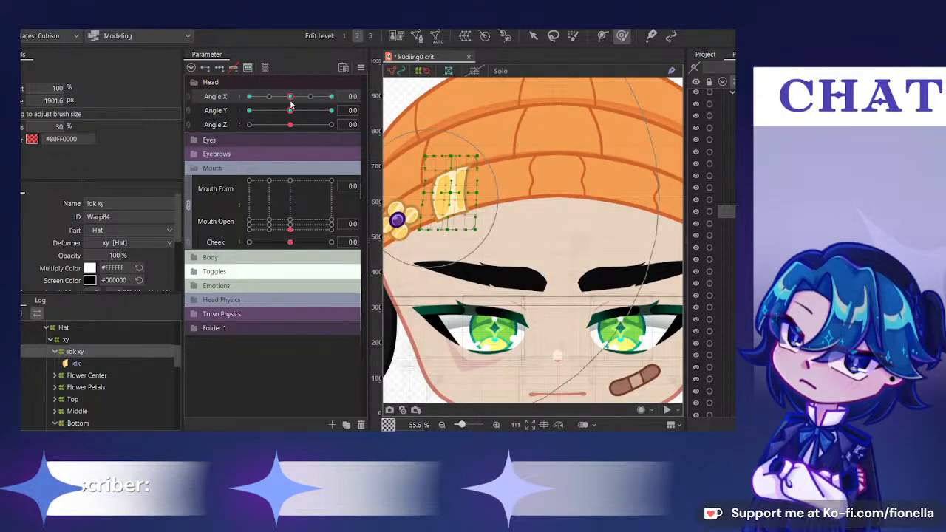
pyautogui.moveTo(290, 97); pyautogui.dragTo(367, 115)
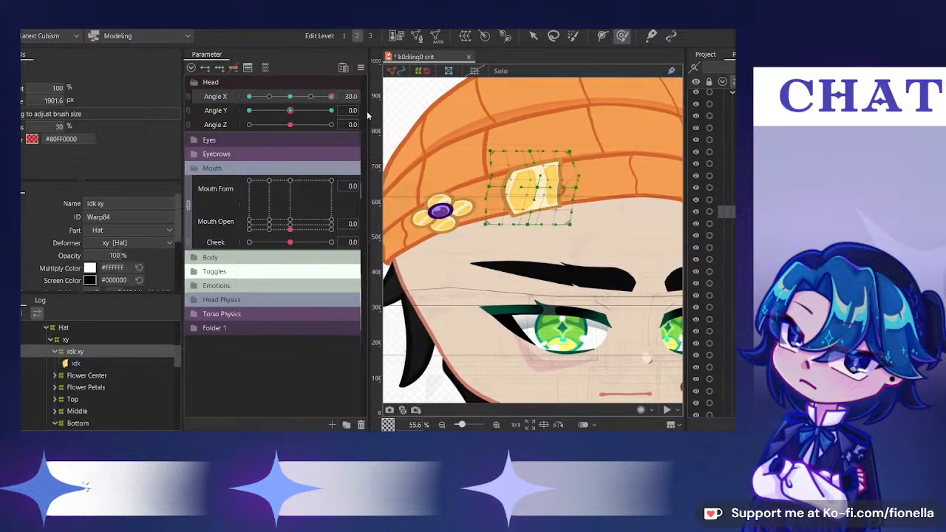
# Reshape the front band and turned side of the hat's xy deformer at Angle X 30 with the brush reduced to 997.4 px
pyautogui.click(728, 200)
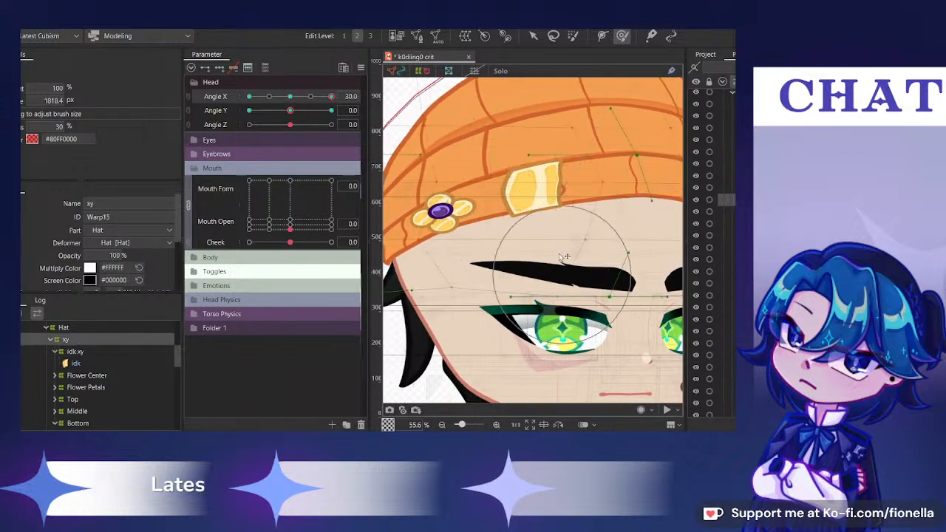
pyautogui.moveTo(525, 147); pyautogui.dragTo(498, 132)
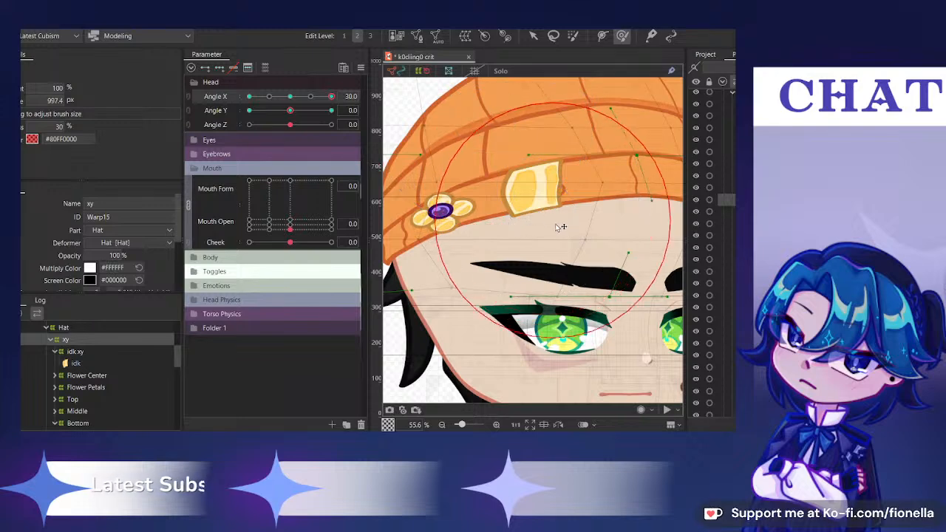
pyautogui.scroll(-3, 547, 197)
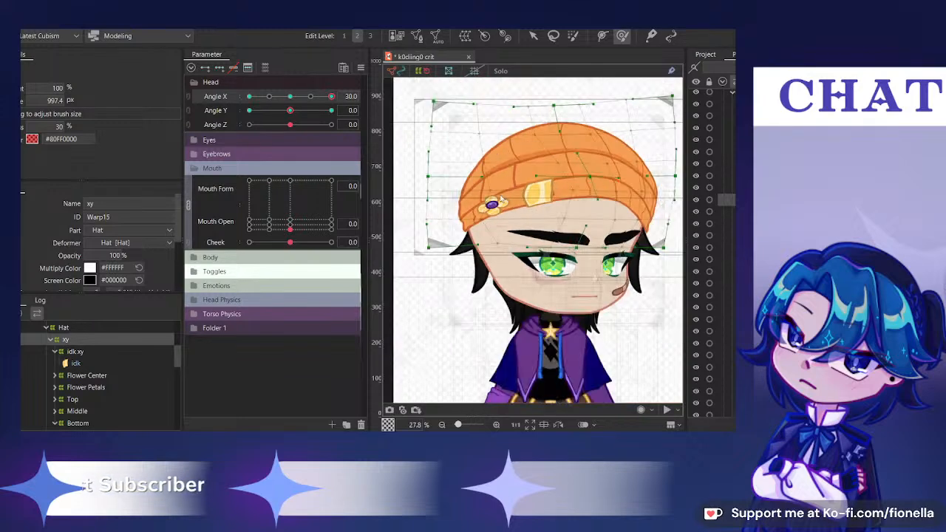
pyautogui.scroll(3, 608, 203)
pyautogui.moveTo(608, 203); pyautogui.dragTo(528, 196)
pyautogui.moveTo(609, 199); pyautogui.dragTo(613, 204)
pyautogui.scroll(-3, 561, 178)
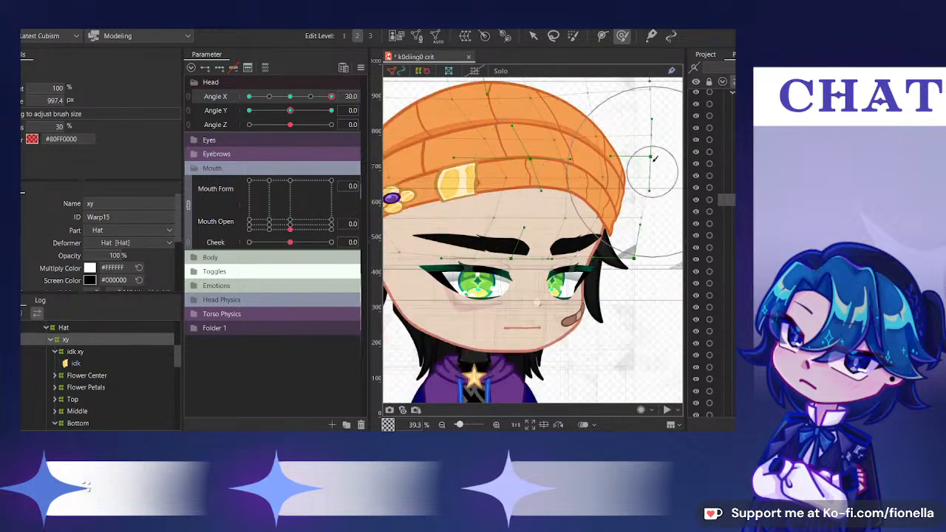
pyautogui.moveTo(649, 166); pyautogui.dragTo(657, 160)
pyautogui.scroll(-4, 657, 160)
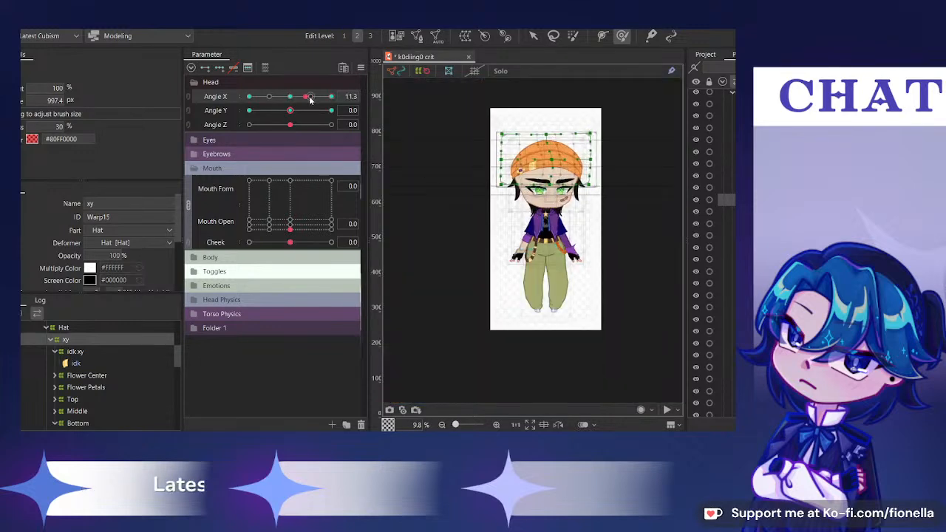
# Refine the top of the xy deformer at Angle X 30 with a 1249.3 px brush and scrub Angle X to check it
pyautogui.scroll(3, 515, 151)
pyautogui.moveTo(528, 148); pyautogui.dragTo(535, 152)
pyautogui.moveTo(535, 141)
pyautogui.mouseDown()
pyautogui.moveTo(542, 164)
pyautogui.moveTo(532, 175)
pyautogui.moveTo(556, 154)
pyautogui.moveTo(506, 157)
pyautogui.mouseUp()
pyautogui.scroll(1, 563, 156)
pyautogui.scroll(-1, 571, 156)
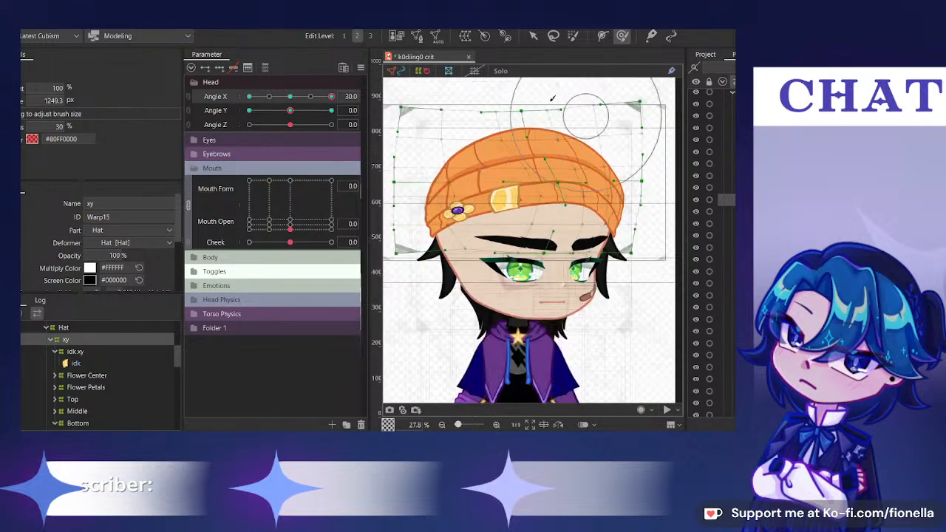
pyautogui.moveTo(279, 98); pyautogui.dragTo(346, 105)
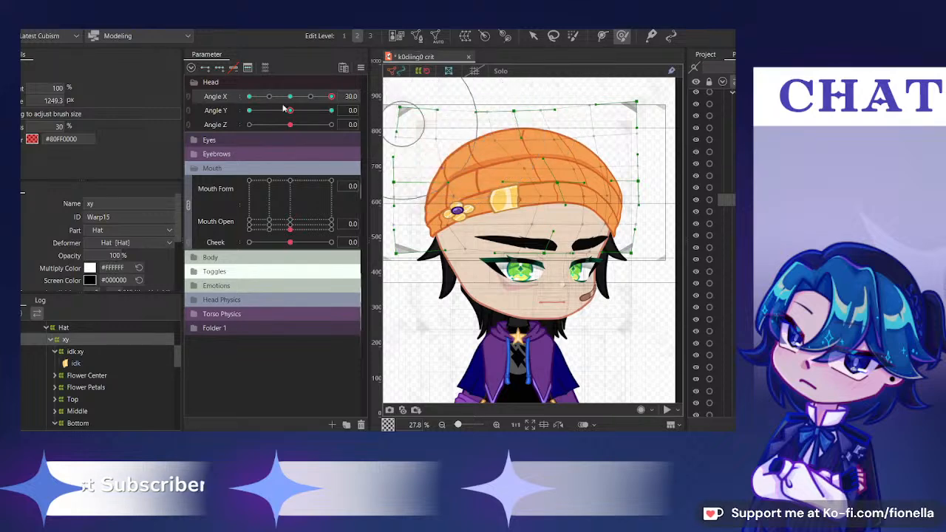
pyautogui.moveTo(331, 97); pyautogui.dragTo(373, 117)
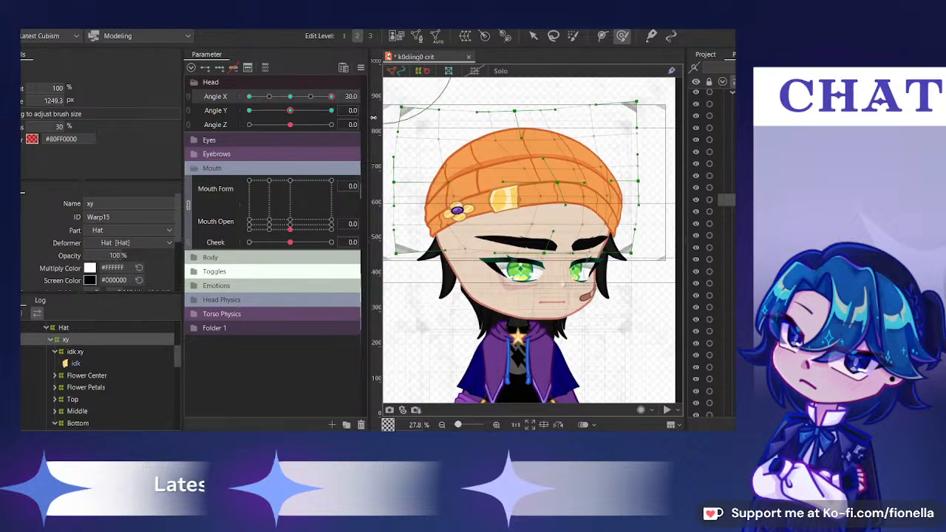
# Nudge the xy deformer's edge on the turned side, check the negative Angle X turn, and return Angle X to 0
pyautogui.moveTo(657, 198); pyautogui.dragTo(660, 202)
pyautogui.moveTo(659, 203); pyautogui.dragTo(655, 202)
pyautogui.moveTo(289, 96)
pyautogui.mouseDown()
pyautogui.moveTo(348, 111)
pyautogui.moveTo(159, 142)
pyautogui.mouseUp()
pyautogui.click(291, 97)
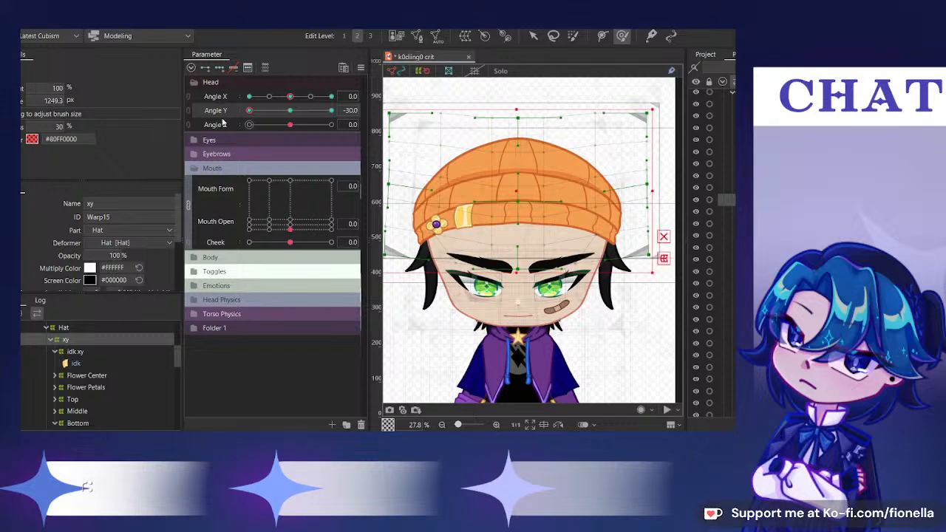
# Link Angle X with Angle Y, then tilt and reposition the hat's xy deformer at Angle X 30, Angle Y 30
pyautogui.click(291, 111)
pyautogui.click(188, 99)
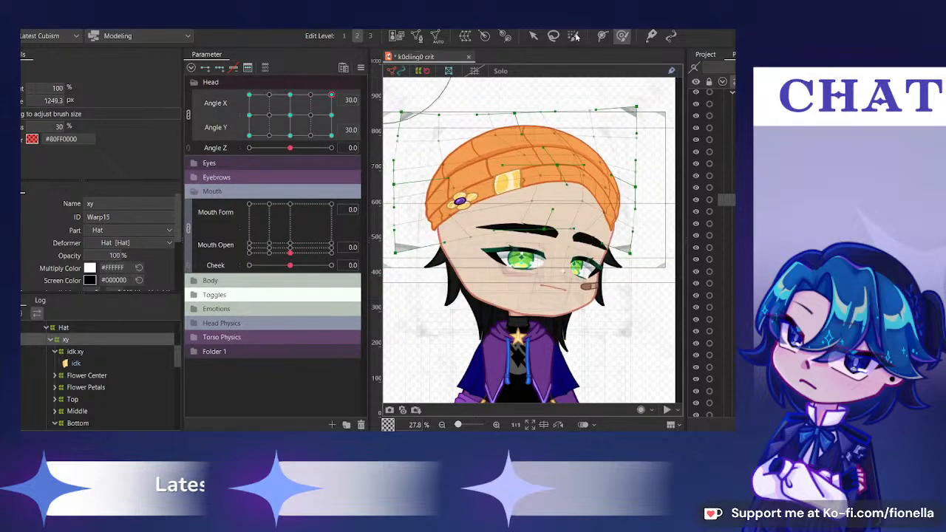
pyautogui.click(533, 36)
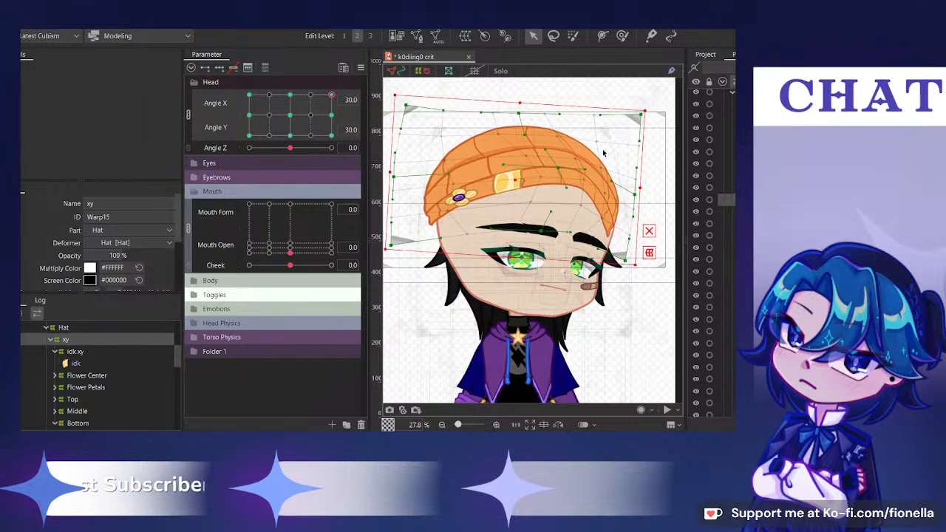
pyautogui.moveTo(516, 180); pyautogui.dragTo(521, 180)
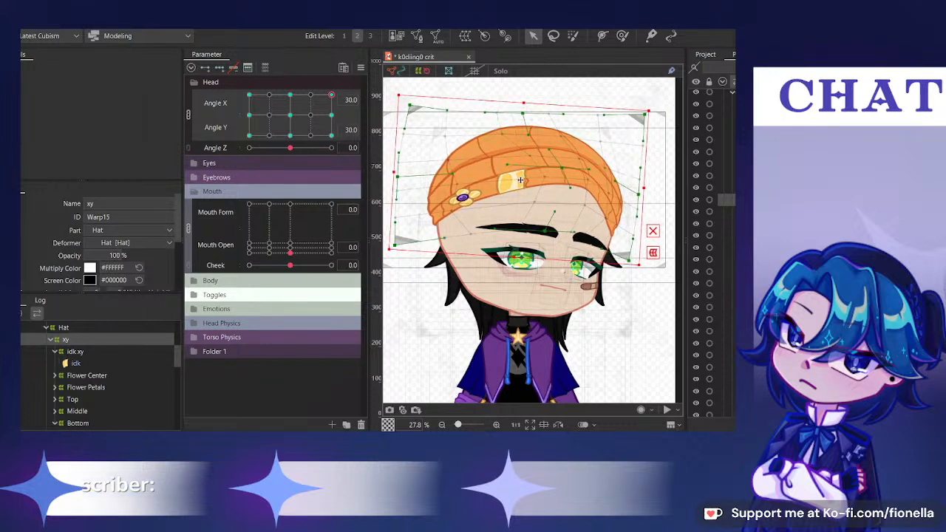
# Reshape the front band area of the xy deformer at Angle X 30, Angle Y 30 with the 1249.3 px brush
pyautogui.click(623, 36)
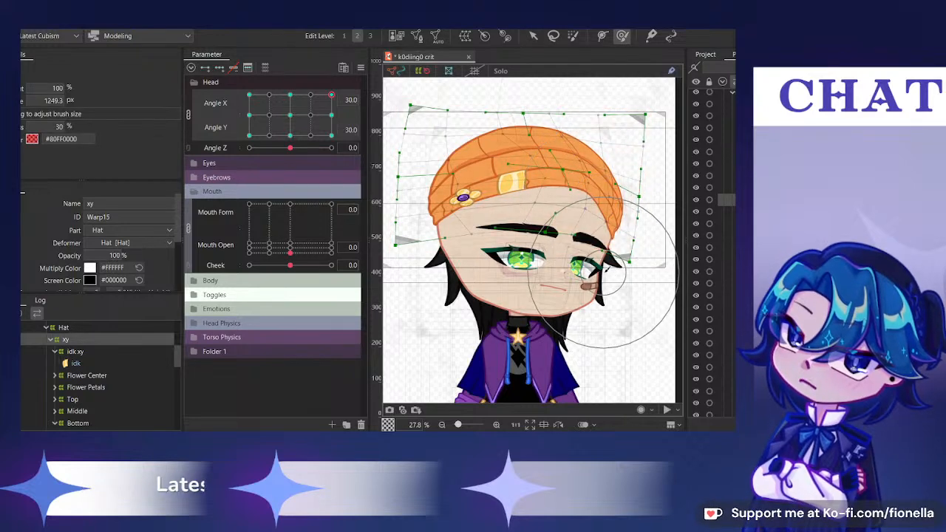
pyautogui.moveTo(298, 106); pyautogui.dragTo(352, 90)
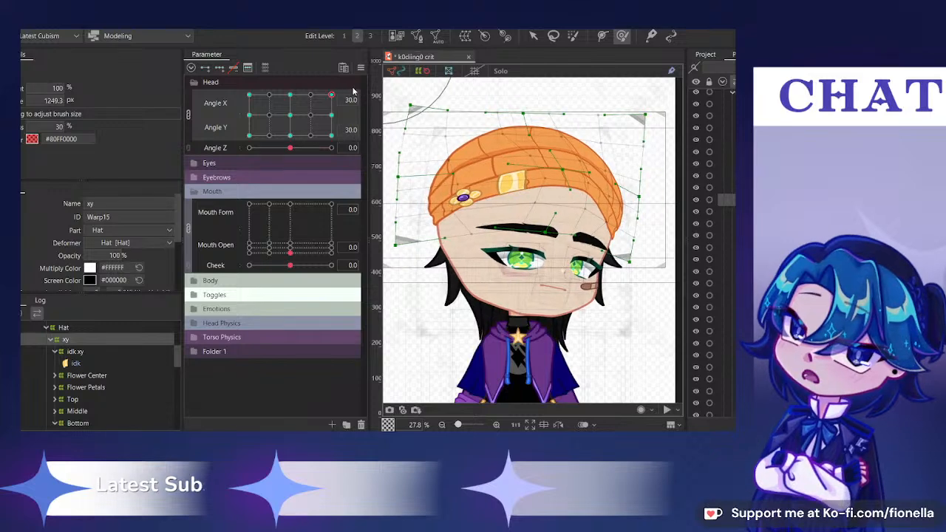
pyautogui.moveTo(552, 208); pyautogui.dragTo(565, 225)
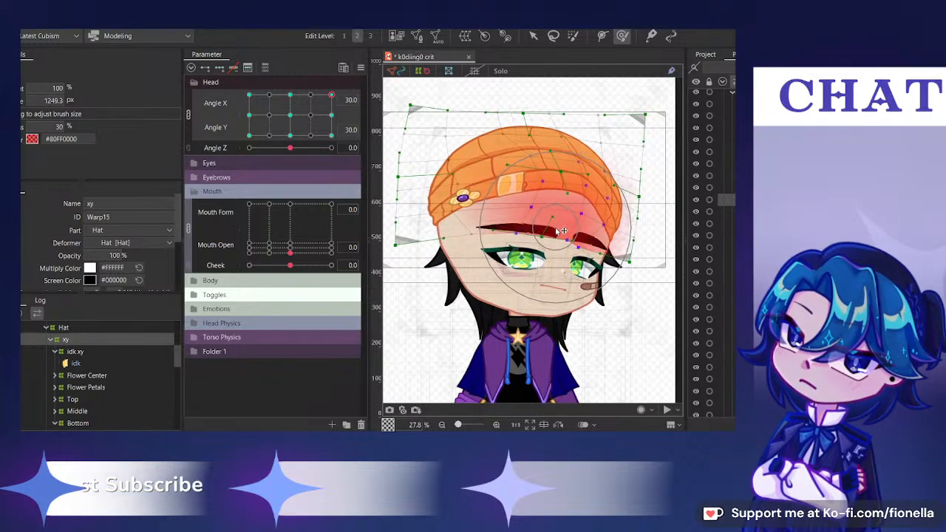
# Rotate and shift the xy deformer to follow the head at Angle X 30, Angle Y -30, and scrub the pose to check it
pyautogui.moveTo(290, 101); pyautogui.dragTo(337, 141)
pyautogui.click(533, 35)
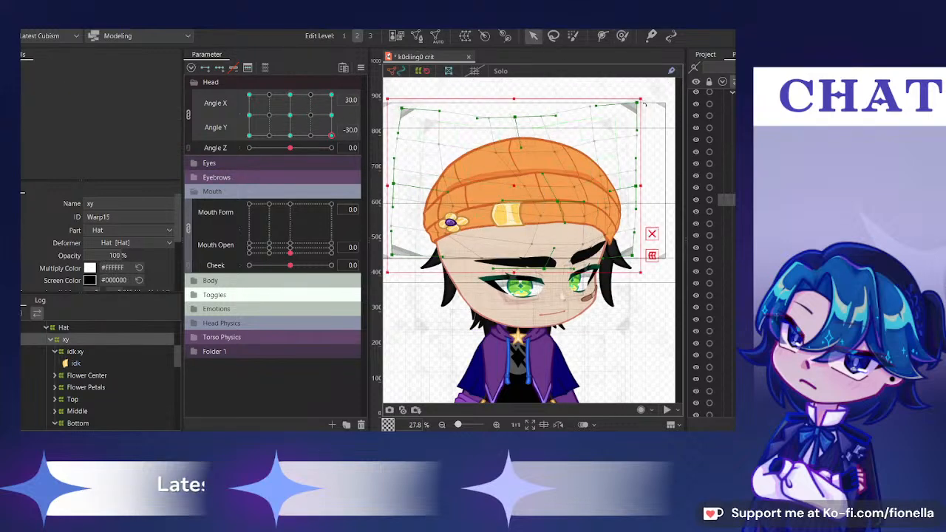
pyautogui.moveTo(645, 96); pyautogui.dragTo(630, 75)
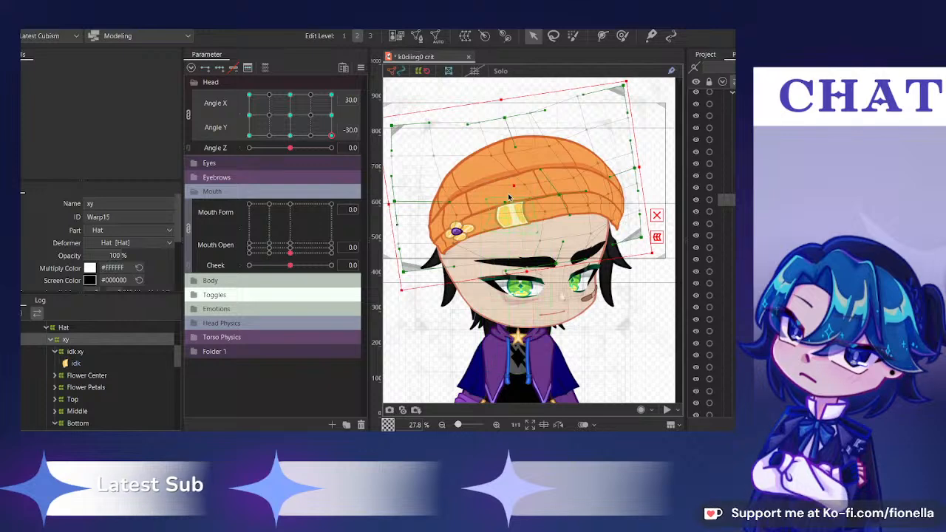
pyautogui.moveTo(512, 190); pyautogui.dragTo(508, 192)
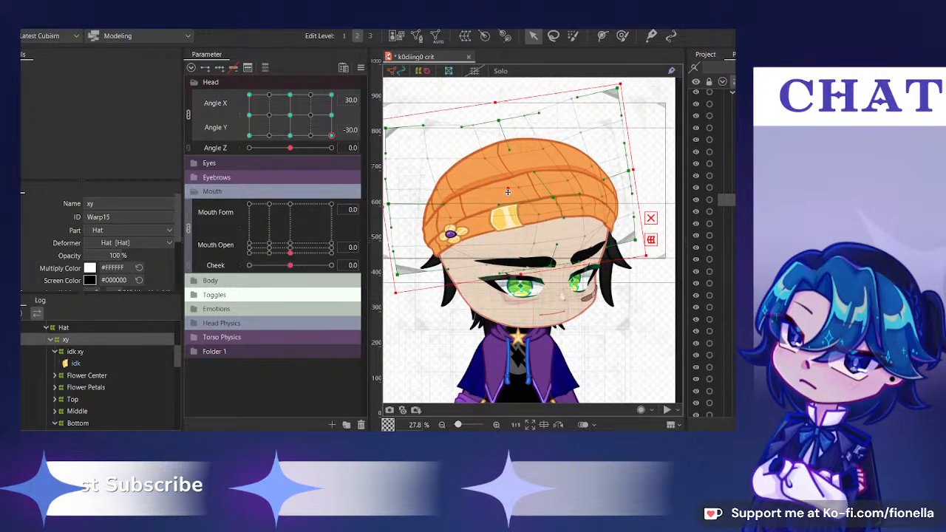
pyautogui.moveTo(288, 103); pyautogui.dragTo(331, 150)
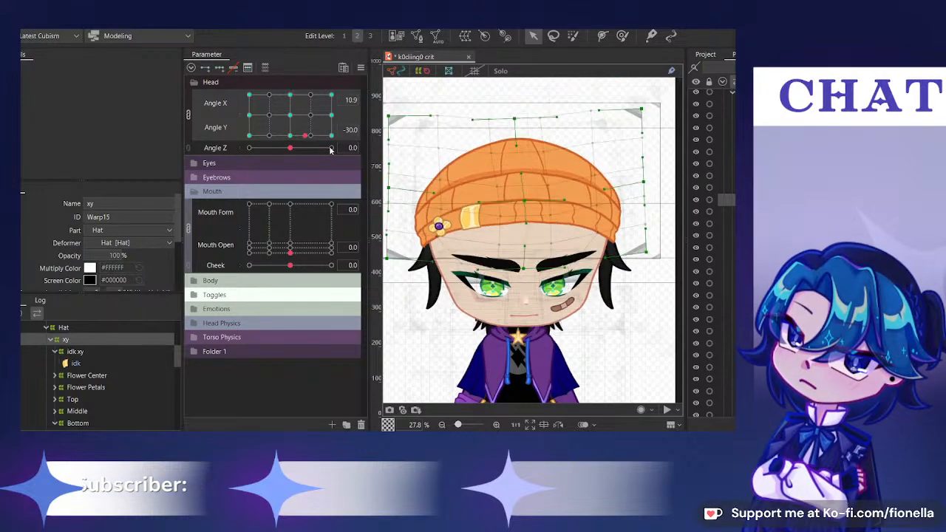
# Reshape the flower side of the xy deformer at Angle X 30, Angle Y -30 with a 1573.3 px brush
pyautogui.click(623, 36)
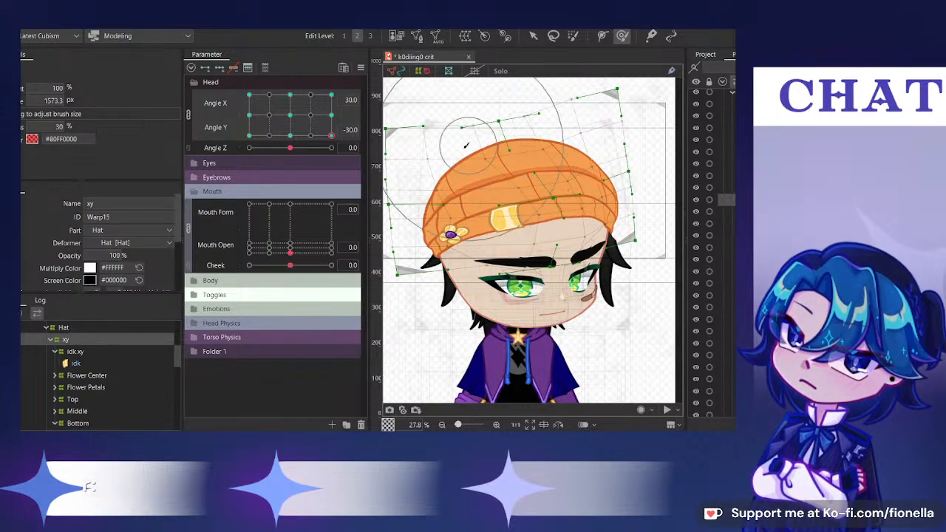
pyautogui.moveTo(466, 145); pyautogui.dragTo(473, 150)
pyautogui.moveTo(440, 284); pyautogui.dragTo(438, 287)
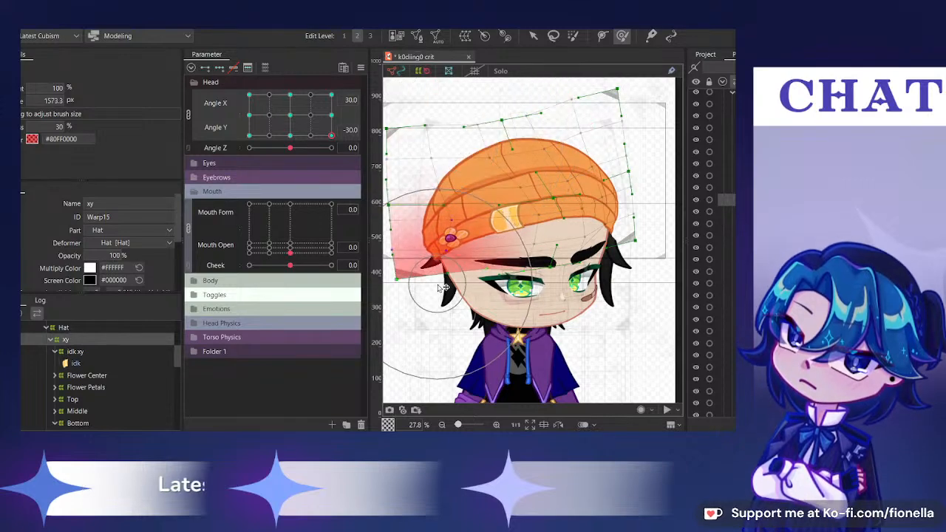
# Scrub the combined head angles and refine the front and turned side of the xy deformer at Angle X 30, Angle Y 30
pyautogui.moveTo(302, 126)
pyautogui.mouseDown()
pyautogui.moveTo(311, 154)
pyautogui.moveTo(388, 150)
pyautogui.moveTo(359, 50)
pyautogui.mouseUp()
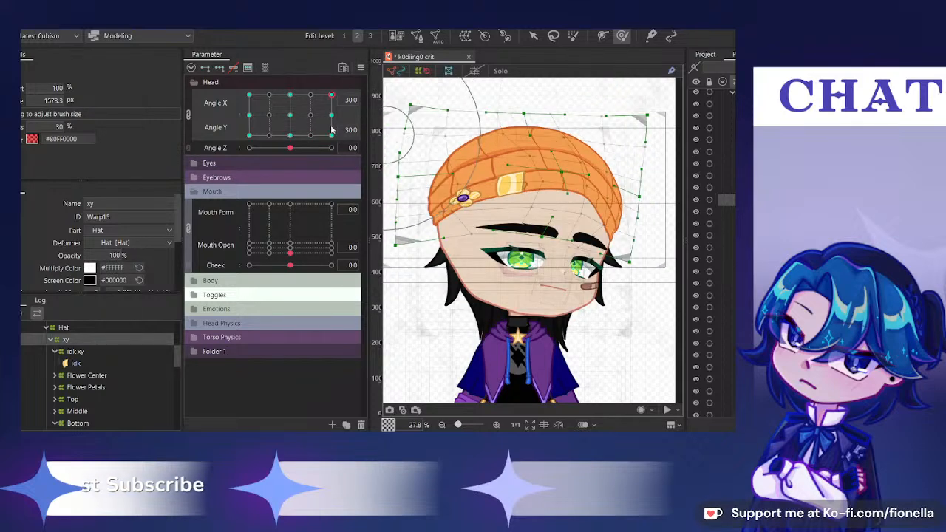
pyautogui.moveTo(312, 117)
pyautogui.mouseDown()
pyautogui.moveTo(296, 80)
pyautogui.moveTo(315, 133)
pyautogui.moveTo(298, 115)
pyautogui.moveTo(320, 115)
pyautogui.mouseUp()
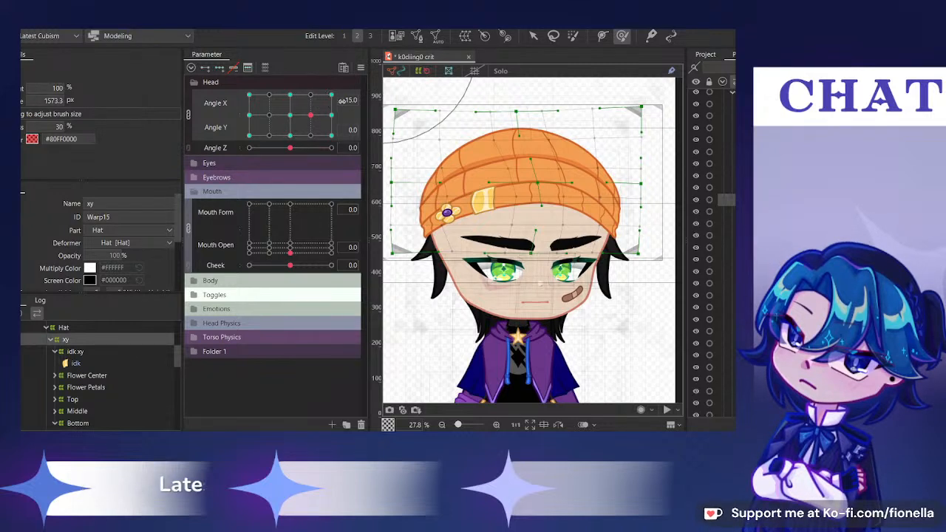
pyautogui.moveTo(277, 97); pyautogui.dragTo(331, 95)
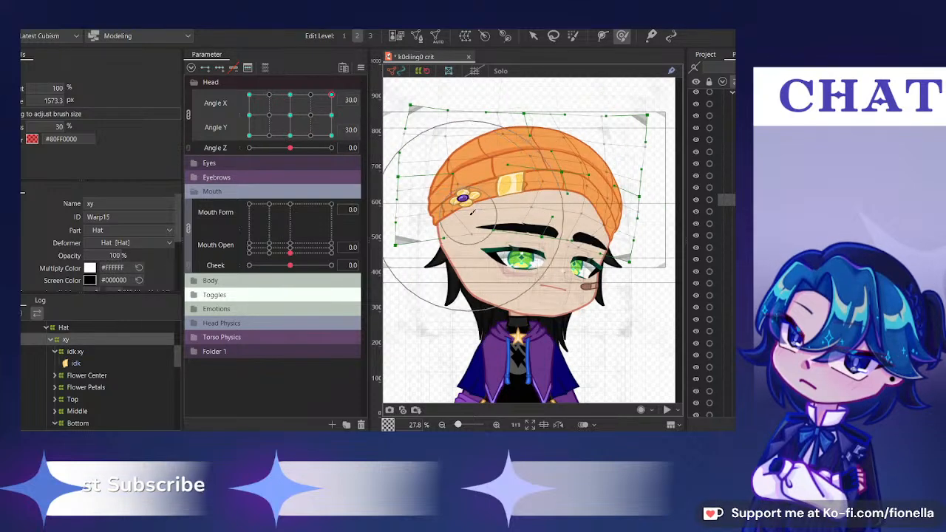
pyautogui.moveTo(495, 217); pyautogui.dragTo(497, 210)
pyautogui.moveTo(633, 237); pyautogui.dragTo(637, 233)
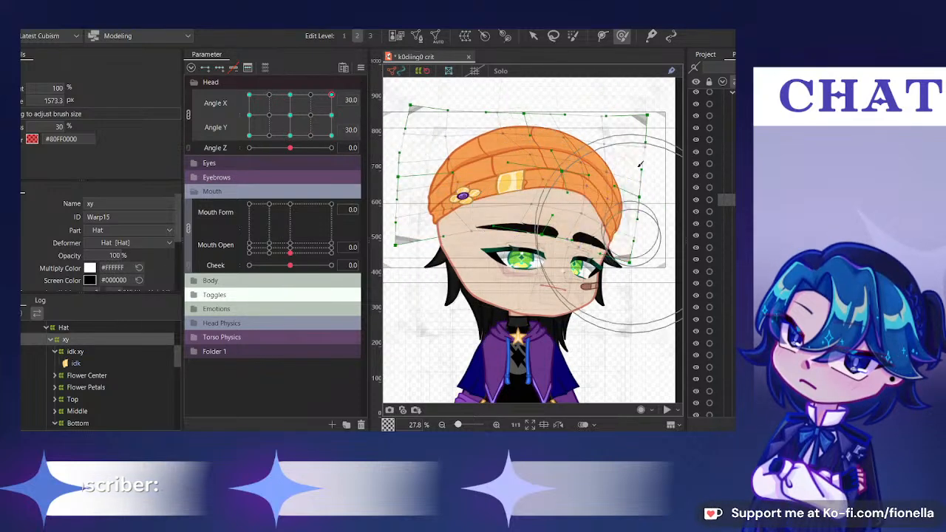
pyautogui.moveTo(655, 159); pyautogui.dragTo(660, 161)
pyautogui.moveTo(656, 161); pyautogui.dragTo(659, 165)
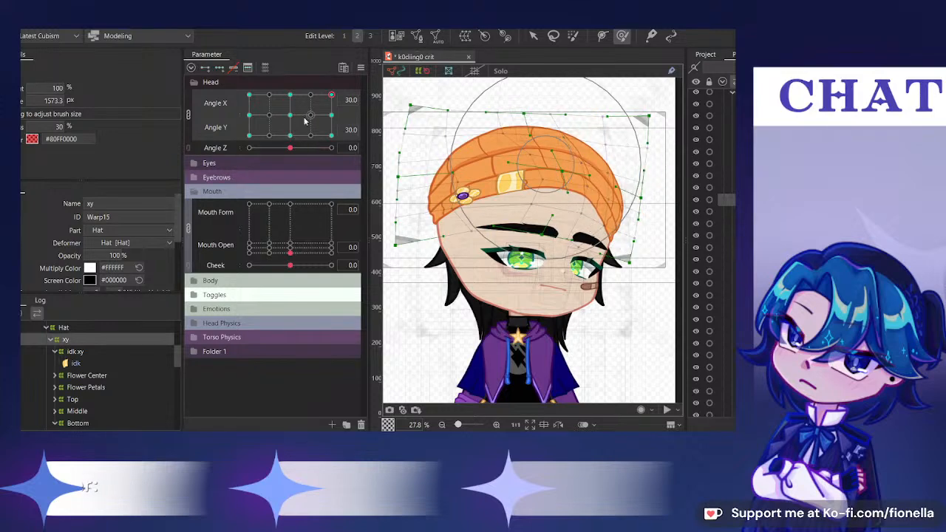
# Examine the hat across the combined Angle X and Y poses, with a close look at the band and yellow ornament
pyautogui.moveTo(304, 122); pyautogui.dragTo(377, 168)
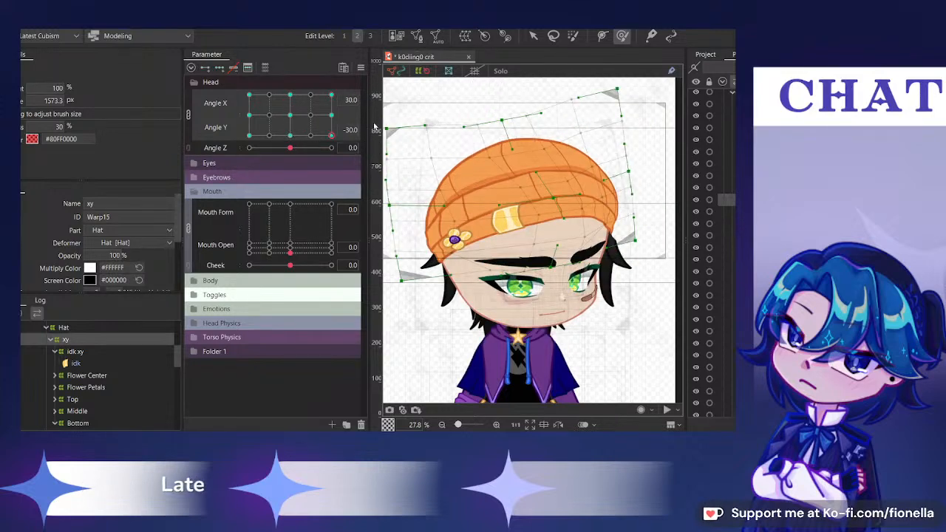
pyautogui.moveTo(375, 126)
pyautogui.mouseDown()
pyautogui.moveTo(353, 113)
pyautogui.moveTo(365, 136)
pyautogui.mouseUp()
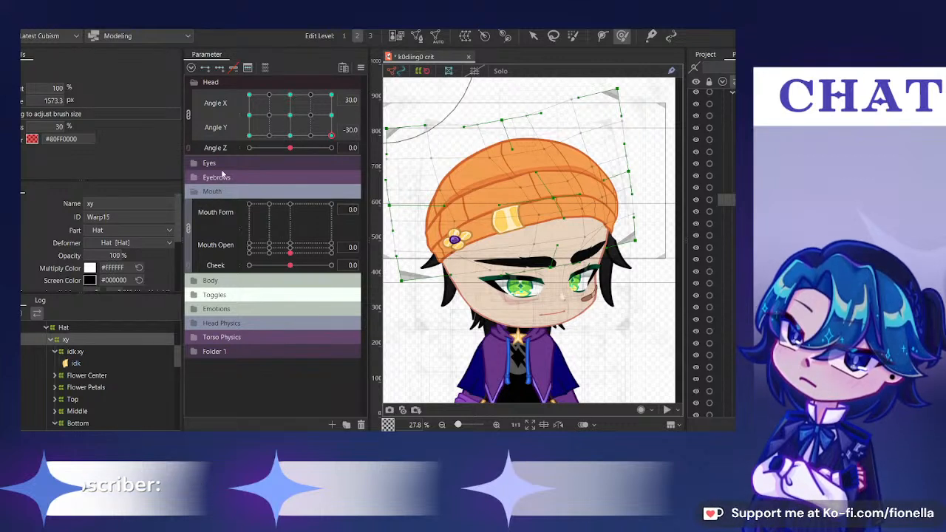
pyautogui.click(292, 116)
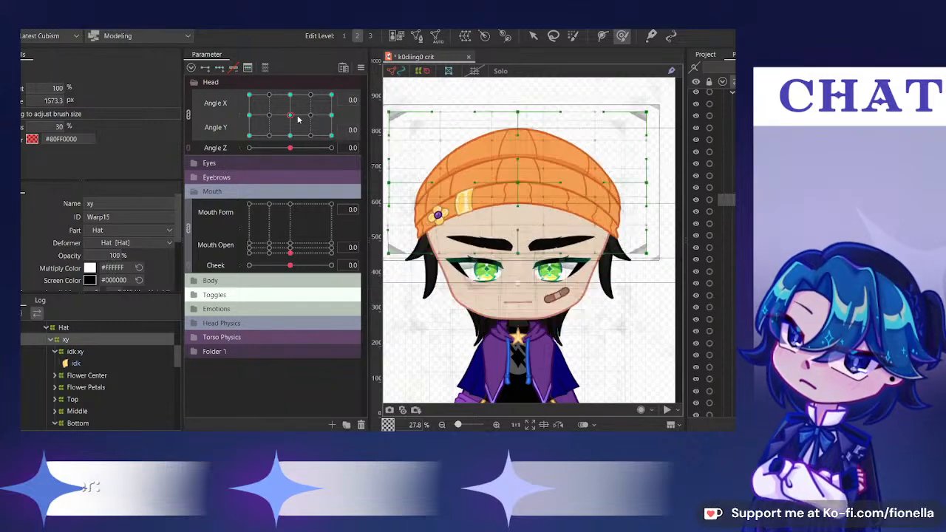
pyautogui.moveTo(289, 134)
pyautogui.mouseDown()
pyautogui.moveTo(286, 105)
pyautogui.moveTo(291, 112)
pyautogui.moveTo(332, 99)
pyautogui.moveTo(325, 144)
pyautogui.moveTo(270, 135)
pyautogui.moveTo(326, 120)
pyautogui.moveTo(314, 128)
pyautogui.moveTo(316, 113)
pyautogui.moveTo(291, 115)
pyautogui.mouseUp()
pyautogui.scroll(3, 463, 202)
pyautogui.moveTo(462, 202); pyautogui.dragTo(525, 206)
pyautogui.moveTo(290, 115)
pyautogui.mouseDown()
pyautogui.moveTo(323, 113)
pyautogui.moveTo(290, 115)
pyautogui.mouseUp()
pyautogui.scroll(-3, 538, 238)
pyautogui.scroll(3, 581, 224)
pyautogui.moveTo(580, 223); pyautogui.dragTo(565, 194)
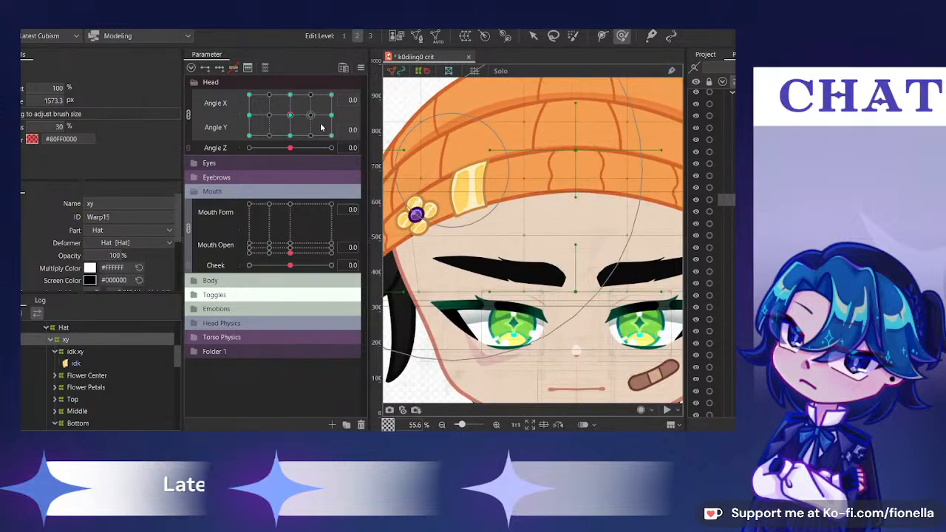
# Unlink Angle X from Angle Y and inspect how the hat turns toward Angle X 30
pyautogui.click(188, 115)
pyautogui.click(533, 35)
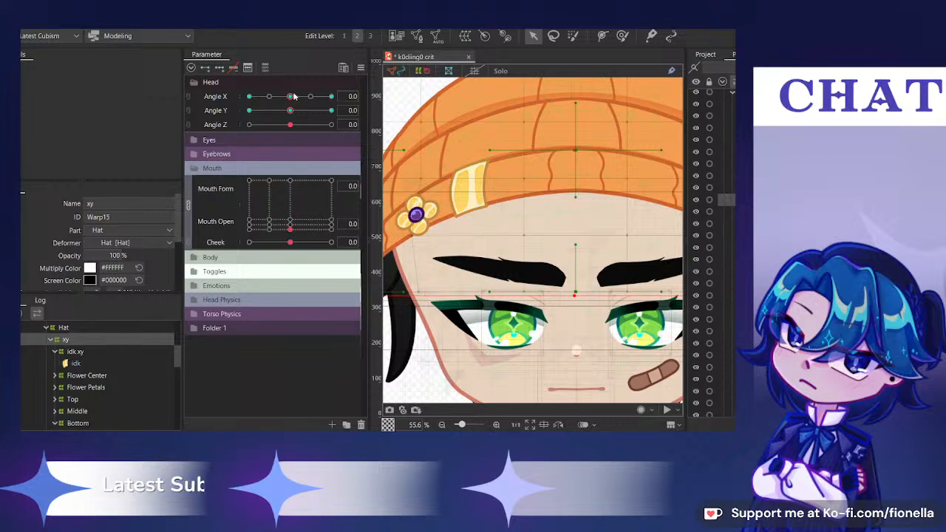
pyautogui.click(573, 36)
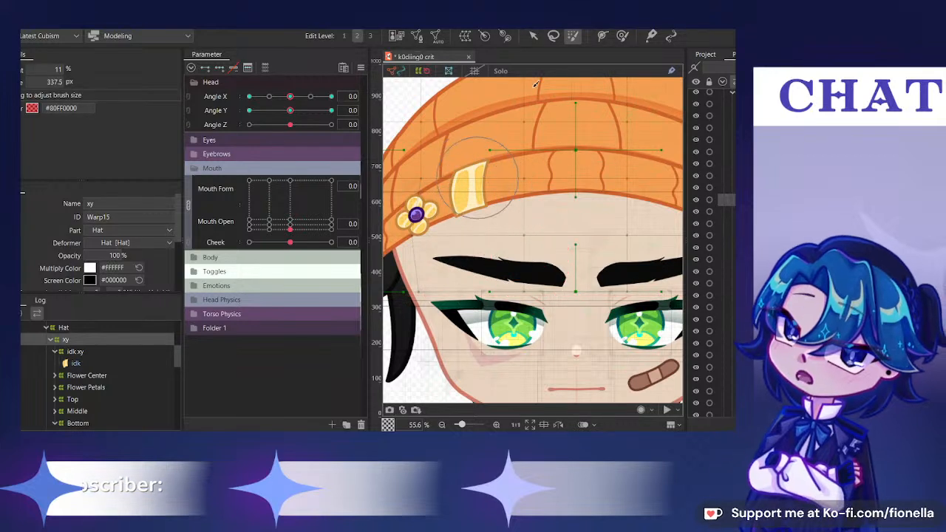
pyautogui.click(533, 36)
pyautogui.moveTo(294, 99); pyautogui.dragTo(332, 97)
pyautogui.scroll(-5, 549, 172)
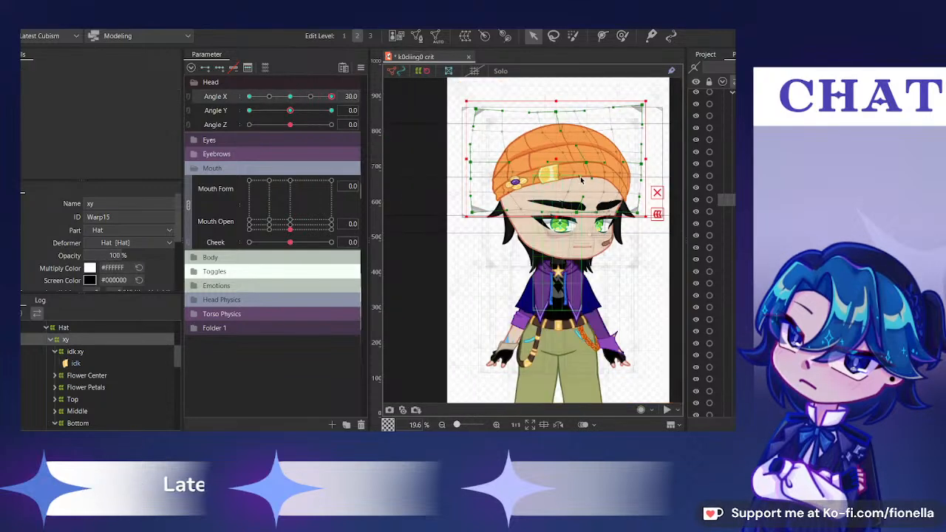
pyautogui.scroll(4, 581, 168)
pyautogui.scroll(-1, 579, 171)
pyautogui.moveTo(291, 97); pyautogui.dragTo(346, 114)
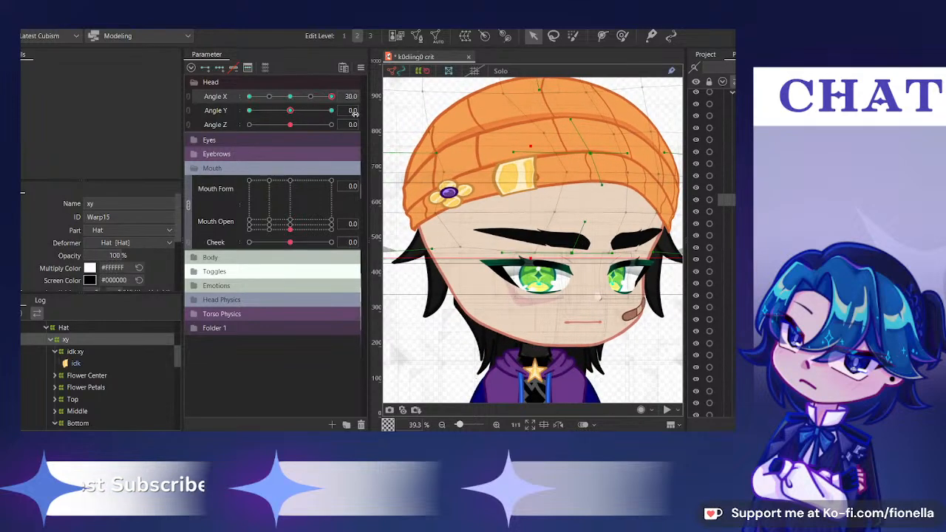
# Find the hat's line meshes in the parts list and select all the meshes in Top Lines
pyautogui.click(673, 166)
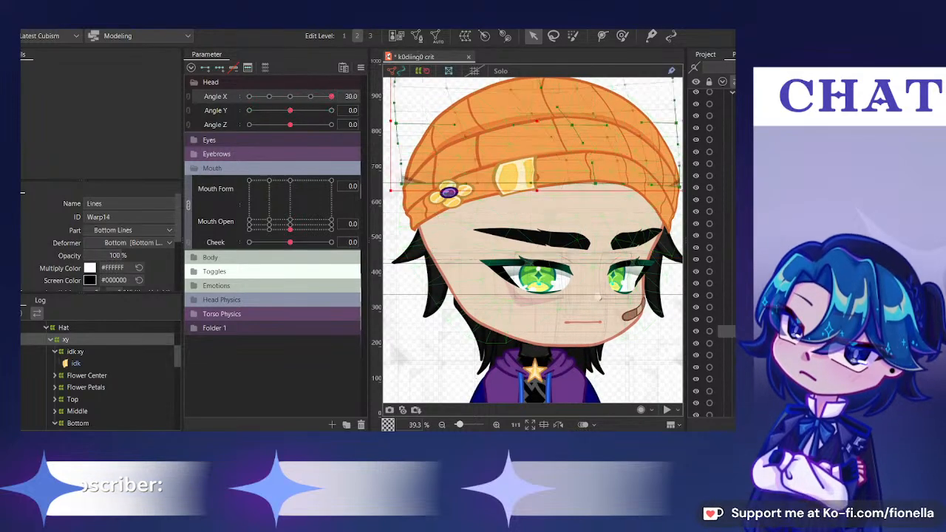
pyautogui.click(672, 166)
pyautogui.keyDown('shift'); pyautogui.click(728, 404); pyautogui.keyUp('shift')
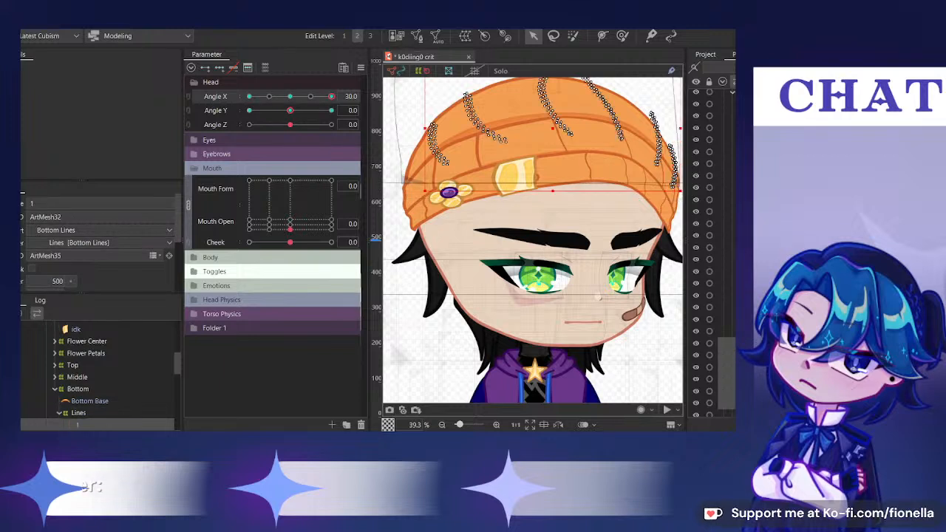
pyautogui.click(727, 308)
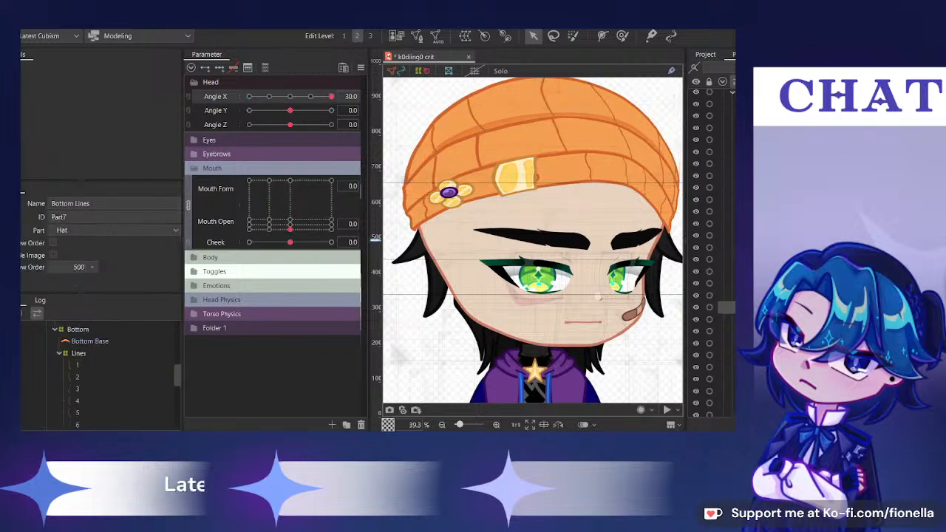
pyautogui.click(726, 260)
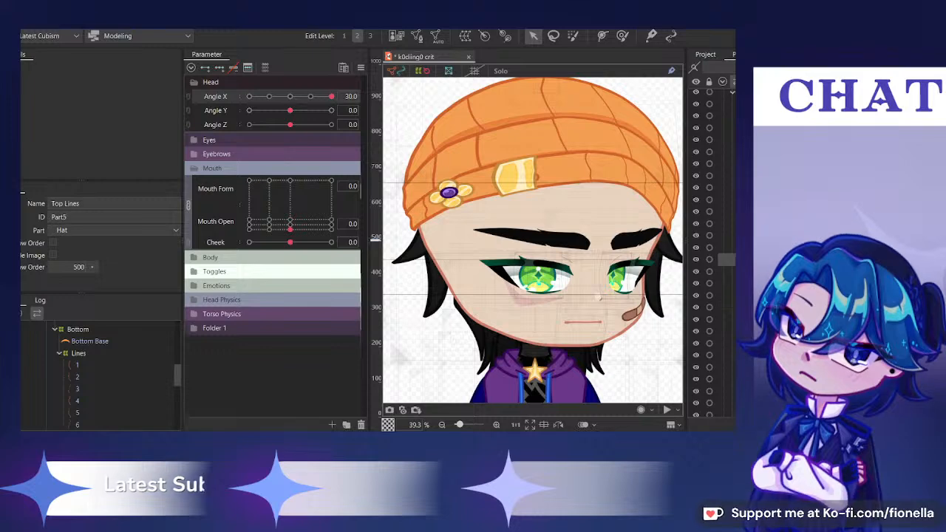
pyautogui.hotkey('ctrl', 'a')
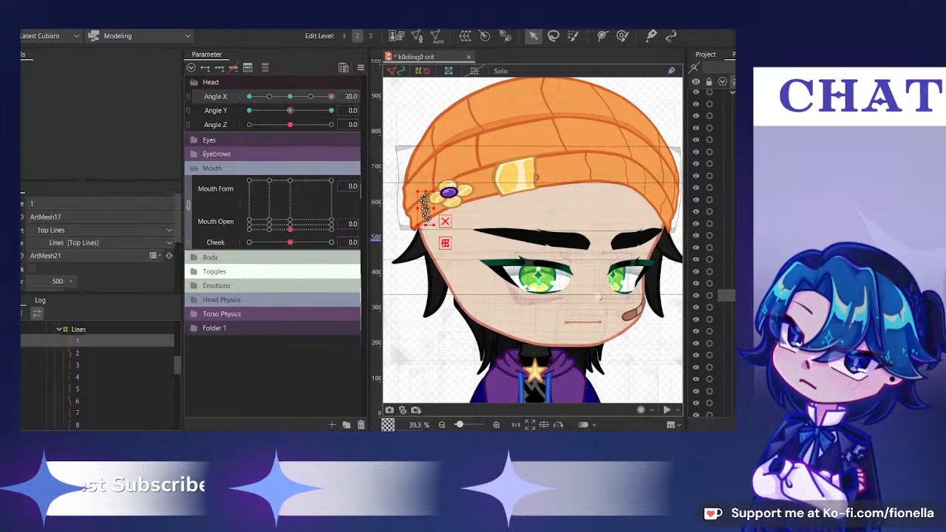
# Reshape the selected Top Lines meshes at Angle X 30 with a 1013.4 px brush, scrubbing Angle X to check them
pyautogui.click(622, 36)
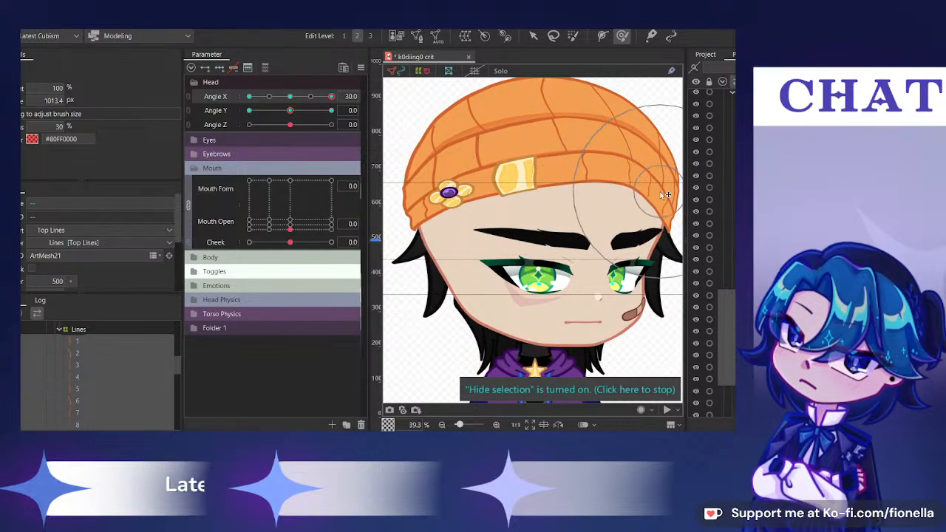
pyautogui.moveTo(289, 101); pyautogui.dragTo(334, 116)
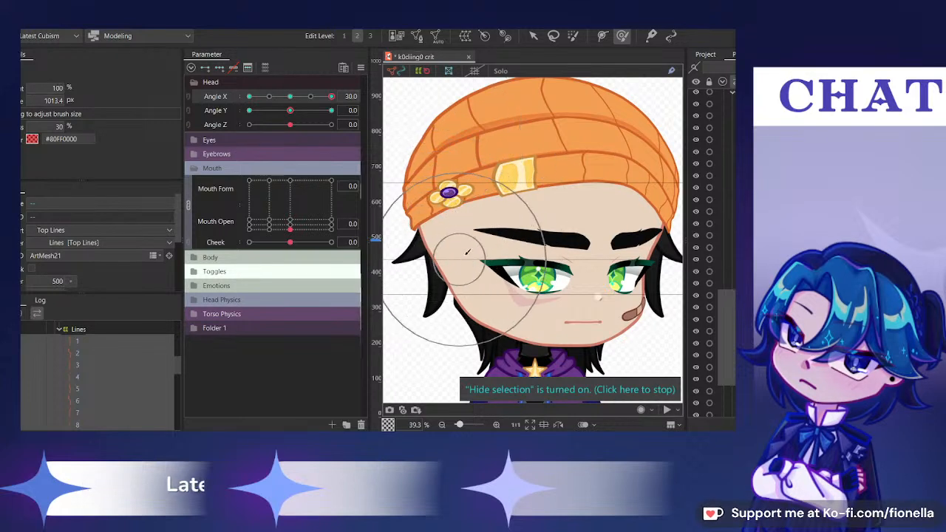
pyautogui.moveTo(331, 97)
pyautogui.mouseDown()
pyautogui.moveTo(297, 99)
pyautogui.moveTo(331, 97)
pyautogui.mouseUp()
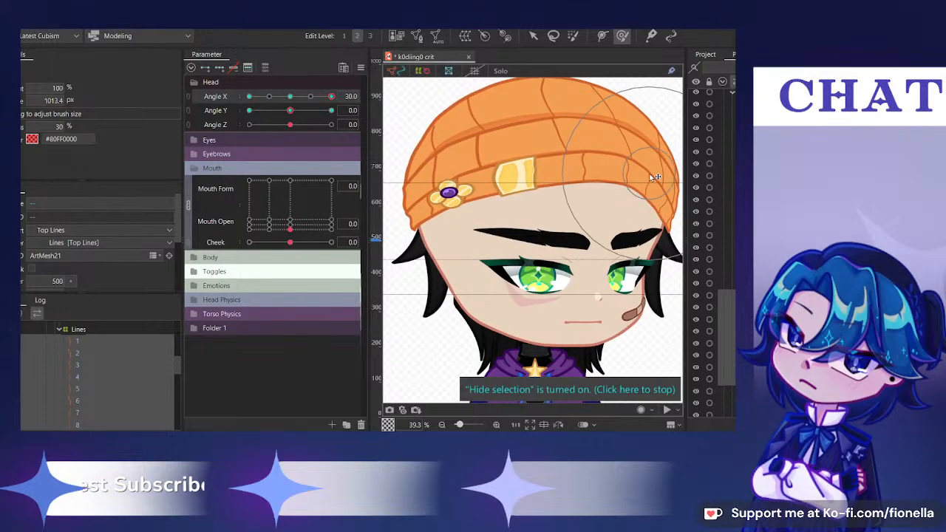
pyautogui.moveTo(290, 97); pyautogui.dragTo(331, 97)
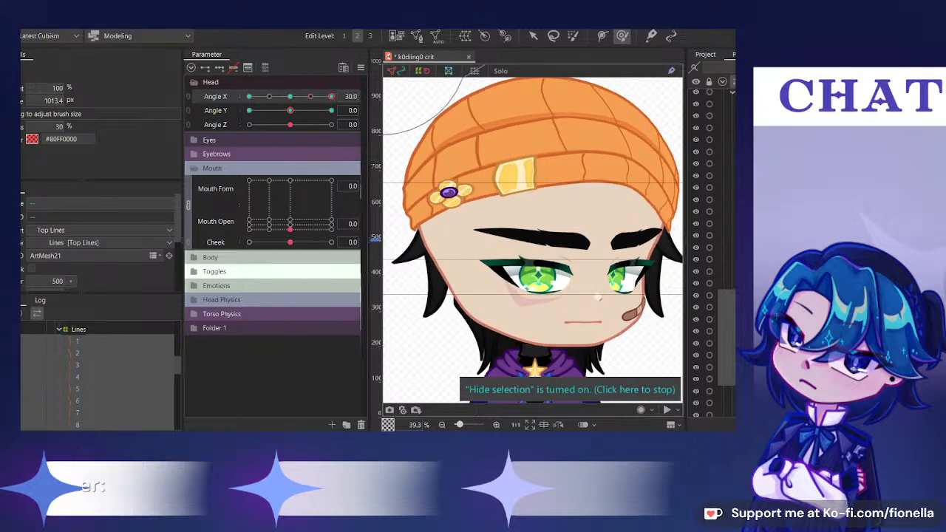
# Refine the hat's xy deformer and the yellow ornament's idk xy deformer at Angle X 30 with a 787.5 px brush
pyautogui.click(726, 209)
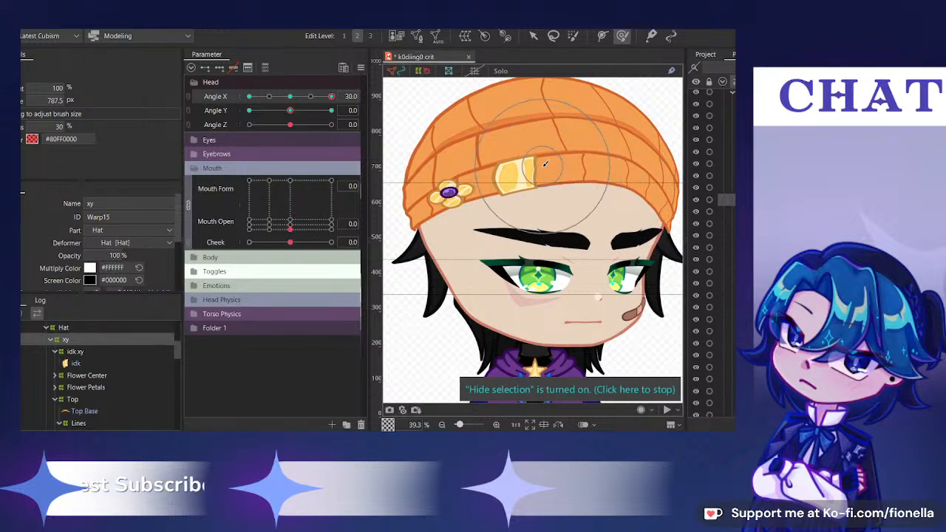
pyautogui.moveTo(331, 96)
pyautogui.mouseDown()
pyautogui.moveTo(312, 97)
pyautogui.moveTo(336, 110)
pyautogui.moveTo(305, 113)
pyautogui.moveTo(349, 125)
pyautogui.moveTo(292, 126)
pyautogui.moveTo(304, 130)
pyautogui.moveTo(296, 125)
pyautogui.moveTo(303, 108)
pyautogui.moveTo(336, 110)
pyautogui.mouseUp()
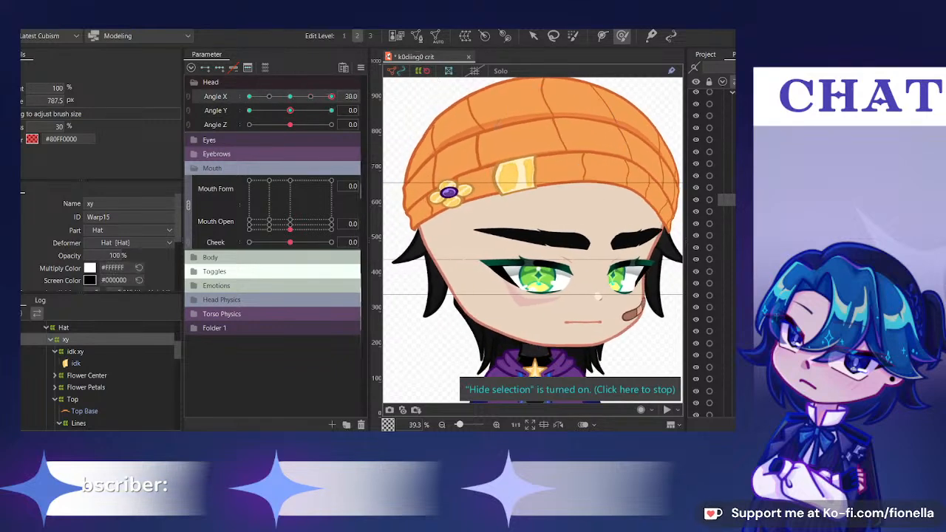
pyautogui.click(75, 352)
pyautogui.scroll(2, 486, 177)
pyautogui.moveTo(478, 185); pyautogui.dragTo(502, 185)
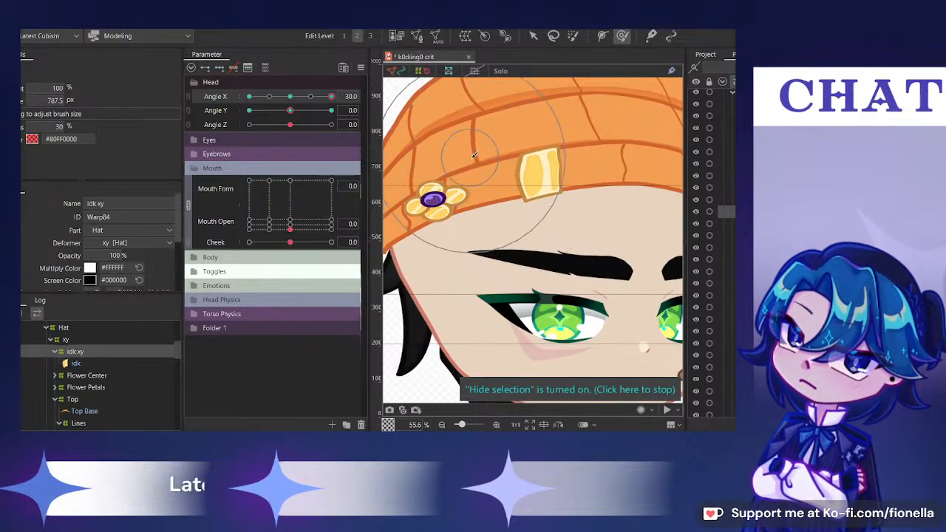
pyautogui.moveTo(476, 176); pyautogui.dragTo(469, 178)
pyautogui.moveTo(332, 97)
pyautogui.mouseDown()
pyautogui.moveTo(306, 101)
pyautogui.moveTo(359, 106)
pyautogui.mouseUp()
pyautogui.click(290, 96)
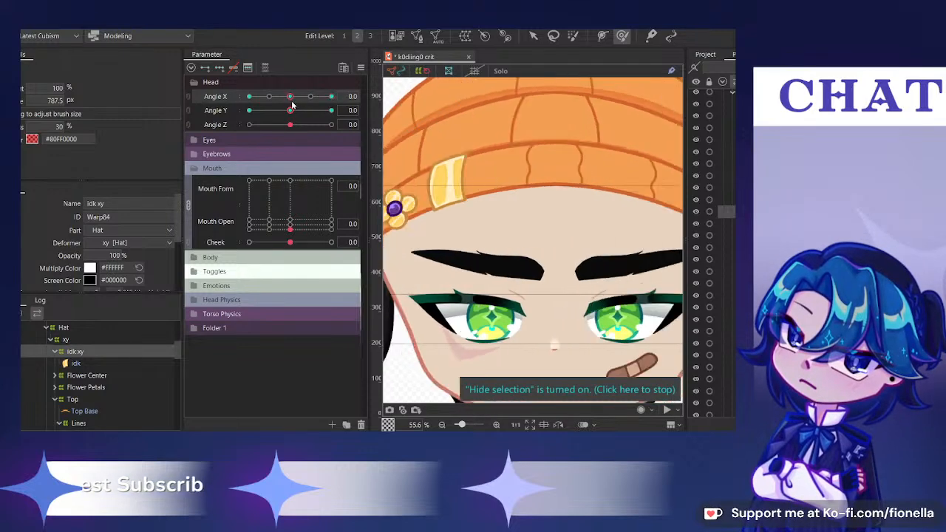
# Adjust the yellow ornament's idk xy deformer at Angle Y 30 with a 312.9 px brush and compare it at Angle Y -30
pyautogui.moveTo(289, 110); pyautogui.dragTo(355, 110)
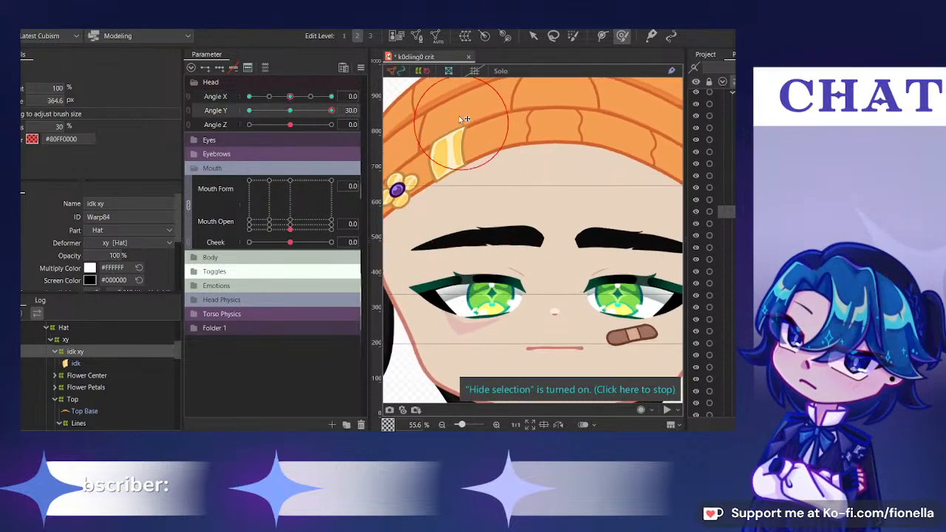
pyautogui.scroll(2, 443, 148)
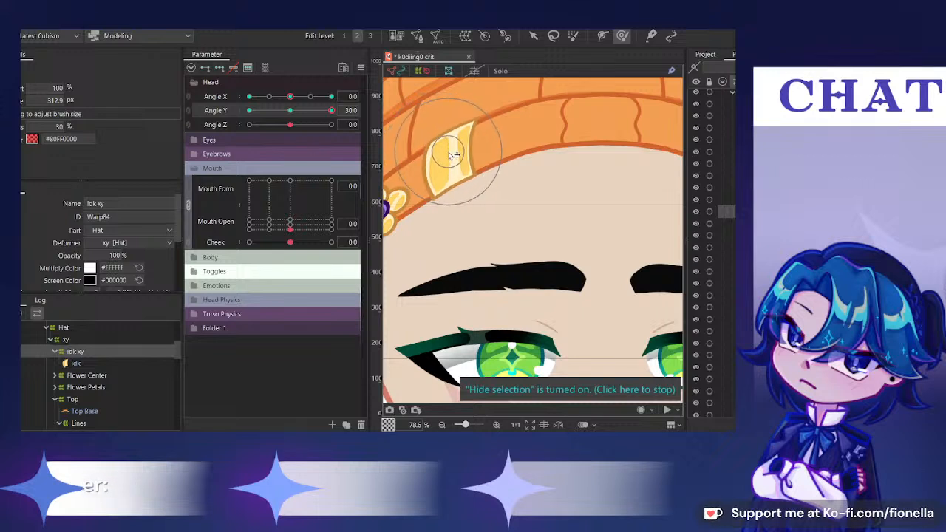
pyautogui.click(249, 110)
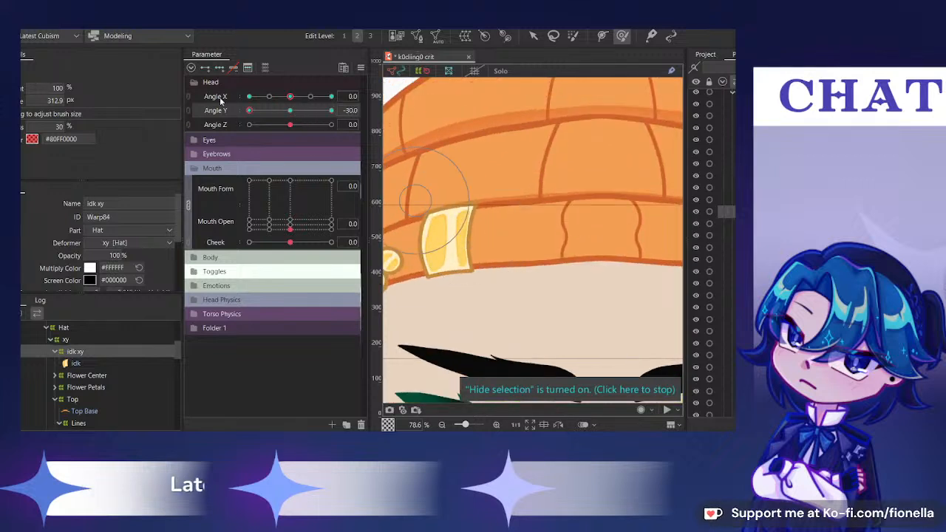
# Link Angle X with Angle Y and pose the head at Angle X 30, Angle Y 30 to view the ornament
pyautogui.click(188, 103)
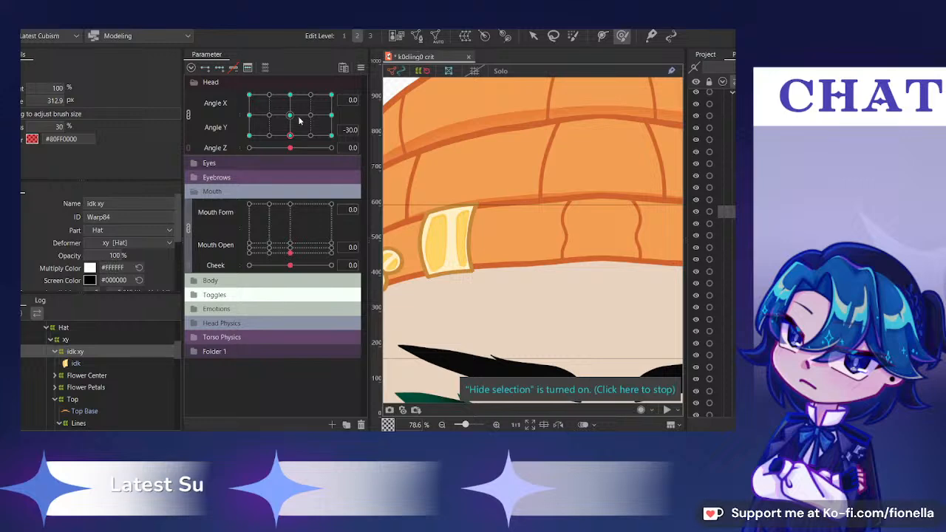
pyautogui.moveTo(300, 121); pyautogui.dragTo(331, 96)
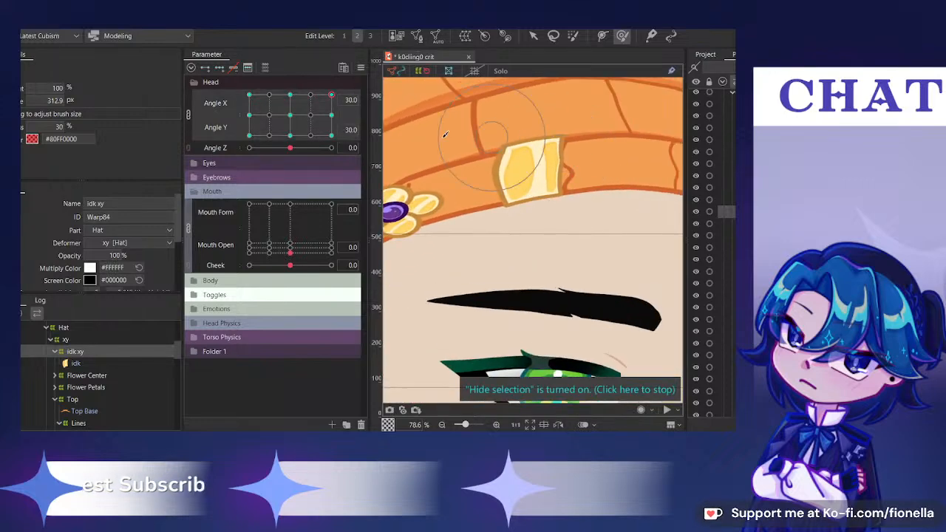
pyautogui.scroll(-3, 445, 135)
# Select all the Top Lines meshes and check the hat at Angle X 30 with Angle Y 30 and -30
pyautogui.click(727, 295)
pyautogui.keyDown('shift'); pyautogui.click(726, 380); pyautogui.keyUp('shift')
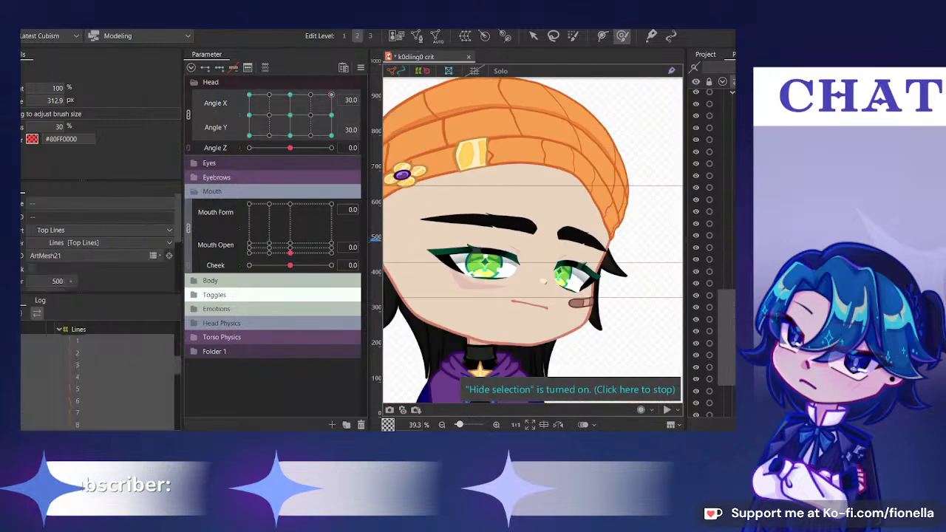
pyautogui.hotkey('ctrl', 'd')
pyautogui.moveTo(290, 115); pyautogui.dragTo(384, 155)
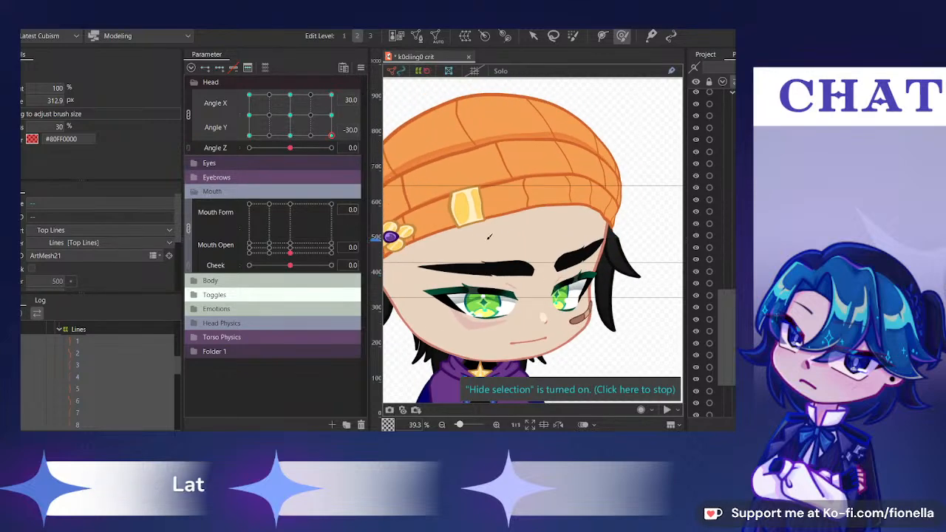
# Correct the idk xy deformer in the Angle X 30 poses at Angle Y -30 and 30 with a 707.4 px brush
pyautogui.click(467, 208)
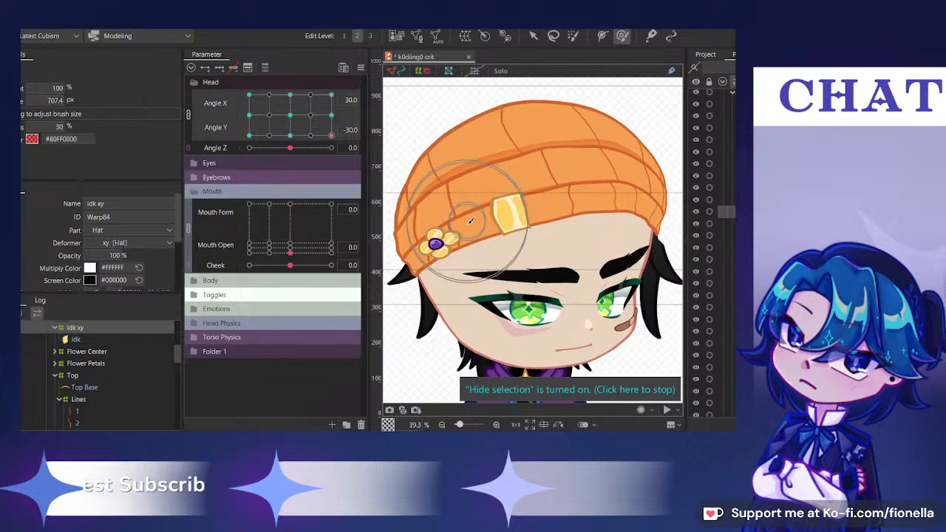
pyautogui.moveTo(331, 136); pyautogui.dragTo(388, 89)
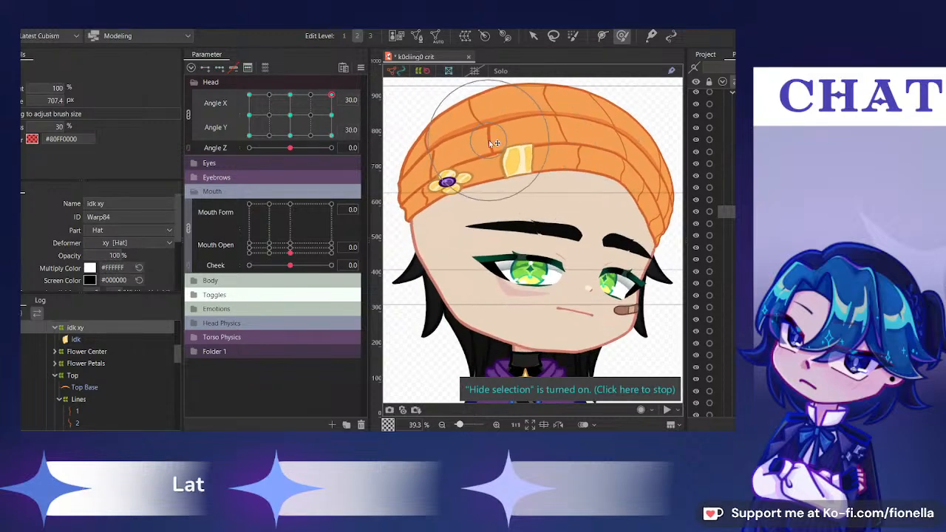
pyautogui.moveTo(331, 94); pyautogui.dragTo(369, 51)
pyautogui.moveTo(325, 114); pyautogui.dragTo(331, 114)
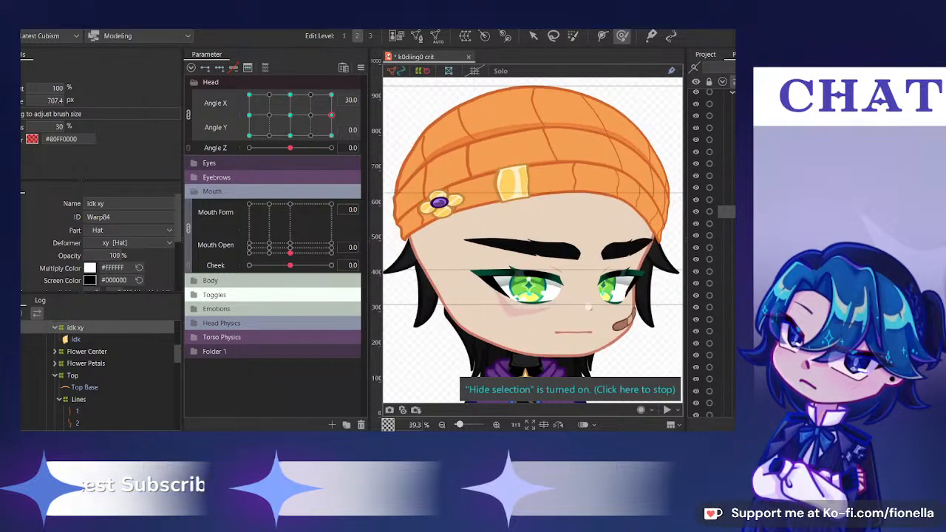
# Select the xy deformers of Flower Center and Flower Petals and shift the flower toward the yellow ornament at Angle X 30
pyautogui.click(86, 352)
pyautogui.click(75, 364)
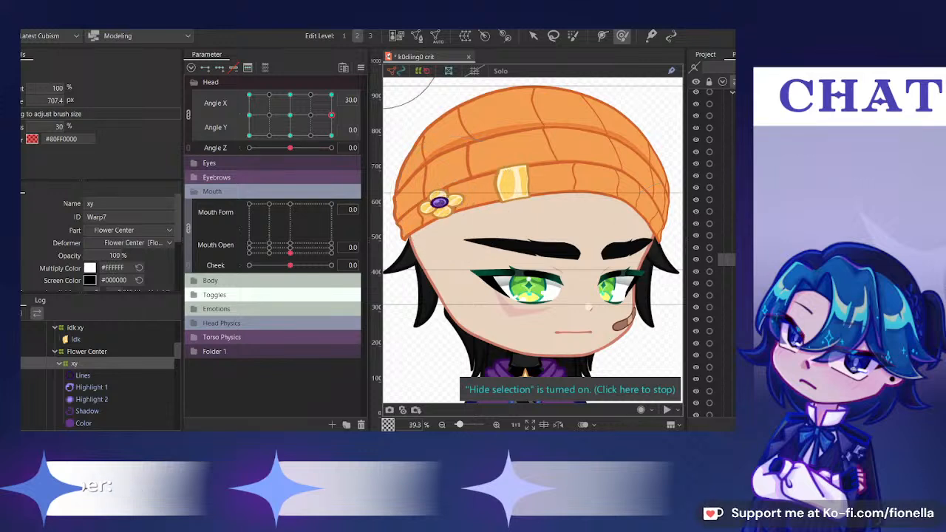
pyautogui.scroll(-1, 74, 417)
pyautogui.keyDown('ctrl'); pyautogui.click(75, 425); pyautogui.keyUp('ctrl')
pyautogui.scroll(2, 479, 205)
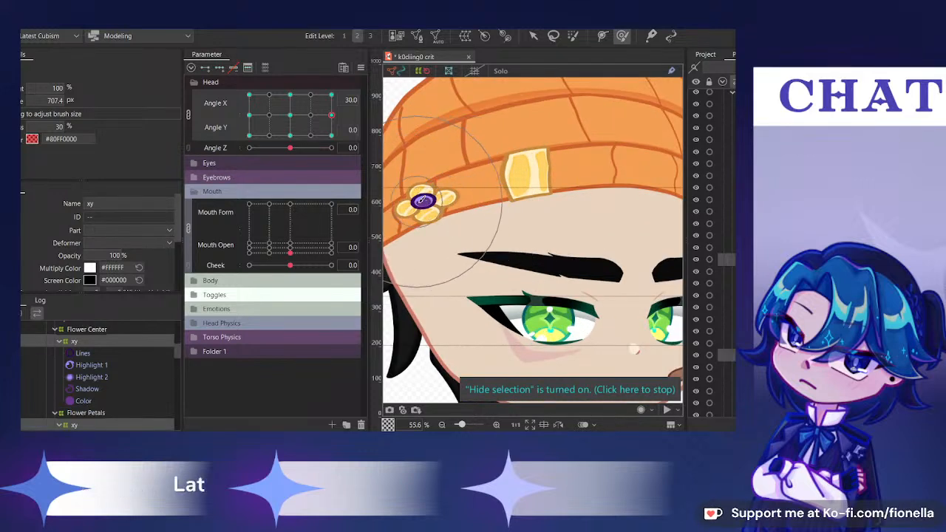
pyautogui.moveTo(422, 199); pyautogui.dragTo(438, 205)
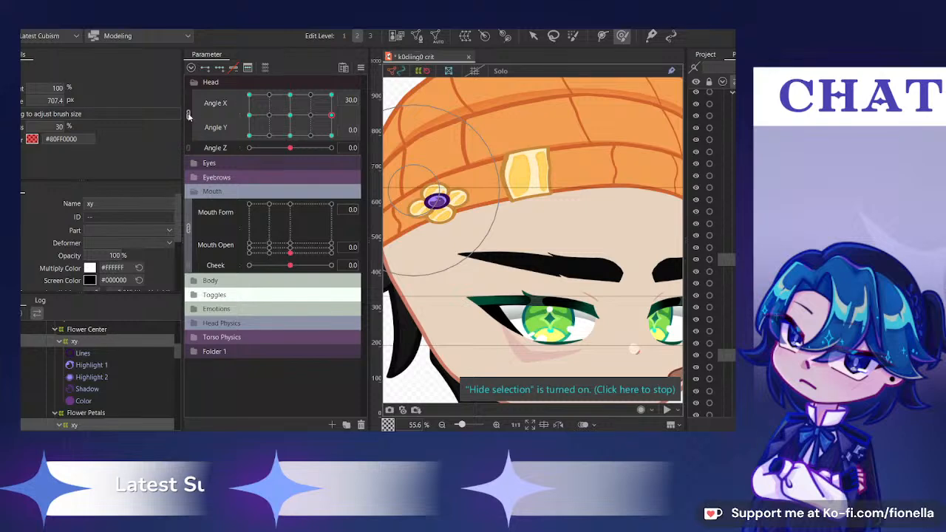
# Unlink Angle X from Angle Y and fine-tune the flower's placement on the hat band at Angle X 30, scrubbing Angle X
pyautogui.scroll(-2, 484, 177)
pyautogui.moveTo(290, 96); pyautogui.dragTo(470, 140)
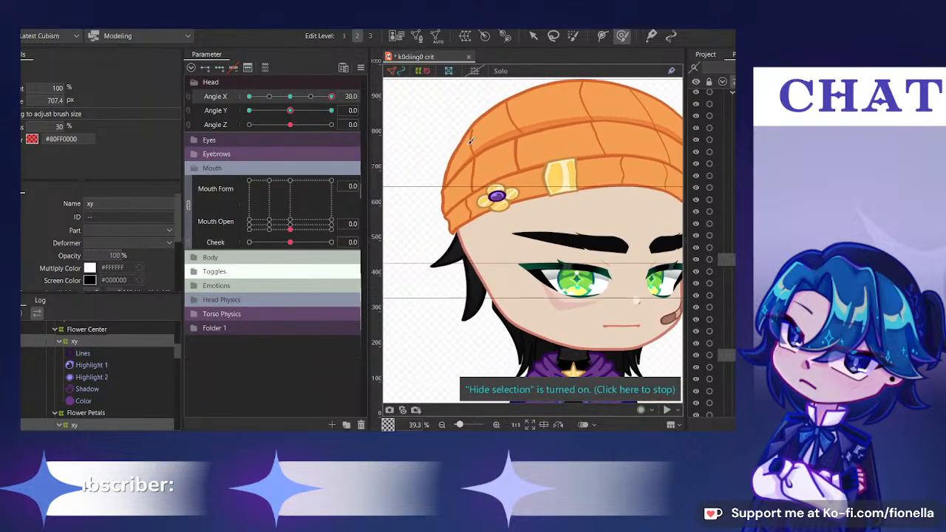
pyautogui.moveTo(506, 187); pyautogui.dragTo(519, 194)
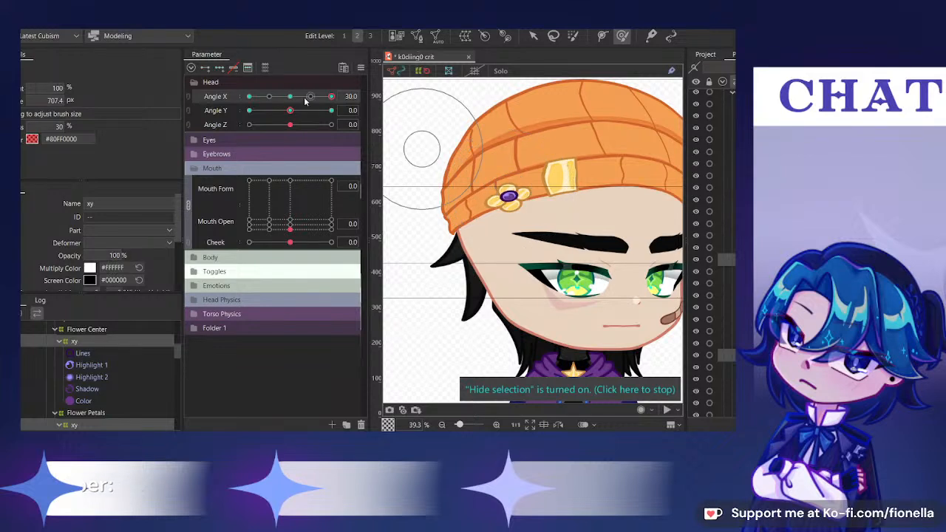
pyautogui.moveTo(290, 97); pyautogui.dragTo(337, 108)
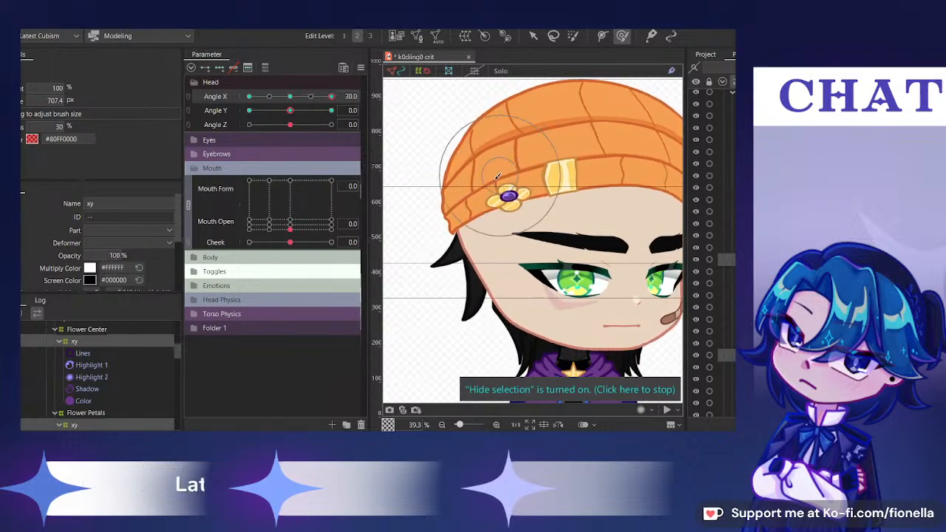
pyautogui.moveTo(485, 188); pyautogui.dragTo(483, 182)
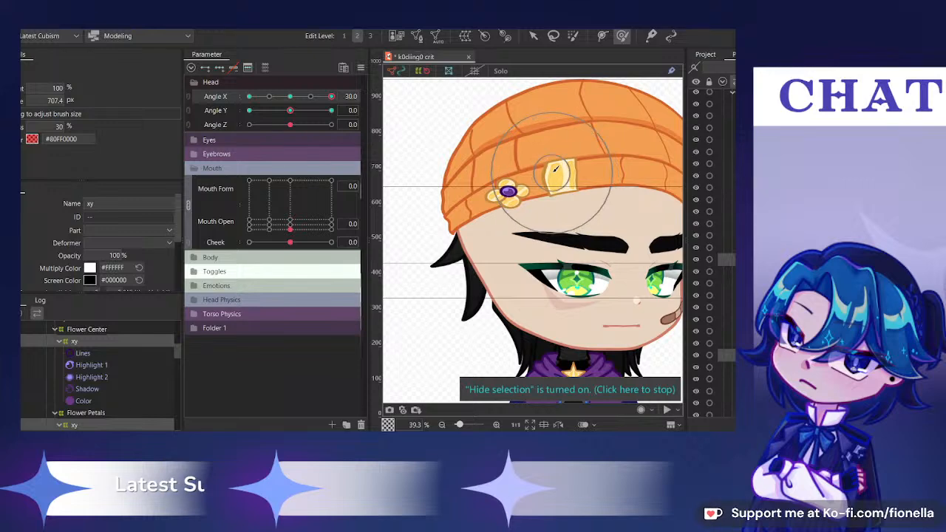
pyautogui.moveTo(289, 97); pyautogui.dragTo(418, 139)
# Reposition the flower at Angle Y 30 with a 277.9 px brush and at Angle Y -30 with a 543.4 px brush
pyautogui.scroll(4, 463, 188)
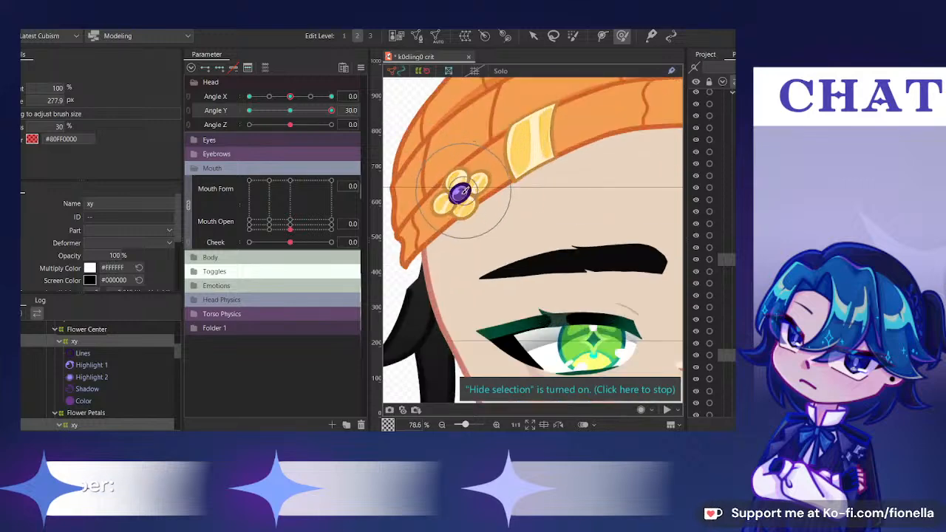
pyautogui.moveTo(462, 191); pyautogui.dragTo(459, 185)
pyautogui.scroll(-4, 457, 187)
pyautogui.moveTo(289, 118); pyautogui.dragTo(248, 113)
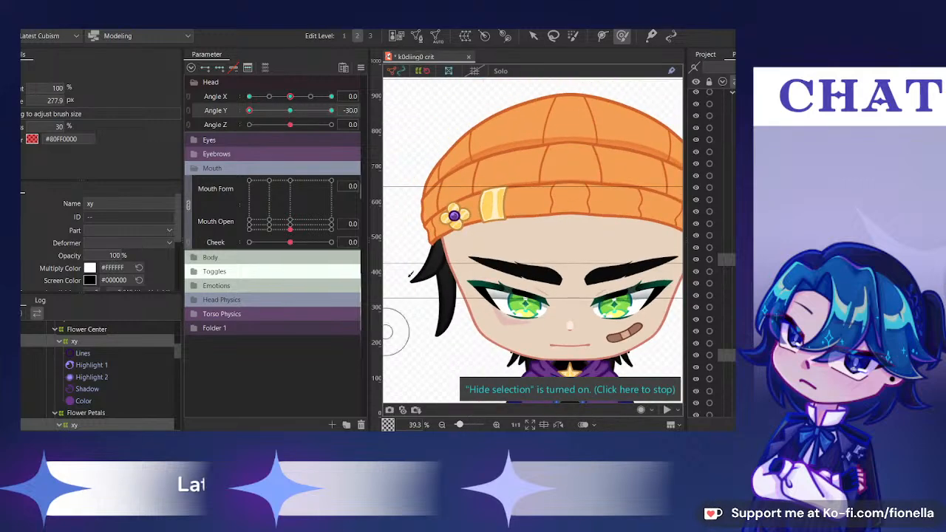
pyautogui.scroll(2, 498, 212)
pyautogui.moveTo(477, 223); pyautogui.dragTo(466, 215)
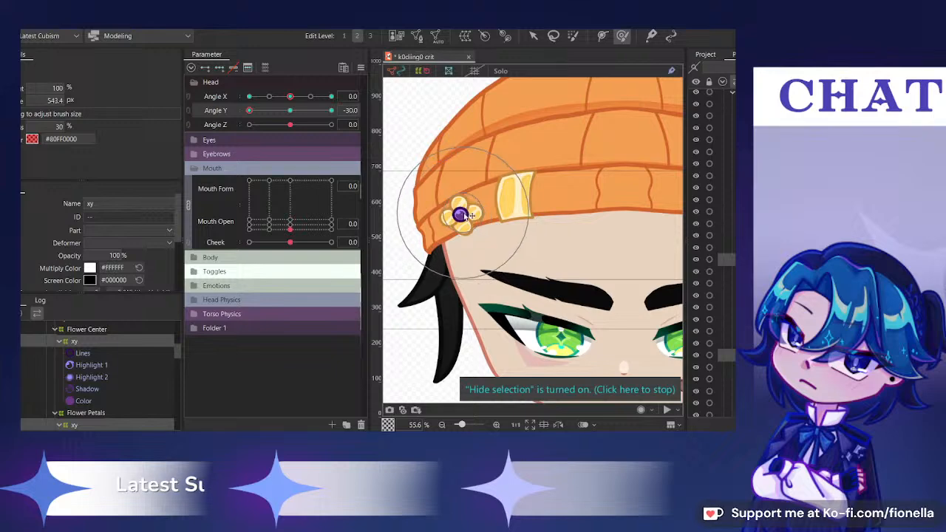
pyautogui.scroll(-4, 420, 208)
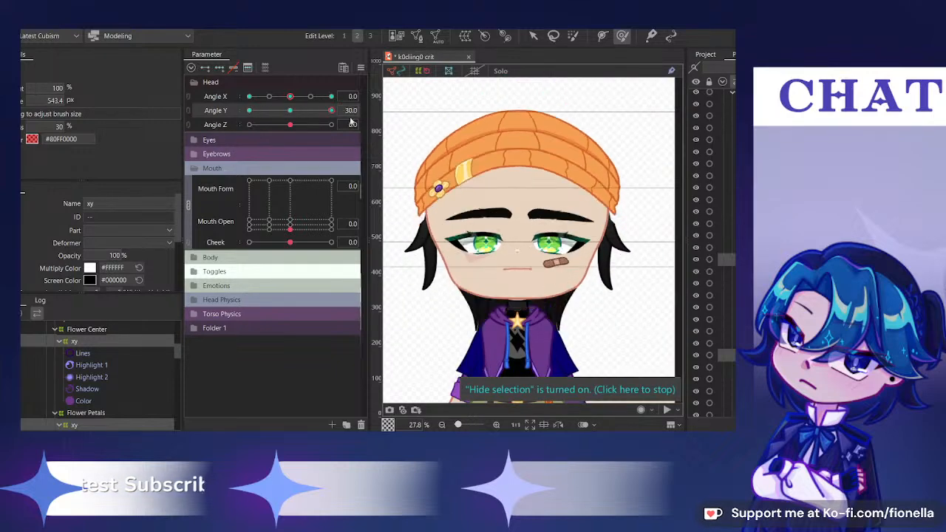
# Link Angle X with Angle Y and touch up the flower at Angle X 30 with Angle Y 30 and -30
pyautogui.click(190, 98)
pyautogui.moveTo(287, 114); pyautogui.dragTo(334, 83)
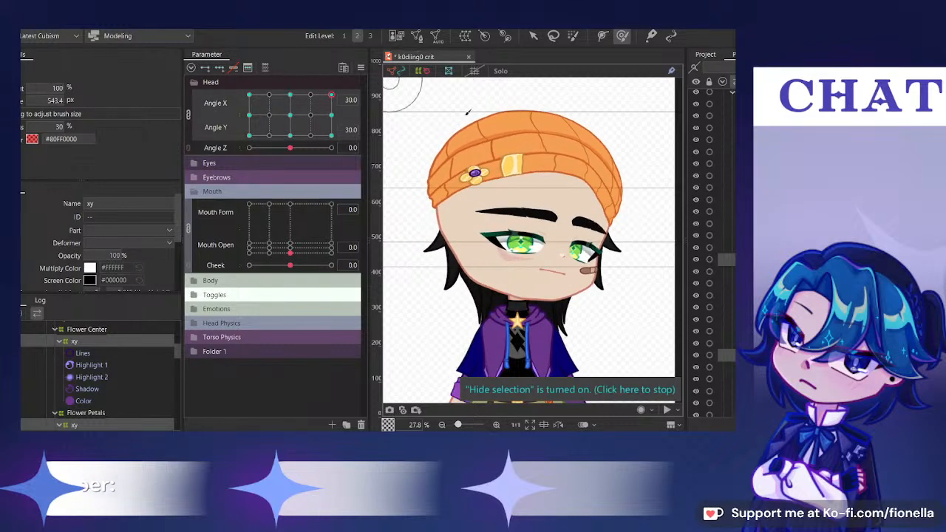
pyautogui.scroll(4, 500, 151)
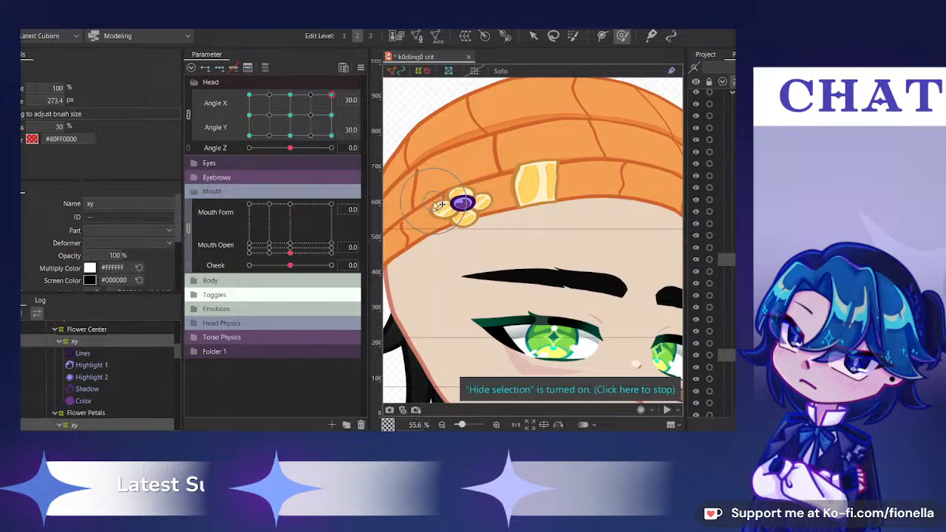
pyautogui.scroll(-4, 484, 171)
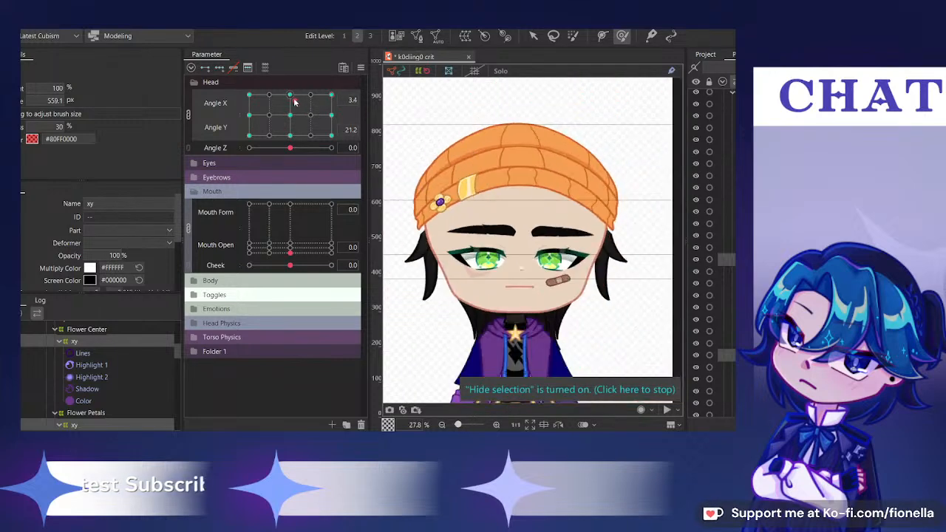
pyautogui.moveTo(331, 94); pyautogui.dragTo(368, 163)
pyautogui.scroll(4, 503, 241)
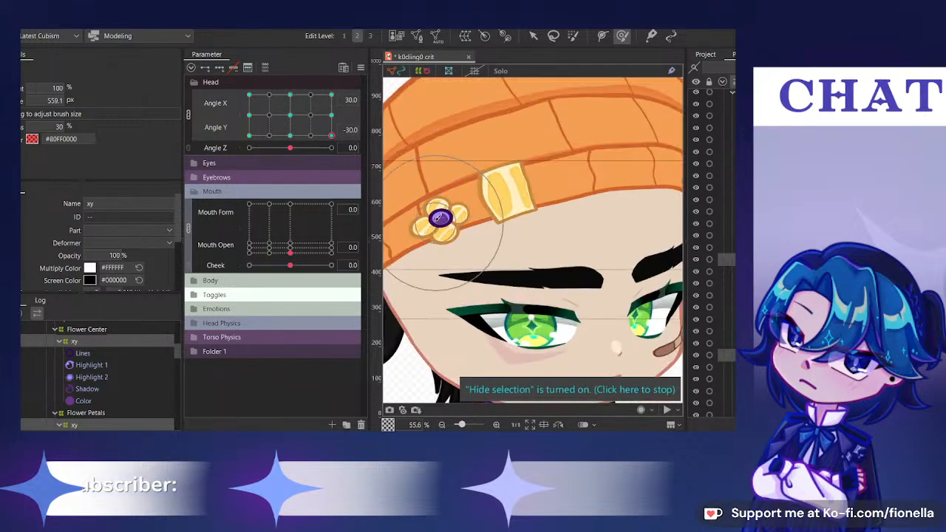
pyautogui.moveTo(331, 135); pyautogui.dragTo(341, 92)
pyautogui.scroll(-4, 566, 199)
pyautogui.scroll(-4, 711, 251)
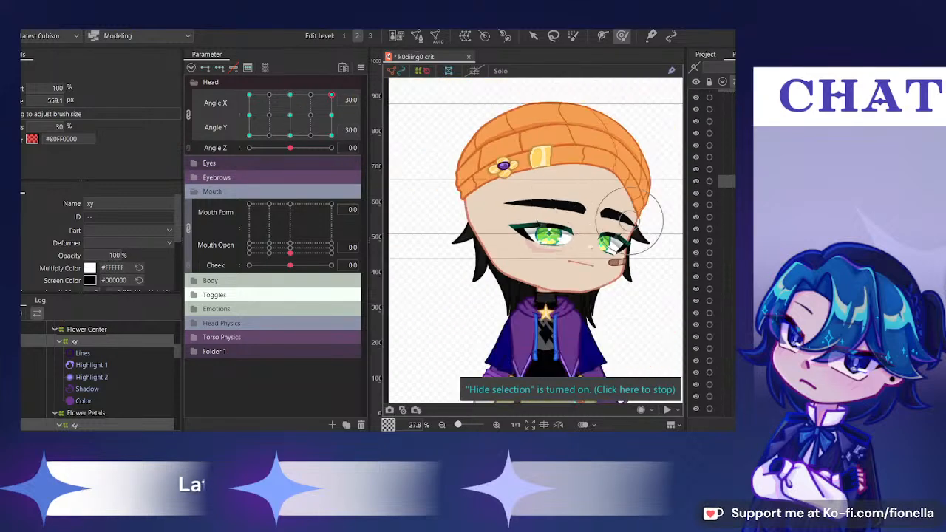
# Select all the Bottom Lines meshes at Angle X 30, Angle Y 30, set the brush size to 565.9 px and reselect their part
pyautogui.click(727, 289)
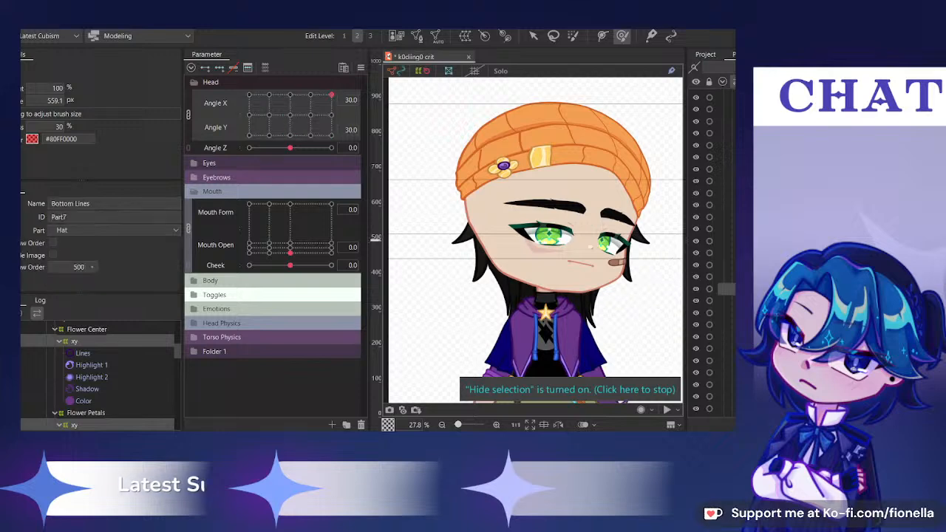
pyautogui.click(727, 325)
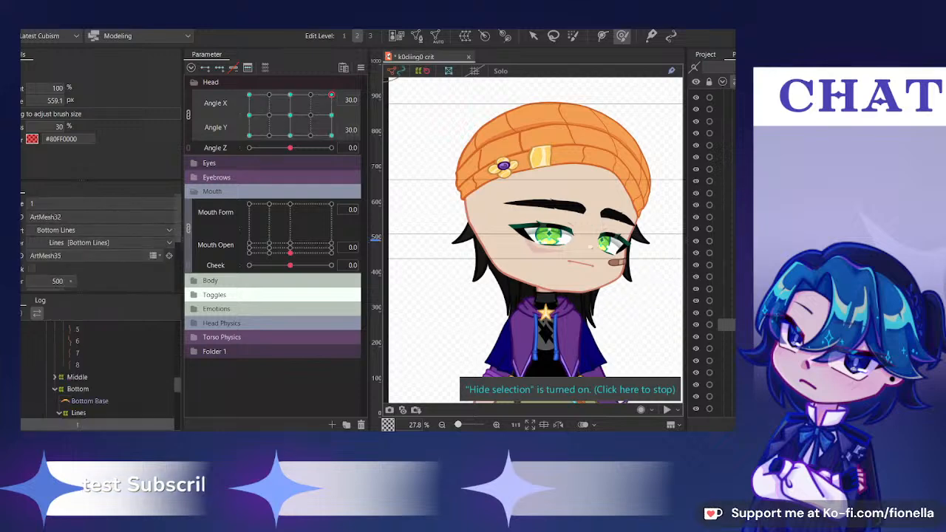
pyautogui.keyDown('shift'); pyautogui.click(726, 385); pyautogui.keyUp('shift')
pyautogui.moveTo(515, 237); pyautogui.dragTo(520, 193)
pyautogui.scroll(3, 520, 178)
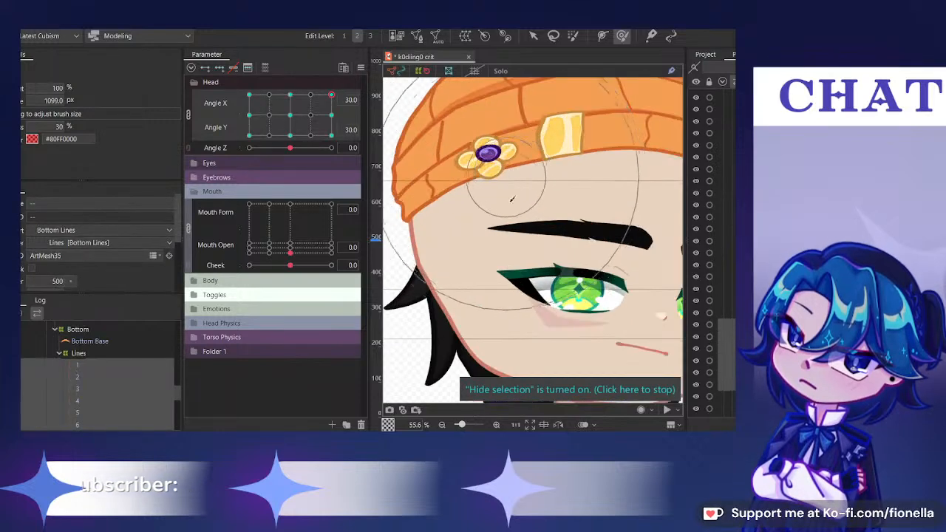
pyautogui.moveTo(518, 232); pyautogui.dragTo(466, 144)
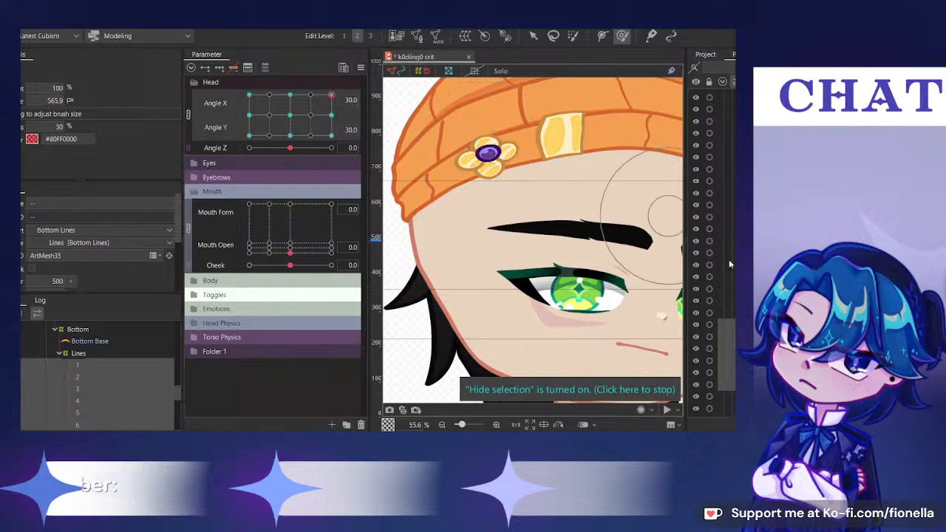
pyautogui.click(726, 289)
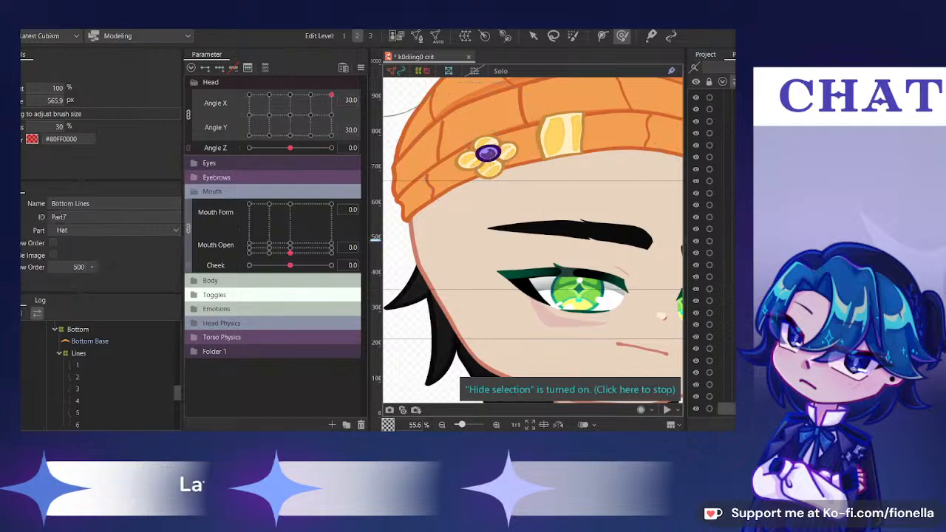
# Select all the Top Lines meshes and fit them to the hat at Angle X 30 with Angle Y 0, -30 and 30
pyautogui.click(727, 277)
pyautogui.keyDown('shift'); pyautogui.click(727, 361); pyautogui.keyUp('shift')
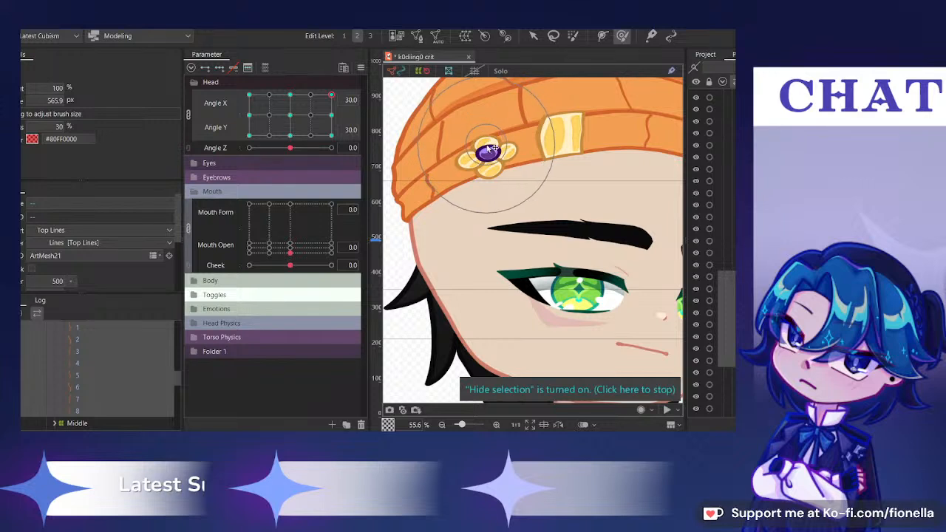
pyautogui.click(325, 113)
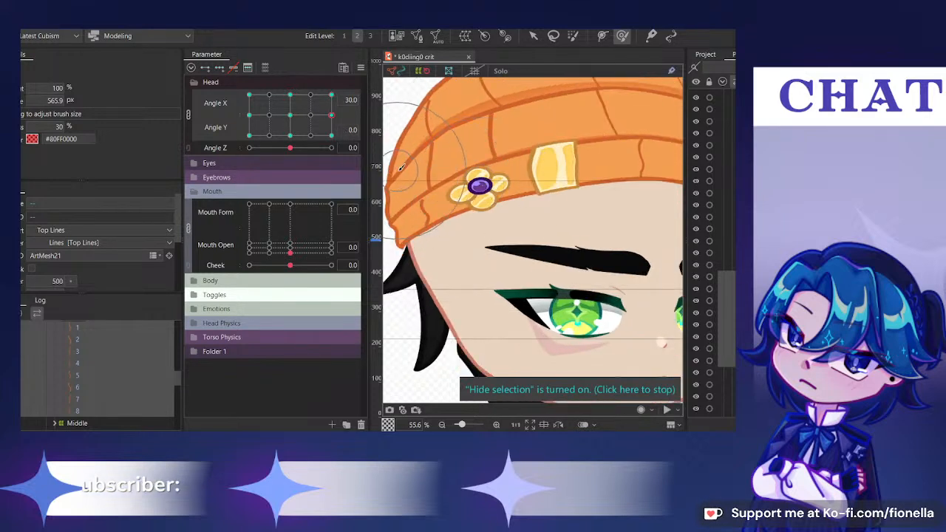
pyautogui.click(331, 136)
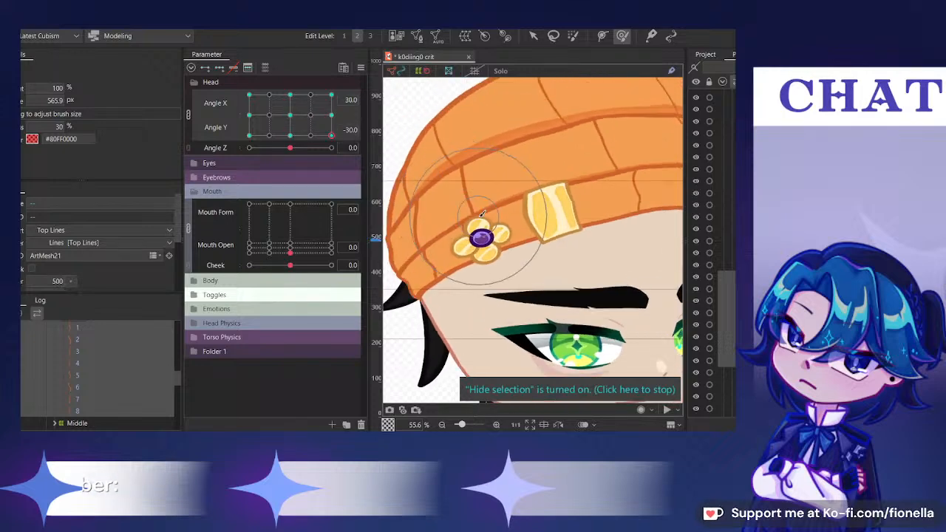
pyautogui.moveTo(290, 113)
pyautogui.mouseDown()
pyautogui.moveTo(351, 146)
pyautogui.moveTo(362, 90)
pyautogui.moveTo(455, 106)
pyautogui.mouseUp()
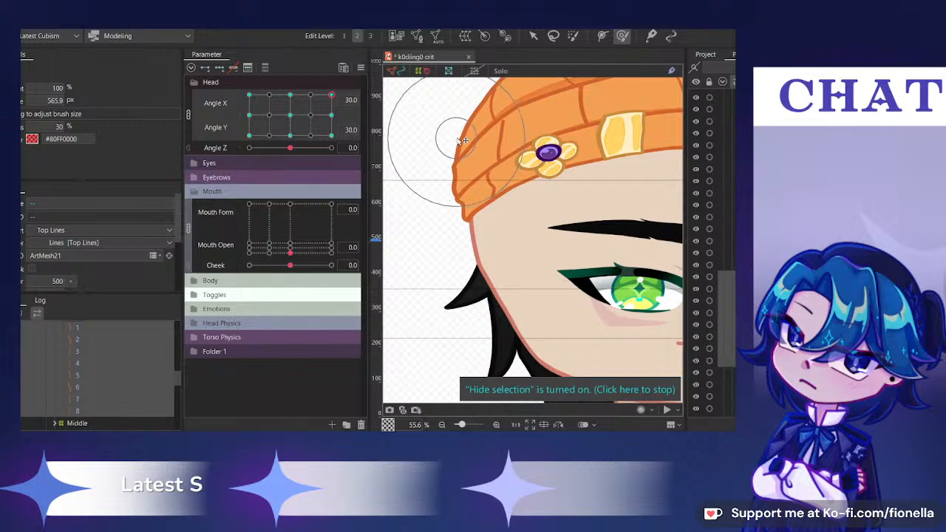
pyautogui.moveTo(331, 95); pyautogui.dragTo(287, 116)
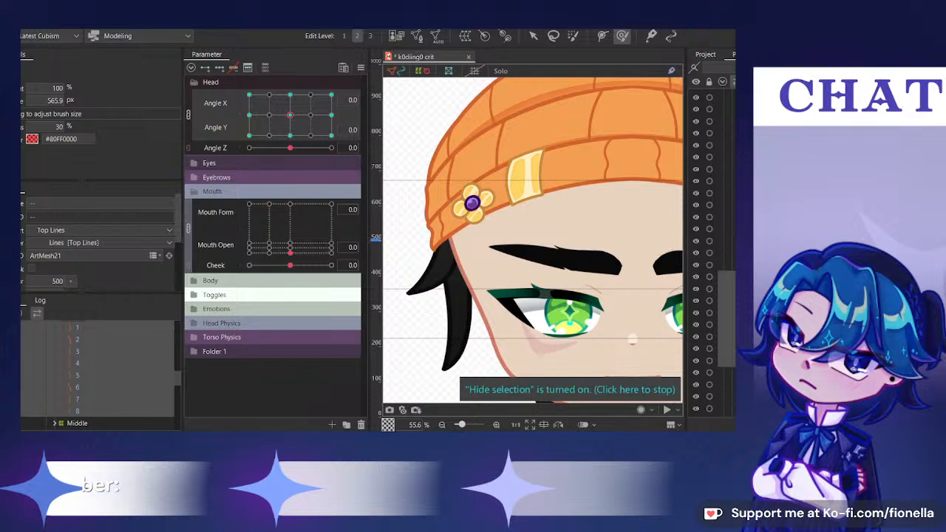
# Select all the Middle Lines meshes and reshape them at Angle X 30, Angle Y 0 with a 1129.0 px brush
pyautogui.click(731, 242)
pyautogui.click(730, 300)
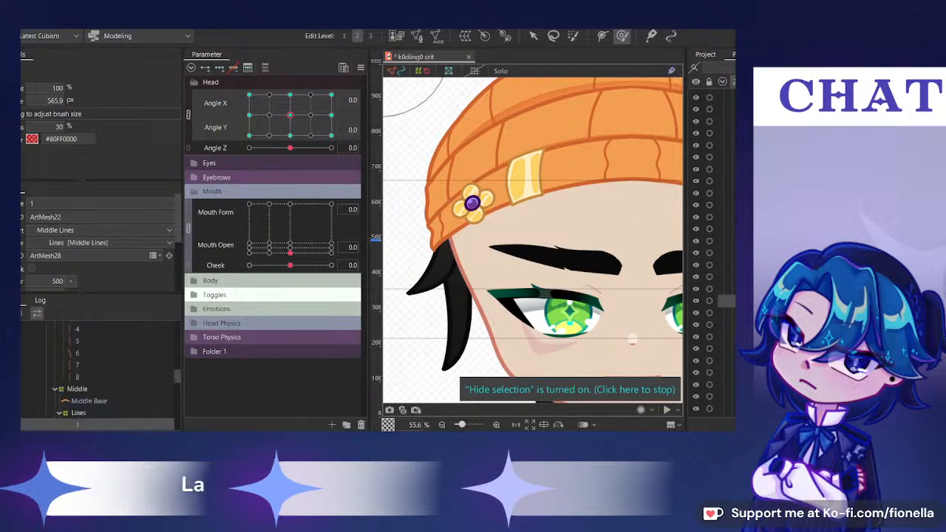
pyautogui.keyDown('shift'); pyautogui.click(730, 360); pyautogui.keyUp('shift')
pyautogui.click(330, 117)
pyautogui.scroll(-2, 545, 186)
pyautogui.moveTo(544, 187); pyautogui.dragTo(506, 201)
pyautogui.scroll(2, 504, 201)
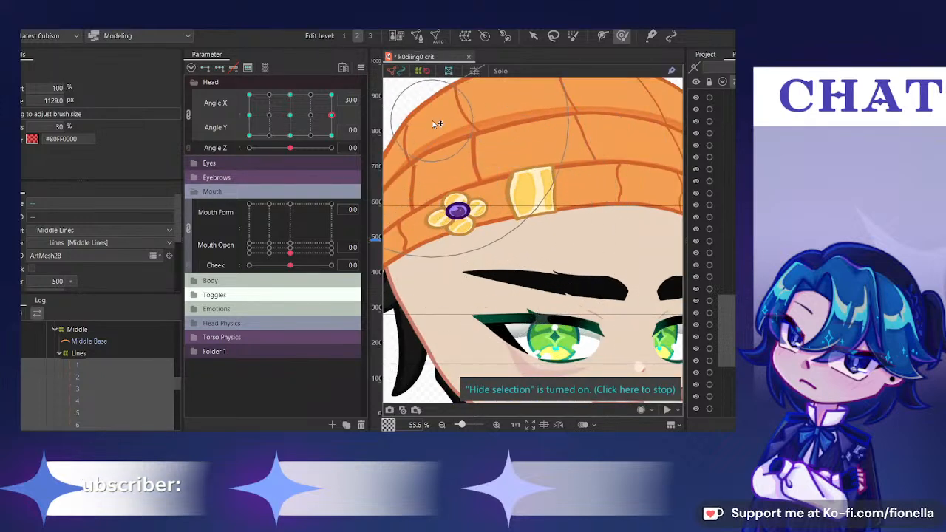
# Unlink Angle X from Angle Y and adjust the Middle Lines on the hat's far side at Angle X 30 with a 359.7 px brush
pyautogui.scroll(-4, 440, 139)
pyautogui.click(189, 115)
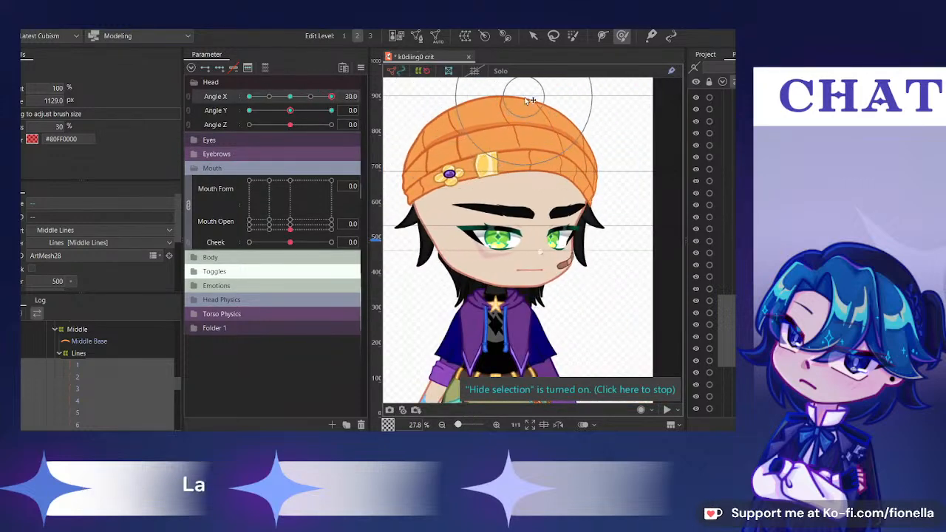
pyautogui.moveTo(292, 101); pyautogui.dragTo(332, 111)
pyautogui.moveTo(598, 303); pyautogui.dragTo(581, 181)
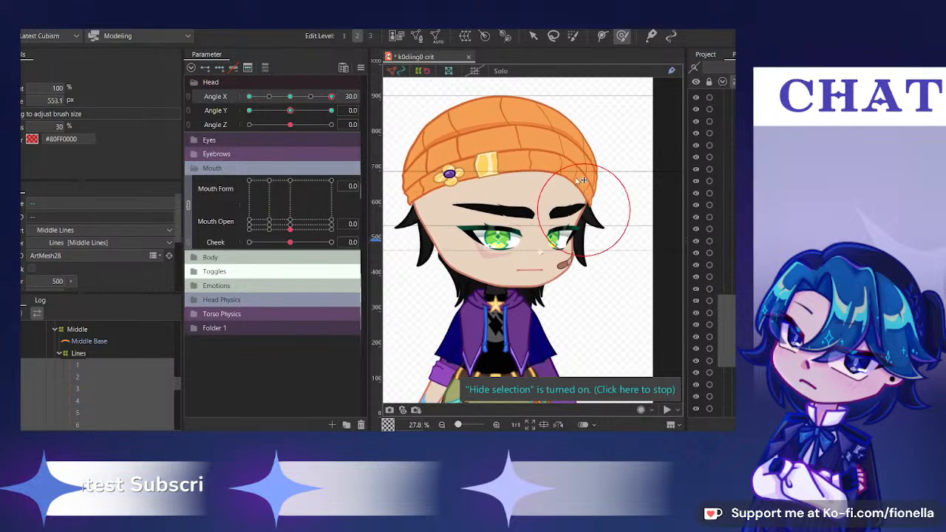
pyautogui.scroll(4, 580, 168)
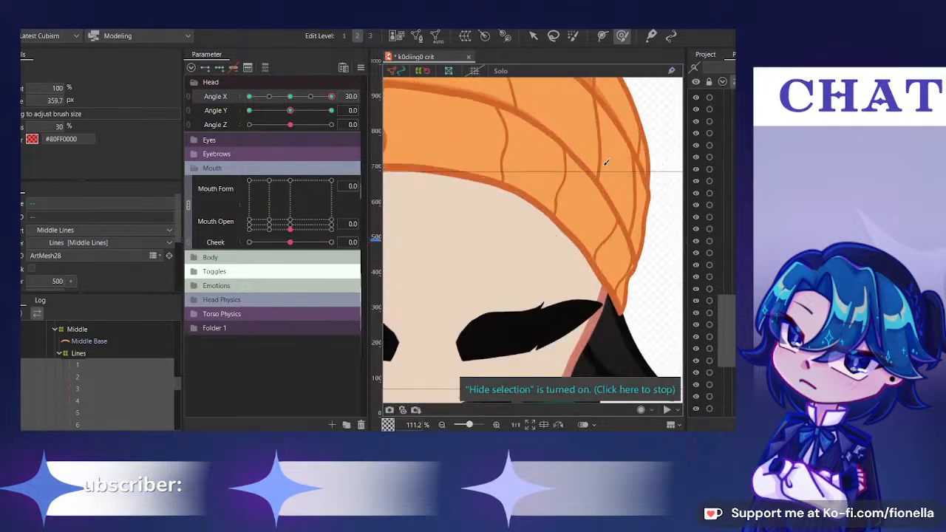
pyautogui.scroll(-1, 617, 156)
# Refine the Middle Lines at Angle X 30 while scrubbing Angle X and Angle Y, and link the two angles again
pyautogui.moveTo(288, 98); pyautogui.dragTo(325, 126)
pyautogui.moveTo(283, 104); pyautogui.dragTo(289, 103)
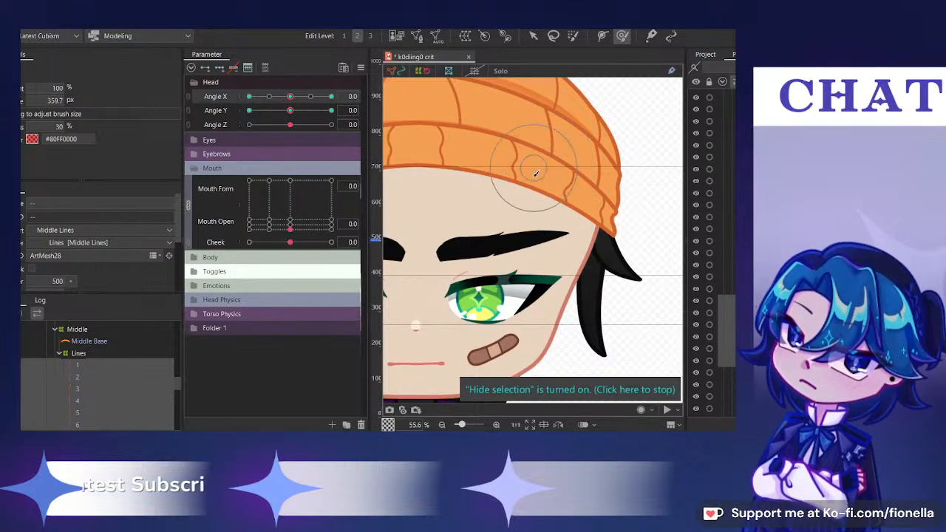
pyautogui.moveTo(291, 97); pyautogui.dragTo(372, 117)
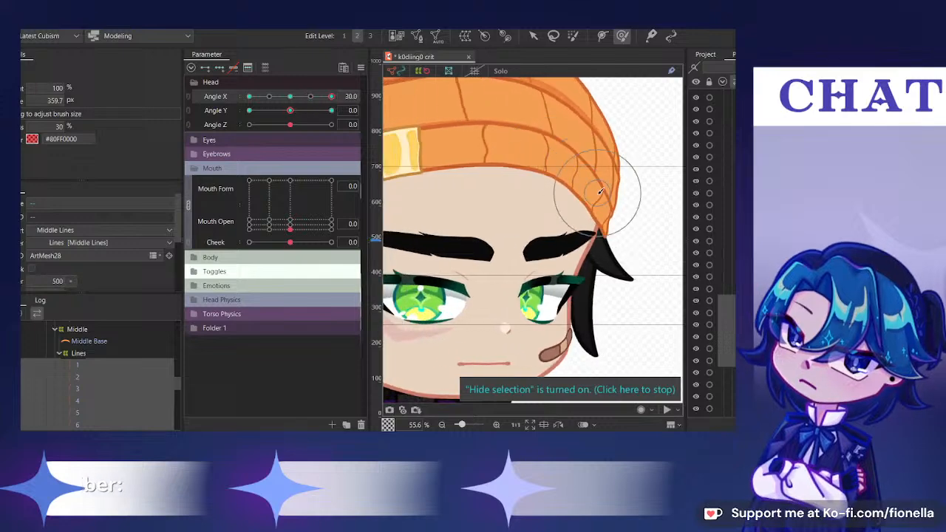
pyautogui.scroll(-3, 595, 198)
pyautogui.click(293, 97)
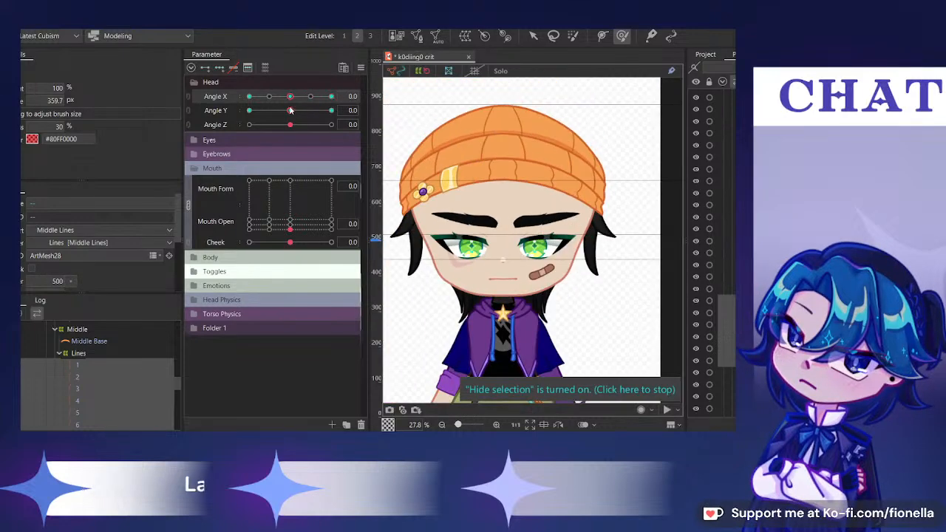
pyautogui.moveTo(289, 110); pyautogui.dragTo(348, 94)
pyautogui.click(189, 96)
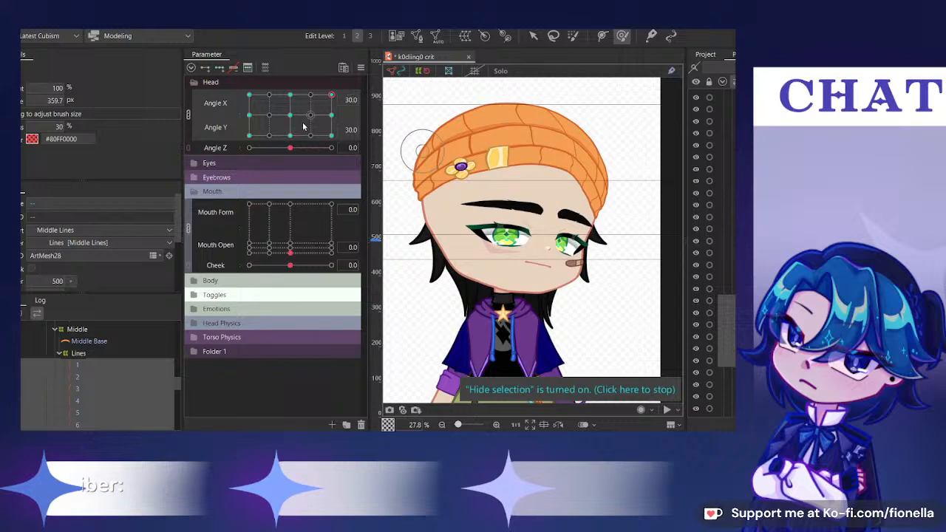
pyautogui.moveTo(303, 127)
pyautogui.mouseDown()
pyautogui.moveTo(290, 135)
pyautogui.moveTo(299, 136)
pyautogui.moveTo(290, 114)
pyautogui.mouseUp()
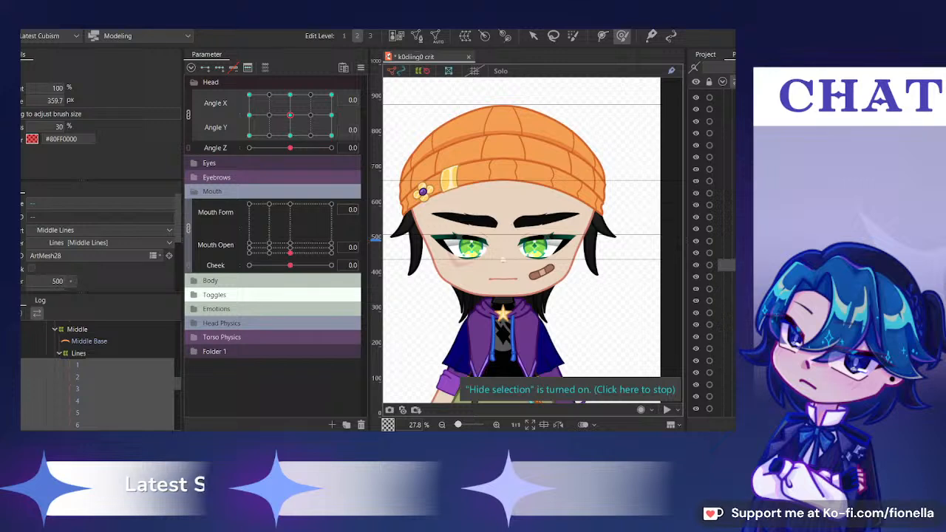
# Select all the Bottom Lines meshes, set the brush to 1178.5 px and unlink Angle X from Angle Y to shape them at Angle X 30
pyautogui.click(580, 272)
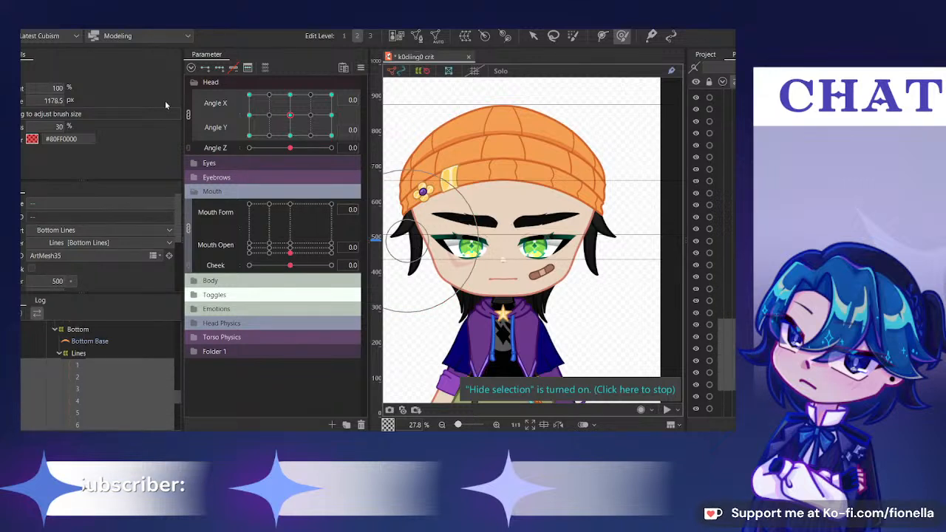
pyautogui.click(190, 114)
pyautogui.moveTo(290, 97)
pyautogui.mouseDown()
pyautogui.moveTo(318, 104)
pyautogui.moveTo(281, 102)
pyautogui.moveTo(294, 98)
pyautogui.mouseUp()
pyautogui.scroll(2, 455, 153)
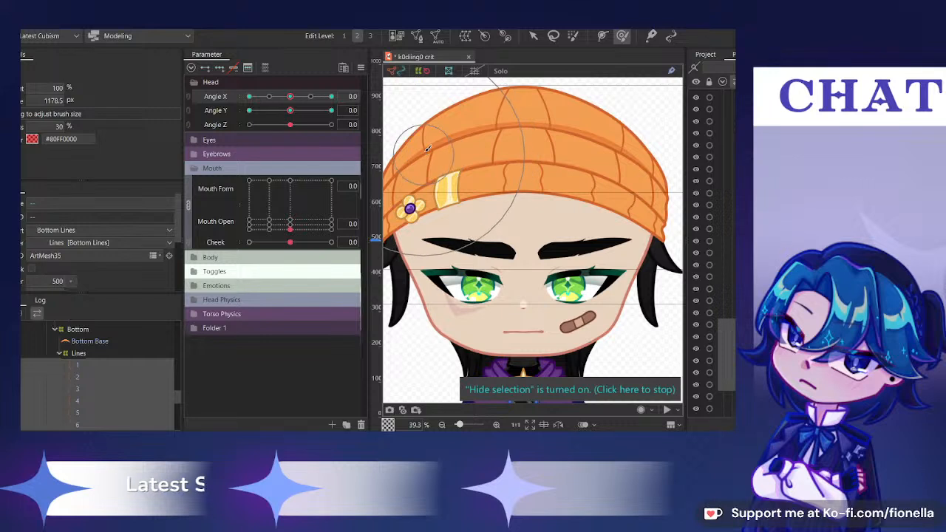
pyautogui.moveTo(290, 96); pyautogui.dragTo(350, 109)
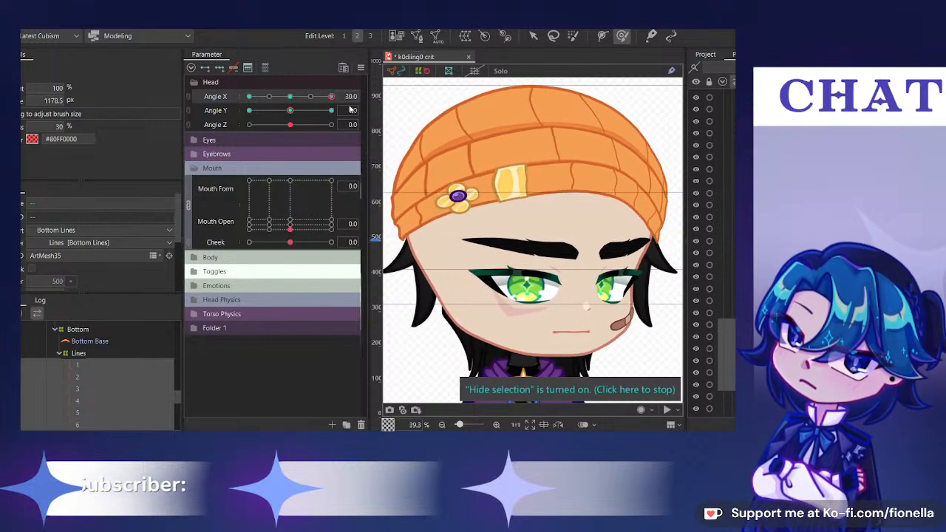
# Reselect all the Middle Lines meshes and fine-tune them at Angle X 30 with a 523.2 px brush, scrubbing Angle X
pyautogui.click(728, 312)
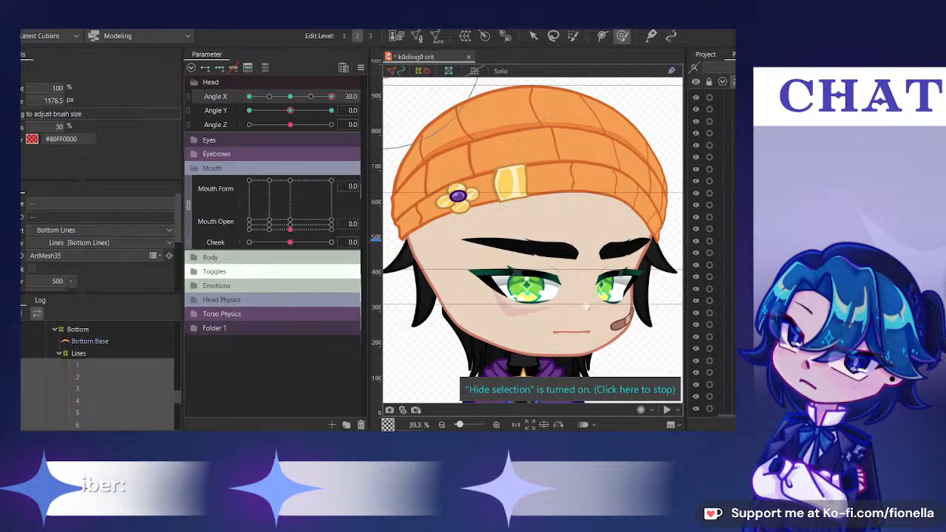
pyautogui.click(728, 301)
pyautogui.keyDown('shift'); pyautogui.click(729, 361); pyautogui.keyUp('shift')
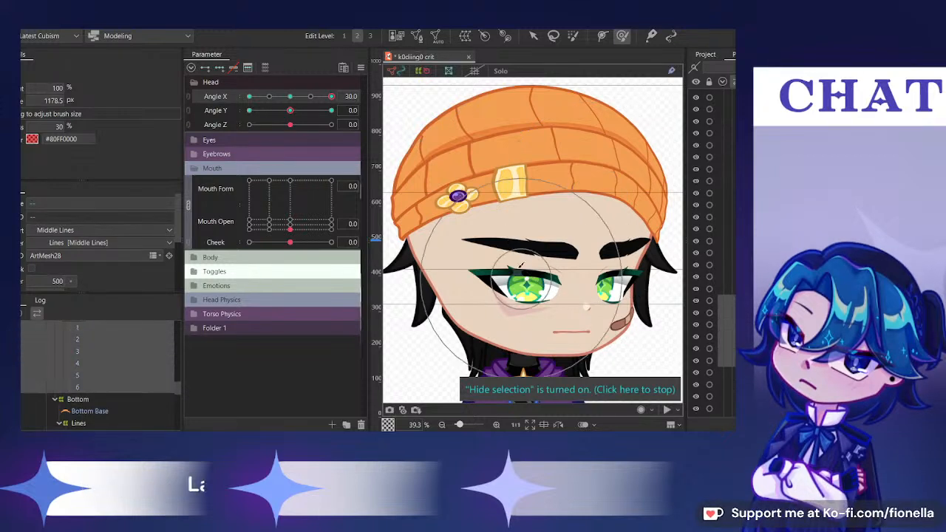
pyautogui.moveTo(519, 275)
pyautogui.mouseDown()
pyautogui.moveTo(470, 167)
pyautogui.moveTo(493, 160)
pyautogui.mouseUp()
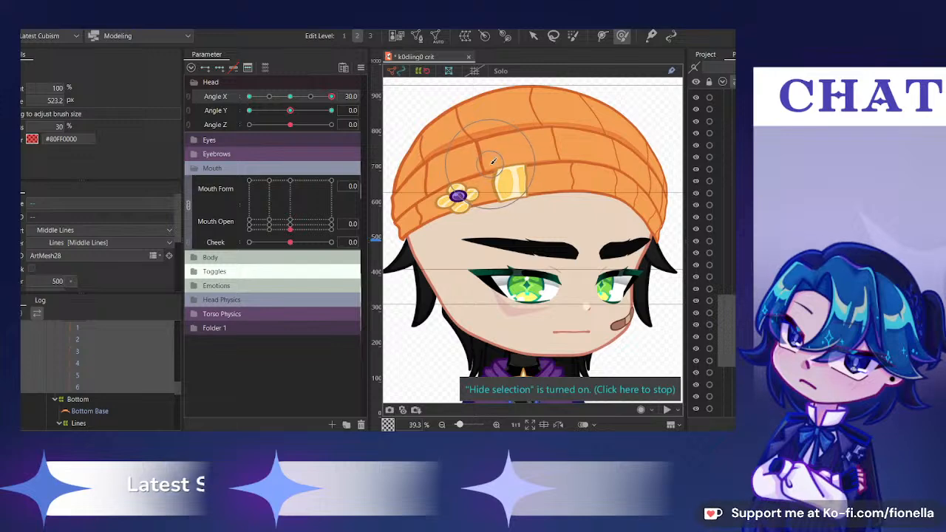
pyautogui.scroll(3, 473, 125)
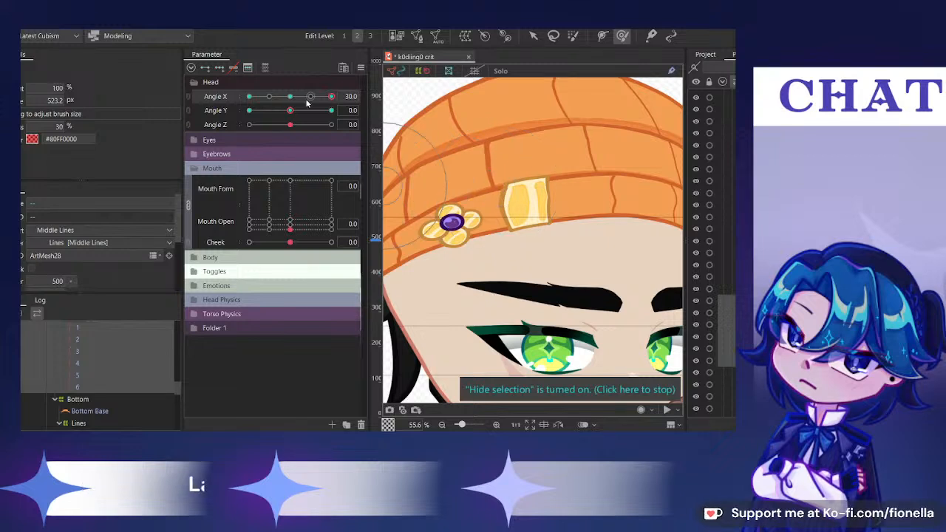
pyautogui.moveTo(331, 96); pyautogui.dragTo(381, 115)
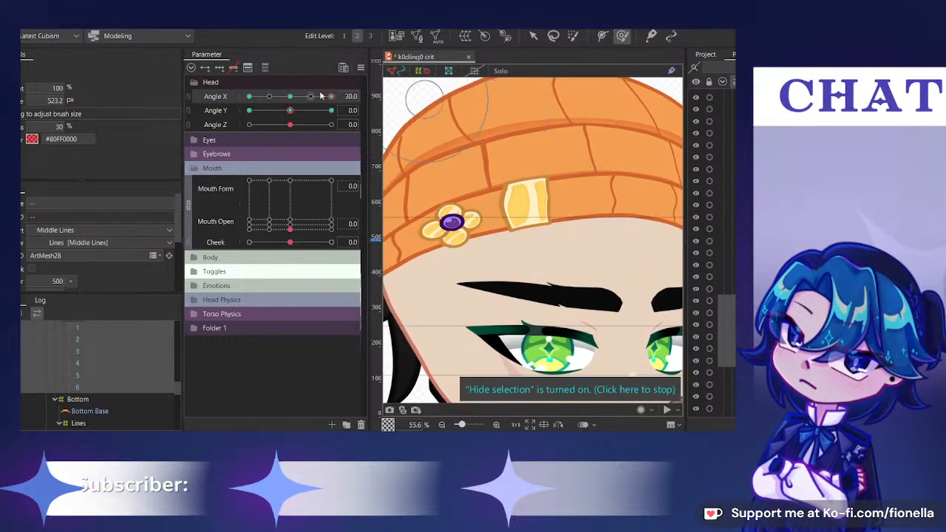
pyautogui.click(290, 97)
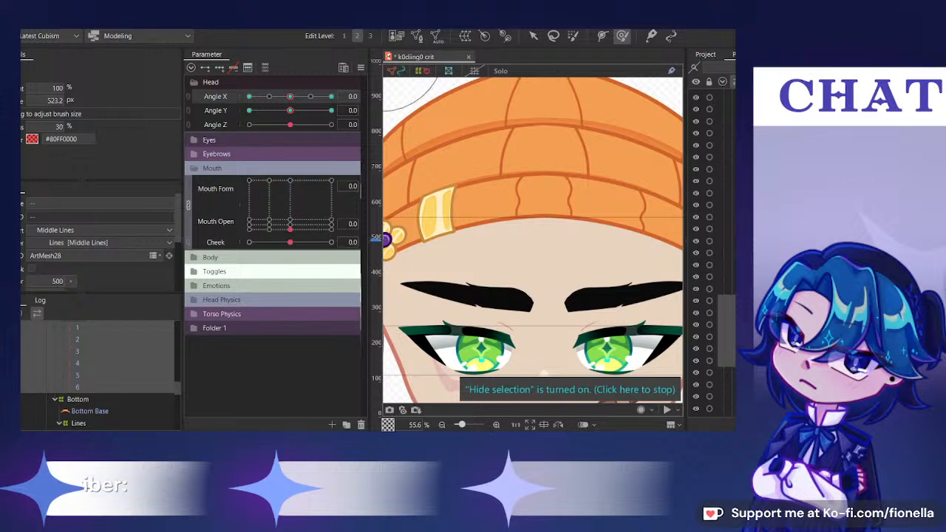
# Reselect all the Bottom Lines meshes and bend them at Angle X 30 with an 866.8 px brush, scrubbing Angle X
pyautogui.click(727, 265)
pyautogui.click(727, 337)
pyautogui.click(727, 326)
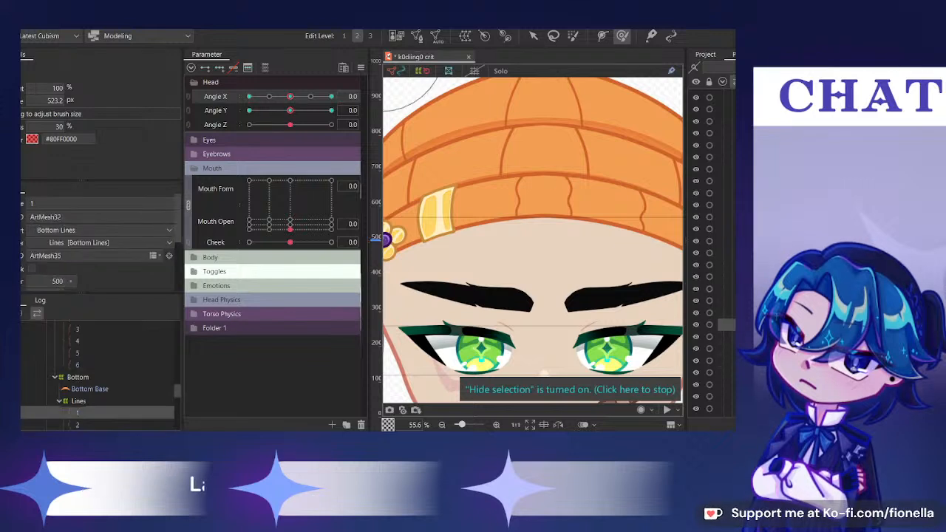
pyautogui.keyDown('shift'); pyautogui.click(728, 372); pyautogui.keyUp('shift')
pyautogui.keyDown('shift'); pyautogui.click(727, 384); pyautogui.keyUp('shift')
pyautogui.scroll(-2, 557, 244)
pyautogui.moveTo(290, 96); pyautogui.dragTo(334, 97)
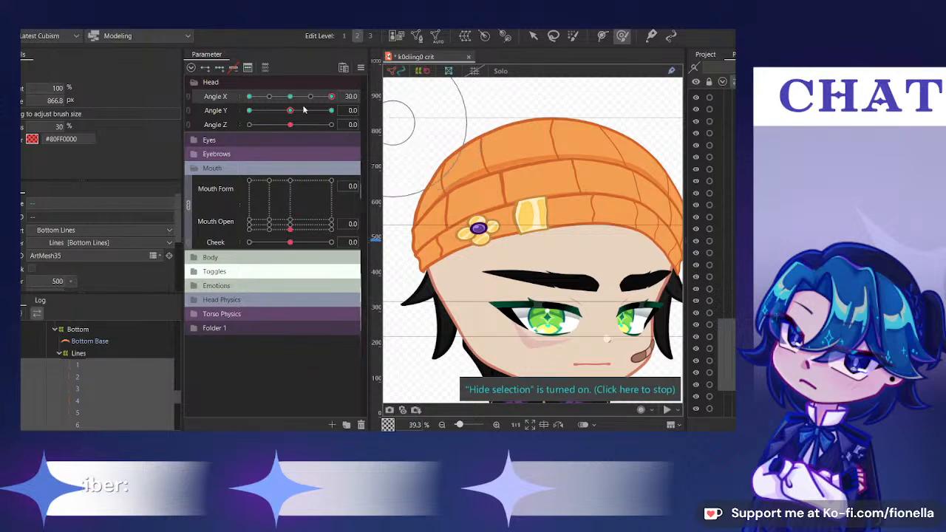
pyautogui.moveTo(303, 109); pyautogui.dragTo(343, 110)
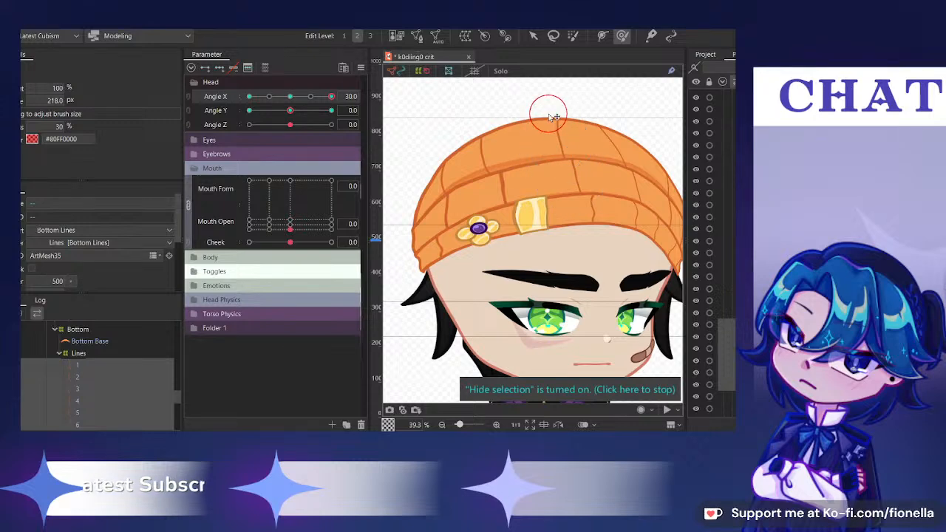
# Align the Bottom Lines ends with the hat's crown at Angle X 30 using 214.8 and 98.9 px brushes, scrubbing Angle X
pyautogui.scroll(5, 553, 117)
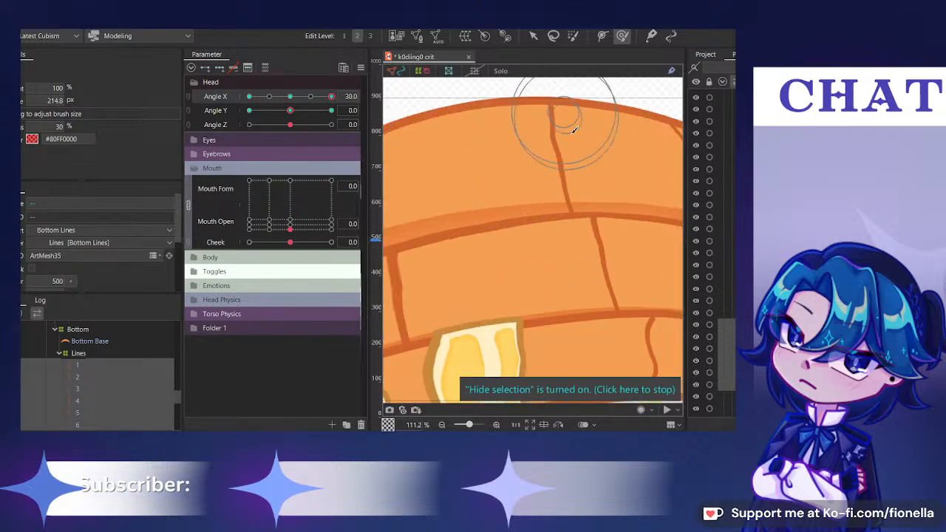
pyautogui.scroll(-7, 559, 138)
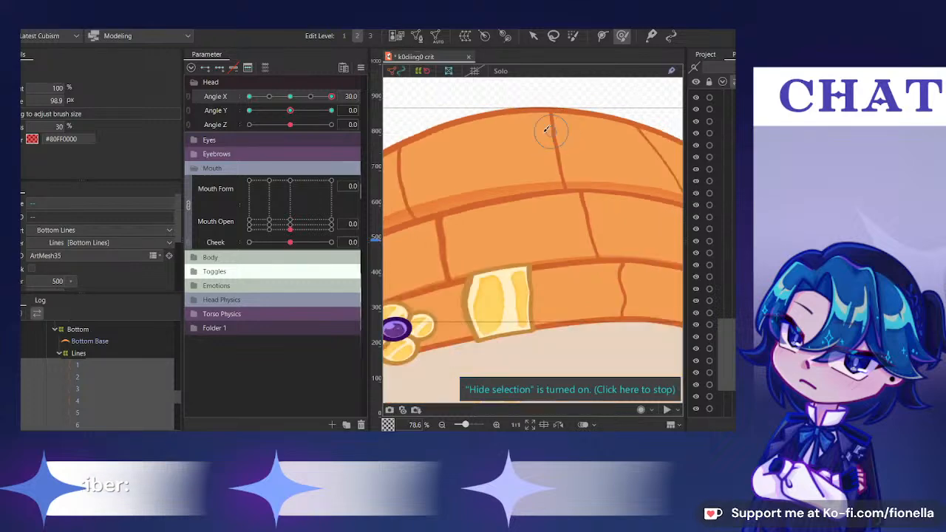
pyautogui.scroll(6, 568, 153)
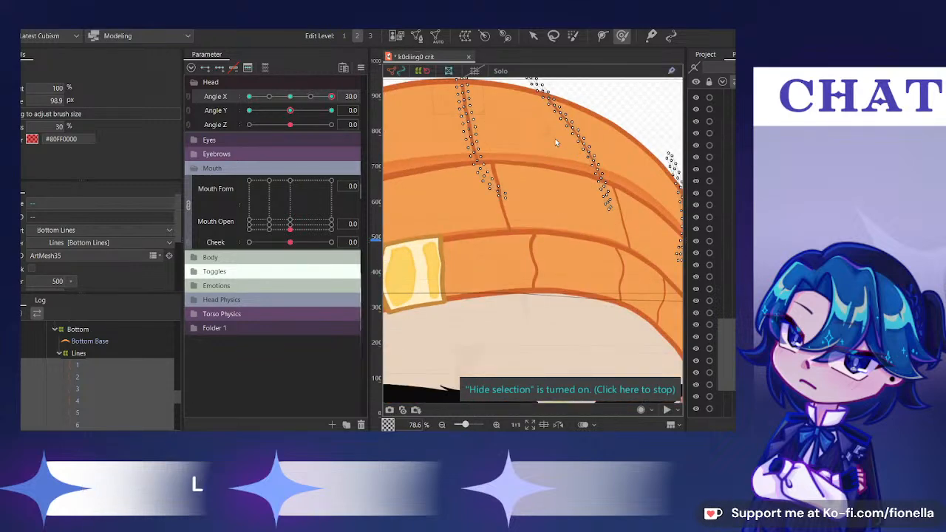
pyautogui.scroll(-4, 489, 127)
pyautogui.moveTo(297, 101); pyautogui.dragTo(336, 101)
pyautogui.scroll(3, 540, 181)
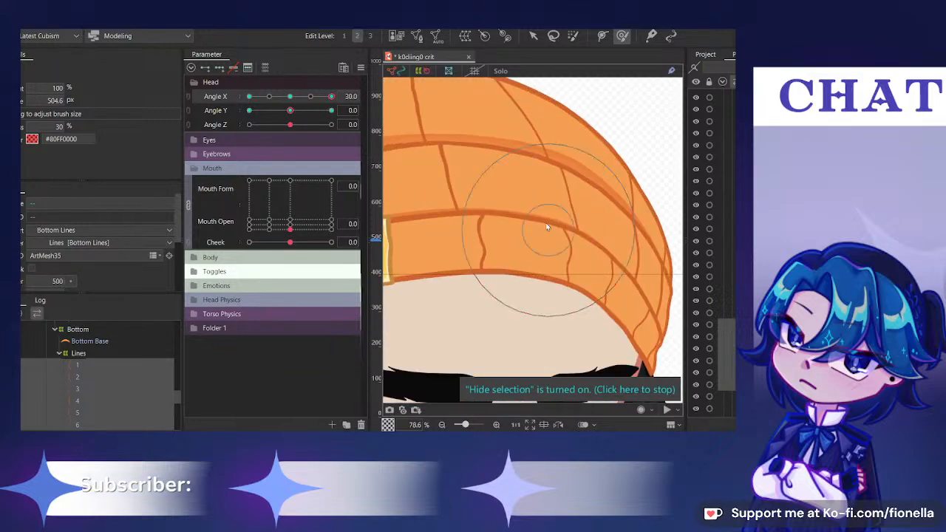
# Examine how the hat's line meshes follow the crown while scrubbing Angle X between 0 and 30
pyautogui.scroll(-3, 534, 178)
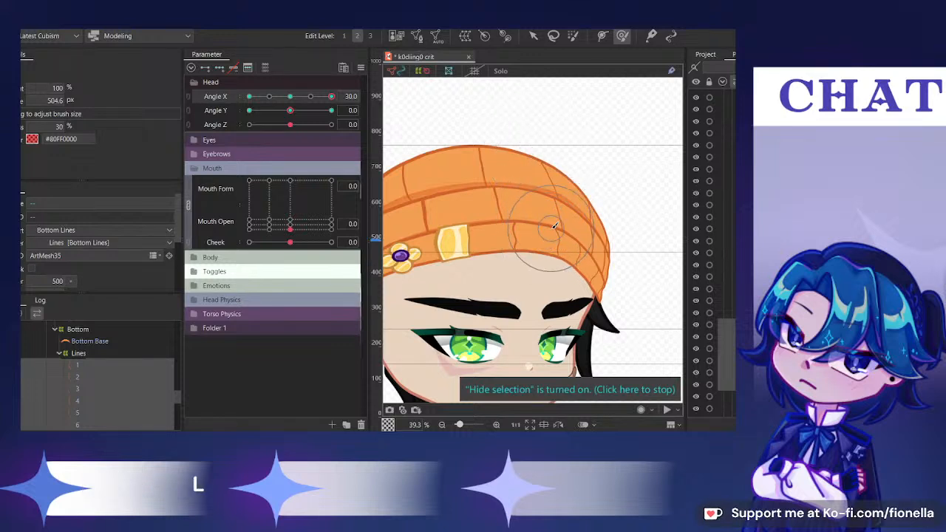
pyautogui.scroll(5, 549, 191)
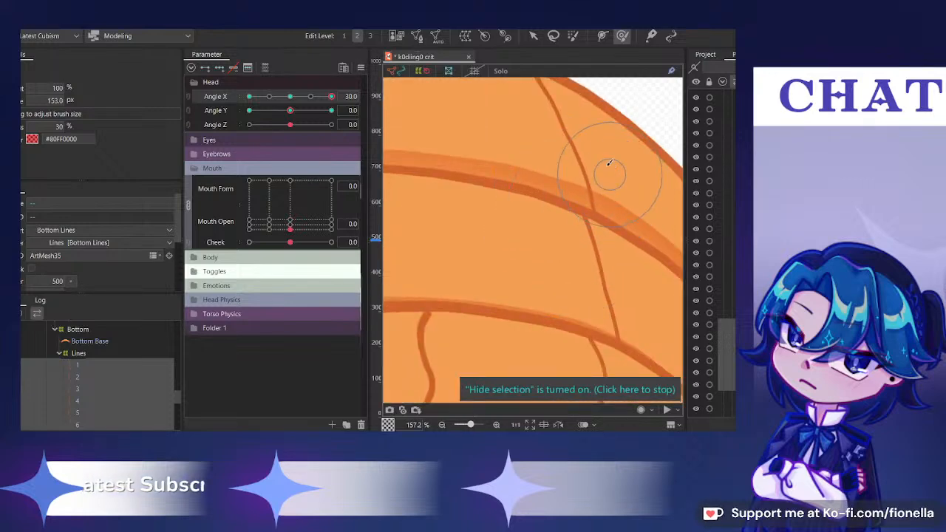
pyautogui.scroll(-2, 609, 163)
pyautogui.scroll(-2, 599, 148)
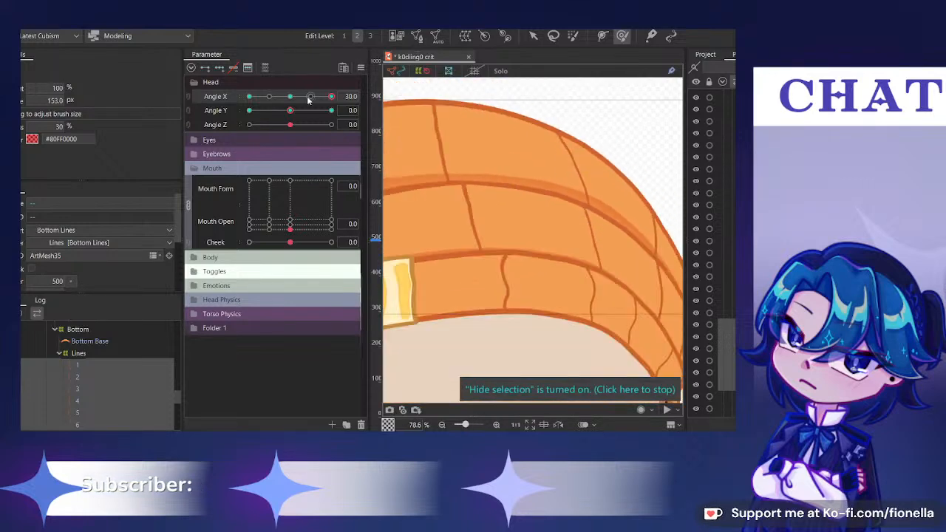
pyautogui.moveTo(632, 221); pyautogui.dragTo(526, 173)
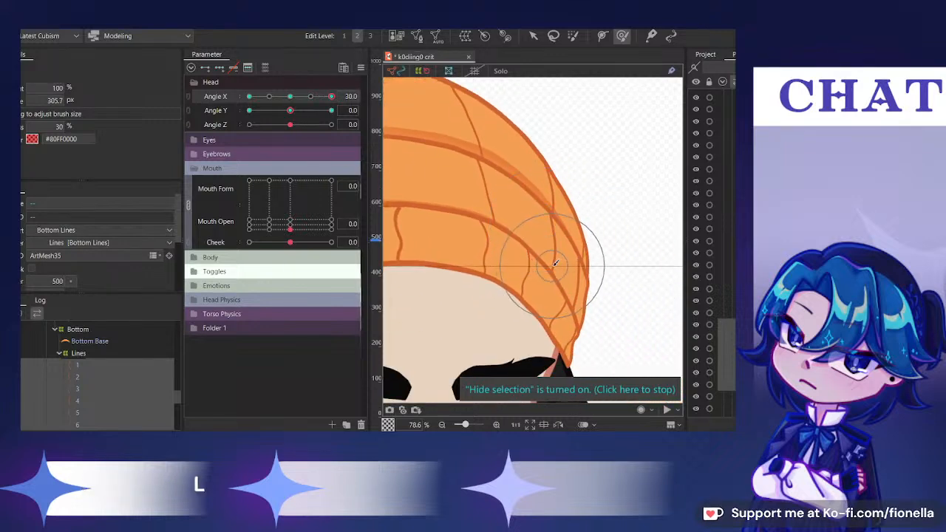
pyautogui.scroll(-2, 573, 300)
pyautogui.moveTo(293, 104); pyautogui.dragTo(336, 112)
pyautogui.moveTo(459, 175); pyautogui.dragTo(580, 150)
pyautogui.scroll(-1, 580, 149)
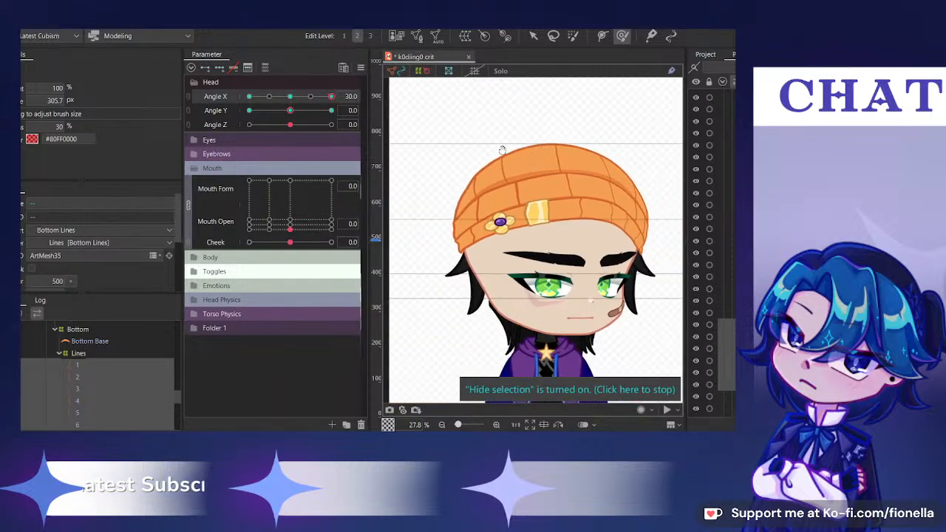
pyautogui.moveTo(461, 134); pyautogui.dragTo(418, 133)
pyautogui.moveTo(294, 99); pyautogui.dragTo(339, 108)
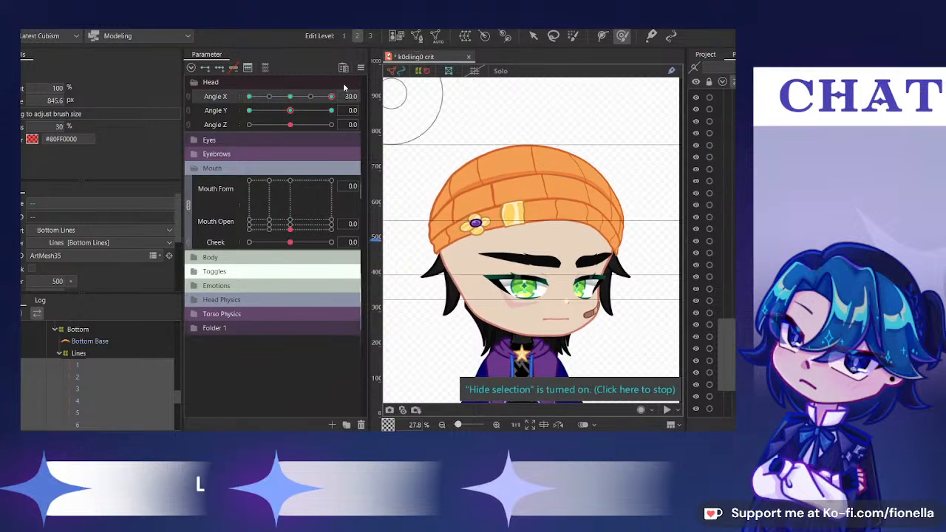
pyautogui.click(292, 97)
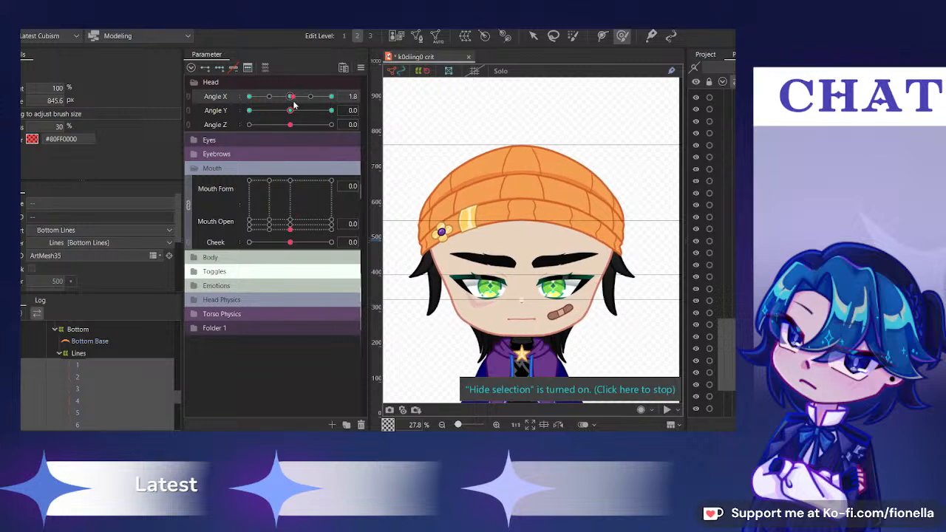
pyautogui.moveTo(292, 102); pyautogui.dragTo(333, 97)
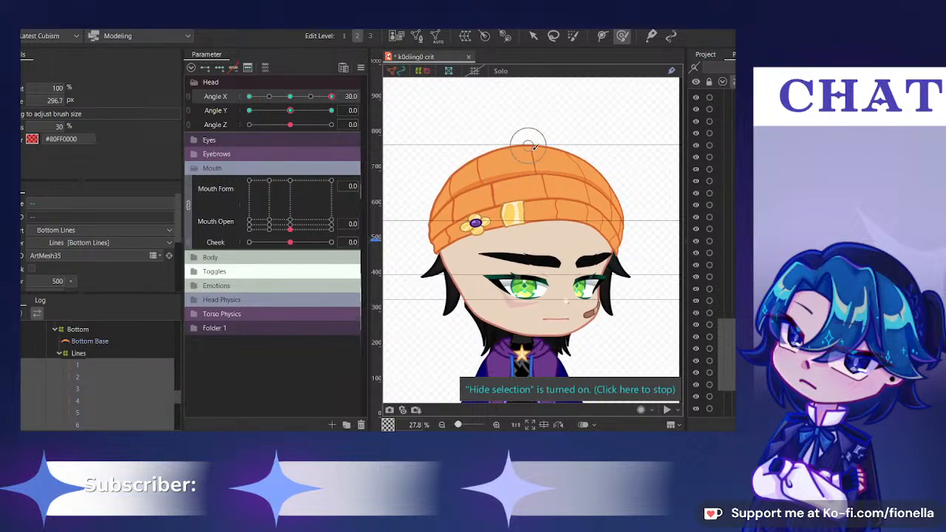
# Adjust the top ends of the hat's upper row lines at Angle X 30 with 296.7, 371.0 and 224.8 px brushes, scrubbing Angle X
pyautogui.scroll(3, 535, 147)
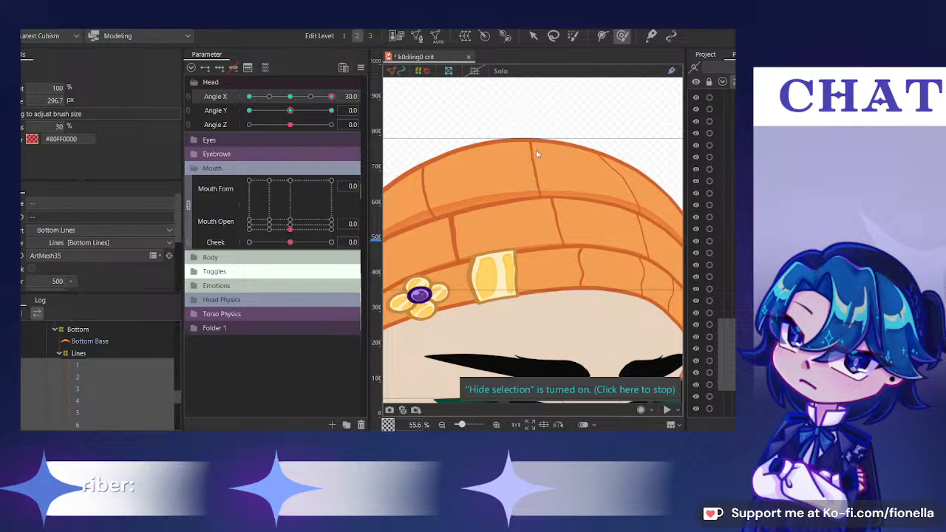
pyautogui.moveTo(535, 164); pyautogui.dragTo(535, 158)
pyautogui.moveTo(532, 153); pyautogui.dragTo(542, 153)
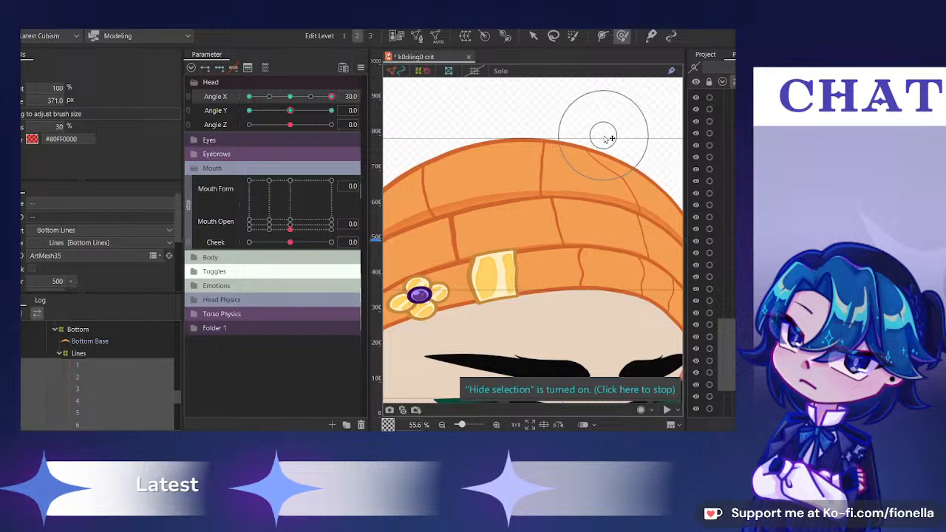
pyautogui.scroll(3, 619, 155)
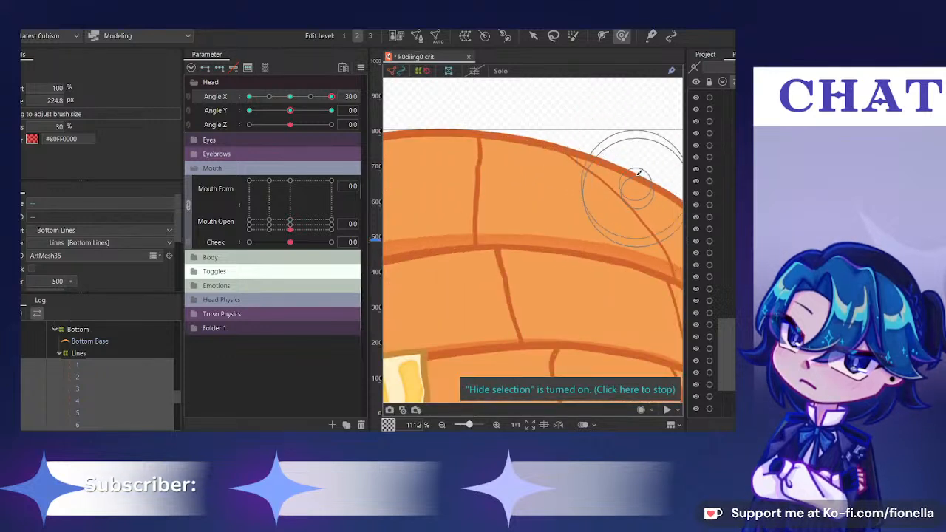
pyautogui.scroll(-3, 641, 160)
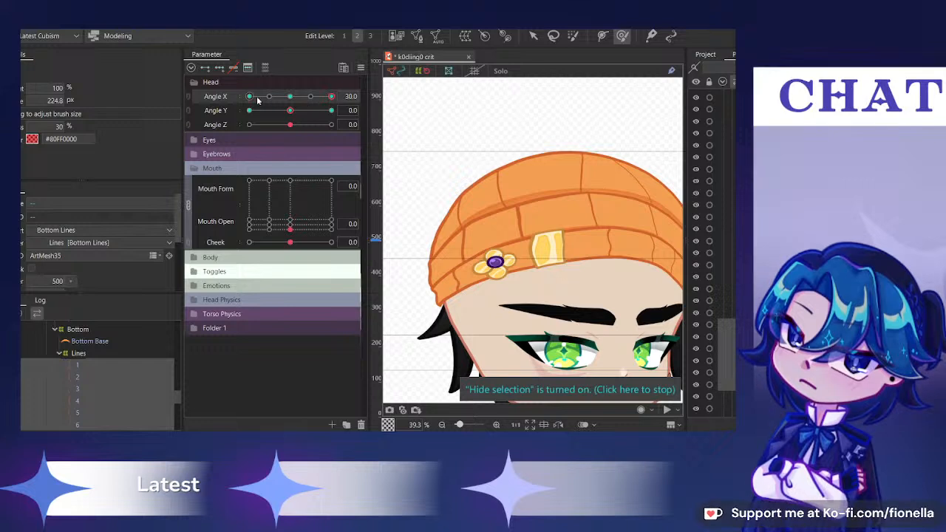
pyautogui.moveTo(331, 97); pyautogui.dragTo(380, 111)
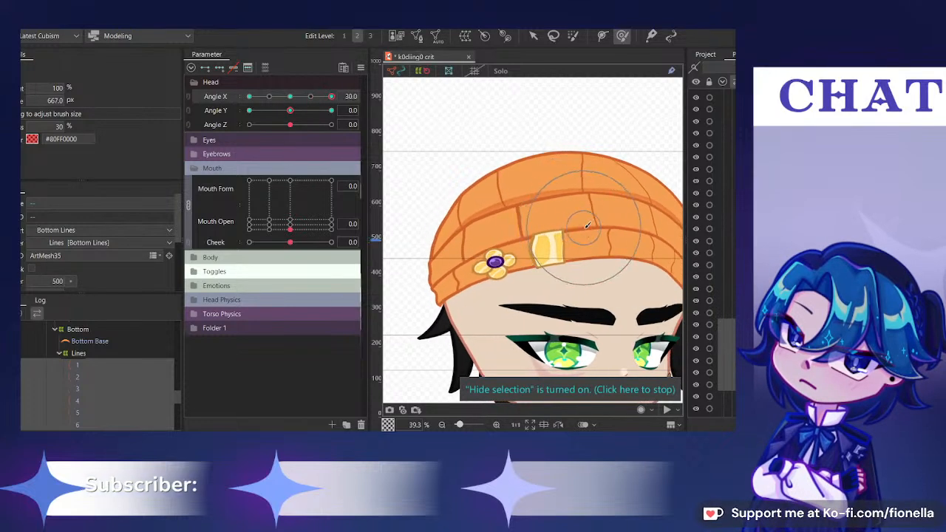
pyautogui.moveTo(331, 97)
pyautogui.mouseDown()
pyautogui.moveTo(288, 104)
pyautogui.moveTo(300, 100)
pyautogui.mouseUp()
pyautogui.scroll(-2, 443, 137)
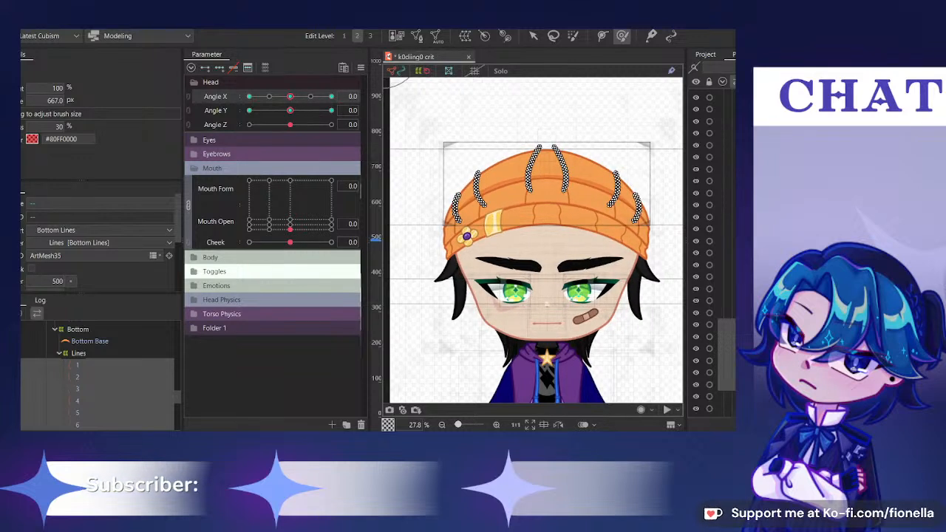
# Link Angle X with Angle Y and adjust the hat lines at Angle X 30, Angle Y -30 with a 1647.7 px brush, selection hidden
pyautogui.moveTo(563, 249); pyautogui.dragTo(558, 231)
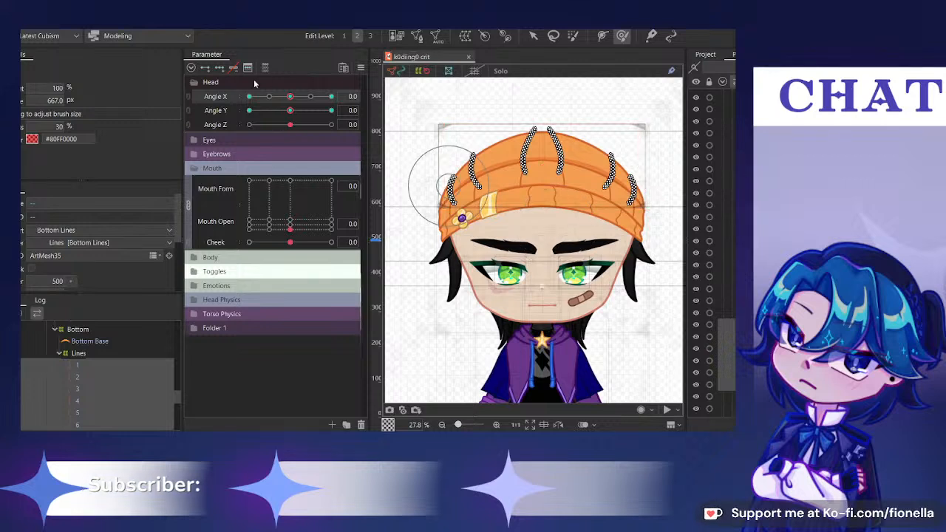
pyautogui.click(189, 99)
pyautogui.moveTo(291, 116); pyautogui.dragTo(369, 146)
pyautogui.hotkey('ctrl', 'h')
pyautogui.scroll(3, 486, 189)
pyautogui.scroll(4, 503, 187)
pyautogui.scroll(-7, 504, 188)
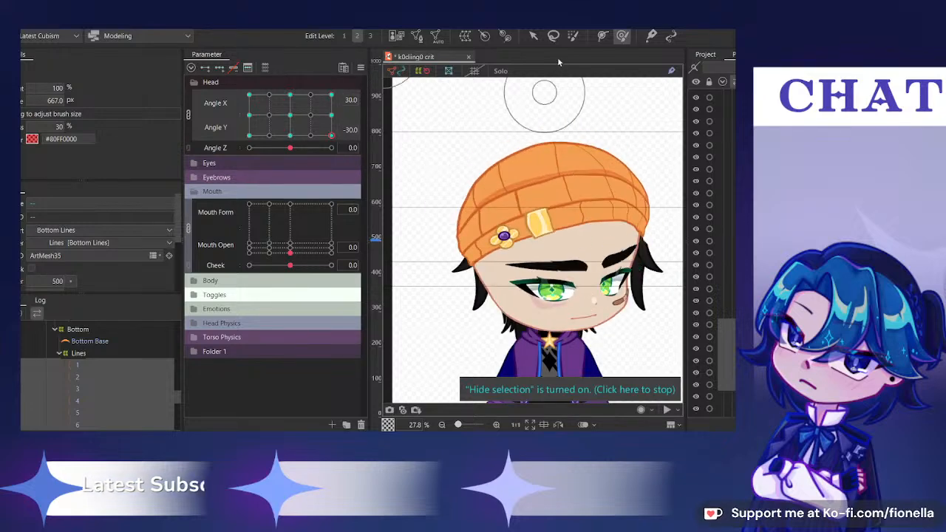
pyautogui.moveTo(584, 148); pyautogui.dragTo(554, 90)
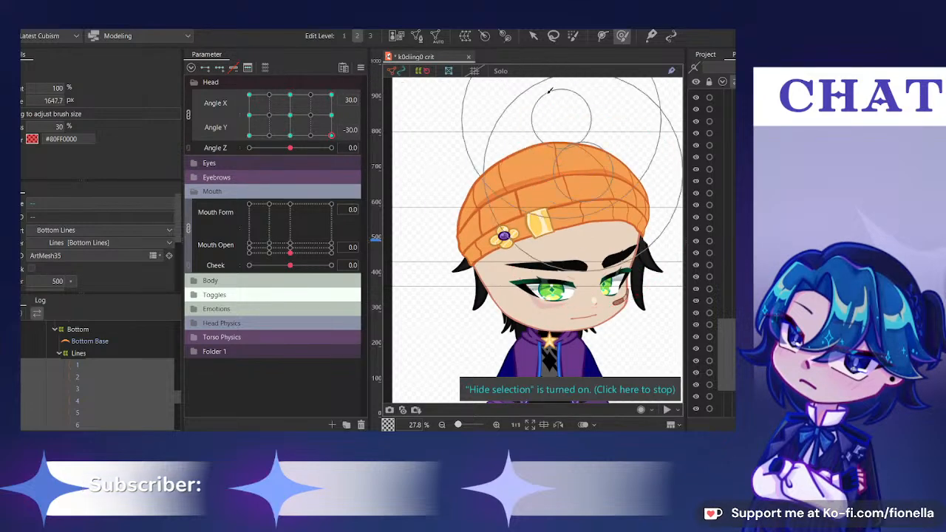
pyautogui.moveTo(312, 113); pyautogui.dragTo(290, 115)
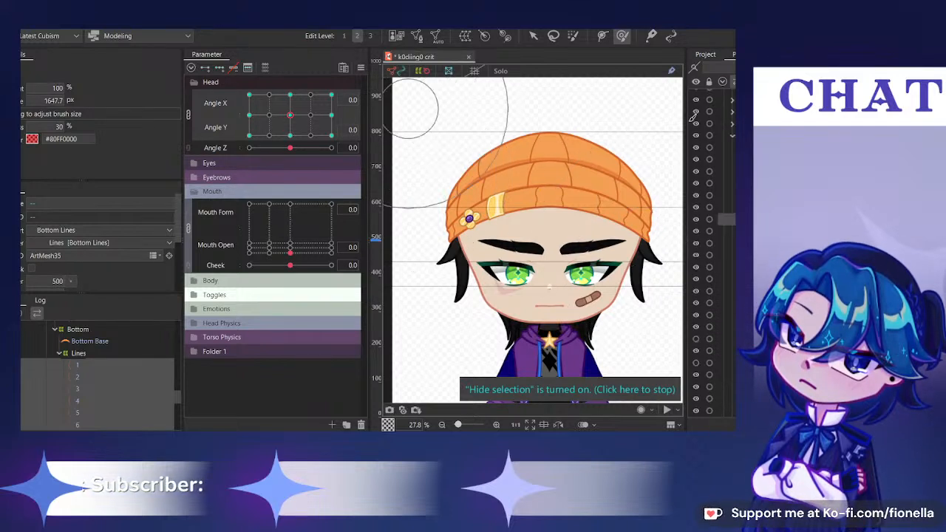
# Expand the head's parts and make the front hair visible
pyautogui.click(730, 137)
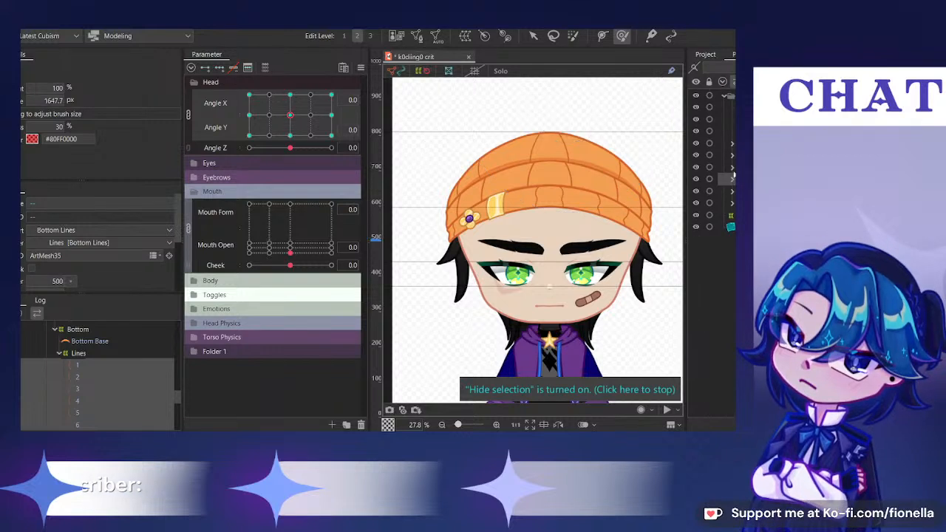
pyautogui.click(731, 179)
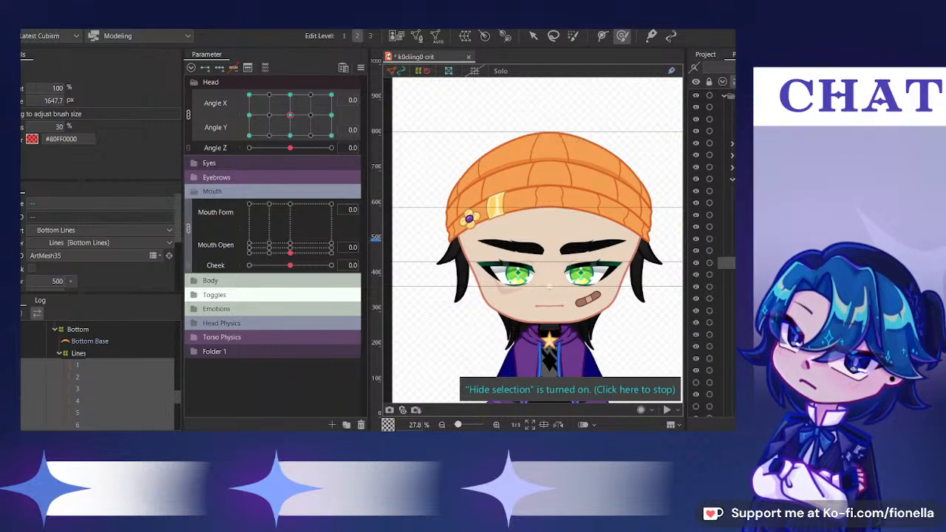
pyautogui.scroll(-2, 711, 258)
pyautogui.click(696, 340)
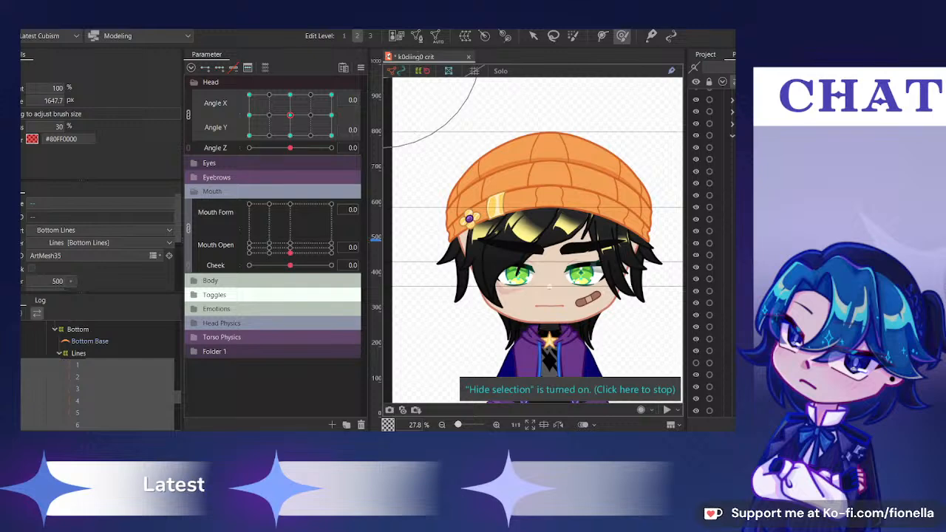
pyautogui.click(696, 363)
# Select the Front Hair X Y warp deformer and unlink Angle X from Angle Y
pyautogui.click(728, 351)
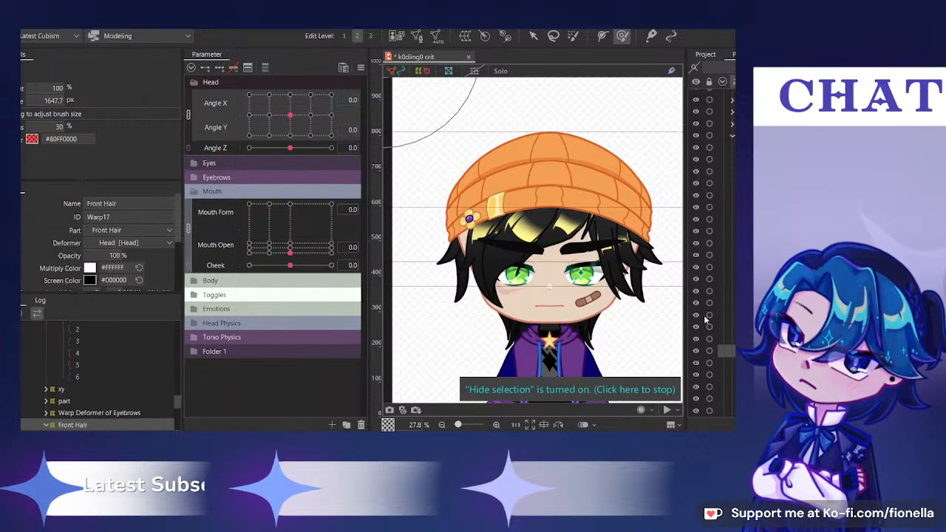
pyautogui.scroll(4, 587, 263)
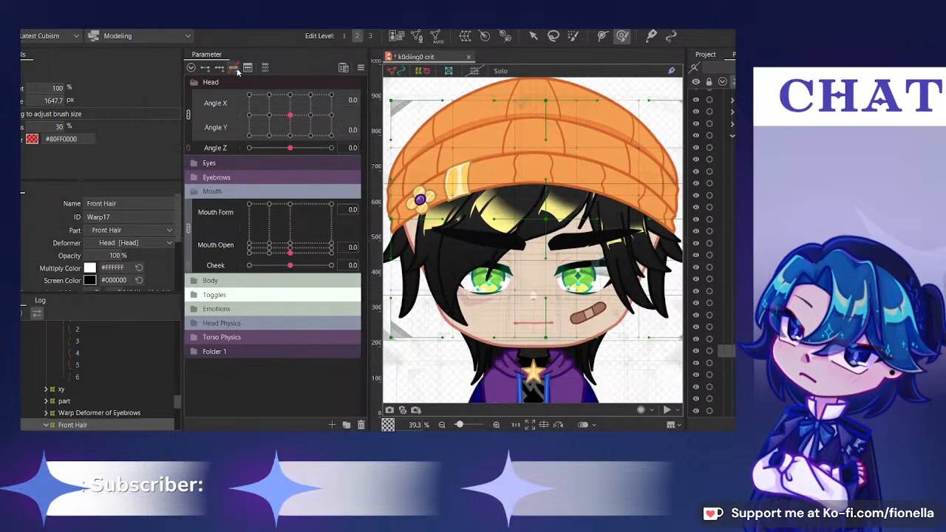
pyautogui.click(727, 363)
pyautogui.click(727, 375)
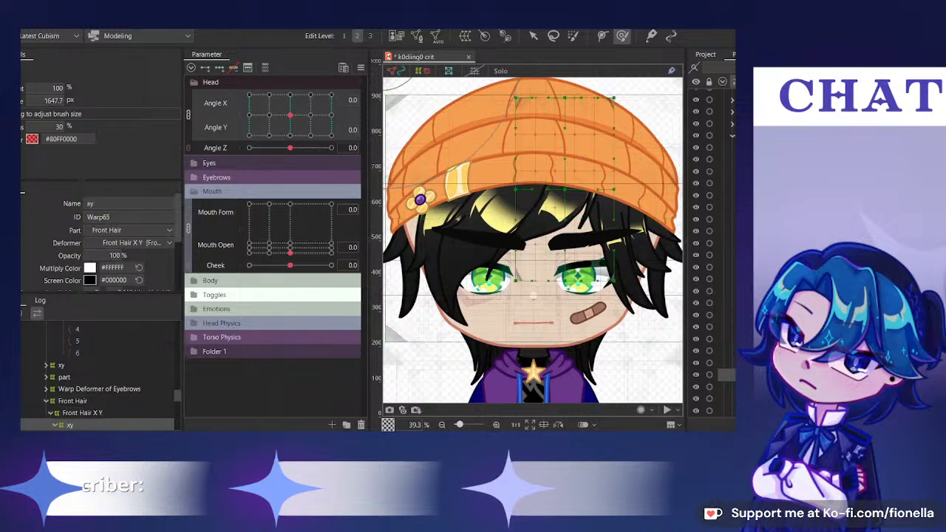
pyautogui.click(727, 363)
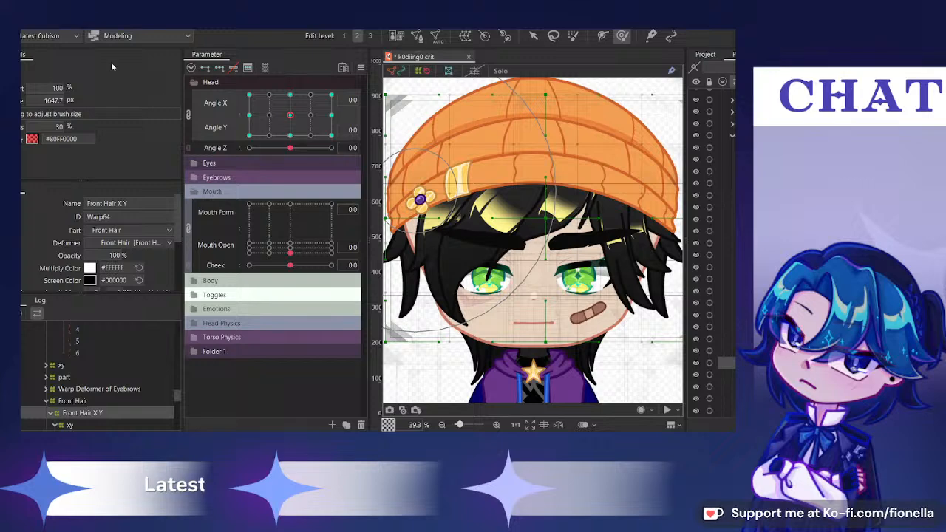
pyautogui.click(188, 116)
pyautogui.scroll(-2, 532, 165)
pyautogui.moveTo(291, 97)
pyautogui.mouseDown()
pyautogui.moveTo(335, 102)
pyautogui.moveTo(290, 99)
pyautogui.mouseUp()
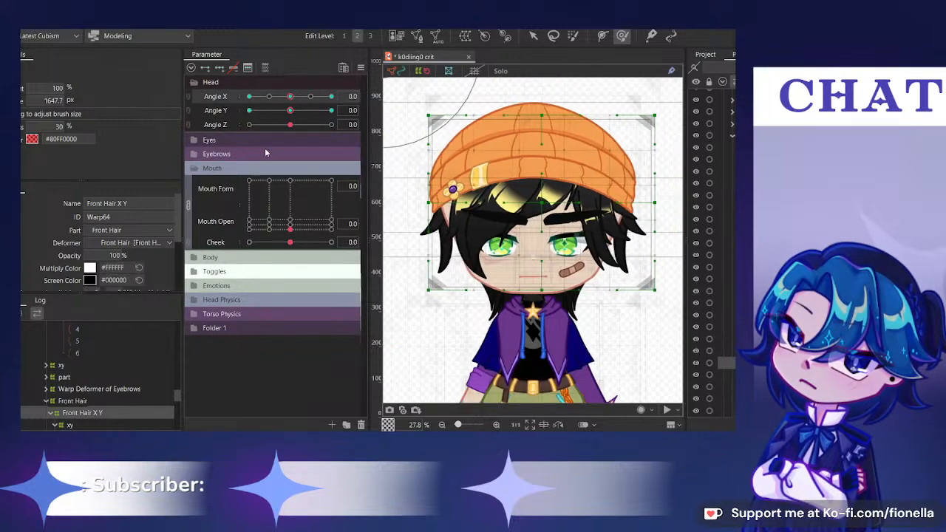
# Select Strand 1's xy warp deformer and scrub Angle X to 30 and back to 0 to check its movement
pyautogui.scroll(-2, 96, 421)
pyautogui.click(89, 385)
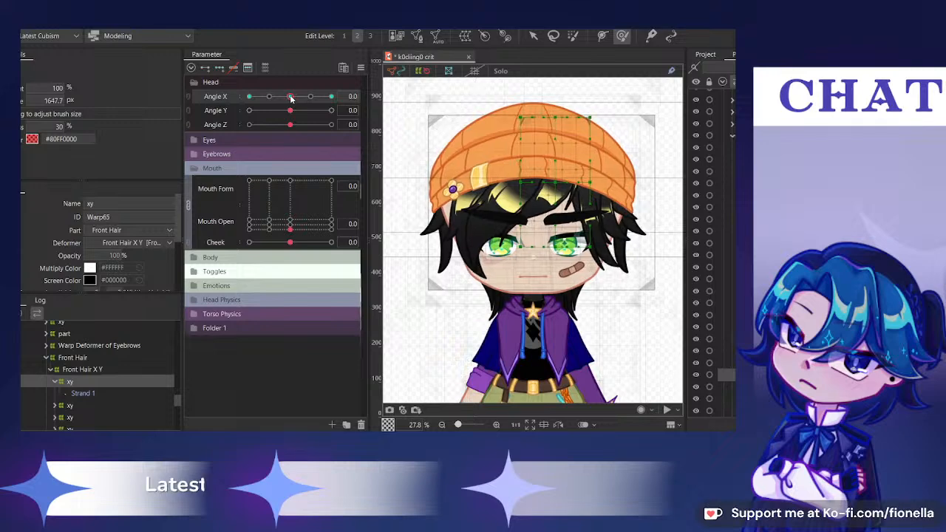
pyautogui.moveTo(291, 98); pyautogui.dragTo(360, 120)
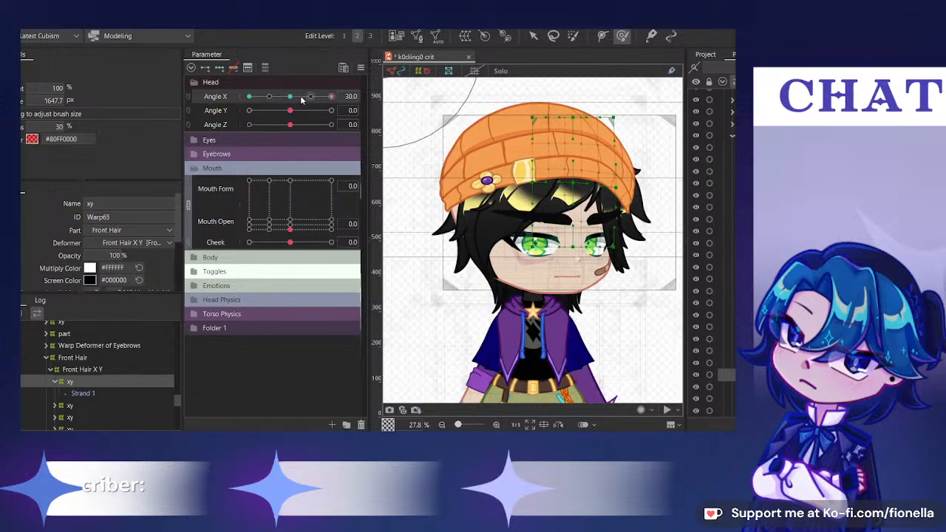
pyautogui.moveTo(301, 99)
pyautogui.mouseDown()
pyautogui.moveTo(287, 98)
pyautogui.moveTo(327, 97)
pyautogui.moveTo(289, 97)
pyautogui.mouseUp()
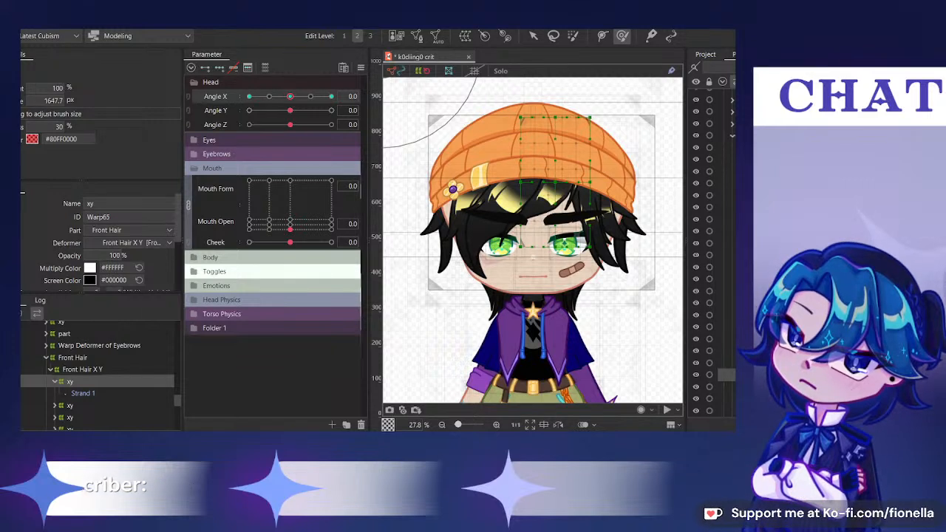
# Select the xy warp deformers of all the front hair strands and remove their Angle X keys
pyautogui.scroll(-2, 711, 252)
pyautogui.keyDown('ctrl'); pyautogui.click(727, 356); pyautogui.keyUp('ctrl')
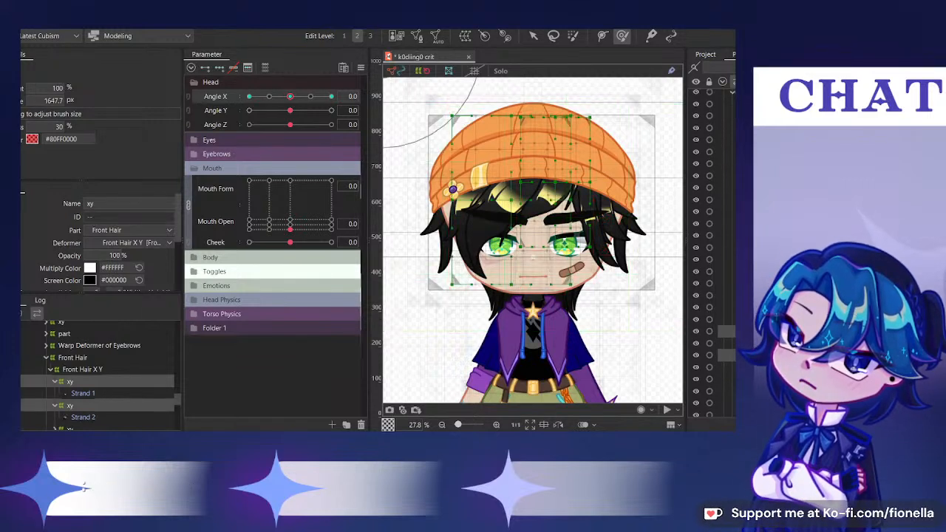
pyautogui.keyDown('ctrl'); pyautogui.click(727, 379); pyautogui.keyUp('ctrl')
pyautogui.scroll(-2, 727, 331)
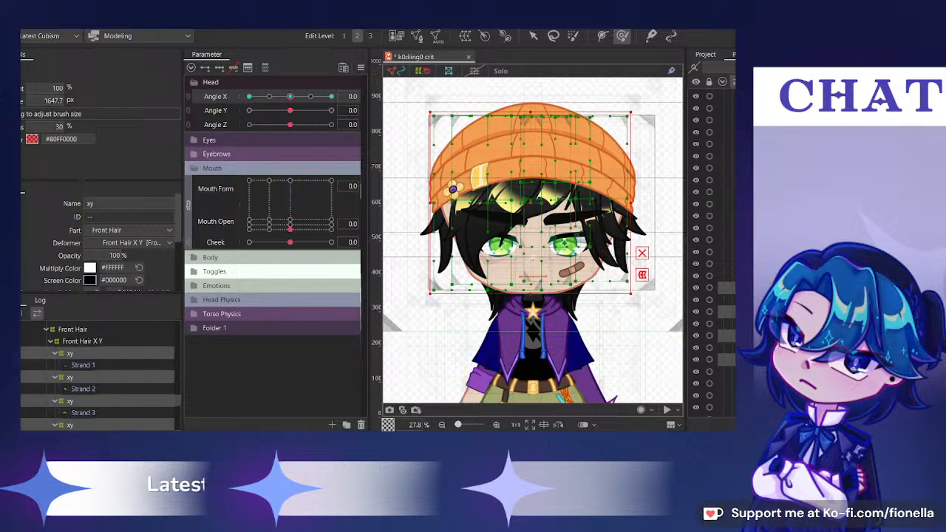
pyautogui.click(264, 68)
pyautogui.click(264, 67)
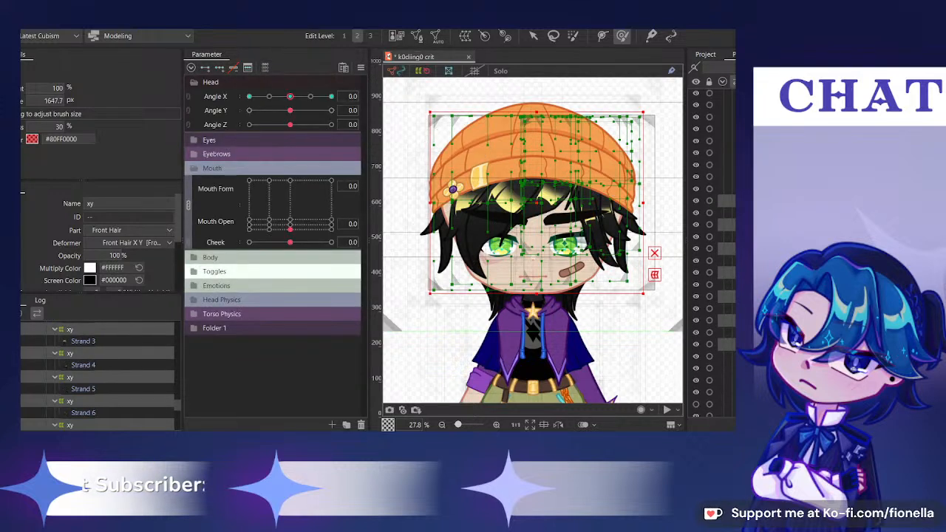
pyautogui.click(227, 96)
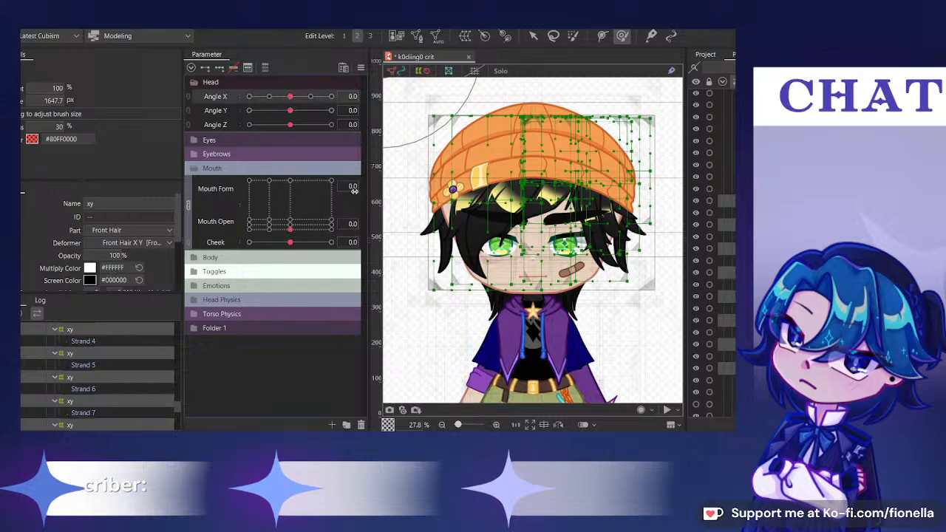
# Reselect the Front Hair X Y warp deformer and scrub Angle X to check the front hair's motion
pyautogui.scroll(2, 732, 220)
pyautogui.click(730, 230)
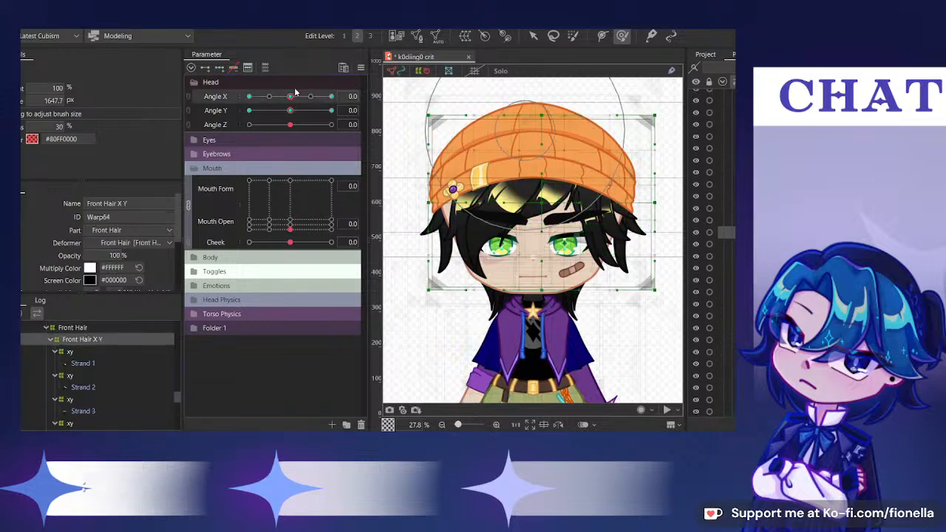
pyautogui.moveTo(294, 95); pyautogui.dragTo(312, 107)
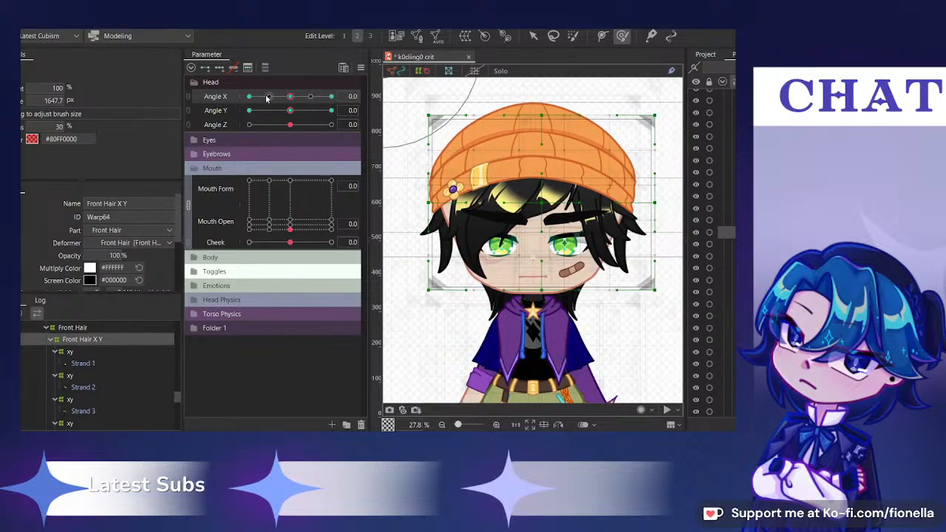
# Hide the orange hat and scrub Angle X between 0 and 30 to check the front hair's turn
pyautogui.moveTo(432, 213); pyautogui.dragTo(490, 212)
pyautogui.moveTo(291, 97); pyautogui.dragTo(351, 104)
pyautogui.click(533, 35)
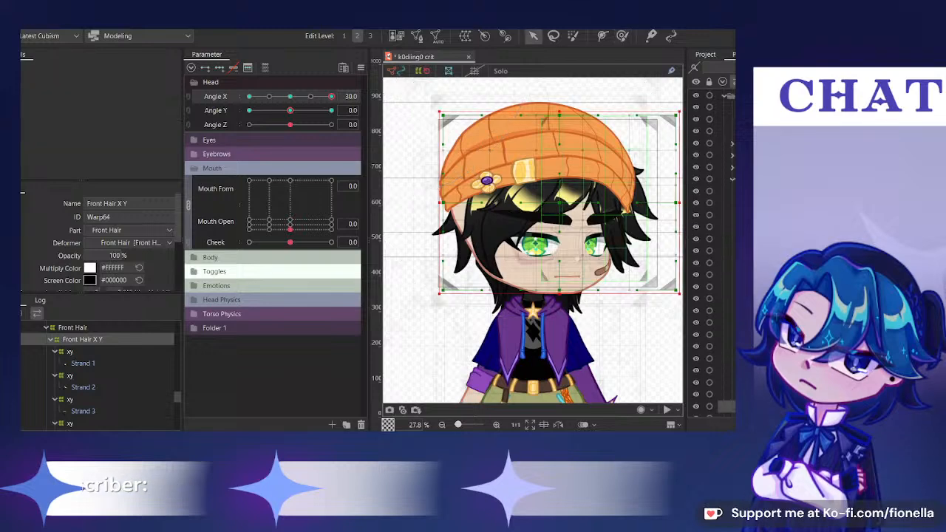
pyautogui.click(695, 263)
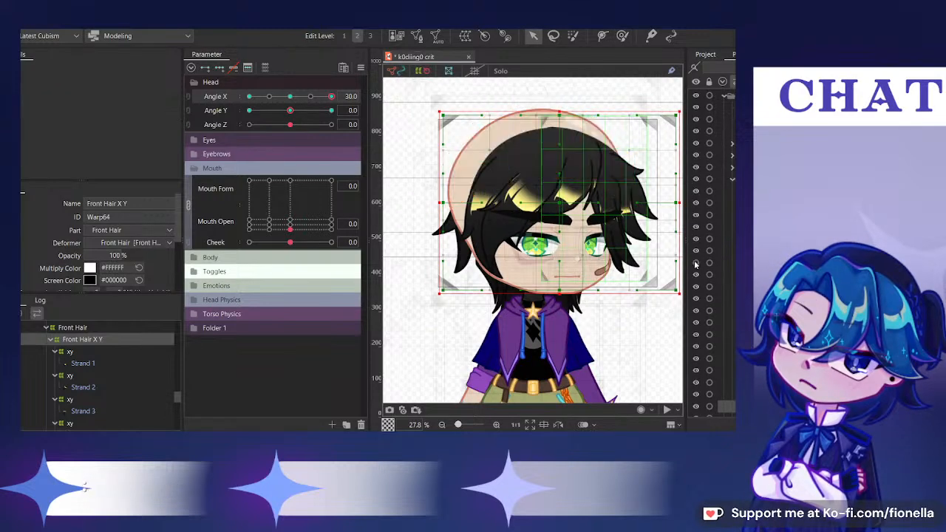
pyautogui.moveTo(595, 233); pyautogui.dragTo(582, 230)
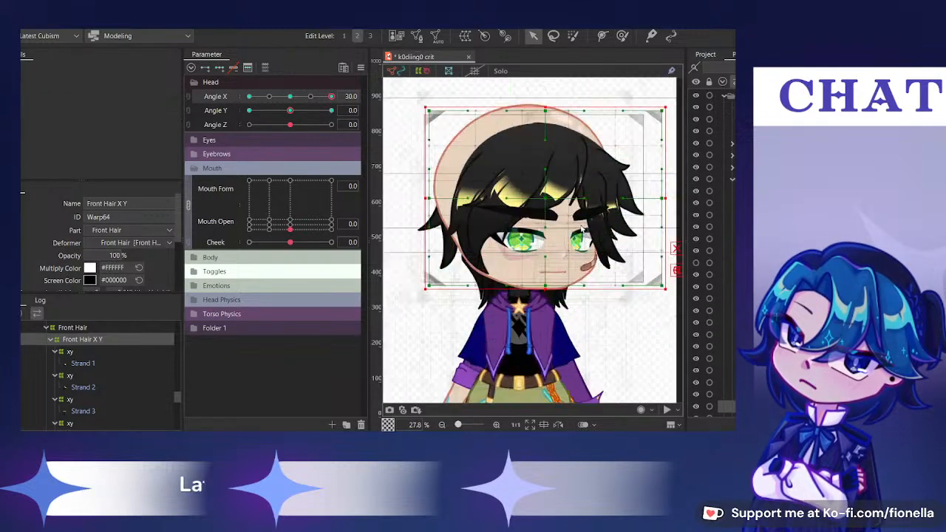
pyautogui.click(290, 98)
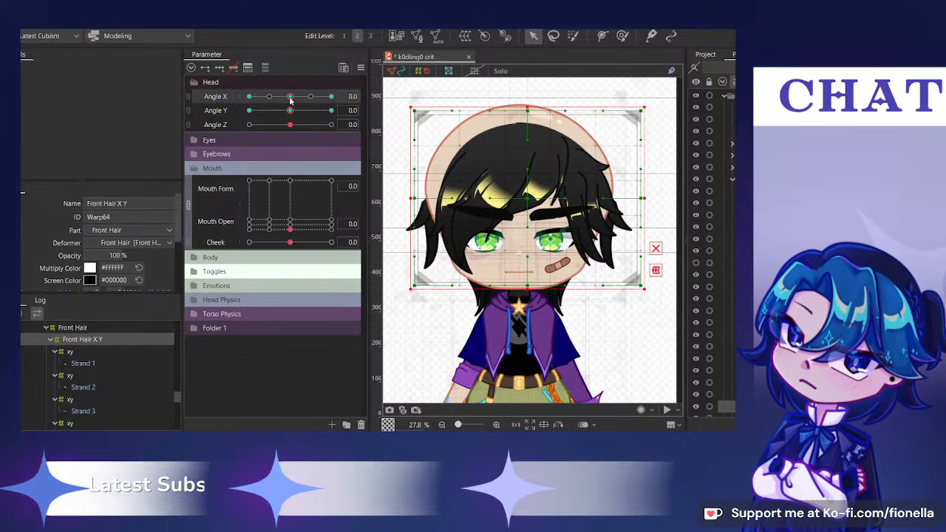
pyautogui.moveTo(290, 100); pyautogui.dragTo(337, 104)
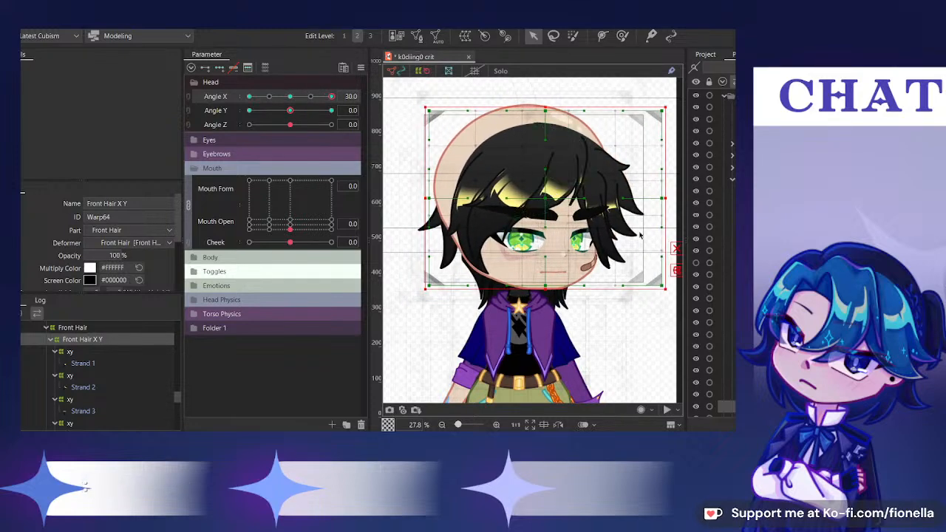
# Shift the Front Hair X Y warp's central control points in the direction of the head turn at Angle X 30 and check the motion
pyautogui.scroll(-2, 114, 237)
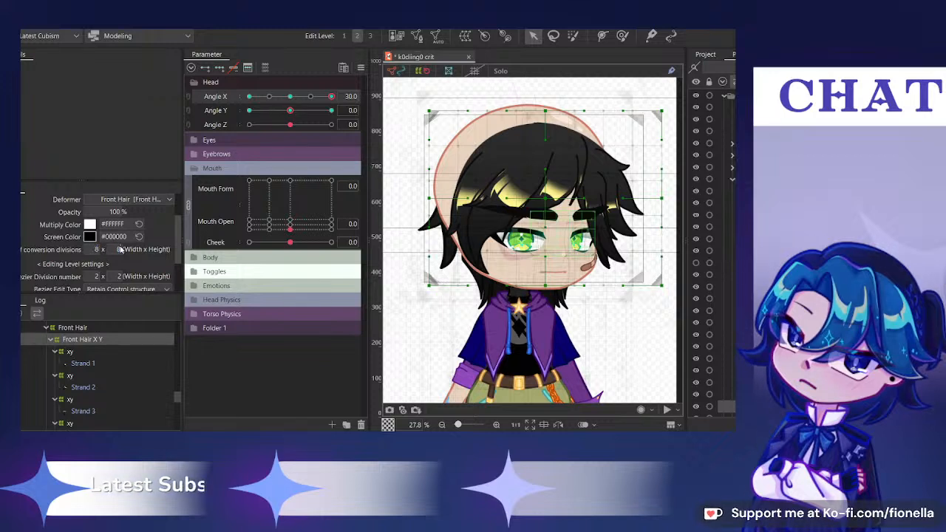
pyautogui.moveTo(550, 199)
pyautogui.mouseDown()
pyautogui.moveTo(526, 194)
pyautogui.moveTo(560, 201)
pyautogui.mouseUp()
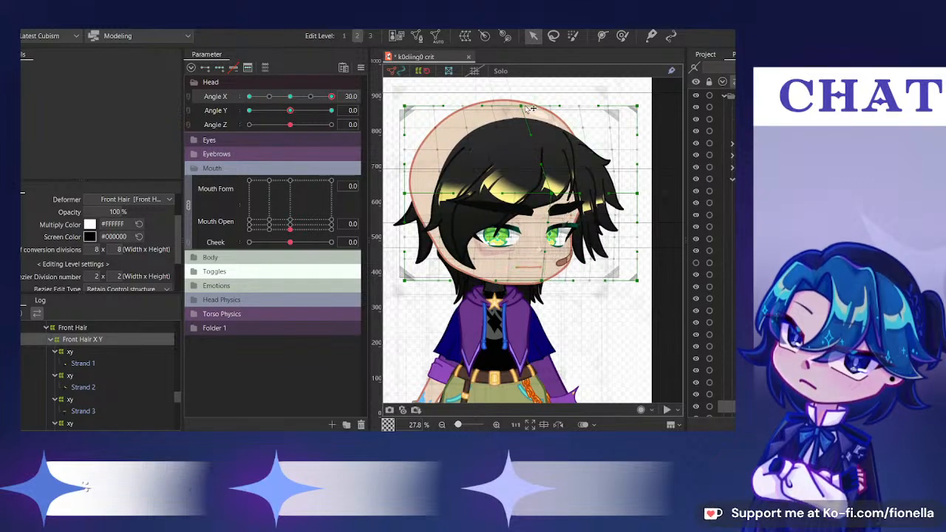
pyautogui.click(292, 96)
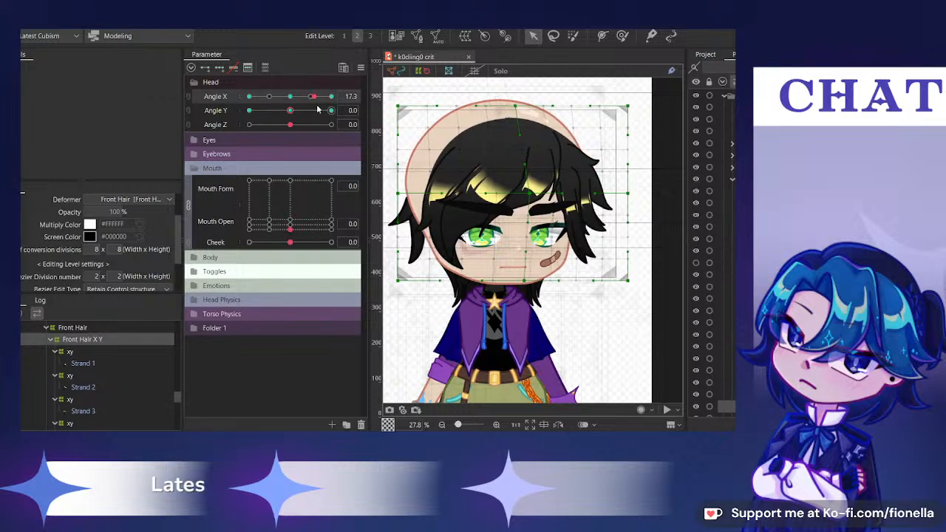
pyautogui.click(331, 96)
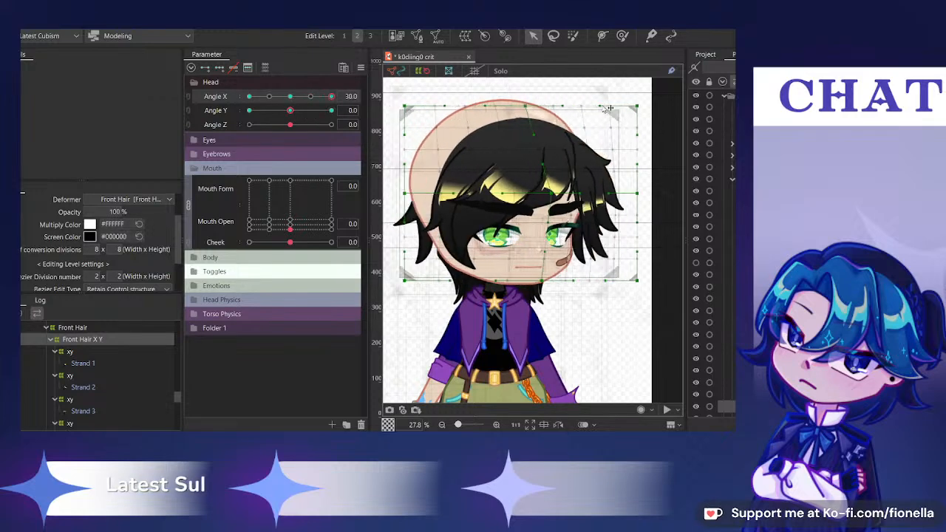
# Reshape the outer edge of the Front Hair X Y warp at Angle X 30 with a 2498 px deform brush
pyautogui.click(622, 36)
pyautogui.scroll(-5, 606, 118)
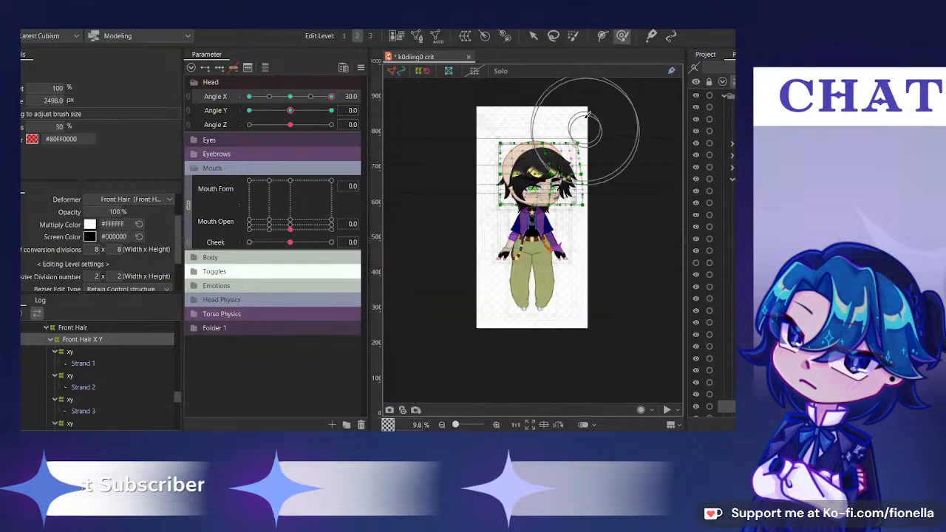
pyautogui.scroll(2, 589, 114)
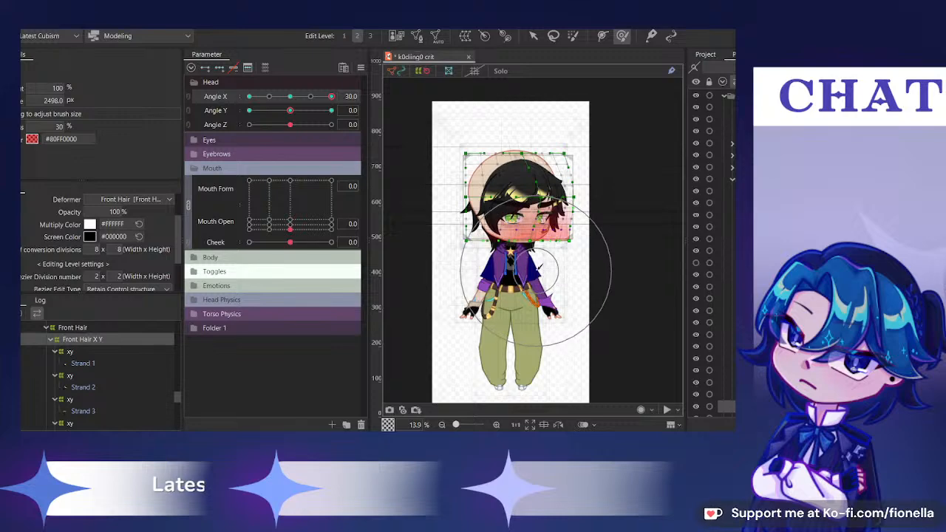
# Reshape the Front Hair X Y warp deformer at Angle X 30 with a smaller deform brush, shifting its inner grid for the head turn
pyautogui.scroll(2, 495, 185)
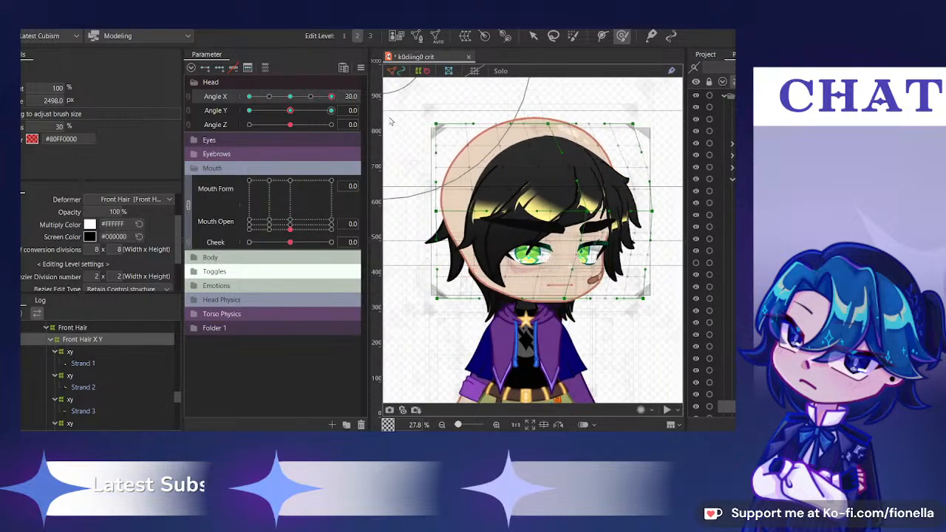
pyautogui.moveTo(625, 177); pyautogui.dragTo(581, 183)
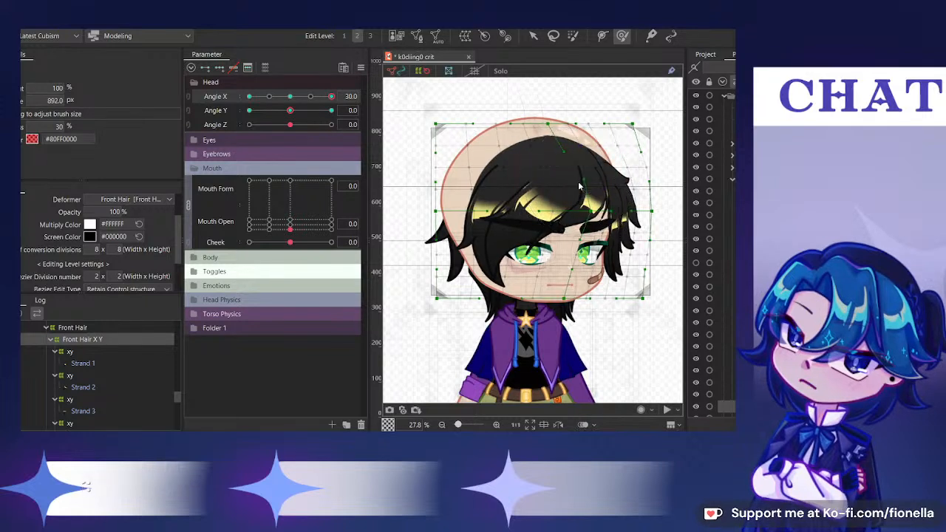
pyautogui.press('Left')
pyautogui.press('Left')
pyautogui.moveTo(286, 100); pyautogui.dragTo(338, 109)
pyautogui.scroll(3, 564, 258)
pyautogui.scroll(-2, 600, 237)
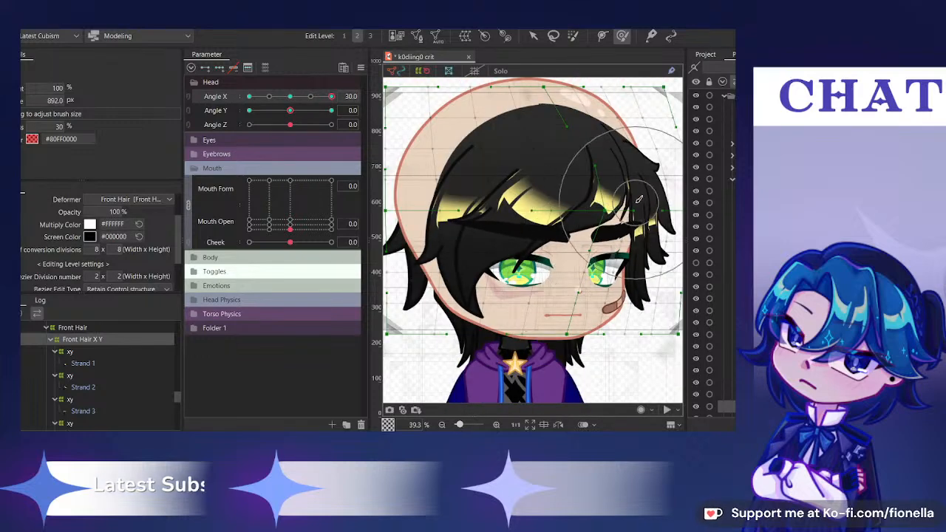
pyautogui.scroll(-1, 633, 200)
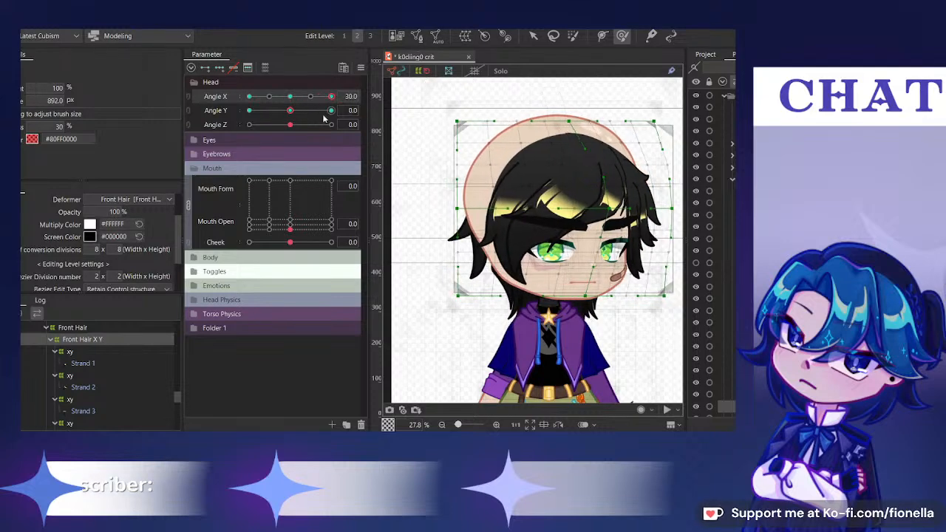
# Set Angle X to -30 and brush the centre of the Front Hair X Y warp toward the turned side of the face
pyautogui.moveTo(331, 96); pyautogui.dragTo(248, 107)
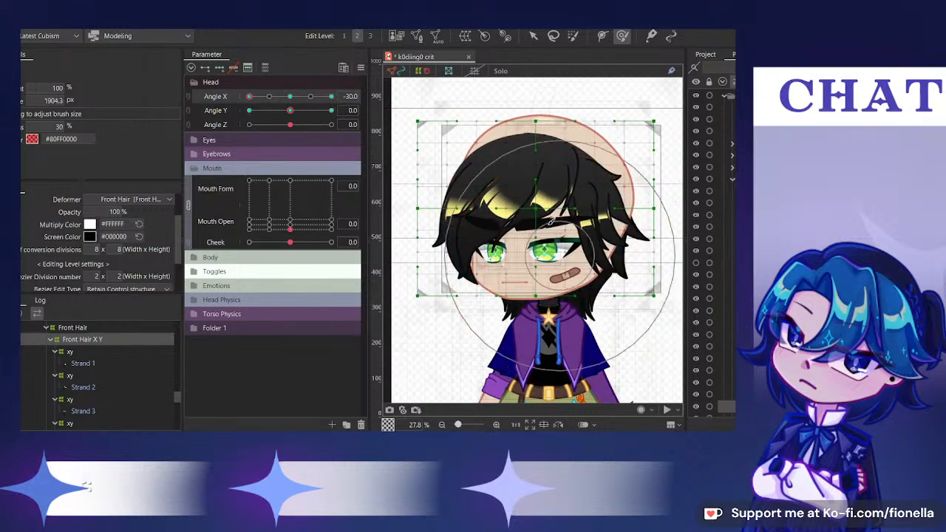
pyautogui.moveTo(549, 223)
pyautogui.mouseDown()
pyautogui.moveTo(541, 216)
pyautogui.moveTo(529, 230)
pyautogui.moveTo(473, 243)
pyautogui.moveTo(517, 229)
pyautogui.mouseUp()
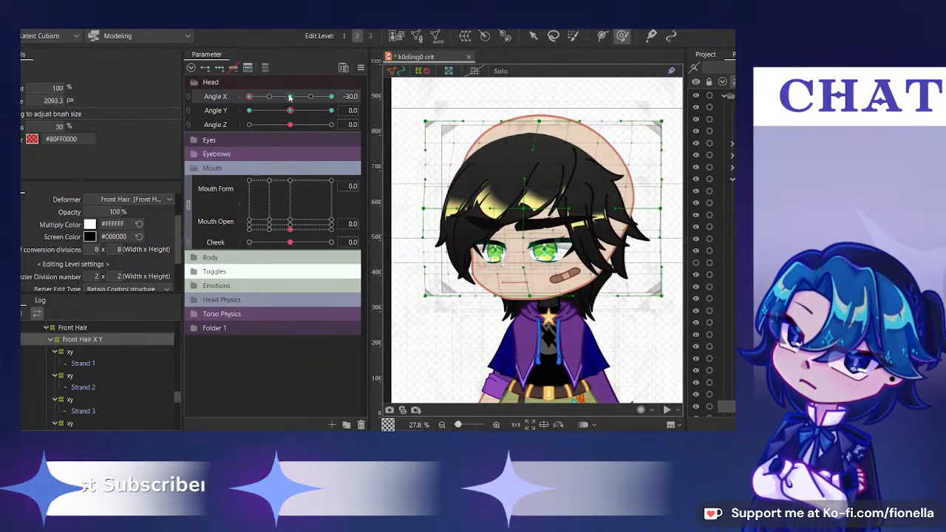
pyautogui.moveTo(249, 96); pyautogui.dragTo(256, 96)
pyautogui.click(249, 96)
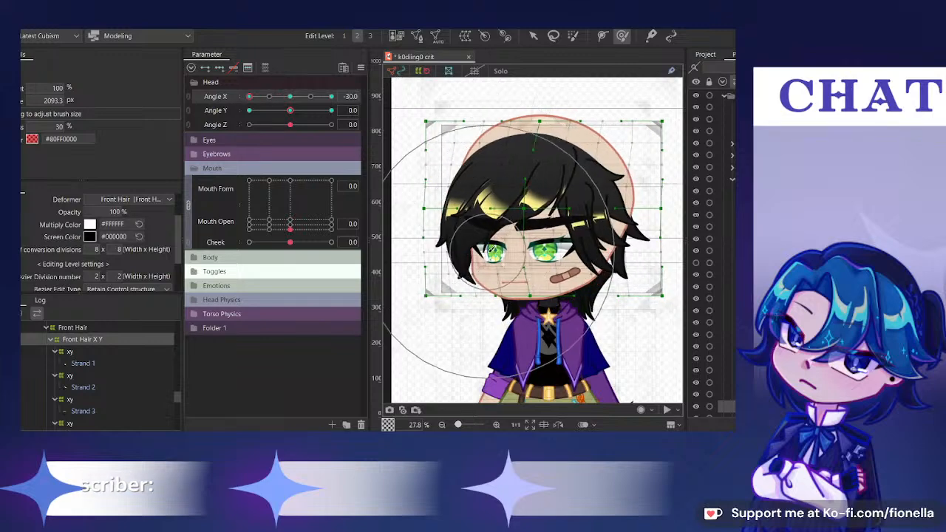
pyautogui.moveTo(482, 248)
pyautogui.mouseDown()
pyautogui.moveTo(523, 163)
pyautogui.moveTo(529, 222)
pyautogui.moveTo(564, 185)
pyautogui.mouseUp()
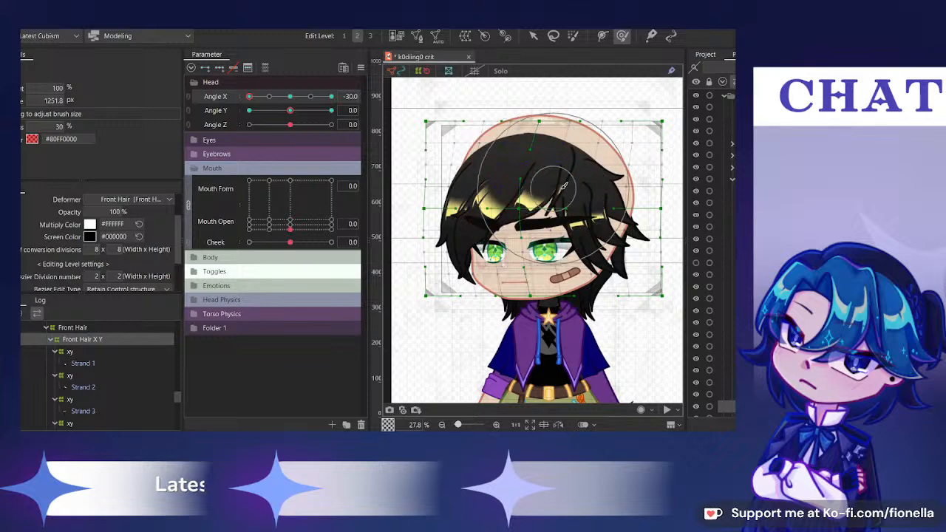
# Preview the Angle X movement, then refine the front hair warp at -30, nudging its upper outer corner inward
pyautogui.press('Right')
pyautogui.press('Right')
pyautogui.press('Right')
pyautogui.moveTo(290, 98); pyautogui.dragTo(230, 105)
pyautogui.moveTo(504, 182); pyautogui.dragTo(523, 201)
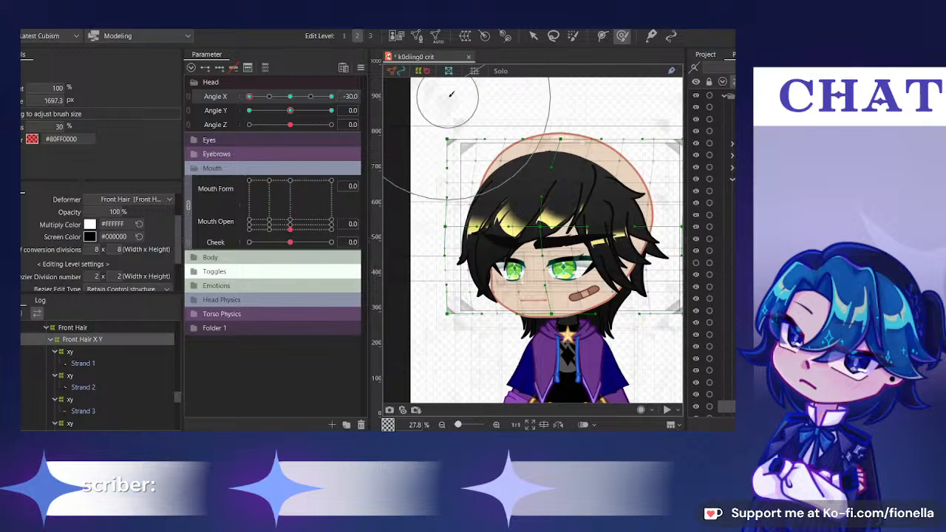
pyautogui.moveTo(450, 94); pyautogui.dragTo(465, 103)
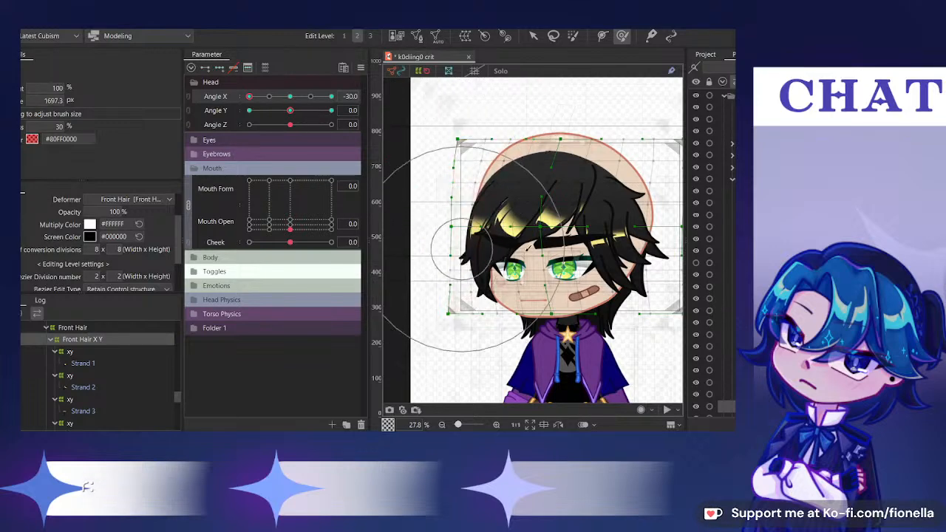
pyautogui.moveTo(608, 336); pyautogui.dragTo(579, 340)
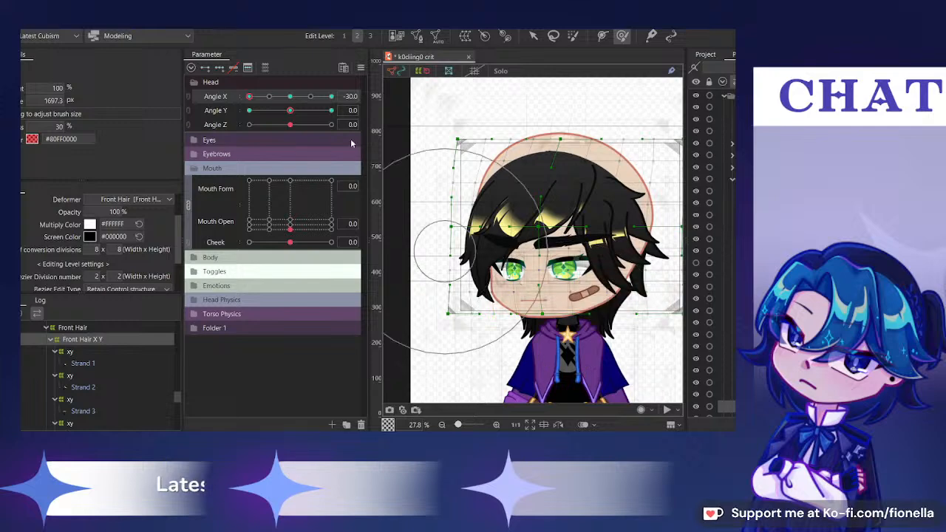
# Add three keys on Angle Y for the Front Hair X Y deformer and set Angle Y to 30
pyautogui.moveTo(301, 100); pyautogui.dragTo(339, 110)
pyautogui.scroll(3, 443, 207)
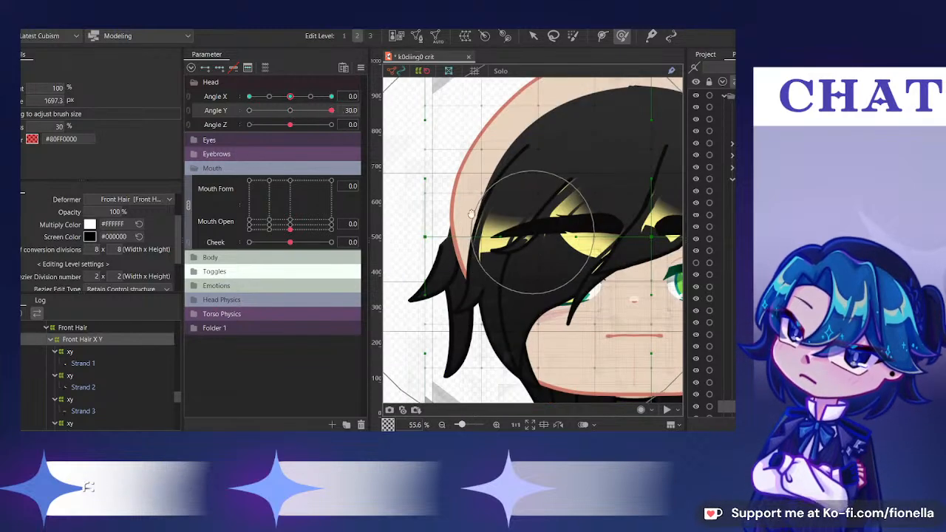
pyautogui.scroll(-1, 440, 199)
pyautogui.click(223, 69)
pyautogui.moveTo(288, 111); pyautogui.dragTo(333, 111)
# Brush the middle of the front hair warp upward at Angle Y 30, undoing the first stroke, and check the hair in Solo view
pyautogui.moveTo(503, 263); pyautogui.dragTo(522, 265)
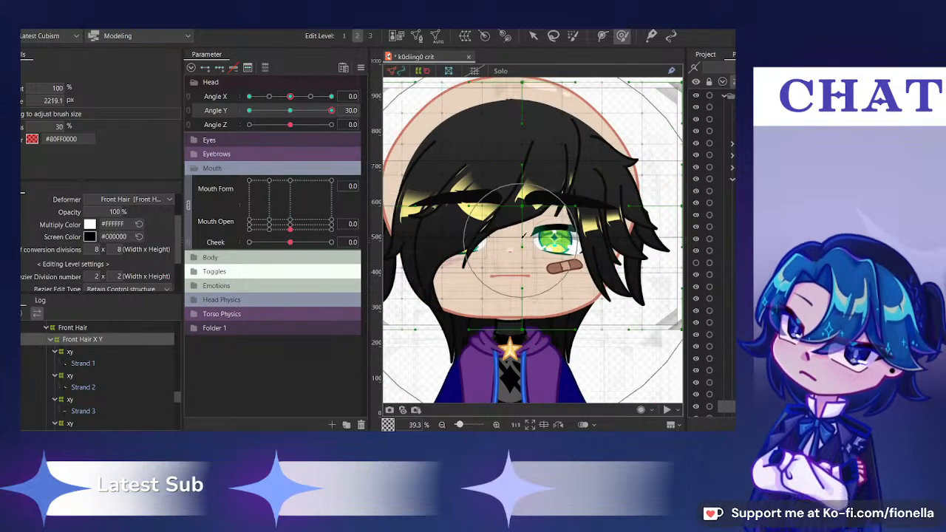
pyautogui.scroll(-1, 526, 255)
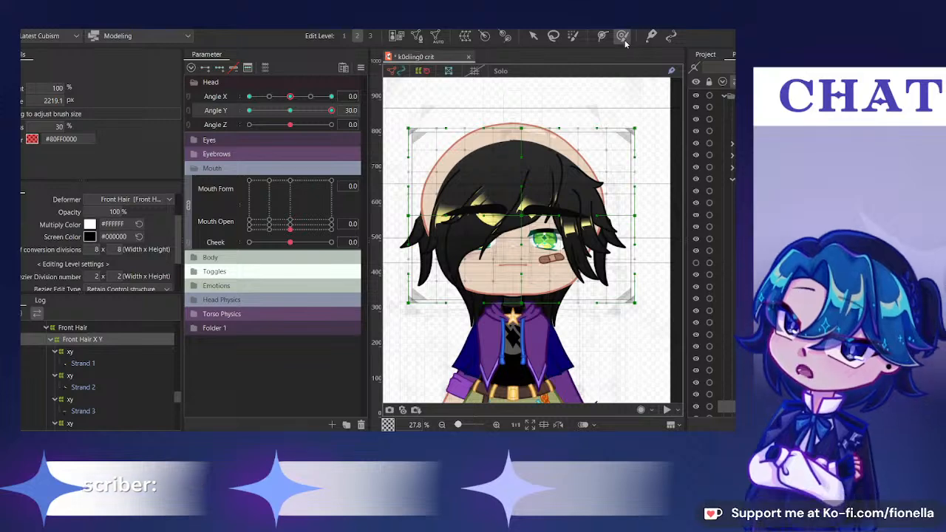
pyautogui.moveTo(522, 249); pyautogui.dragTo(511, 223)
pyautogui.hotkey('ctrl', 'z')
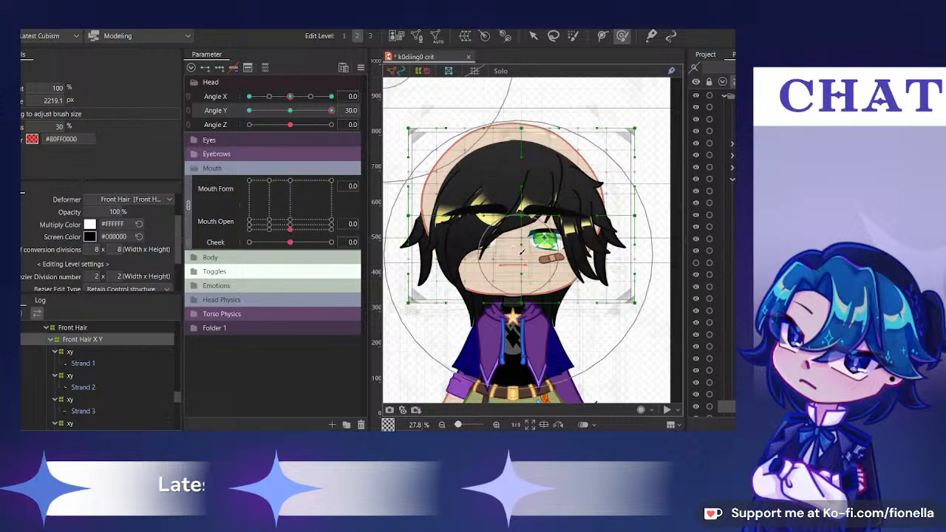
pyautogui.moveTo(520, 258); pyautogui.dragTo(519, 237)
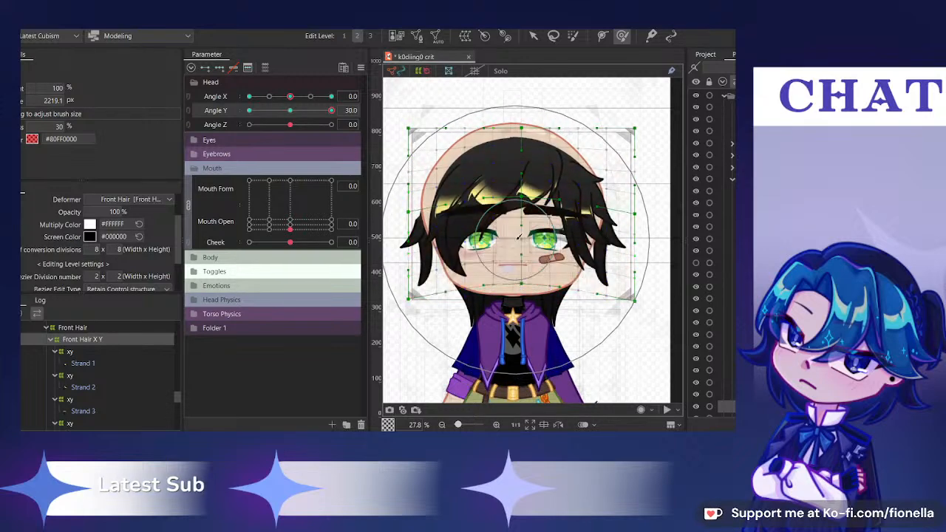
pyautogui.click(500, 71)
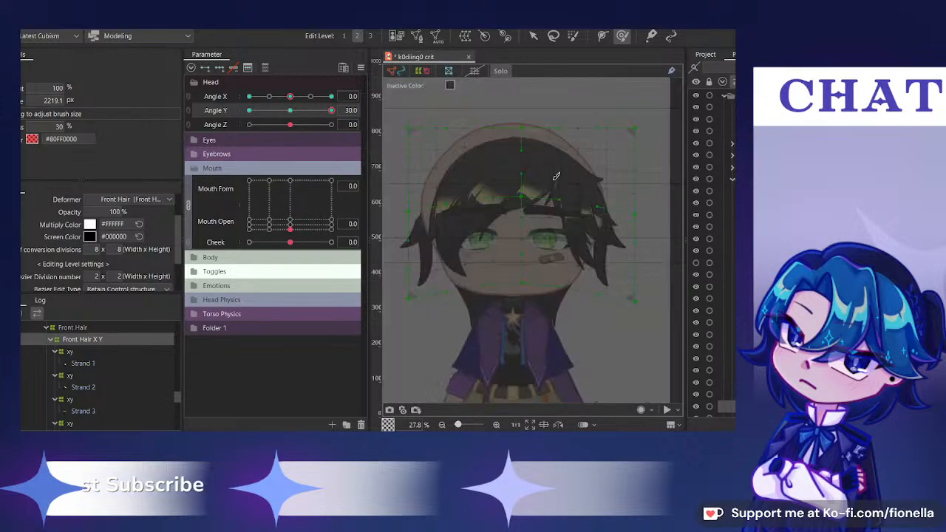
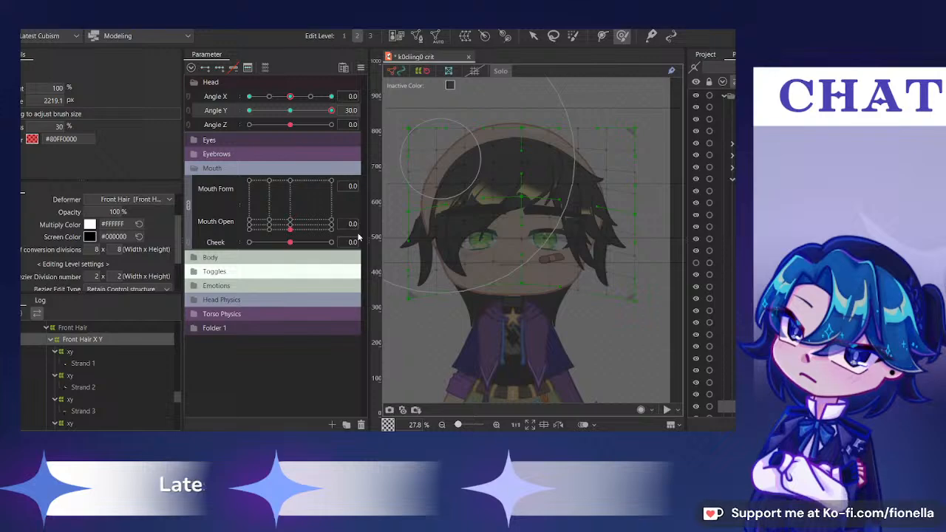
pyautogui.moveTo(332, 110); pyautogui.dragTo(303, 111)
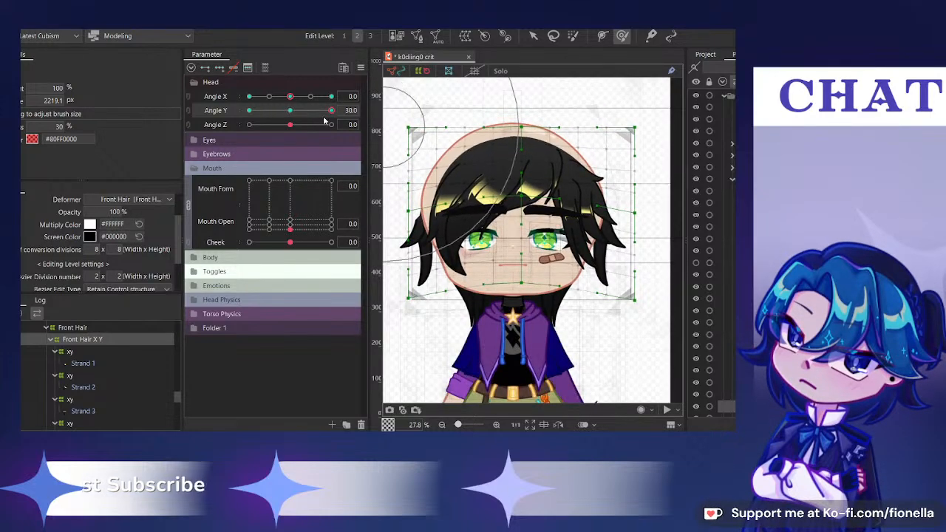
# Brush the middle of the front hair warp downward at Angle Y -30, touch up the 30 pose, and preview the vertical movement
pyautogui.moveTo(323, 118); pyautogui.dragTo(287, 126)
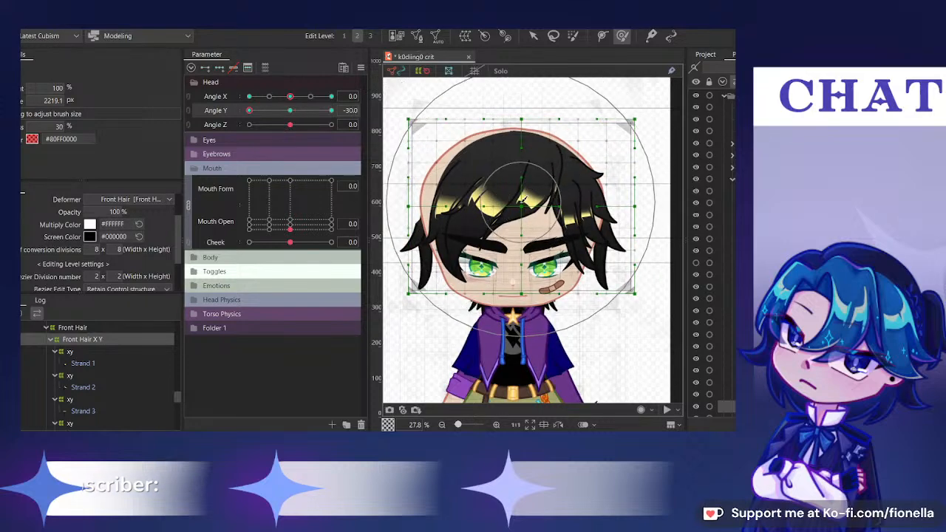
pyautogui.moveTo(521, 202); pyautogui.dragTo(519, 231)
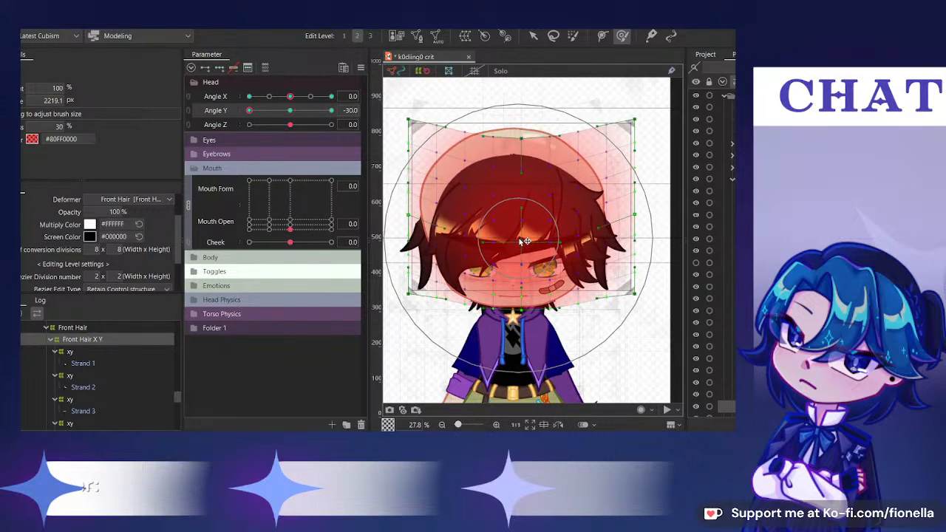
pyautogui.moveTo(287, 112)
pyautogui.mouseDown()
pyautogui.moveTo(227, 139)
pyautogui.moveTo(288, 126)
pyautogui.moveTo(241, 155)
pyautogui.moveTo(308, 128)
pyautogui.moveTo(425, 128)
pyautogui.moveTo(472, 276)
pyautogui.moveTo(483, 266)
pyautogui.moveTo(460, 269)
pyautogui.mouseUp()
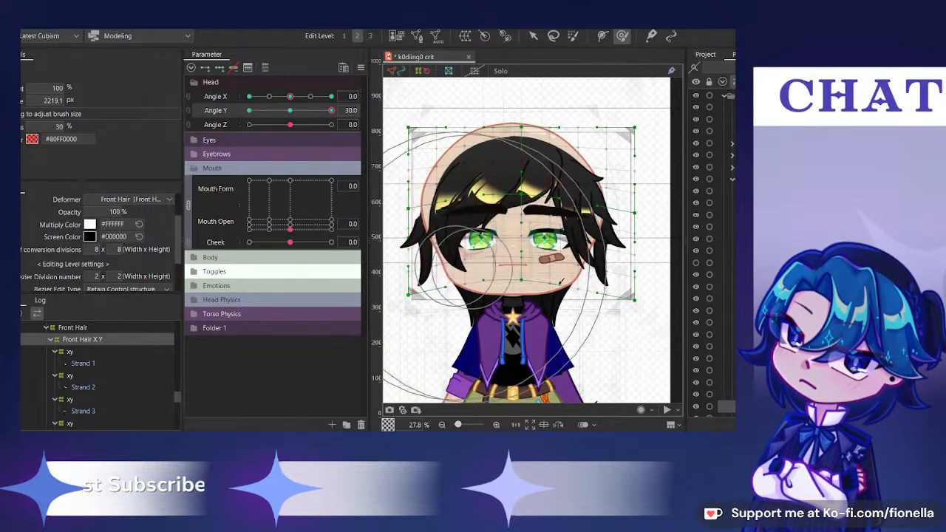
pyautogui.click(293, 110)
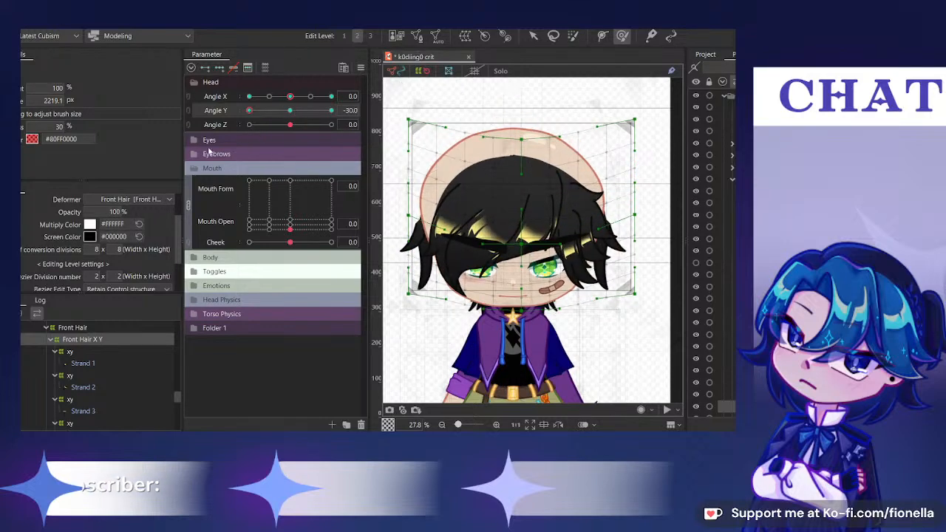
pyautogui.click(311, 110)
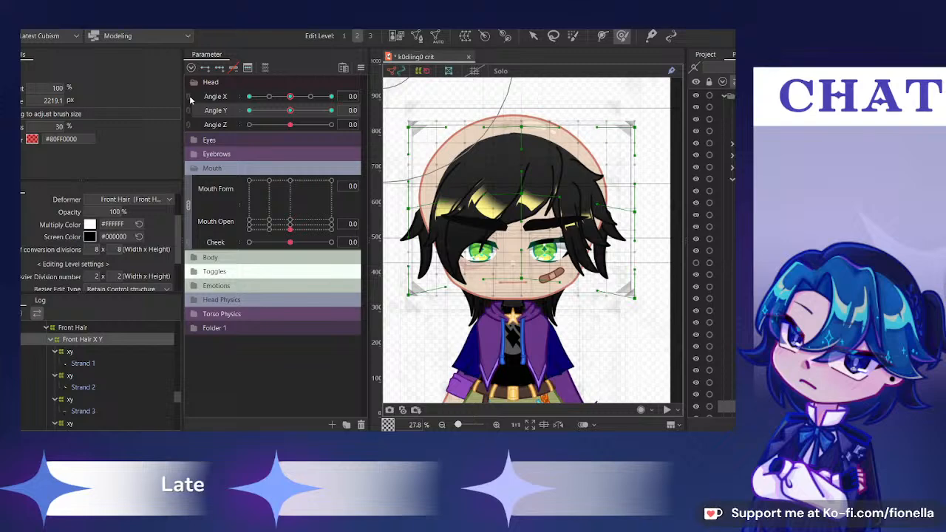
# Link Angle X and Angle Y, and rotate the front hair warp slightly clockwise at Angle X 30, Angle Y 30
pyautogui.click(189, 102)
pyautogui.click(533, 35)
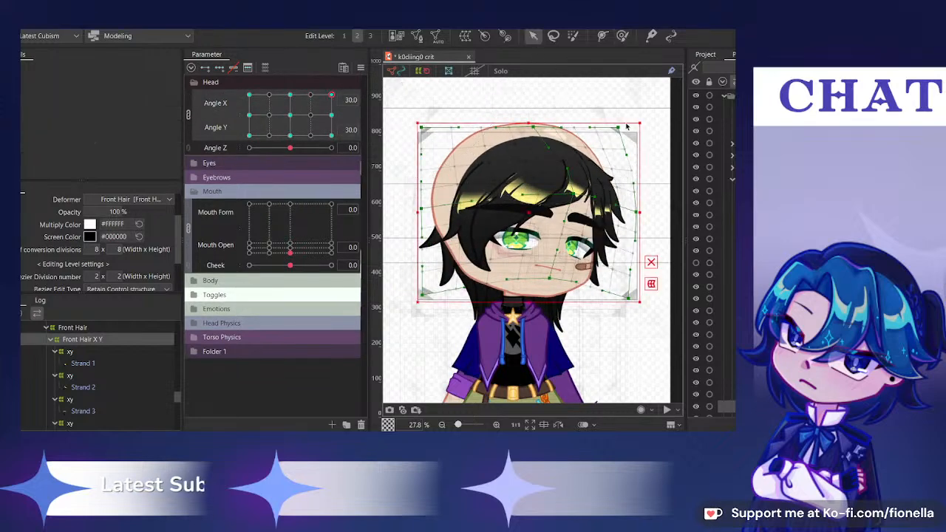
pyautogui.click(623, 36)
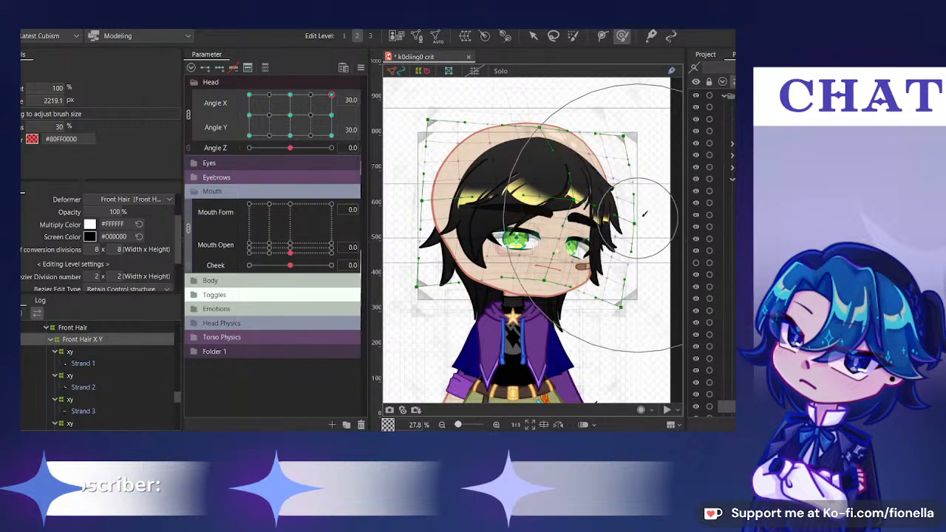
# At Angle X 30, Angle Y -30, rotate the front hair warp slightly counter-clockwise and refine its side with the deform brush
pyautogui.click(330, 136)
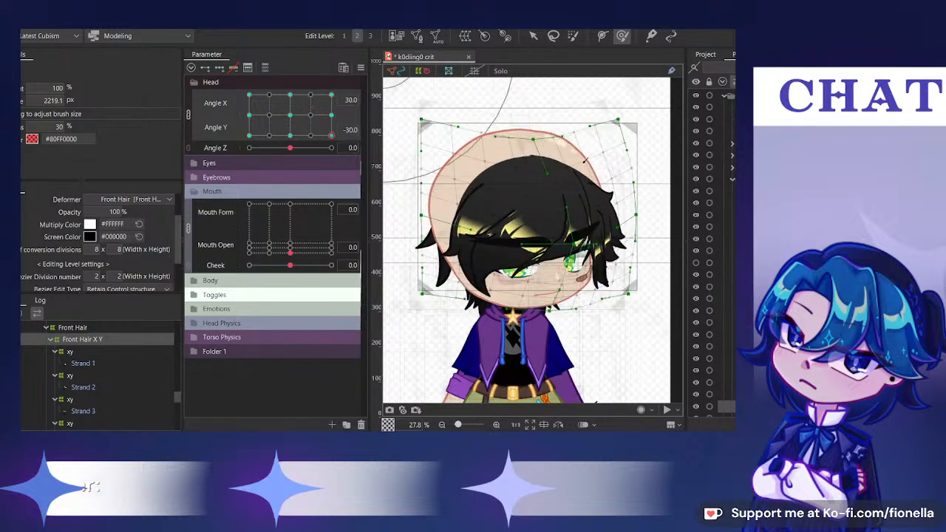
pyautogui.click(535, 35)
pyautogui.moveTo(644, 115); pyautogui.dragTo(641, 103)
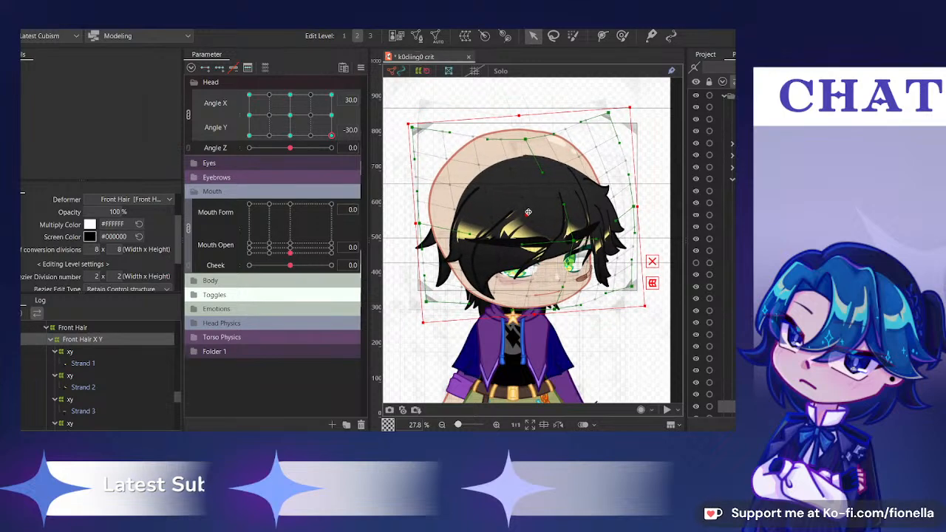
pyautogui.click(623, 35)
pyautogui.moveTo(629, 197); pyautogui.dragTo(626, 199)
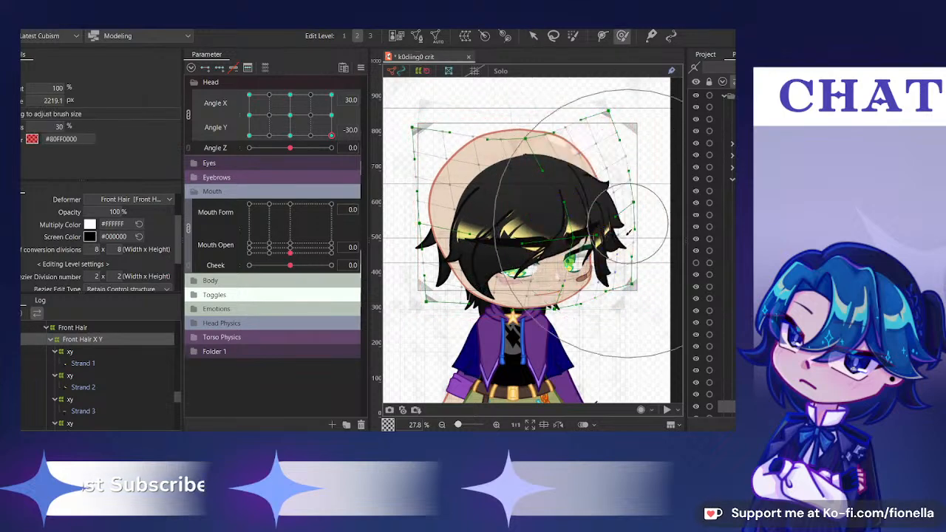
pyautogui.moveTo(569, 255); pyautogui.dragTo(564, 255)
pyautogui.moveTo(289, 94); pyautogui.dragTo(416, 212)
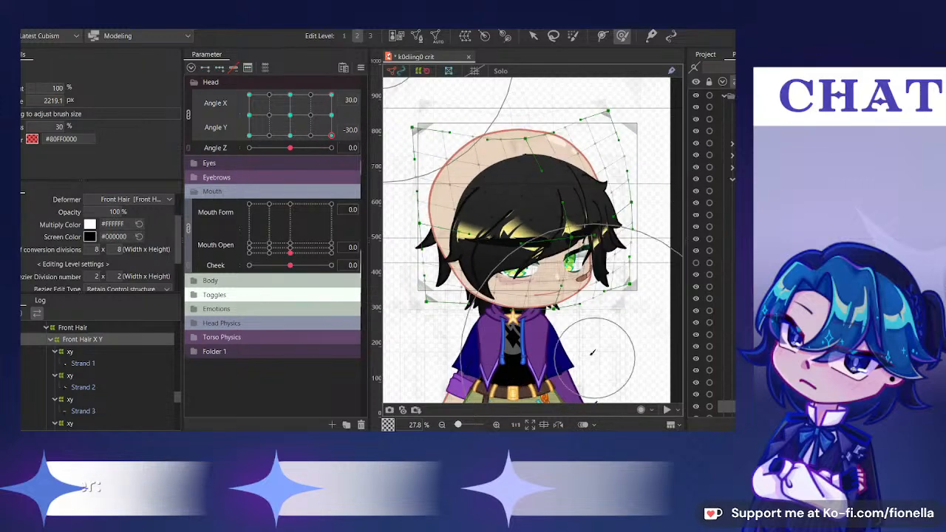
# At Angle X -30, Angle Y 30, rotate the front hair warp slightly counter-clockwise and return to the deform brush
pyautogui.moveTo(331, 136); pyautogui.dragTo(268, 52)
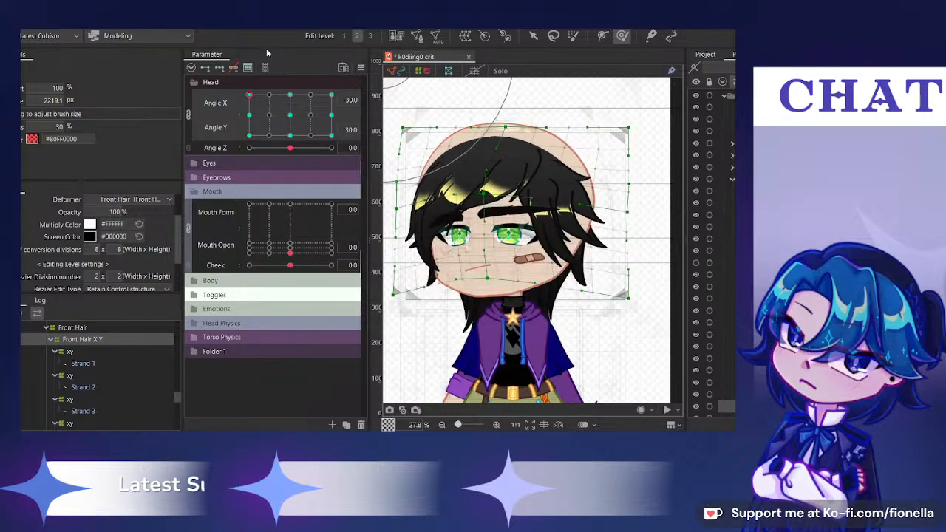
pyautogui.click(530, 37)
pyautogui.moveTo(633, 116); pyautogui.dragTo(630, 109)
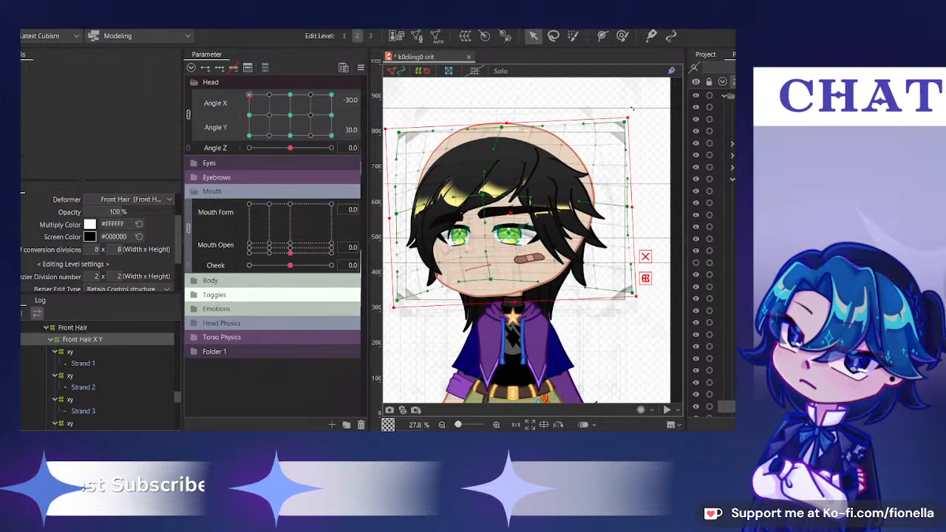
pyautogui.click(624, 36)
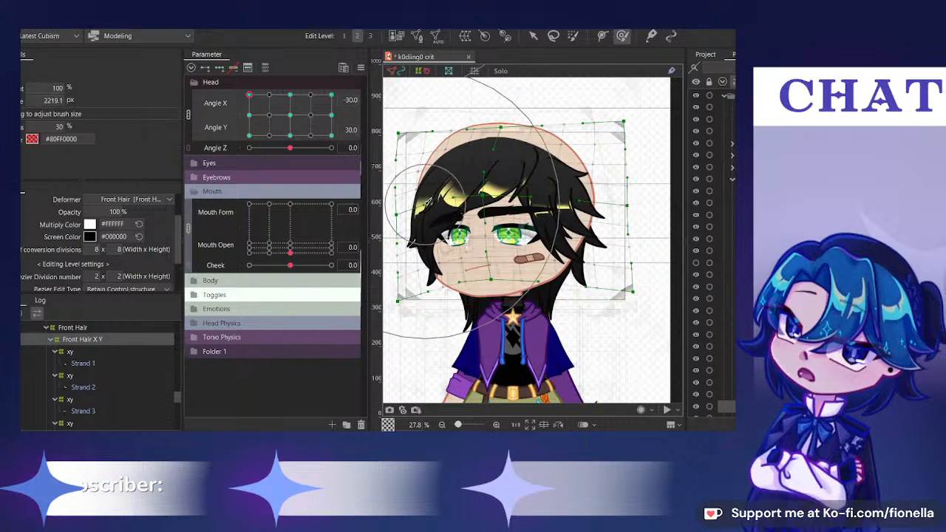
# At Angle X -30, Angle Y -30, rotate the front hair warp slightly clockwise and refine its side with the deform brush
pyautogui.click(249, 135)
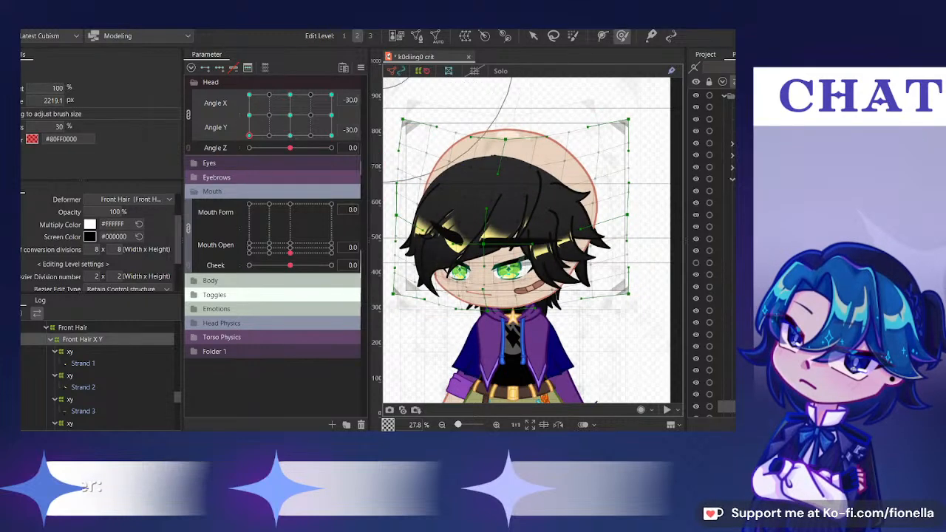
pyautogui.press('v')
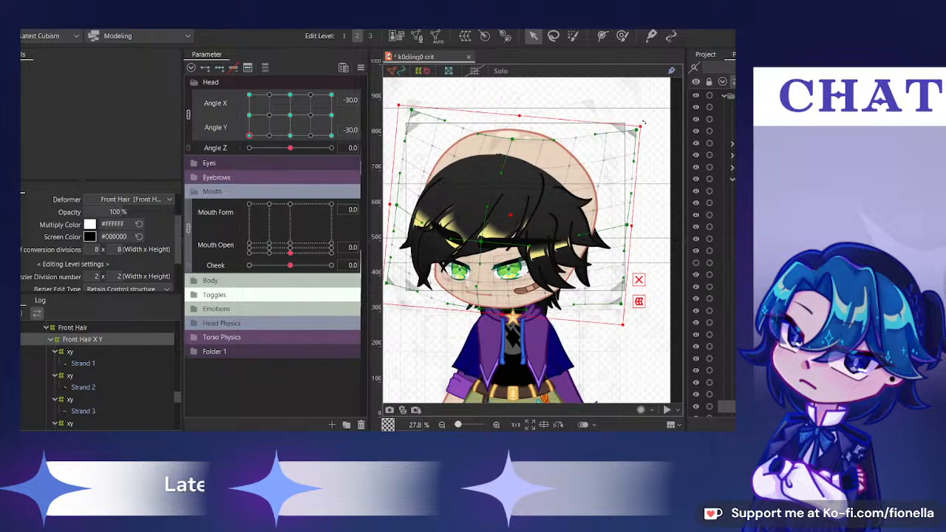
pyautogui.click(625, 37)
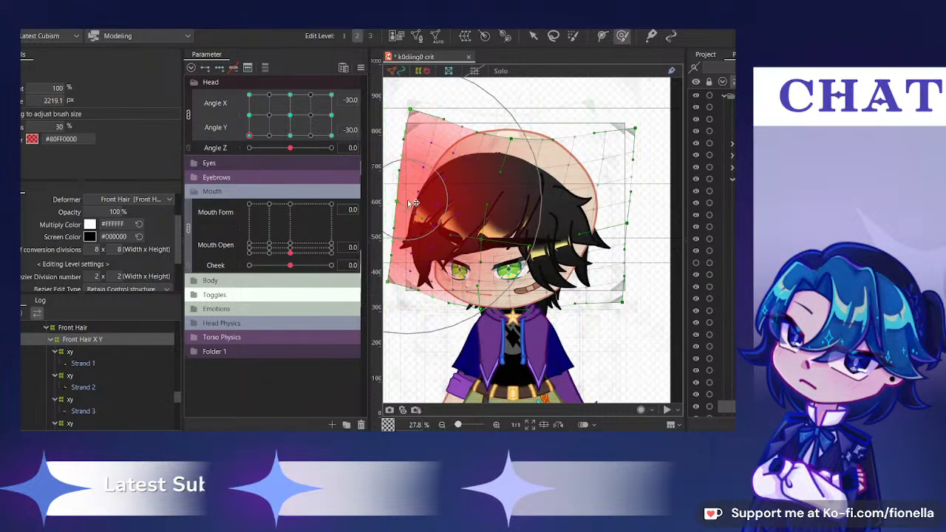
pyautogui.moveTo(211, 168); pyautogui.dragTo(231, 118)
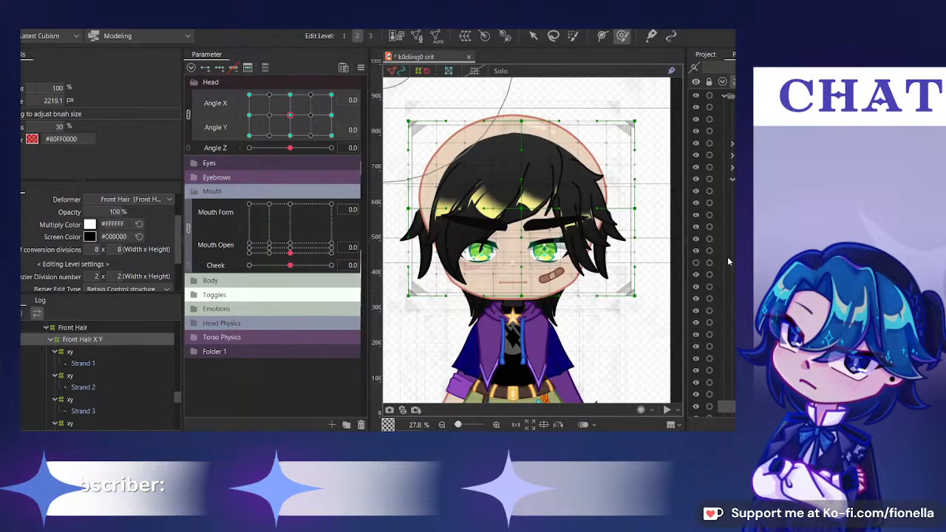
# At Angle X 30, reshape the Strand 1 xy warp with the deform brush and unlink Angle X and Angle Y
pyautogui.scroll(-3, 728, 256)
pyautogui.click(71, 351)
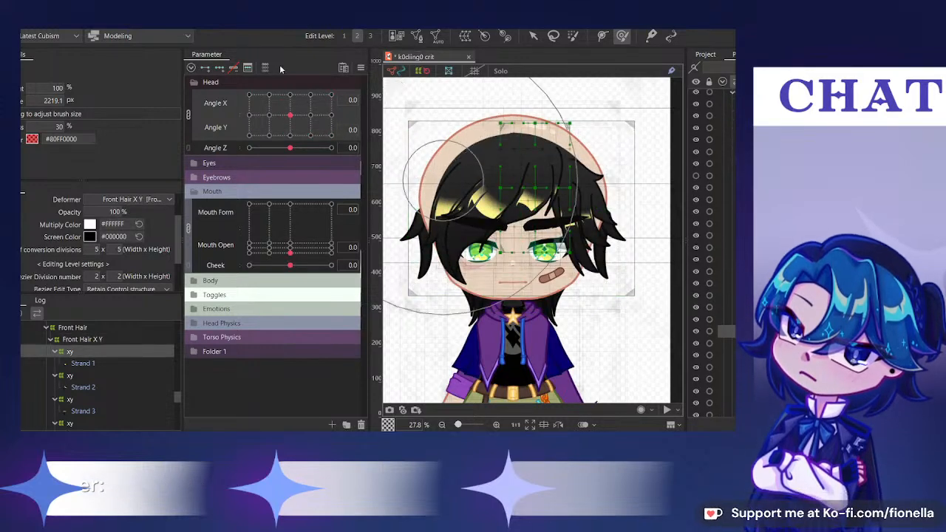
pyautogui.click(331, 115)
pyautogui.scroll(3, 539, 314)
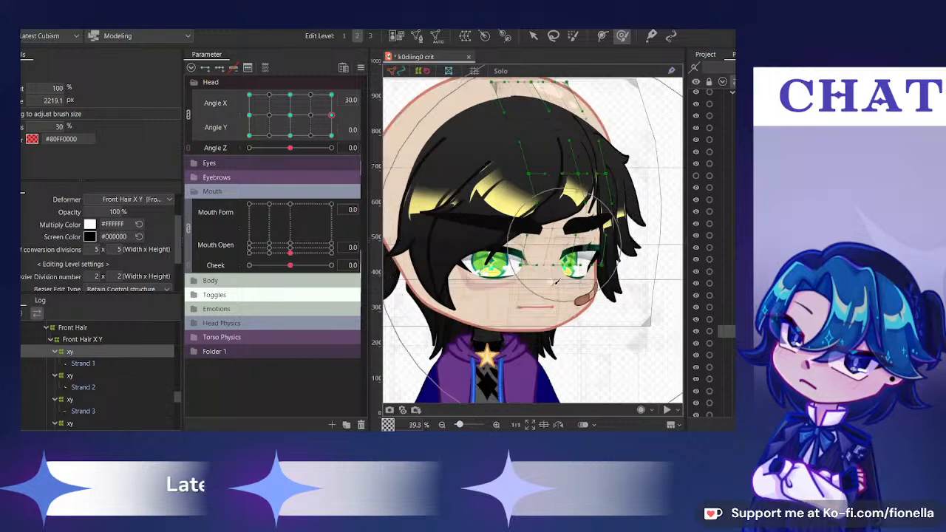
pyautogui.moveTo(554, 323)
pyautogui.mouseDown()
pyautogui.moveTo(615, 307)
pyautogui.moveTo(584, 211)
pyautogui.mouseUp()
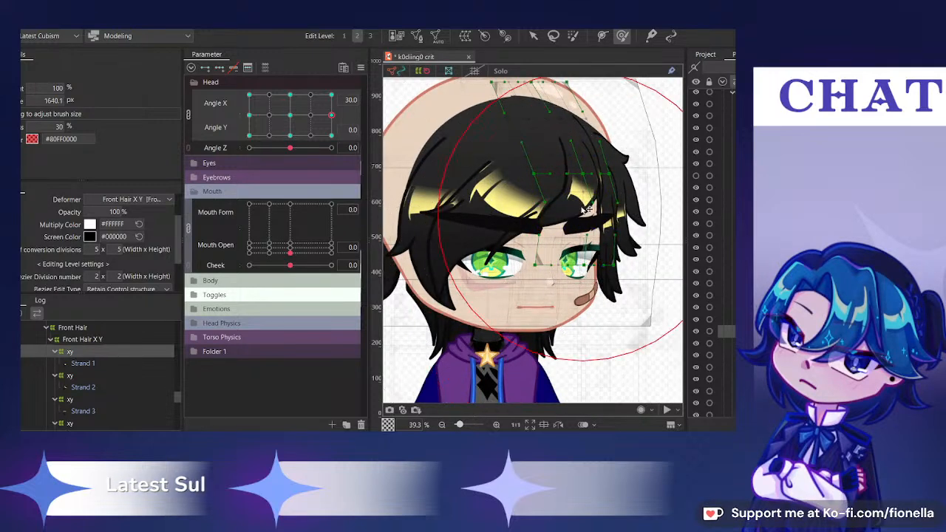
pyautogui.moveTo(554, 276)
pyautogui.mouseDown()
pyautogui.moveTo(559, 291)
pyautogui.moveTo(551, 285)
pyautogui.mouseUp()
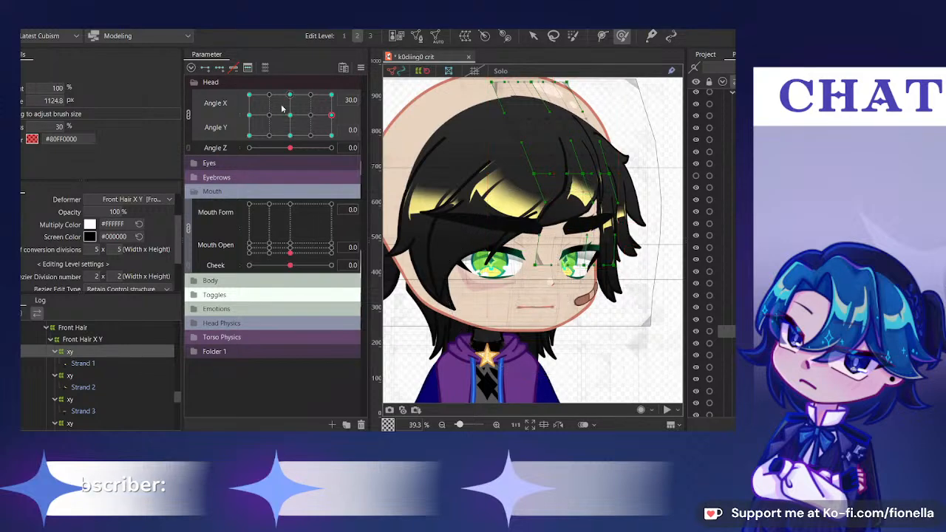
pyautogui.click(189, 113)
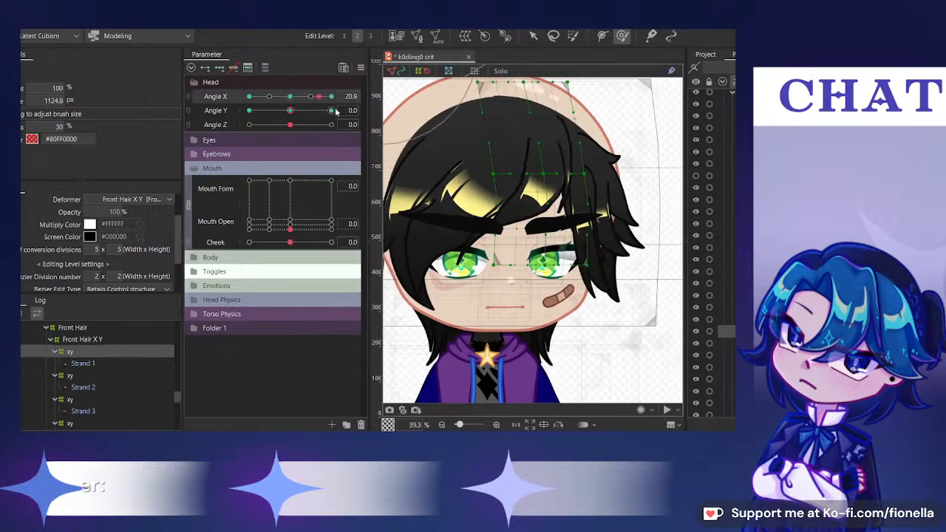
pyautogui.moveTo(595, 159); pyautogui.dragTo(600, 170)
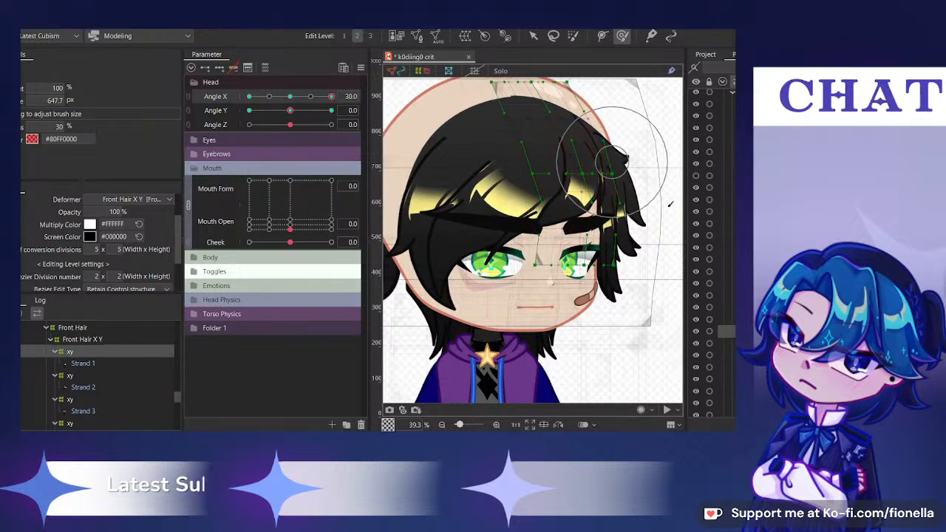
# At Angle X 30, brush the middle and lower part of the Strand 2 xy warp toward the facing side
pyautogui.click(74, 375)
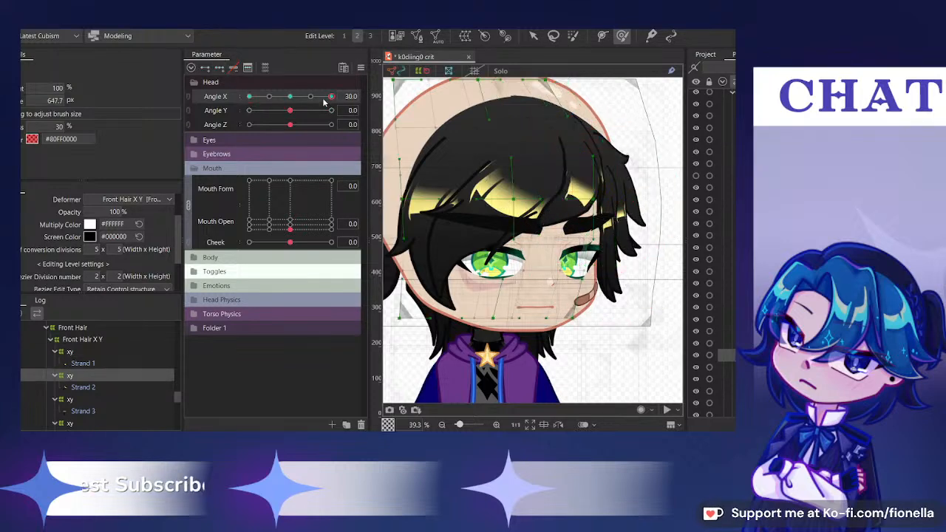
pyautogui.scroll(4, 520, 207)
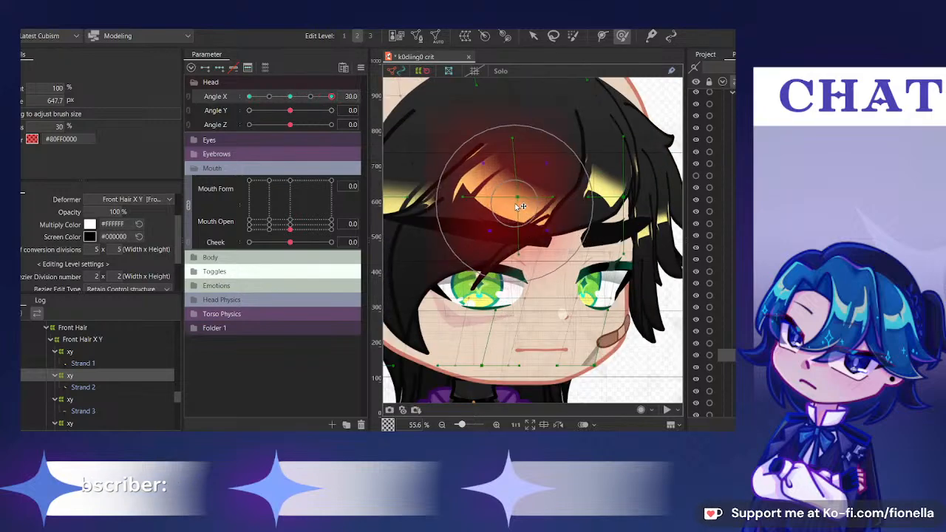
pyautogui.scroll(-4, 521, 207)
pyautogui.moveTo(506, 254); pyautogui.dragTo(512, 261)
pyautogui.moveTo(454, 348); pyautogui.dragTo(478, 348)
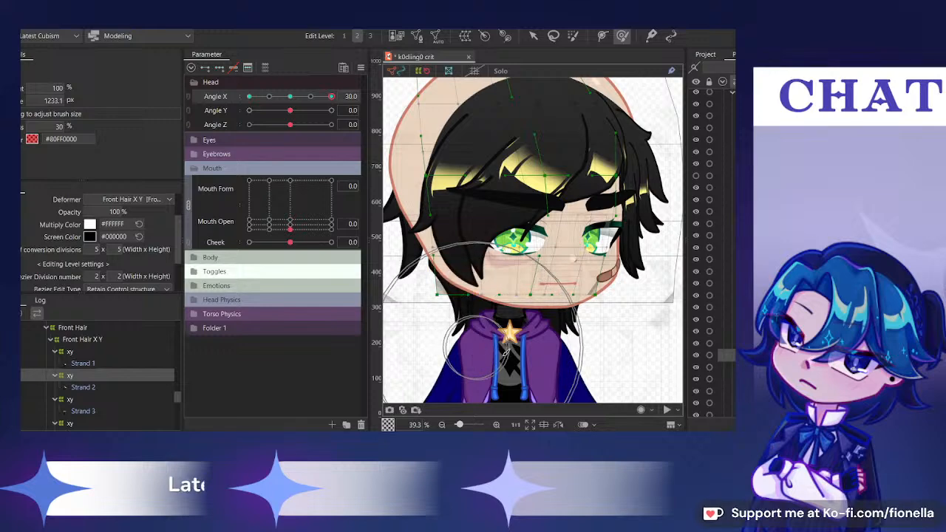
# Preview the Strand 2 warp's Angle X movement, touch up its lower corner at 30, and return Angle X to 0
pyautogui.moveTo(331, 96); pyautogui.dragTo(311, 96)
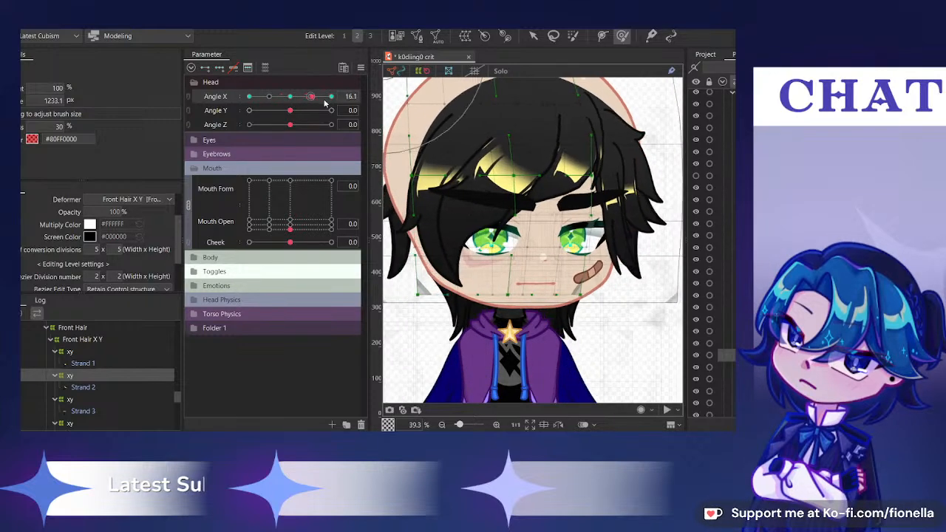
pyautogui.click(331, 96)
pyautogui.moveTo(455, 296)
pyautogui.mouseDown()
pyautogui.moveTo(462, 308)
pyautogui.moveTo(449, 238)
pyautogui.mouseUp()
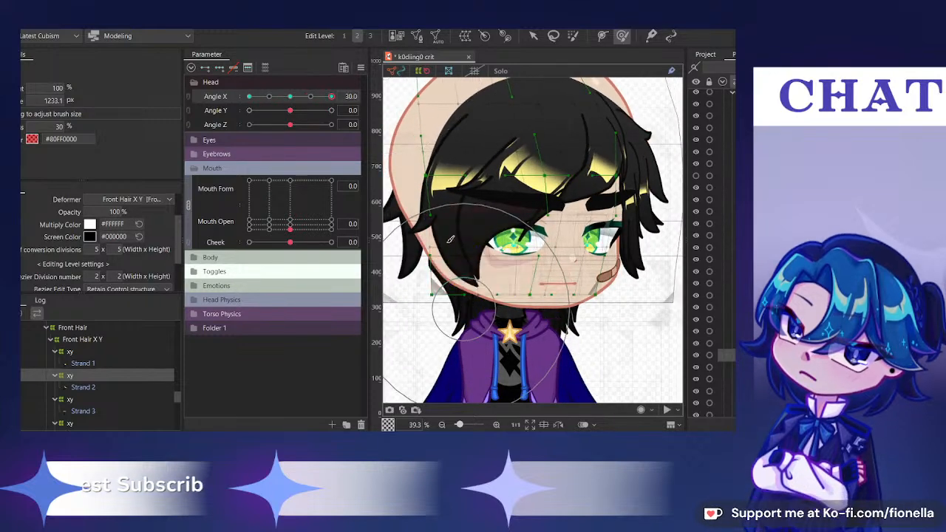
pyautogui.click(290, 96)
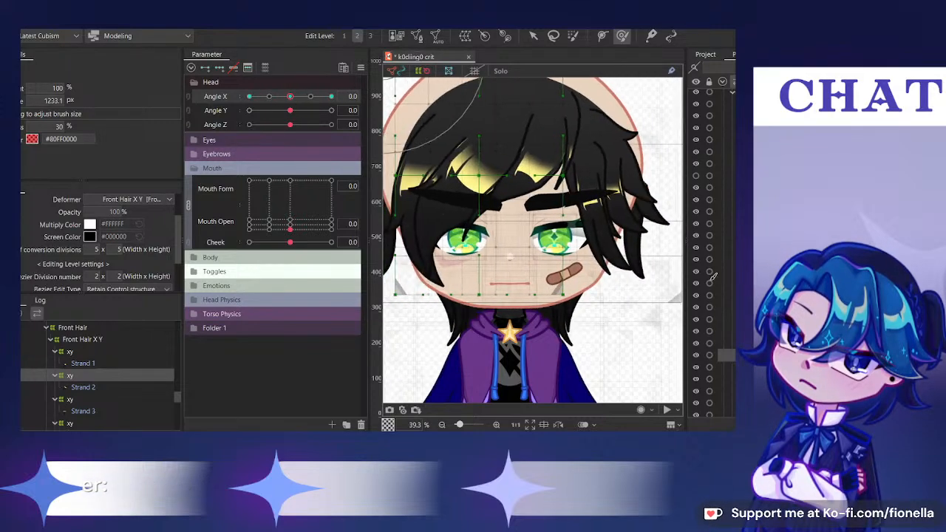
# Select the Front Hair part, link Angle X and Angle Y, and preview the hair across the combined head poses
pyautogui.click(730, 296)
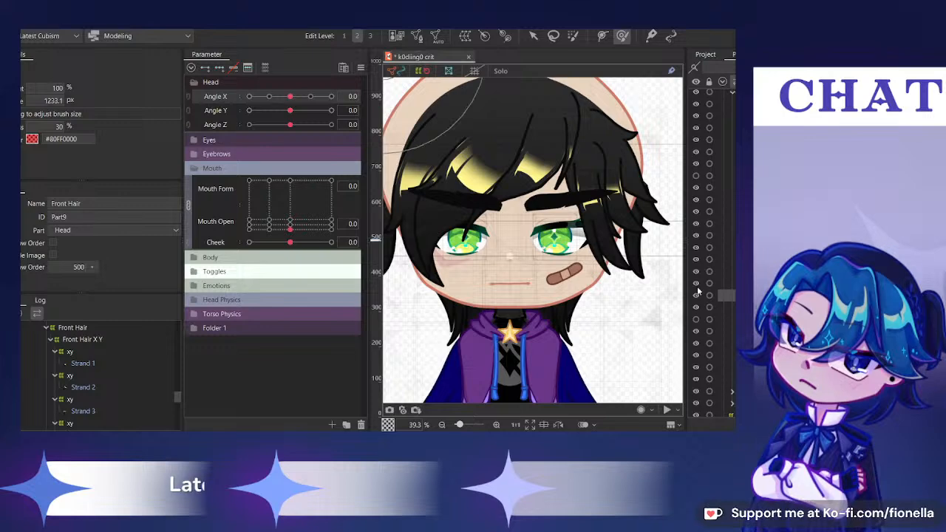
pyautogui.scroll(-3, 618, 253)
pyautogui.click(188, 98)
pyautogui.moveTo(290, 114); pyautogui.dragTo(296, 104)
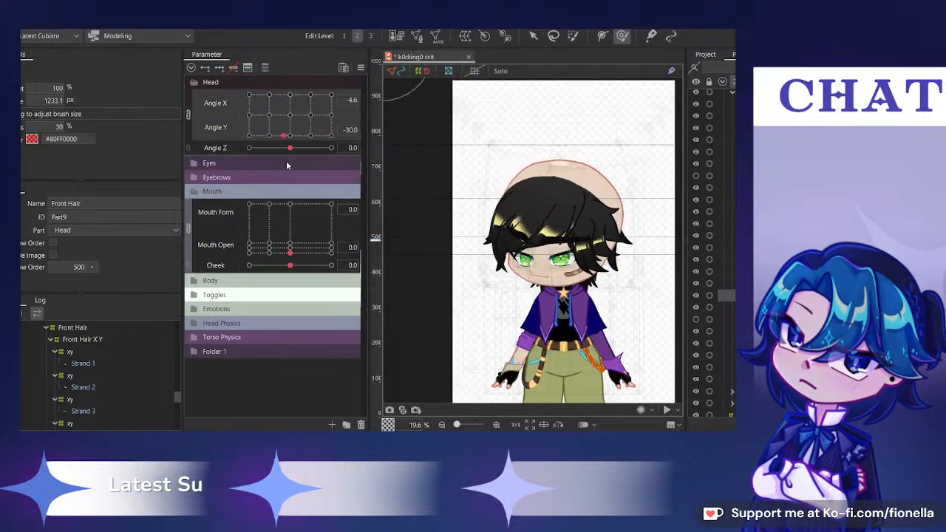
pyautogui.moveTo(287, 161); pyautogui.dragTo(309, 110)
pyautogui.scroll(3, 641, 273)
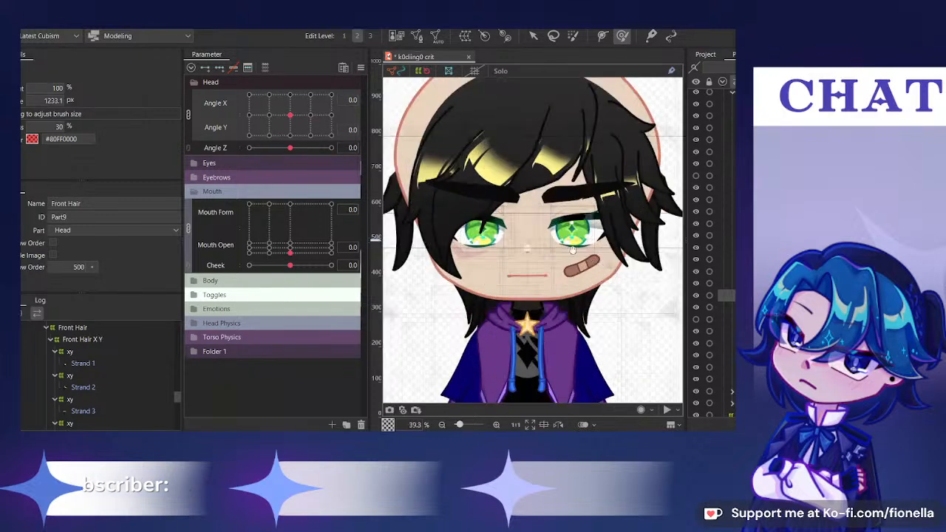
# Show the rear hair, select the Rear Hair 1 warp, and unlink Angle X and Angle Y to preview its vertical movement
pyautogui.click(698, 321)
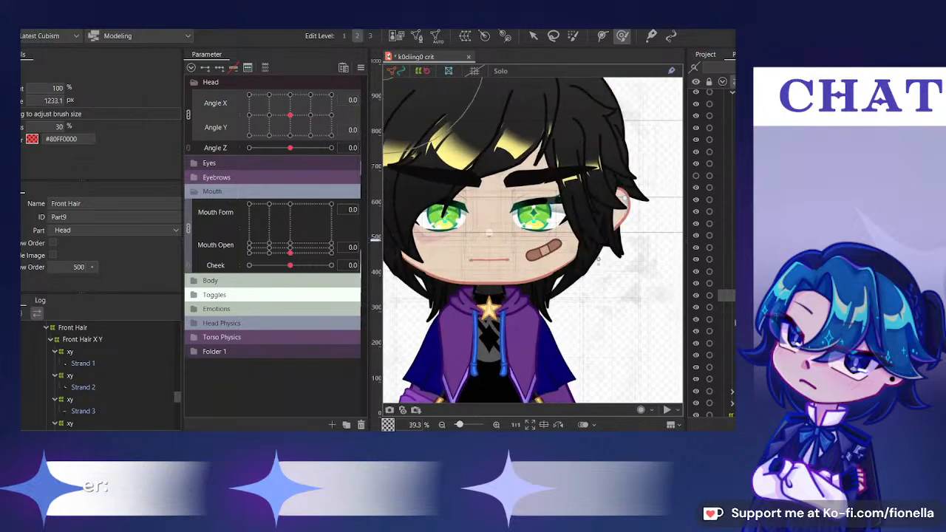
pyautogui.scroll(-2, 504, 246)
pyautogui.click(596, 285)
pyautogui.scroll(1, 457, 188)
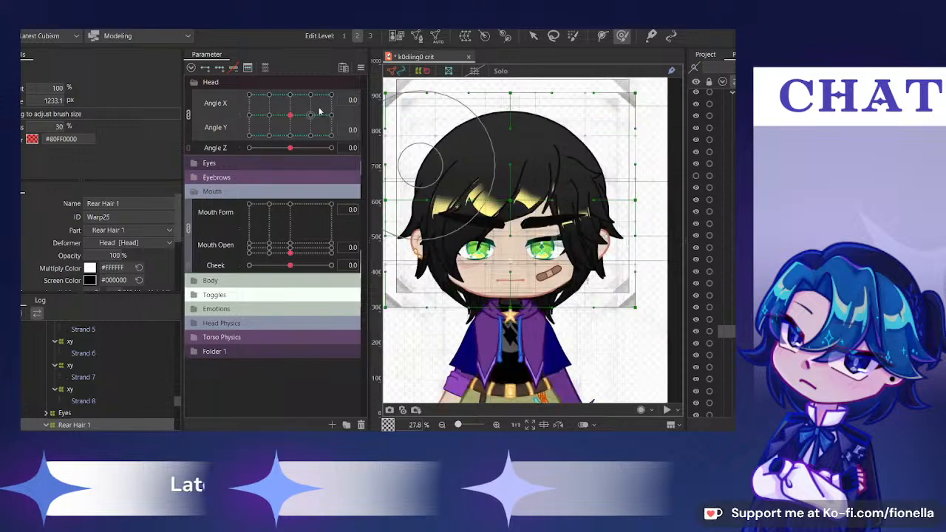
pyautogui.click(189, 115)
pyautogui.moveTo(290, 111); pyautogui.dragTo(372, 112)
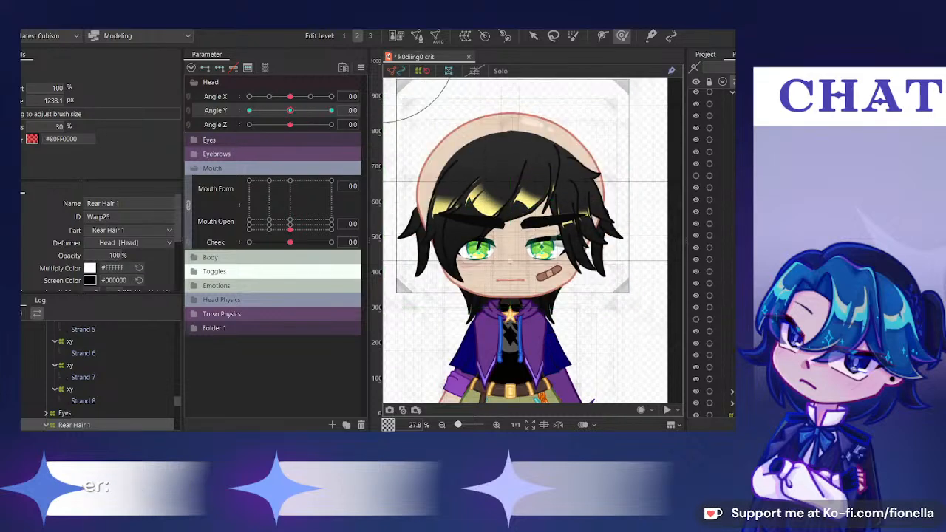
pyautogui.click(696, 320)
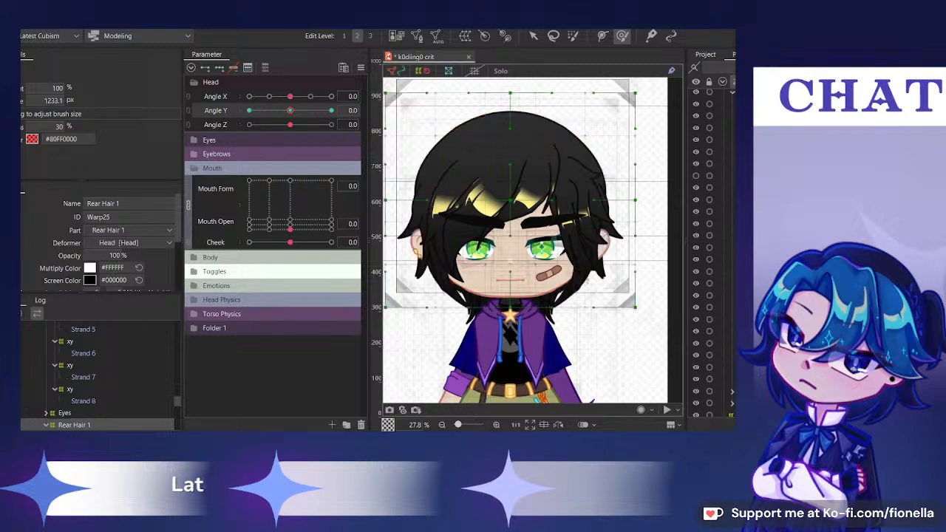
# Isolate the ears and earring in Solo view and select the ears' xy warp deformer
pyautogui.scroll(-5, 710, 263)
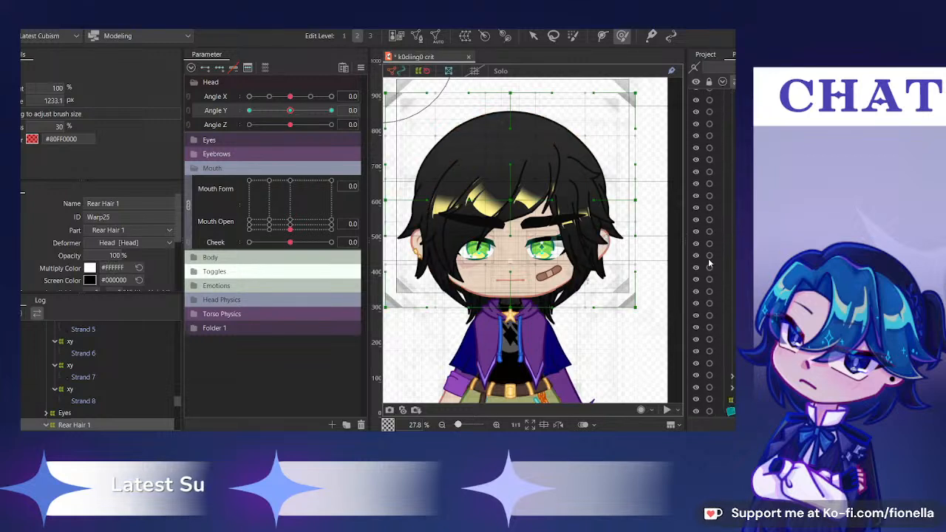
pyautogui.scroll(-1, 709, 264)
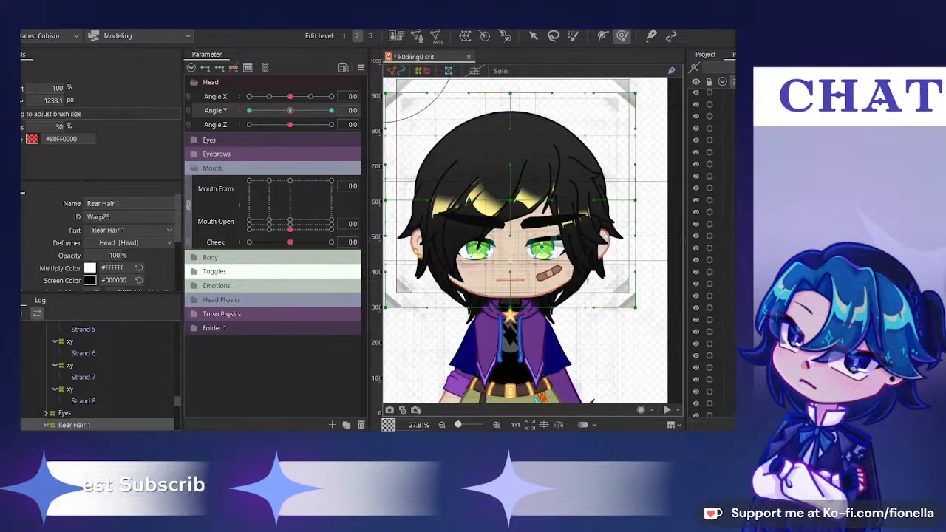
pyautogui.click(721, 300)
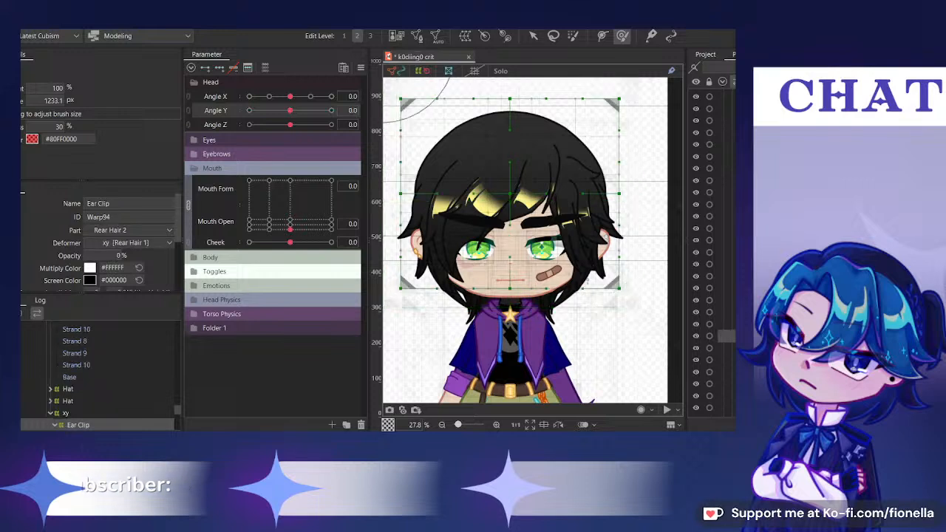
pyautogui.click(726, 300)
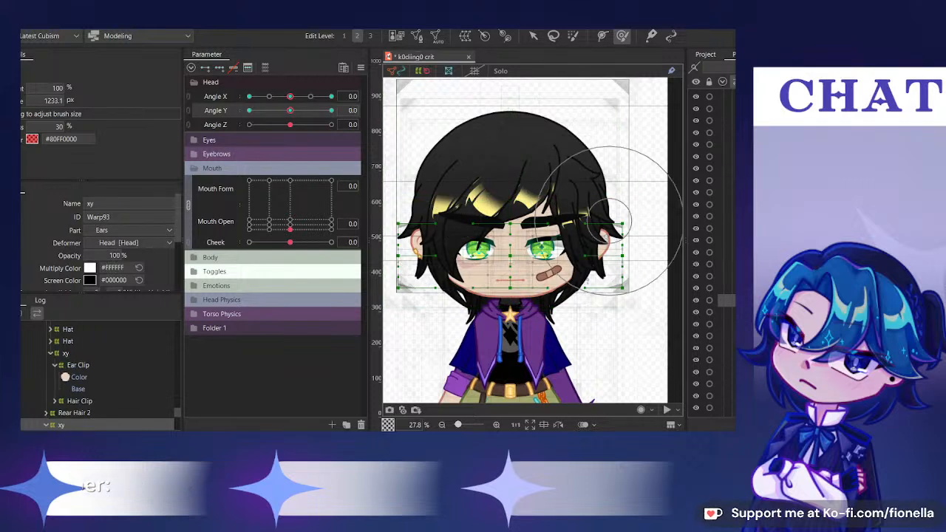
pyautogui.keyDown('shift'); pyautogui.click(726, 372); pyautogui.keyUp('shift')
pyautogui.keyDown('shift'); pyautogui.click(726, 384); pyautogui.keyUp('shift')
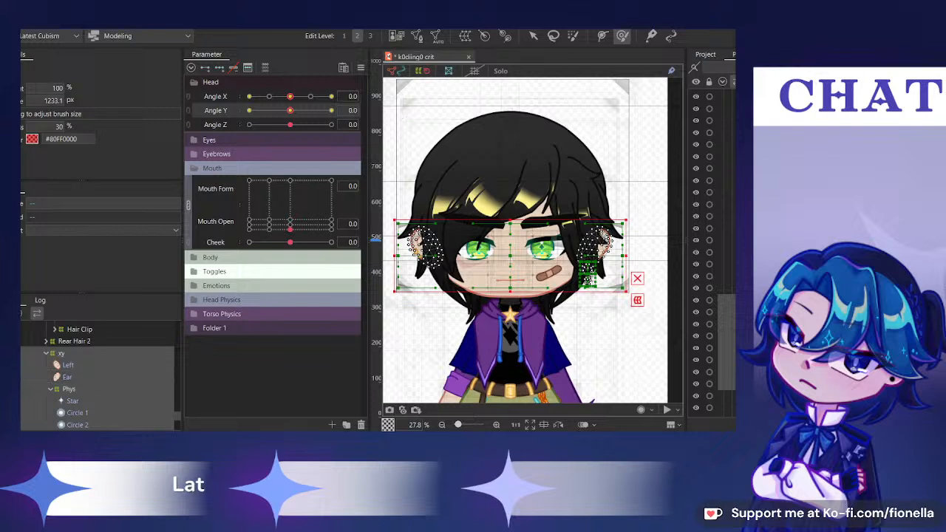
pyautogui.press('s')
pyautogui.click(726, 300)
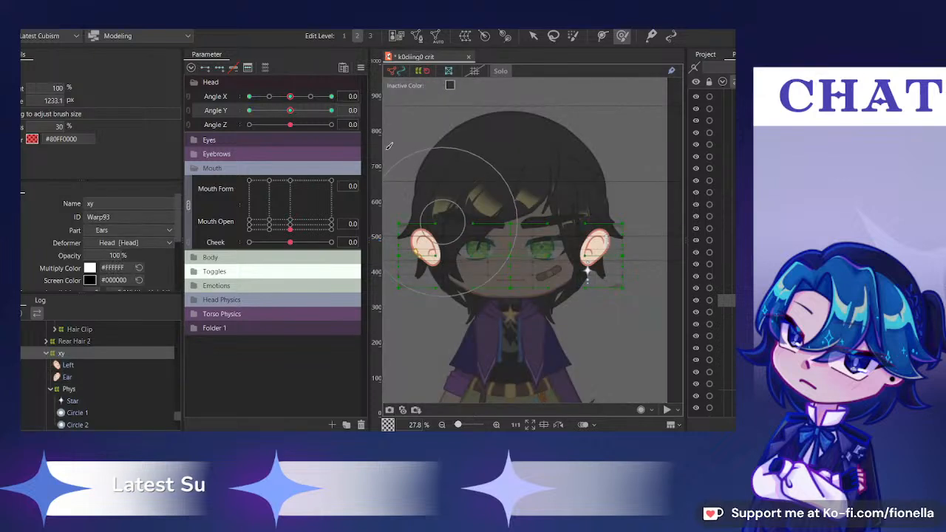
# At Angle X 30, narrow the far-side ear's section of the xy warp and slightly widen the near-side ear's section
pyautogui.moveTo(288, 98); pyautogui.dragTo(494, 158)
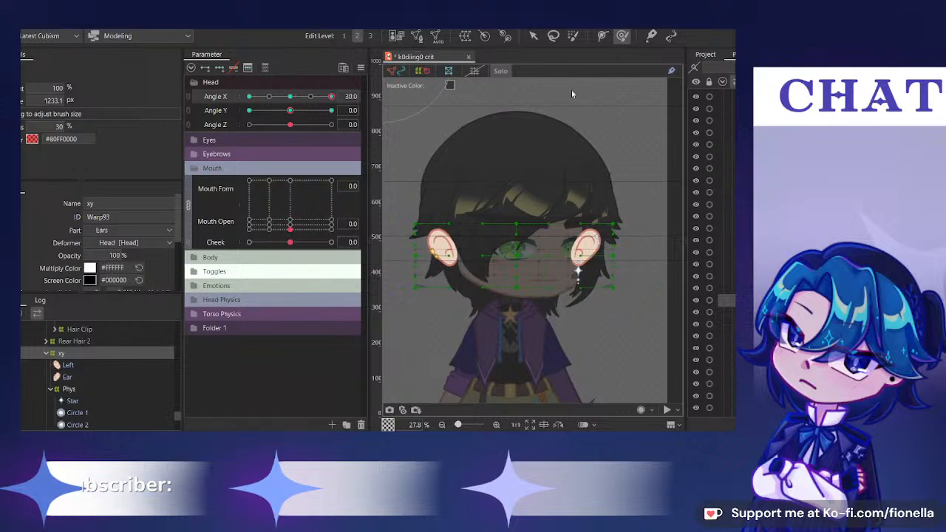
pyautogui.click(533, 36)
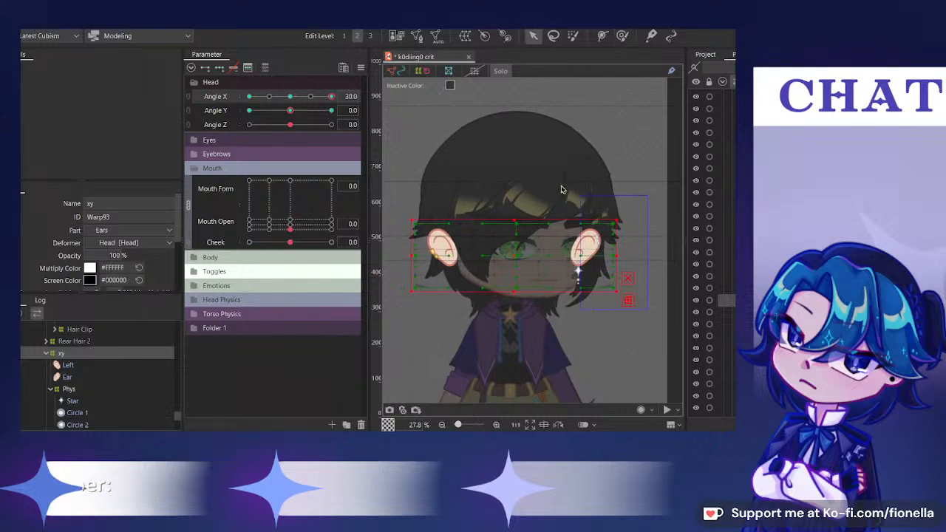
pyautogui.moveTo(561, 190); pyautogui.dragTo(648, 271)
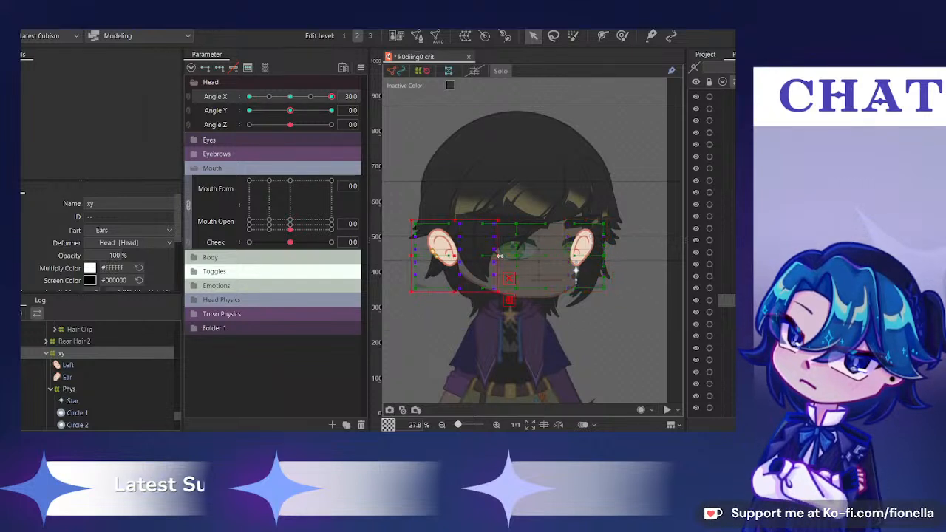
pyautogui.moveTo(500, 256); pyautogui.dragTo(504, 255)
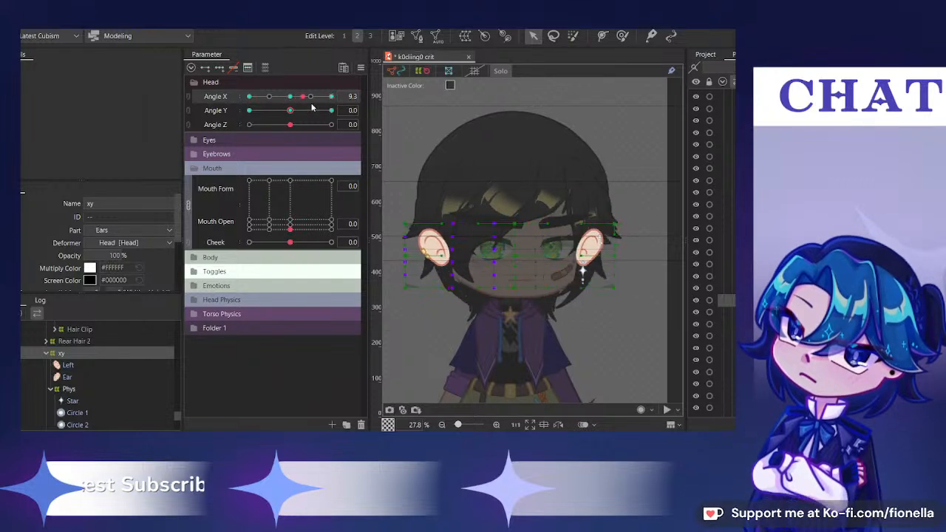
# Return Angle X to 0, preview the ears' Angle Y movement, and return Angle Y to 0
pyautogui.click(290, 96)
pyautogui.click(331, 110)
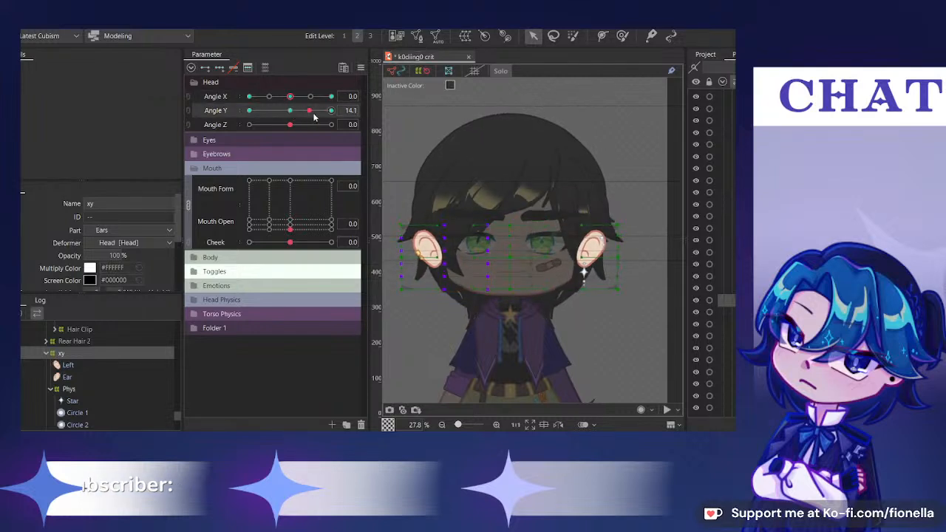
pyautogui.click(290, 110)
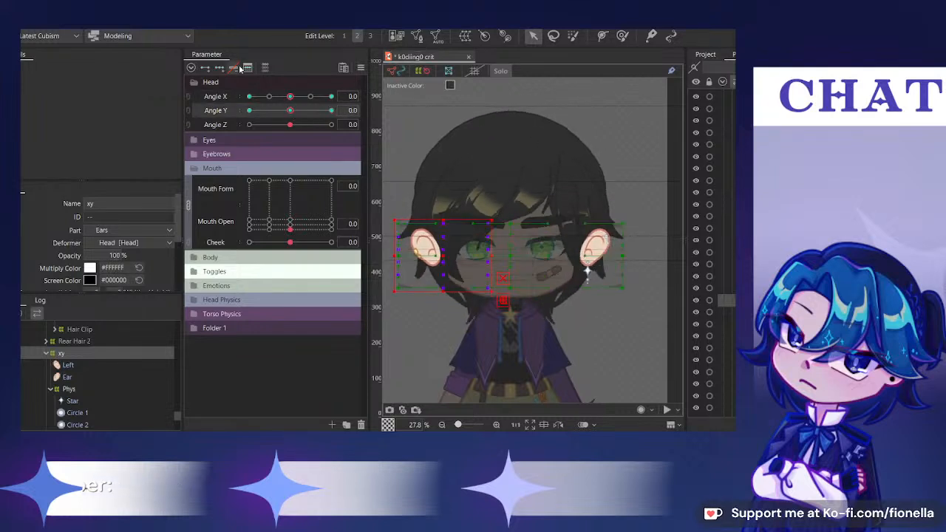
# At Angle Y 30, nudge the ears' xy warp slightly upward and bend its middle upward with the deform brush
pyautogui.click(332, 111)
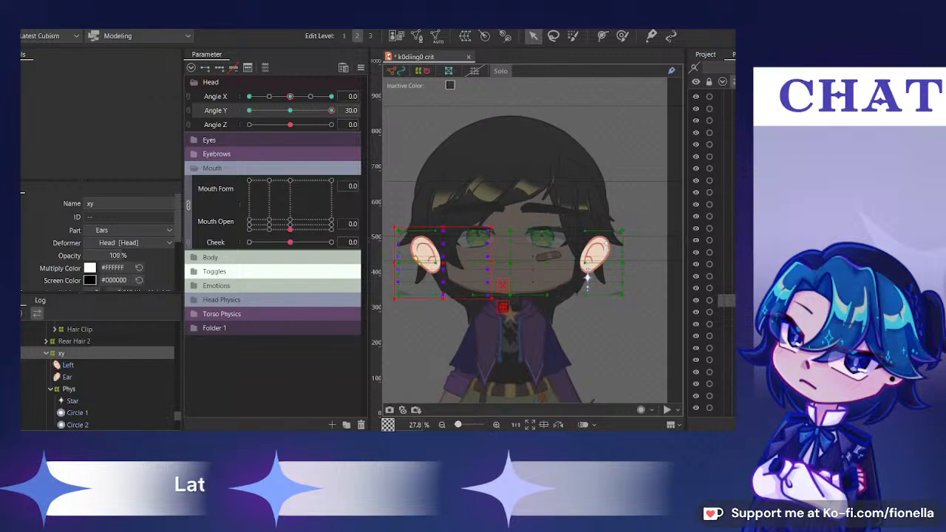
pyautogui.click(518, 263)
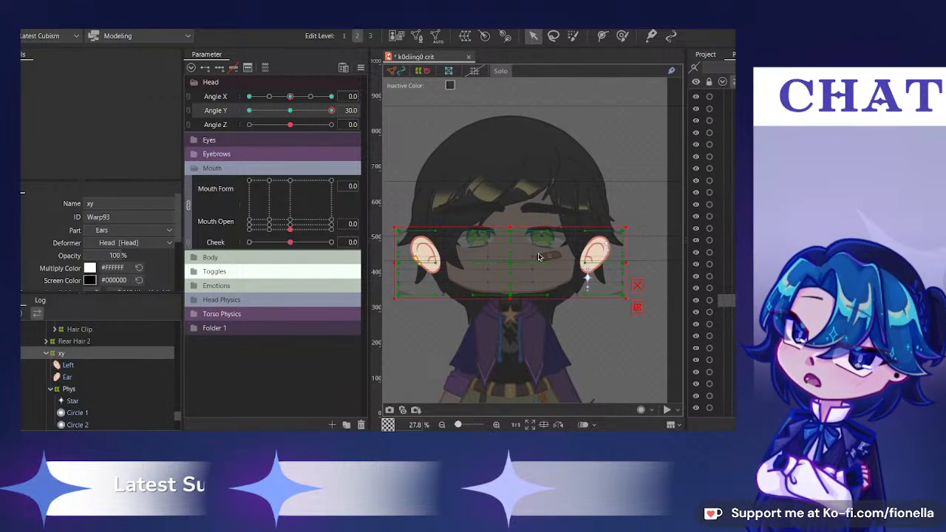
pyautogui.moveTo(514, 262); pyautogui.dragTo(513, 260)
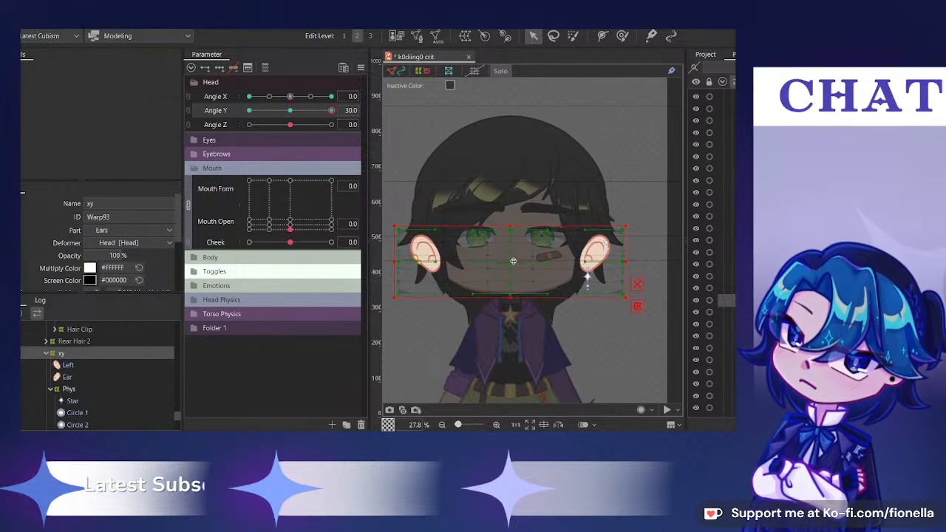
pyautogui.click(626, 35)
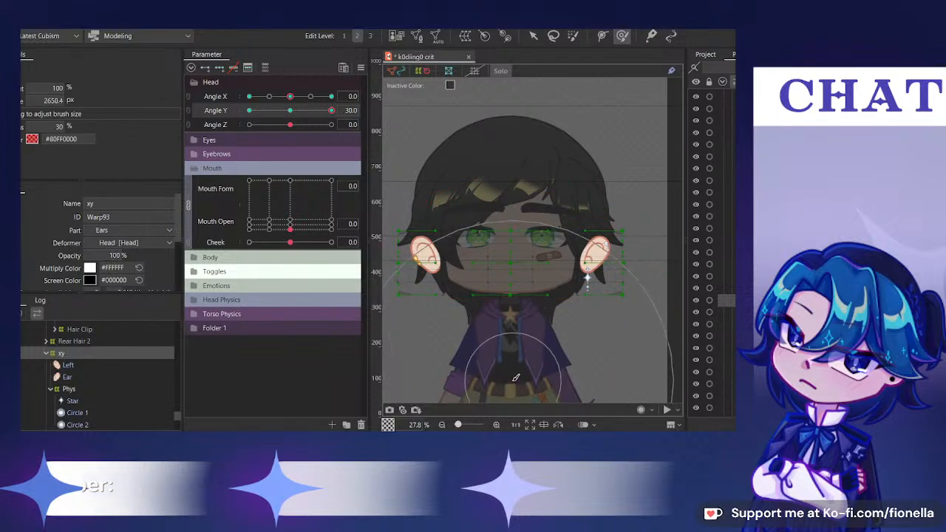
pyautogui.moveTo(516, 382)
pyautogui.mouseDown()
pyautogui.moveTo(516, 309)
pyautogui.moveTo(526, 342)
pyautogui.moveTo(530, 332)
pyautogui.moveTo(515, 252)
pyautogui.mouseUp()
pyautogui.press('v')
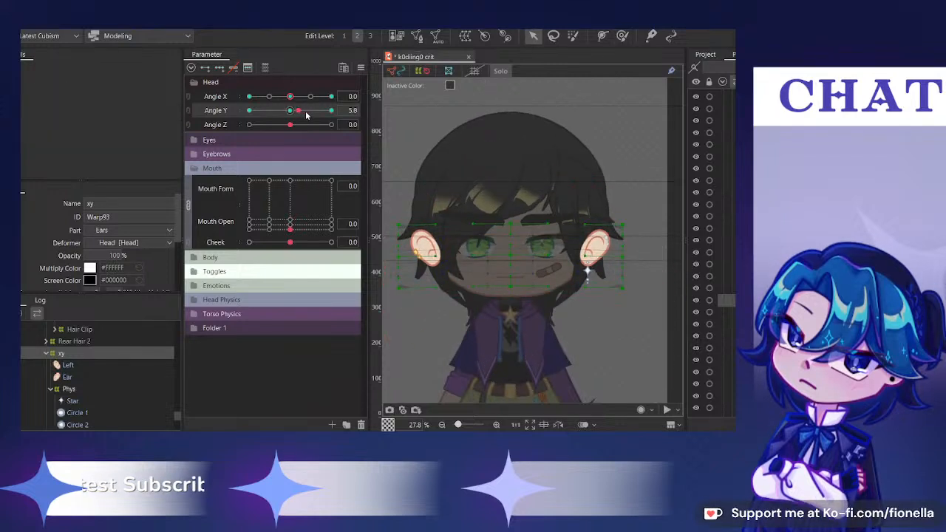
# At Angle Y -30, bend the middle of the ears' xy warp downward with the deform brush, preview Angle Y, and undo the last two changes
pyautogui.moveTo(331, 111); pyautogui.dragTo(231, 133)
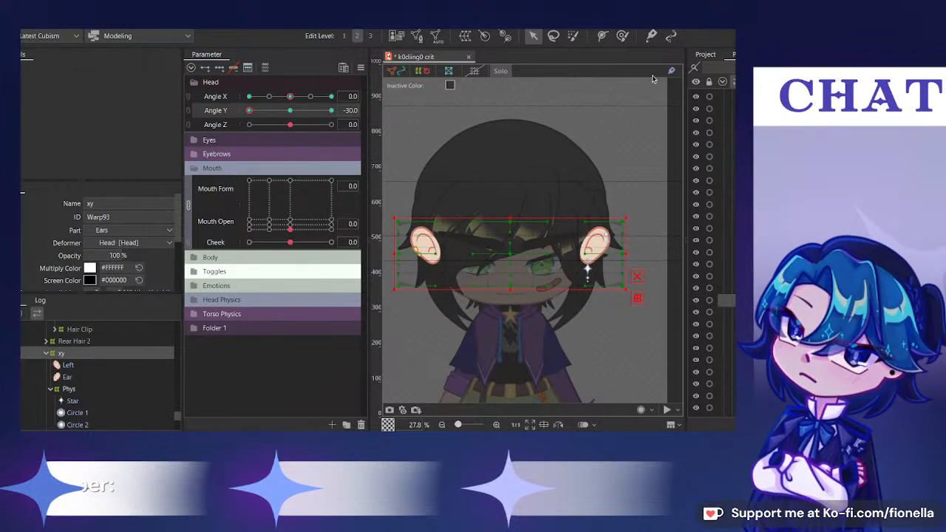
pyautogui.click(622, 36)
pyautogui.moveTo(524, 224); pyautogui.dragTo(527, 222)
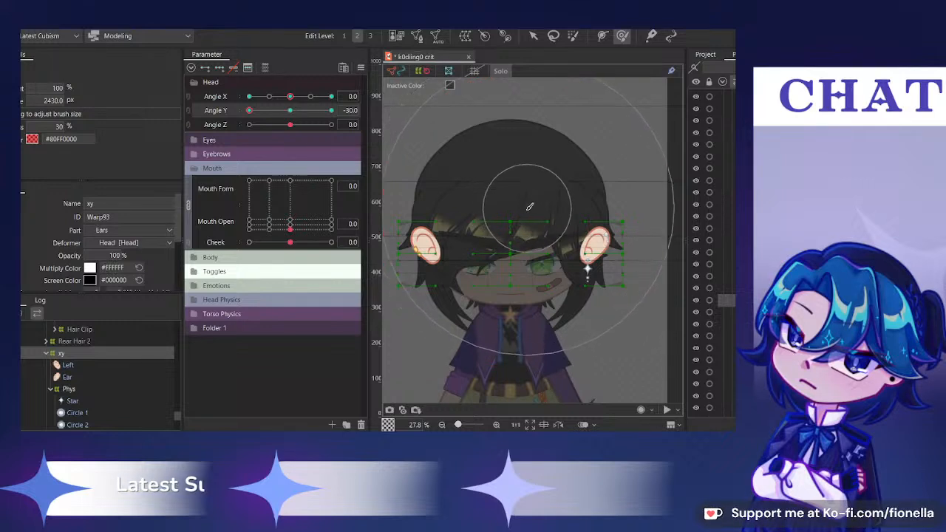
pyautogui.moveTo(510, 182); pyautogui.dragTo(512, 226)
pyautogui.moveTo(295, 111)
pyautogui.mouseDown()
pyautogui.moveTo(228, 134)
pyautogui.moveTo(441, 109)
pyautogui.moveTo(436, 117)
pyautogui.moveTo(264, 114)
pyautogui.moveTo(286, 111)
pyautogui.moveTo(317, 86)
pyautogui.moveTo(389, 84)
pyautogui.mouseUp()
pyautogui.hotkey('ctrl', 'z')
pyautogui.hotkey('ctrl', 'z')
# Link Angle X and Angle Y, tilt the ears' xy warp to match the face at 30/30 and 30/-30, and exit Solo view
pyautogui.click(189, 97)
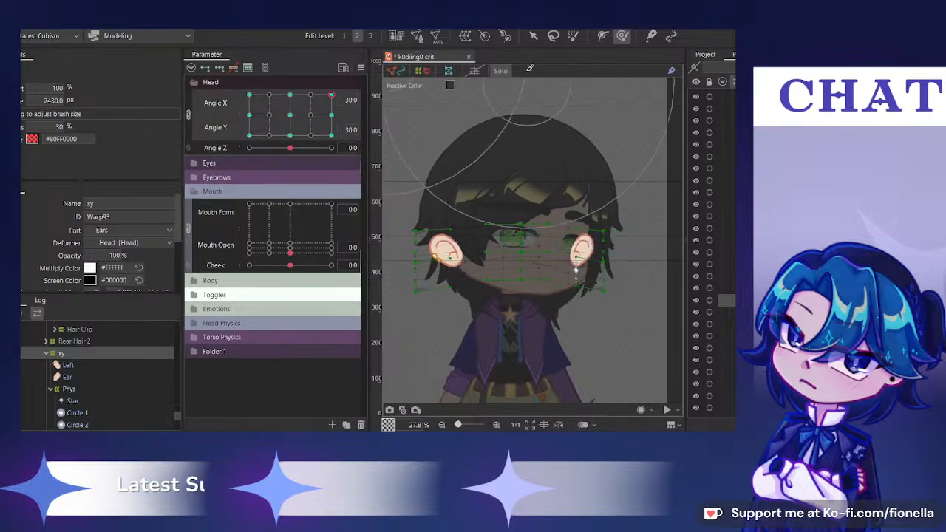
pyautogui.click(533, 36)
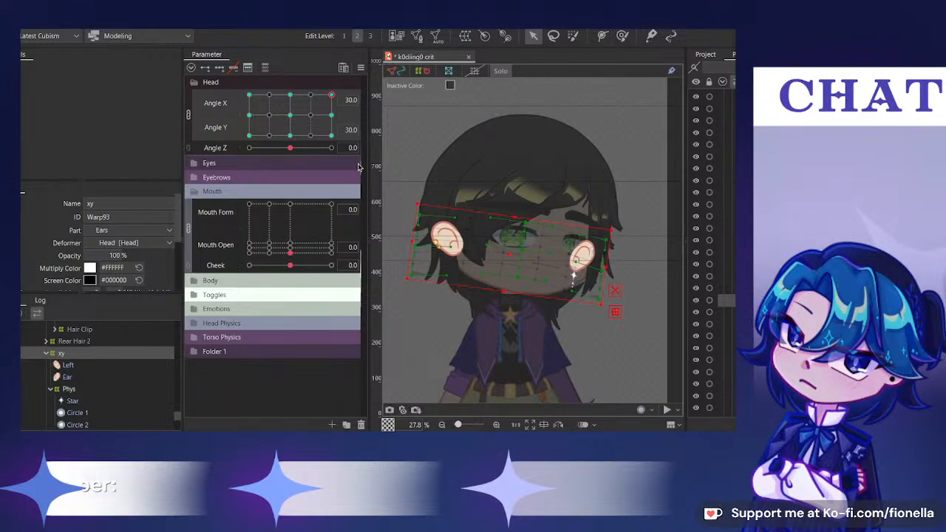
pyautogui.moveTo(293, 102); pyautogui.dragTo(355, 181)
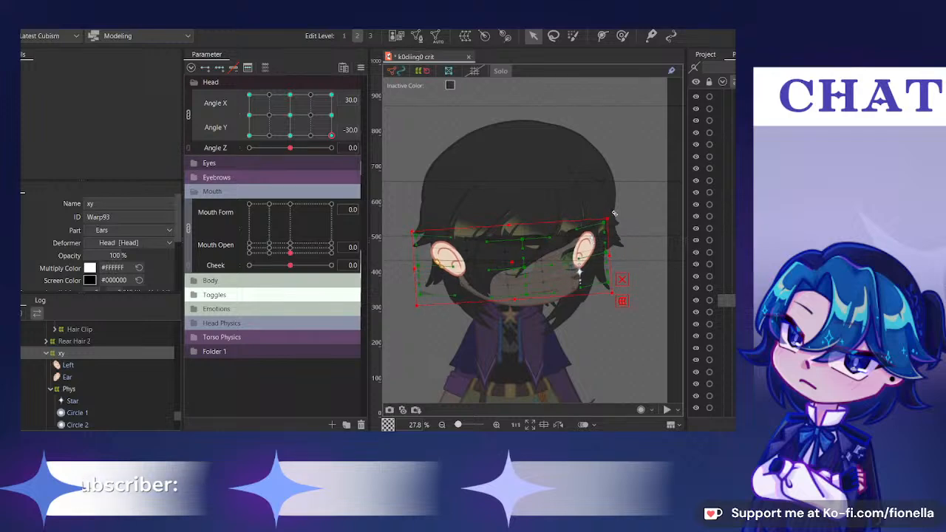
pyautogui.moveTo(285, 106); pyautogui.dragTo(347, 88)
pyautogui.press('s')
# Check the parts' visibility and select the Base mesh of Rear Hair 1 on the canvas
pyautogui.click(695, 388)
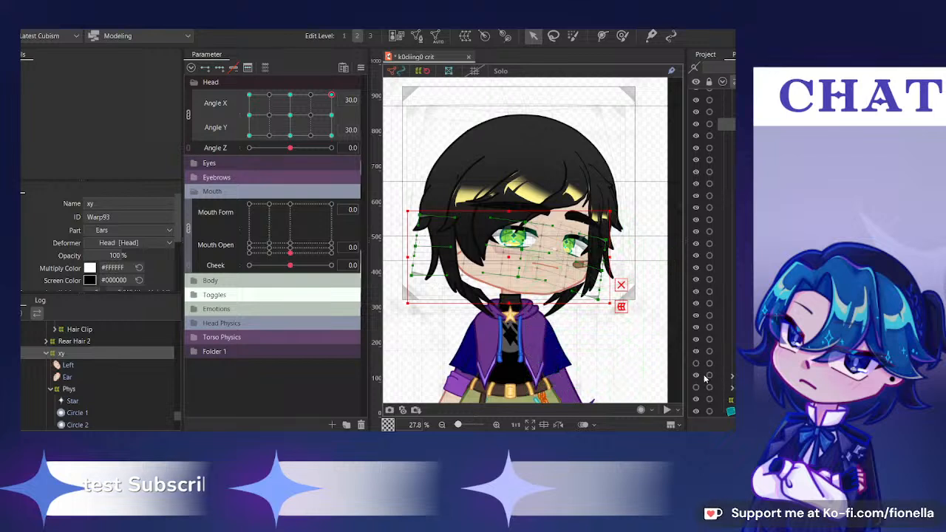
pyautogui.click(696, 376)
pyautogui.click(697, 375)
pyautogui.scroll(-5, 707, 296)
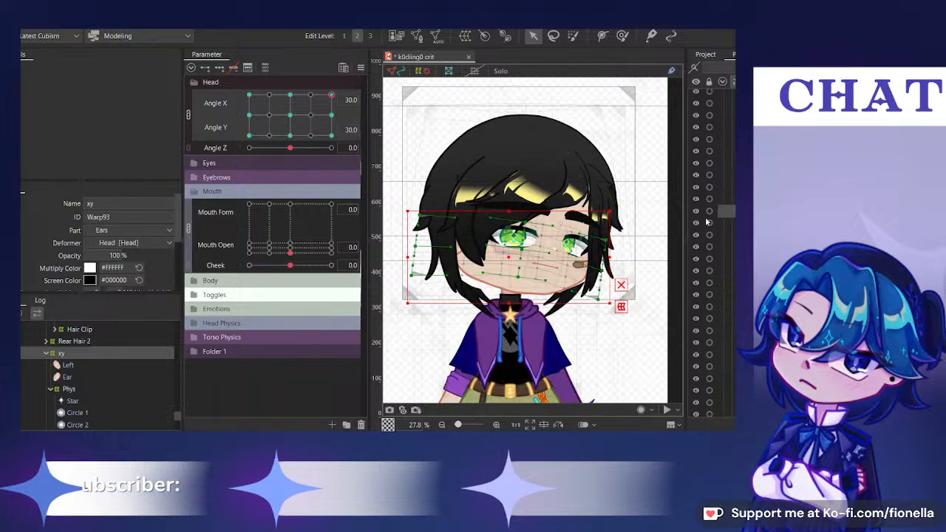
pyautogui.scroll(3, 708, 295)
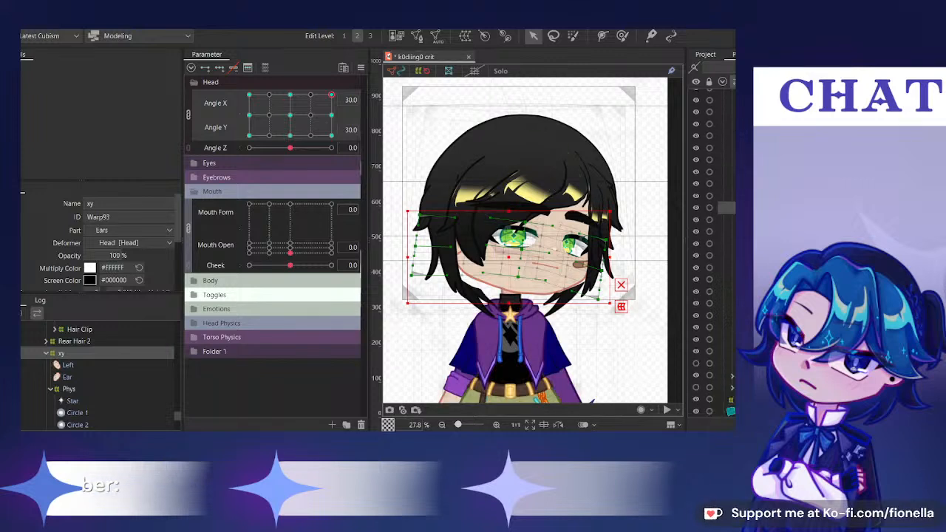
pyautogui.click(603, 239)
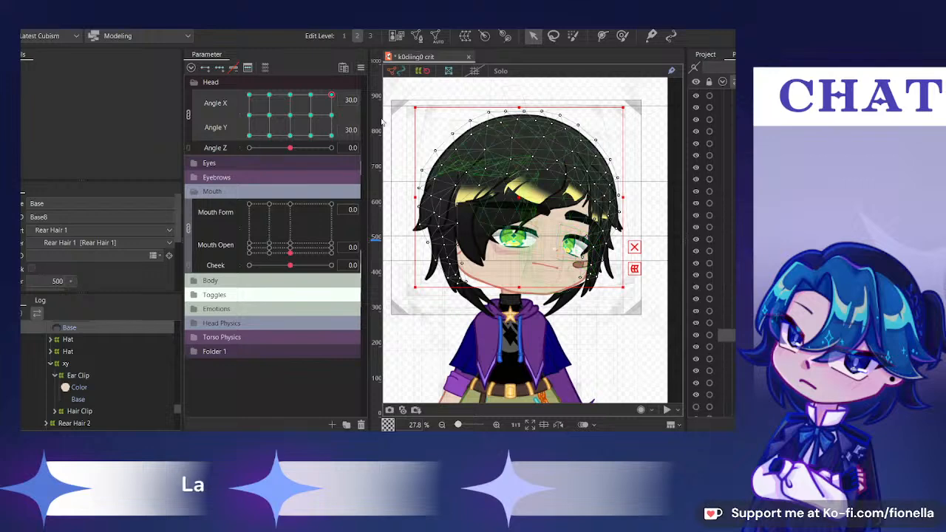
# Reset and unlink Angle X and Angle Y, and preview the rear hair Base's Angle X movement in Solo view, ending at 30
pyautogui.click(294, 116)
pyautogui.click(189, 115)
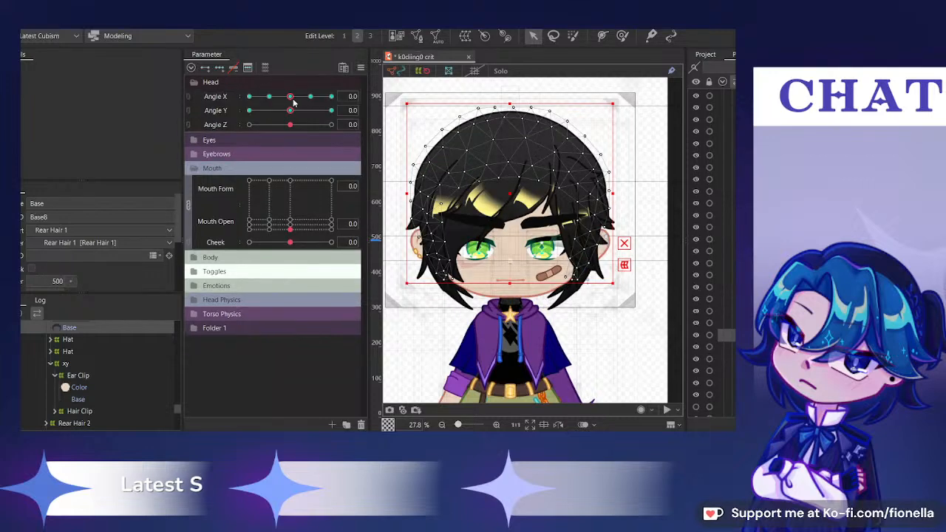
pyautogui.moveTo(293, 101); pyautogui.dragTo(298, 101)
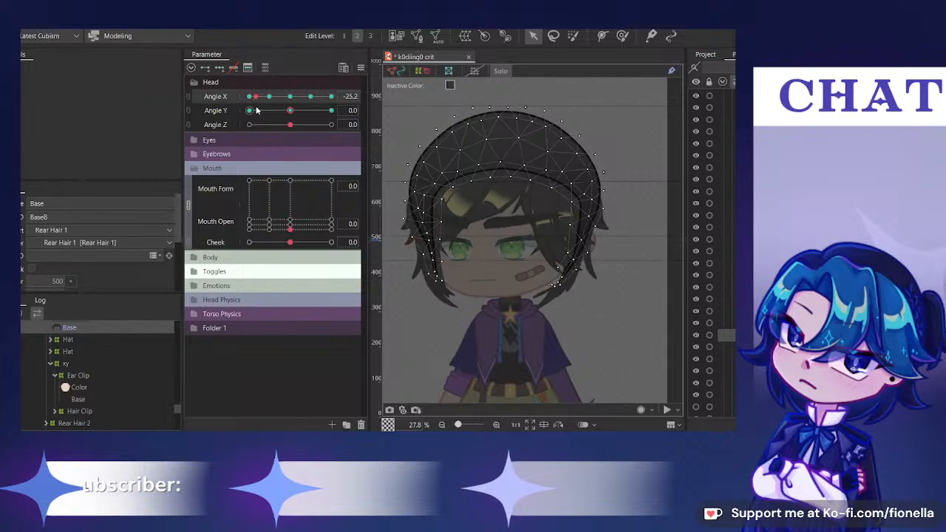
pyautogui.moveTo(295, 96); pyautogui.dragTo(351, 113)
pyautogui.press('s')
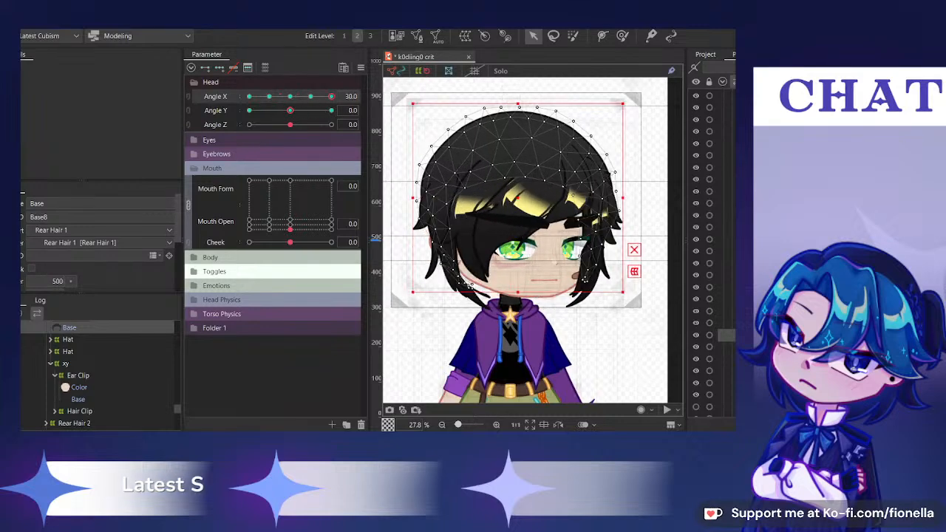
# Hide the hair pieces covering the near-side ear and preview the head at Angle X 30
pyautogui.scroll(3, 726, 211)
pyautogui.scroll(-1, 722, 173)
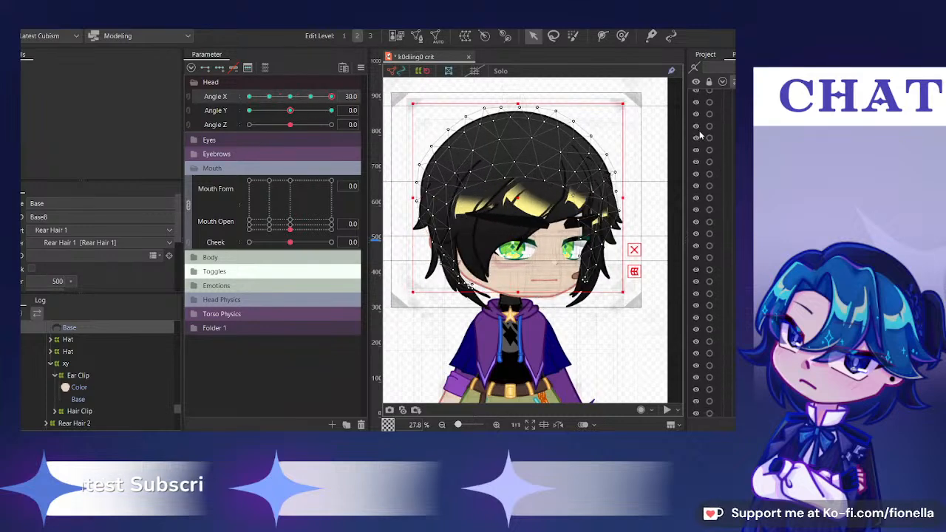
pyautogui.click(698, 310)
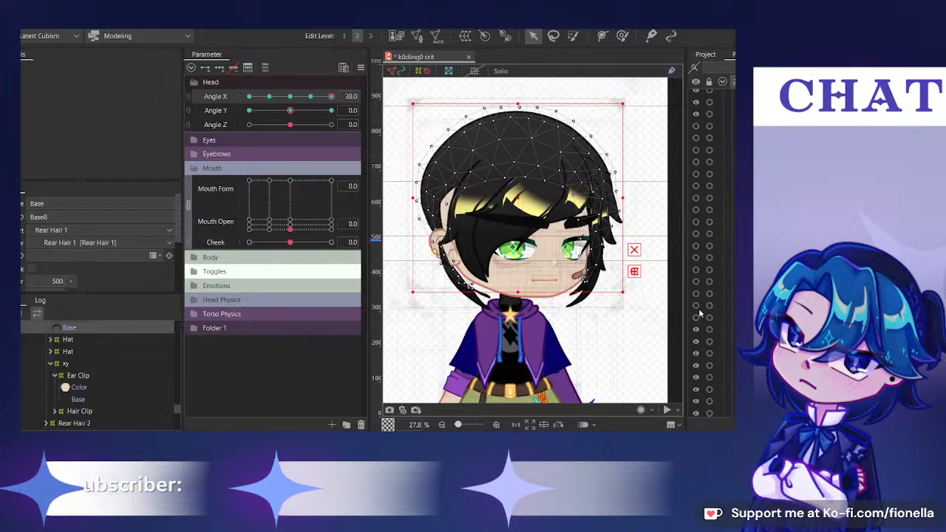
pyautogui.scroll(3, 508, 284)
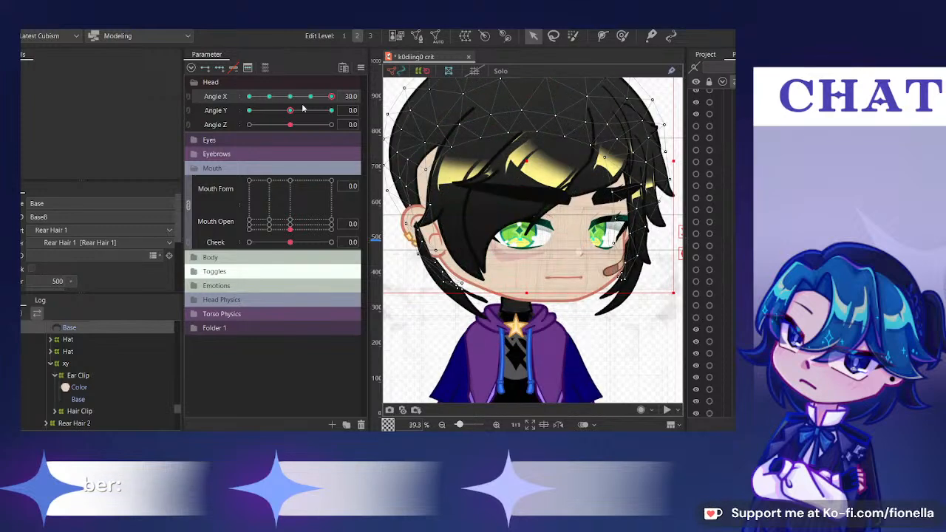
pyautogui.moveTo(331, 97)
pyautogui.mouseDown()
pyautogui.moveTo(271, 97)
pyautogui.moveTo(332, 98)
pyautogui.mouseUp()
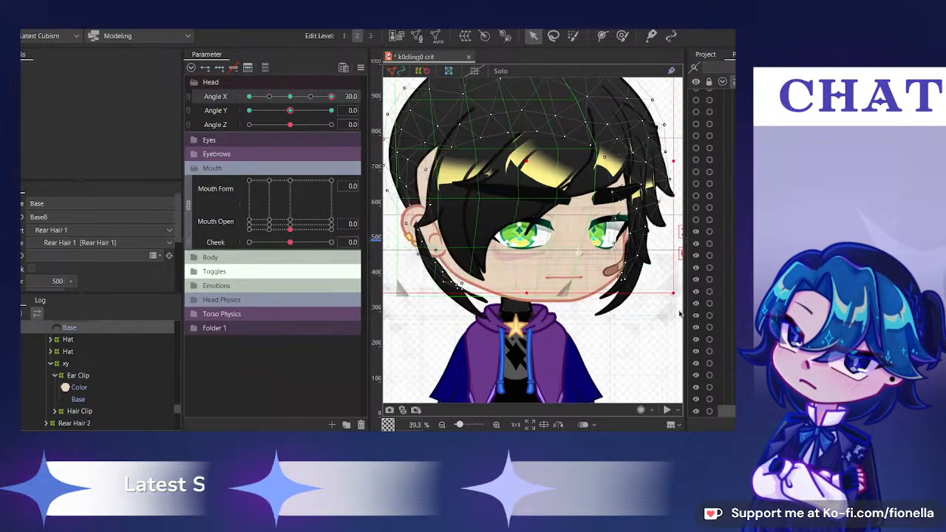
# Hide the lower side locks, ears, and front hair, leaving the rear hair Base visible around the face
pyautogui.scroll(-2, 705, 332)
pyautogui.click(697, 326)
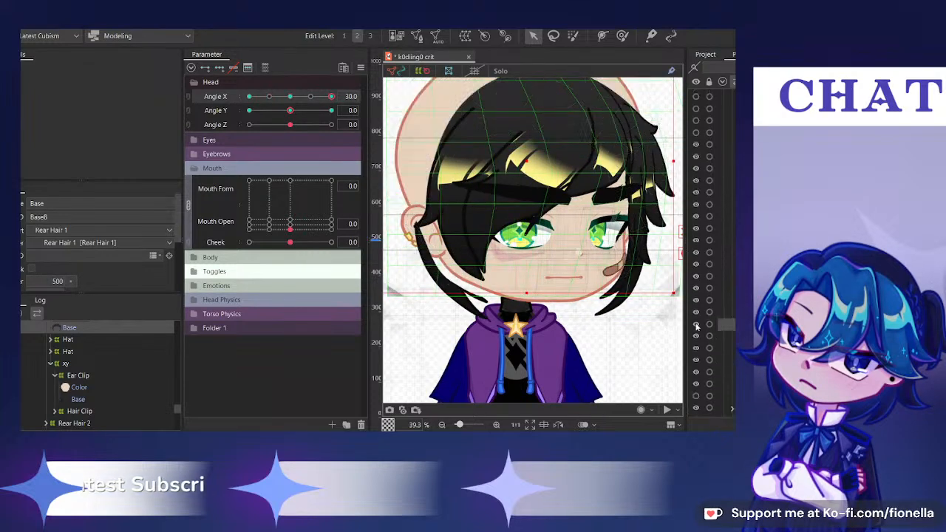
pyautogui.click(696, 326)
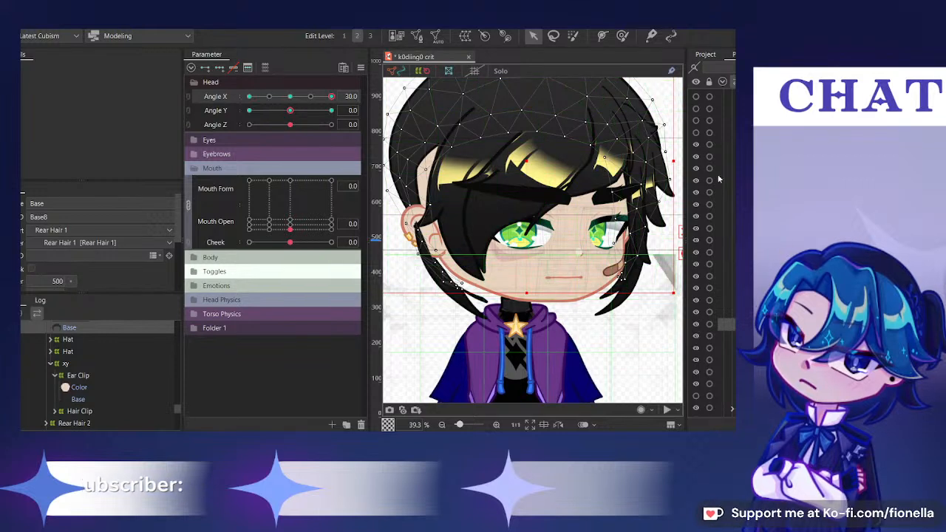
pyautogui.click(699, 230)
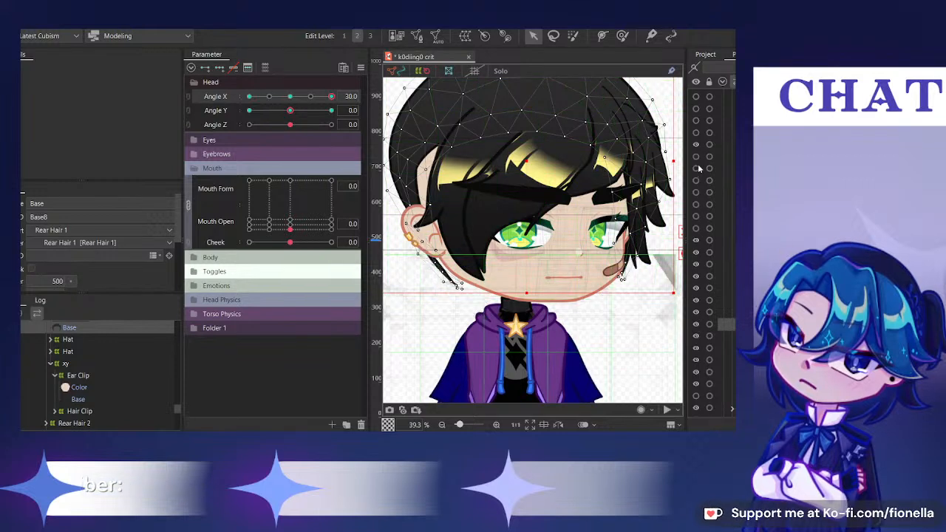
pyautogui.click(697, 230)
pyautogui.scroll(-2, 579, 199)
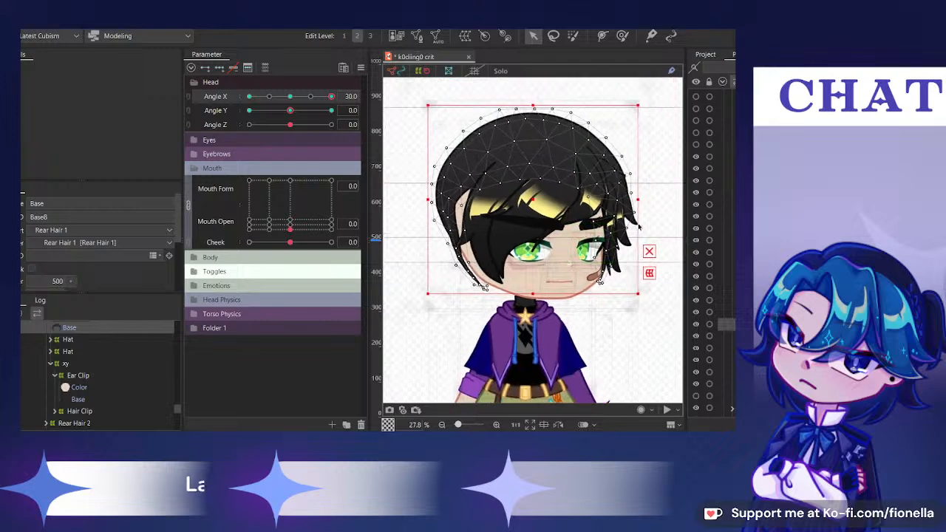
pyautogui.click(695, 342)
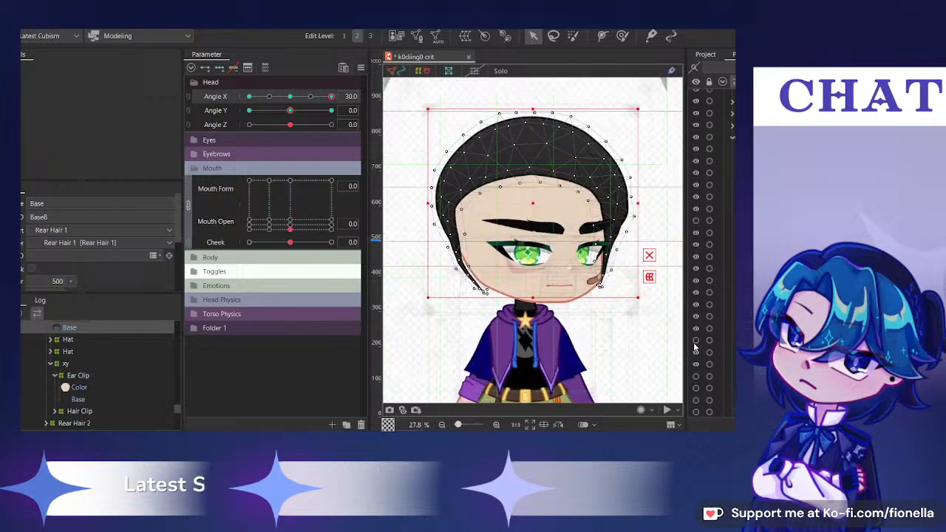
# At Angle X 30, shift the rear hair Base toward the far side with the deform brush and tuck its far-side edge against the face
pyautogui.click(622, 36)
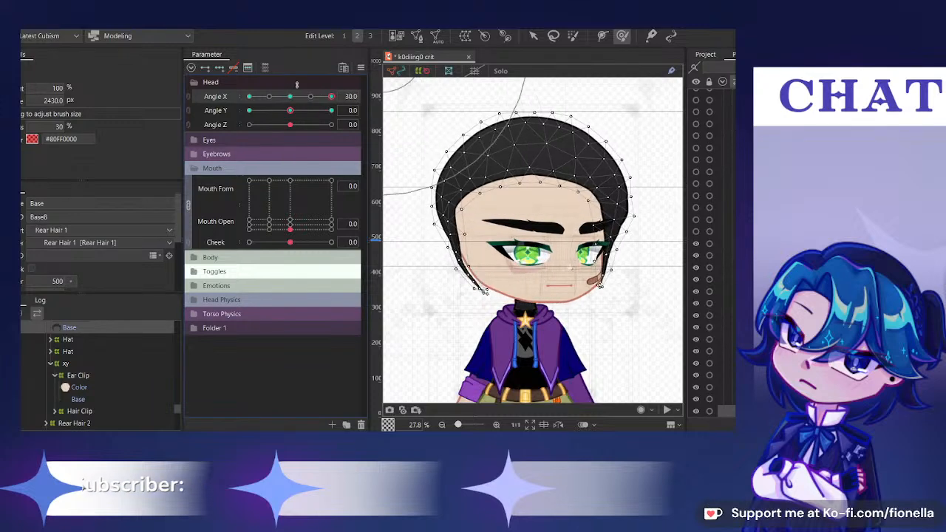
pyautogui.moveTo(290, 96); pyautogui.dragTo(331, 97)
pyautogui.moveTo(539, 261); pyautogui.dragTo(556, 265)
pyautogui.moveTo(568, 211); pyautogui.dragTo(569, 203)
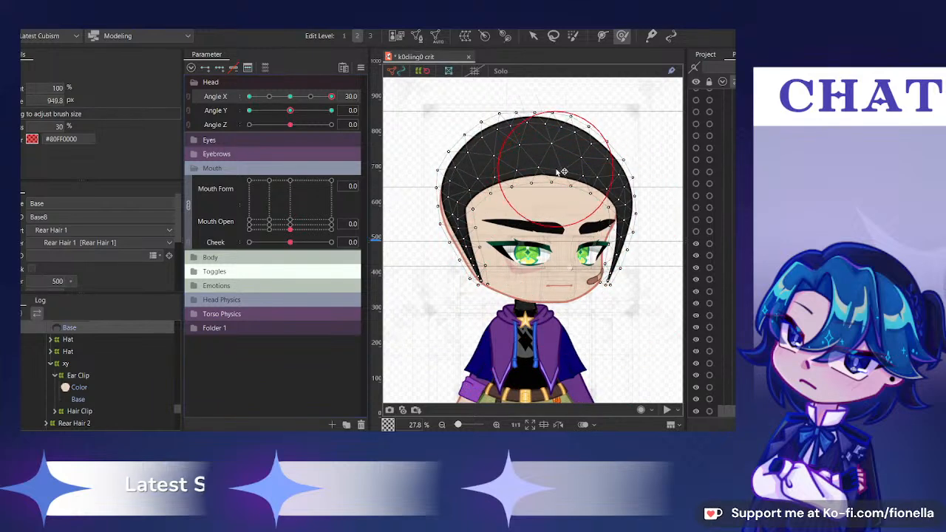
pyautogui.moveTo(628, 255); pyautogui.dragTo(637, 303)
pyautogui.moveTo(652, 248); pyautogui.dragTo(638, 252)
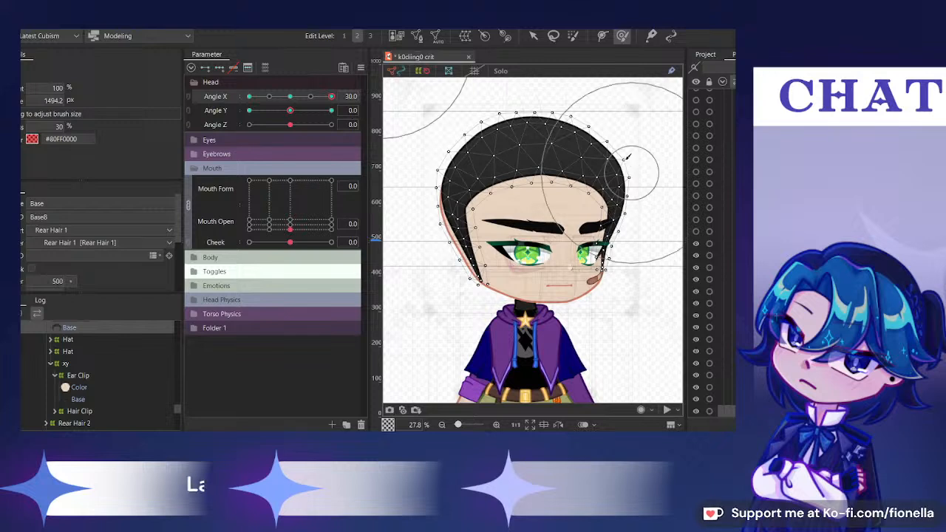
# Smooth the rear hair Base's crown and near-side outline at Angle X 30, and pull its near-side hairline toward the face
pyautogui.moveTo(626, 157)
pyautogui.mouseDown()
pyautogui.moveTo(589, 185)
pyautogui.moveTo(559, 158)
pyautogui.mouseUp()
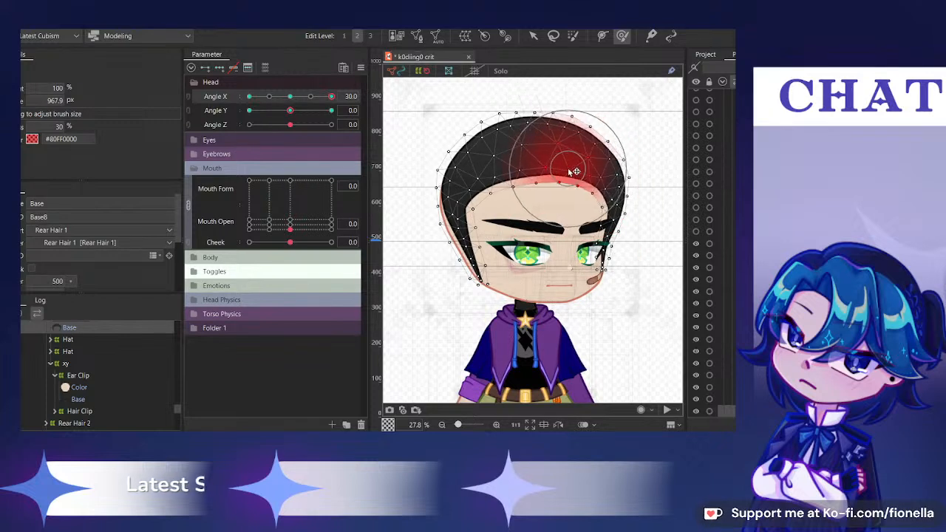
pyautogui.moveTo(459, 223)
pyautogui.mouseDown()
pyautogui.moveTo(501, 223)
pyautogui.moveTo(468, 261)
pyautogui.mouseUp()
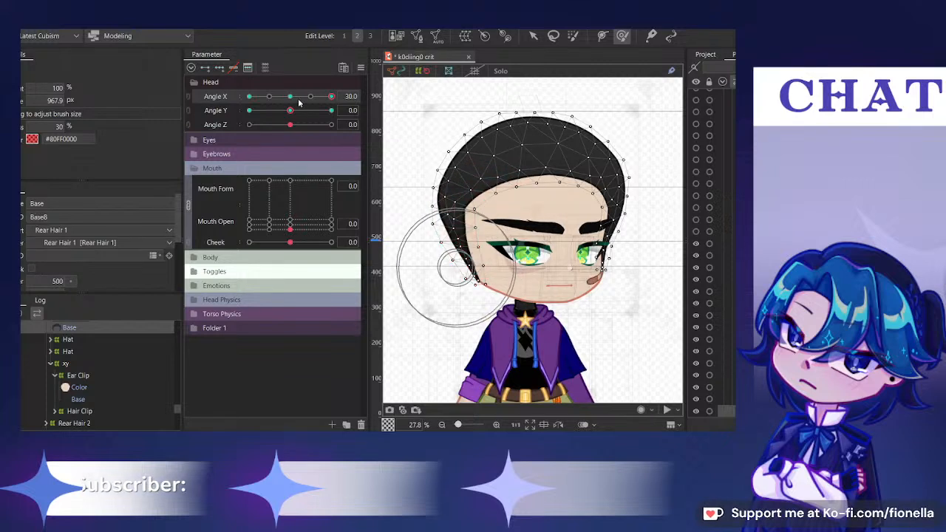
pyautogui.moveTo(332, 96); pyautogui.dragTo(349, 107)
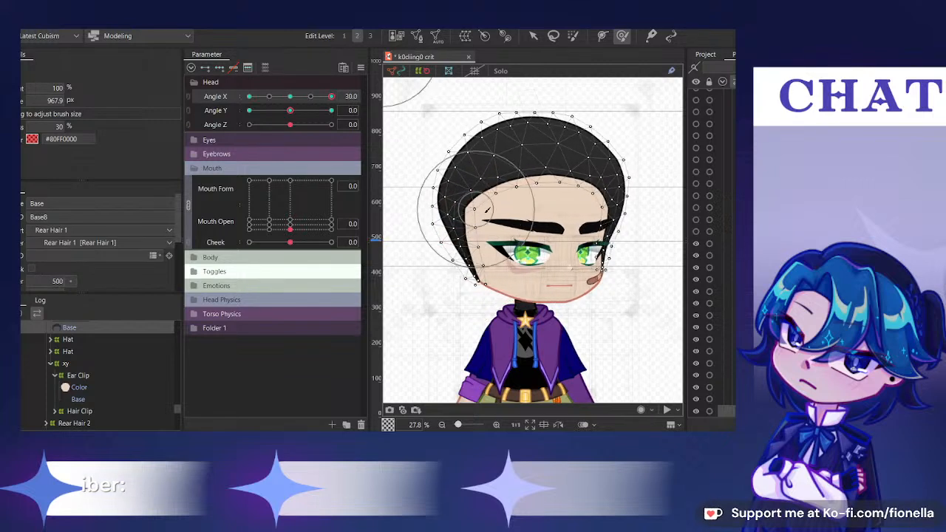
pyautogui.moveTo(487, 209)
pyautogui.mouseDown()
pyautogui.moveTo(479, 183)
pyautogui.moveTo(547, 201)
pyautogui.mouseUp()
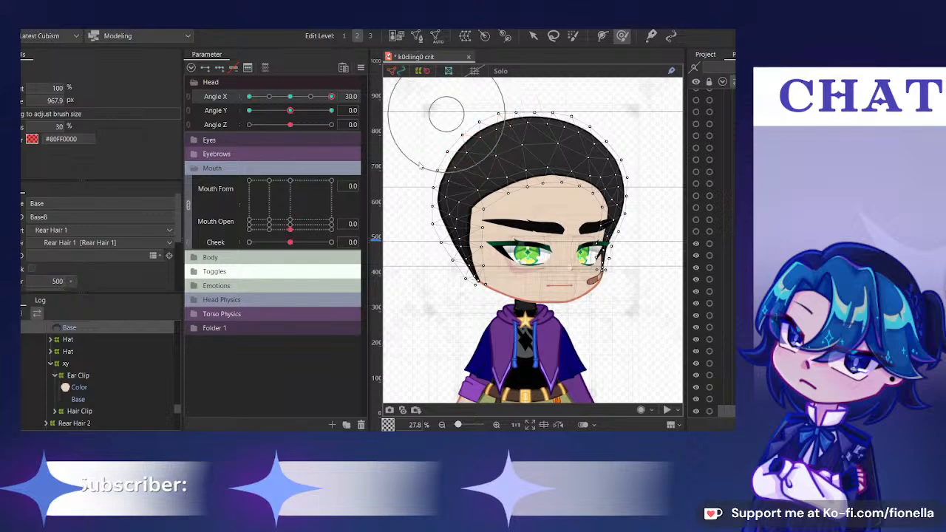
# At Angle Y 30, raise the rear hair Base's front hairline and lift its side tips with the deform brush
pyautogui.click(289, 97)
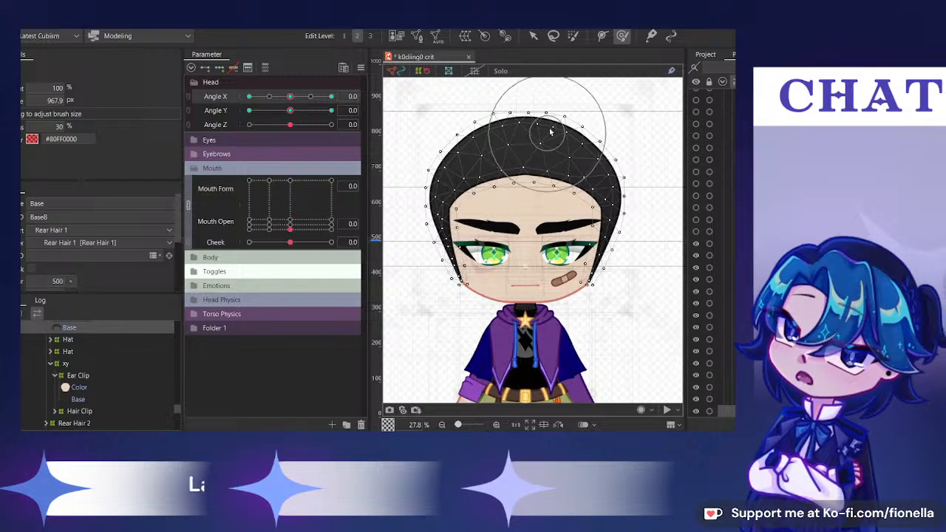
pyautogui.scroll(4, 550, 132)
pyautogui.click(331, 110)
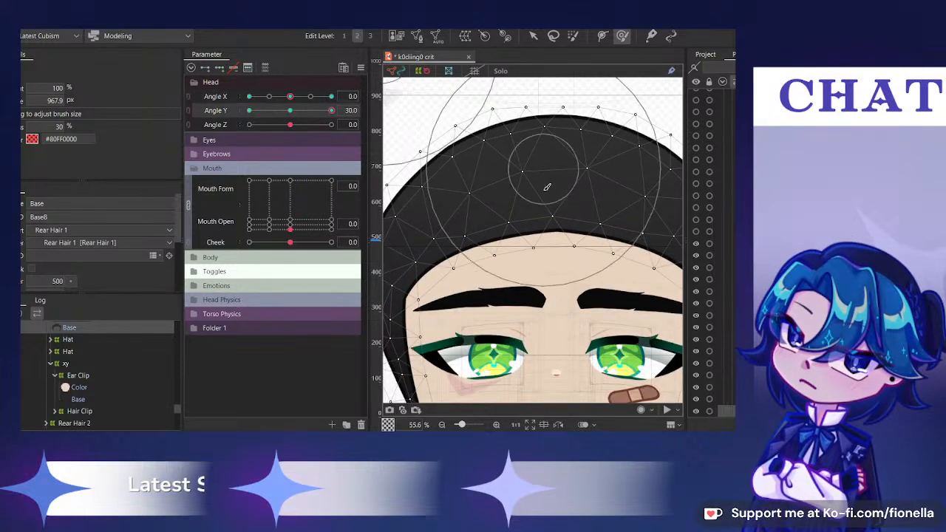
pyautogui.scroll(-4, 547, 187)
pyautogui.moveTo(542, 271); pyautogui.dragTo(543, 271)
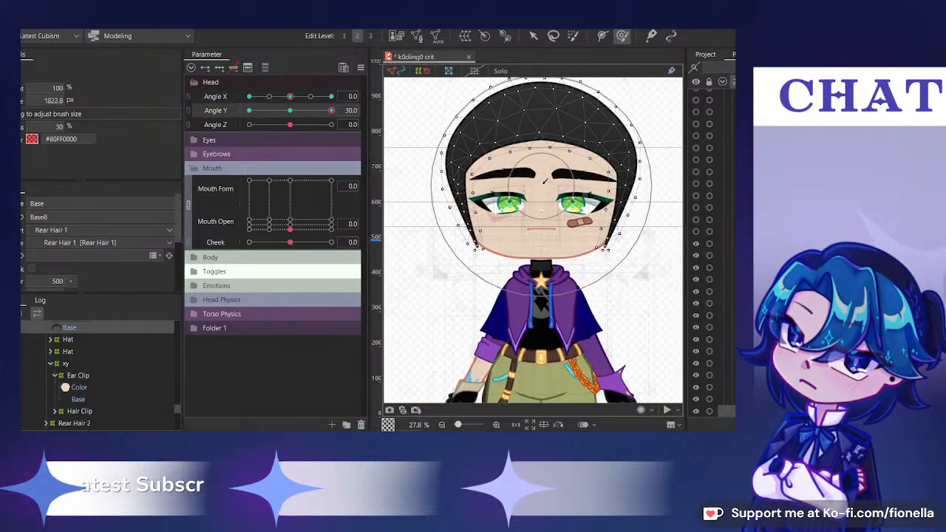
pyautogui.moveTo(543, 186); pyautogui.dragTo(547, 168)
pyautogui.moveTo(595, 309); pyautogui.dragTo(591, 296)
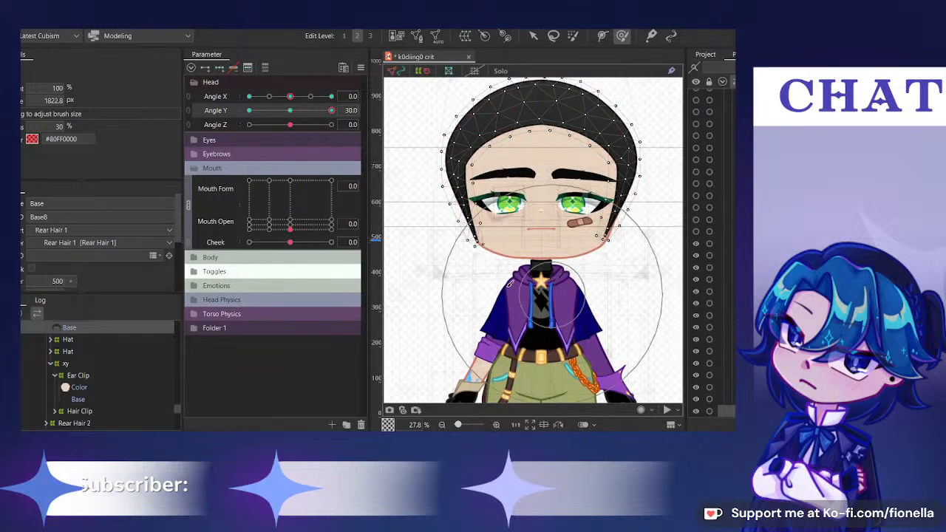
pyautogui.moveTo(501, 287); pyautogui.dragTo(493, 276)
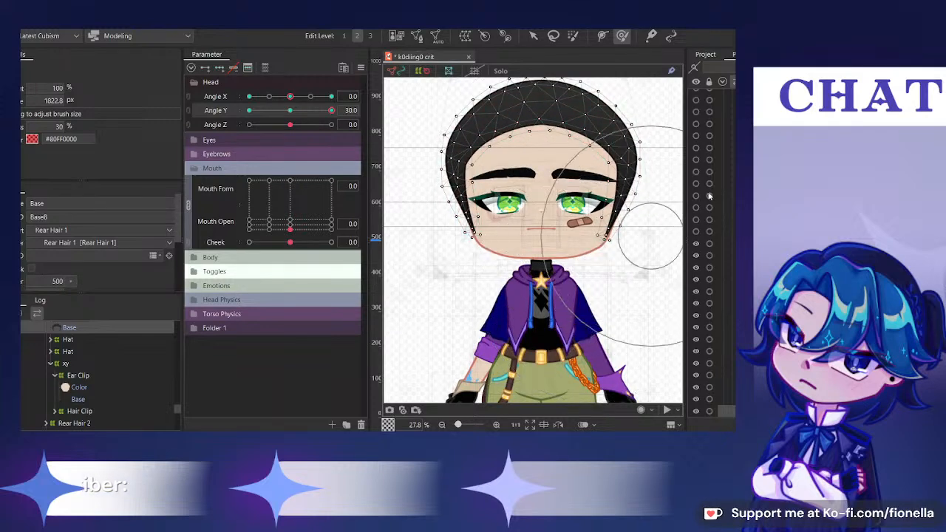
pyautogui.scroll(-2, 602, 279)
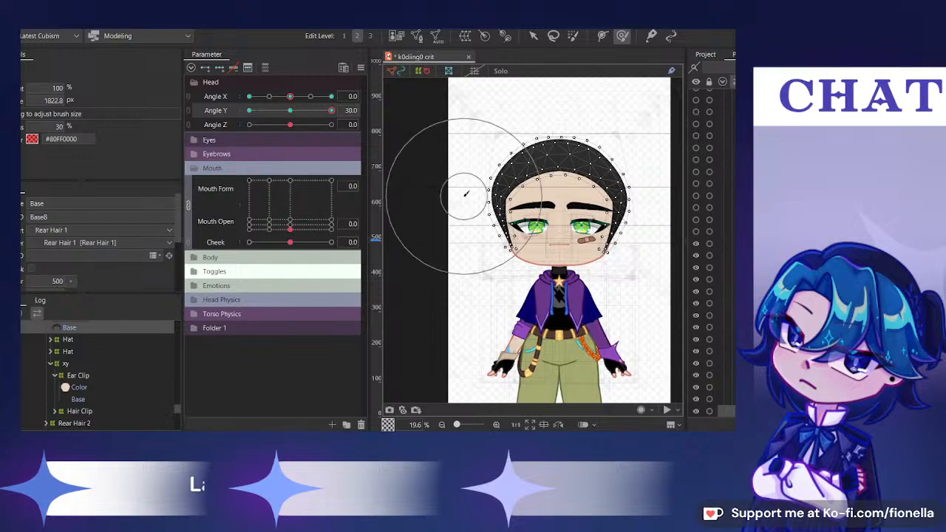
pyautogui.moveTo(464, 196); pyautogui.dragTo(461, 201)
pyautogui.moveTo(290, 111); pyautogui.dragTo(342, 117)
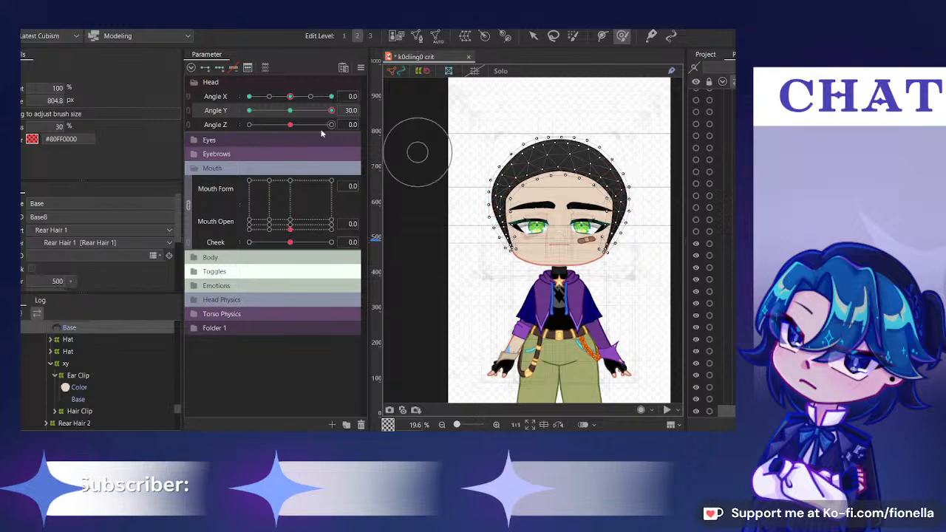
# At Angle Y -30, lower the rear hair Base over the forehead with the deform brush and fine-tune its overall position
pyautogui.click(249, 110)
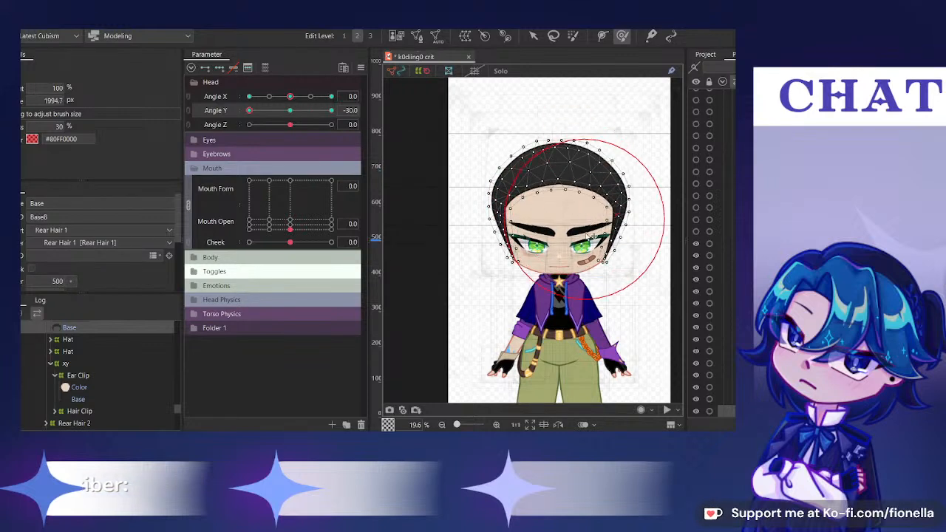
pyautogui.moveTo(586, 233); pyautogui.dragTo(585, 252)
pyautogui.moveTo(556, 202); pyautogui.dragTo(556, 218)
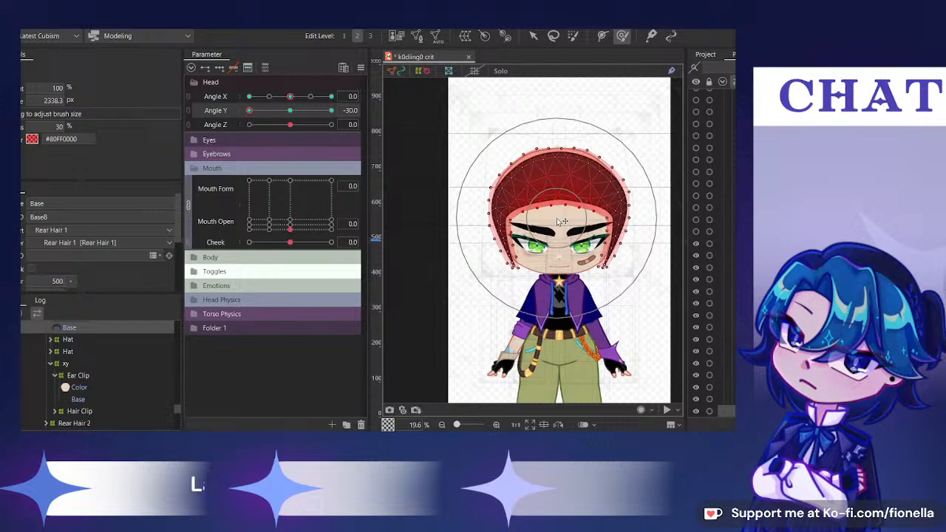
pyautogui.click(534, 36)
pyautogui.moveTo(561, 209); pyautogui.dragTo(562, 198)
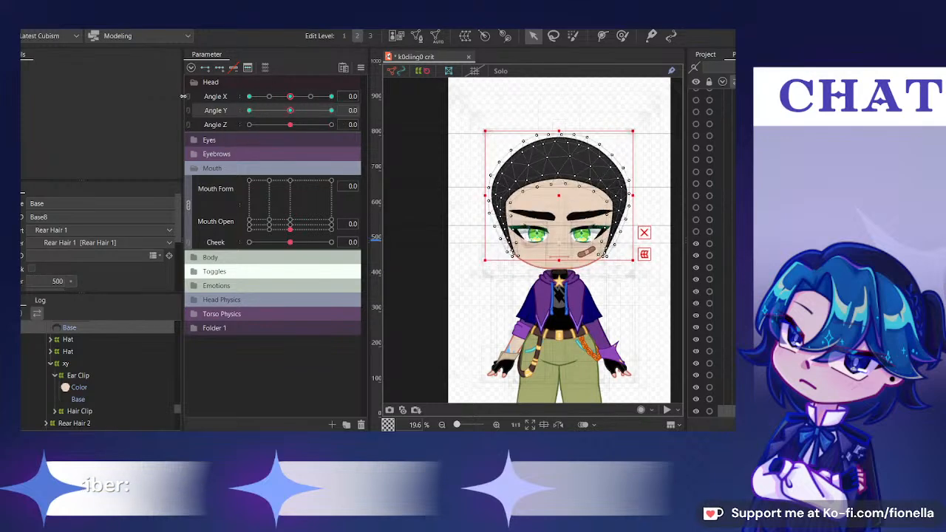
# Link Angle X with Angle Y and rotate the rear hair Base clockwise at Angle X 30, Angle Y 30 to match the head tilt
pyautogui.click(190, 103)
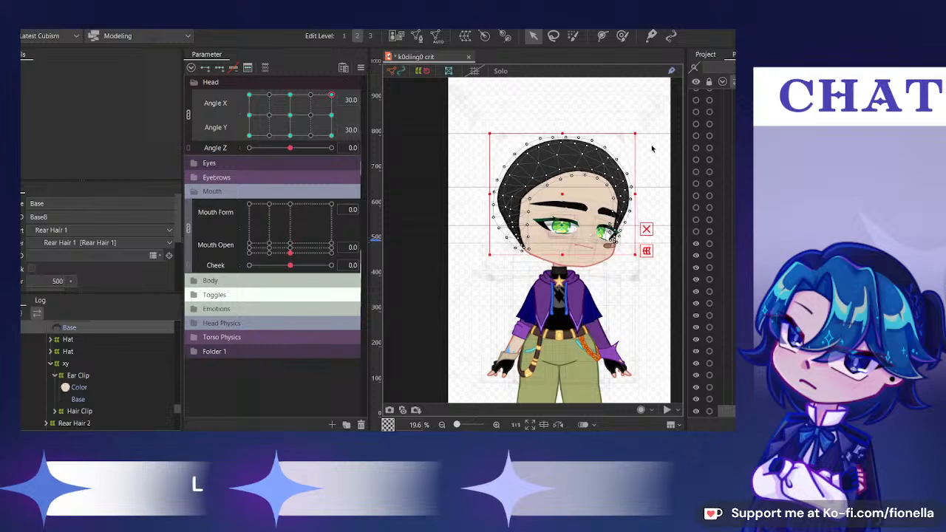
pyautogui.moveTo(640, 133); pyautogui.dragTo(637, 151)
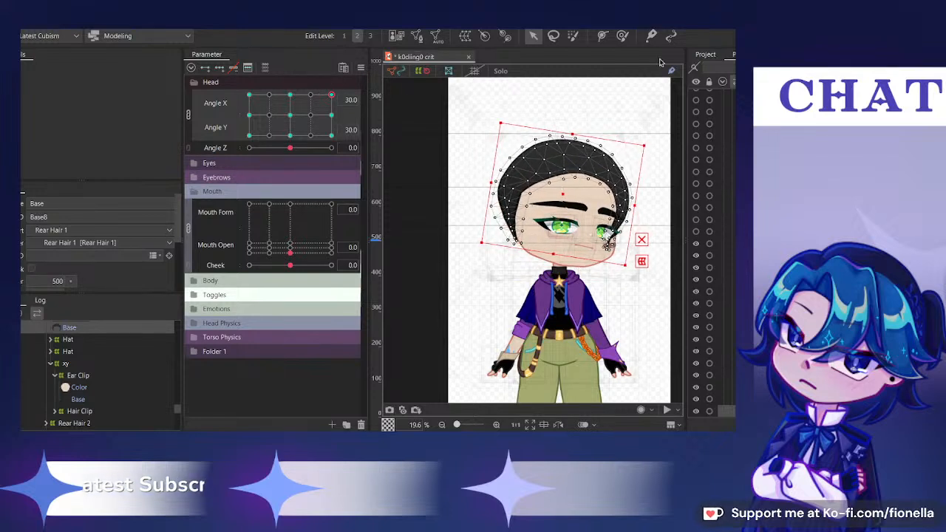
pyautogui.press('b')
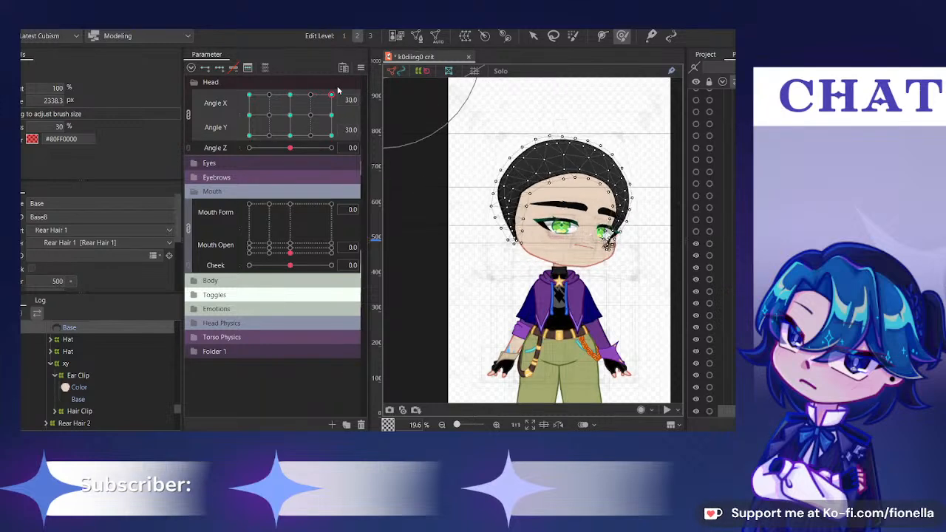
pyautogui.scroll(2, 609, 309)
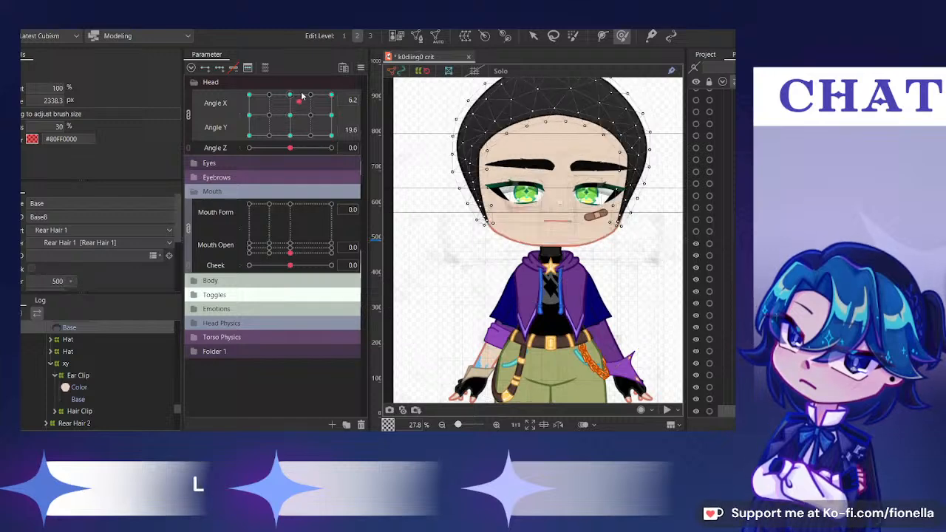
# At Angle X 30, Angle Y -30, rotate the rear hair Base counter-clockwise, nudge it toward the near side, and refine its near-side edge
pyautogui.moveTo(366, 84); pyautogui.dragTo(366, 151)
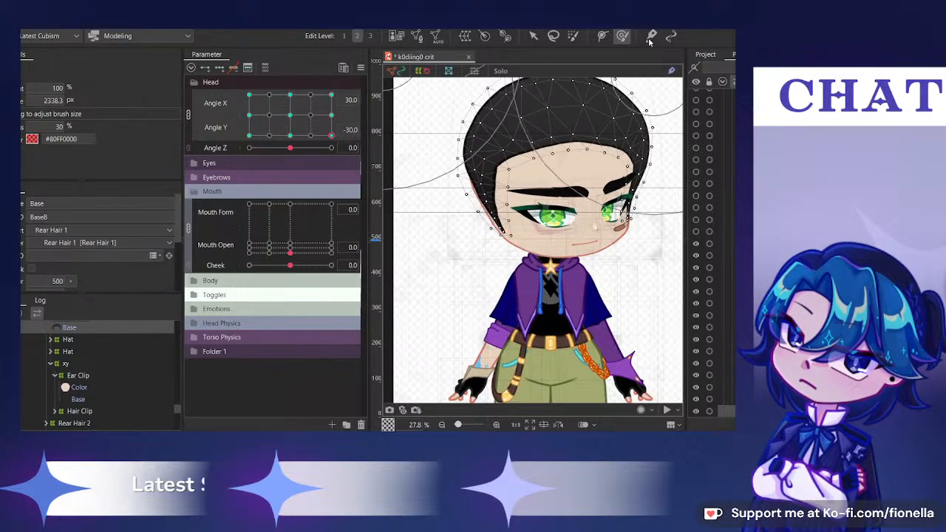
pyautogui.click(534, 36)
pyautogui.scroll(2, 590, 111)
pyautogui.scroll(-4, 590, 203)
pyautogui.scroll(2, 614, 126)
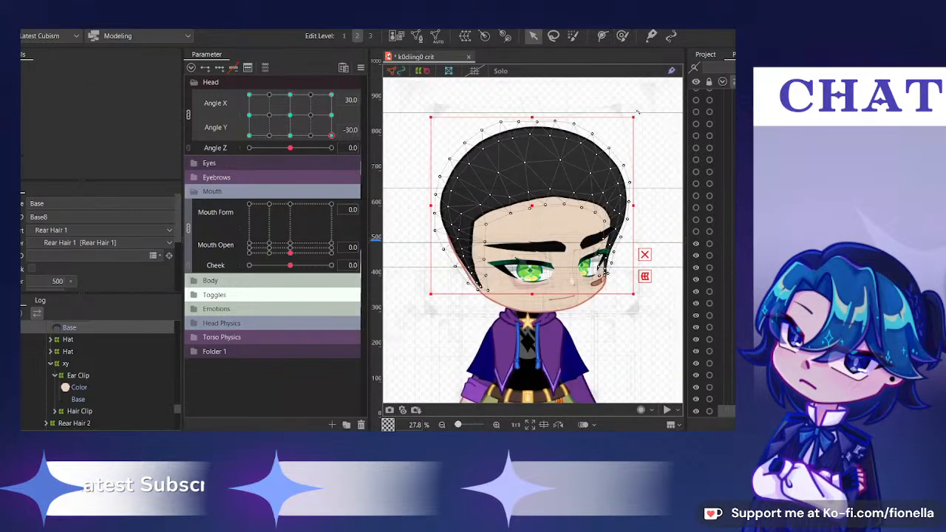
pyautogui.moveTo(636, 109); pyautogui.dragTo(634, 102)
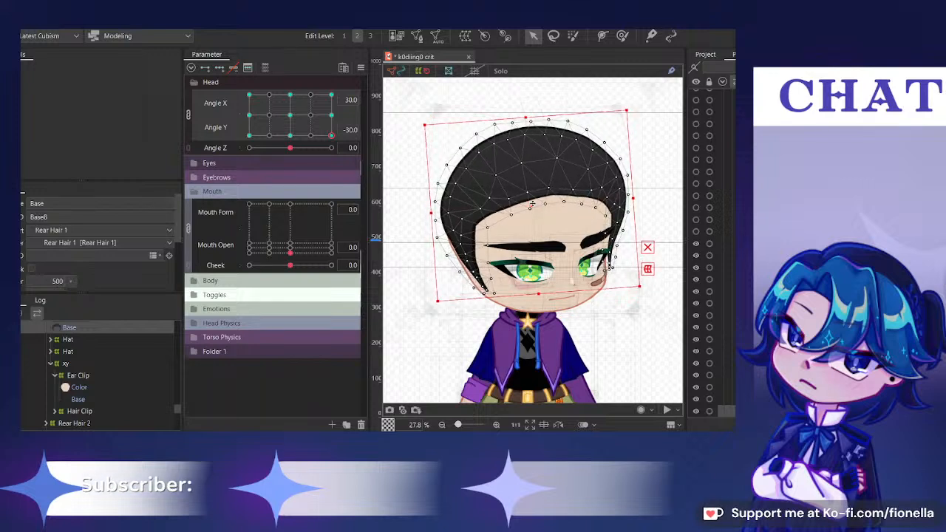
pyautogui.moveTo(532, 204); pyautogui.dragTo(530, 204)
pyautogui.click(623, 36)
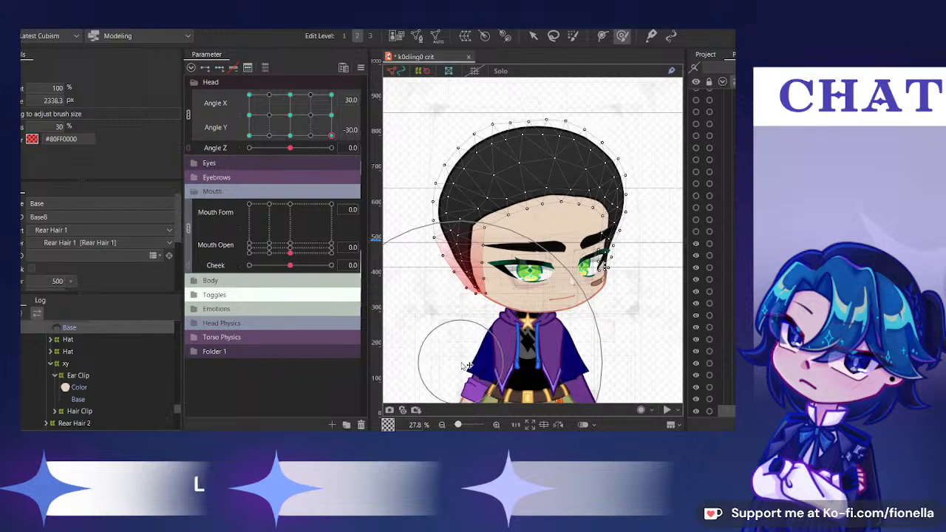
# Examine how the Rear Hair 2 xy deformer and Strand 3 behave around the near-side ear across Angle X and Angle Y
pyautogui.moveTo(317, 110); pyautogui.dragTo(371, 69)
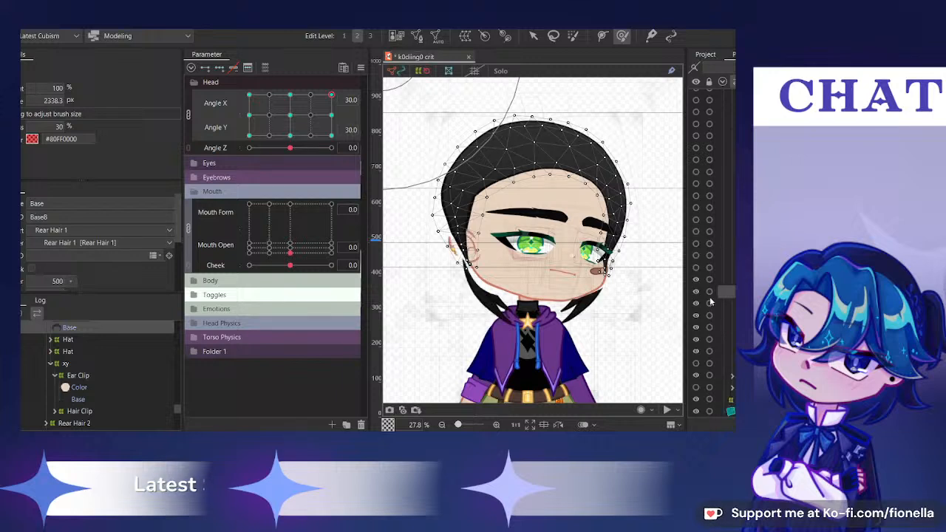
pyautogui.scroll(2, 460, 278)
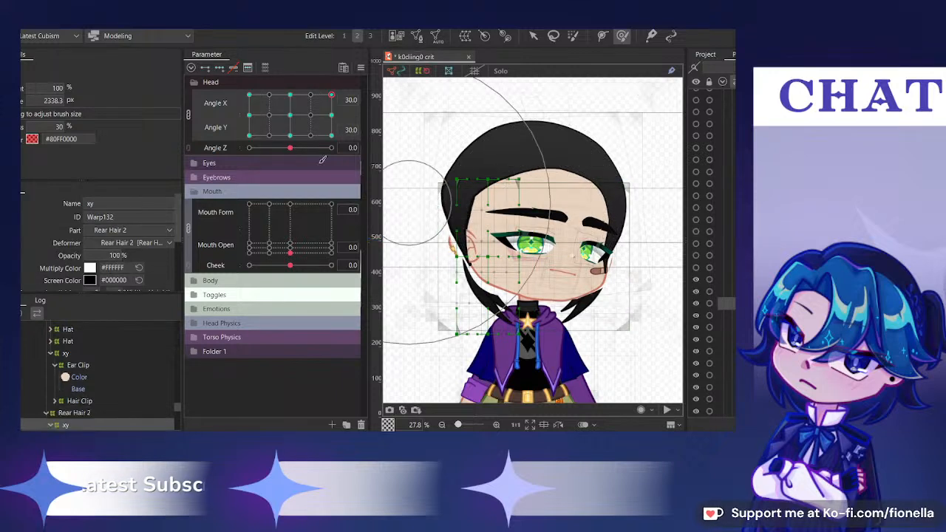
pyautogui.scroll(2, 459, 277)
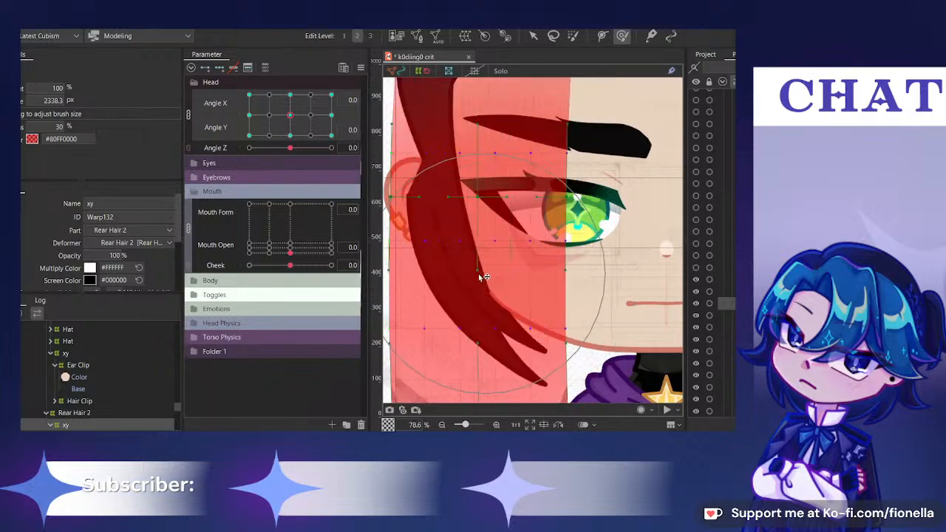
pyautogui.moveTo(289, 115); pyautogui.dragTo(320, 121)
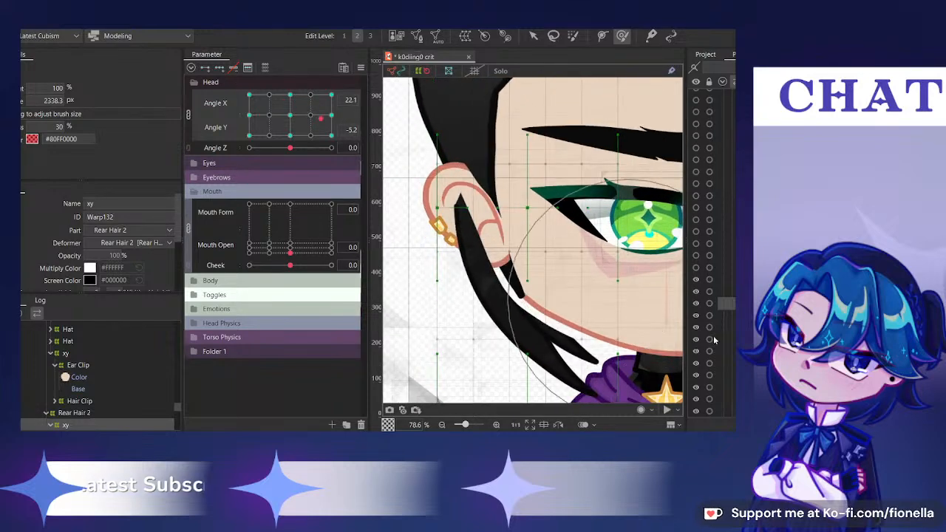
pyautogui.click(466, 240)
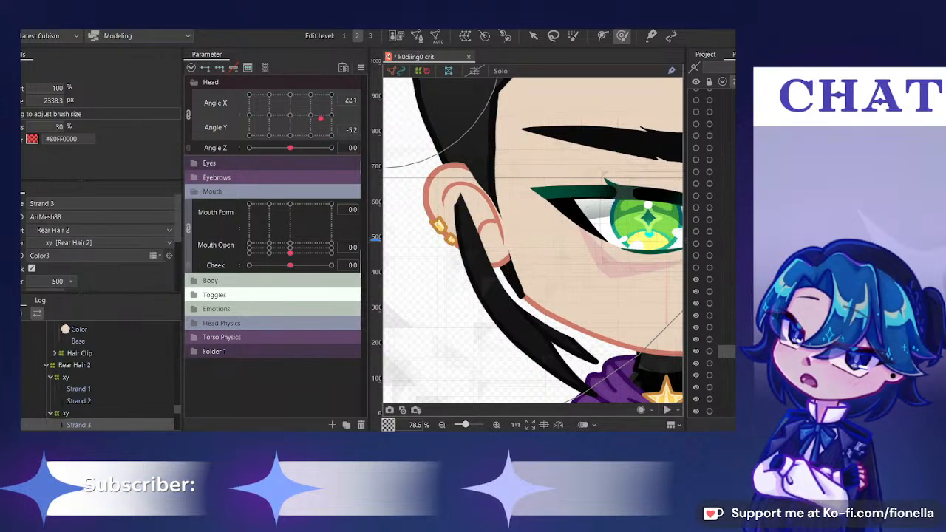
pyautogui.click(291, 123)
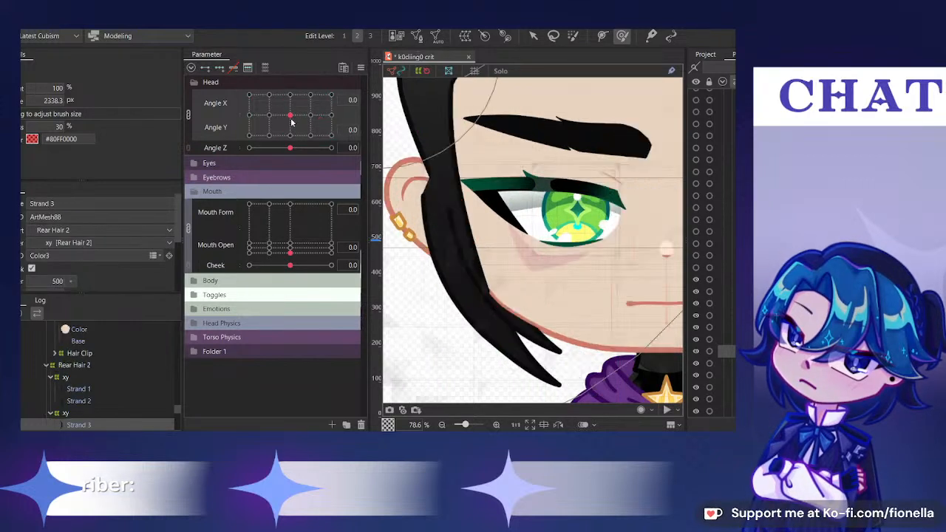
pyautogui.moveTo(292, 123)
pyautogui.mouseDown()
pyautogui.moveTo(297, 115)
pyautogui.moveTo(288, 116)
pyautogui.mouseUp()
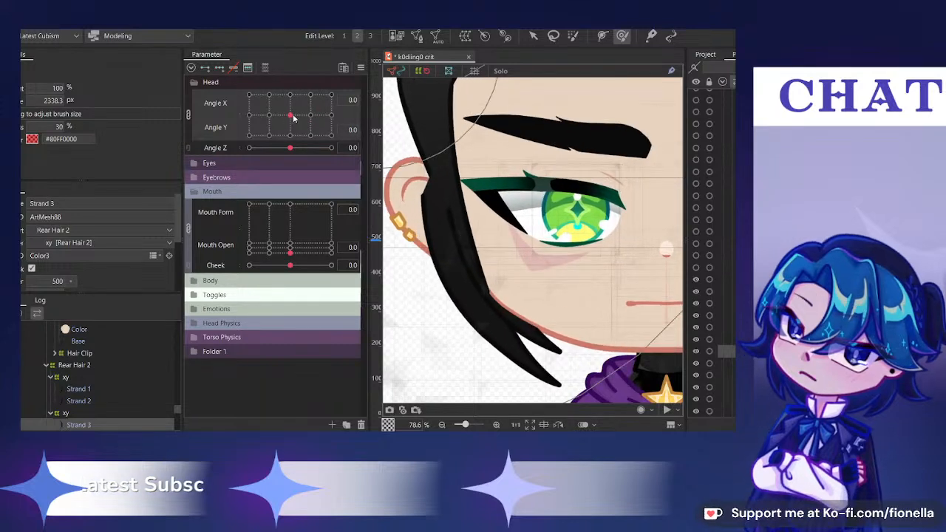
pyautogui.click(305, 119)
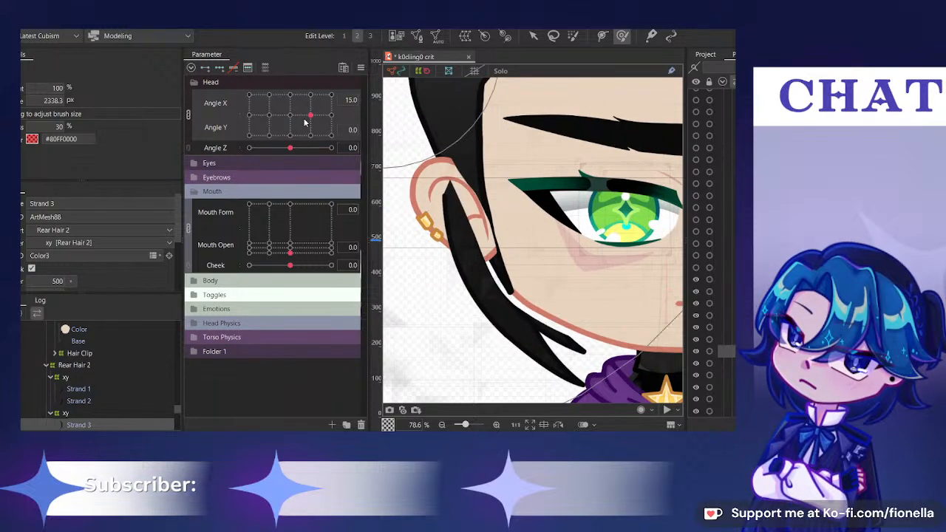
pyautogui.click(294, 119)
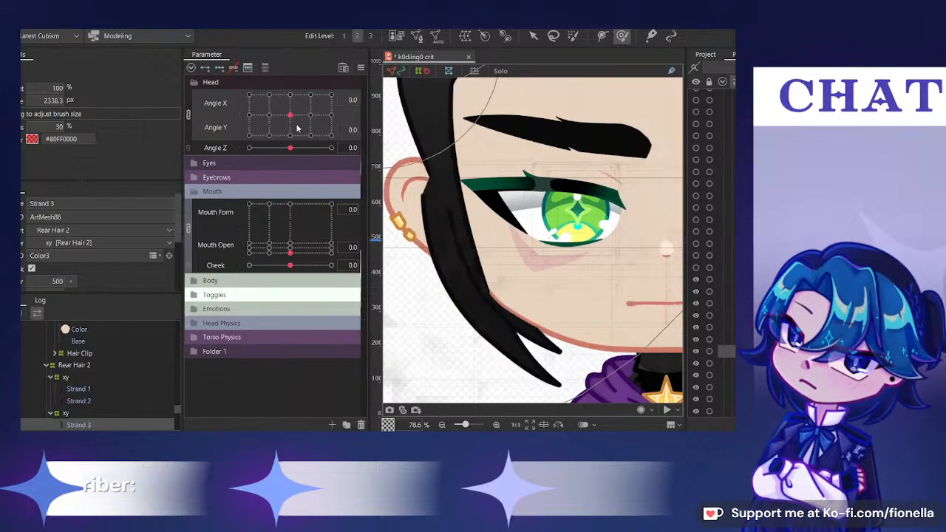
pyautogui.moveTo(297, 128); pyautogui.dragTo(323, 95)
pyautogui.click(293, 116)
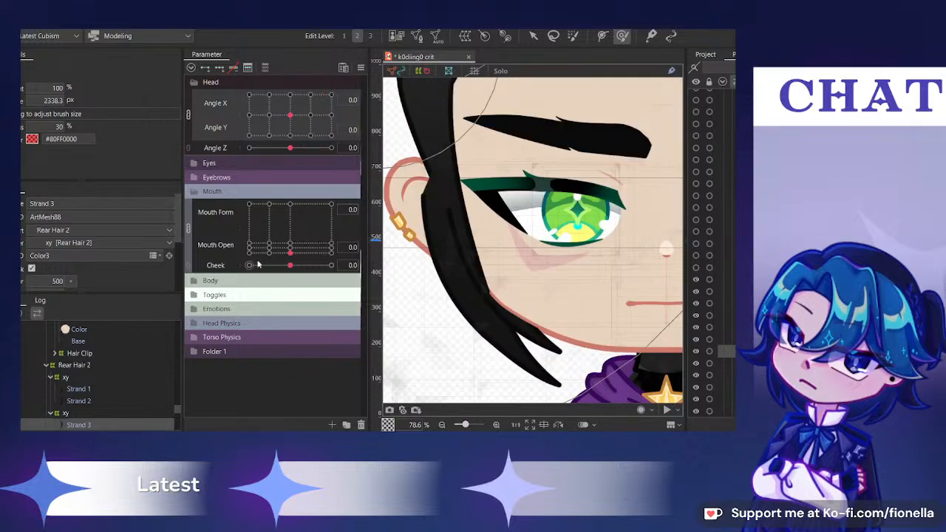
# Unlink Angle X and Angle Y, and work on the Rear Hair 2 Ear Clip's Color mesh near the ear at Angle X 30
pyautogui.scroll(-2, 730, 296)
pyautogui.click(731, 324)
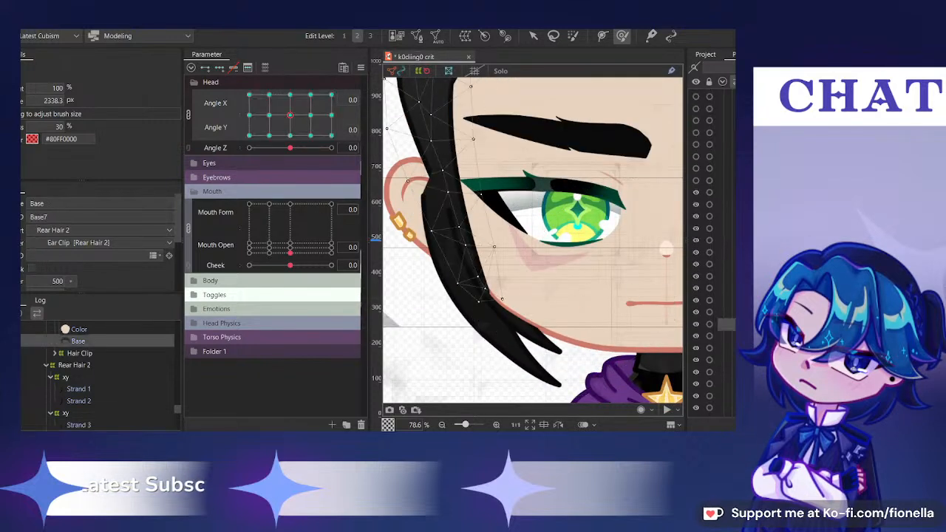
pyautogui.click(730, 312)
pyautogui.scroll(-2, 475, 248)
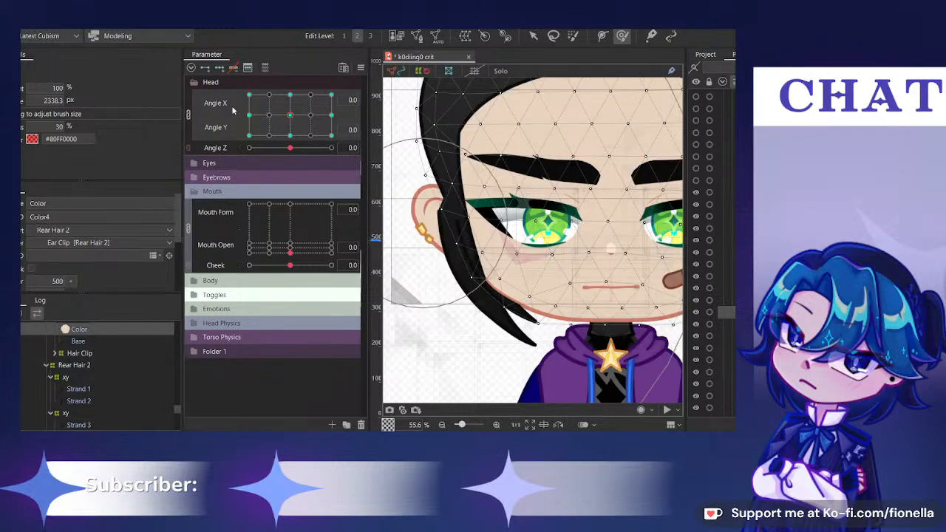
pyautogui.click(188, 114)
pyautogui.moveTo(286, 97); pyautogui.dragTo(345, 112)
pyautogui.scroll(2, 494, 287)
pyautogui.moveTo(518, 300); pyautogui.dragTo(522, 293)
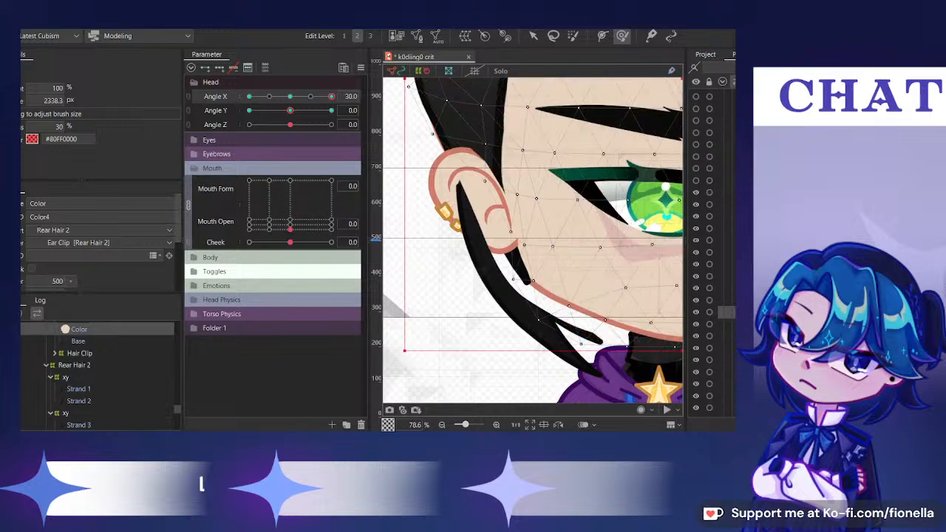
# At Angle X 30, reshape the near side of the Hair Clip's Color mesh around the ear and jaw with the deform brush
pyautogui.click(519, 293)
pyautogui.moveTo(465, 322)
pyautogui.mouseDown()
pyautogui.moveTo(470, 202)
pyautogui.moveTo(487, 259)
pyautogui.moveTo(487, 232)
pyautogui.mouseUp()
pyautogui.moveTo(480, 159); pyautogui.dragTo(490, 160)
pyautogui.moveTo(496, 241); pyautogui.dragTo(466, 194)
pyautogui.moveTo(539, 297); pyautogui.dragTo(537, 295)
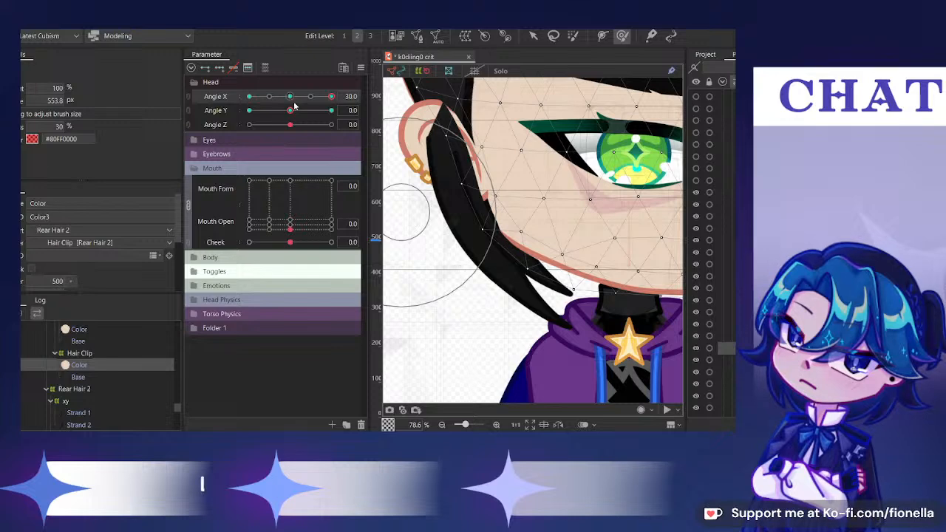
# Pull the far-side edge of the Hair Clip's Color mesh slightly inward toward the face at Angle X 30
pyautogui.moveTo(290, 96); pyautogui.dragTo(347, 104)
pyautogui.moveTo(668, 252); pyautogui.dragTo(404, 270)
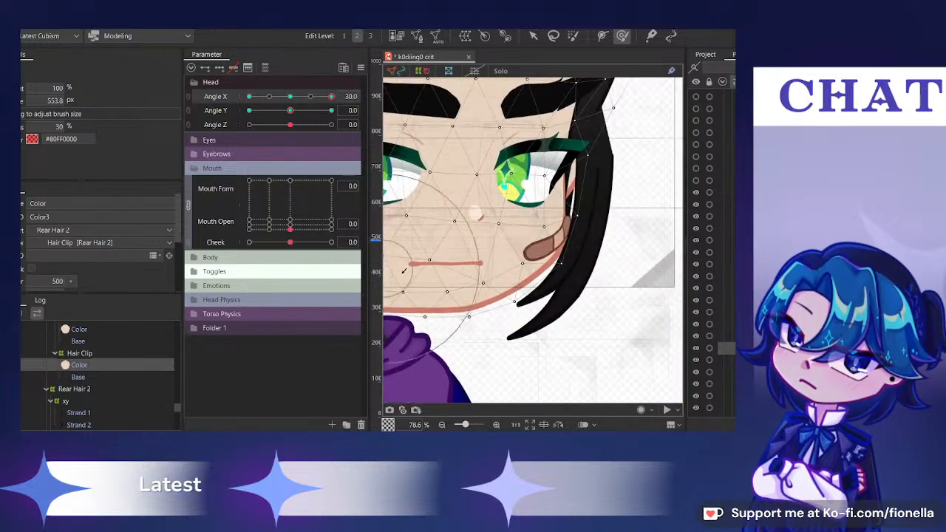
pyautogui.moveTo(600, 196)
pyautogui.mouseDown()
pyautogui.moveTo(582, 197)
pyautogui.moveTo(595, 196)
pyautogui.mouseUp()
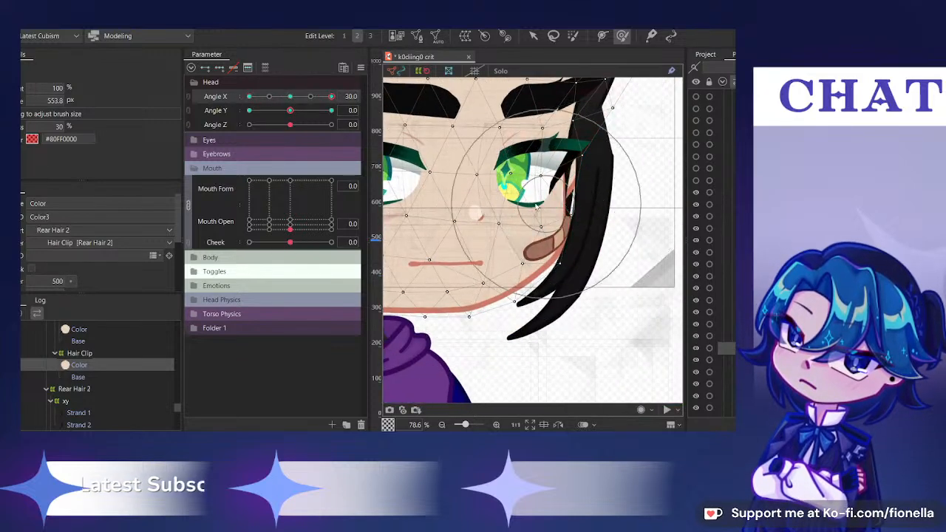
# At Angle Y 30, reshape the Hair Clip's Color mesh along both sides of the jaw with the deform brush
pyautogui.scroll(-3, 537, 207)
pyautogui.click(289, 96)
pyautogui.moveTo(297, 110); pyautogui.dragTo(338, 112)
pyautogui.moveTo(512, 208); pyautogui.dragTo(540, 216)
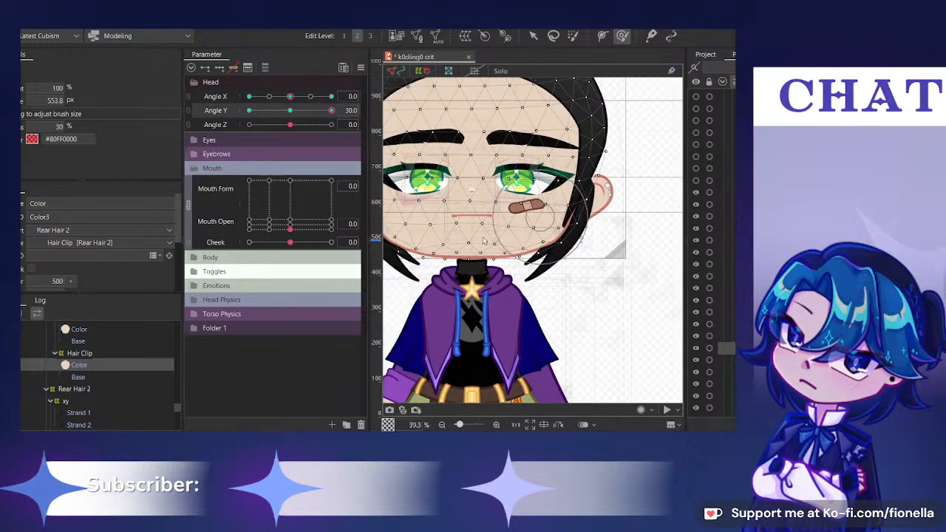
pyautogui.scroll(3, 425, 235)
pyautogui.moveTo(423, 236)
pyautogui.mouseDown()
pyautogui.moveTo(543, 237)
pyautogui.moveTo(462, 237)
pyautogui.mouseUp()
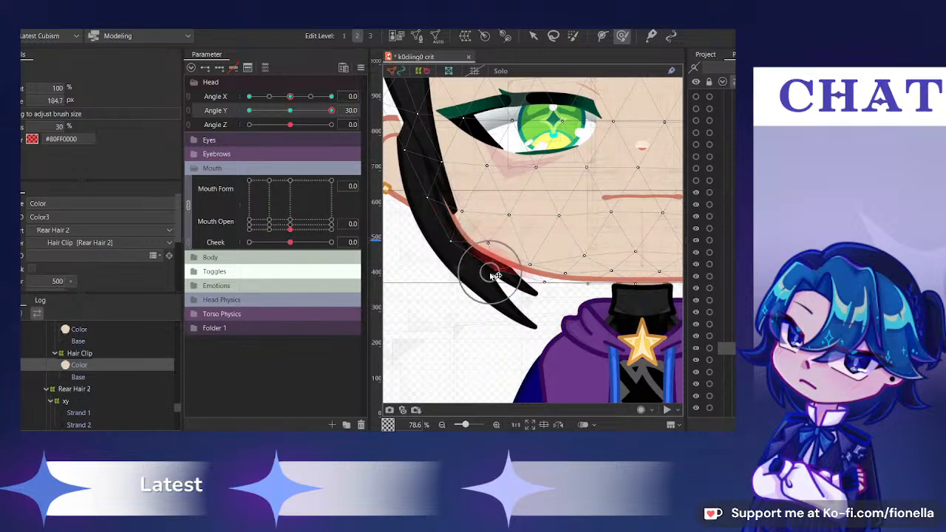
pyautogui.moveTo(330, 111); pyautogui.dragTo(219, 143)
pyautogui.moveTo(268, 110); pyautogui.dragTo(281, 110)
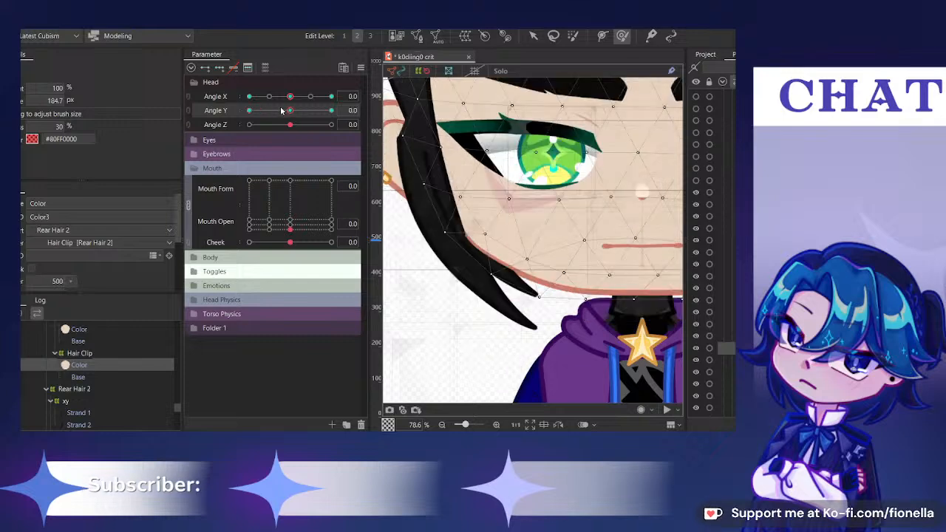
pyautogui.hotkey('ctrl', 'h')
pyautogui.hotkey('ctrl', 'h')
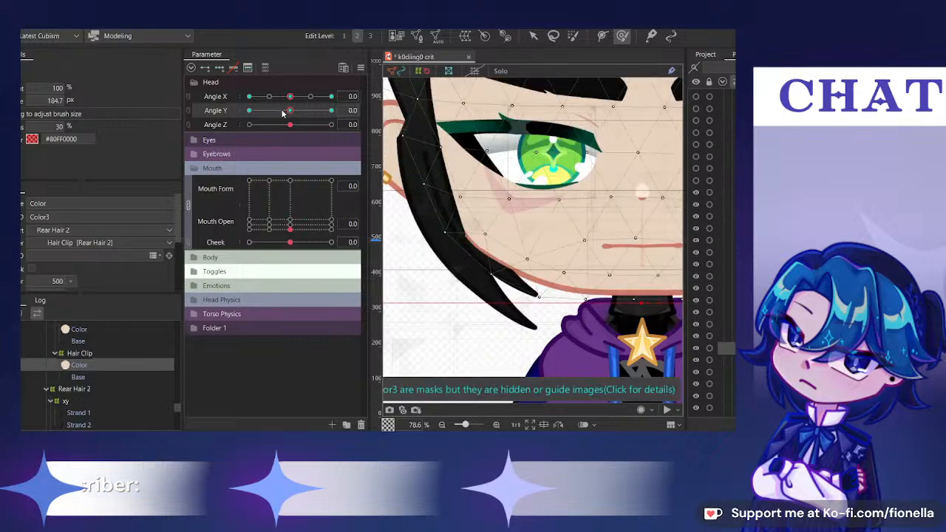
# Relink Angle X and Angle Y, and try adjusting the Hair Clip's Color mesh at X 30, Y 30 and at X 30, Y -30
pyautogui.click(188, 98)
pyautogui.moveTo(289, 114); pyautogui.dragTo(334, 82)
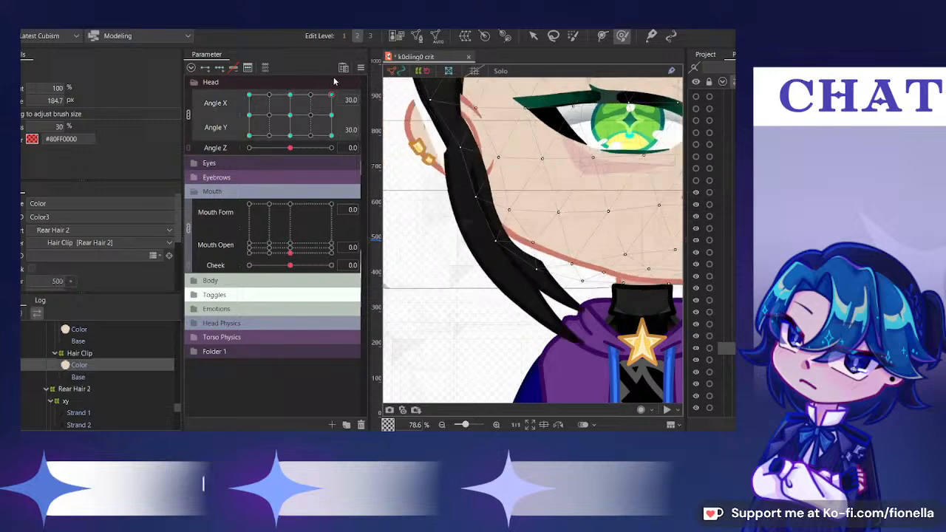
pyautogui.moveTo(538, 321); pyautogui.dragTo(540, 284)
pyautogui.moveTo(578, 178)
pyautogui.mouseDown()
pyautogui.moveTo(528, 138)
pyautogui.moveTo(496, 135)
pyautogui.mouseUp()
pyautogui.moveTo(303, 110); pyautogui.dragTo(332, 136)
pyautogui.moveTo(534, 227)
pyautogui.mouseDown()
pyautogui.moveTo(514, 270)
pyautogui.moveTo(502, 274)
pyautogui.moveTo(518, 271)
pyautogui.moveTo(481, 274)
pyautogui.mouseUp()
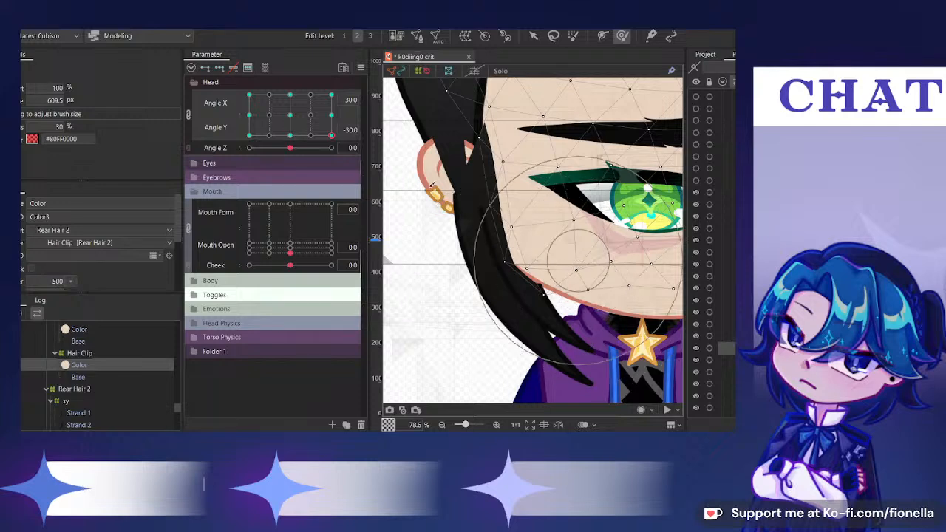
# Delete the Hair Clip's Color mesh and set the ID of the Color mesh under Head's Open Mouth to Color3
pyautogui.click(291, 115)
pyautogui.press('Delete')
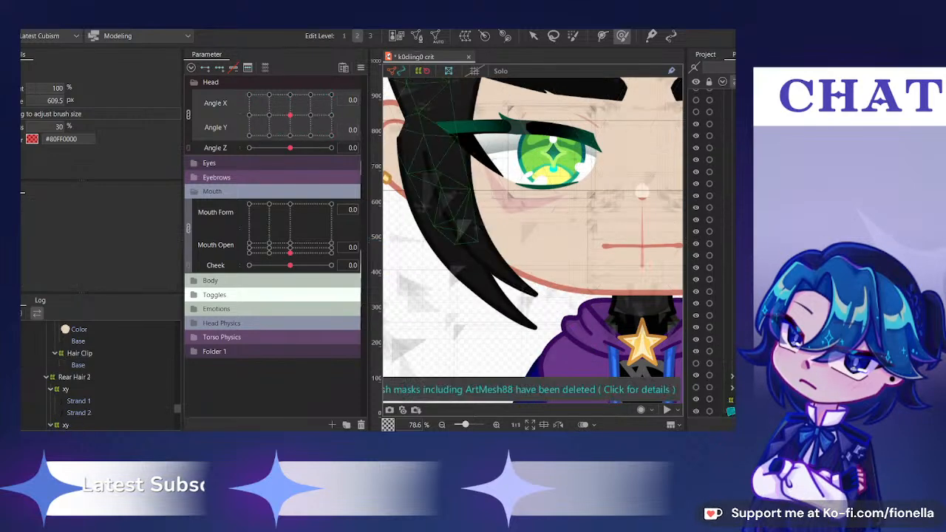
pyautogui.click(717, 362)
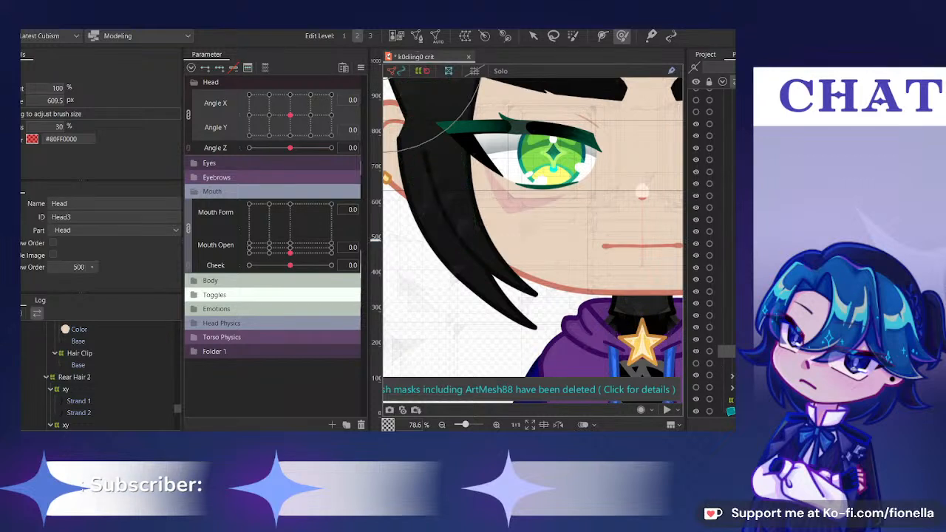
pyautogui.scroll(-5, 727, 351)
pyautogui.click(726, 351)
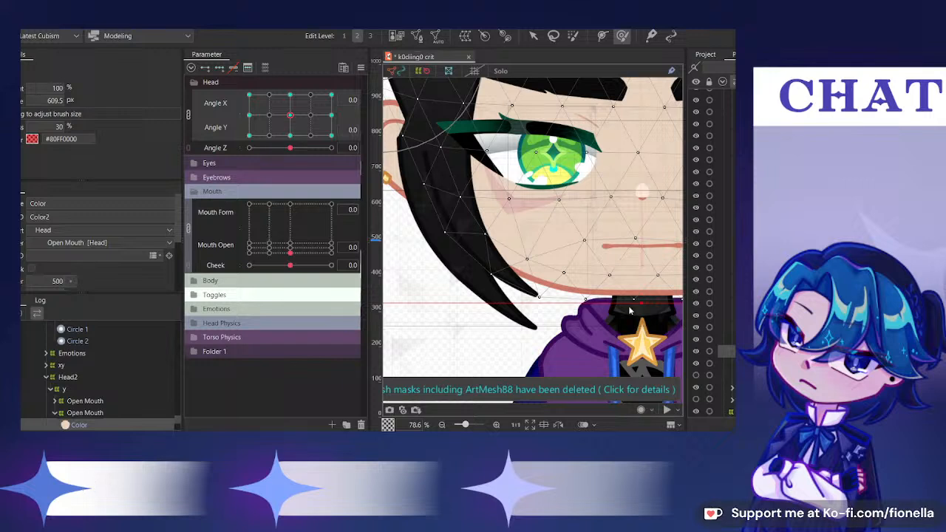
pyautogui.hotkey('ctrl', 'v')
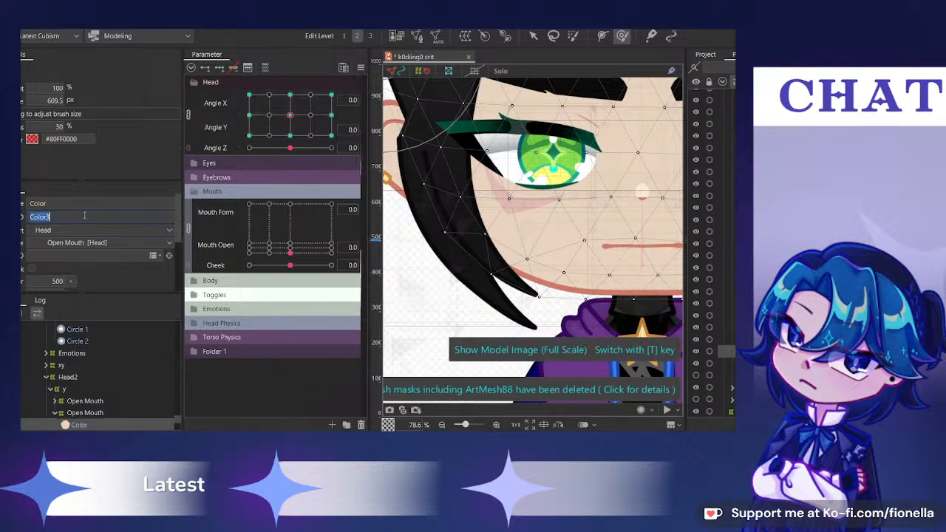
# Clip Strands 1 to 4 of Rear Hair 2 to Color3 with an inverted mask
pyautogui.scroll(-5, 726, 338)
pyautogui.click(727, 338)
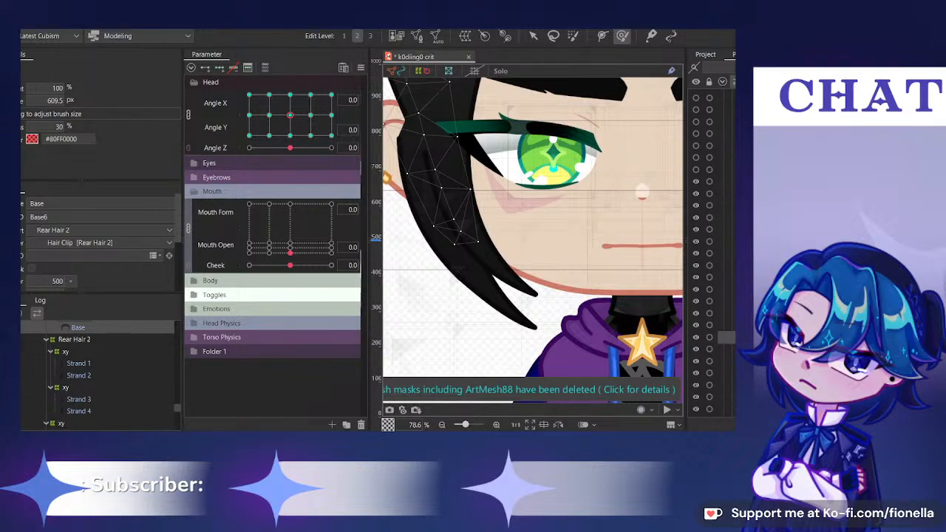
pyautogui.click(727, 266)
pyautogui.keyDown('ctrl'); pyautogui.click(727, 254); pyautogui.keyUp('ctrl')
pyautogui.keyDown('ctrl'); pyautogui.click(726, 229); pyautogui.keyUp('ctrl')
pyautogui.keyDown('ctrl'); pyautogui.click(725, 218); pyautogui.keyUp('ctrl')
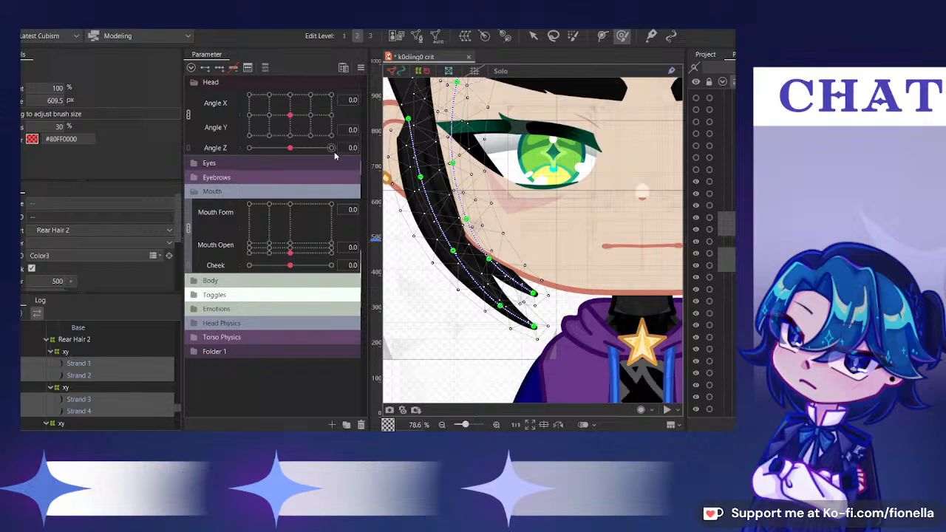
pyautogui.scroll(-4, 392, 165)
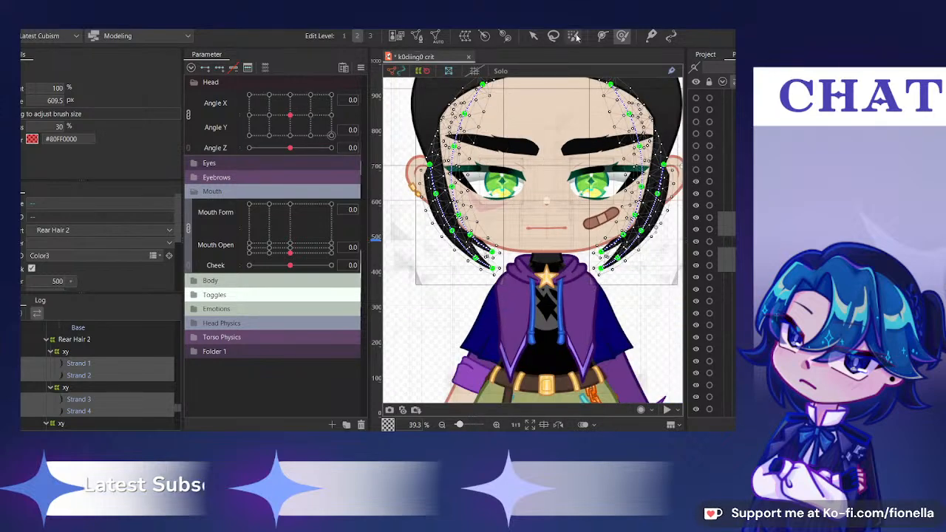
pyautogui.press('Escape')
pyautogui.moveTo(290, 114)
pyautogui.mouseDown()
pyautogui.moveTo(346, 149)
pyautogui.moveTo(341, 94)
pyautogui.moveTo(342, 139)
pyautogui.moveTo(359, 99)
pyautogui.moveTo(297, 116)
pyautogui.mouseUp()
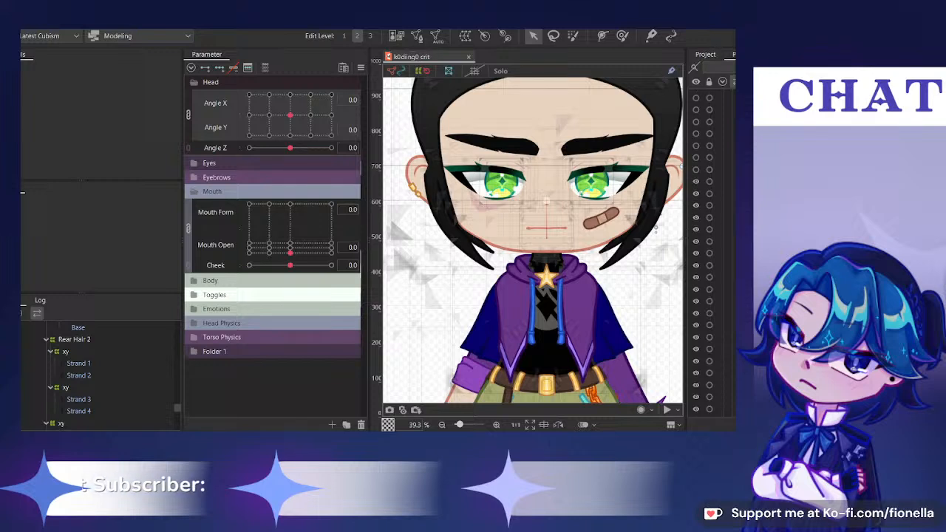
# Unlink Angle X and Angle Y, and shift Rear Hair 2's near-side xy deformer slightly toward the face at Angle X 30
pyautogui.click(65, 351)
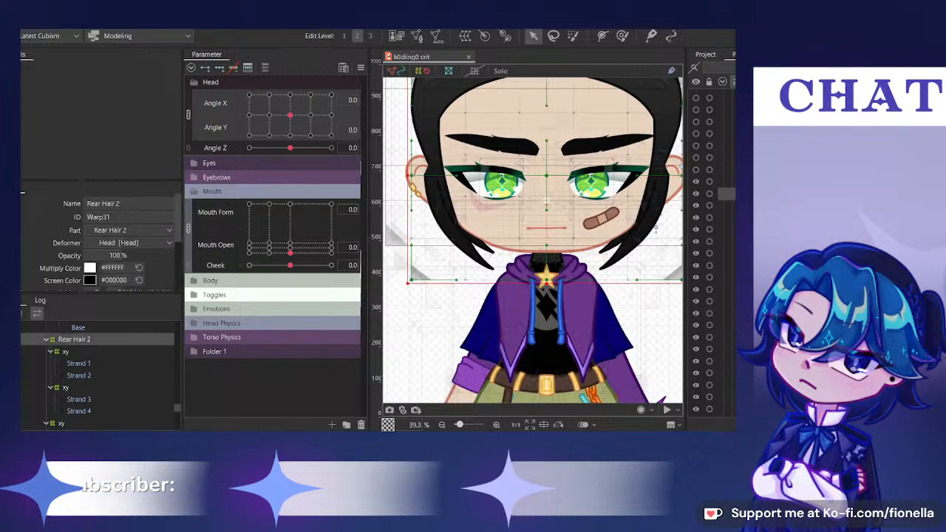
pyautogui.click(187, 114)
pyautogui.moveTo(294, 104); pyautogui.dragTo(338, 113)
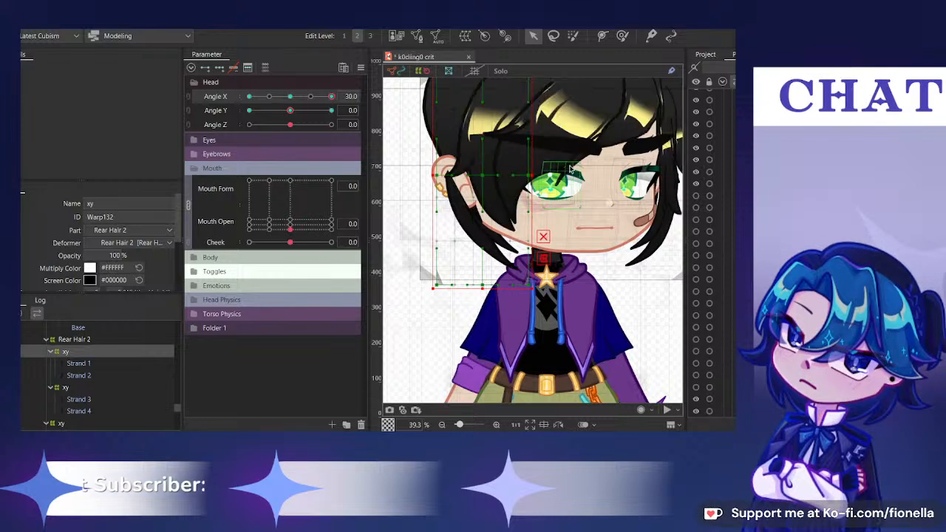
pyautogui.moveTo(296, 100); pyautogui.dragTo(309, 100)
pyautogui.hotkey('ctrl', 'z')
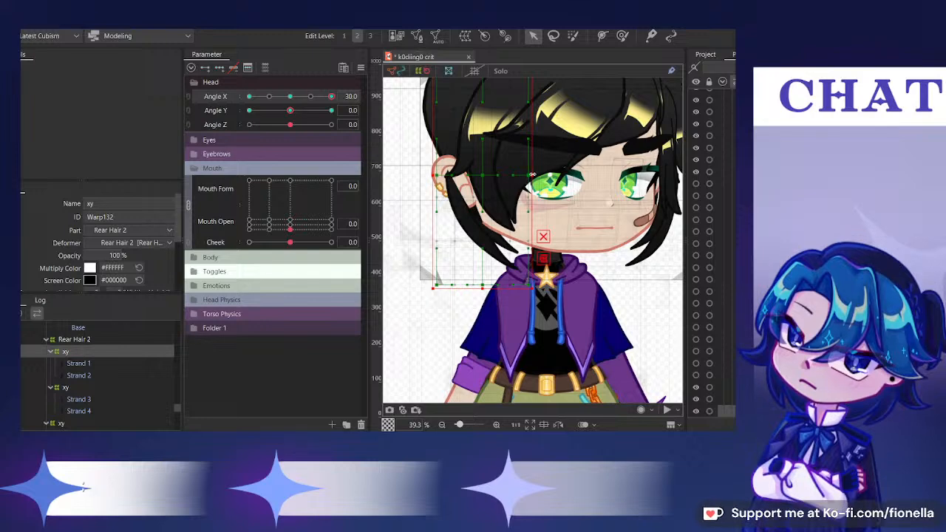
pyautogui.moveTo(542, 176); pyautogui.dragTo(540, 176)
pyautogui.moveTo(315, 105); pyautogui.dragTo(334, 111)
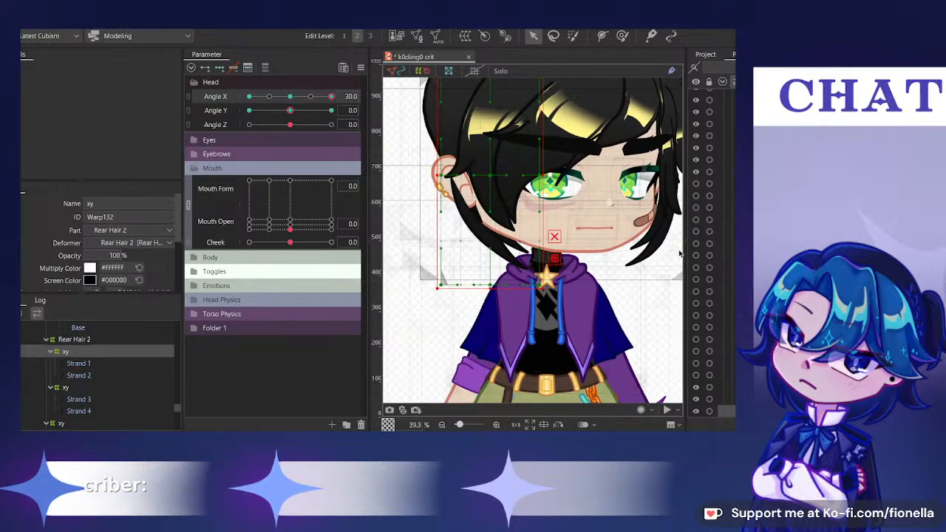
# Examine the rear strands against the temporarily shown side hair at Angle X 15 and 30
pyautogui.moveTo(695, 315); pyautogui.dragTo(698, 375)
pyautogui.click(311, 96)
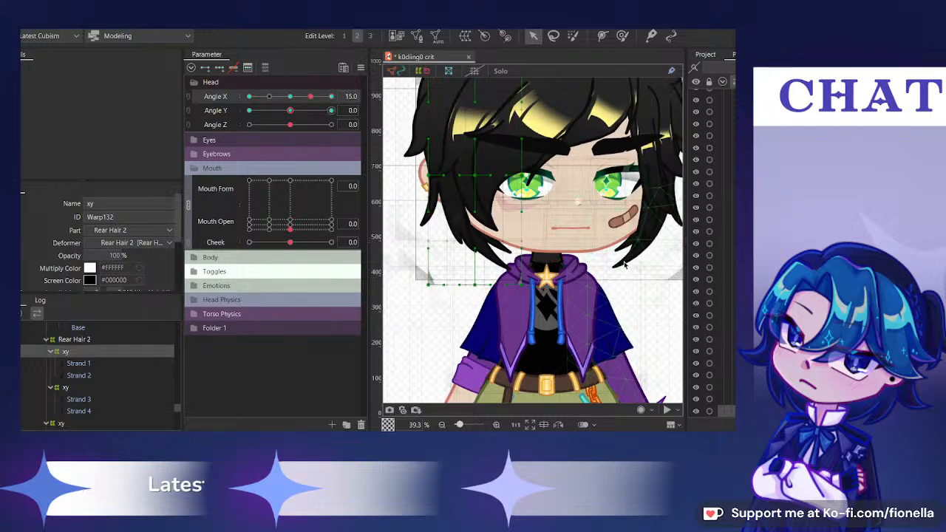
pyautogui.scroll(-2, 543, 222)
pyautogui.moveTo(554, 214); pyautogui.dragTo(525, 231)
pyautogui.scroll(2, 543, 221)
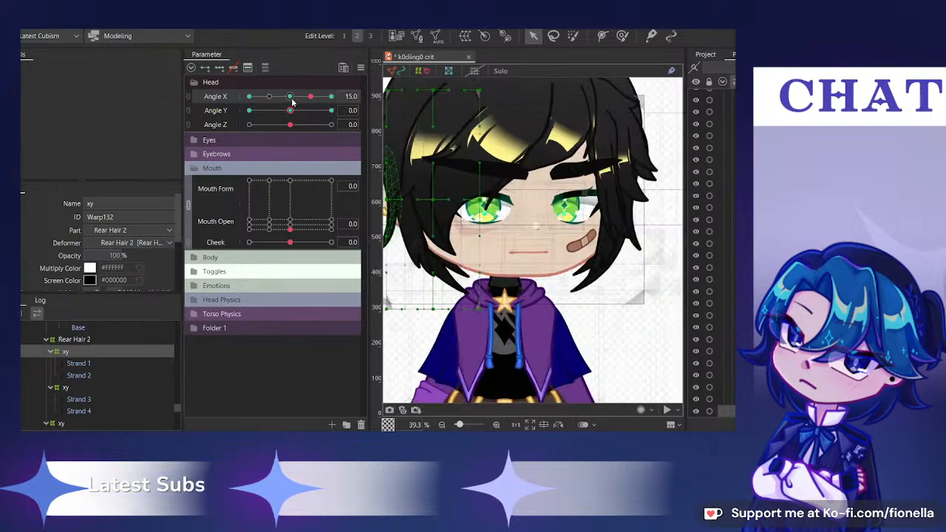
pyautogui.click(331, 96)
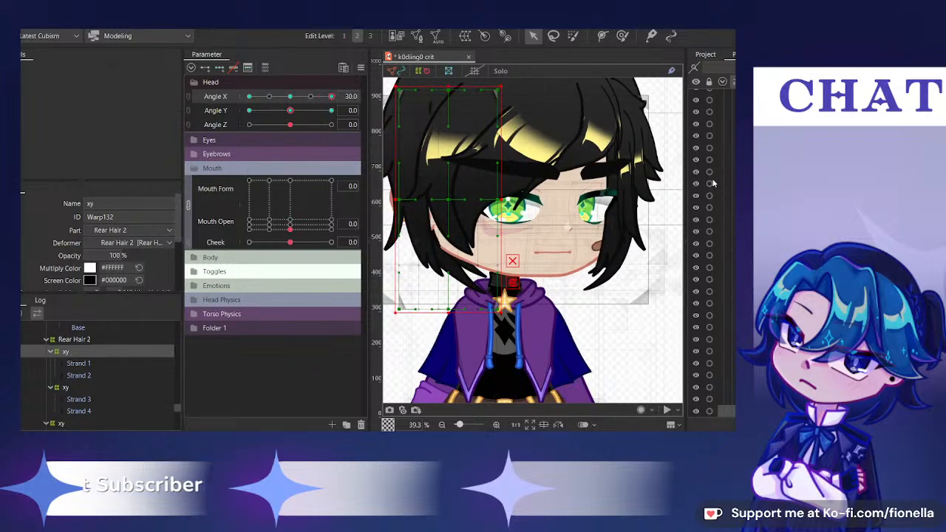
pyautogui.moveTo(696, 184); pyautogui.dragTo(701, 320)
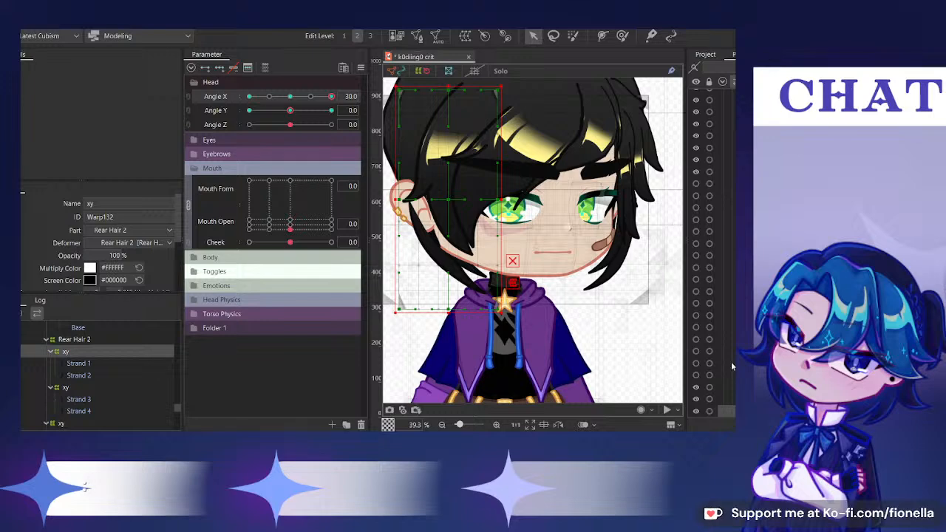
# Move the xy deformer holding Strands 3 and 4 slightly inward toward the face at Angle X 30
pyautogui.scroll(-3, 732, 367)
pyautogui.click(431, 238)
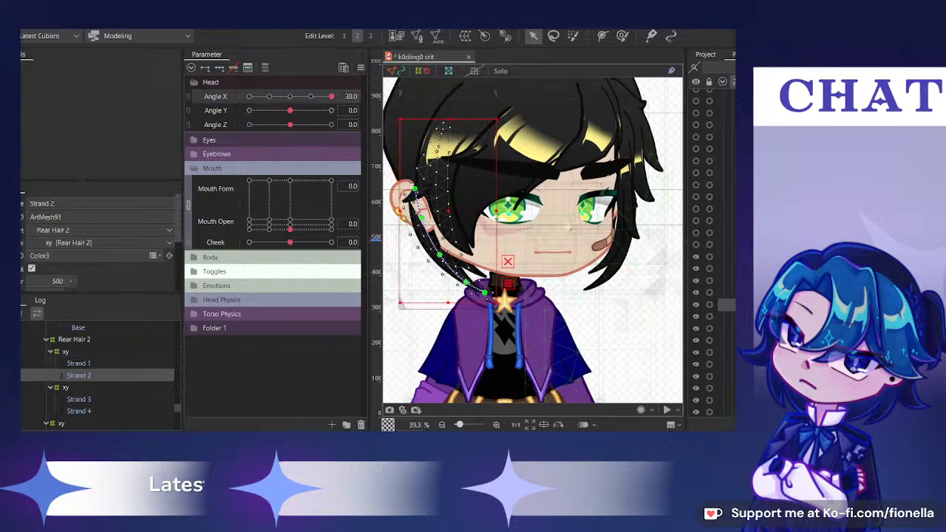
pyautogui.click(65, 387)
pyautogui.moveTo(291, 97); pyautogui.dragTo(333, 98)
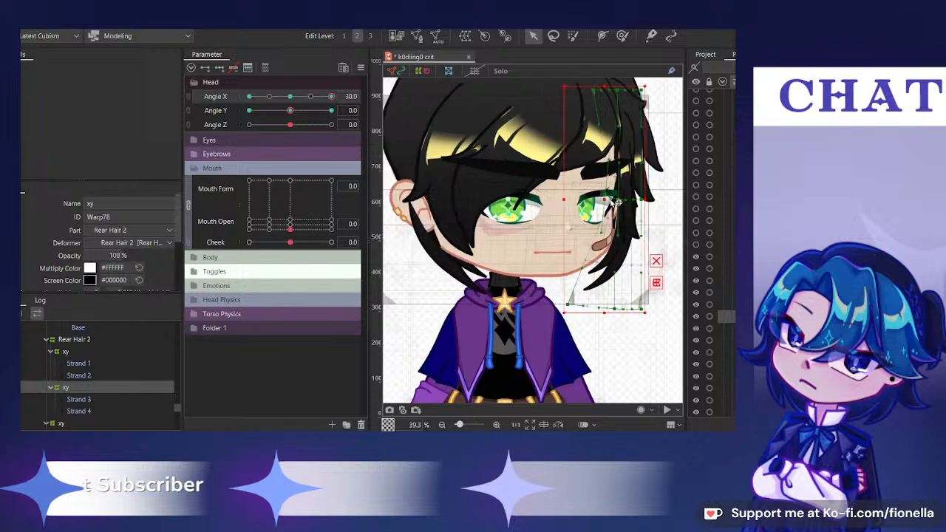
pyautogui.moveTo(605, 198); pyautogui.dragTo(594, 199)
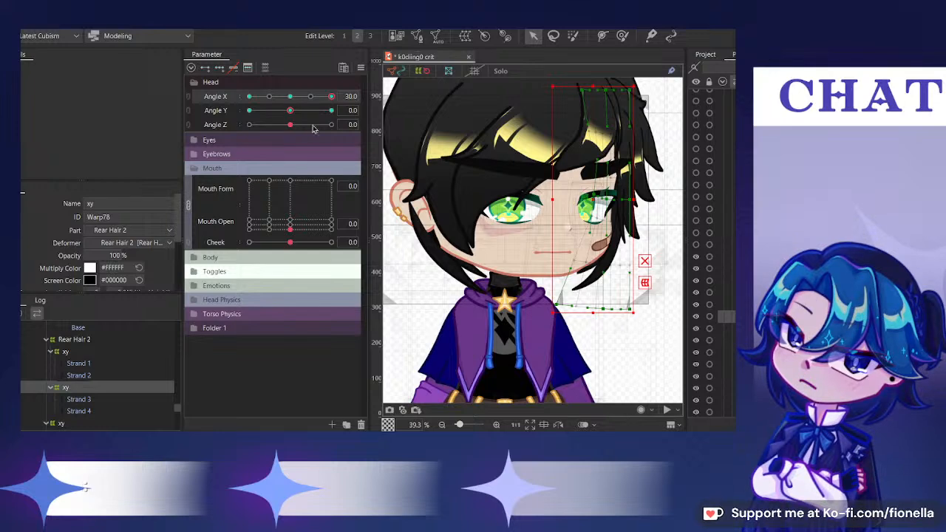
pyautogui.moveTo(332, 97); pyautogui.dragTo(398, 130)
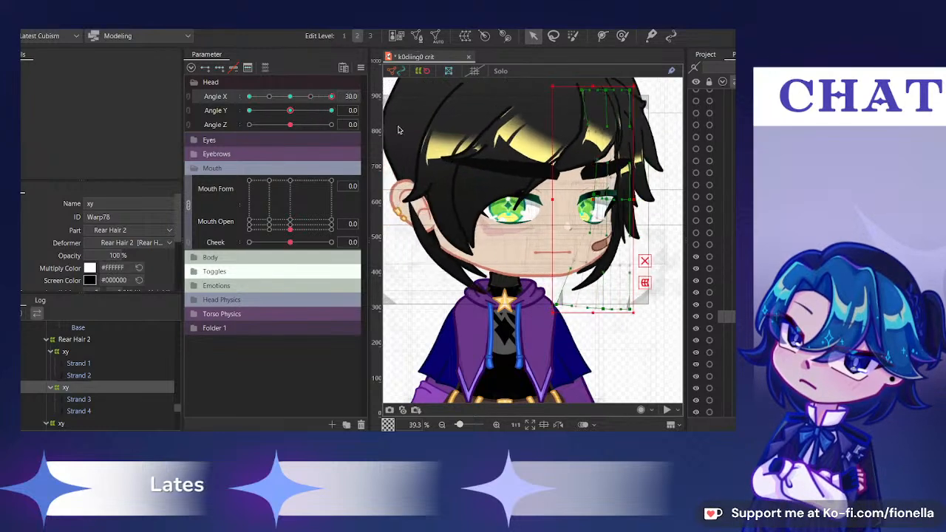
# Refine the far-side xy deformer's lower and inner edges with the deform brush at Angle X 30, testing the shape across Angle X
pyautogui.press('b')
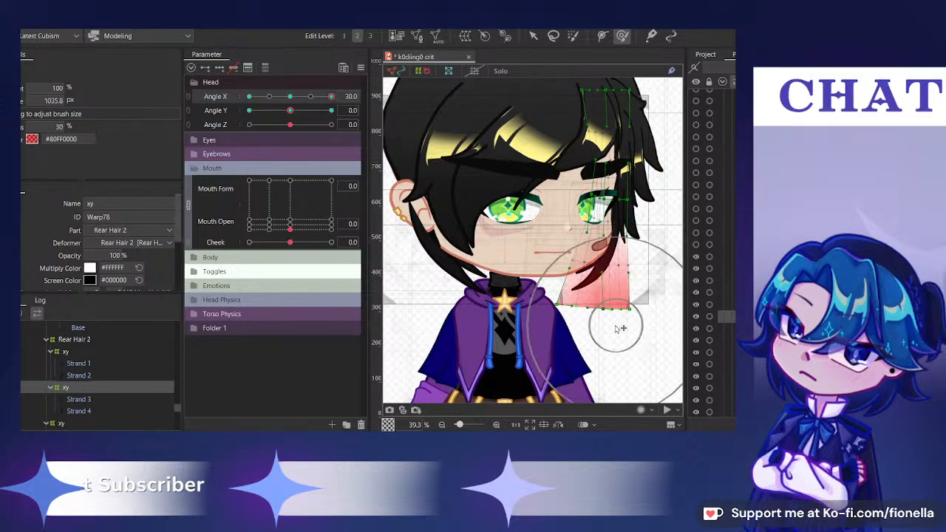
pyautogui.moveTo(290, 96); pyautogui.dragTo(460, 151)
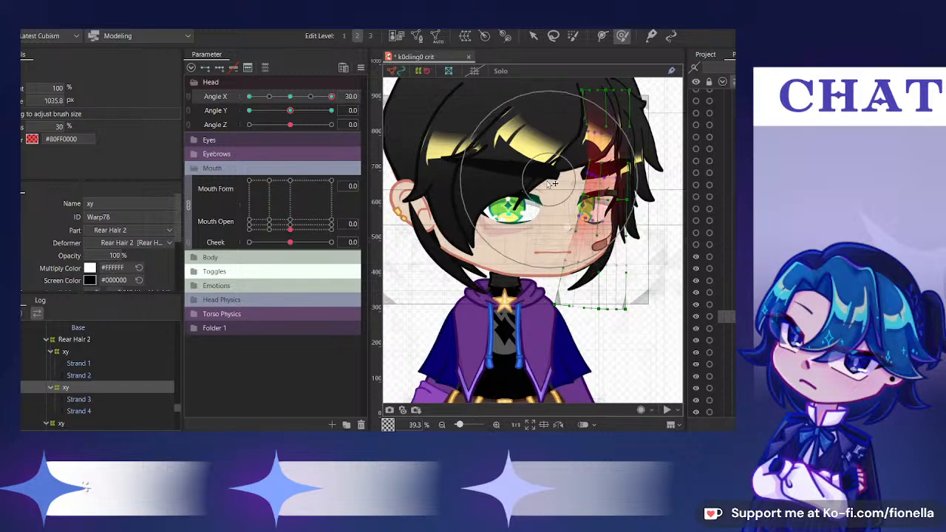
pyautogui.moveTo(331, 97); pyautogui.dragTo(581, 274)
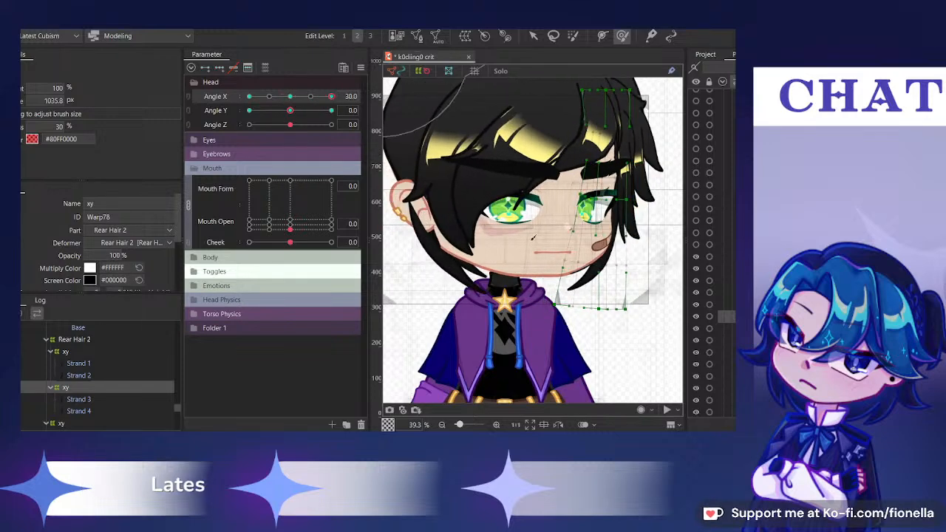
pyautogui.moveTo(571, 333); pyautogui.dragTo(586, 332)
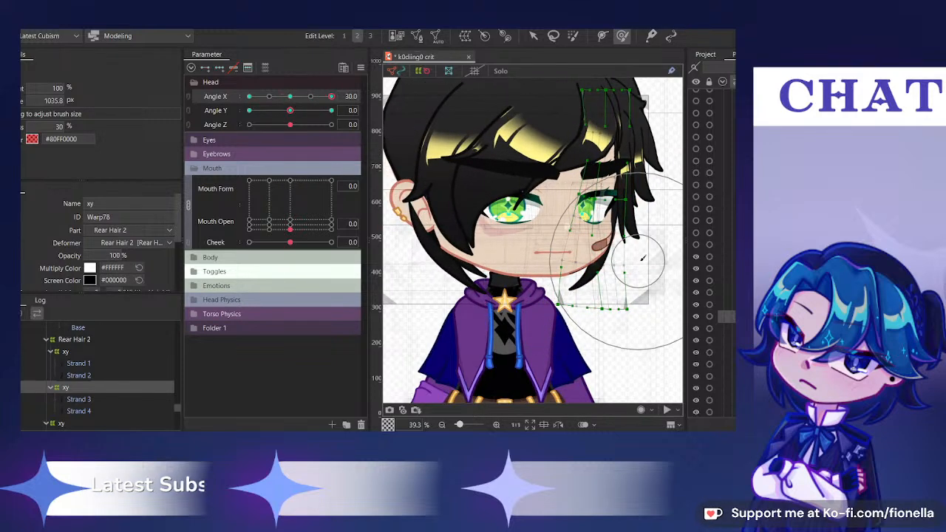
pyautogui.moveTo(332, 97); pyautogui.dragTo(506, 160)
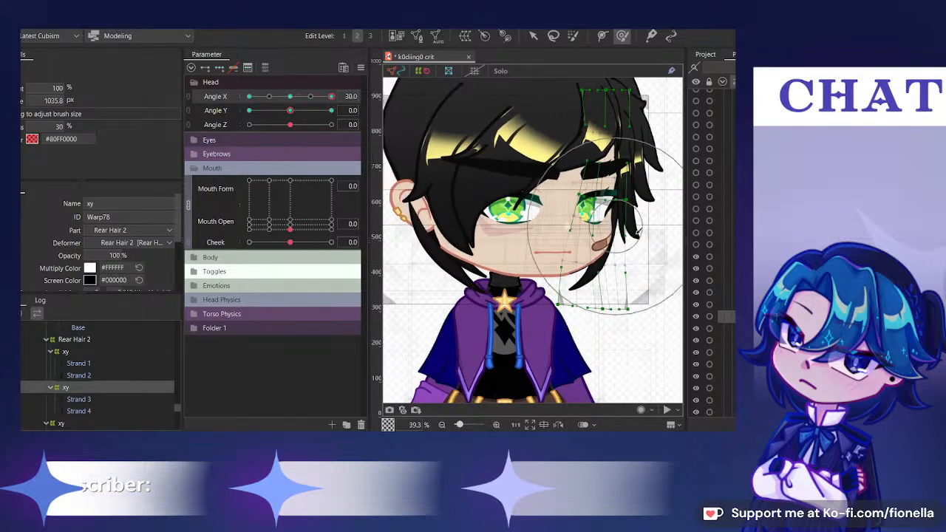
pyautogui.moveTo(305, 97); pyautogui.dragTo(565, 208)
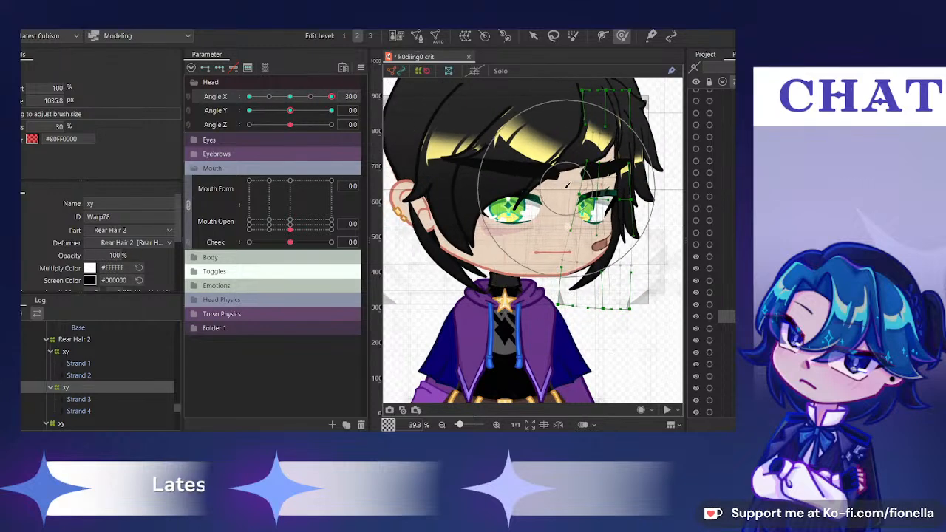
# Select both Rear Hair 2 xy deformers, compare their Angle Y extremes, and raise them at Angle Y -30
pyautogui.click(289, 98)
pyautogui.moveTo(303, 111); pyautogui.dragTo(225, 139)
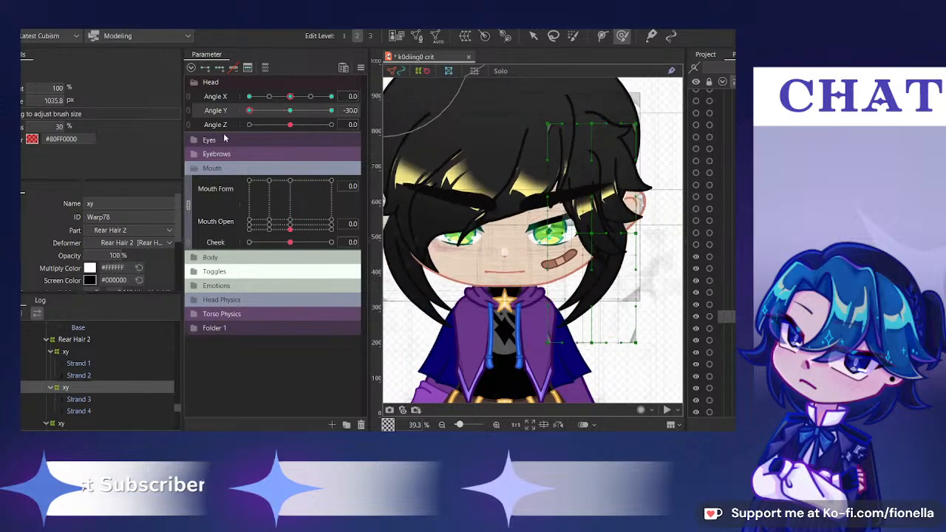
pyautogui.click(290, 110)
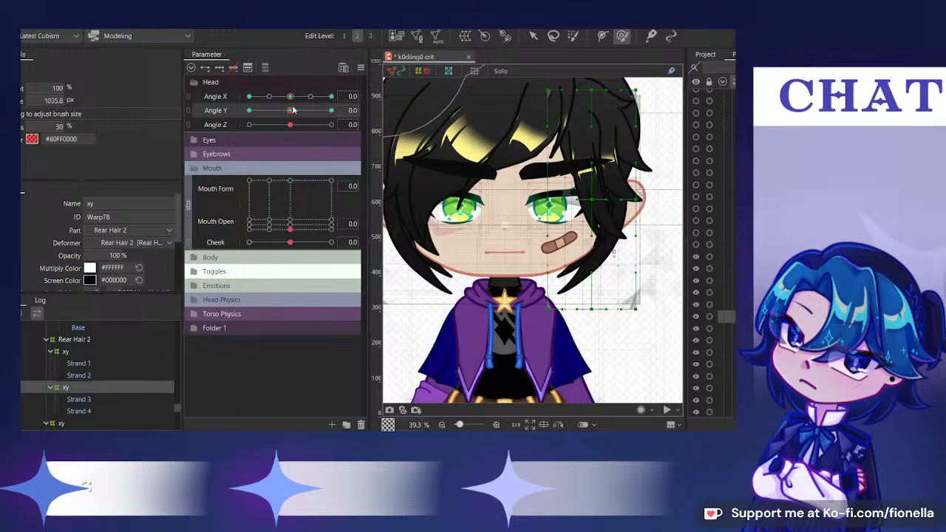
pyautogui.keyDown('ctrl'); pyautogui.click(723, 281); pyautogui.keyUp('ctrl')
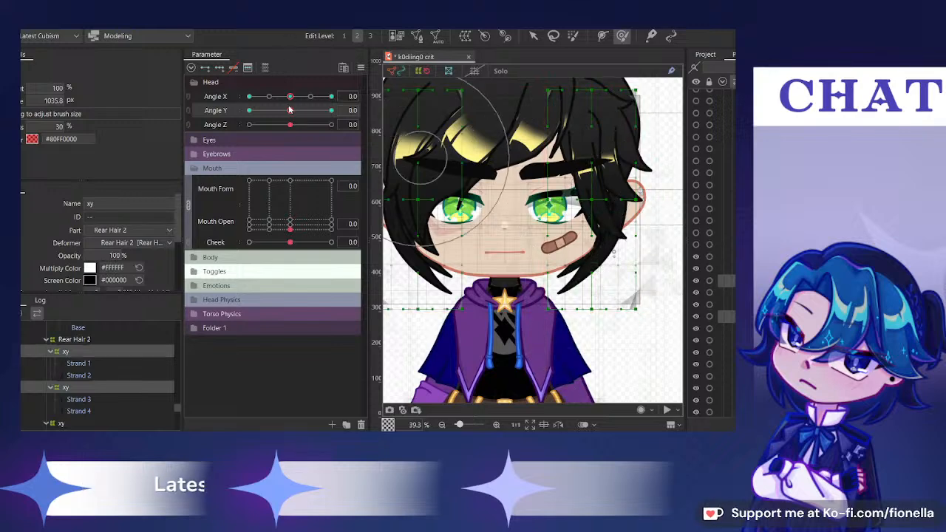
pyautogui.moveTo(289, 110); pyautogui.dragTo(548, 176)
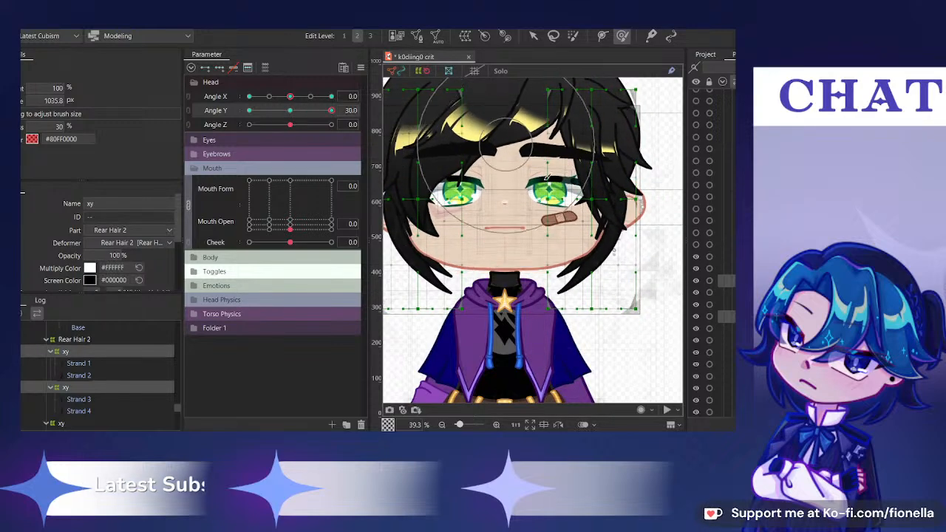
pyautogui.scroll(-3, 547, 176)
pyautogui.scroll(1, 569, 218)
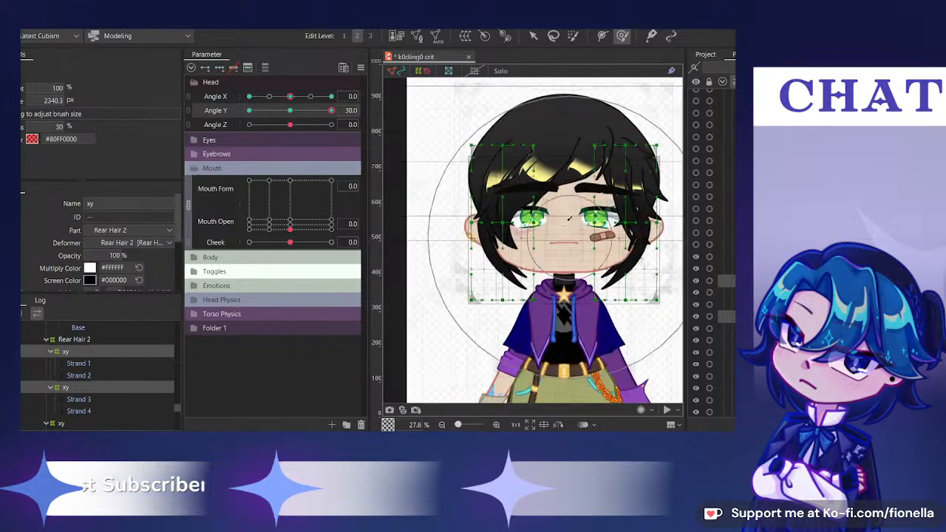
pyautogui.moveTo(332, 110)
pyautogui.mouseDown()
pyautogui.moveTo(292, 112)
pyautogui.moveTo(351, 110)
pyautogui.moveTo(211, 165)
pyautogui.mouseUp()
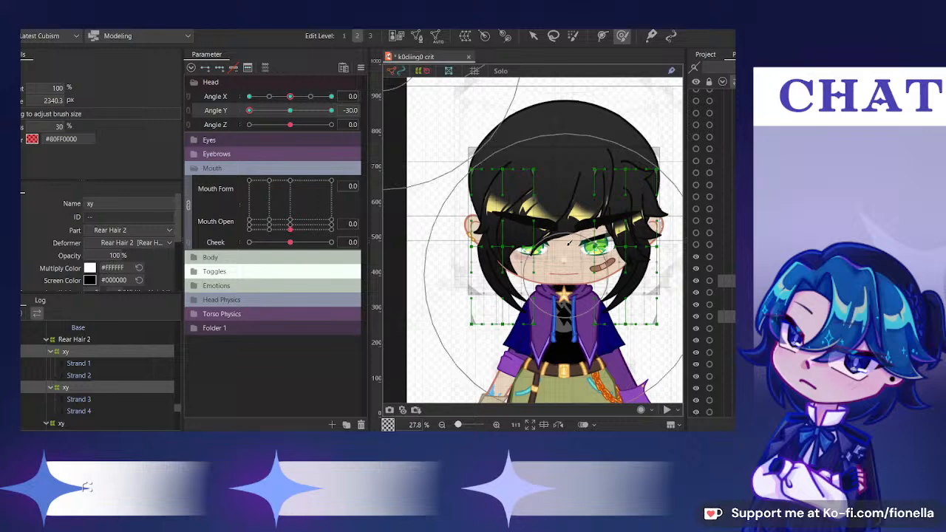
pyautogui.click(534, 36)
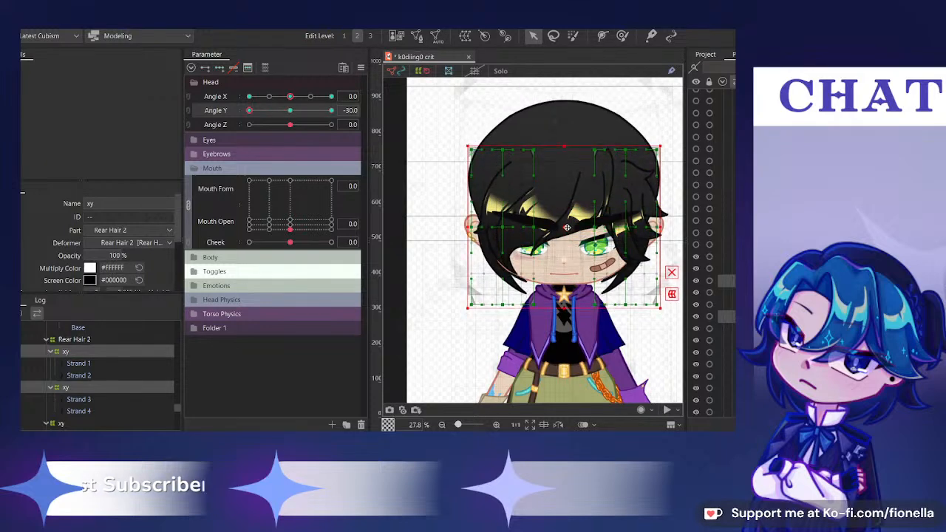
# Nudge both Rear Hair 2 xy deformers slightly down at Angle Y 30 and slightly up at -30, comparing both extremes
pyautogui.click(331, 110)
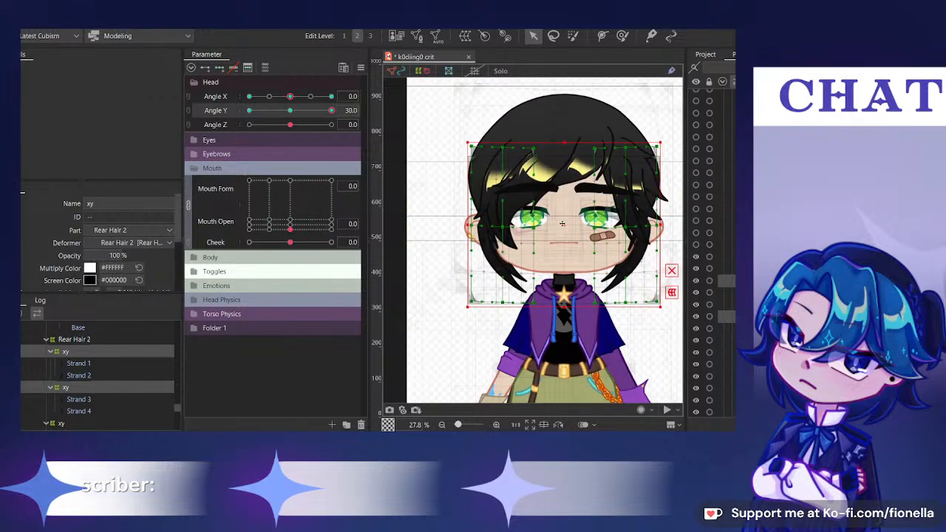
pyautogui.click(249, 110)
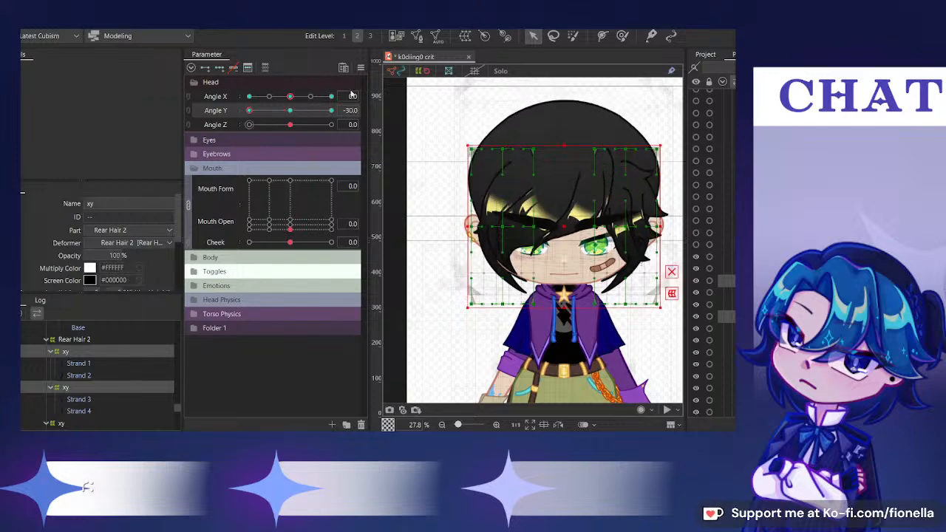
pyautogui.moveTo(242, 131); pyautogui.dragTo(125, 178)
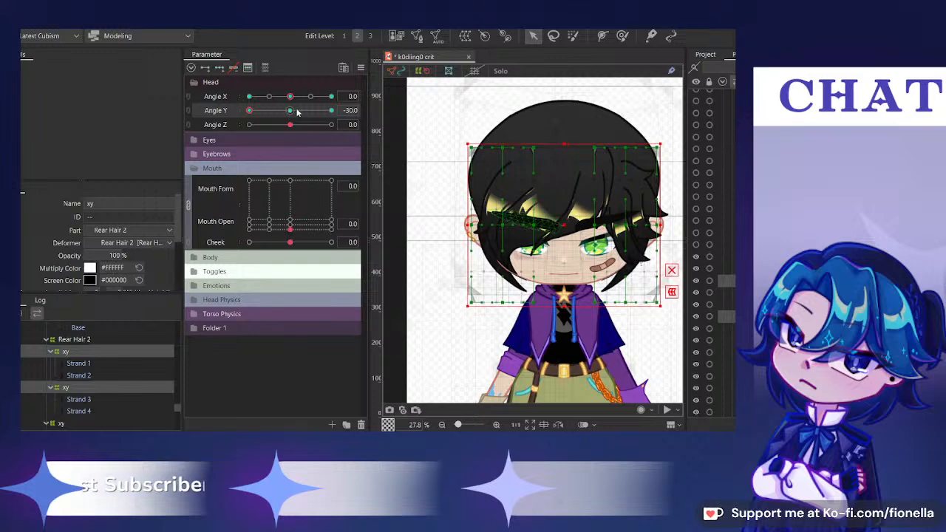
pyautogui.moveTo(298, 110); pyautogui.dragTo(383, 122)
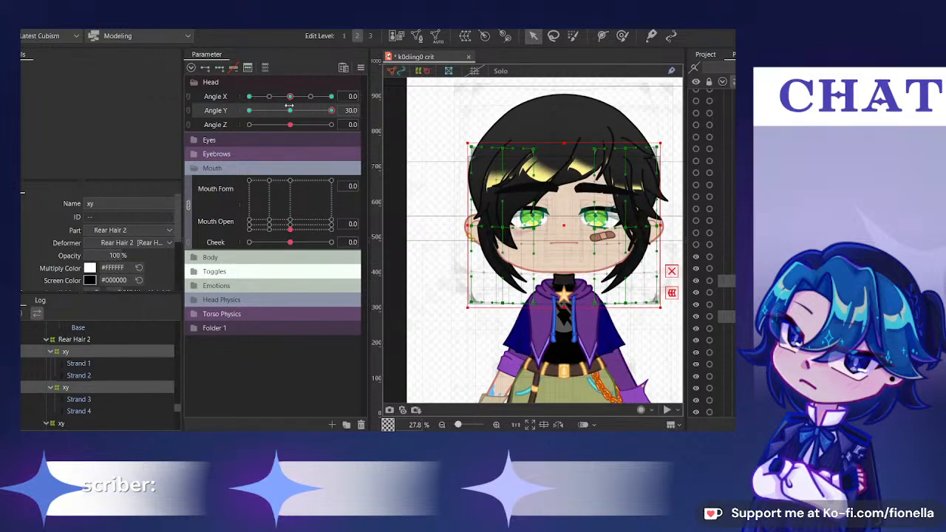
# Link Angle X and Angle Y, and rotate both Rear Hair 2 xy deformers slightly clockwise at Angle X 30, Angle Y 30
pyautogui.click(289, 109)
pyautogui.click(188, 97)
pyautogui.moveTo(290, 114); pyautogui.dragTo(357, 82)
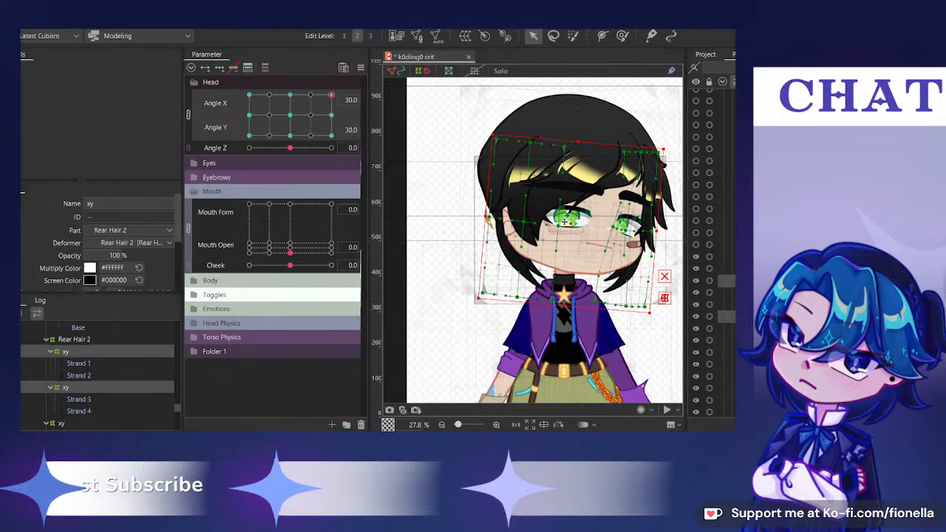
pyautogui.scroll(5, 563, 222)
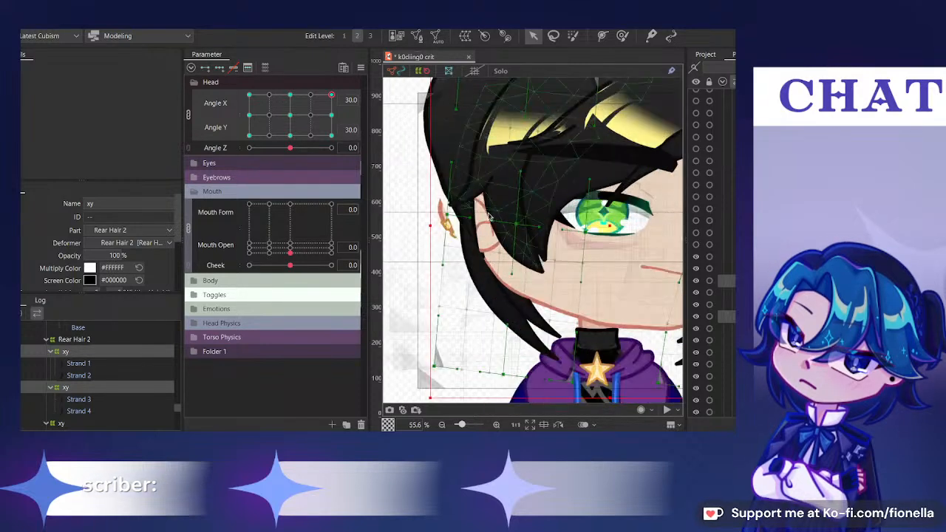
# Rotate both Rear Hair 2 xy deformers slightly counterclockwise at Angle X 30, Angle Y -30, and test the head movement
pyautogui.moveTo(303, 112); pyautogui.dragTo(380, 147)
pyautogui.scroll(-3, 447, 196)
pyautogui.scroll(1, 604, 123)
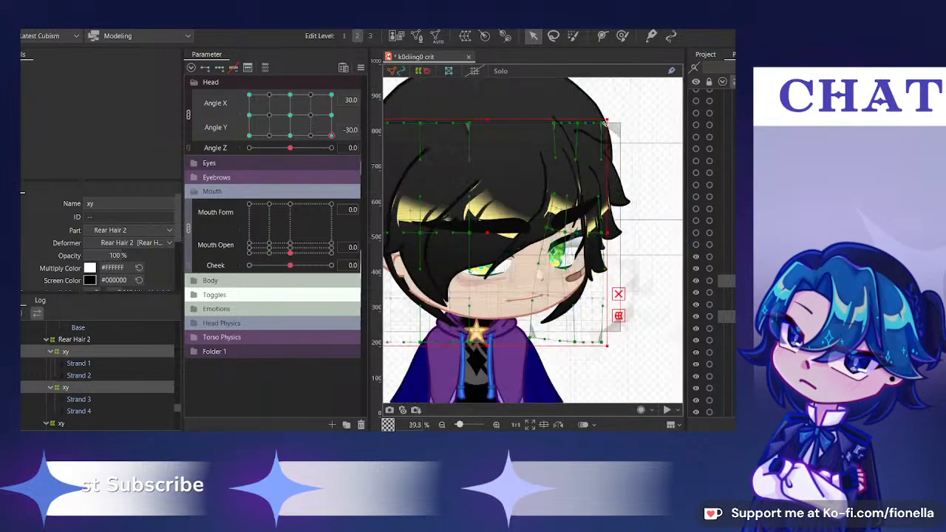
pyautogui.moveTo(611, 113); pyautogui.dragTo(602, 105)
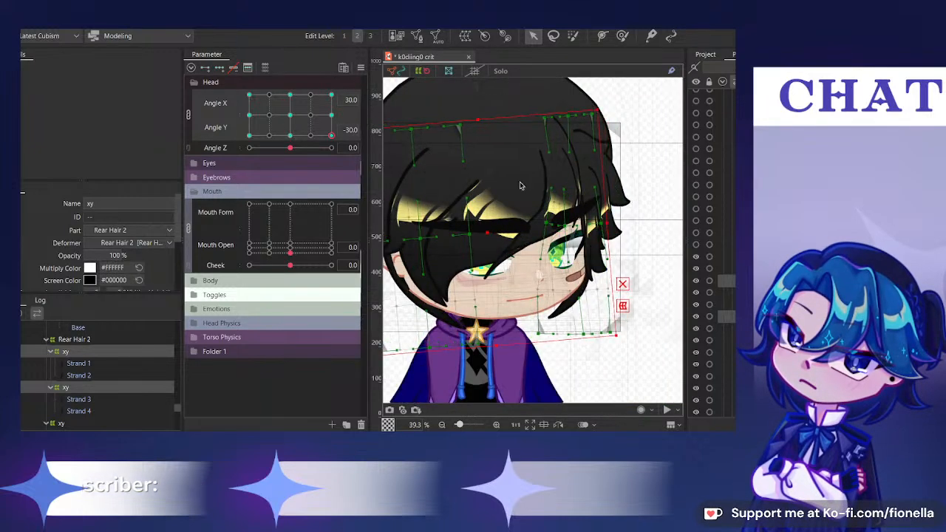
pyautogui.scroll(-2, 398, 215)
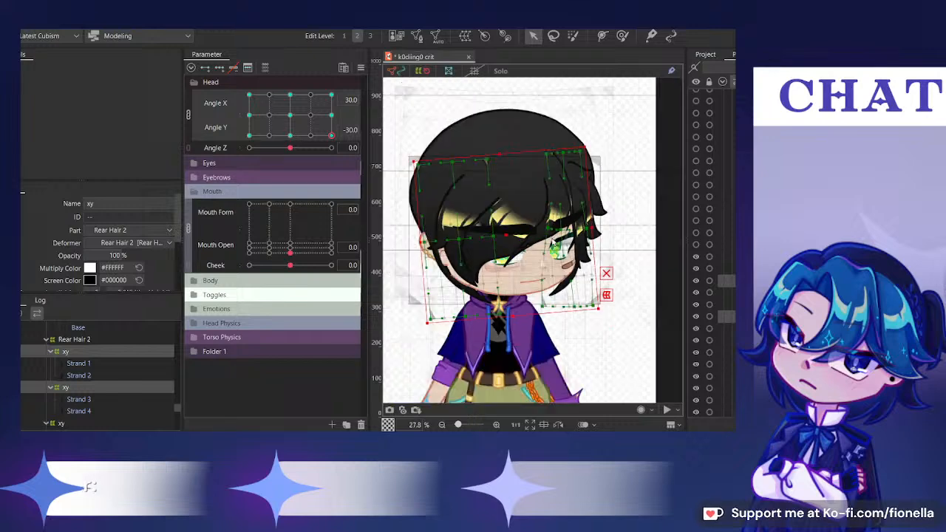
pyautogui.scroll(1, 450, 230)
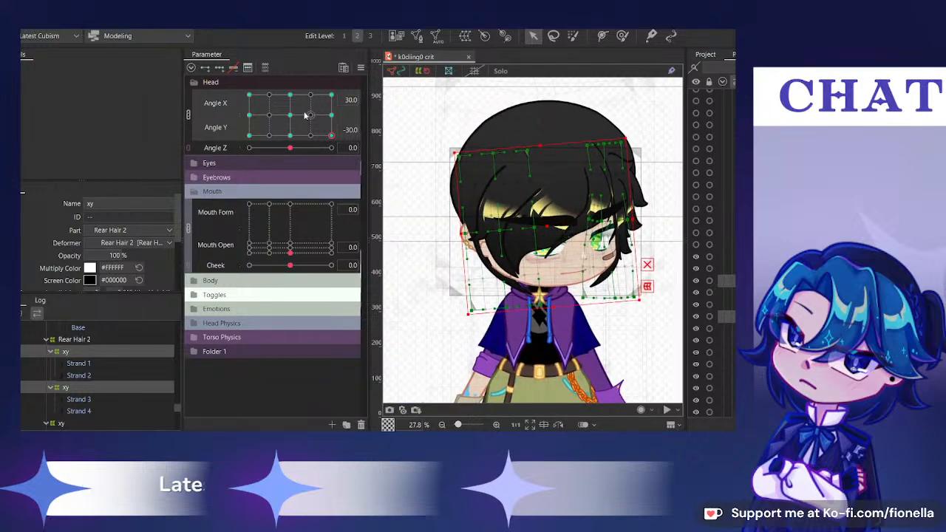
pyautogui.moveTo(305, 115); pyautogui.dragTo(383, 173)
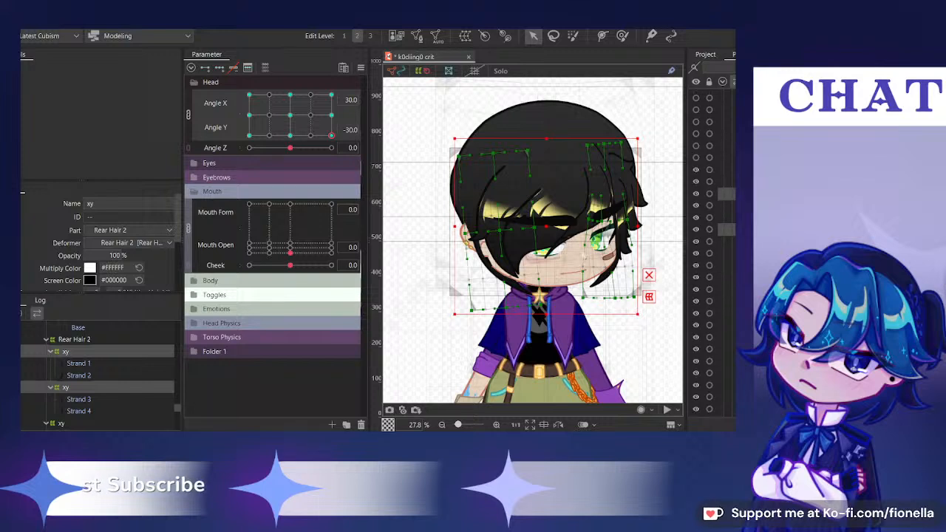
# Select the Rear Hair 2 Color mesh that clips the near-side ear and set the deform brush size to 738.8 px
pyautogui.click(466, 240)
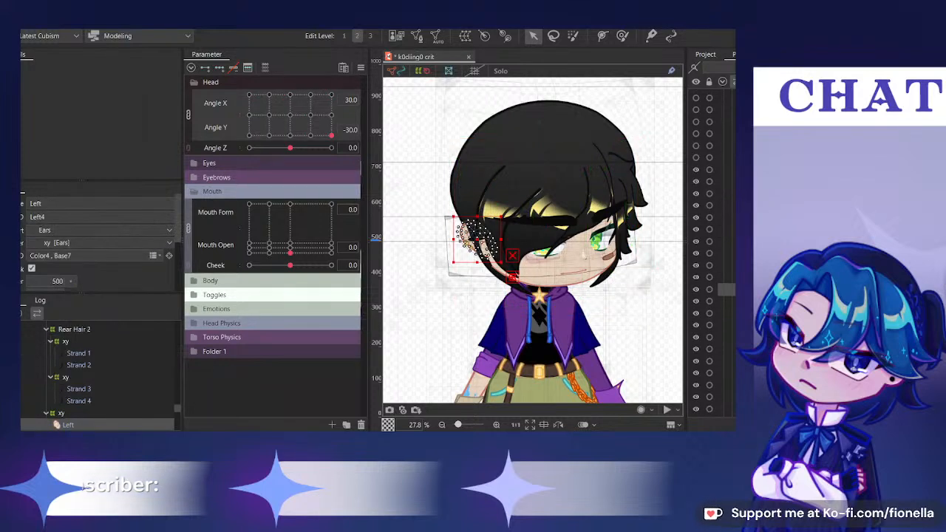
pyautogui.click(170, 256)
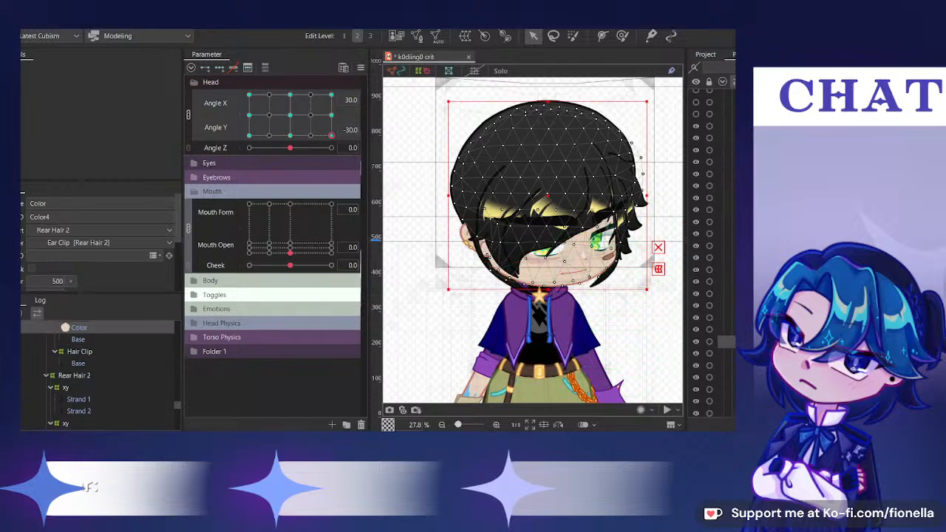
pyautogui.click(622, 35)
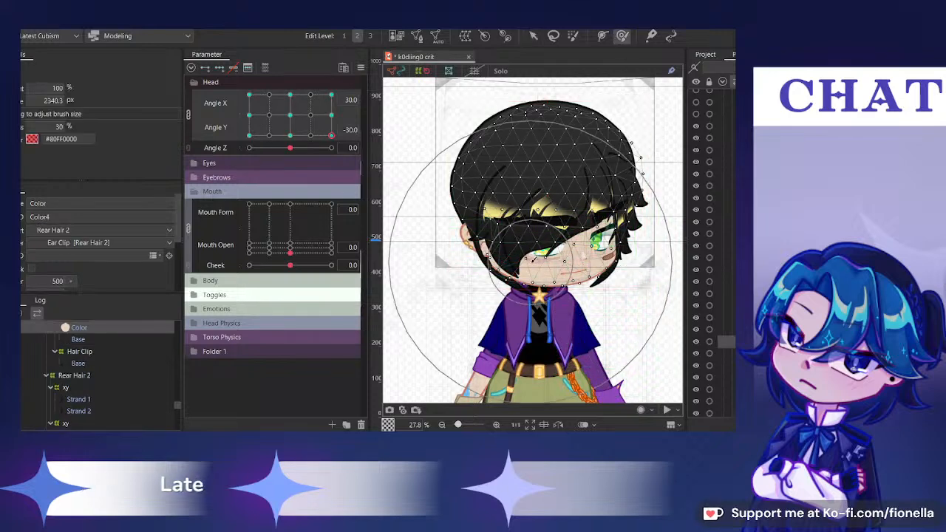
pyautogui.moveTo(472, 189); pyautogui.dragTo(449, 160)
pyautogui.moveTo(491, 261)
pyautogui.mouseDown()
pyautogui.moveTo(490, 248)
pyautogui.moveTo(471, 240)
pyautogui.moveTo(446, 242)
pyautogui.moveTo(458, 222)
pyautogui.moveTo(507, 237)
pyautogui.mouseUp()
pyautogui.scroll(2, 488, 247)
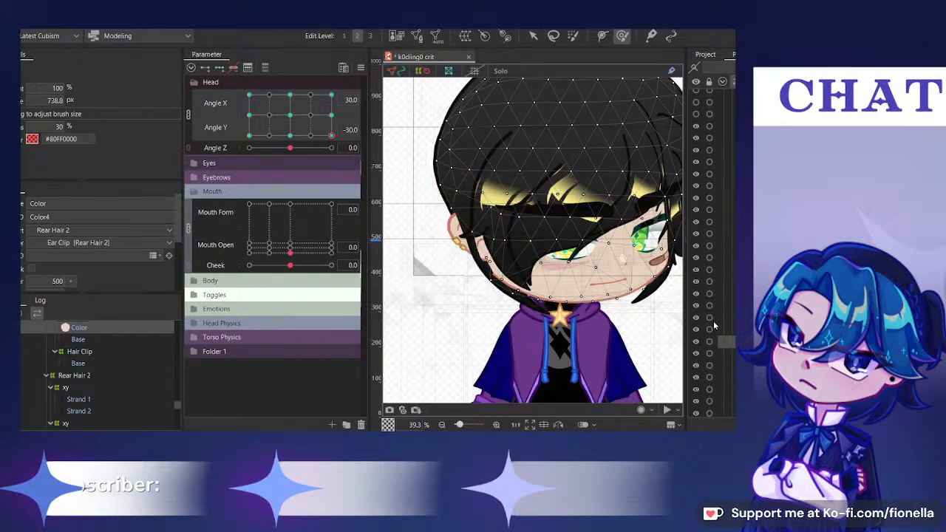
# Pull the Rear Hair 2 Base mesh toward the face beside the near-side ear at Angle X 30, Angle Y -30, testing the head turn
pyautogui.click(726, 246)
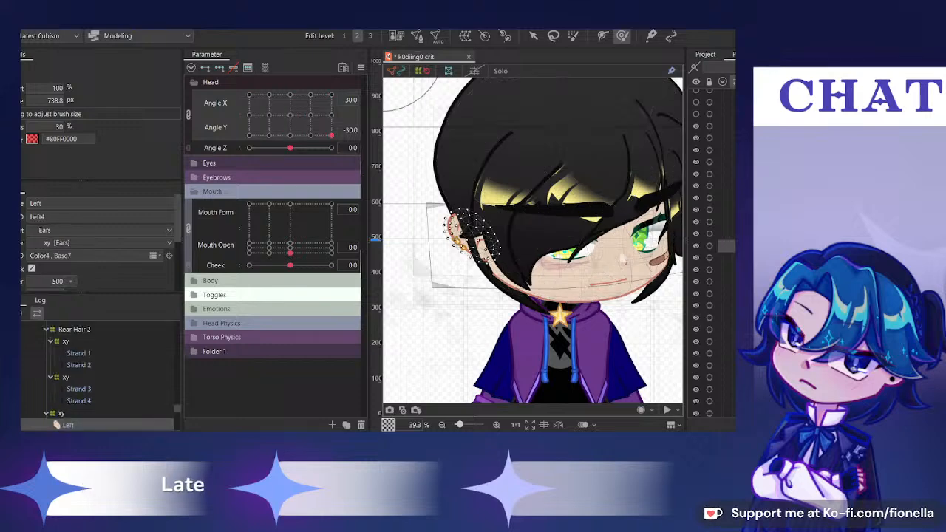
pyautogui.click(726, 353)
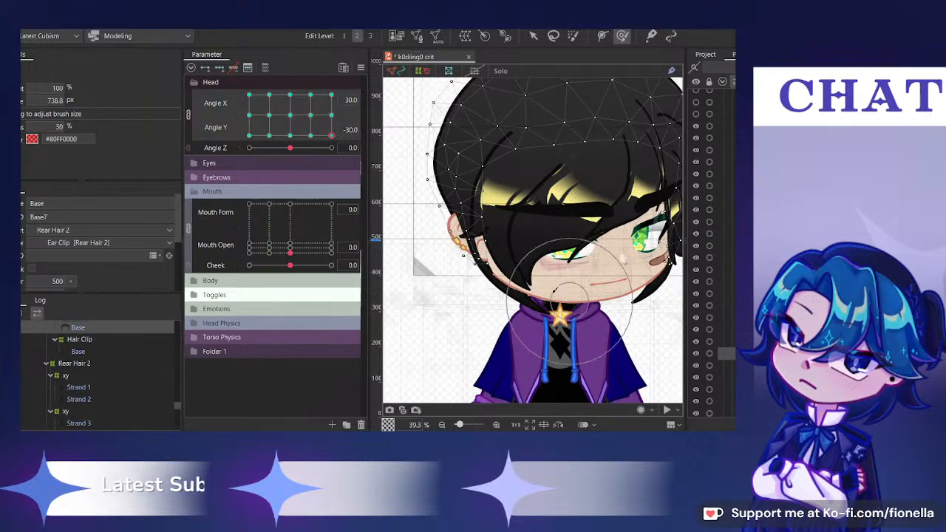
pyautogui.scroll(4, 550, 290)
pyautogui.moveTo(459, 246); pyautogui.dragTo(479, 250)
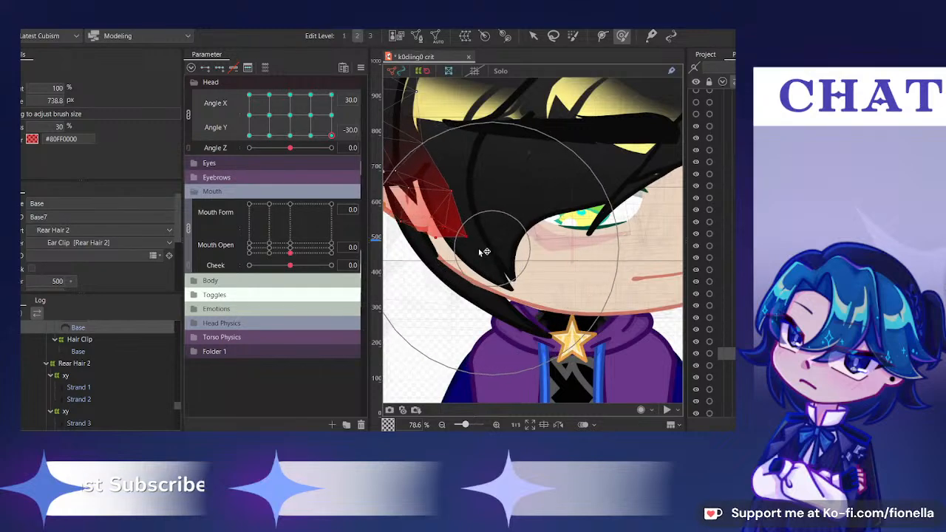
pyautogui.scroll(-4, 530, 277)
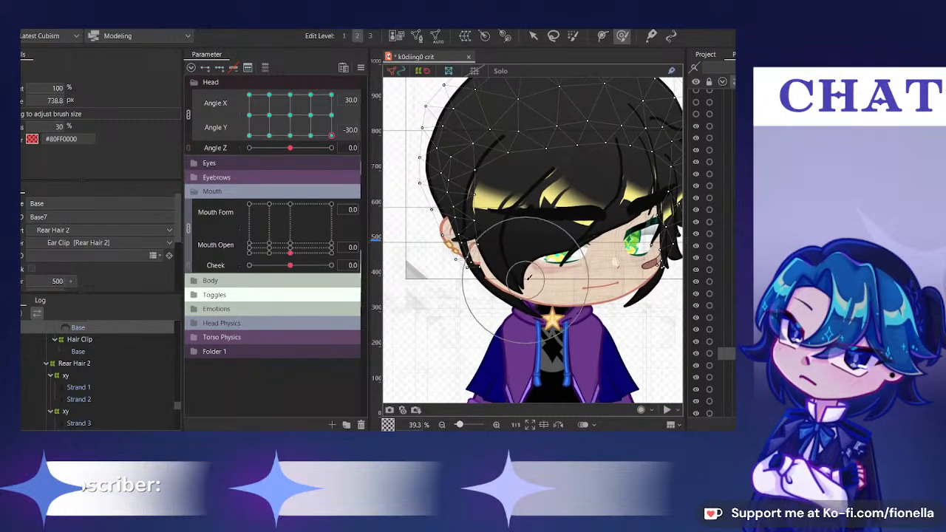
pyautogui.scroll(-2, 584, 238)
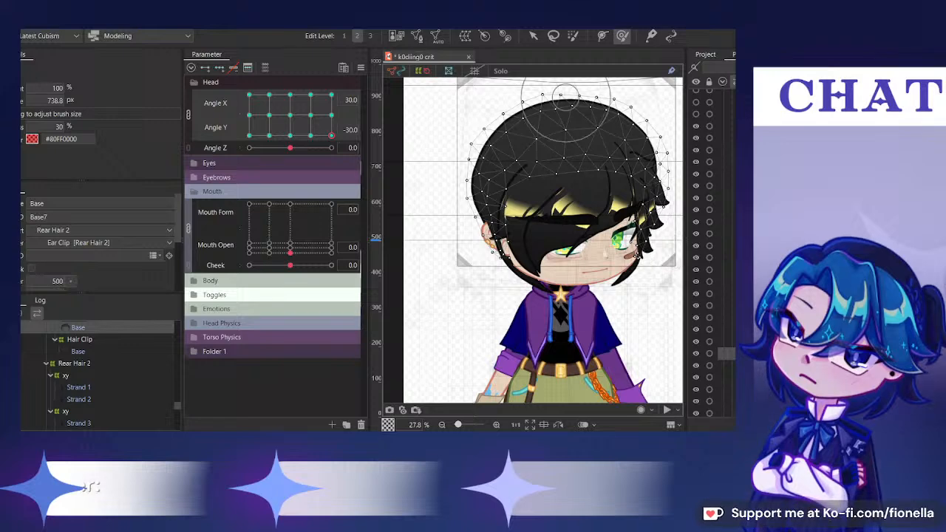
pyautogui.click(290, 116)
pyautogui.moveTo(297, 118); pyautogui.dragTo(332, 115)
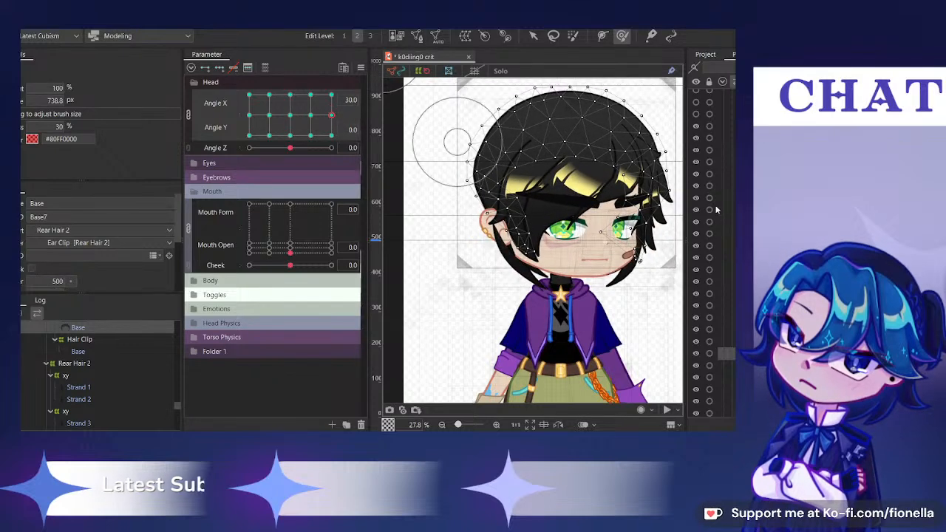
# Return Angle X and Angle Y to 0 and hide the selection display on the canvas
pyautogui.scroll(3, 711, 251)
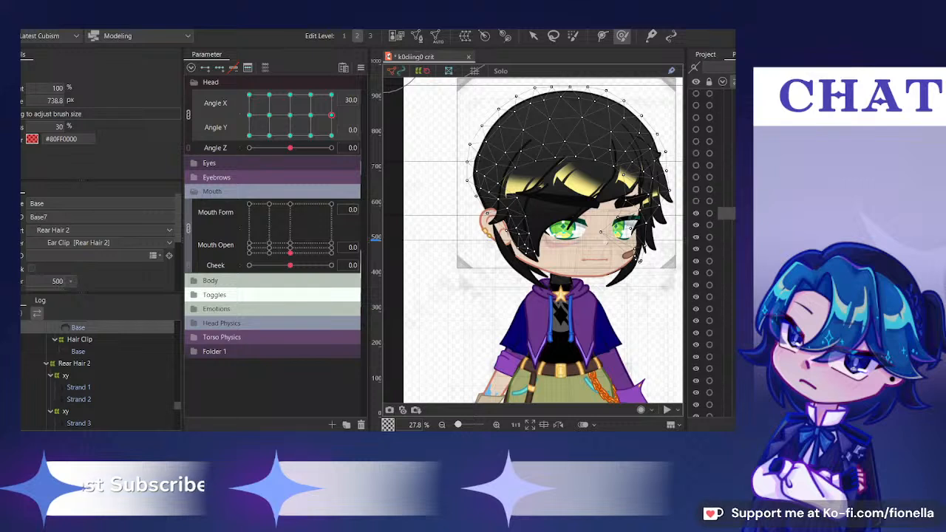
pyautogui.scroll(4, 721, 177)
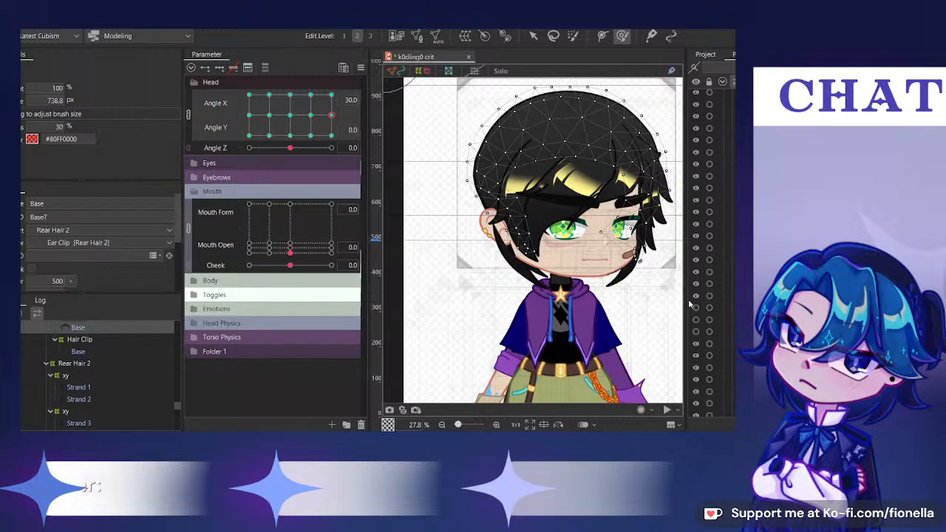
pyautogui.click(292, 117)
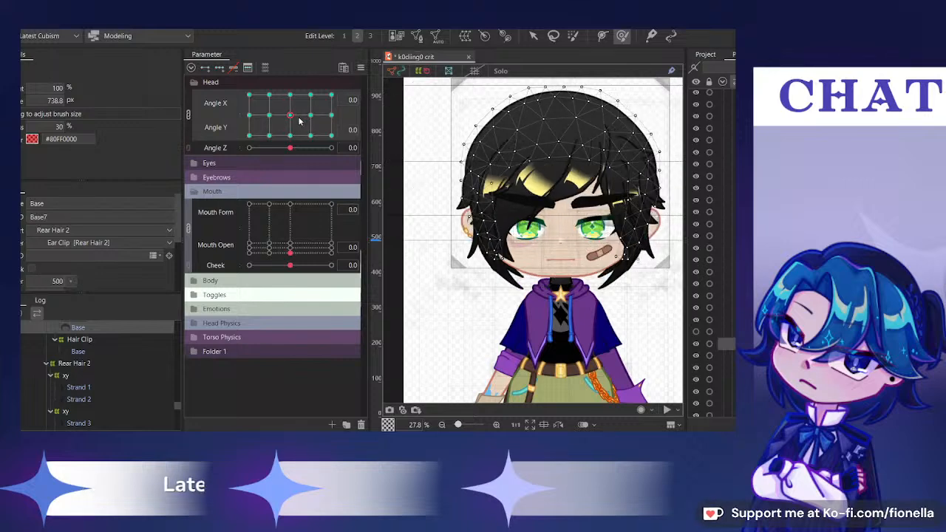
pyautogui.hotkey('ctrl', 't')
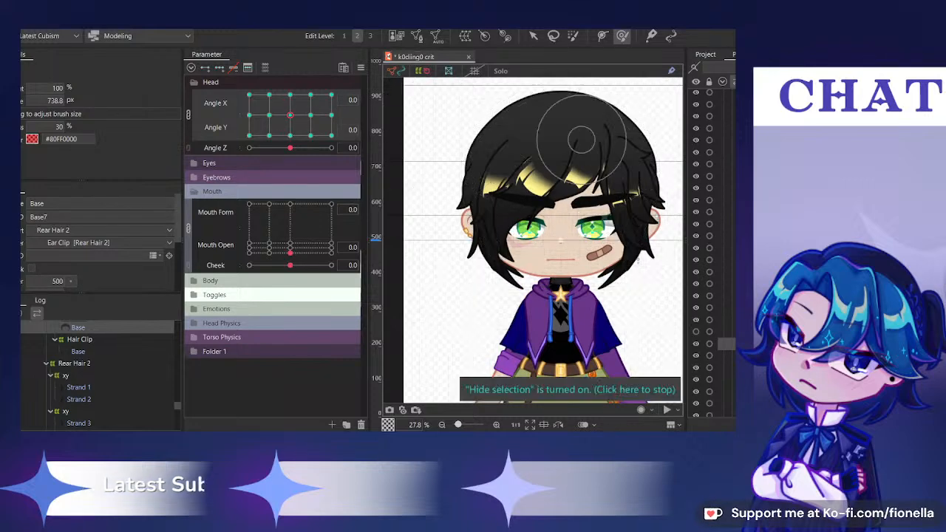
# Select the Rear Hair 1 warp deformer, unlink Angle X from Angle Y, and test Angle Y before returning it to 0
pyautogui.click(727, 284)
pyautogui.keyDown('ctrl'); pyautogui.click(727, 272); pyautogui.keyUp('ctrl')
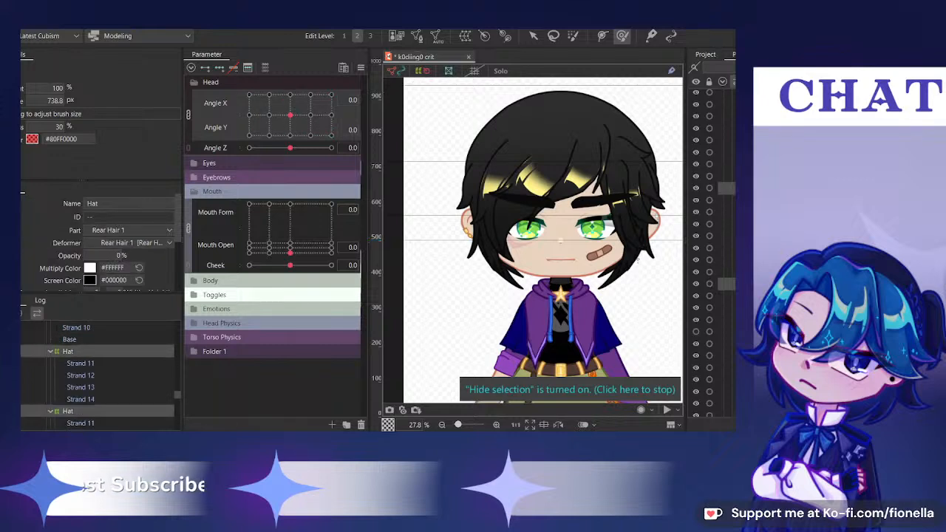
pyautogui.keyDown('ctrl'); pyautogui.click(727, 140); pyautogui.keyUp('ctrl')
pyautogui.click(726, 141)
pyautogui.click(189, 114)
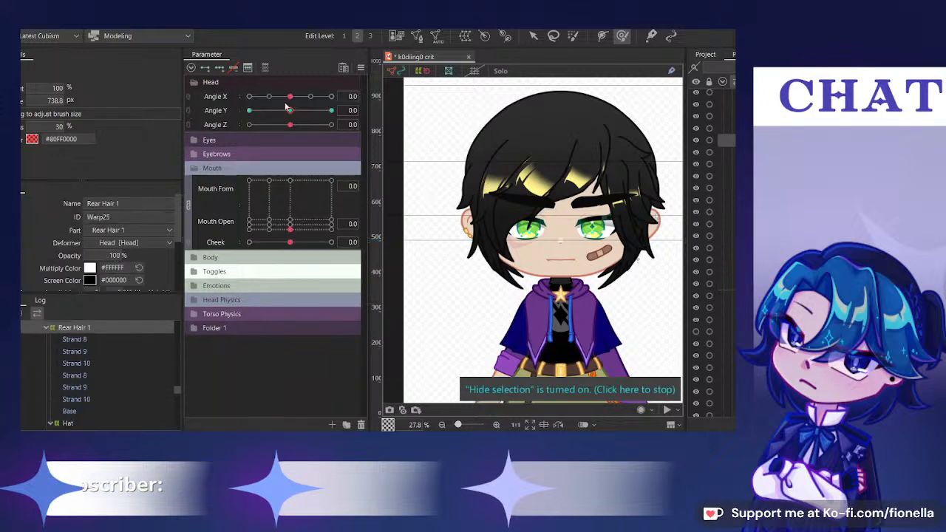
pyautogui.moveTo(291, 111); pyautogui.dragTo(305, 128)
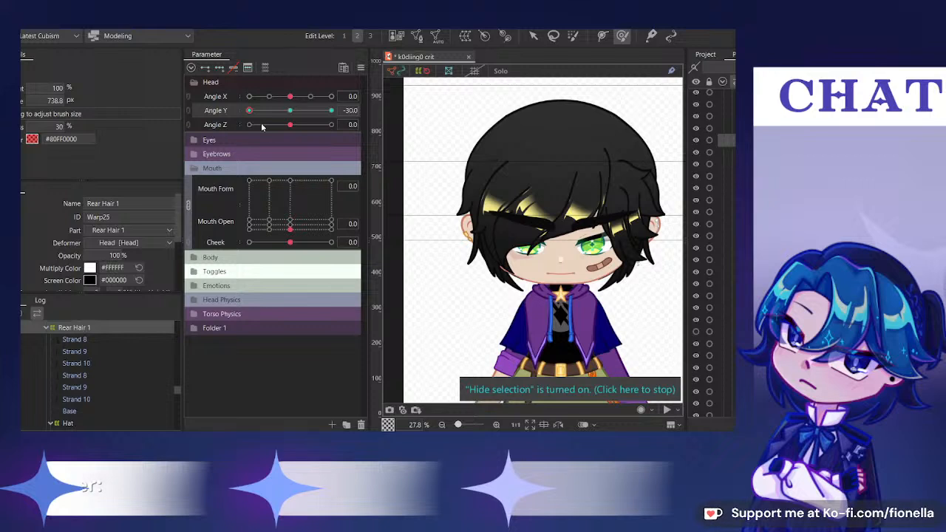
pyautogui.moveTo(261, 128); pyautogui.dragTo(282, 62)
pyautogui.click(289, 110)
# Select the first Strand 8 to Strand 10 meshes of Rear Hair 1 and examine their Rear 1 x 1 and Rear 1 x 2 blend shapes
pyautogui.click(724, 152)
pyautogui.keyDown('shift'); pyautogui.click(721, 173); pyautogui.keyUp('shift')
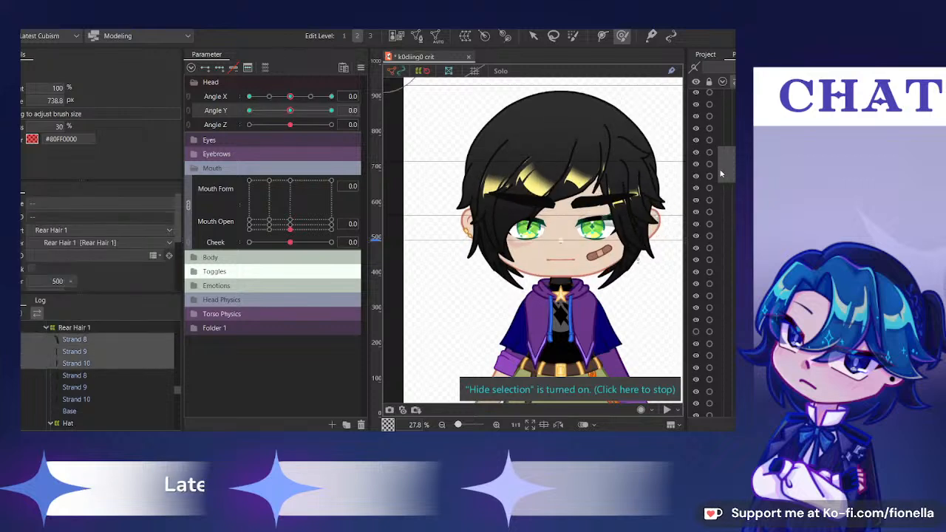
pyautogui.click(266, 67)
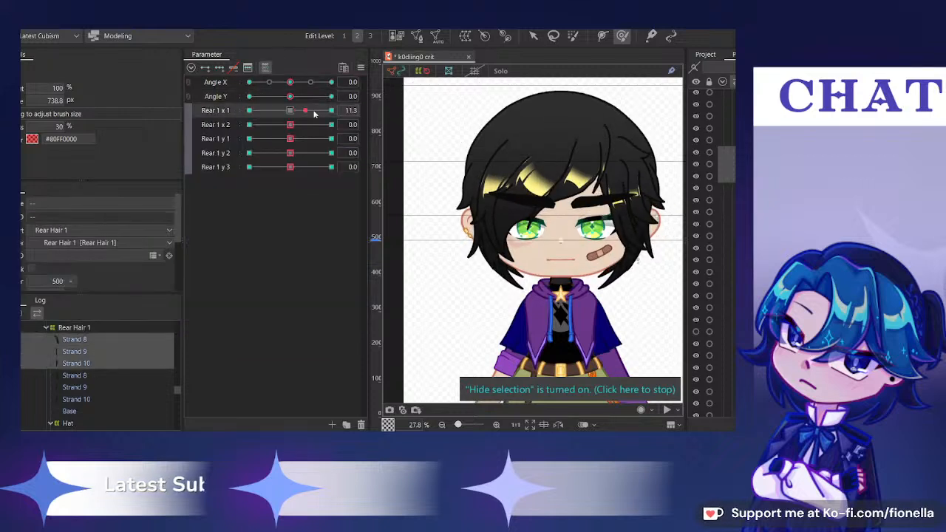
pyautogui.moveTo(290, 110); pyautogui.dragTo(239, 132)
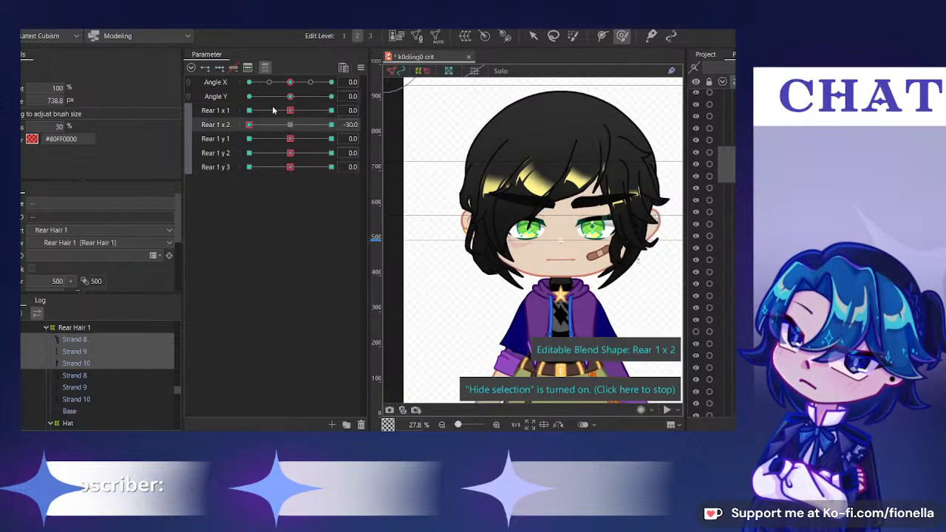
pyautogui.click(265, 68)
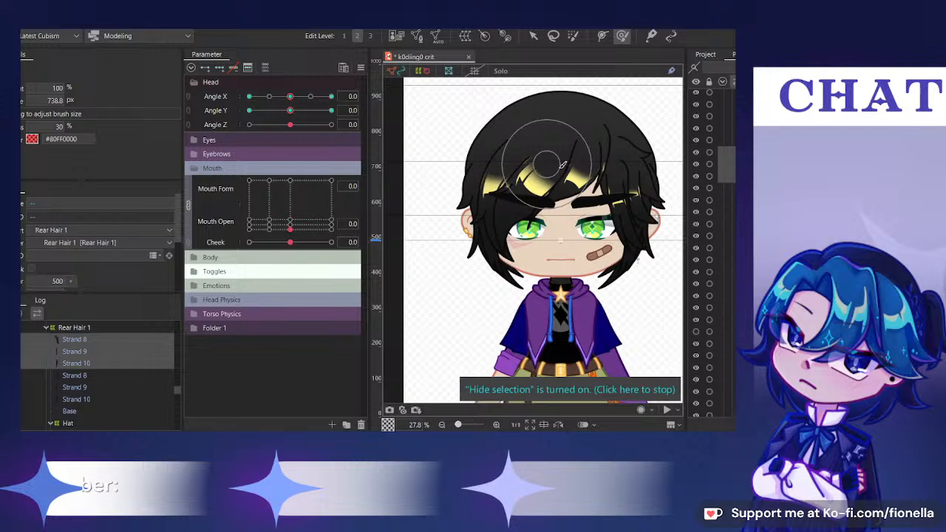
# Add the remaining Rear Hair 1 strands, including the Hat strands, to the selection and test Rear 1 x 1 at Angle X 30
pyautogui.keyDown('shift'); pyautogui.click(636, 195); pyautogui.keyUp('shift')
pyautogui.scroll(-2, 97, 377)
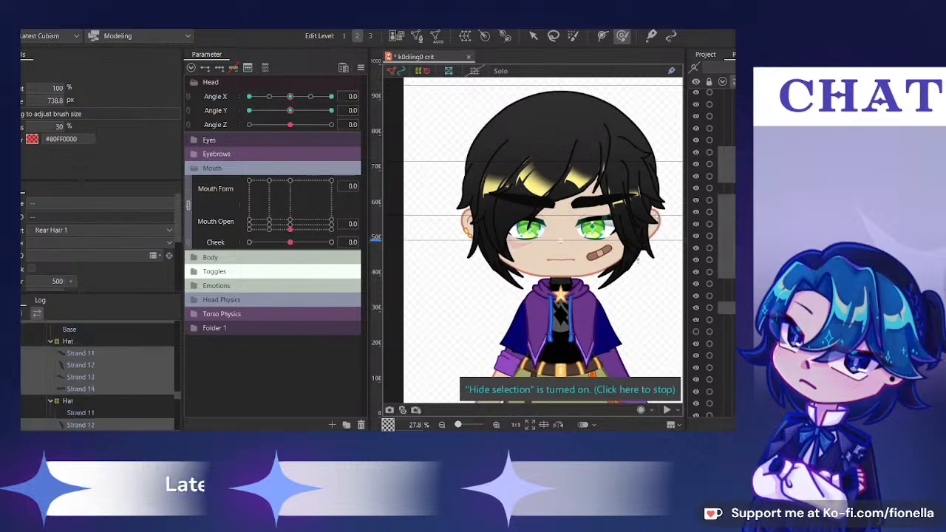
pyautogui.scroll(-1, 97, 377)
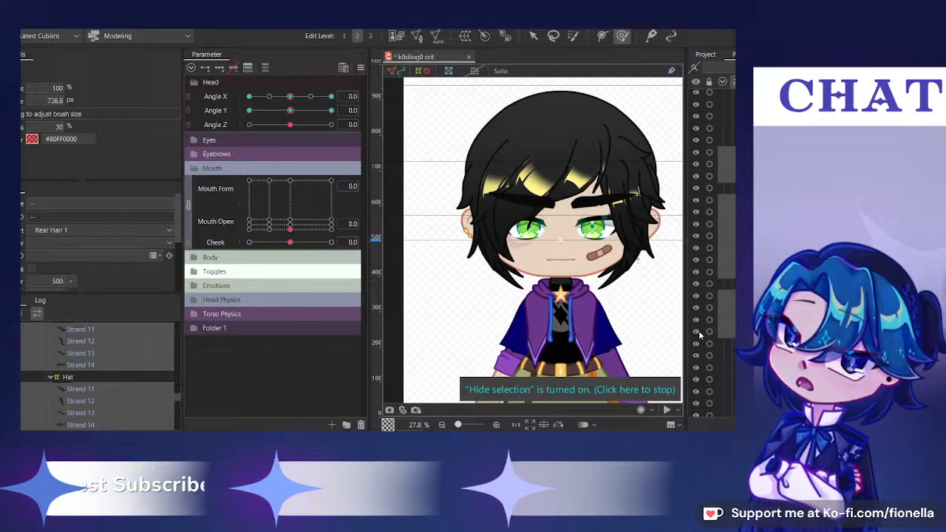
pyautogui.click(266, 67)
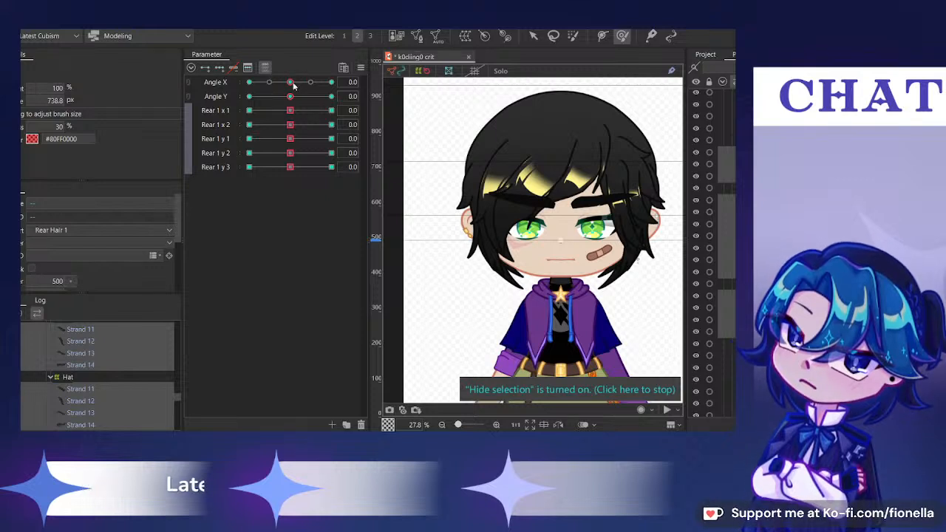
pyautogui.moveTo(292, 86); pyautogui.dragTo(331, 82)
pyautogui.moveTo(290, 110)
pyautogui.mouseDown()
pyautogui.moveTo(252, 119)
pyautogui.moveTo(292, 110)
pyautogui.mouseUp()
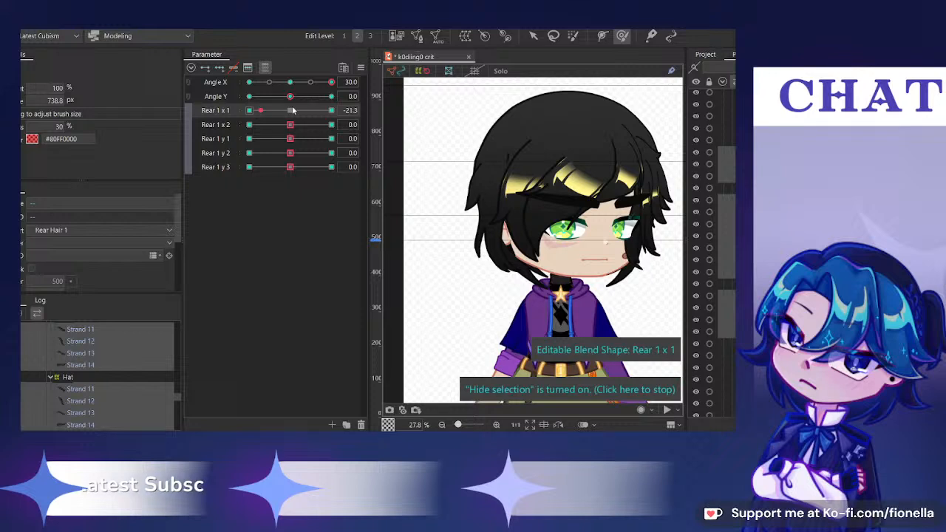
pyautogui.click(265, 67)
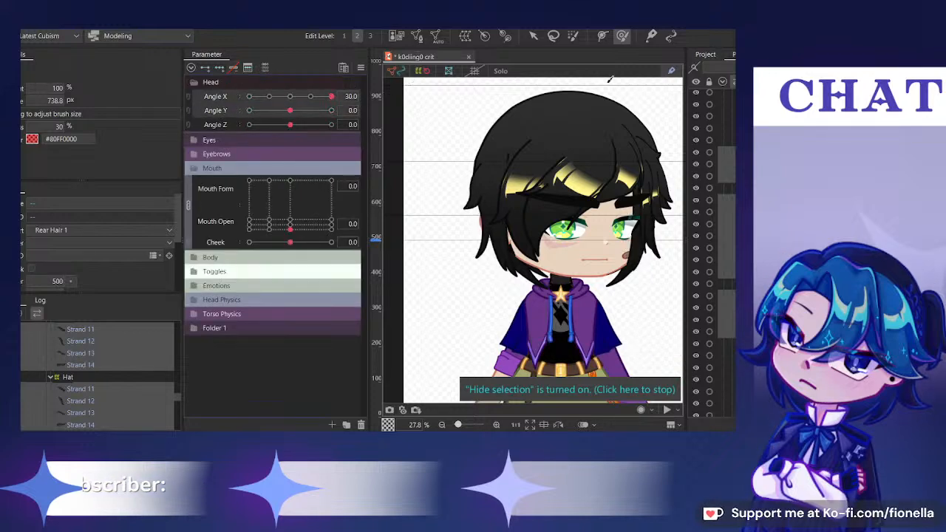
# Return Angle X to 0 and set the Hat deformer's No Hat parameter to 0.5 to show the full spiky hair
pyautogui.click(299, 98)
pyautogui.click(105, 377)
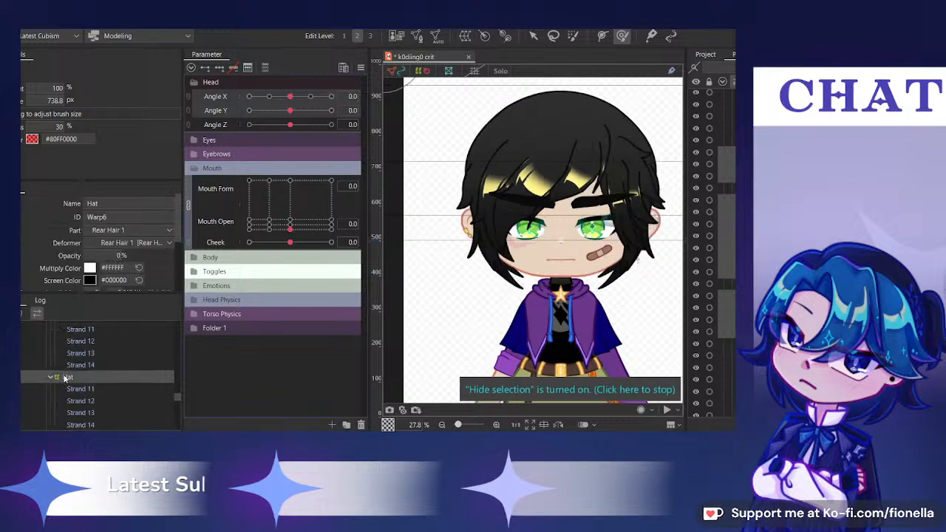
pyautogui.click(264, 68)
pyautogui.click(292, 83)
pyautogui.moveTo(330, 82); pyautogui.dragTo(249, 83)
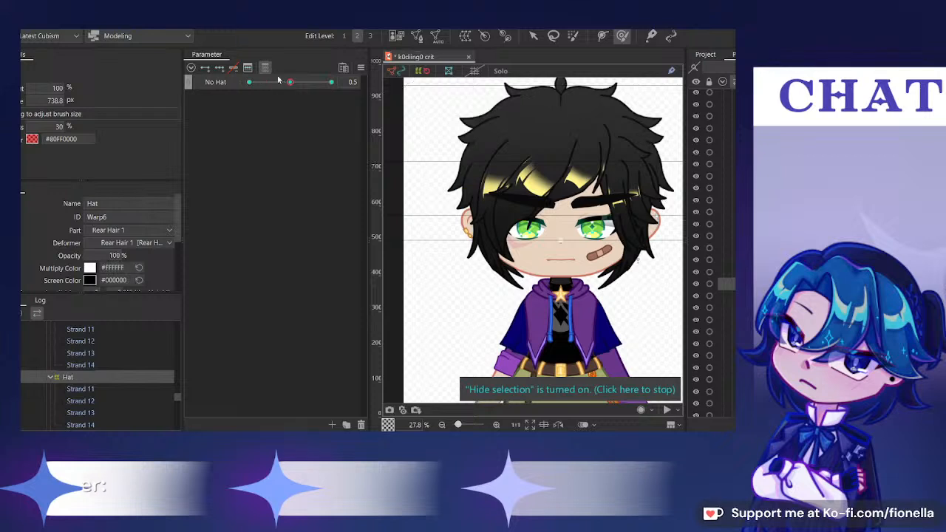
pyautogui.click(263, 68)
# Select the Strand 8 to Strand 14 meshes in Rear Hair 1 and its Hat deformers, leaving out the Base mesh
pyautogui.click(727, 295)
pyautogui.keyDown('shift'); pyautogui.click(727, 332); pyautogui.keyUp('shift')
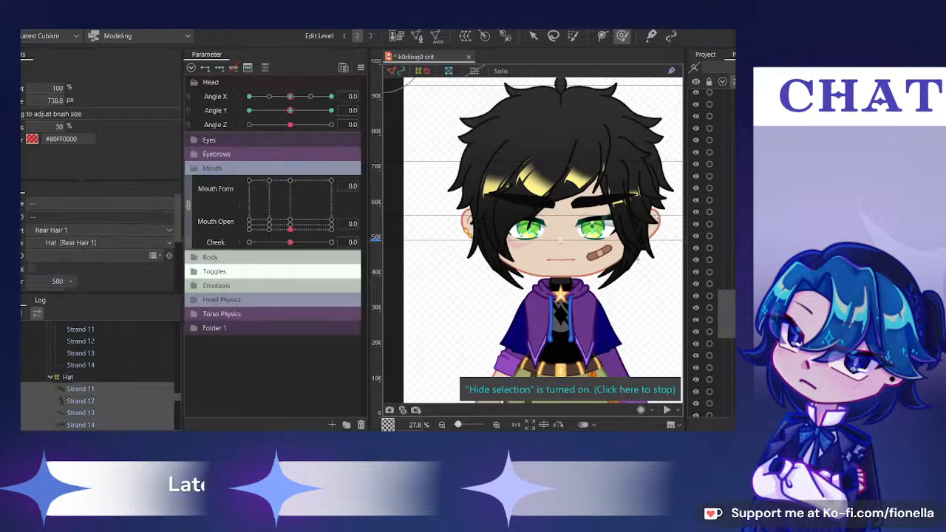
pyautogui.keyDown('ctrl'); pyautogui.click(727, 260); pyautogui.keyUp('ctrl')
pyautogui.keyDown('ctrl'); pyautogui.click(728, 273); pyautogui.keyUp('ctrl')
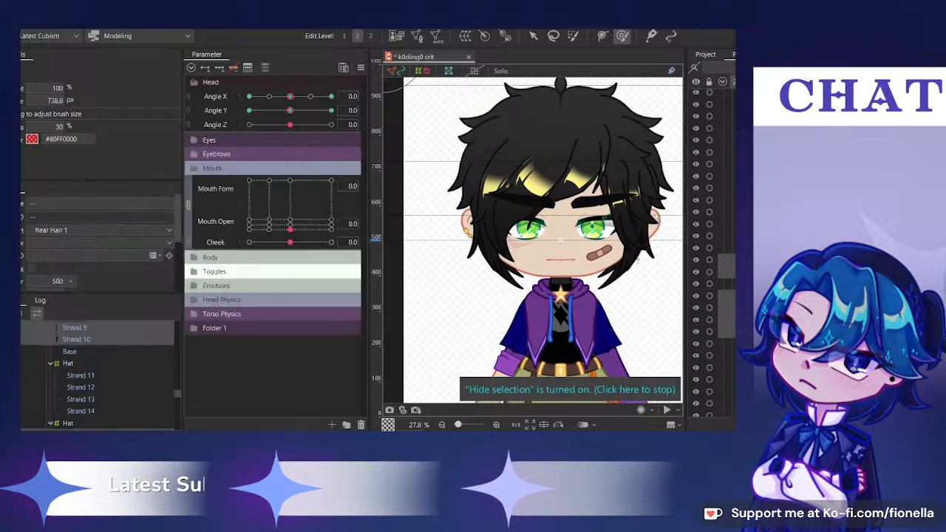
pyautogui.keyDown('ctrl'); pyautogui.click(727, 201); pyautogui.keyUp('ctrl')
pyautogui.keyDown('ctrl'); pyautogui.click(727, 212); pyautogui.keyUp('ctrl')
pyautogui.keyDown('ctrl'); pyautogui.click(728, 236); pyautogui.keyUp('ctrl')
pyautogui.keyDown('ctrl'); pyautogui.click(727, 247); pyautogui.keyUp('ctrl')
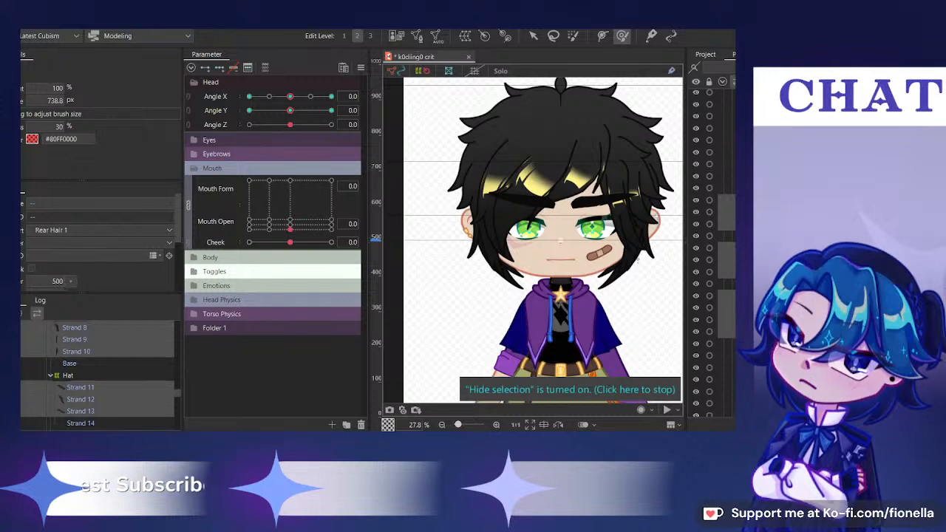
pyautogui.keyDown('ctrl'); pyautogui.click(727, 248); pyautogui.keyUp('ctrl')
pyautogui.keyDown('ctrl'); pyautogui.click(727, 235); pyautogui.keyUp('ctrl')
pyautogui.keyDown('ctrl'); pyautogui.click(727, 248); pyautogui.keyUp('ctrl')
pyautogui.keyDown('ctrl'); pyautogui.click(728, 176); pyautogui.keyUp('ctrl')
pyautogui.keyDown('ctrl'); pyautogui.click(728, 164); pyautogui.keyUp('ctrl')
pyautogui.keyDown('ctrl'); pyautogui.click(727, 152); pyautogui.keyUp('ctrl')
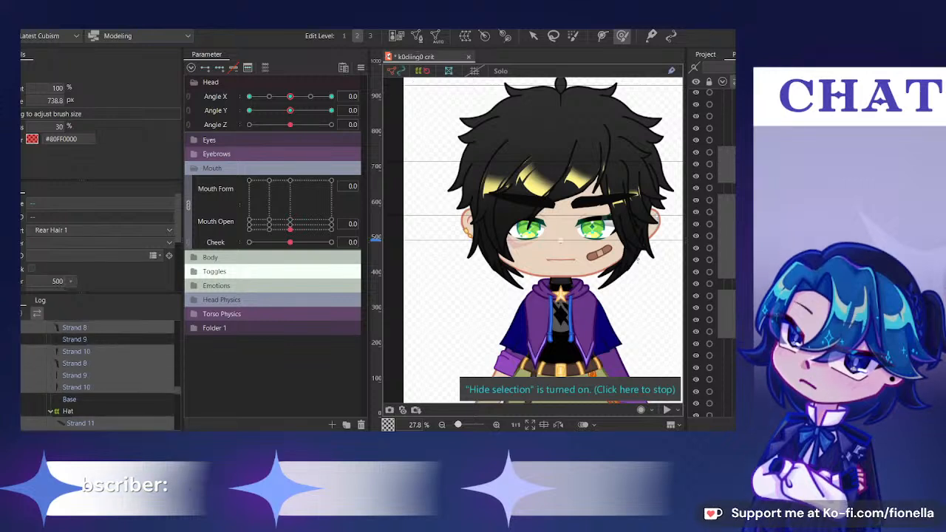
# Shift the selected rear hair strands at Angle X 30 using a 1733.2 px deform brush, testing the head turn
pyautogui.click(214, 97)
pyautogui.moveTo(290, 107); pyautogui.dragTo(571, 207)
pyautogui.moveTo(568, 262)
pyautogui.mouseDown()
pyautogui.moveTo(567, 206)
pyautogui.moveTo(548, 158)
pyautogui.moveTo(559, 184)
pyautogui.moveTo(576, 187)
pyautogui.mouseUp()
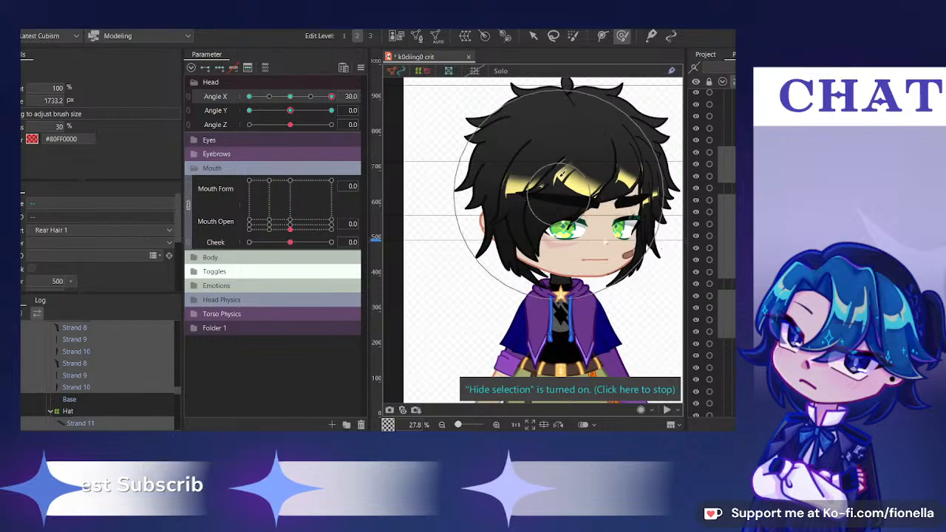
pyautogui.moveTo(550, 157); pyautogui.dragTo(519, 237)
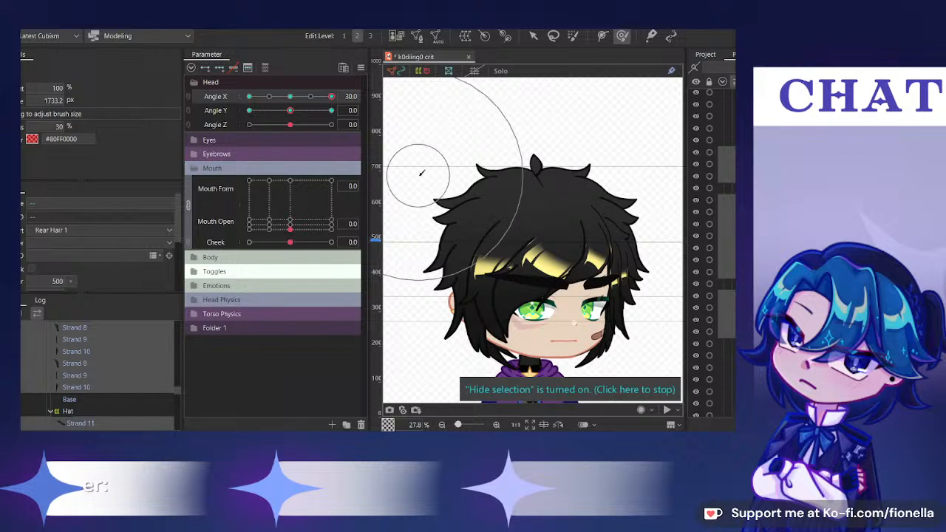
pyautogui.moveTo(289, 100)
pyautogui.mouseDown()
pyautogui.moveTo(311, 98)
pyautogui.moveTo(290, 97)
pyautogui.mouseUp()
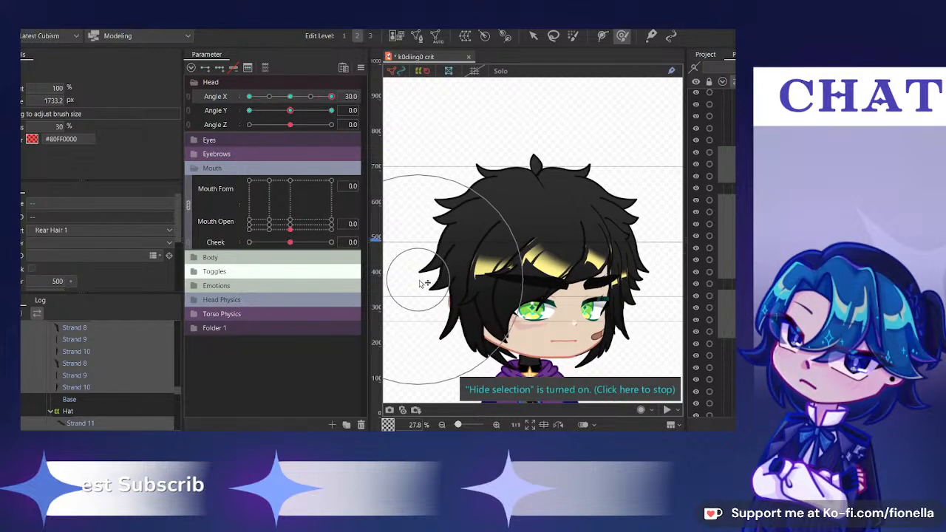
pyautogui.click(292, 97)
pyautogui.moveTo(294, 100); pyautogui.dragTo(331, 97)
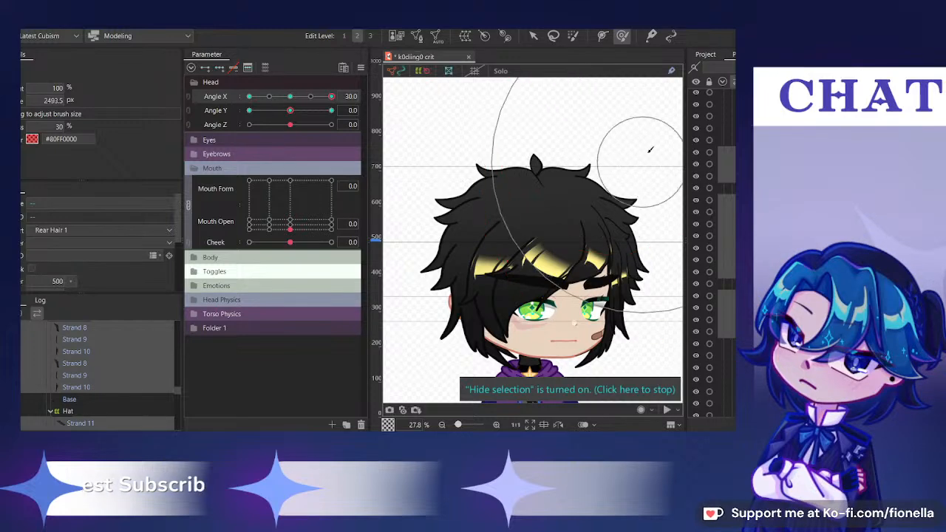
# Refine the rear strands around the near-side ear at Angle X 30 with a 1367.3 px deform brush, testing the head turn
pyautogui.moveTo(643, 192); pyautogui.dragTo(583, 152)
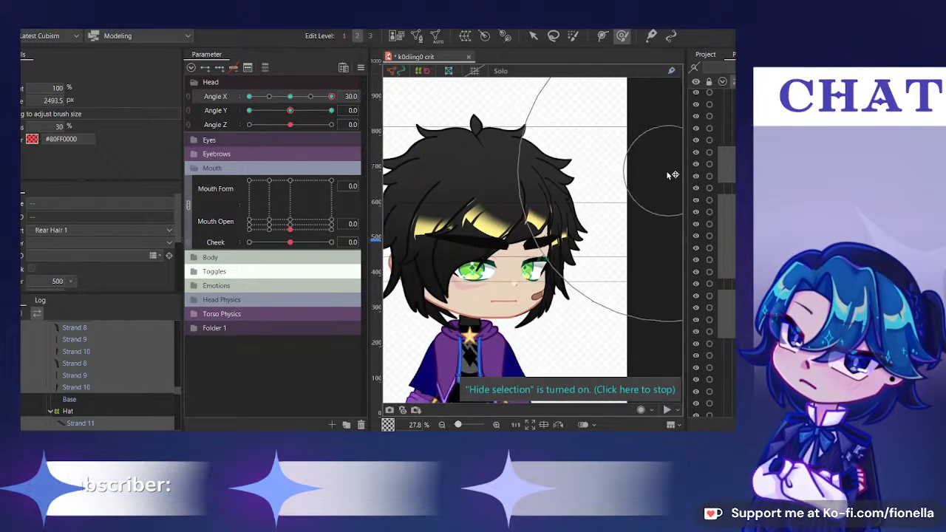
pyautogui.scroll(-2, 598, 160)
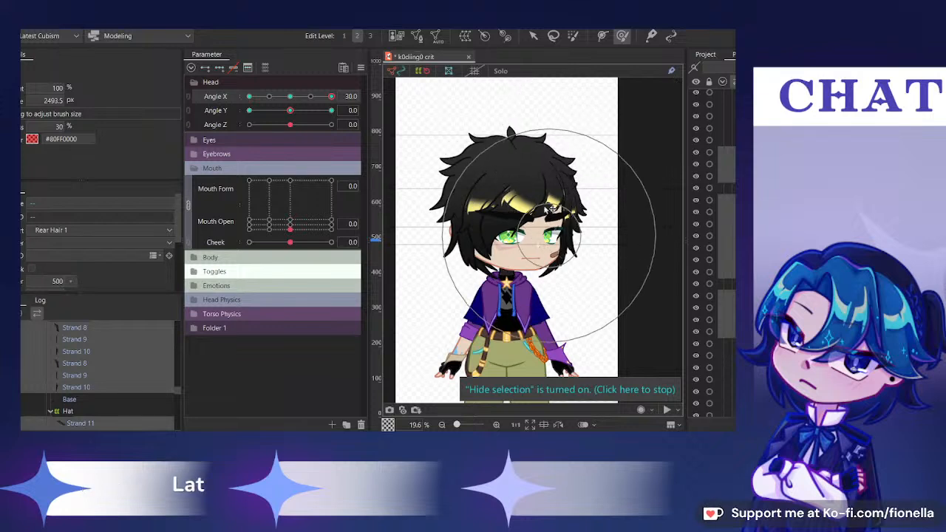
pyautogui.moveTo(550, 234)
pyautogui.mouseDown()
pyautogui.moveTo(530, 160)
pyautogui.moveTo(554, 177)
pyautogui.mouseUp()
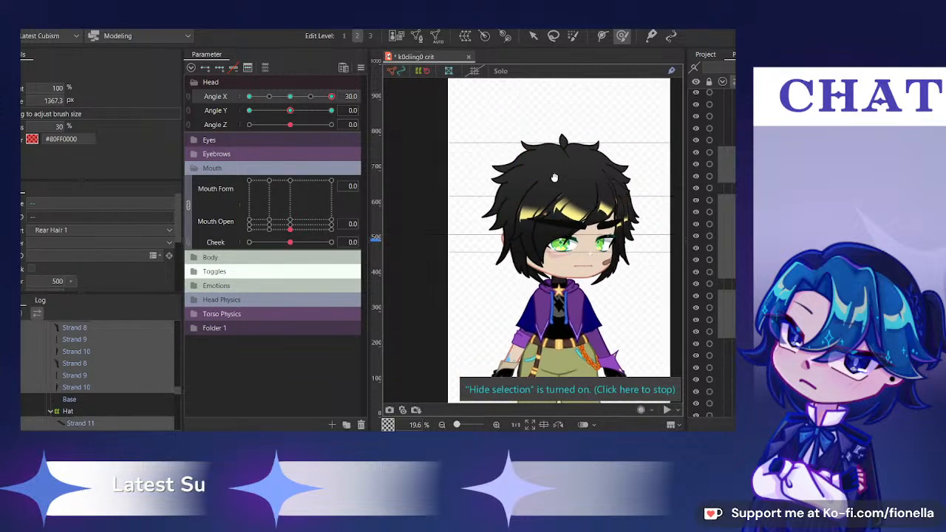
pyautogui.moveTo(331, 97); pyautogui.dragTo(384, 130)
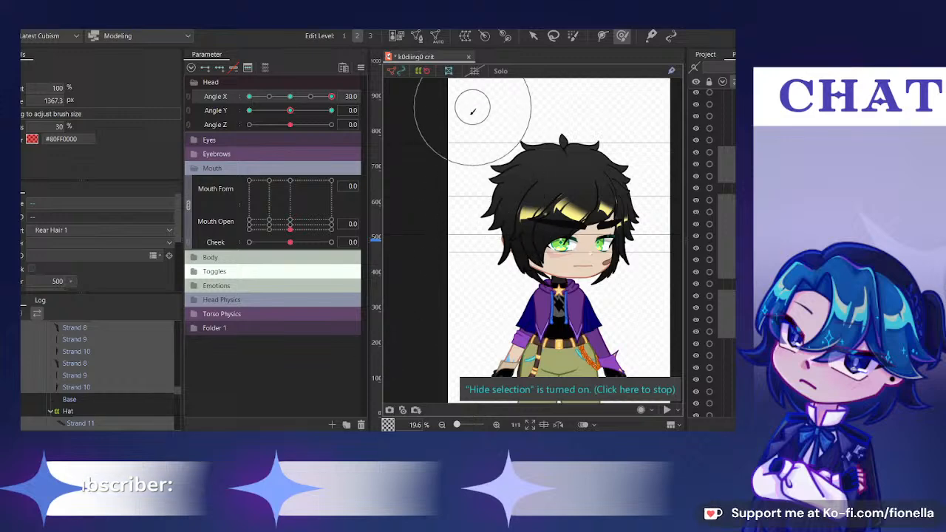
pyautogui.click(575, 199)
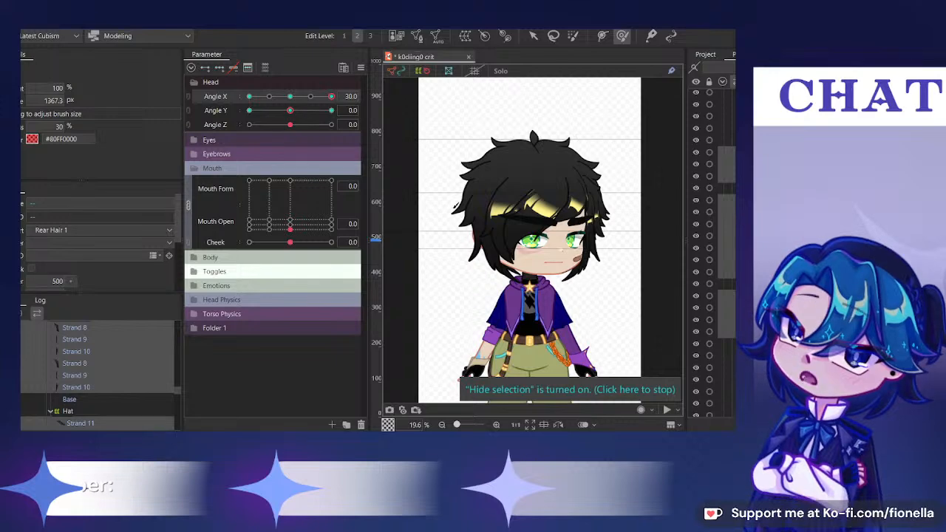
pyautogui.click(452, 205)
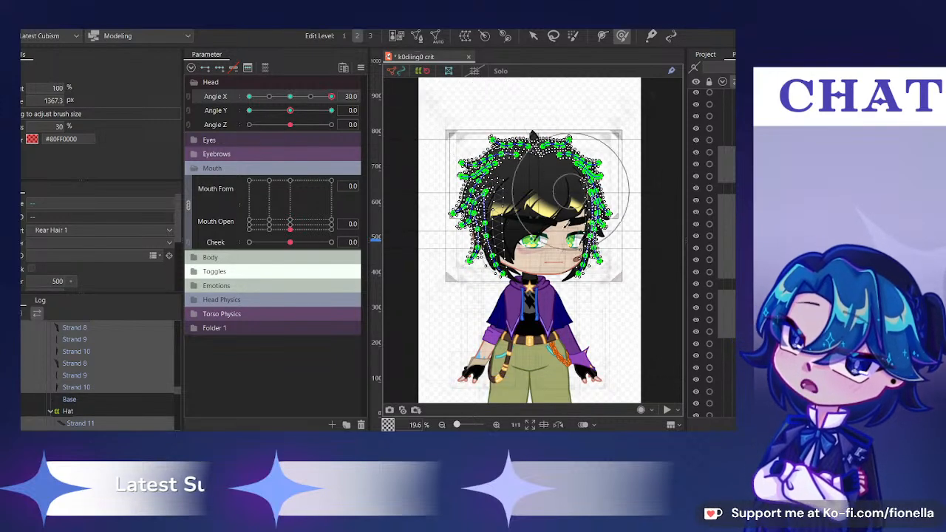
pyautogui.hotkey('ctrl', 'h')
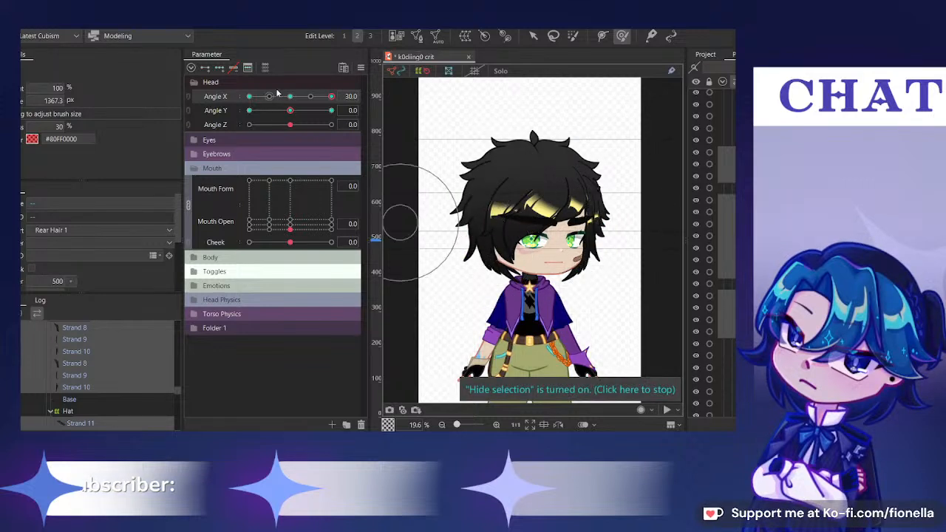
pyautogui.moveTo(279, 95); pyautogui.dragTo(553, 158)
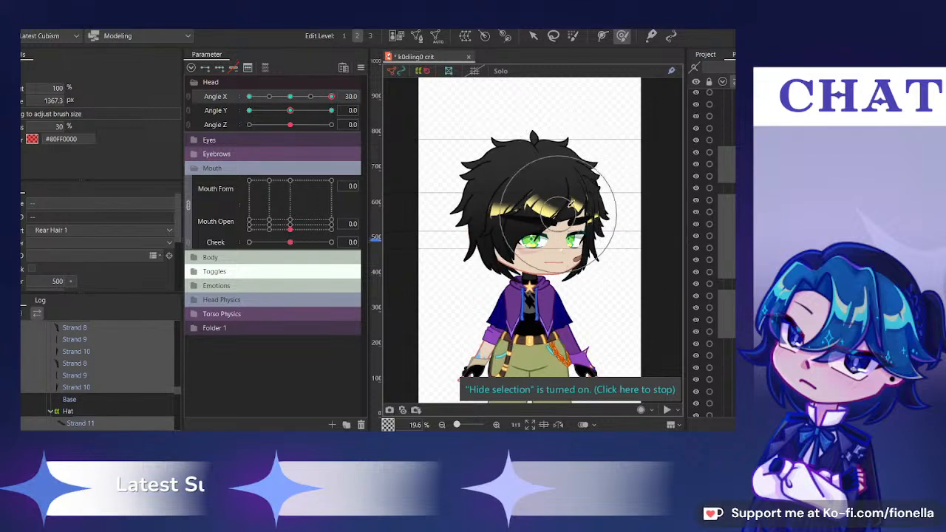
pyautogui.scroll(2, 569, 207)
pyautogui.moveTo(331, 96); pyautogui.dragTo(337, 140)
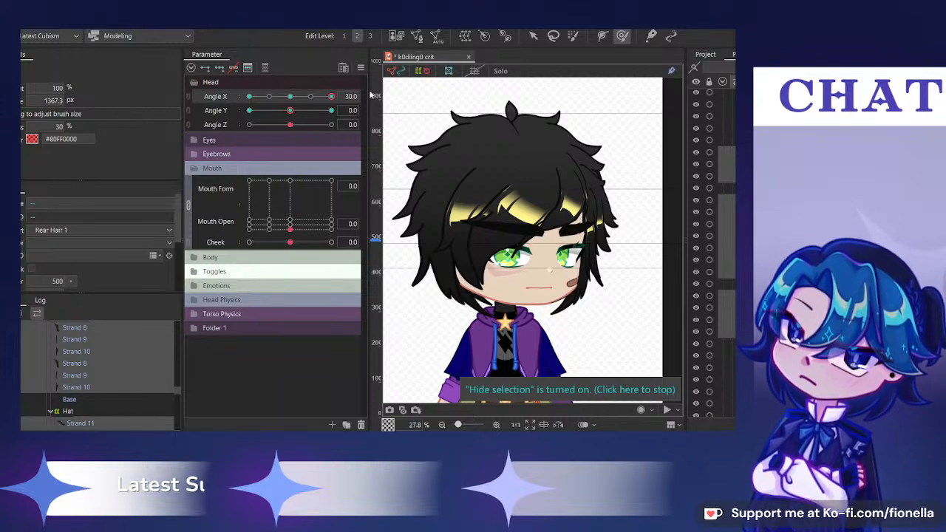
# Shape the selected rear hair strands at Angle X -30 using a large deform brush, reduced to 1213.6 px, testing the head turn
pyautogui.moveTo(291, 89)
pyautogui.mouseDown()
pyautogui.moveTo(296, 104)
pyautogui.moveTo(282, 111)
pyautogui.moveTo(298, 129)
pyautogui.moveTo(225, 125)
pyautogui.mouseUp()
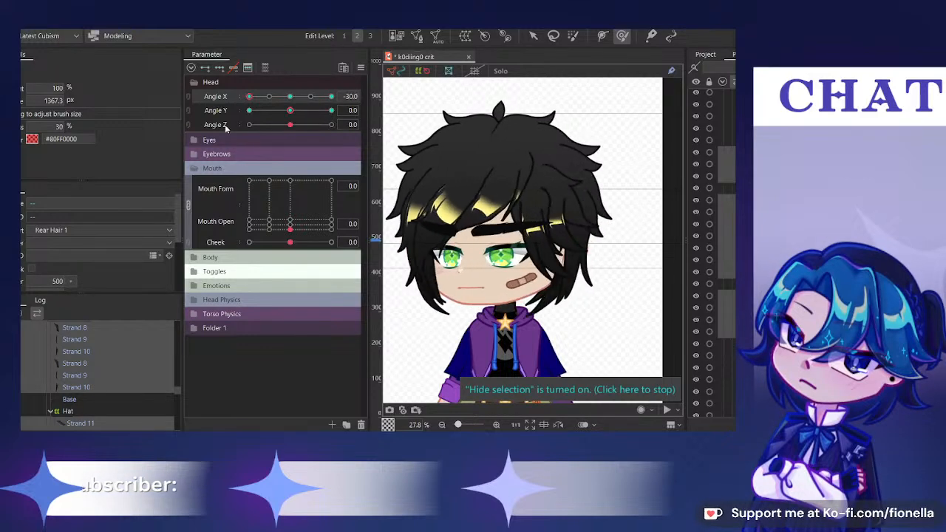
pyautogui.moveTo(532, 275); pyautogui.dragTo(510, 228)
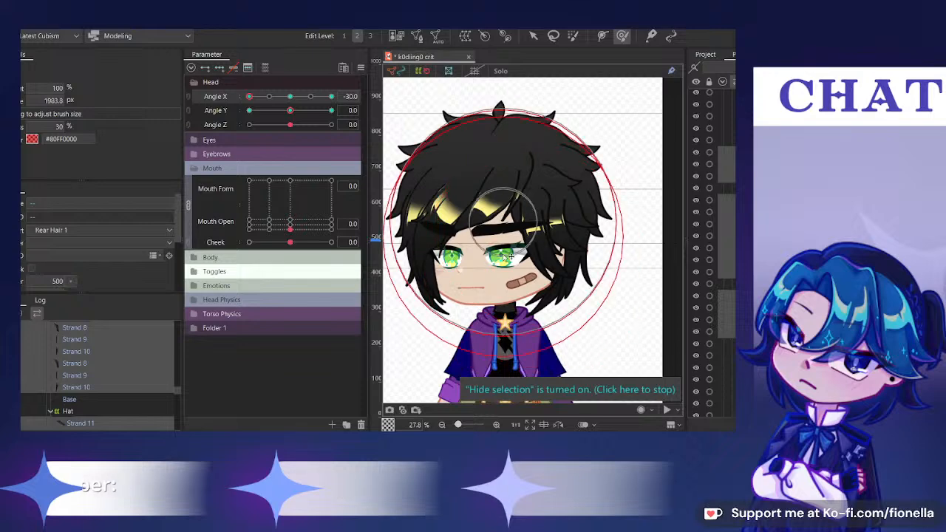
pyautogui.scroll(-2, 509, 202)
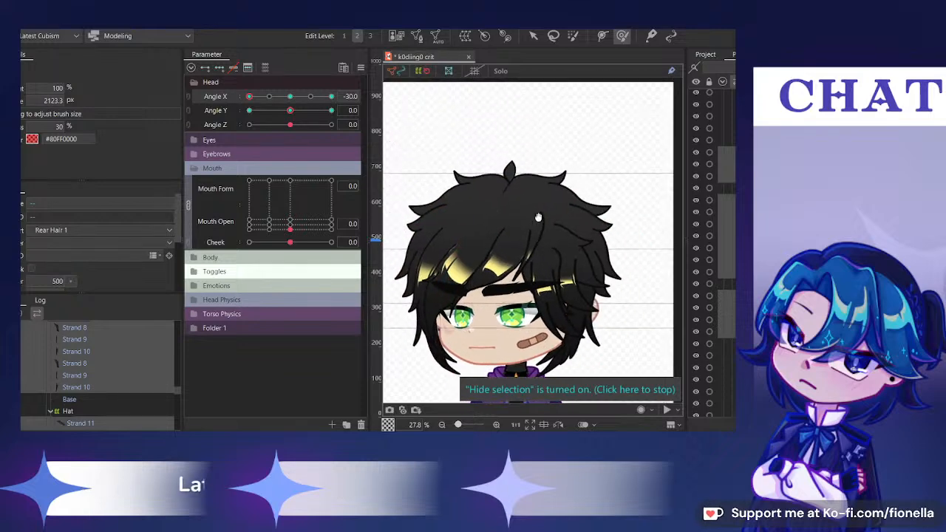
pyautogui.moveTo(597, 219); pyautogui.dragTo(614, 232)
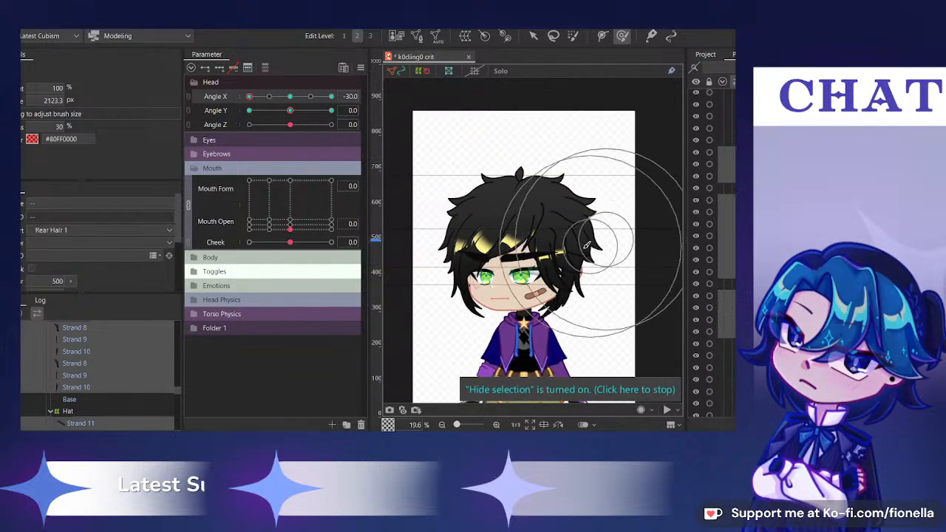
pyautogui.moveTo(609, 283); pyautogui.dragTo(565, 249)
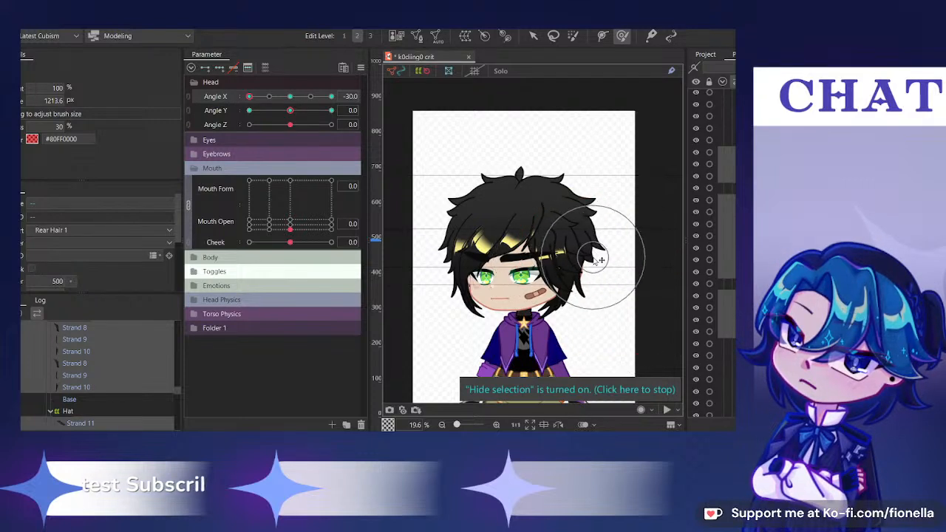
pyautogui.moveTo(290, 97); pyautogui.dragTo(247, 112)
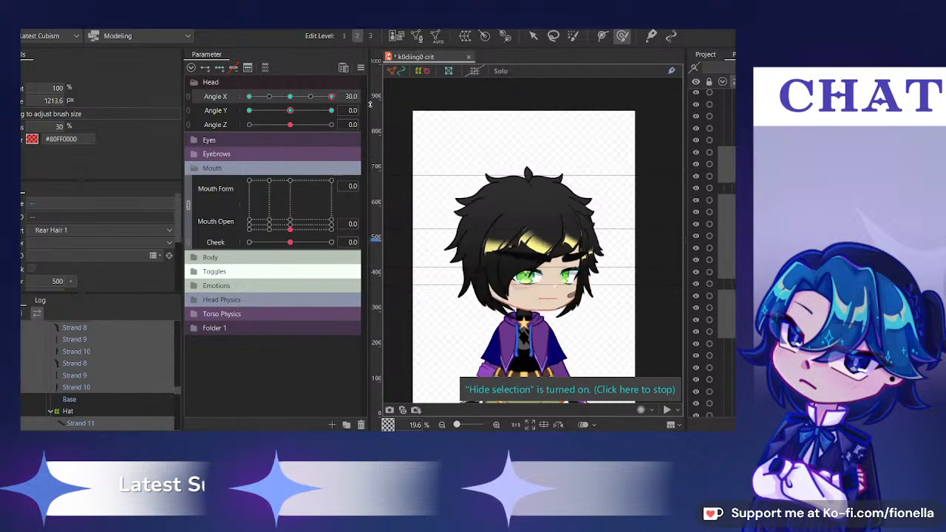
# Shape the rear strands at Angle Y 30 and -30 with a 2238.1 px deform brush, testing the vertical tilt
pyautogui.click(291, 98)
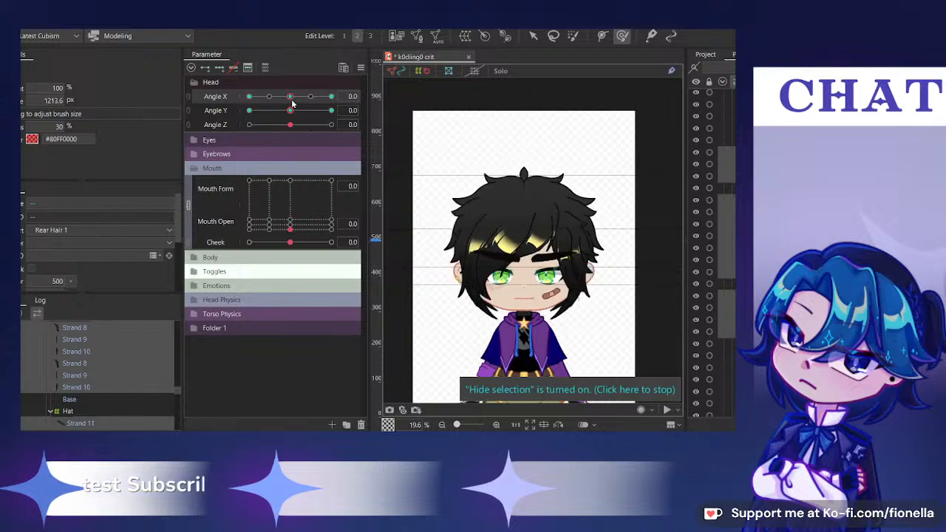
pyautogui.moveTo(290, 111); pyautogui.dragTo(331, 111)
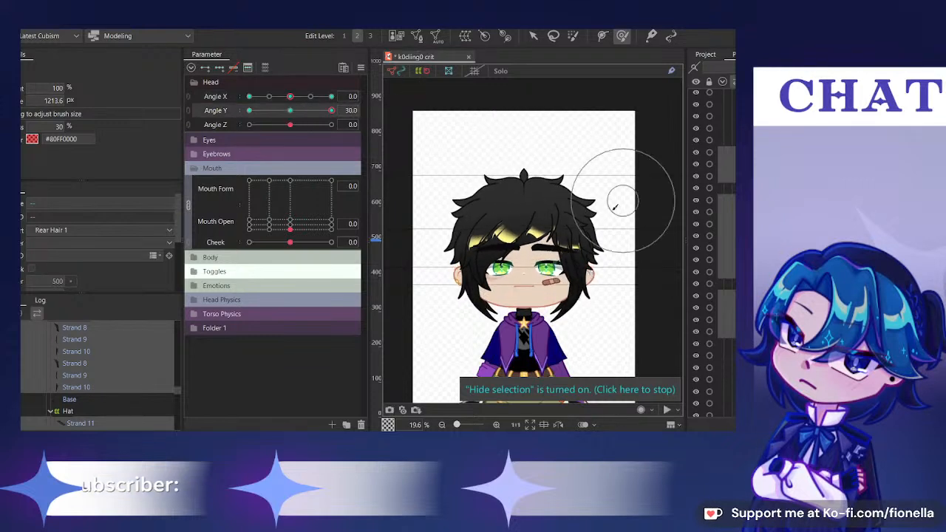
pyautogui.moveTo(523, 249); pyautogui.dragTo(525, 250)
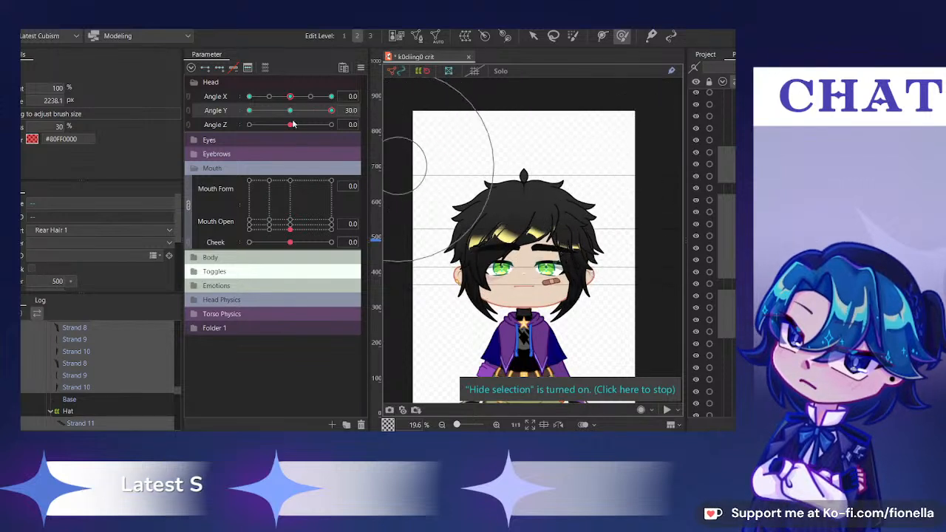
pyautogui.moveTo(331, 110); pyautogui.dragTo(249, 110)
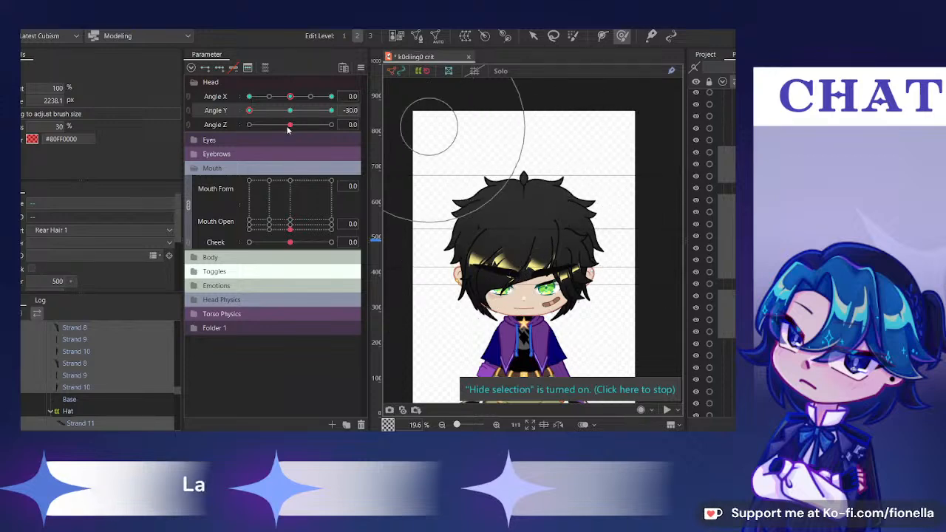
pyautogui.moveTo(198, 126); pyautogui.dragTo(357, 224)
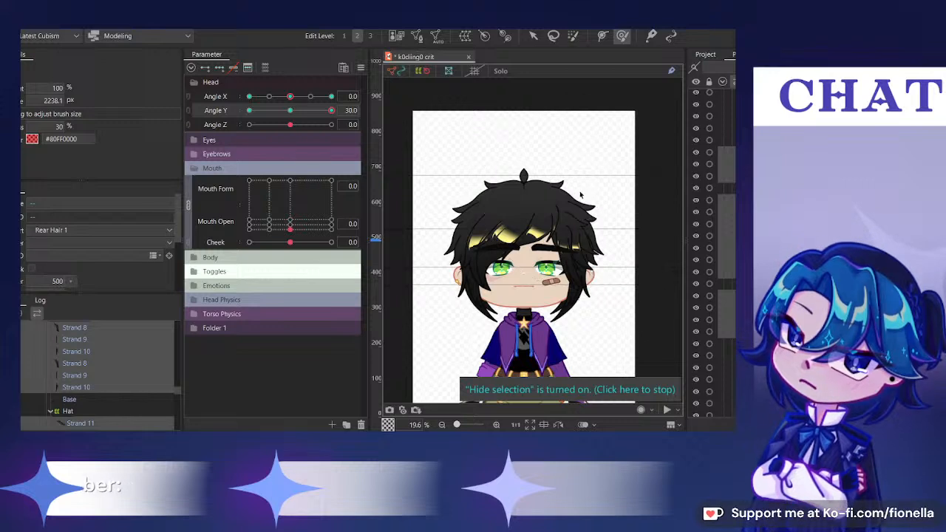
pyautogui.moveTo(208, 100); pyautogui.dragTo(171, 89)
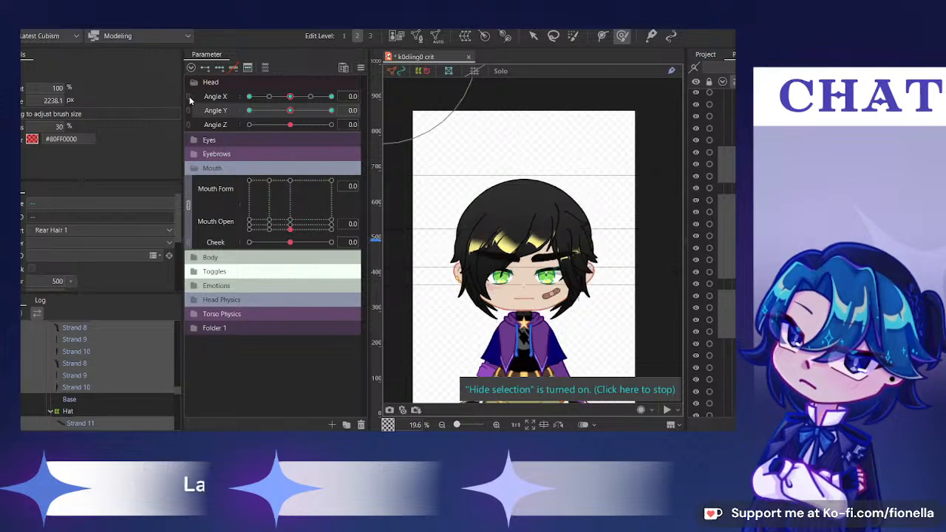
# Link Angle X with Angle Y, test their combined corners, and set No Hat to 0.5 to show the spiky hair
pyautogui.click(189, 99)
pyautogui.moveTo(290, 117); pyautogui.dragTo(359, 216)
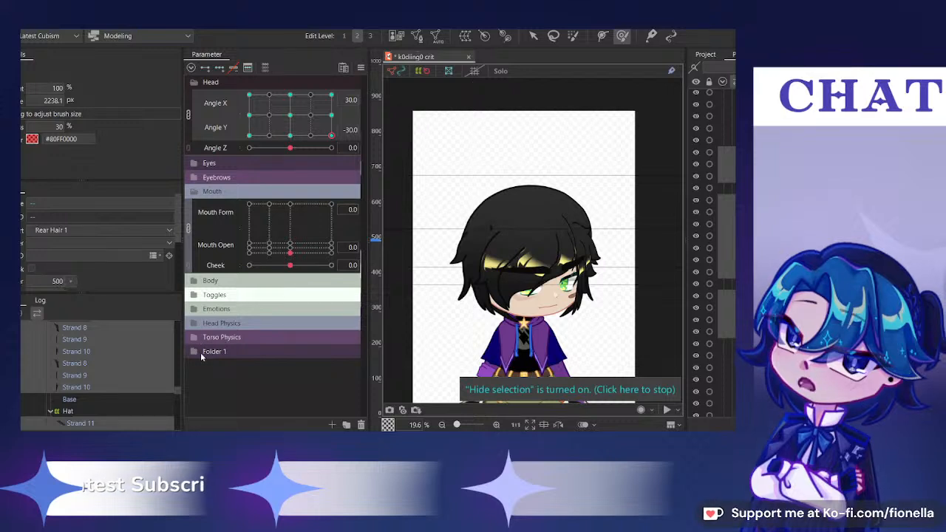
pyautogui.click(199, 351)
pyautogui.click(199, 352)
pyautogui.click(195, 295)
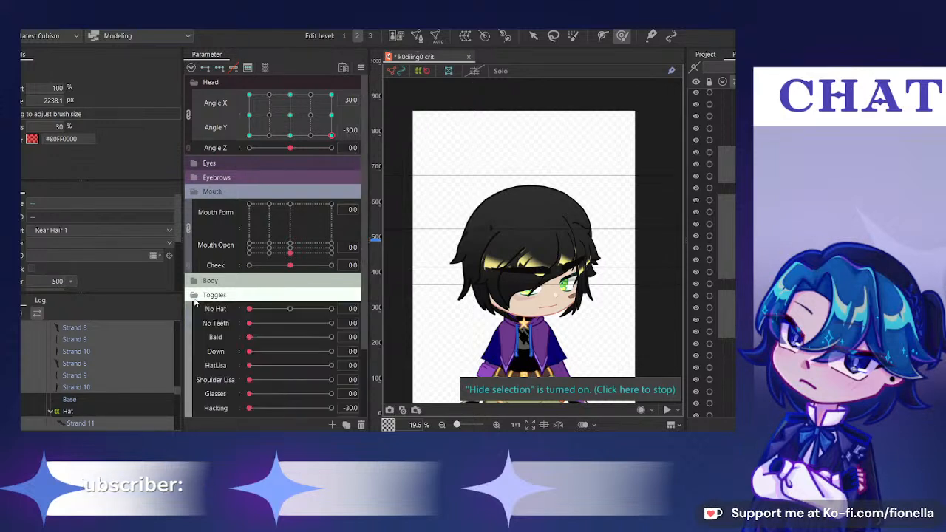
pyautogui.click(288, 310)
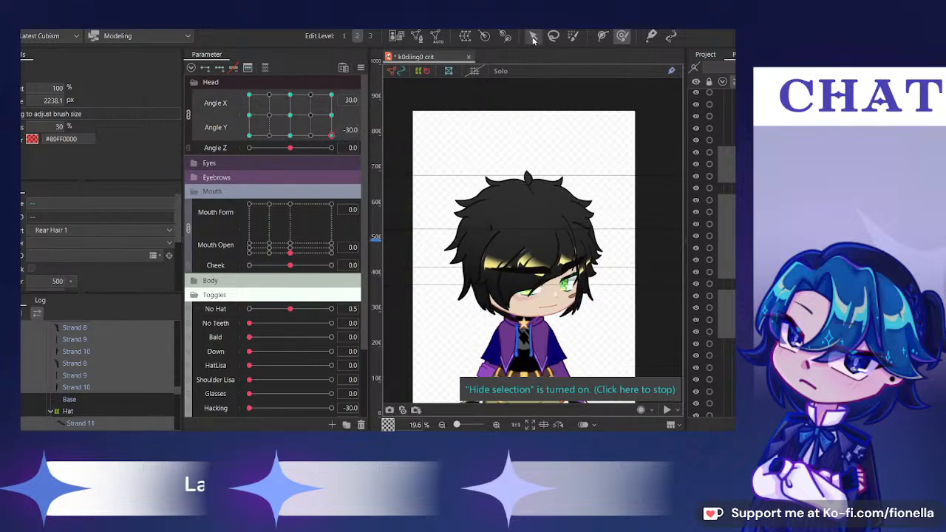
# Reshape the rear strands at Angle X 30 with Angle Y -30 and 30 using the bounding box and a 2798 px deform brush
pyautogui.click(598, 162)
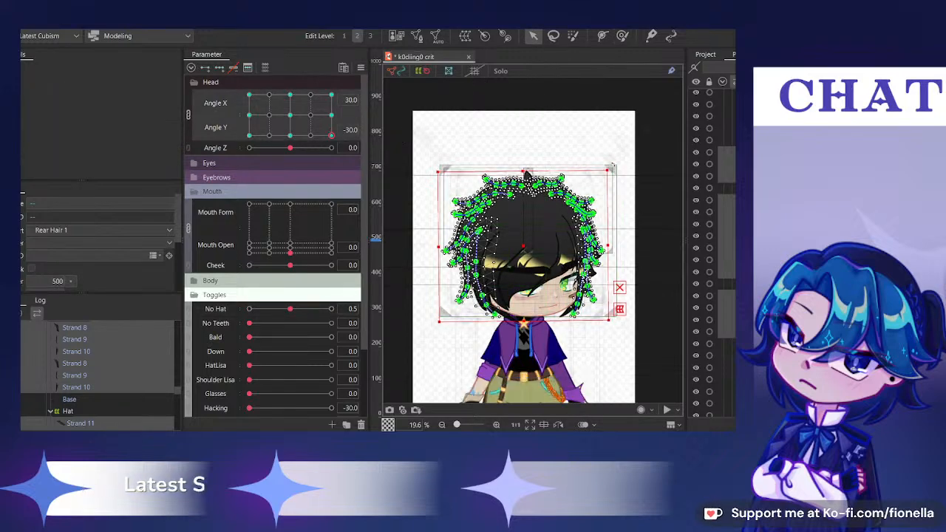
pyautogui.moveTo(612, 165)
pyautogui.mouseDown()
pyautogui.moveTo(603, 156)
pyautogui.moveTo(612, 179)
pyautogui.mouseUp()
pyautogui.click(331, 95)
pyautogui.hotkey('ctrl', 'h')
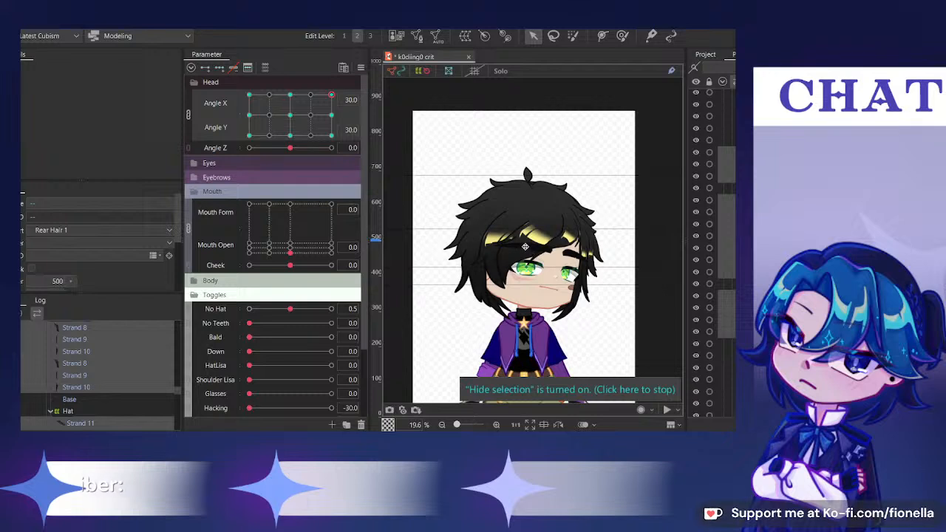
pyautogui.click(624, 37)
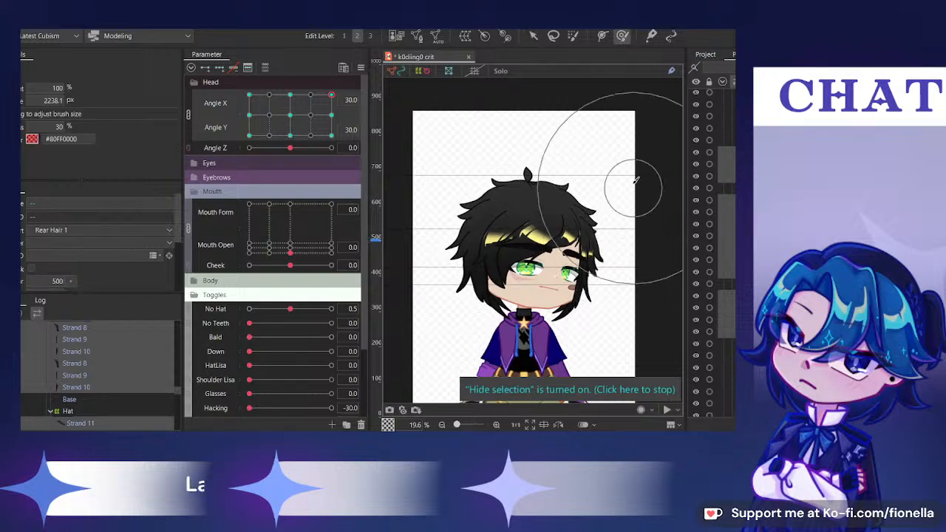
pyautogui.moveTo(635, 184); pyautogui.dragTo(642, 220)
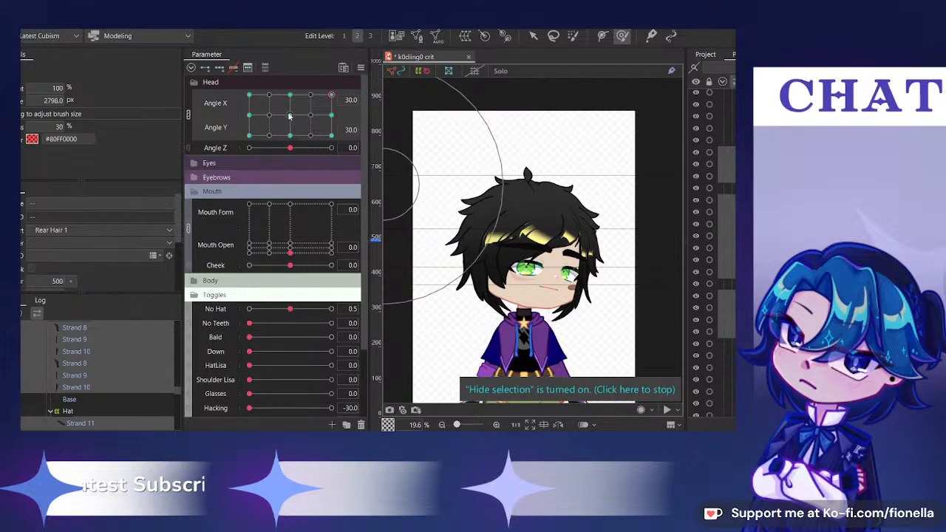
pyautogui.moveTo(328, 90); pyautogui.dragTo(371, 199)
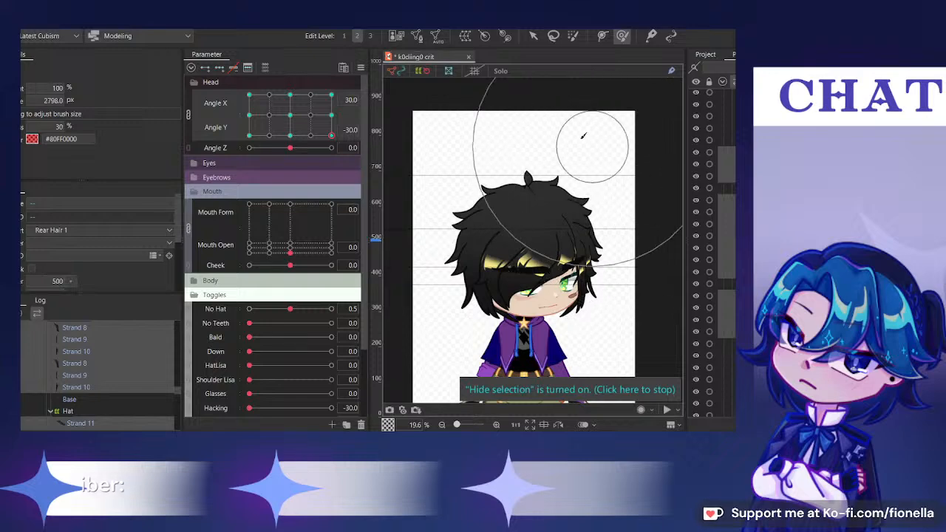
pyautogui.moveTo(331, 135); pyautogui.dragTo(392, 85)
pyautogui.click(291, 116)
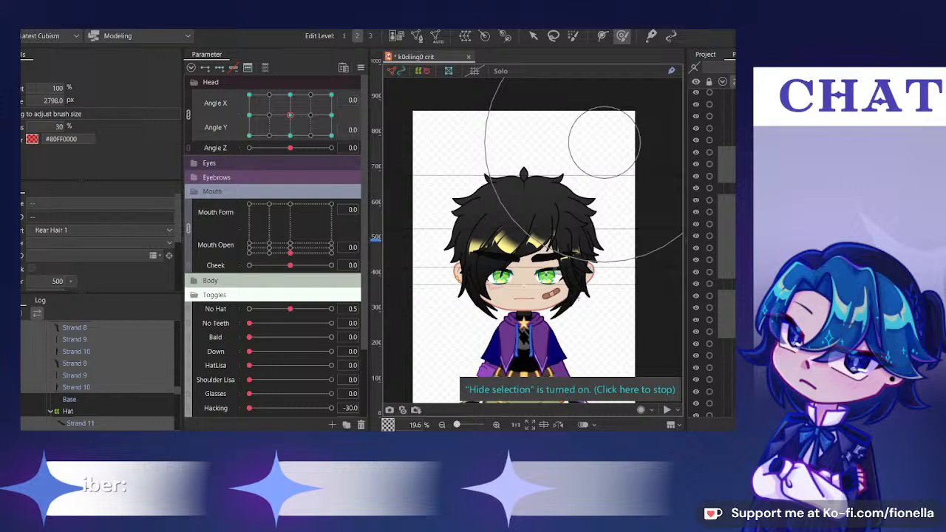
# Set Angle Y to -30 and select the ahoge's xy warp deformer, moving up from its Bald and Hat deformers
pyautogui.hotkey('ctrl', 'z')
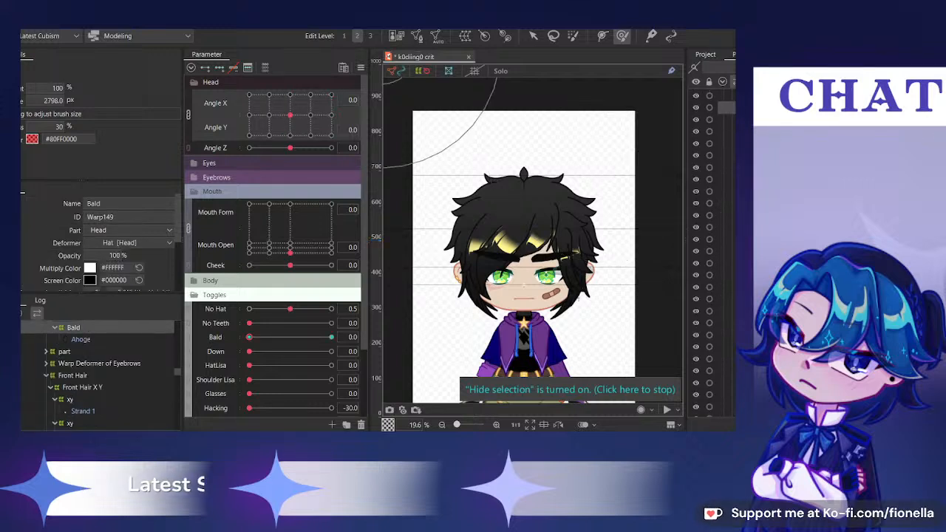
pyautogui.scroll(2, 713, 251)
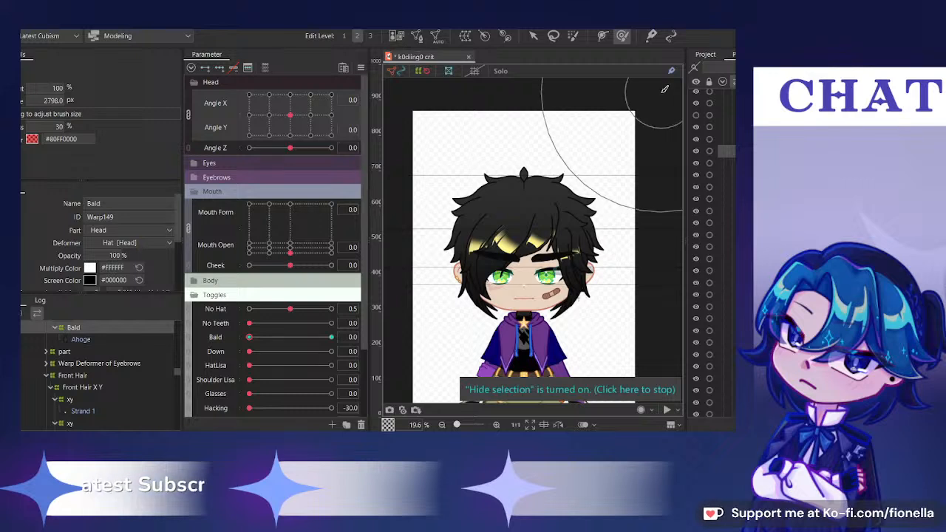
pyautogui.moveTo(280, 114); pyautogui.dragTo(293, 147)
pyautogui.scroll(4, 543, 211)
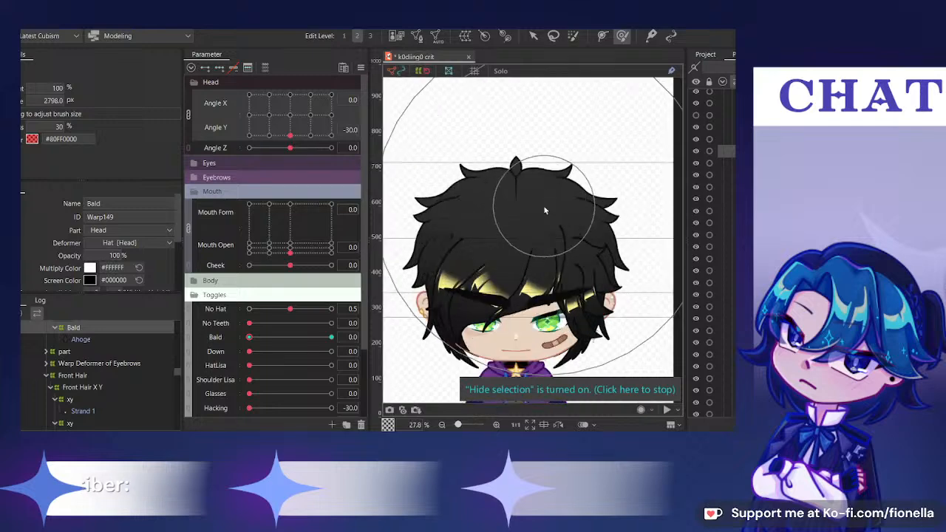
pyautogui.press('d')
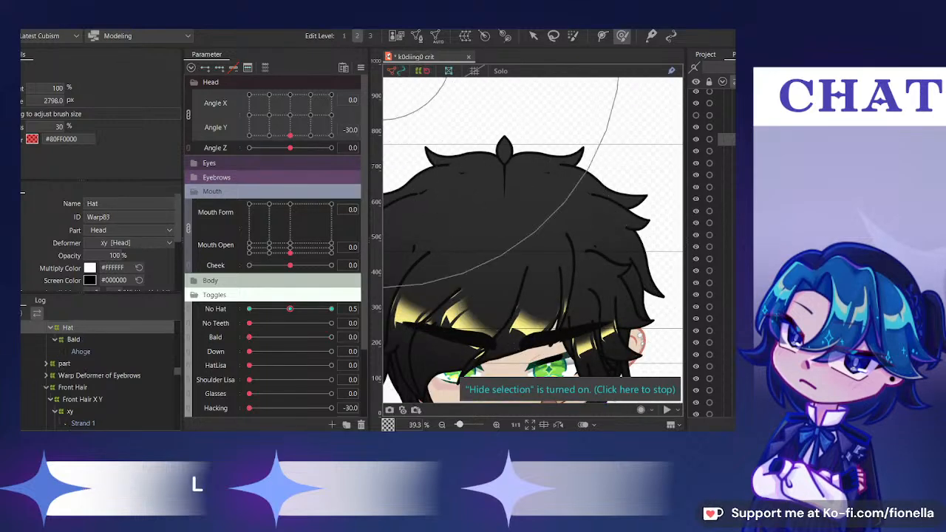
pyautogui.press('d')
# Lower the ahoge at Angle Y -30 with a 1480.9 px deform brush and unlink Angle X from Angle Y
pyautogui.moveTo(488, 276)
pyautogui.mouseDown()
pyautogui.moveTo(469, 112)
pyautogui.moveTo(517, 171)
pyautogui.moveTo(492, 249)
pyautogui.moveTo(496, 214)
pyautogui.moveTo(399, 154)
pyautogui.mouseUp()
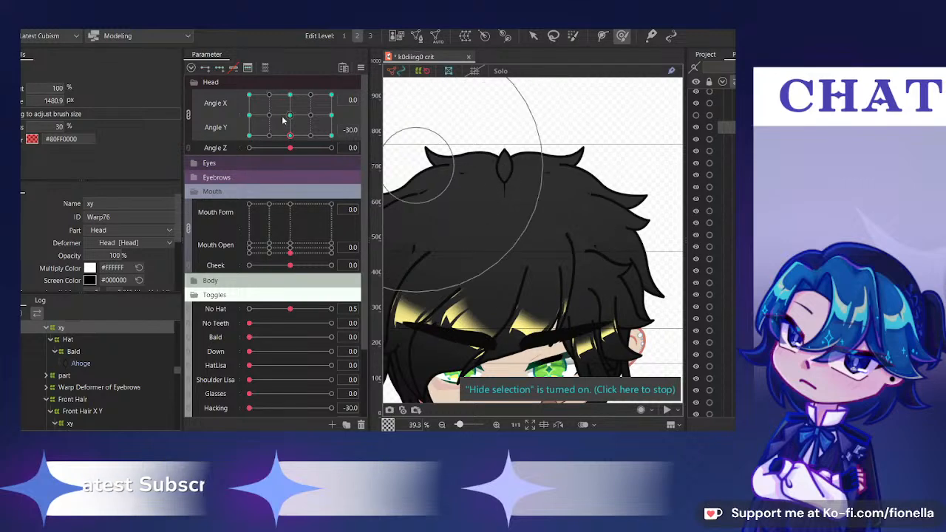
pyautogui.scroll(3, 500, 156)
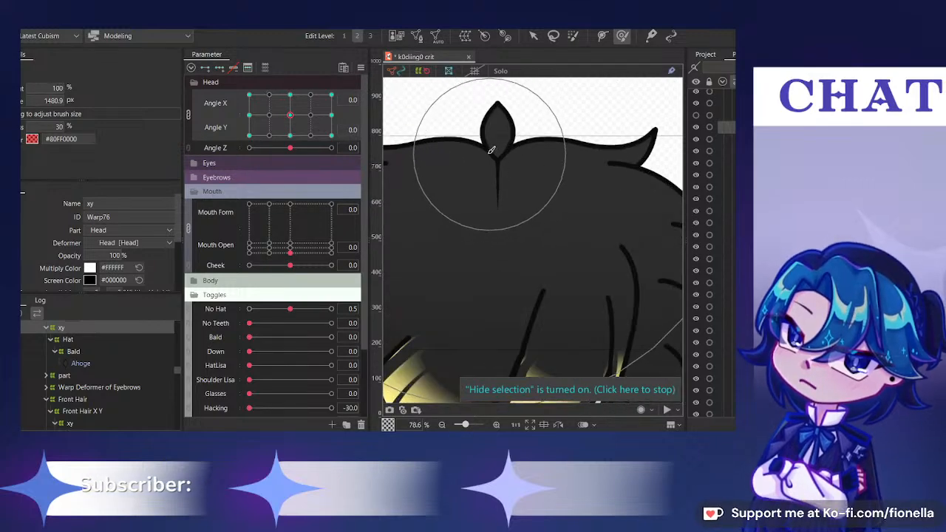
pyautogui.click(188, 116)
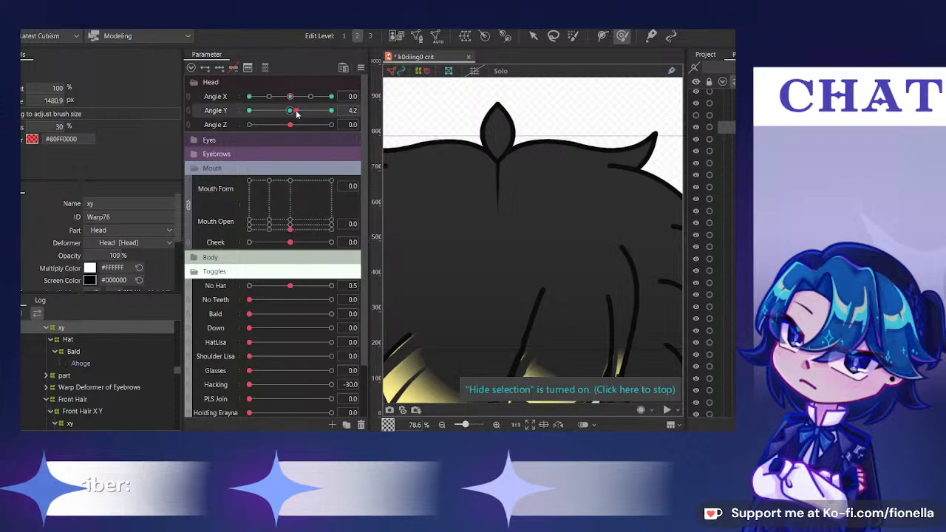
pyautogui.click(249, 110)
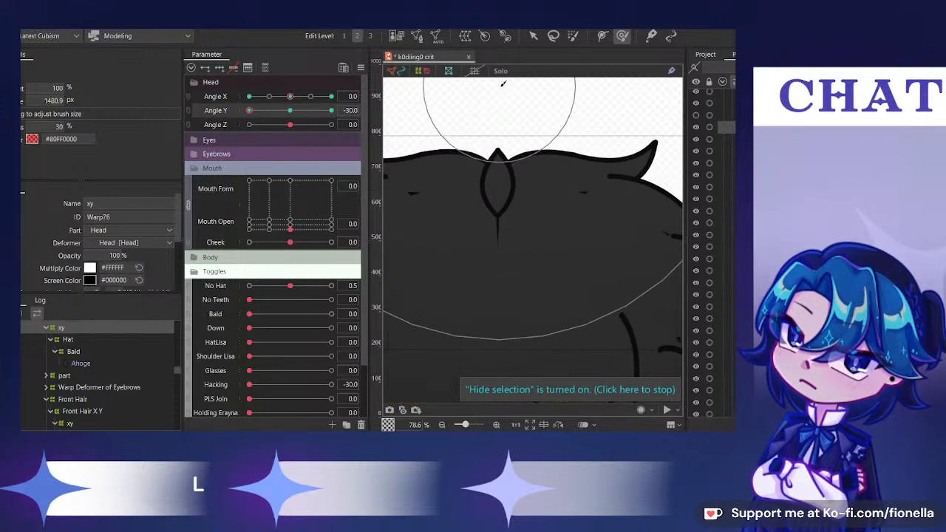
# Adjust the ahoge at Angle Y 30 with an 873.5 px deform brush, testing the tilt down to Angle Y -30
pyautogui.click(331, 110)
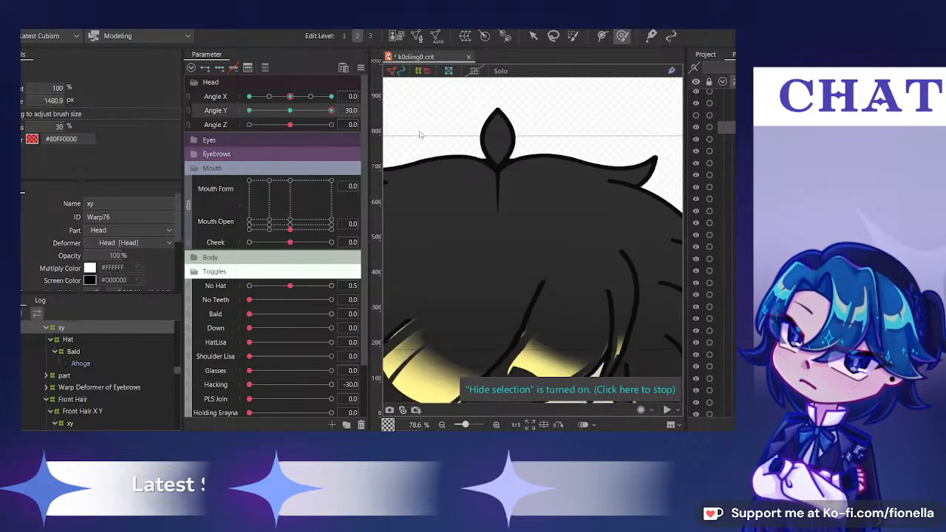
pyautogui.scroll(-2, 488, 259)
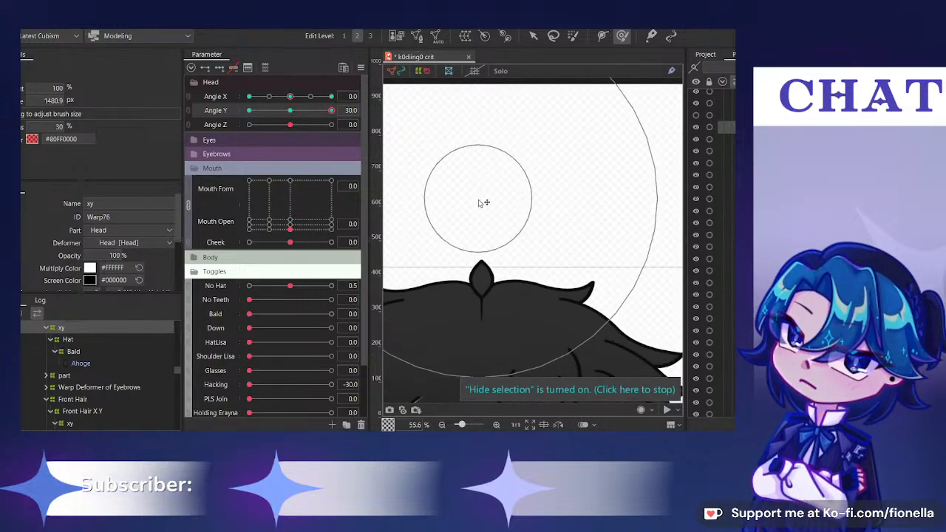
pyautogui.moveTo(481, 204)
pyautogui.mouseDown()
pyautogui.moveTo(530, 152)
pyautogui.moveTo(541, 88)
pyautogui.mouseUp()
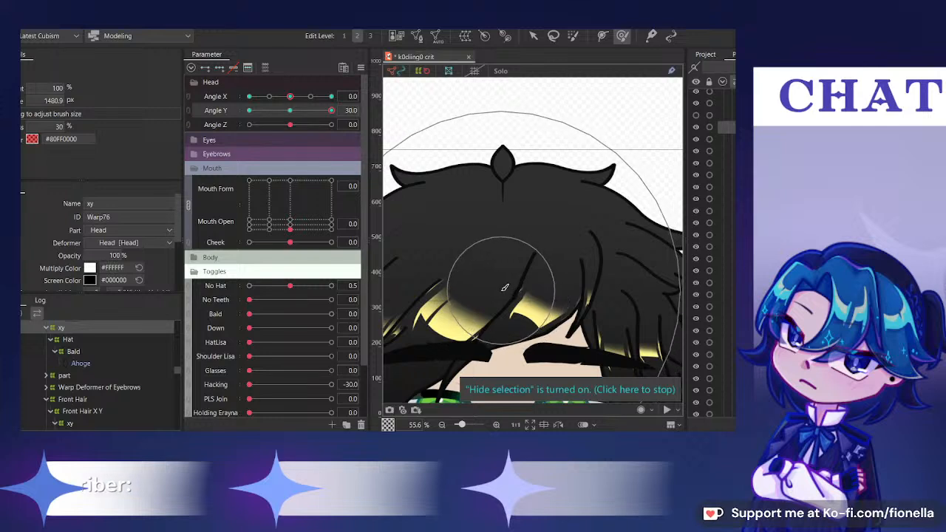
pyautogui.moveTo(496, 282); pyautogui.dragTo(503, 176)
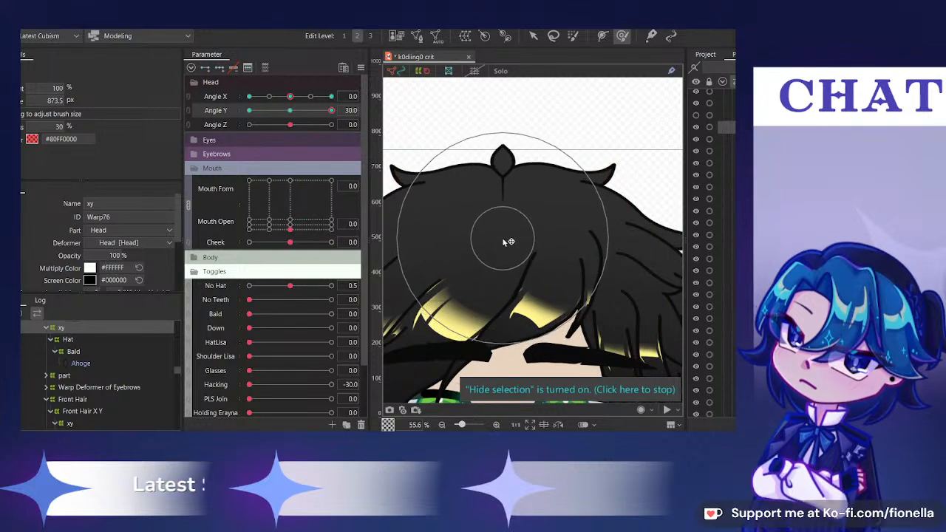
pyautogui.moveTo(331, 110); pyautogui.dragTo(210, 131)
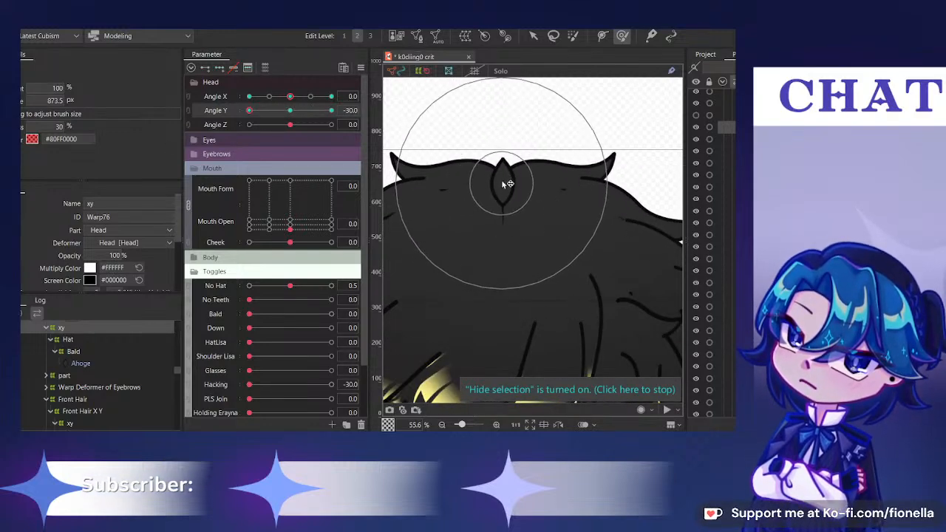
# Try tilting the ahoge at Angle X 30 with a 421.4 px deform brush, returning the head to Angle X 0
pyautogui.moveTo(234, 123); pyautogui.dragTo(334, 105)
pyautogui.moveTo(507, 134); pyautogui.dragTo(537, 144)
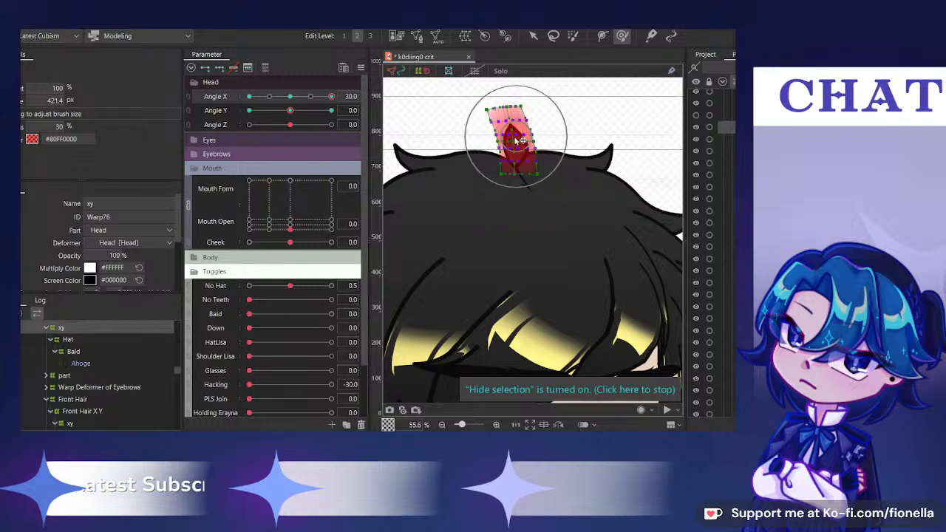
pyautogui.moveTo(523, 139); pyautogui.dragTo(519, 140)
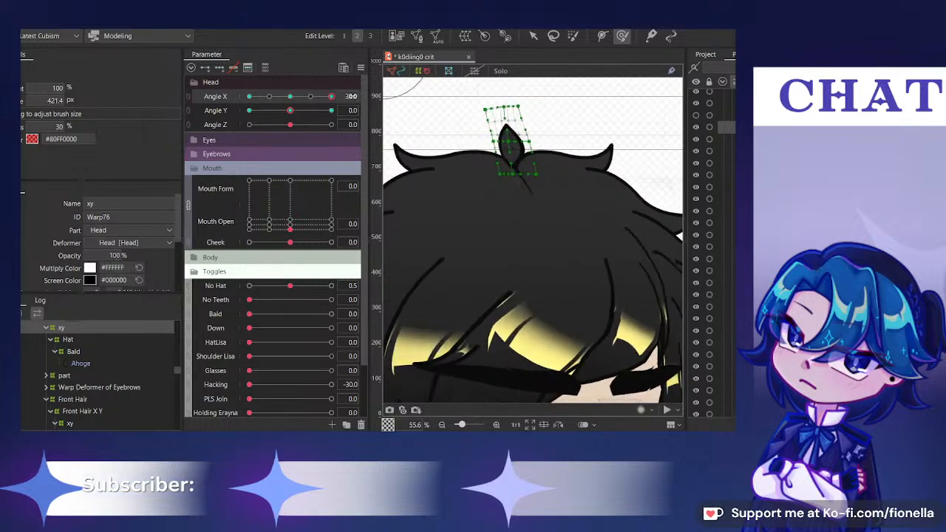
pyautogui.click(231, 67)
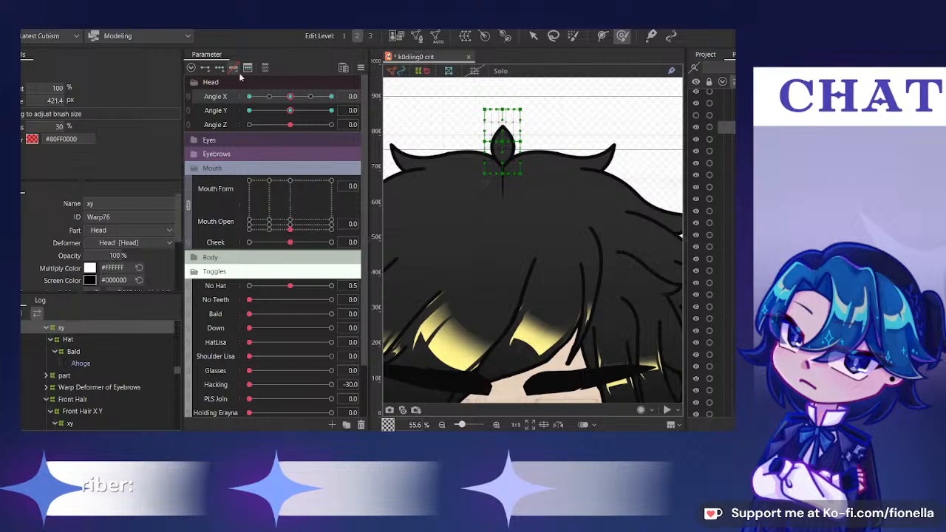
# Tilt the ahoge's xy warp deformer at Angle X 30 with an 891.5 px deform brush, keeping its base aligned with the hair part
pyautogui.moveTo(294, 99); pyautogui.dragTo(472, 126)
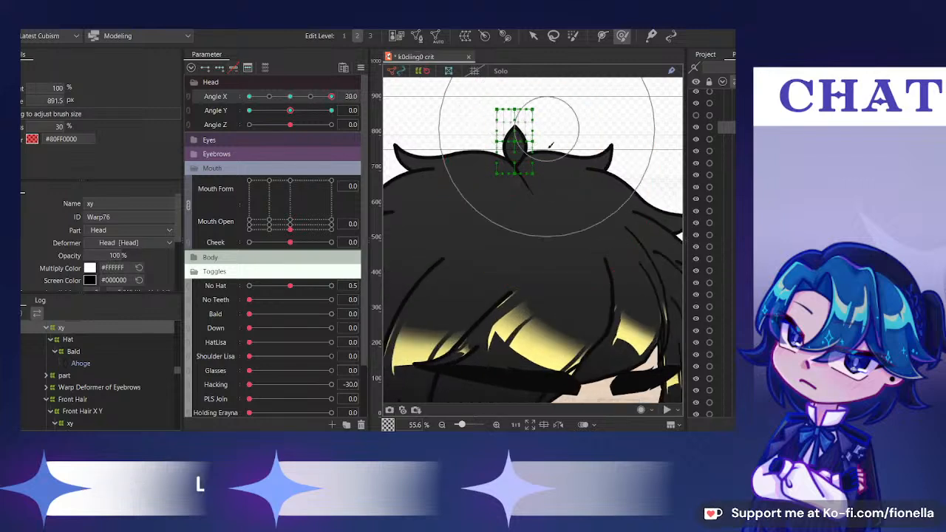
pyautogui.moveTo(550, 146); pyautogui.dragTo(553, 175)
pyautogui.moveTo(517, 118); pyautogui.dragTo(505, 120)
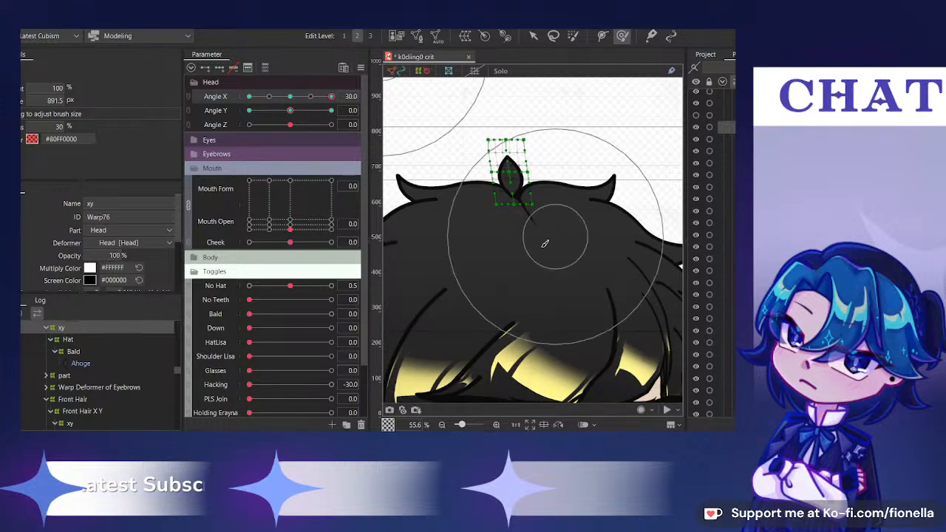
pyautogui.moveTo(545, 244)
pyautogui.mouseDown()
pyautogui.moveTo(550, 249)
pyautogui.moveTo(554, 203)
pyautogui.mouseUp()
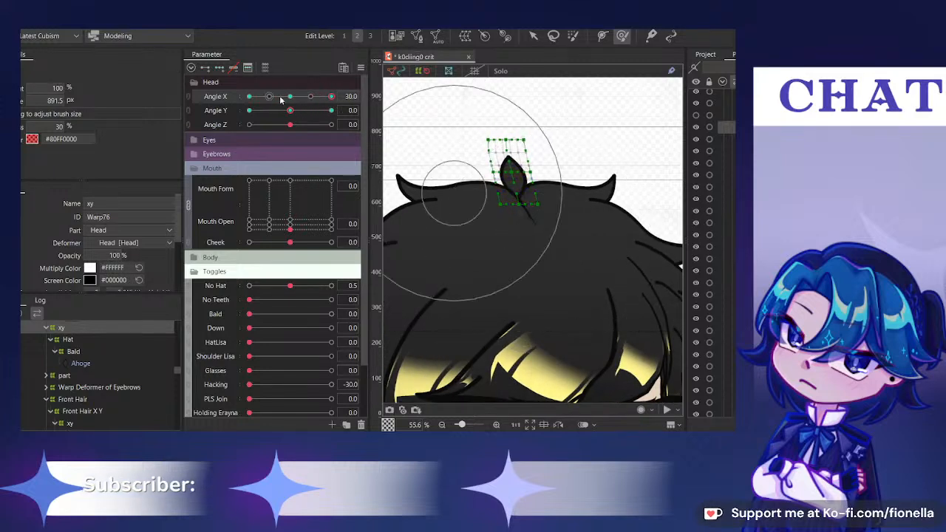
# Tilt the ahoge the opposite way at Angle X -30 with a 387.7 px deform brush and test the turn from -30 to 30
pyautogui.moveTo(331, 97); pyautogui.dragTo(214, 105)
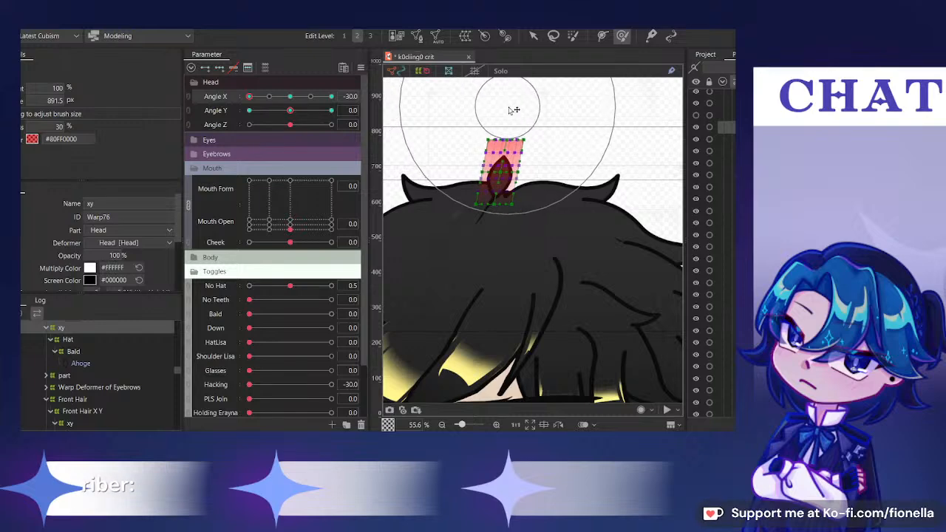
pyautogui.moveTo(326, 97); pyautogui.dragTo(165, 96)
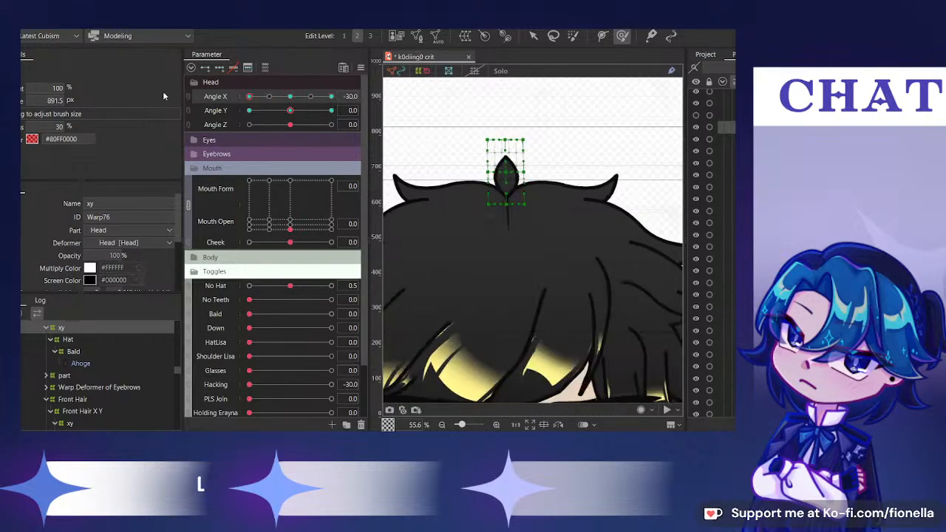
pyautogui.moveTo(507, 222); pyautogui.dragTo(516, 224)
pyautogui.moveTo(511, 196)
pyautogui.mouseDown()
pyautogui.moveTo(496, 144)
pyautogui.moveTo(510, 181)
pyautogui.mouseUp()
pyautogui.scroll(3, 504, 177)
pyautogui.moveTo(496, 253); pyautogui.dragTo(482, 251)
pyautogui.scroll(-3, 481, 250)
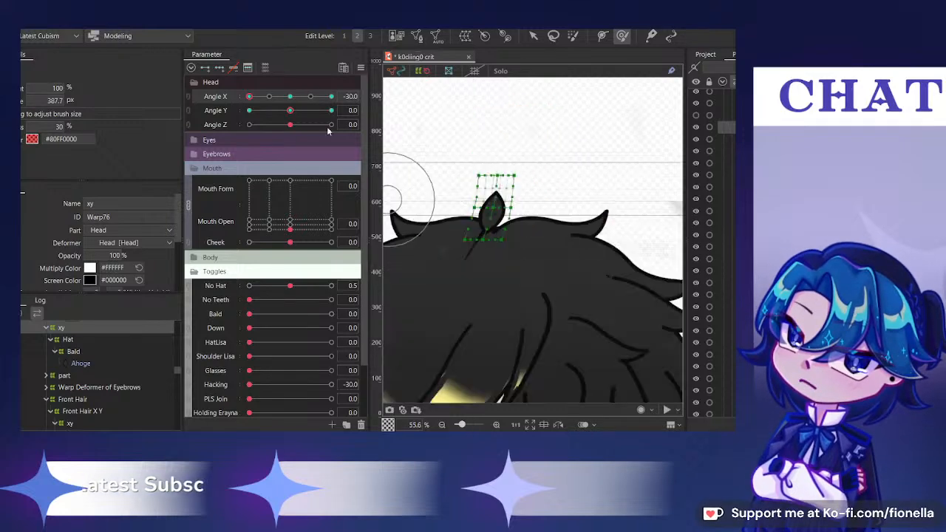
pyautogui.moveTo(327, 97); pyautogui.dragTo(234, 111)
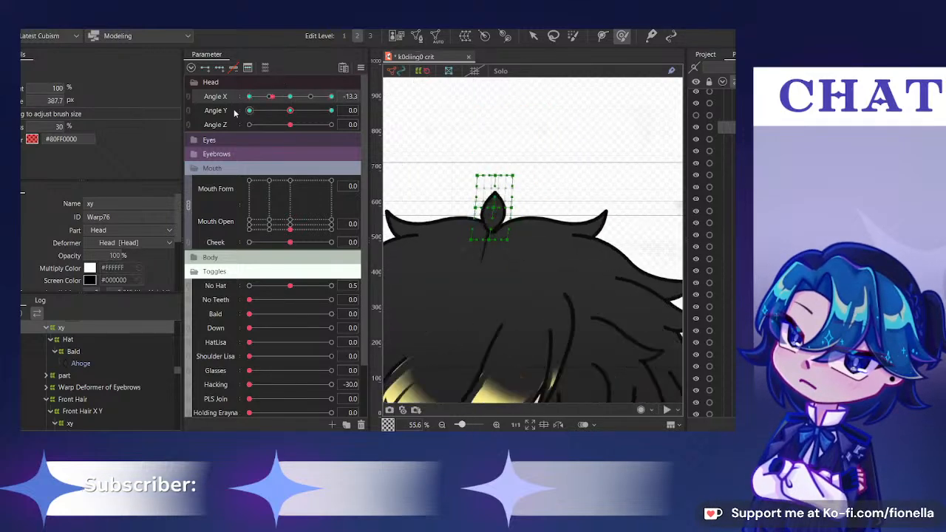
pyautogui.click(331, 97)
pyautogui.scroll(2, 510, 253)
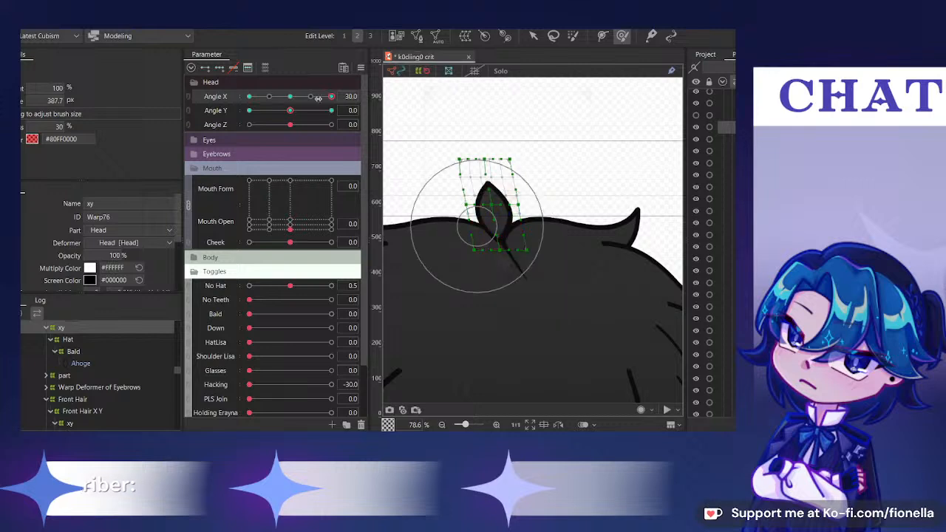
pyautogui.moveTo(296, 101); pyautogui.dragTo(246, 102)
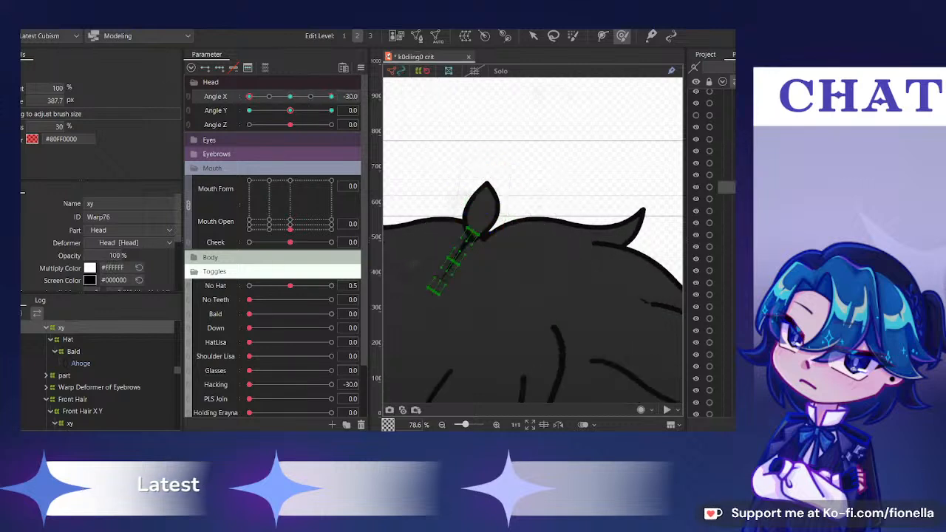
# With the selection hidden, extend the hair part line's xy deformer downward at Angle X 0, Angle Y -30 with a 943.4 px deform brush
pyautogui.click(728, 187)
pyautogui.click(291, 97)
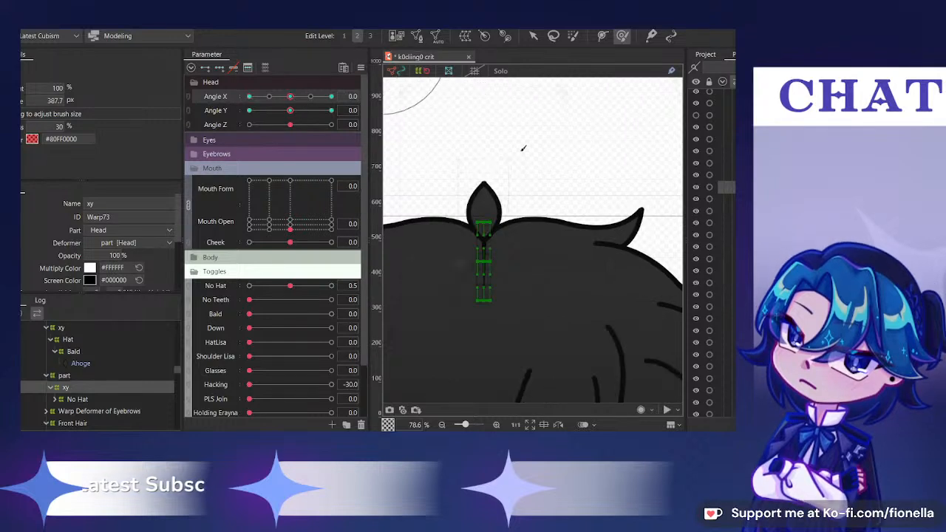
pyautogui.hotkey('ctrl', 't')
pyautogui.click(257, 110)
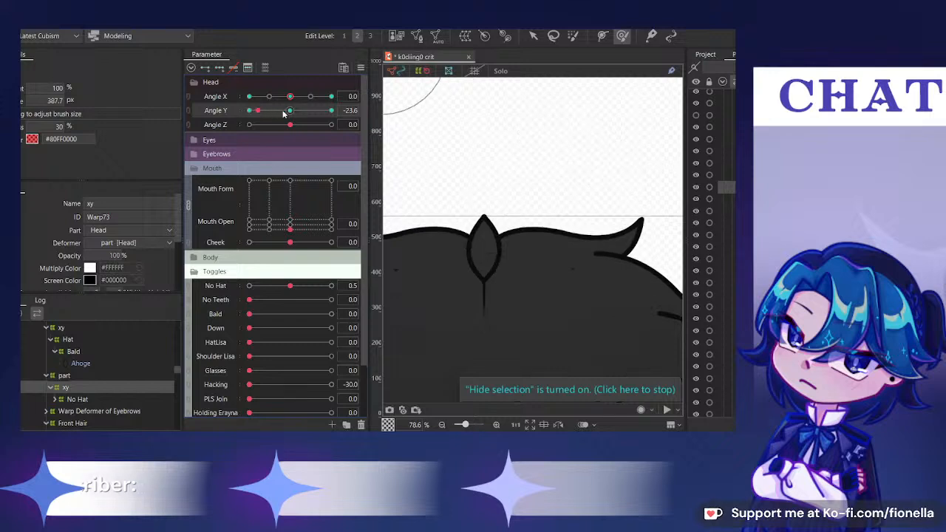
pyautogui.scroll(-3, 570, 216)
pyautogui.moveTo(570, 218); pyautogui.dragTo(553, 139)
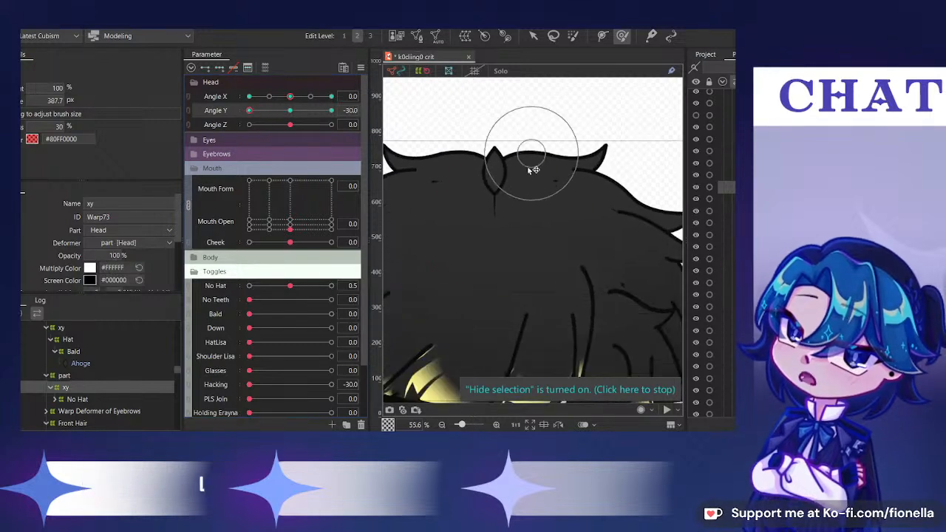
pyautogui.moveTo(531, 170)
pyautogui.mouseDown()
pyautogui.moveTo(516, 269)
pyautogui.moveTo(500, 189)
pyautogui.moveTo(492, 257)
pyautogui.mouseUp()
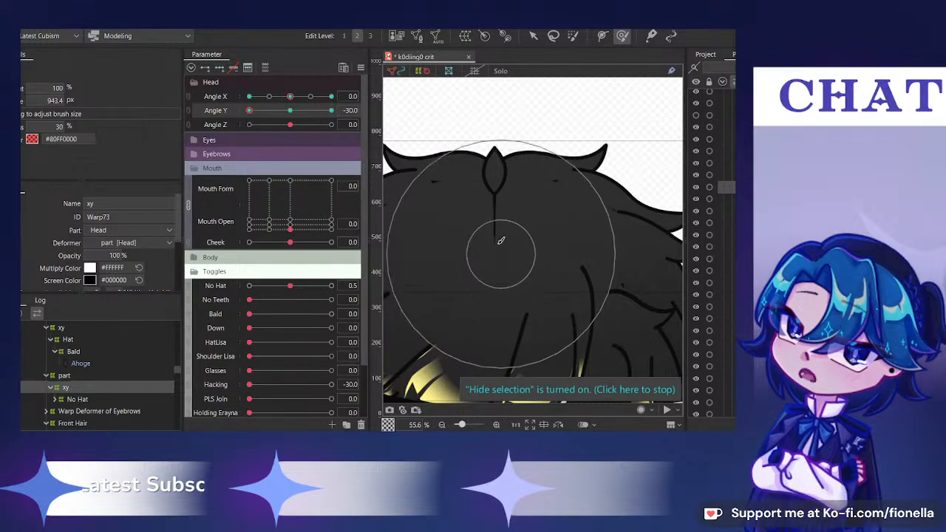
pyautogui.moveTo(290, 111); pyautogui.dragTo(268, 131)
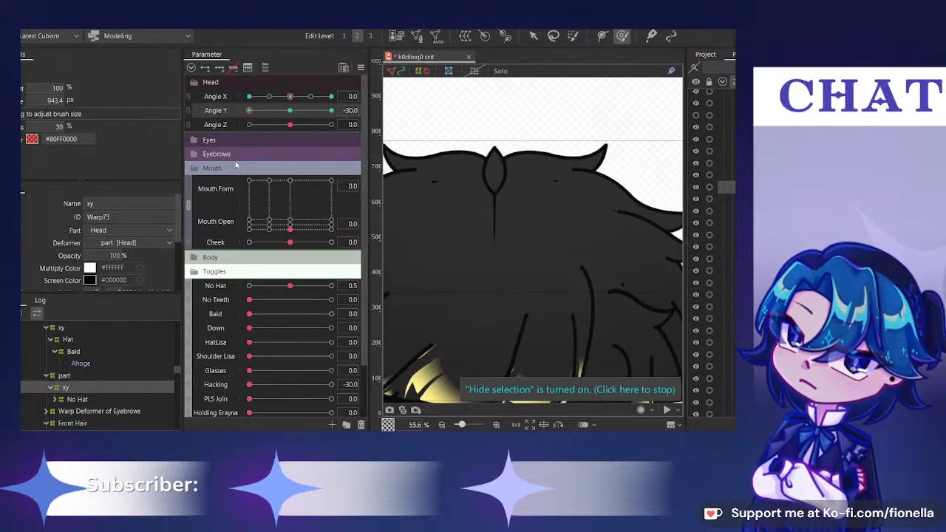
# Shorten the hair part line at Angle Y 30 with the 943.4 px deform brush and test the tilt at -30, 30 and 0
pyautogui.click(332, 110)
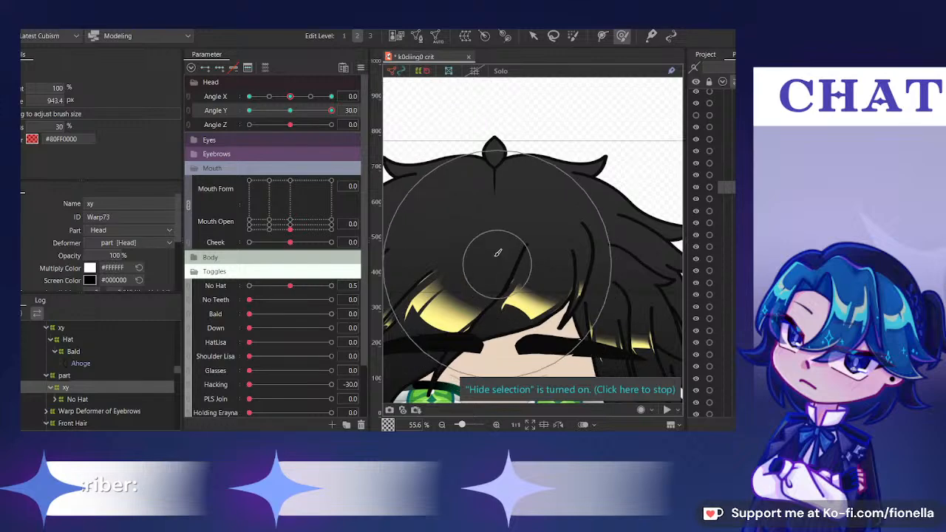
pyautogui.moveTo(498, 240); pyautogui.dragTo(498, 232)
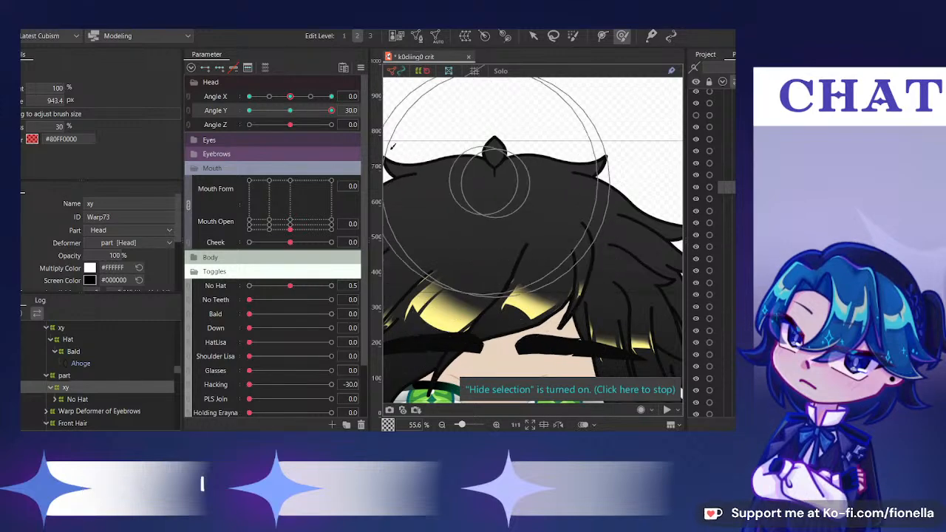
pyautogui.click(249, 111)
pyautogui.scroll(-3, 517, 159)
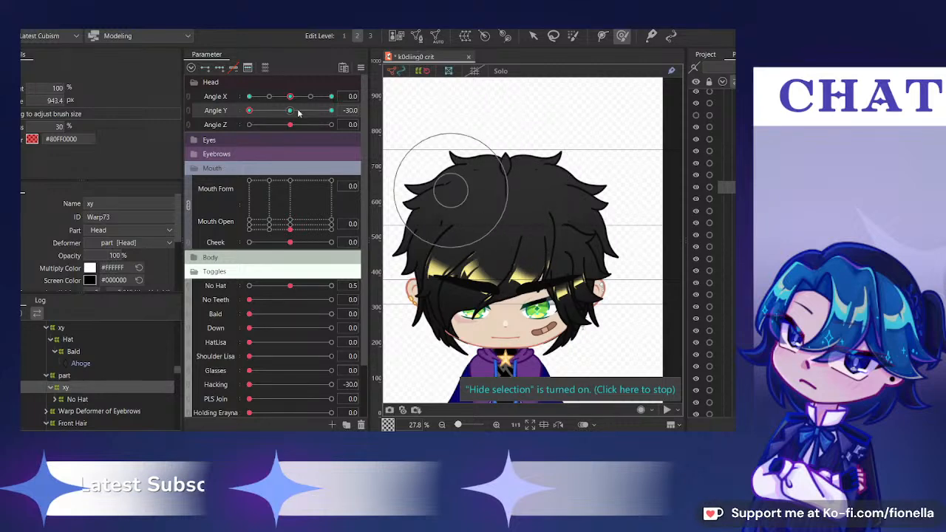
pyautogui.click(331, 111)
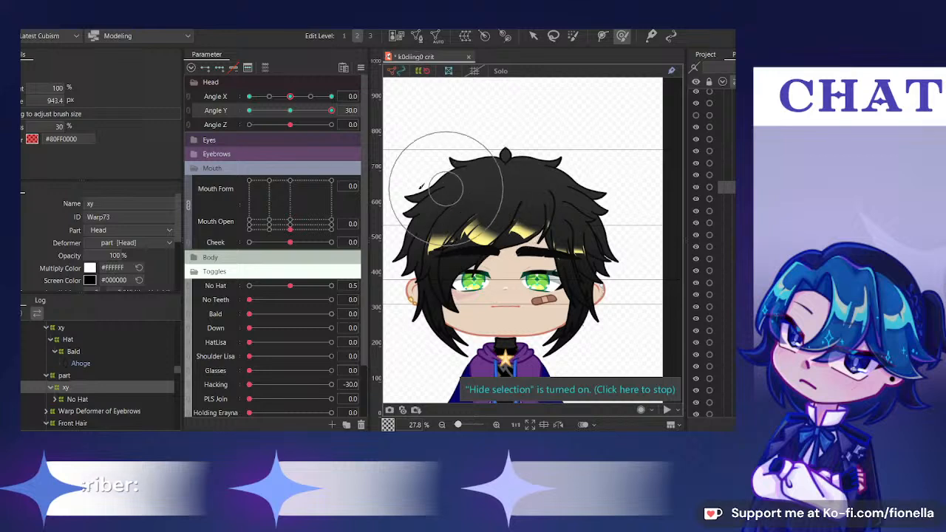
pyautogui.click(289, 110)
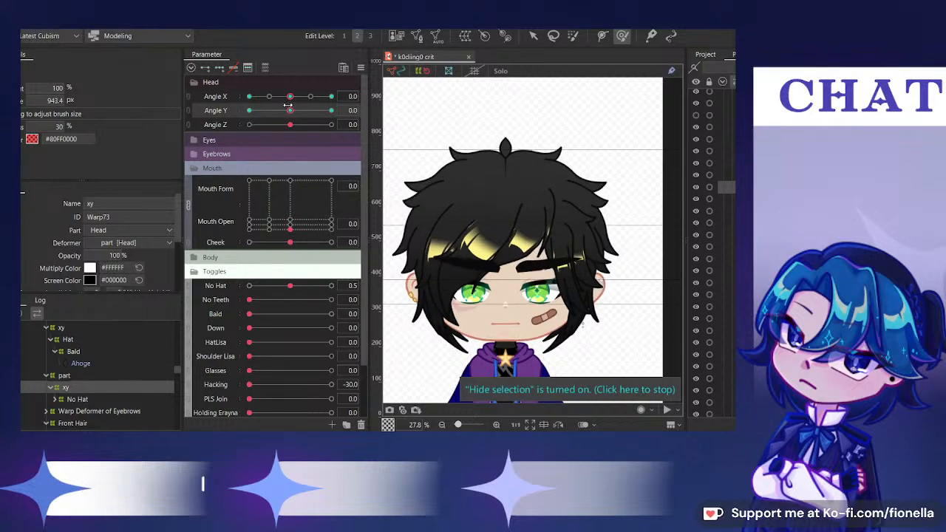
# Reset the parameters, link Angle X with Angle Y and set the No Hat toggle to 0.5
pyautogui.hotkey('ctrl', 'z')
pyautogui.click(192, 101)
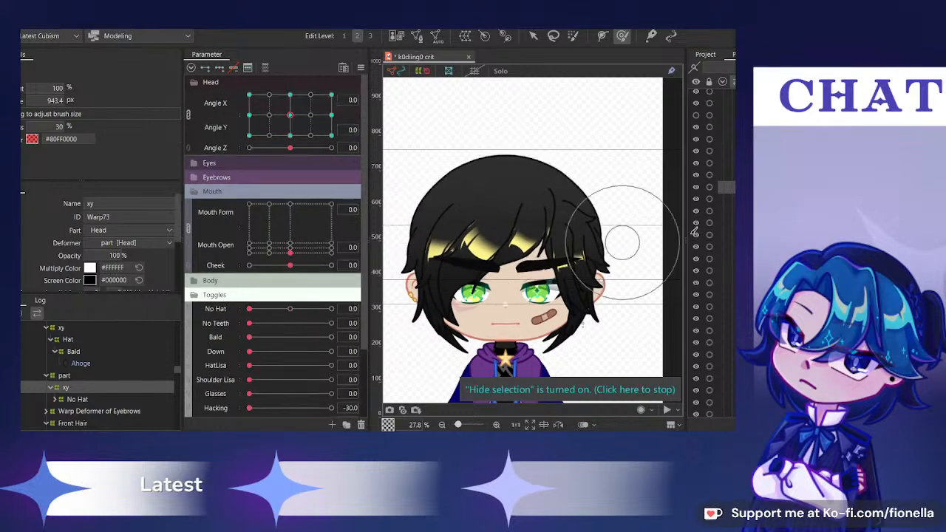
pyautogui.click(289, 308)
# Examine how the ahoge and hair part line follow the head at Angle X 30 with Angle Y 30, 0 and -30
pyautogui.moveTo(290, 114); pyautogui.dragTo(340, 88)
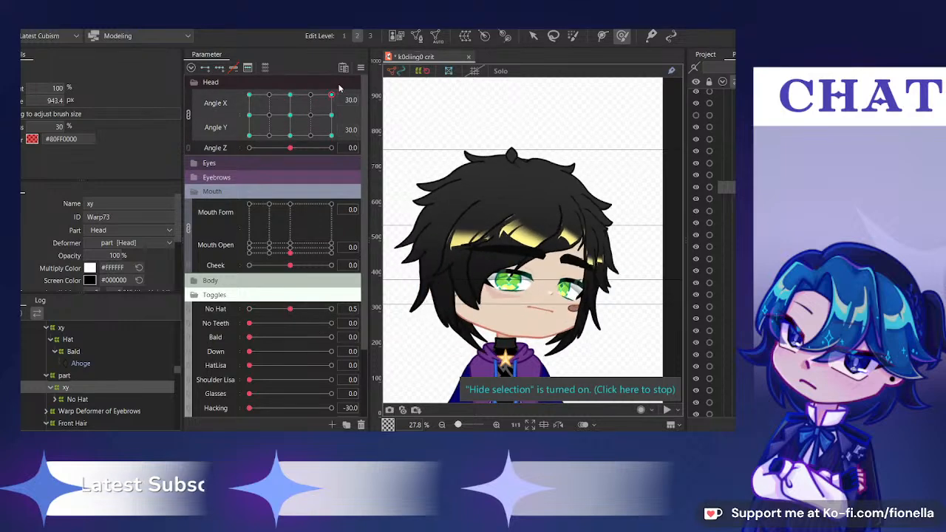
pyautogui.moveTo(299, 114); pyautogui.dragTo(336, 115)
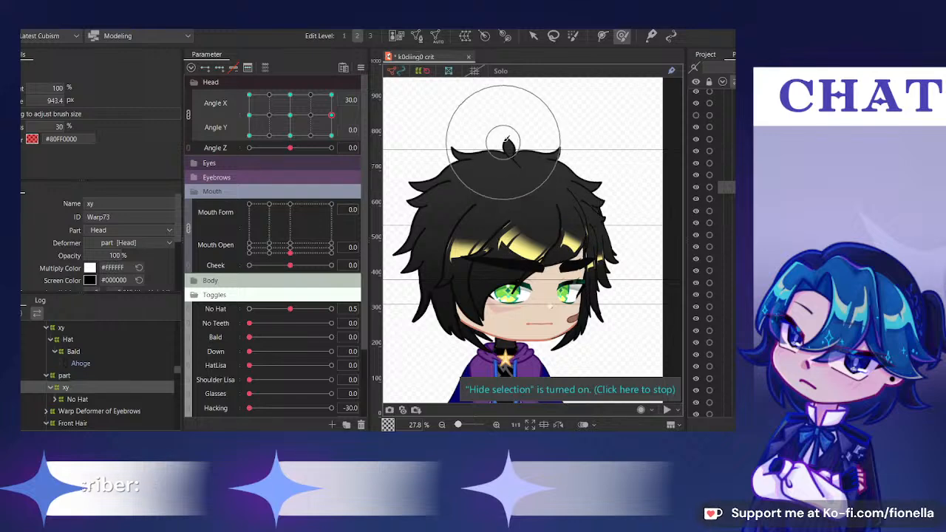
pyautogui.moveTo(293, 107); pyautogui.dragTo(339, 146)
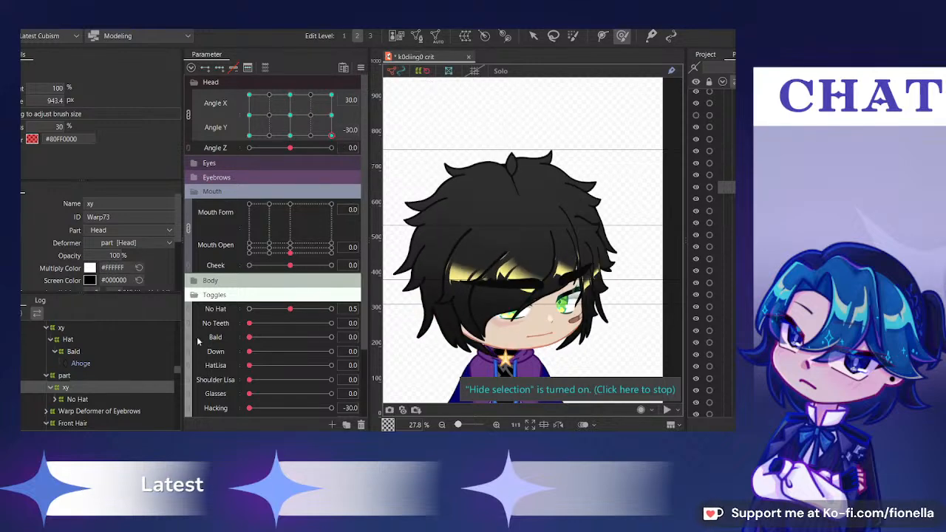
pyautogui.hotkey('ctrl', 'r')
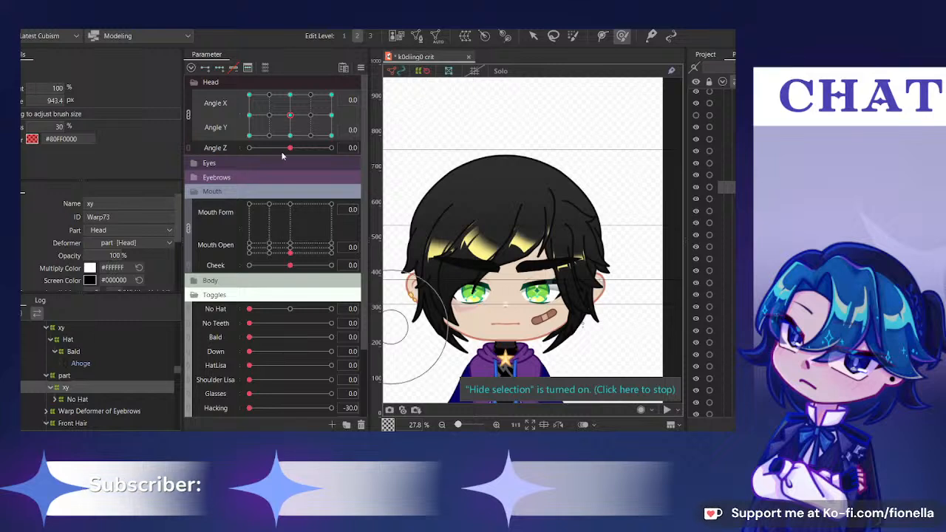
pyautogui.moveTo(291, 116); pyautogui.dragTo(355, 155)
pyautogui.click(291, 311)
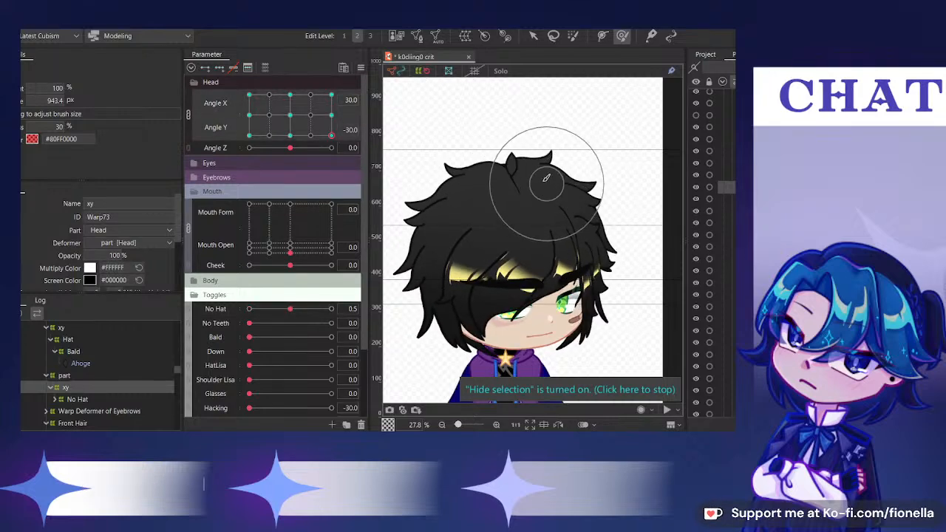
pyautogui.moveTo(331, 135); pyautogui.dragTo(358, 79)
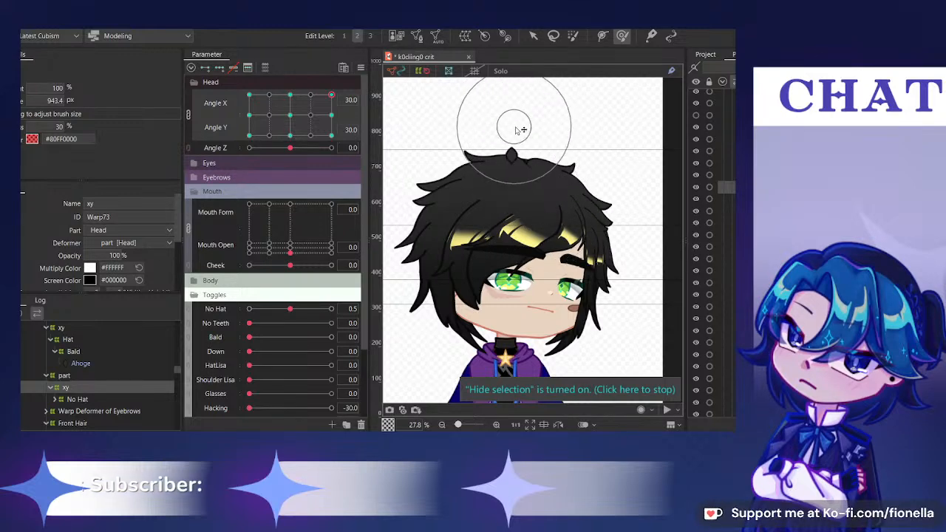
pyautogui.moveTo(331, 95); pyautogui.dragTo(376, 74)
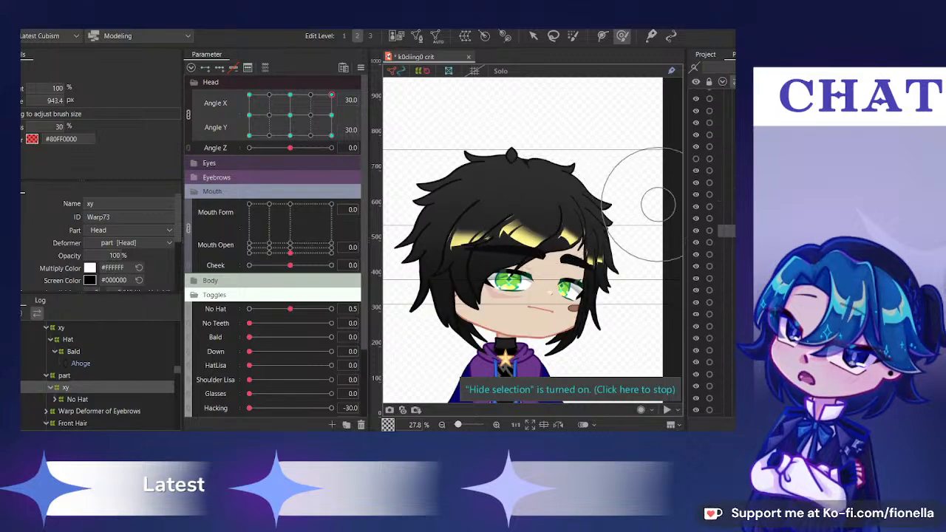
# Select the ahoge's xy warp deformer and shift the ahoge at Angle X 30 with Angle Y 30 and -30 using the 943.4 px deform brush
pyautogui.click(74, 351)
pyautogui.click(62, 327)
pyautogui.moveTo(331, 94)
pyautogui.mouseDown()
pyautogui.moveTo(291, 96)
pyautogui.moveTo(346, 87)
pyautogui.mouseUp()
pyautogui.scroll(3, 543, 151)
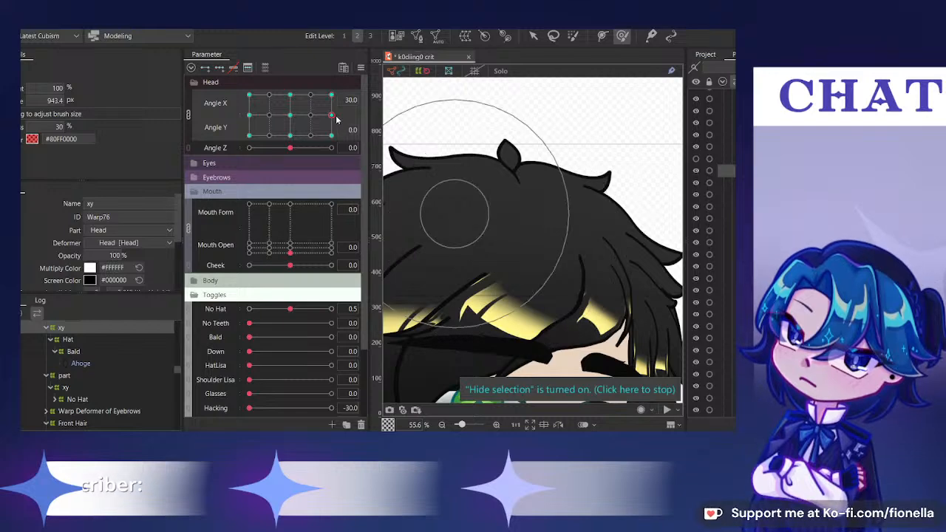
pyautogui.moveTo(333, 115); pyautogui.dragTo(332, 136)
pyautogui.moveTo(465, 89); pyautogui.dragTo(451, 97)
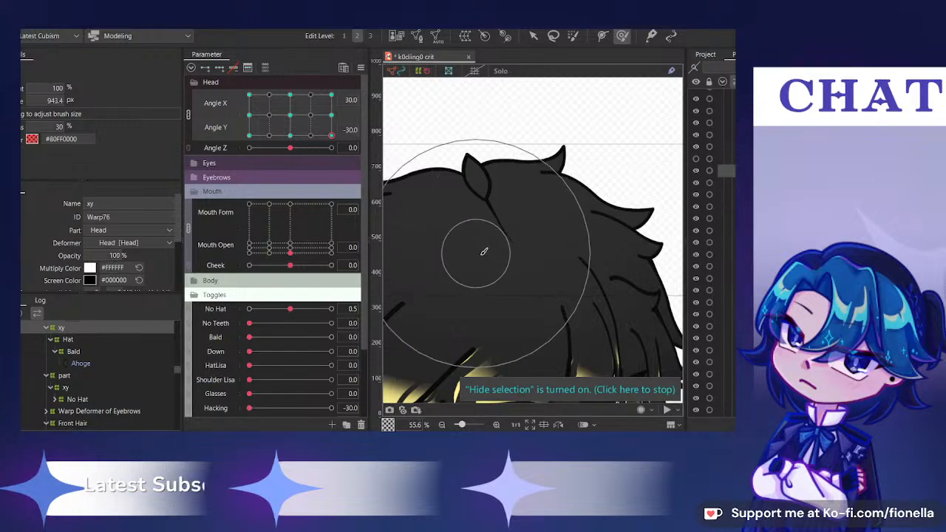
pyautogui.scroll(-2, 401, 118)
pyautogui.moveTo(310, 95); pyautogui.dragTo(388, 74)
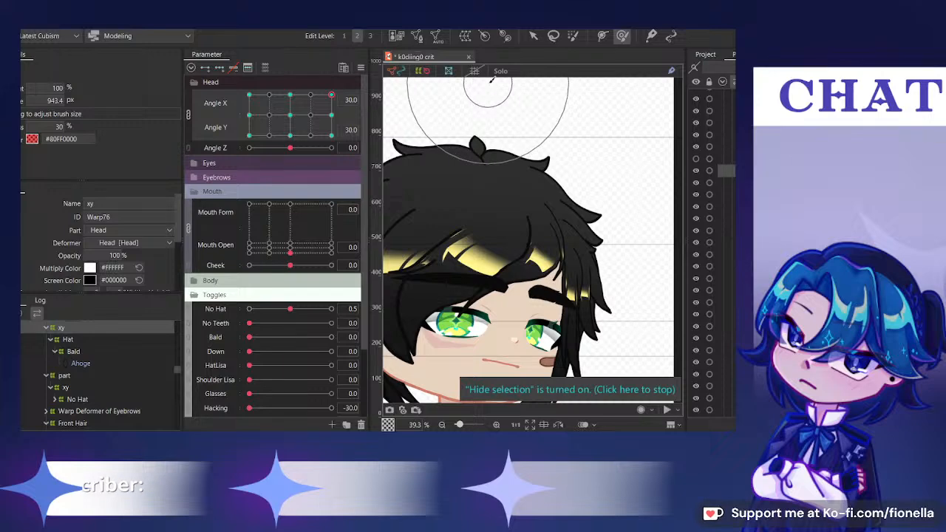
# Select the hair part line's xy warp deformer and check the line at Angle X 30 with Angle Y -30
pyautogui.moveTo(331, 94); pyautogui.dragTo(363, 153)
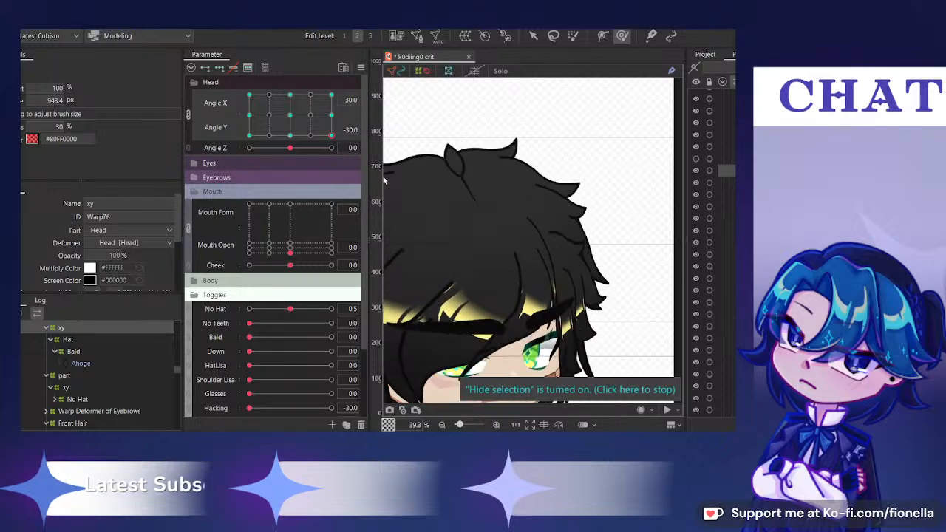
pyautogui.click(727, 231)
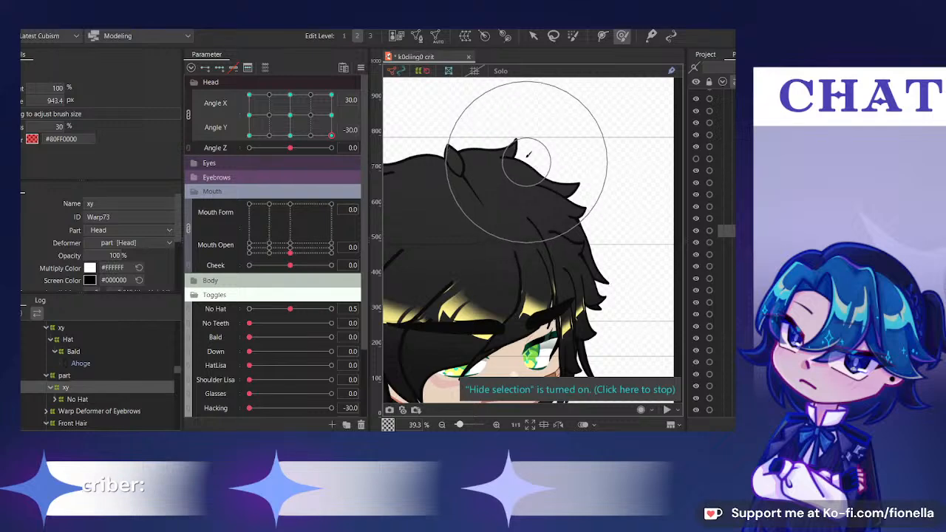
pyautogui.scroll(-2, 447, 140)
# Set the No Hat toggle to 0 and make the hat visible again
pyautogui.moveTo(326, 135); pyautogui.dragTo(327, 105)
pyautogui.moveTo(290, 309); pyautogui.dragTo(248, 309)
pyautogui.scroll(3, 712, 182)
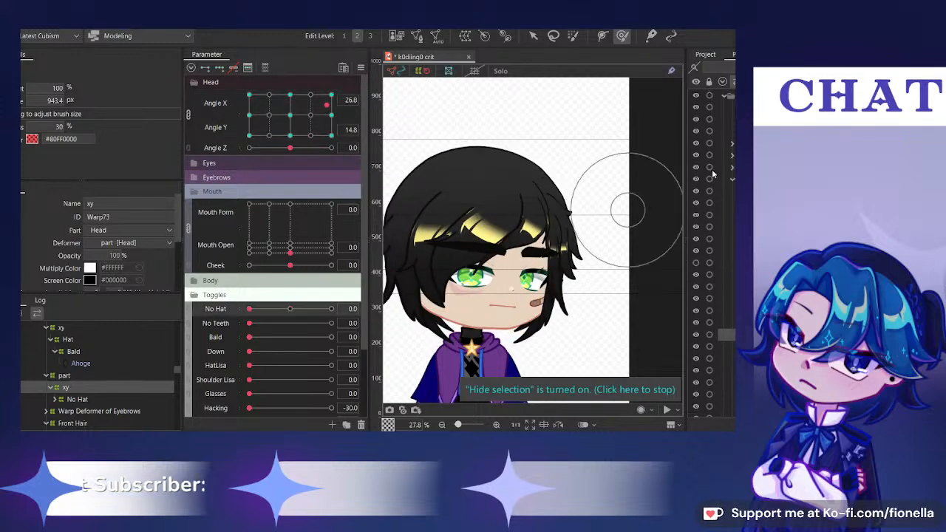
pyautogui.scroll(-3, 731, 195)
pyautogui.click(694, 177)
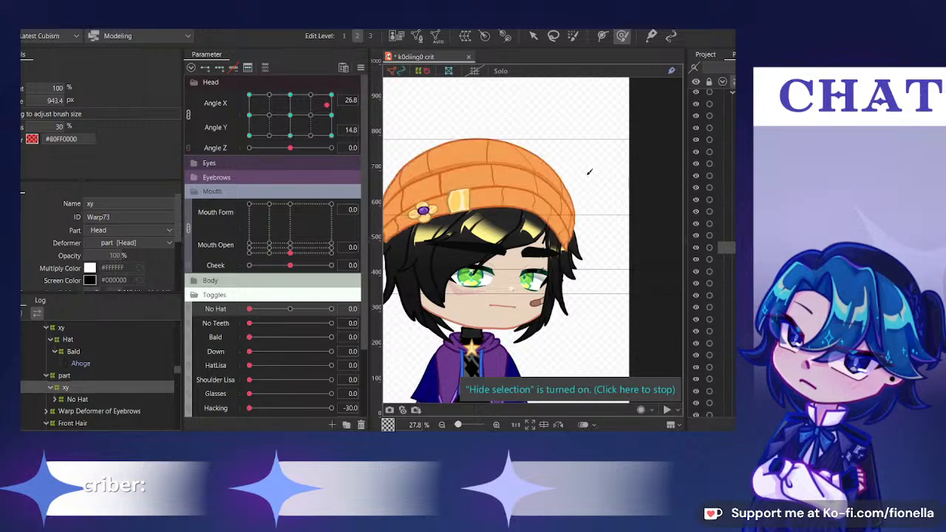
# Examine how the hat follows the head at Angle X 30 with Angle Y near -30 and at 0
pyautogui.scroll(-2, 589, 172)
pyautogui.moveTo(327, 105); pyautogui.dragTo(344, 136)
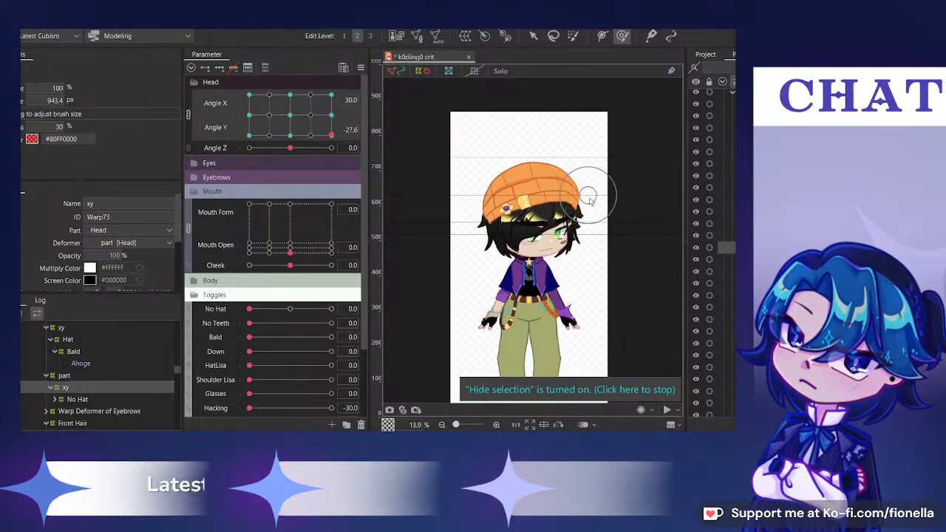
pyautogui.scroll(2, 589, 196)
pyautogui.click(290, 115)
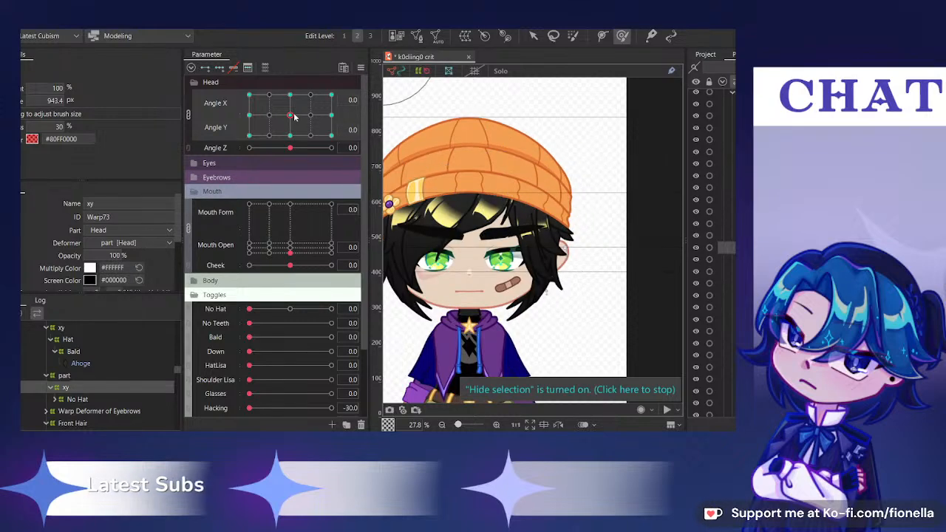
pyautogui.moveTo(294, 117); pyautogui.dragTo(332, 116)
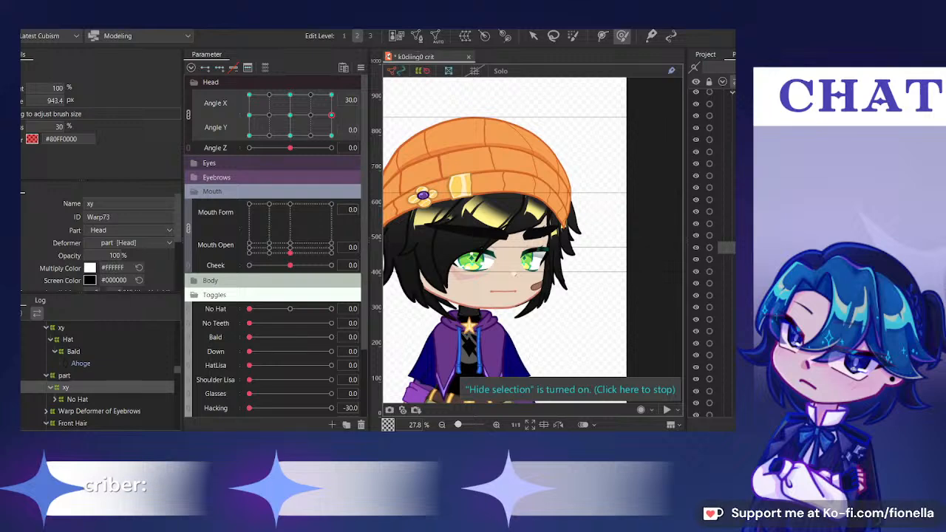
# Select the hat's xy warp deformer and extend the brim's far side over the hair at Angle X 30, Angle Y 0 with the 1595.5 px deform brush
pyautogui.scroll(4, 728, 222)
pyautogui.click(727, 188)
pyautogui.scroll(2, 591, 229)
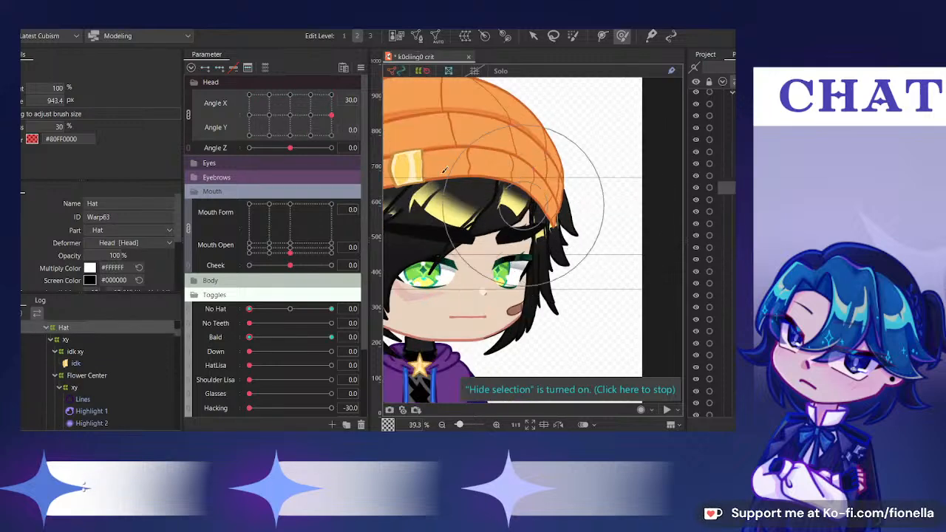
pyautogui.click(728, 200)
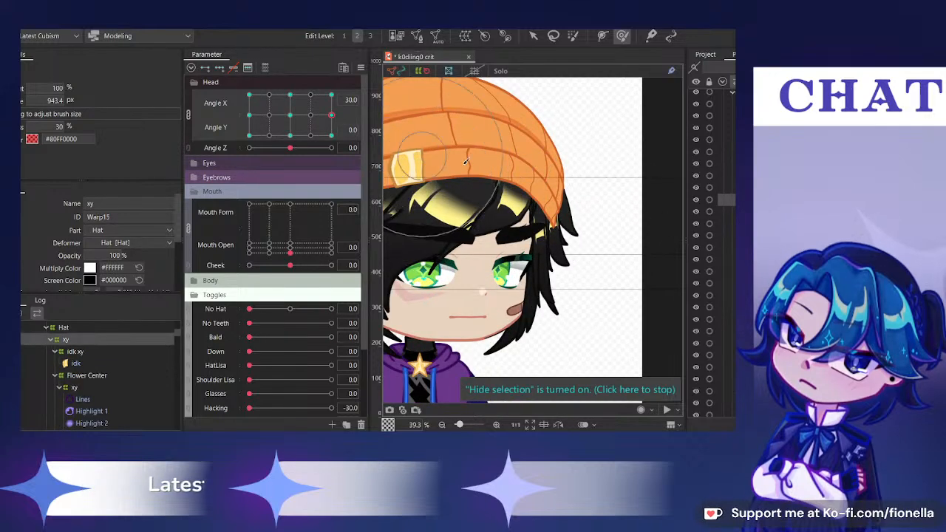
pyautogui.moveTo(556, 233); pyautogui.dragTo(587, 297)
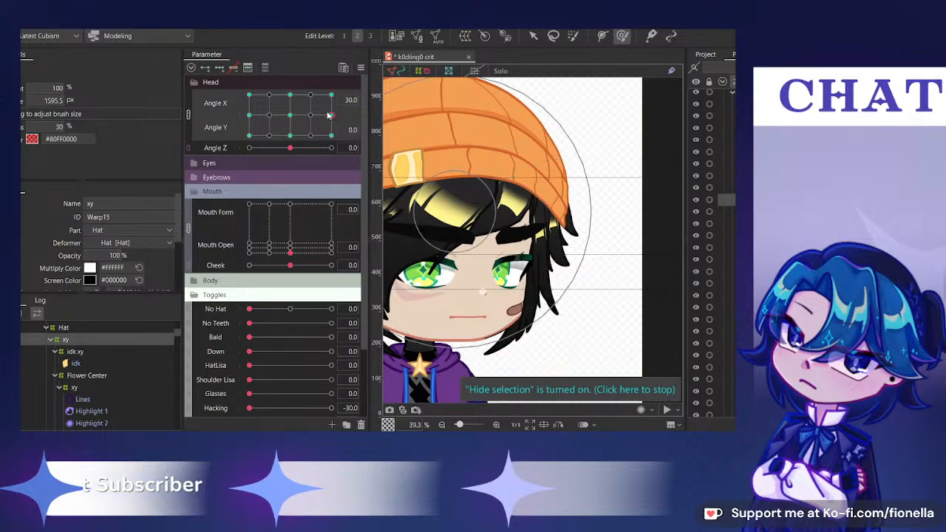
# Check how the hat sits on the head at Angle X 30 with Angle Y 30
pyautogui.moveTo(331, 115); pyautogui.dragTo(331, 94)
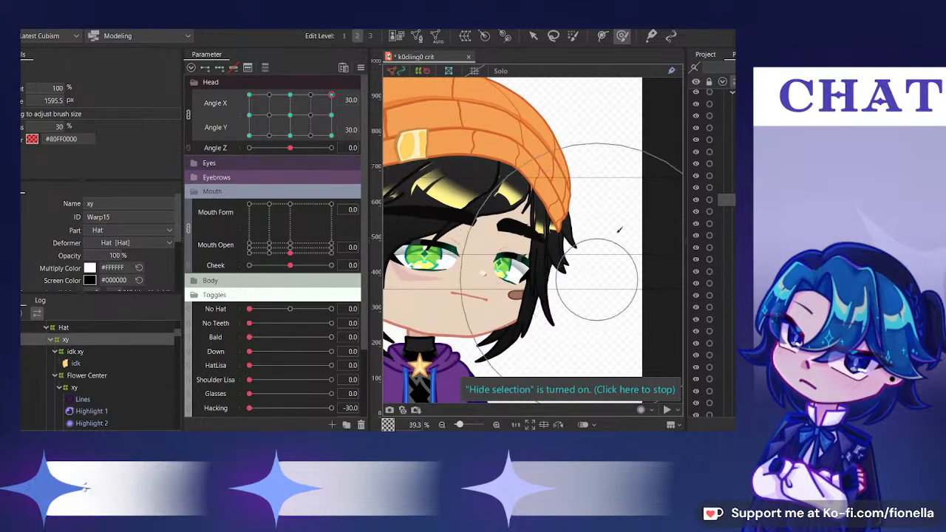
pyautogui.scroll(-3, 661, 141)
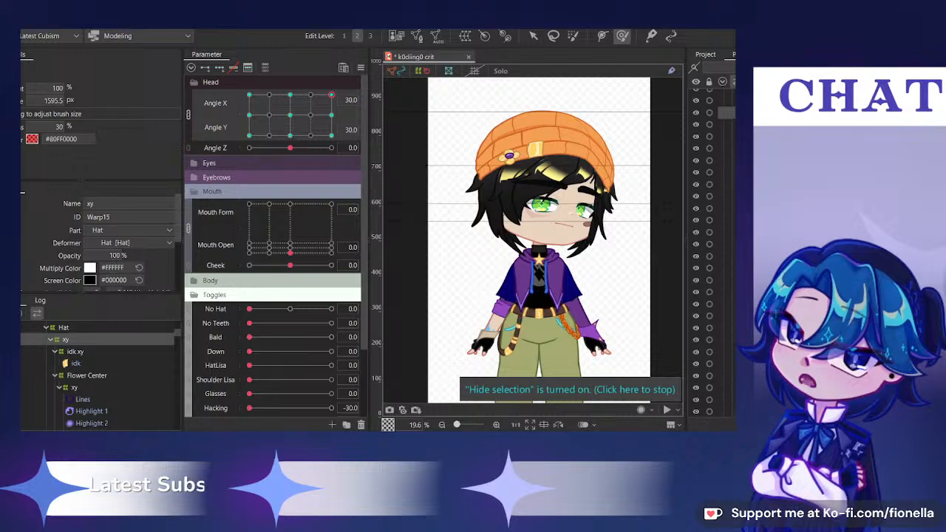
pyautogui.scroll(3, 618, 237)
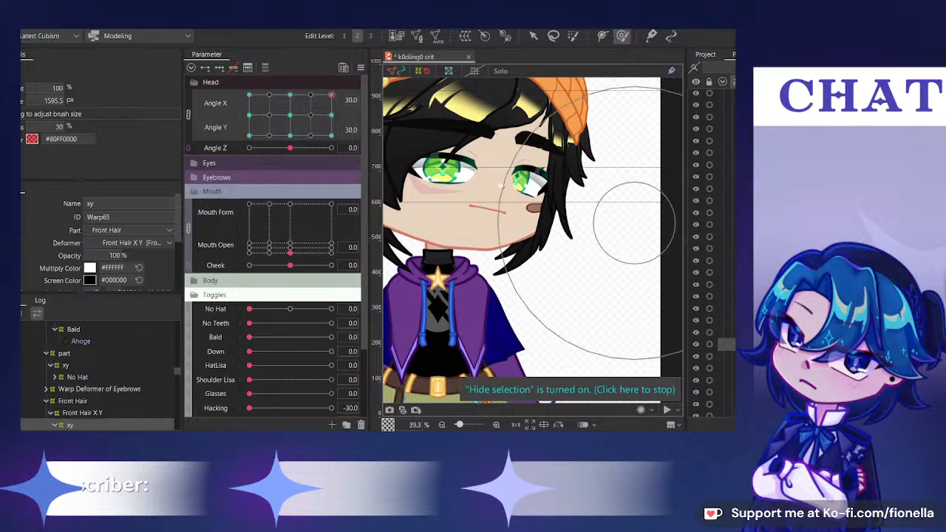
# Select the Front Hair X Y warp deformer and nudge the front hair at Angle X 30, Angle Y 30 with the 520.3 px deform brush
pyautogui.moveTo(524, 233); pyautogui.dragTo(532, 235)
pyautogui.click(728, 368)
pyautogui.scroll(-1, 727, 326)
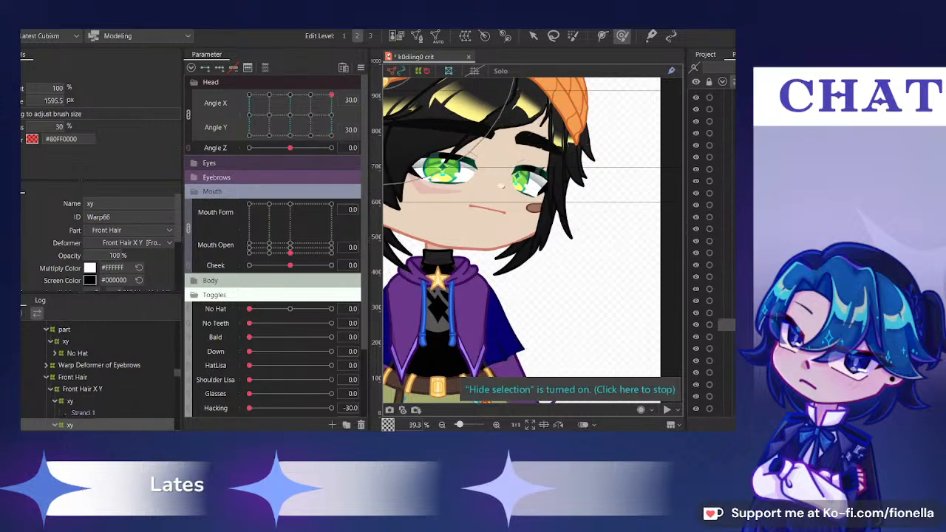
pyautogui.click(727, 277)
pyautogui.click(727, 289)
pyautogui.moveTo(569, 177)
pyautogui.mouseDown()
pyautogui.moveTo(573, 210)
pyautogui.moveTo(559, 210)
pyautogui.moveTo(597, 212)
pyautogui.moveTo(589, 212)
pyautogui.moveTo(646, 243)
pyautogui.moveTo(576, 121)
pyautogui.moveTo(607, 131)
pyautogui.moveTo(584, 144)
pyautogui.mouseUp()
# Compare the front hair at Angle Y 0 and adjust it at Angle X 30, Angle Y -30 with the 1048.5 px deform brush
pyautogui.moveTo(331, 96); pyautogui.dragTo(311, 116)
pyautogui.click(332, 115)
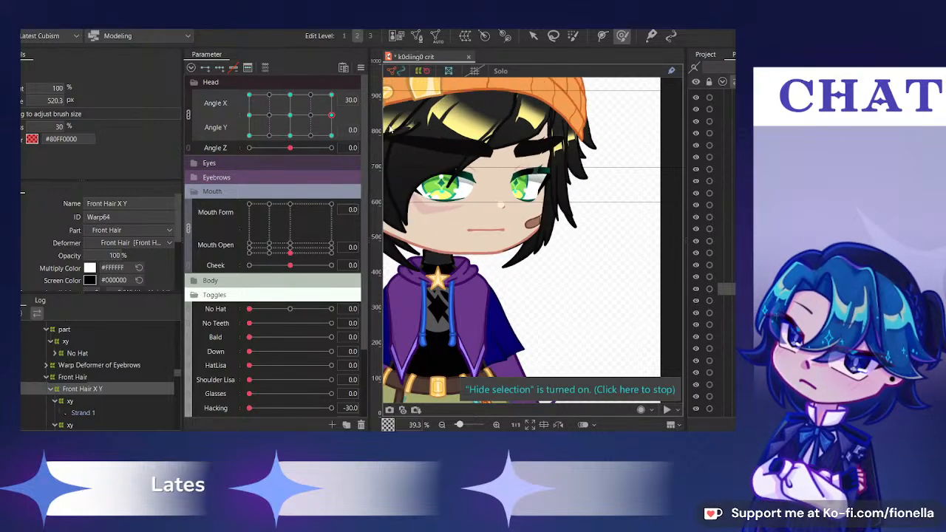
pyautogui.click(332, 136)
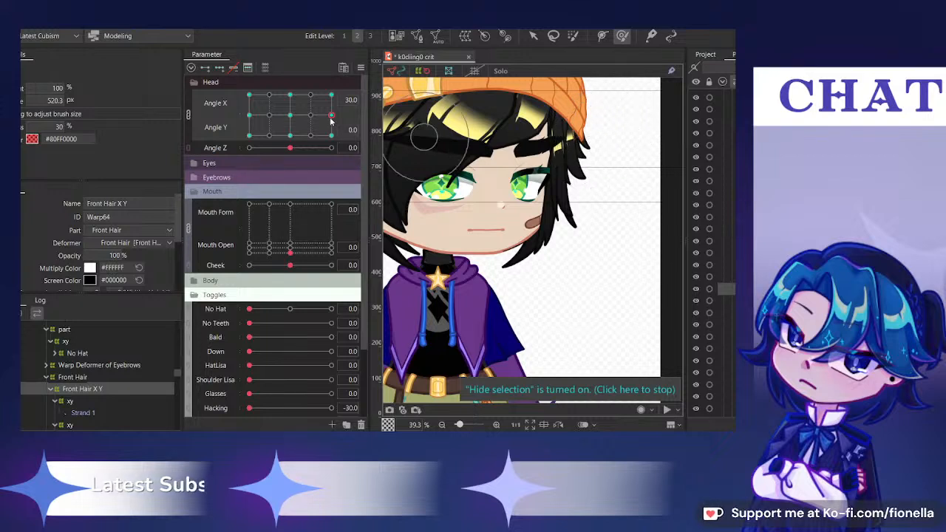
pyautogui.moveTo(610, 105); pyautogui.dragTo(621, 133)
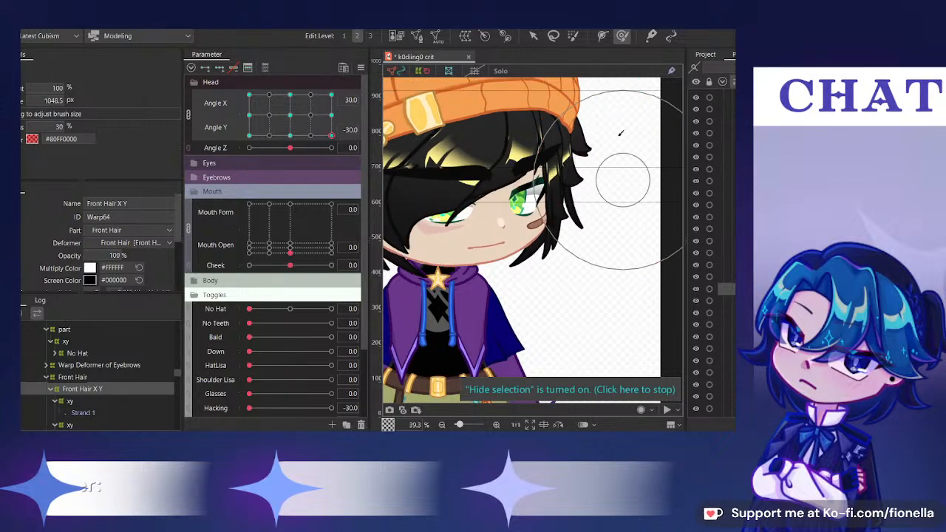
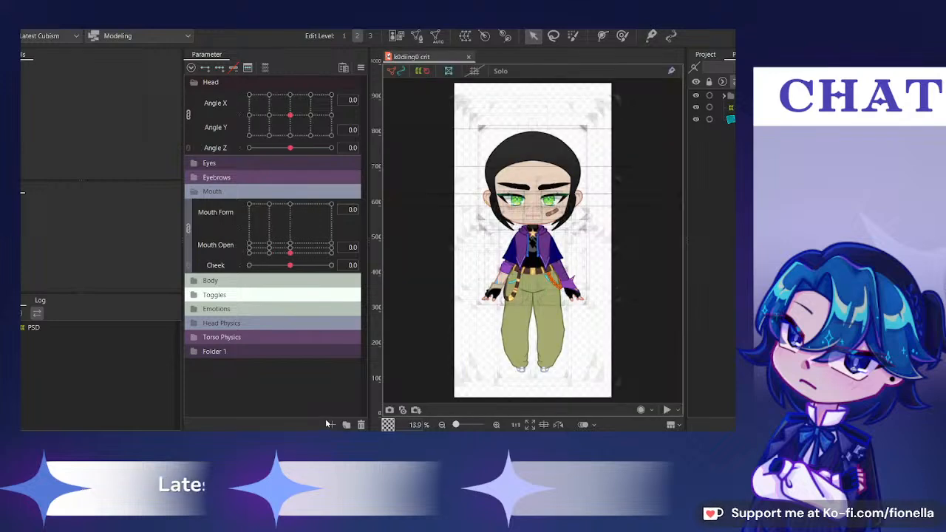
# Expand the model's part folder, test the bald head's turn at Angle X 30 with Angle Y -30 and unlink the two angle parameters
pyautogui.click(724, 95)
pyautogui.scroll(3, 575, 194)
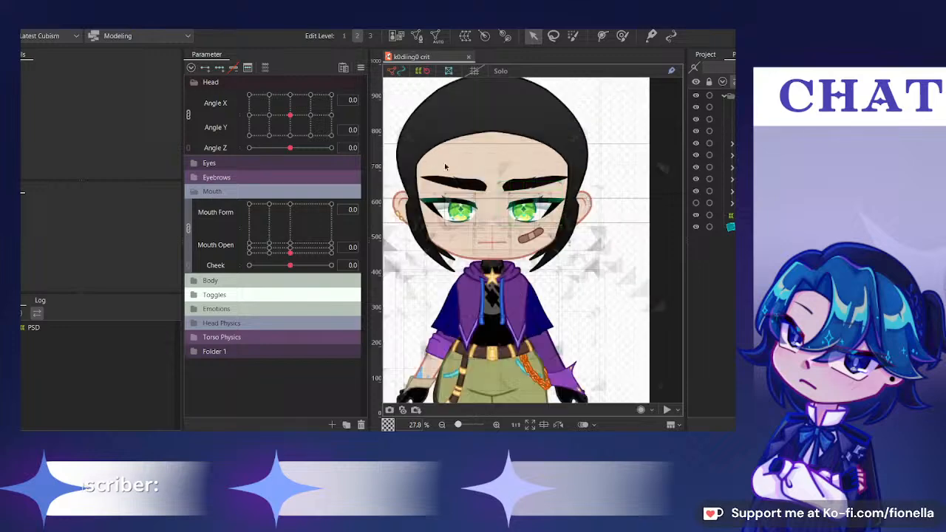
pyautogui.scroll(2, 473, 190)
pyautogui.moveTo(473, 187); pyautogui.dragTo(476, 200)
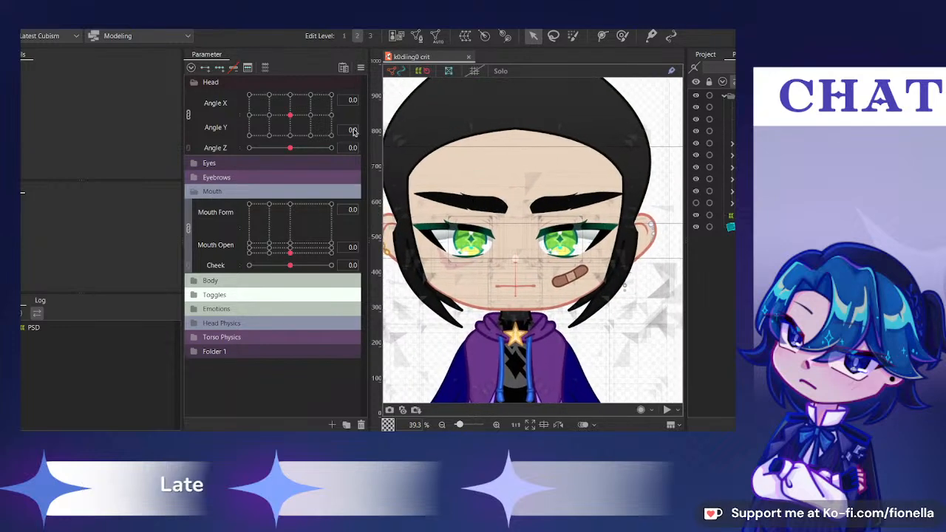
pyautogui.moveTo(331, 116); pyautogui.dragTo(345, 175)
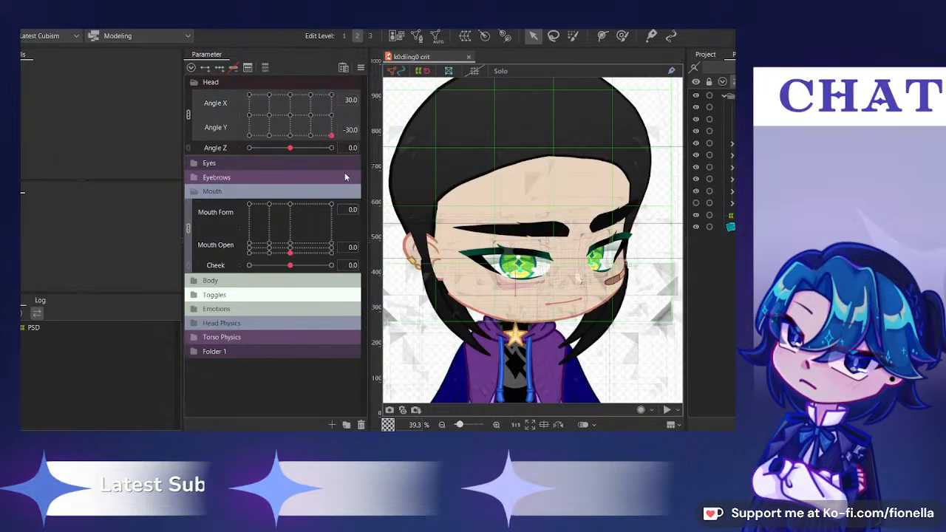
pyautogui.moveTo(285, 239); pyautogui.dragTo(291, 260)
pyautogui.moveTo(296, 120); pyautogui.dragTo(375, 169)
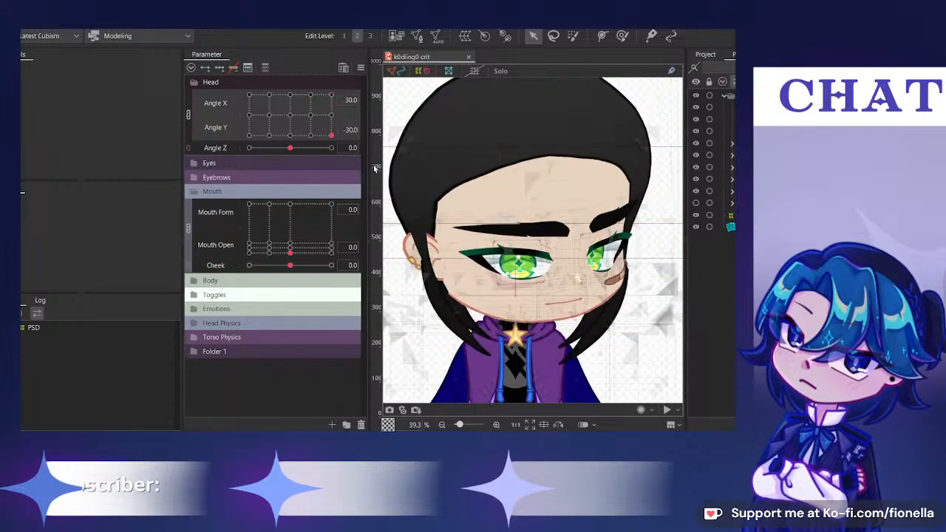
pyautogui.click(189, 116)
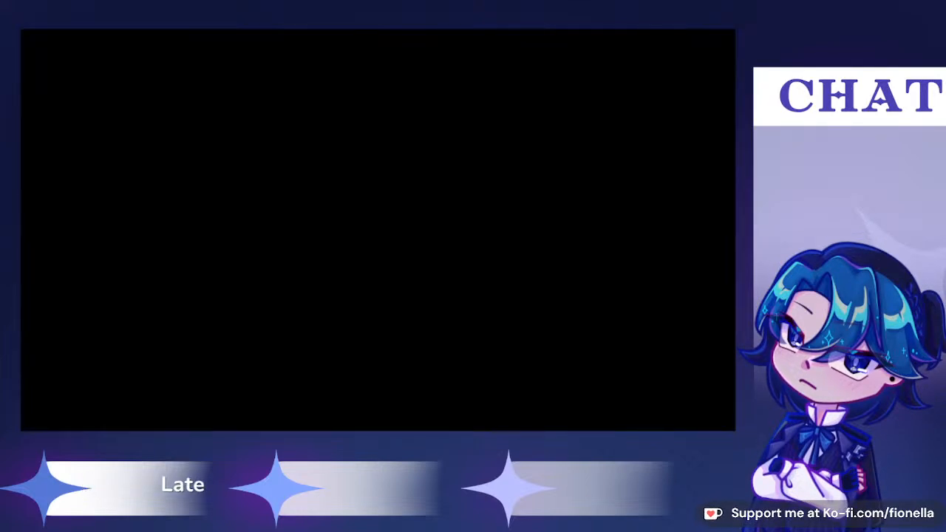